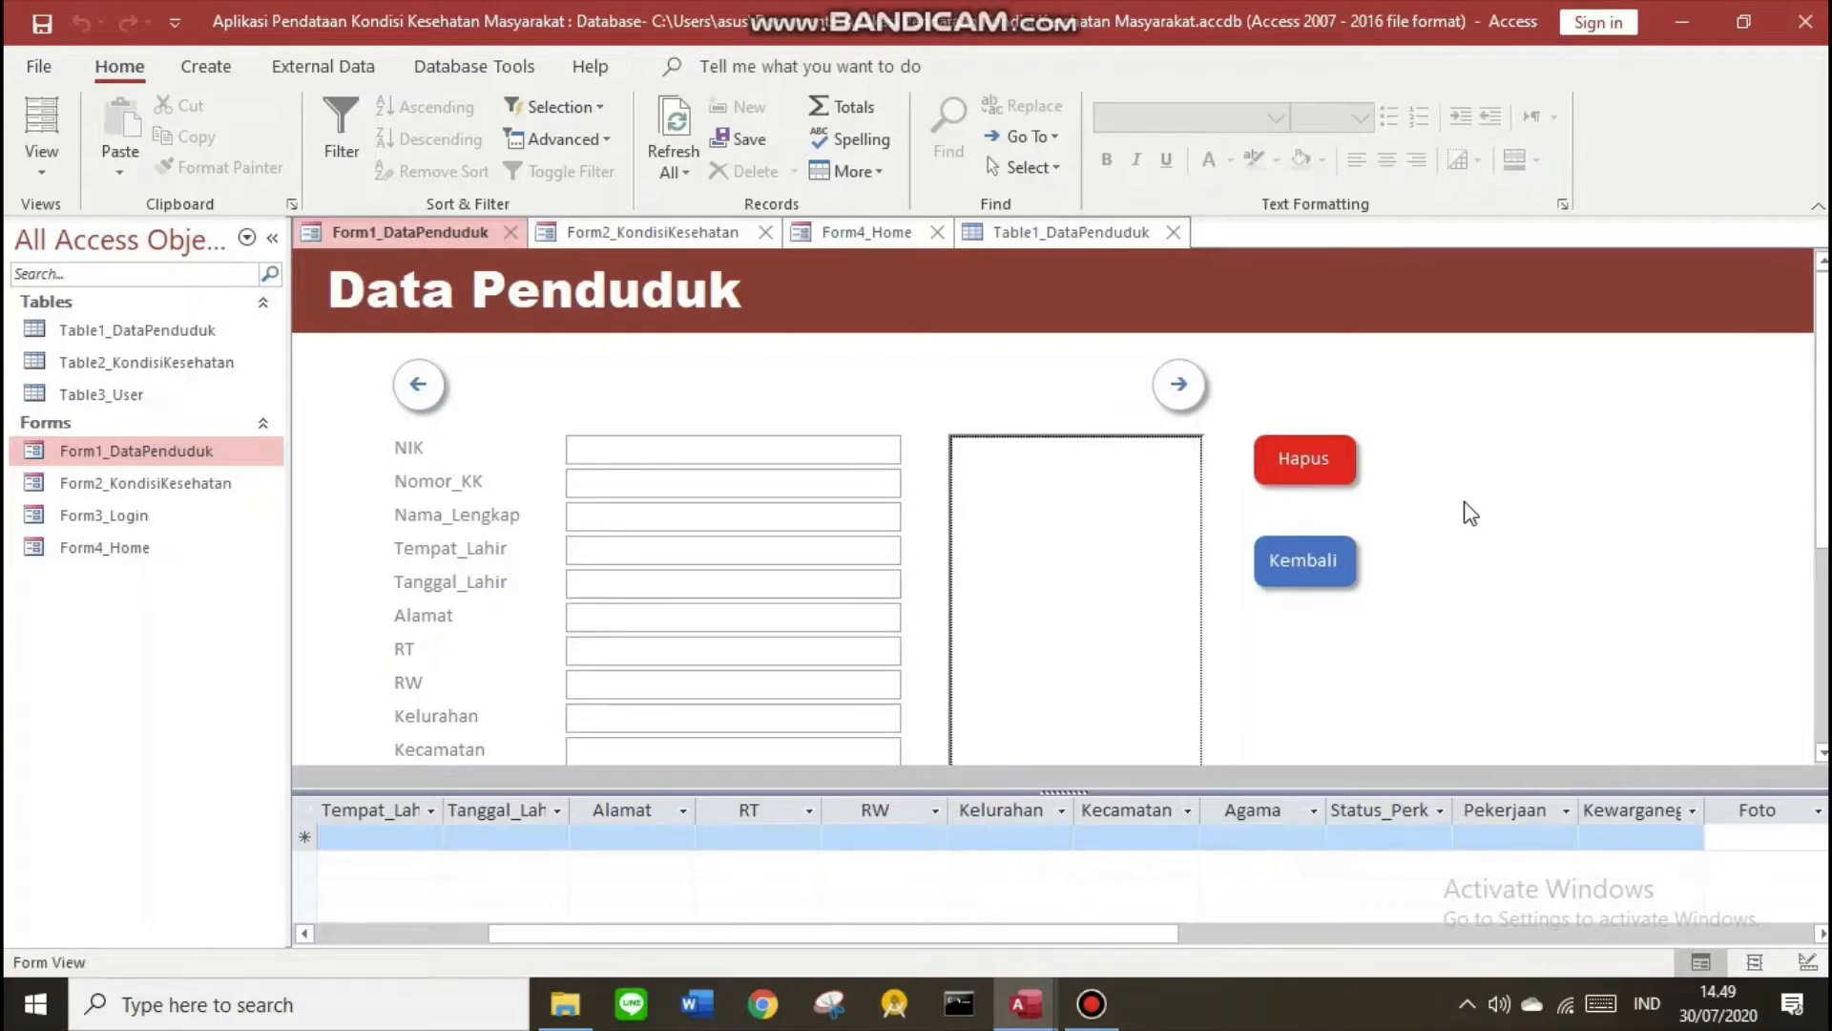
# Insert a Microsoft Word Document object into the empty Foto frame
pyautogui.rightClick(1139, 576)
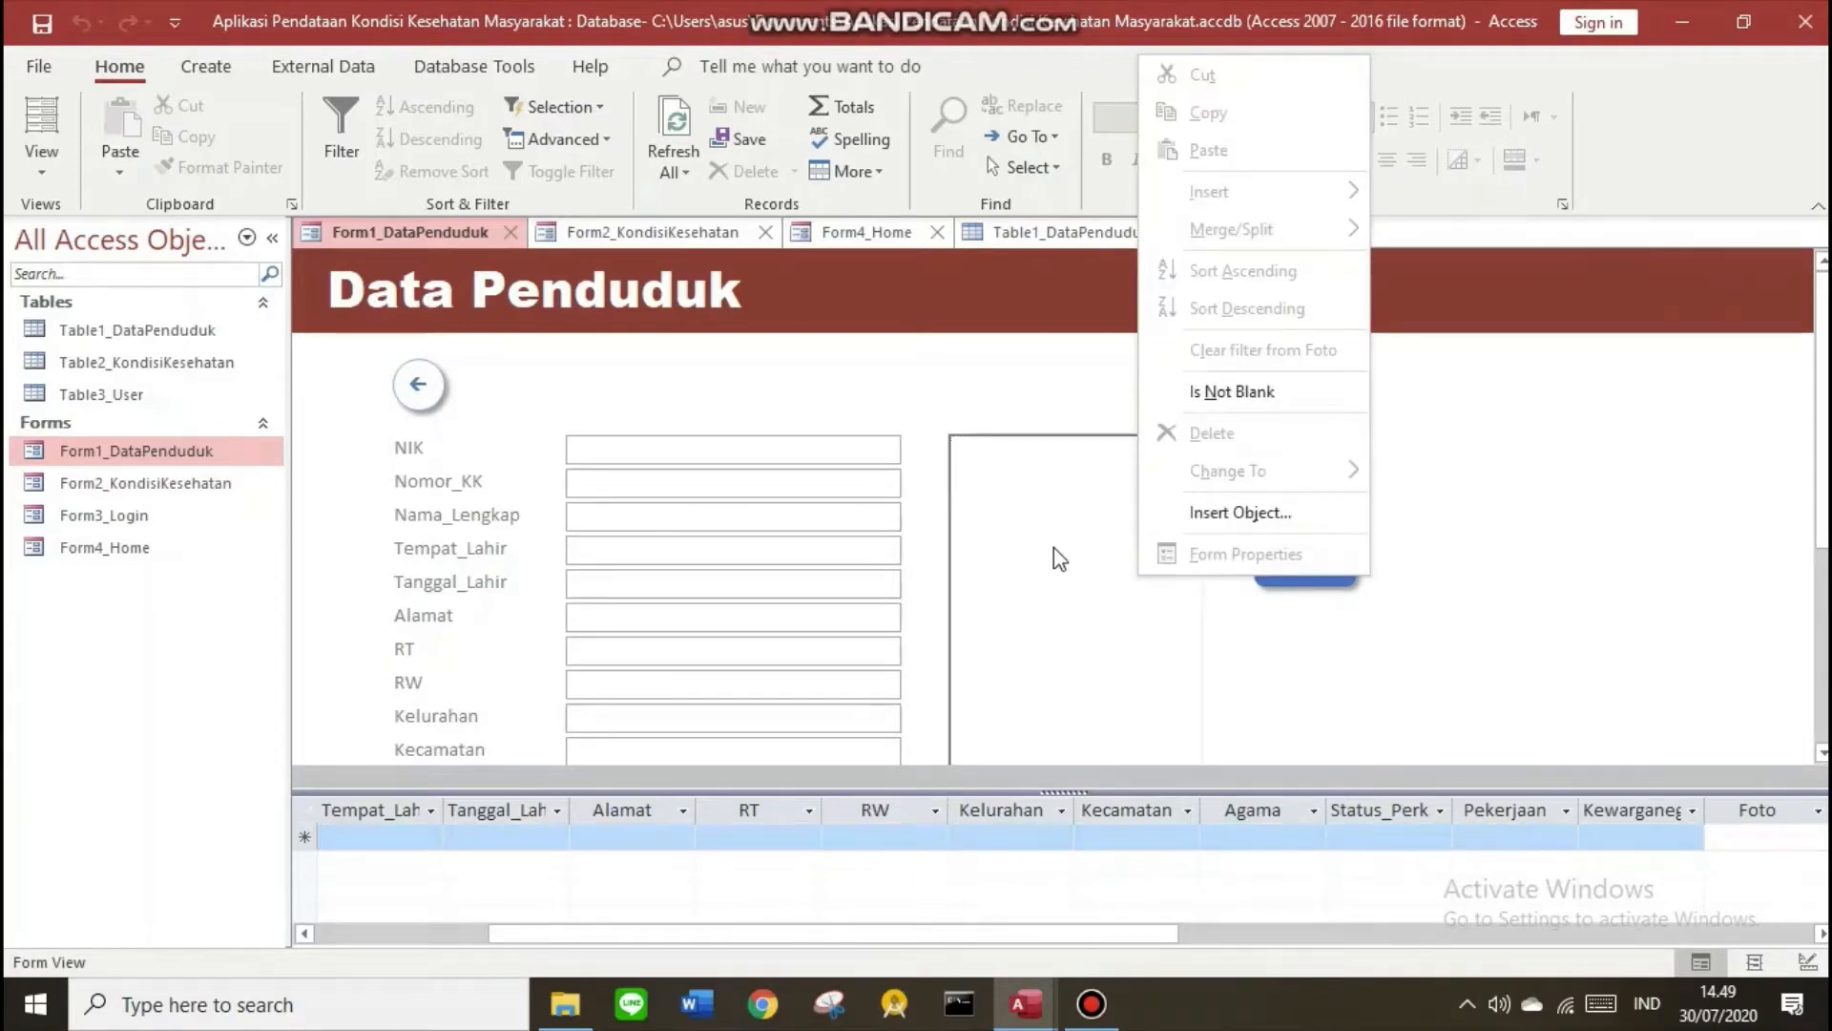
pyautogui.click(1346, 663)
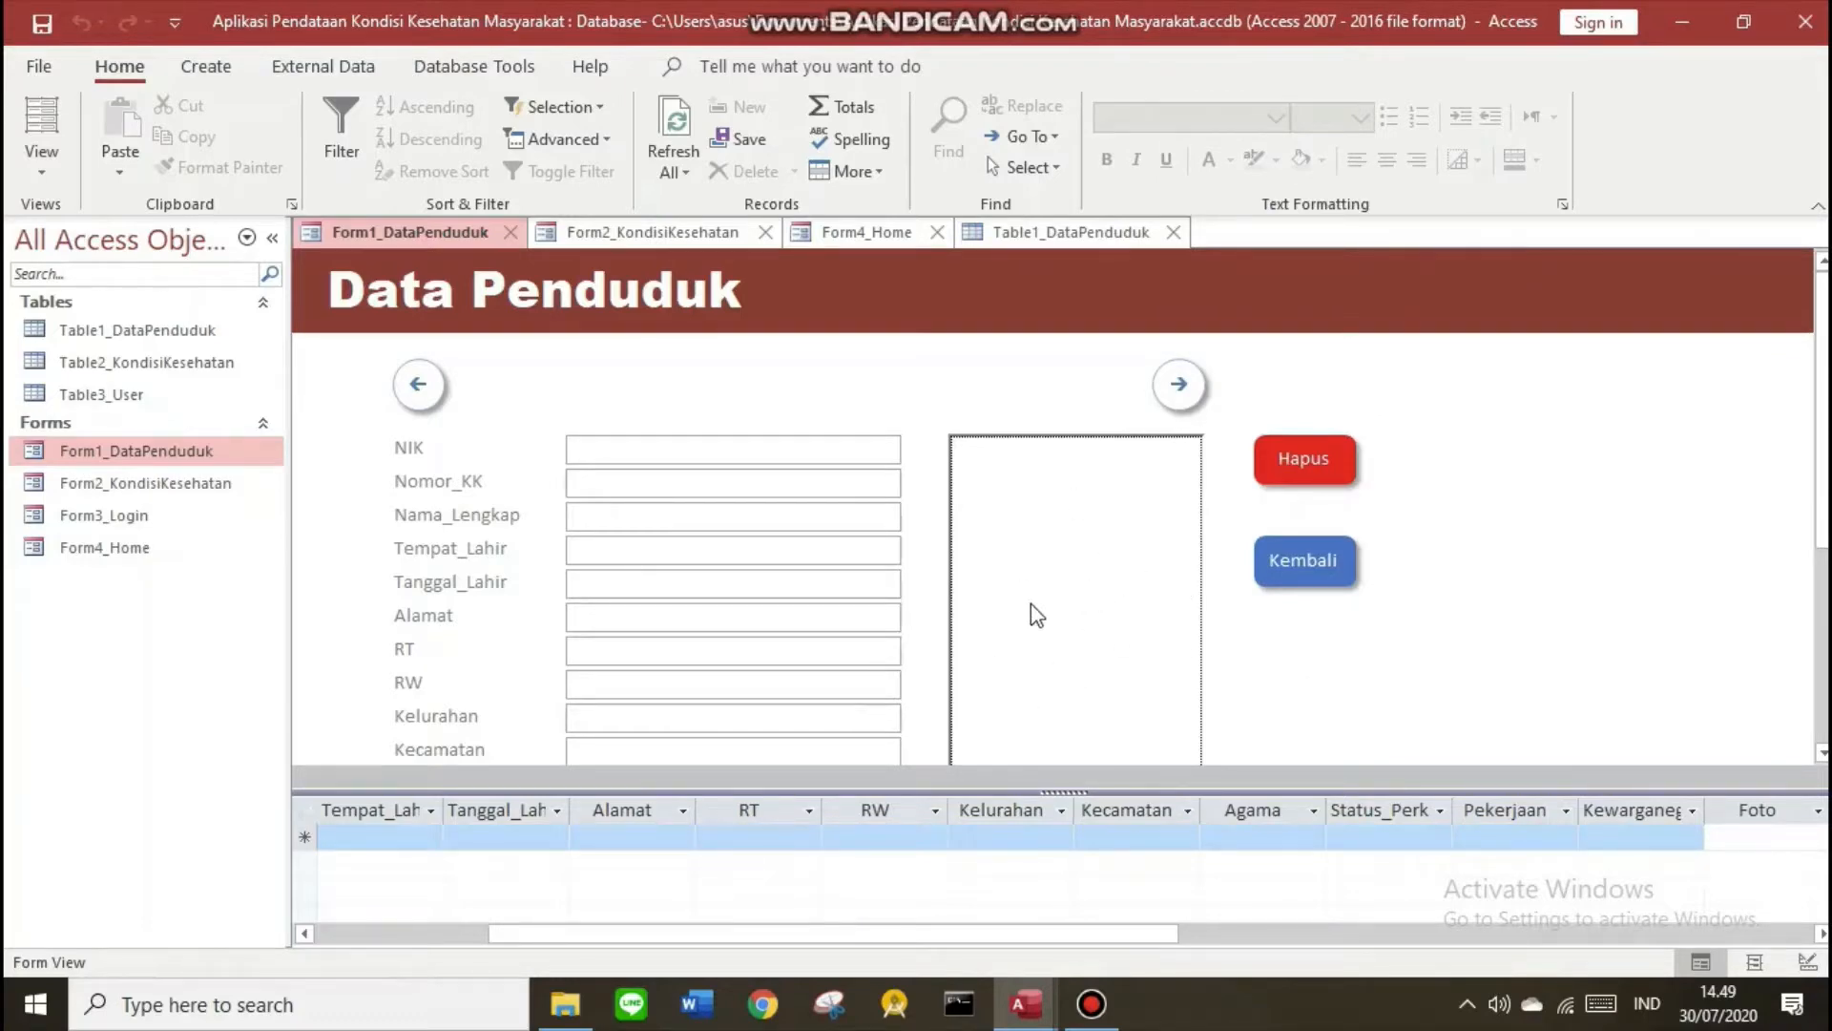
pyautogui.rightClick(1054, 562)
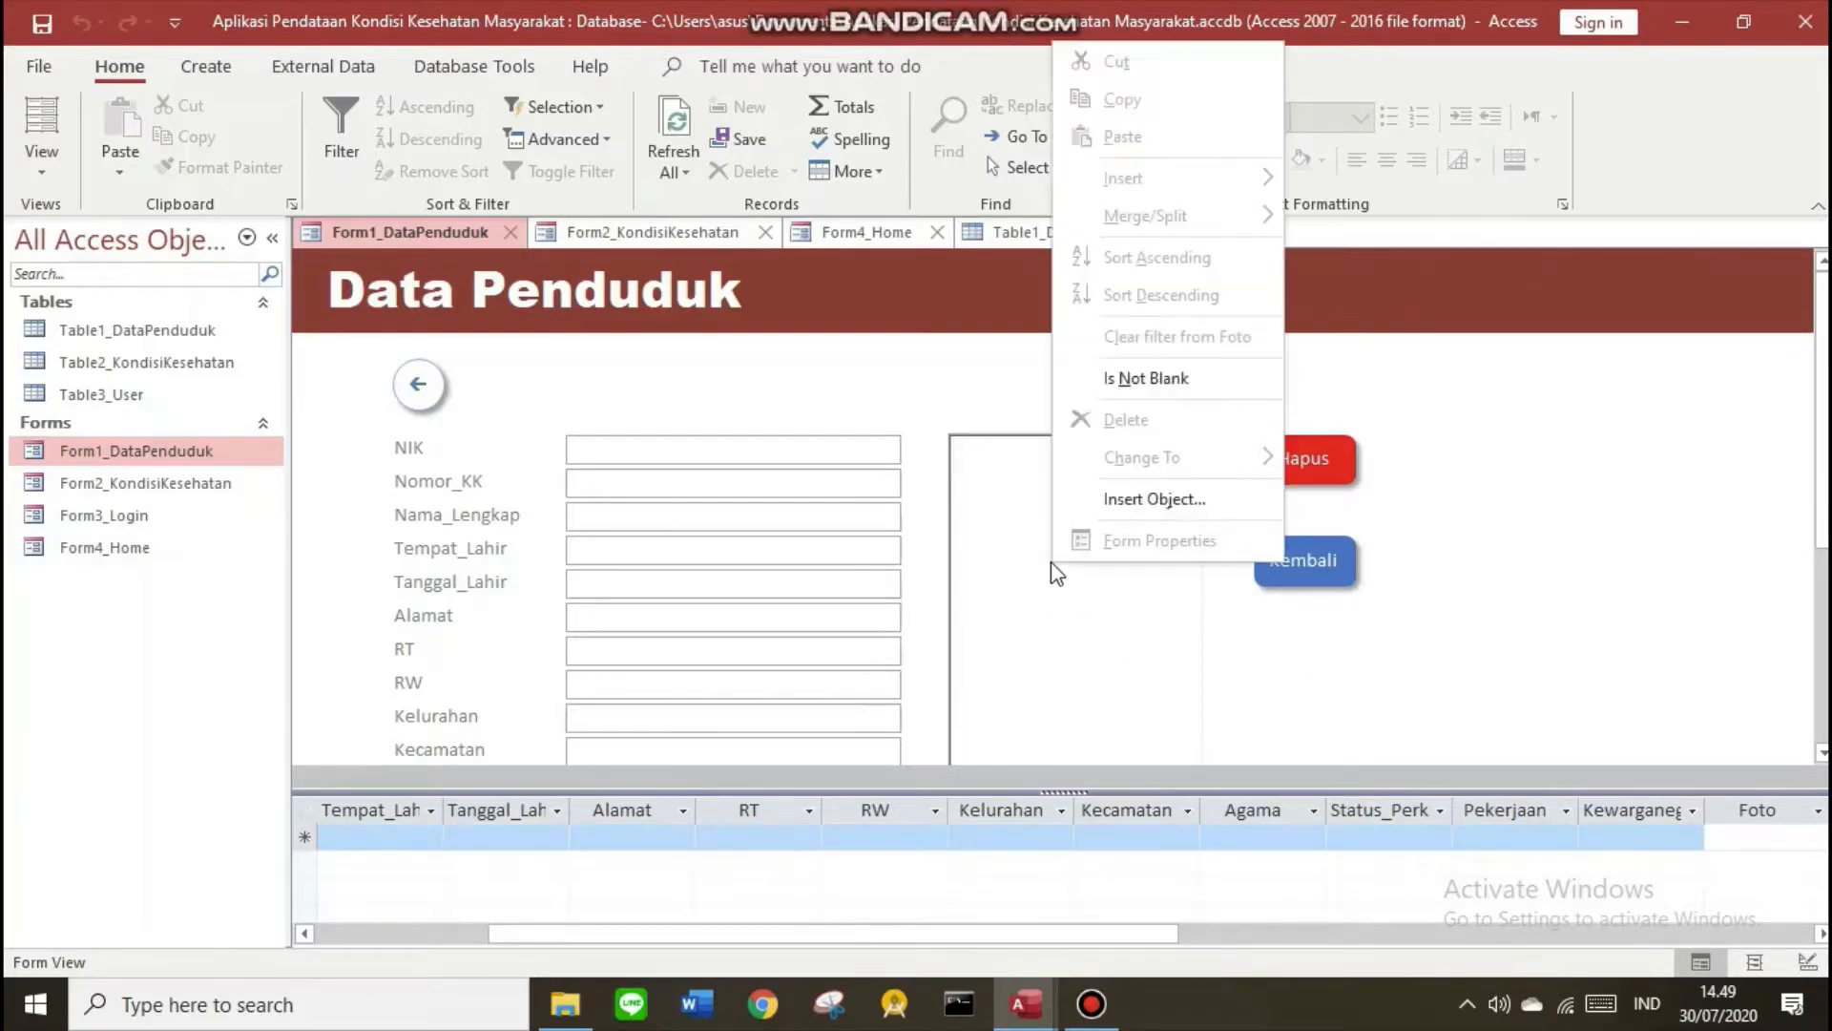
pyautogui.click(1119, 491)
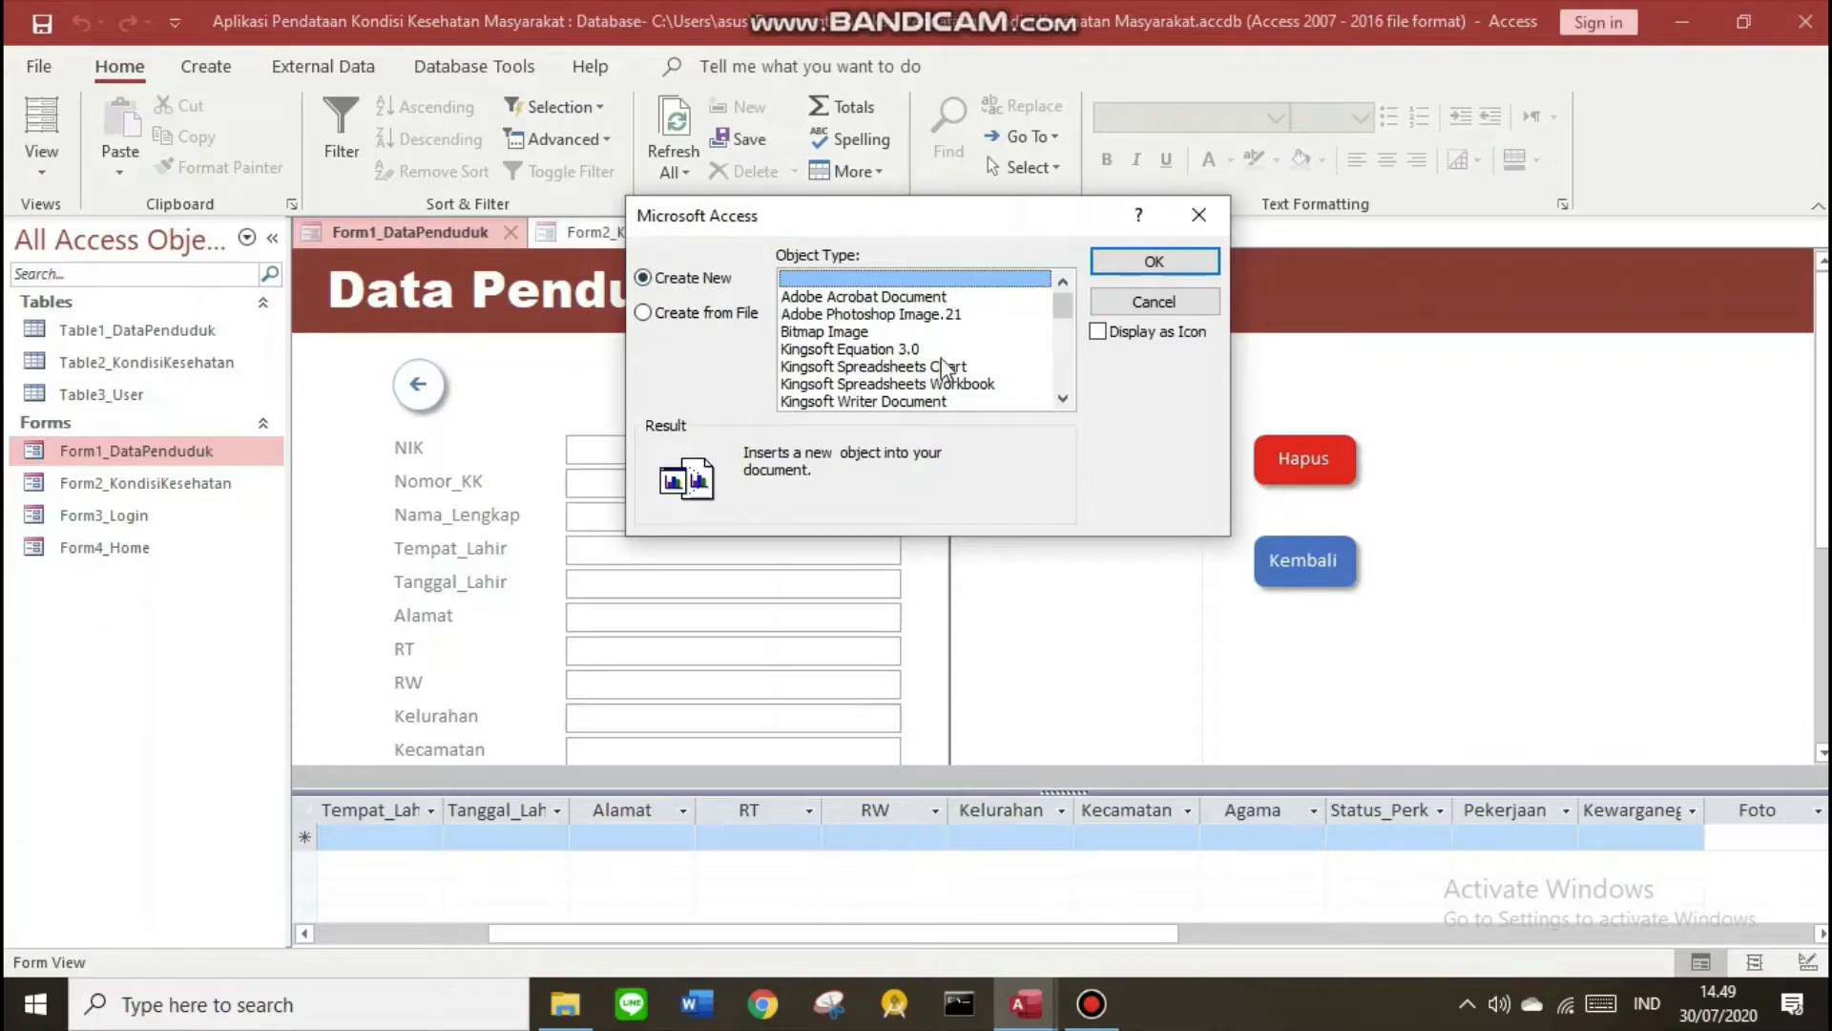
pyautogui.scroll(-2, 949, 370)
pyautogui.scroll(-2, 949, 370)
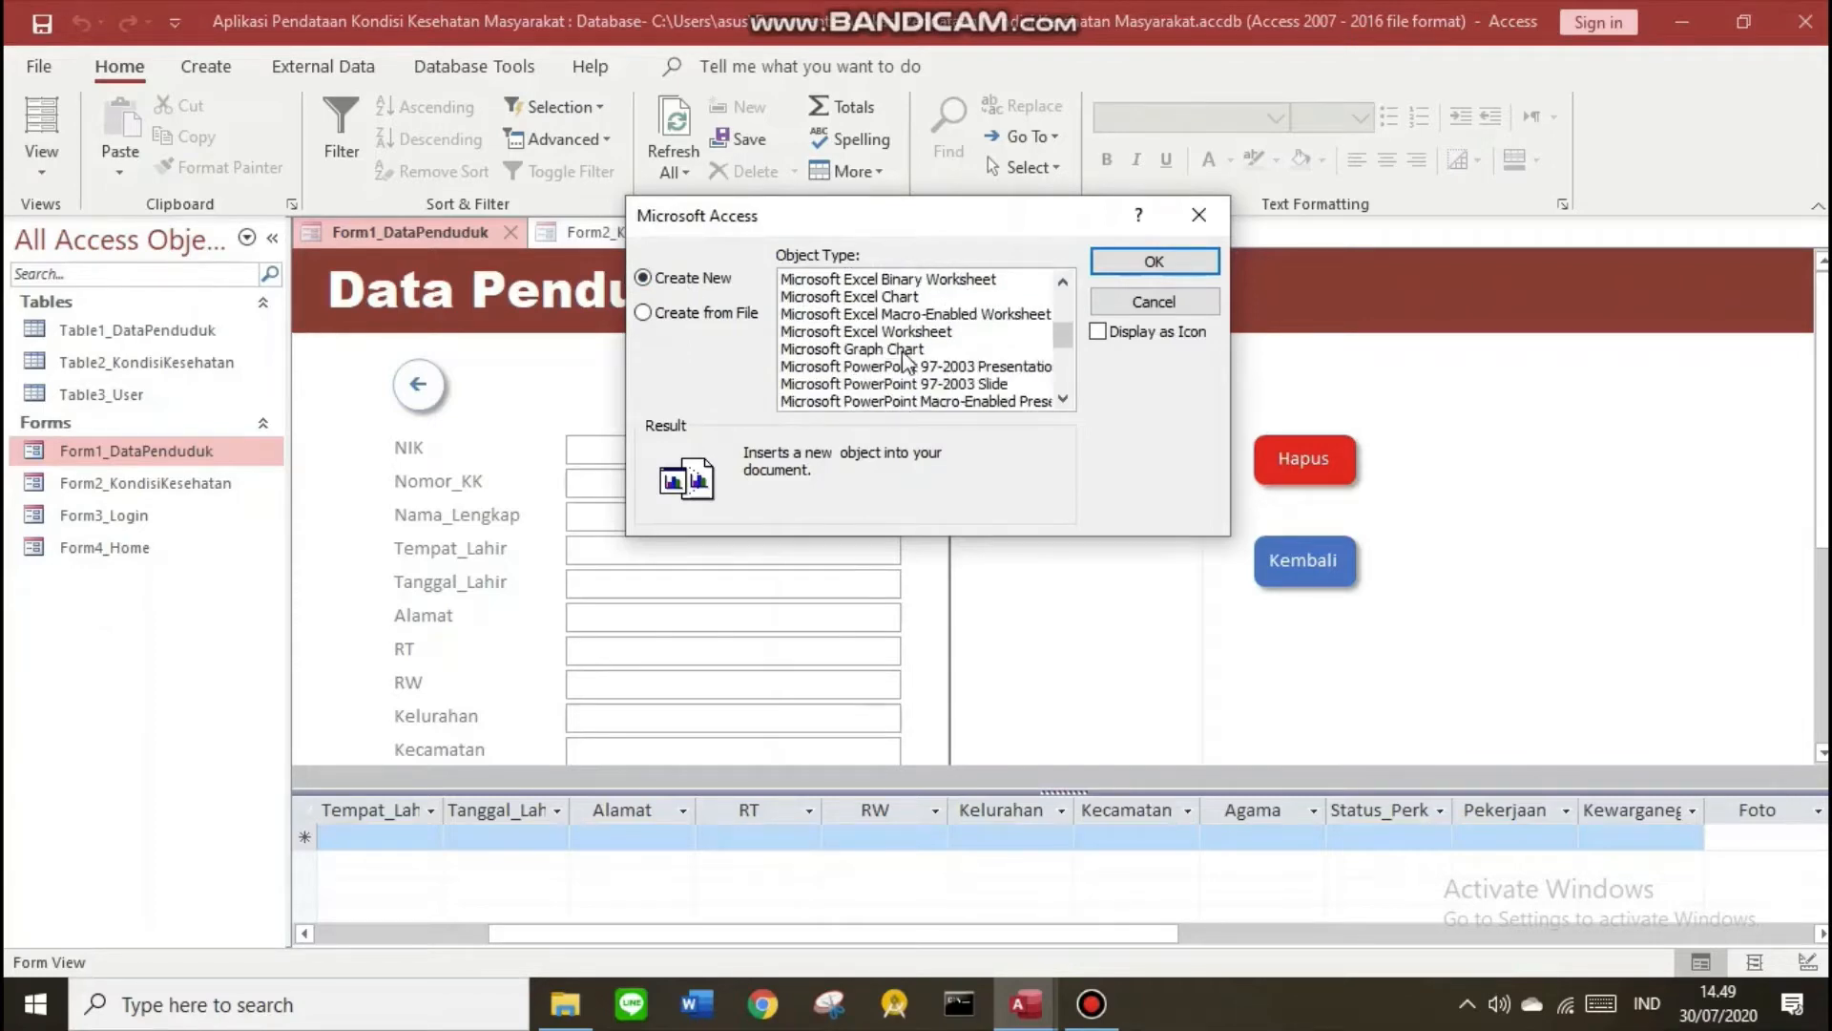
pyautogui.scroll(-1, 862, 341)
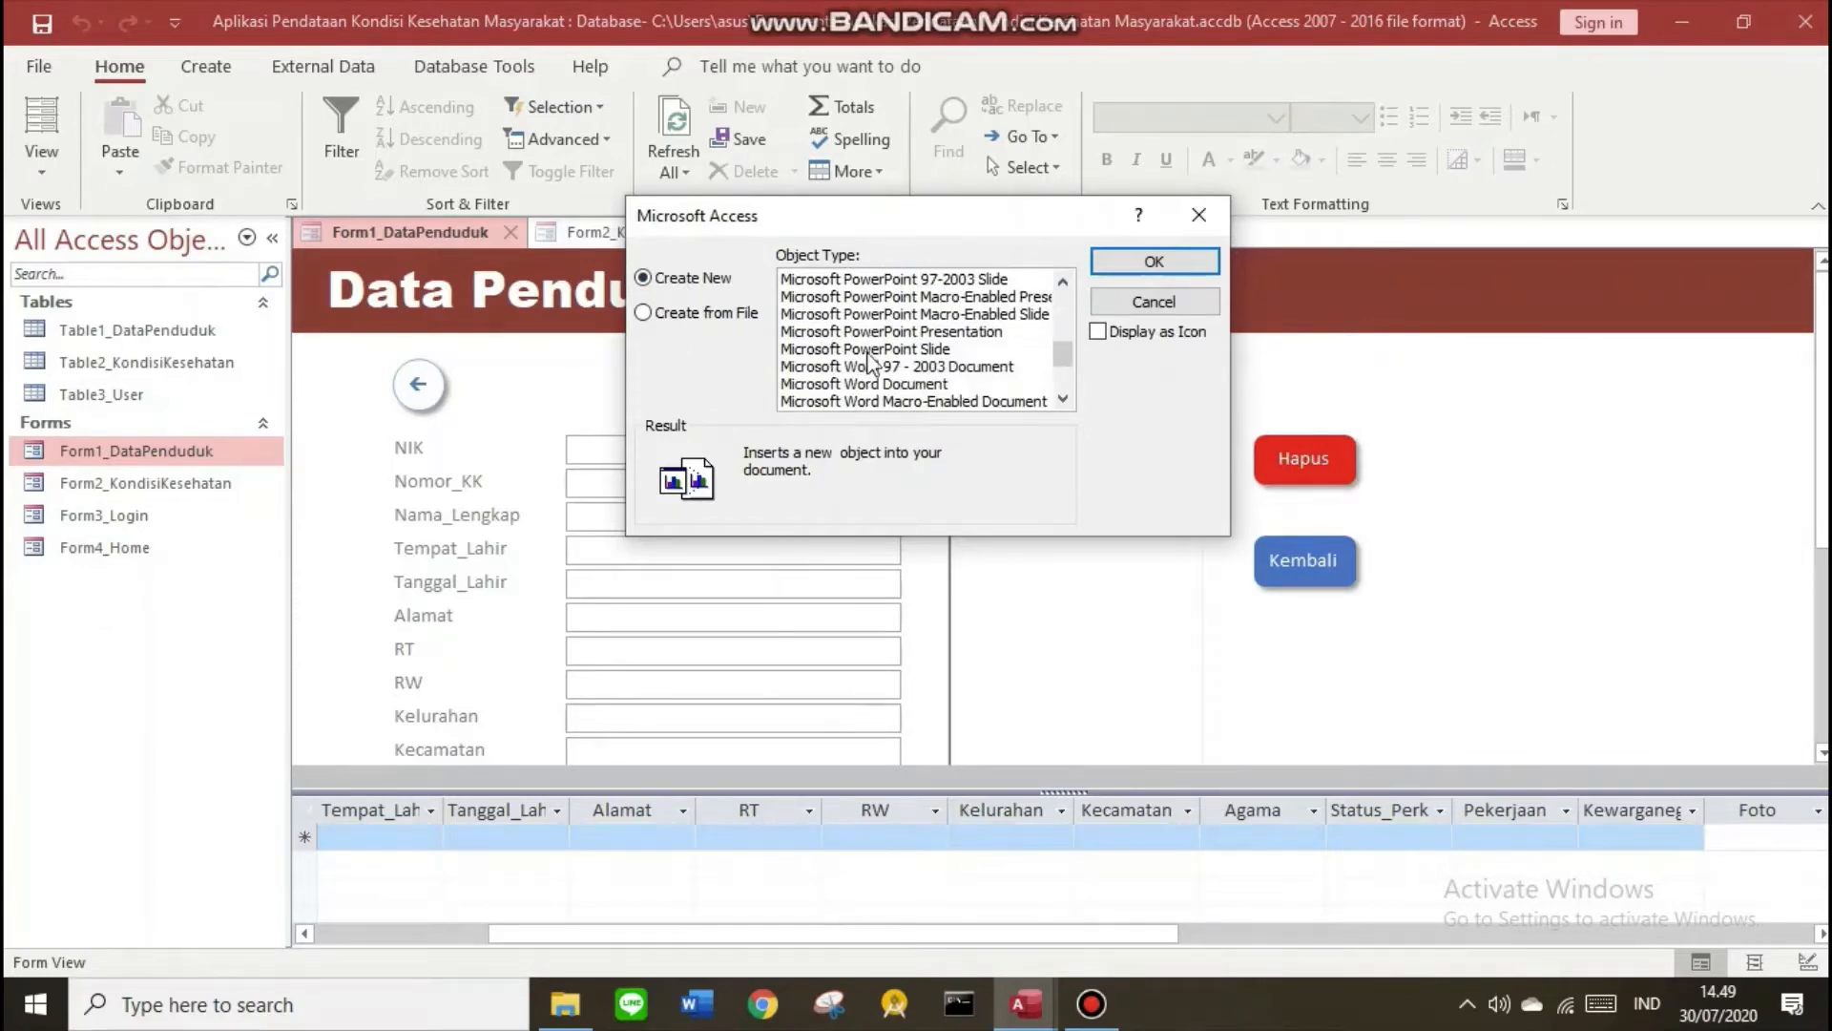
pyautogui.scroll(-1, 869, 361)
pyautogui.click(845, 331)
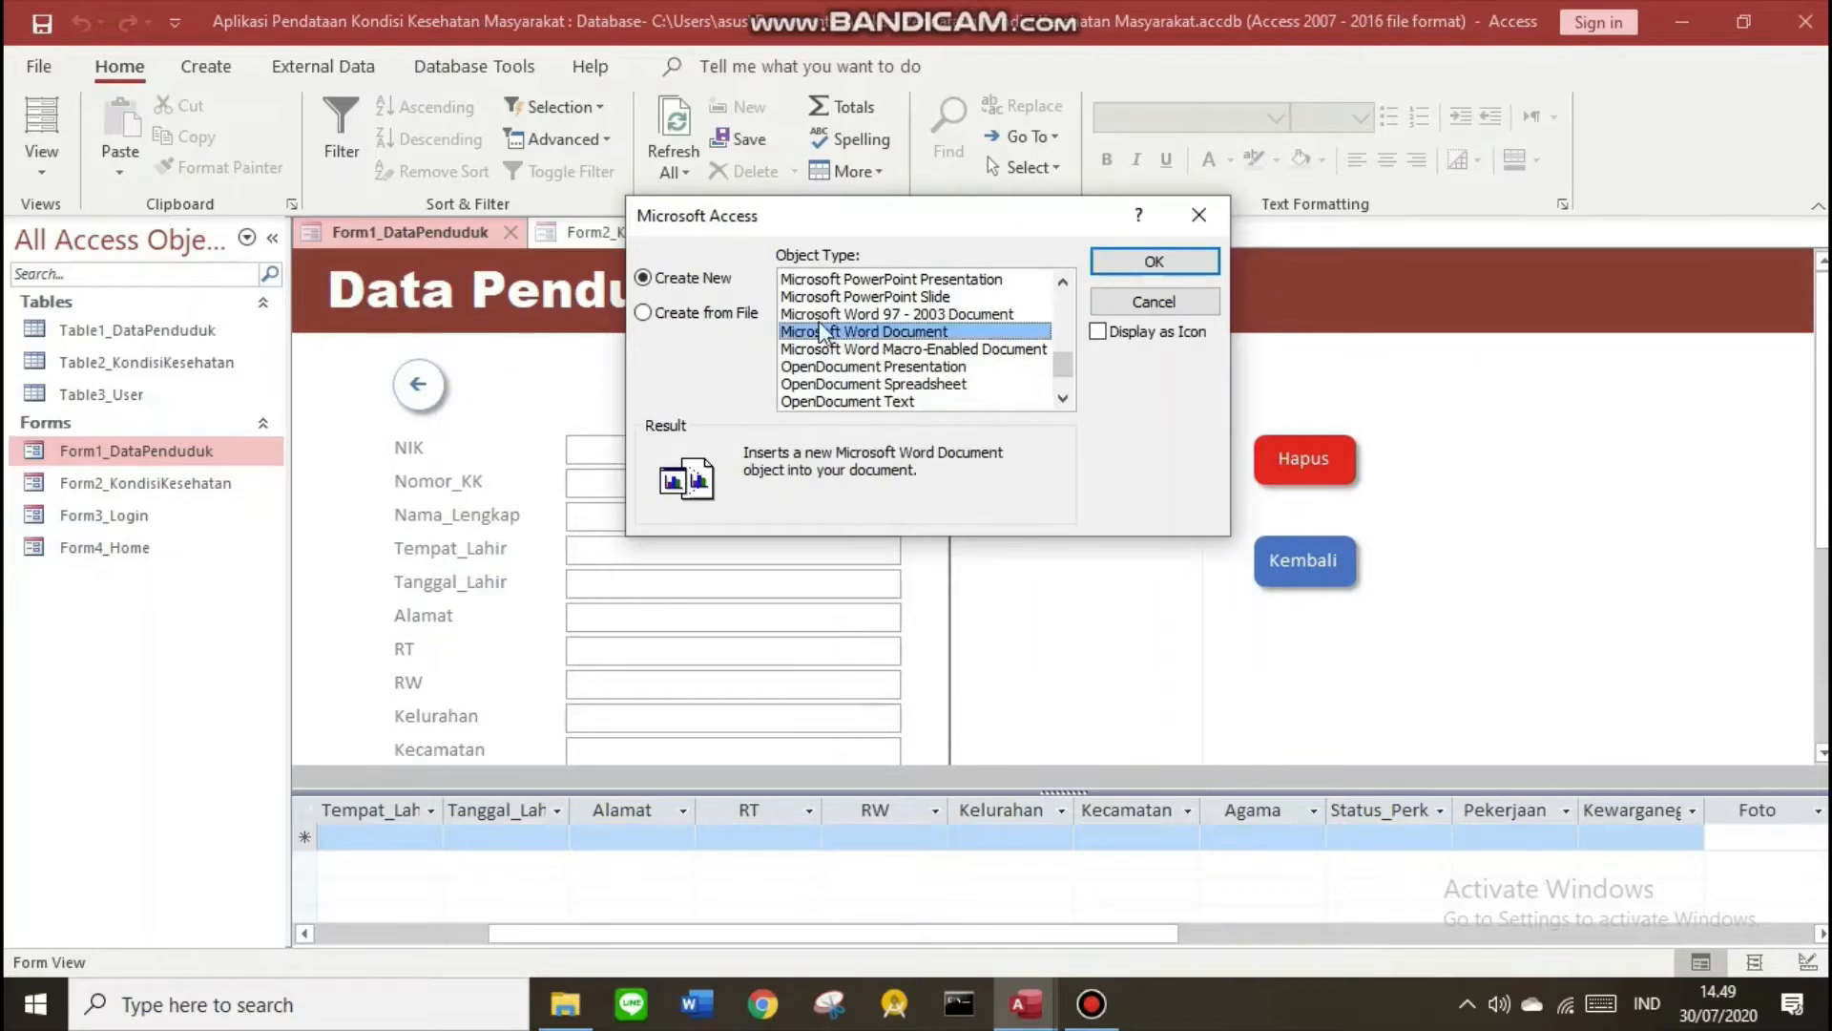
pyautogui.click(1141, 268)
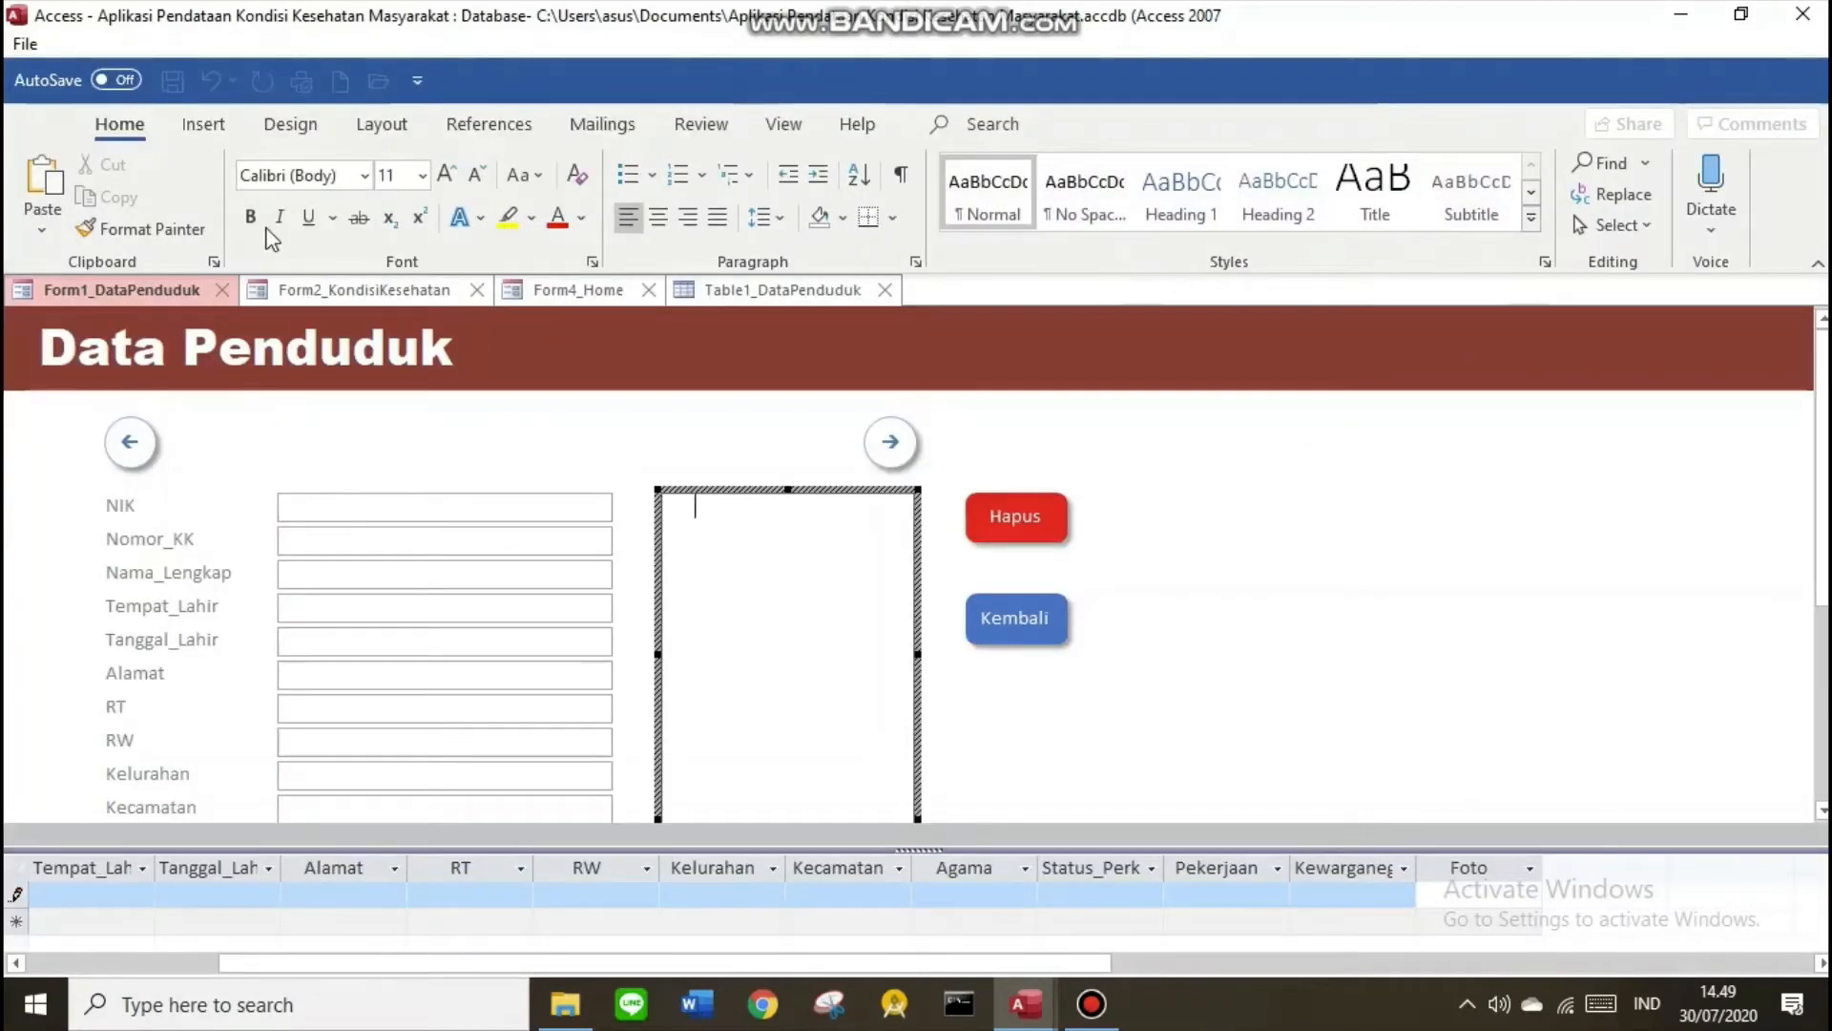
# Put the angry bird picture into the embedded Word document and return to the form
pyautogui.click(203, 125)
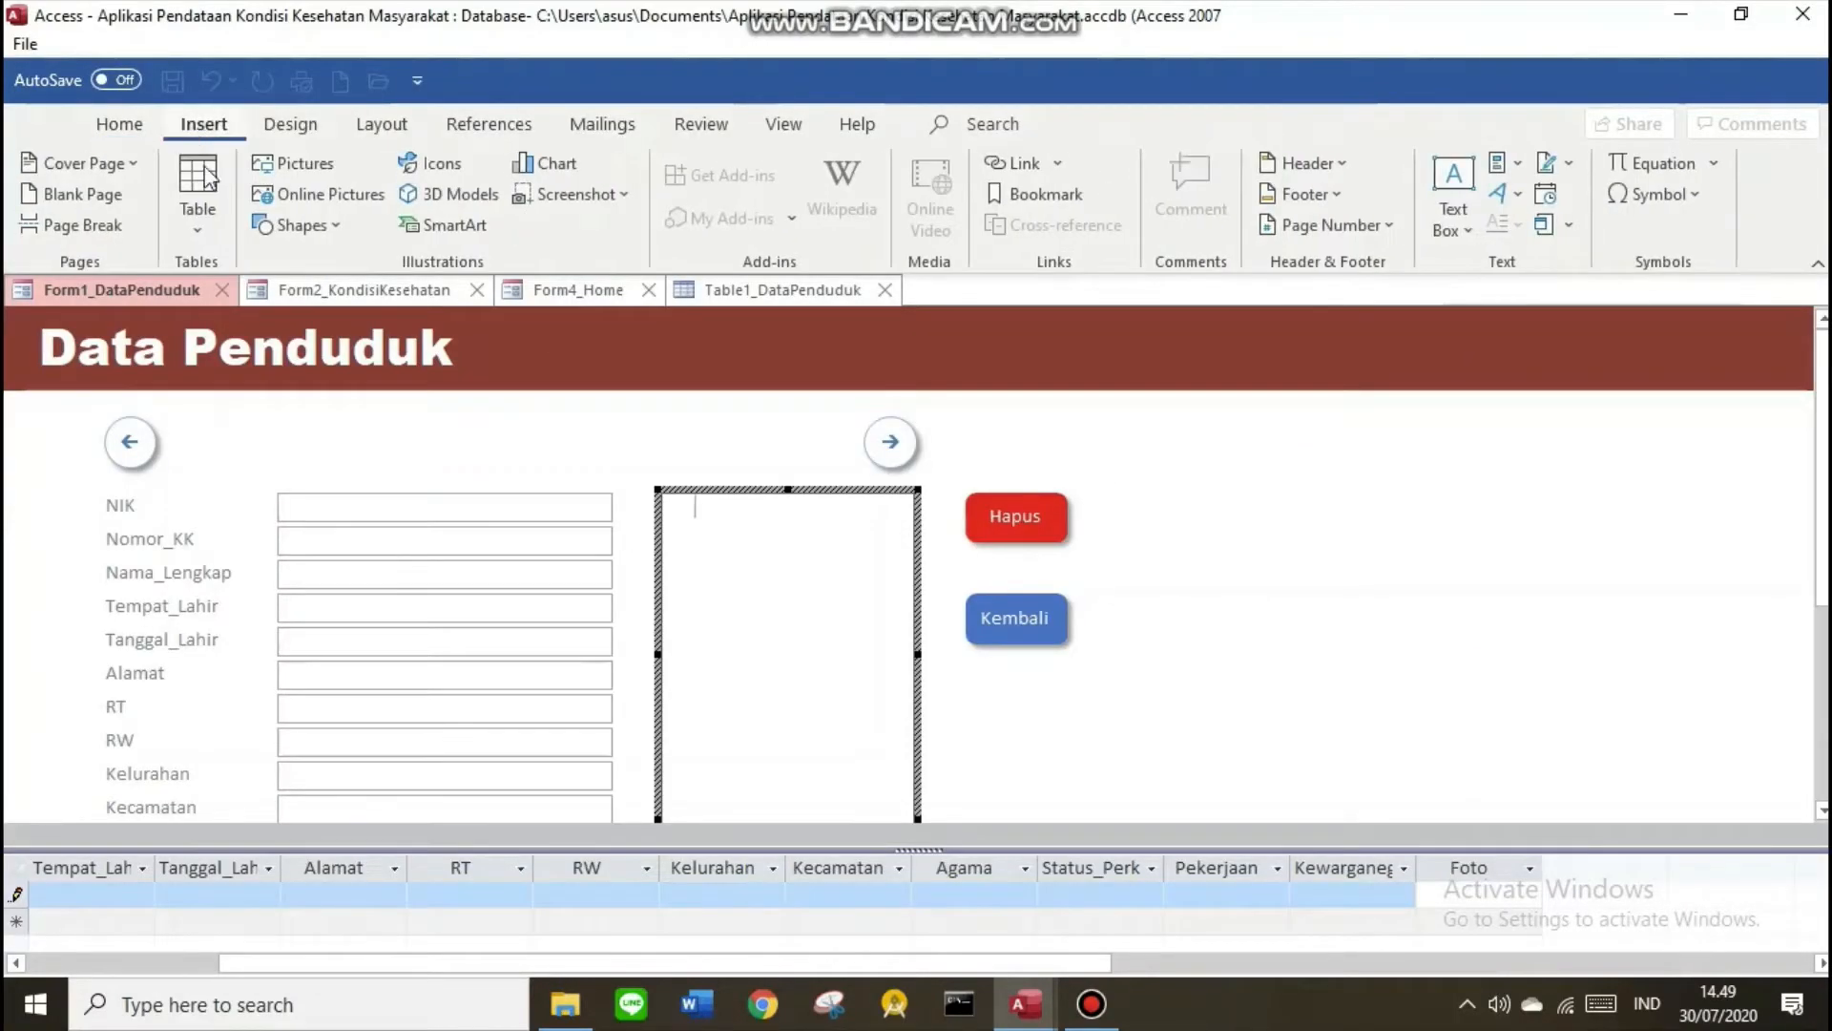
pyautogui.click(283, 164)
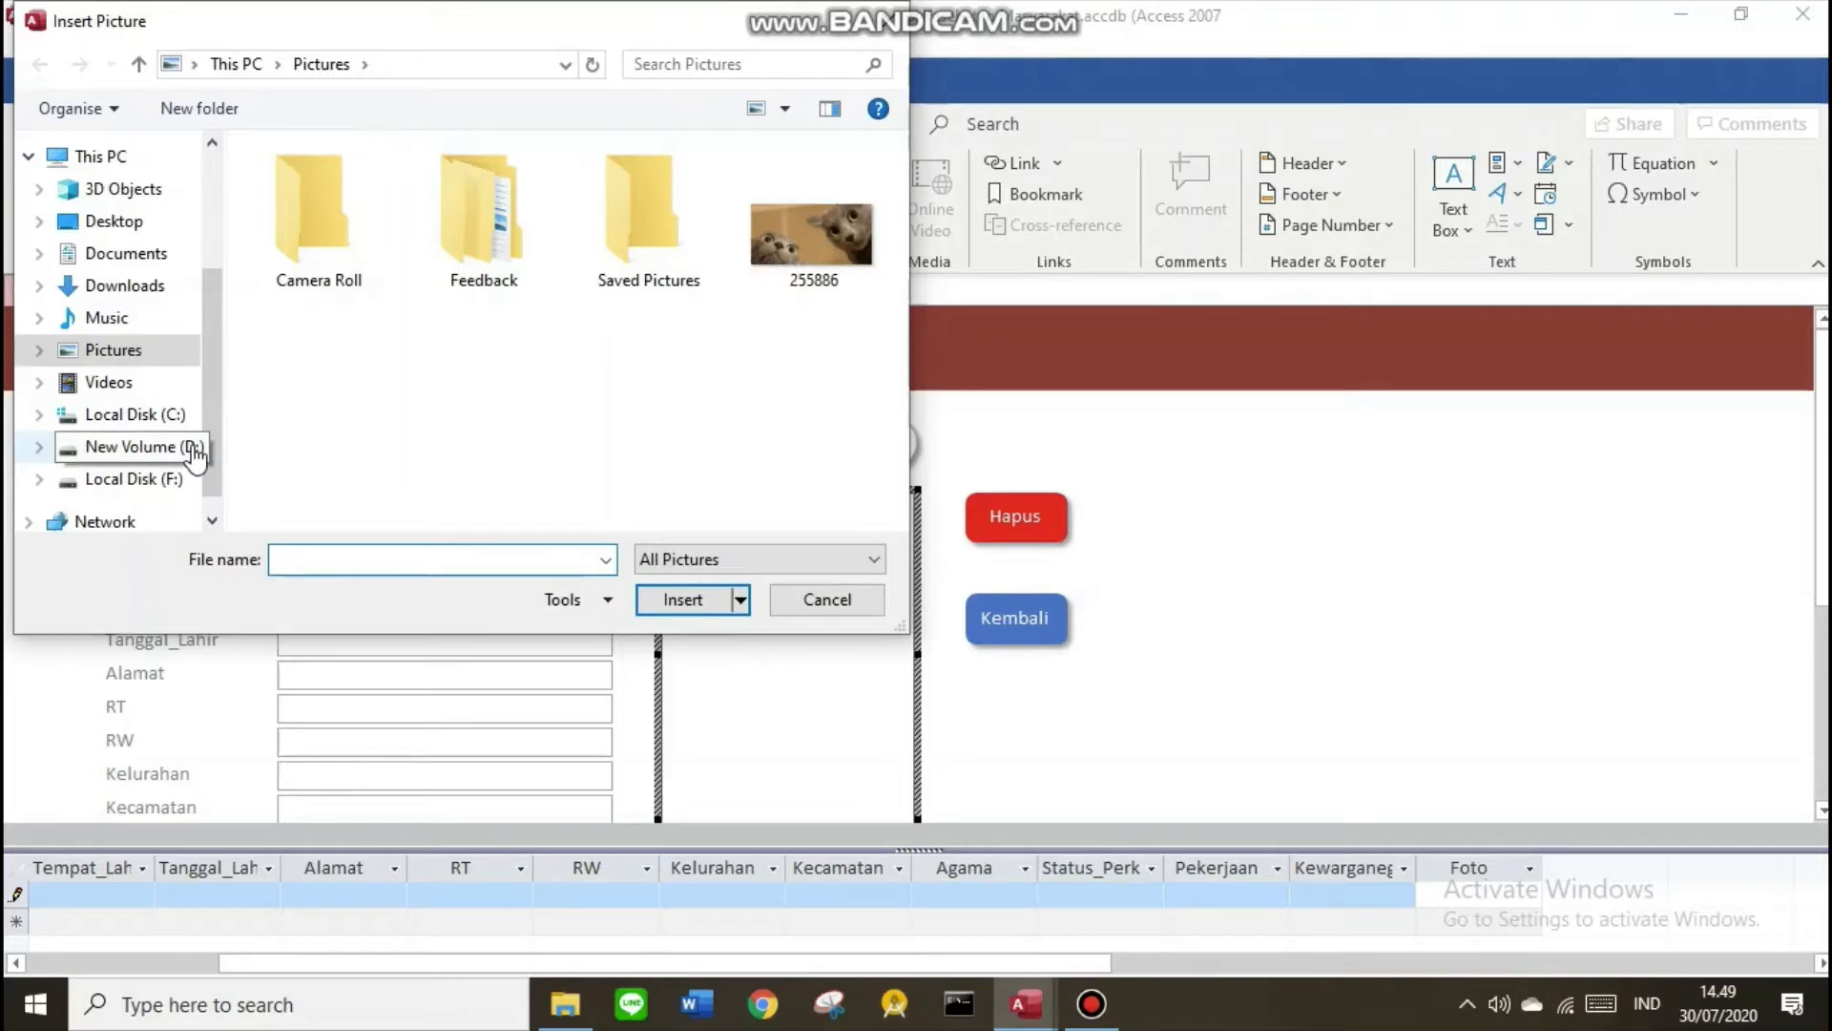
pyautogui.click(670, 220)
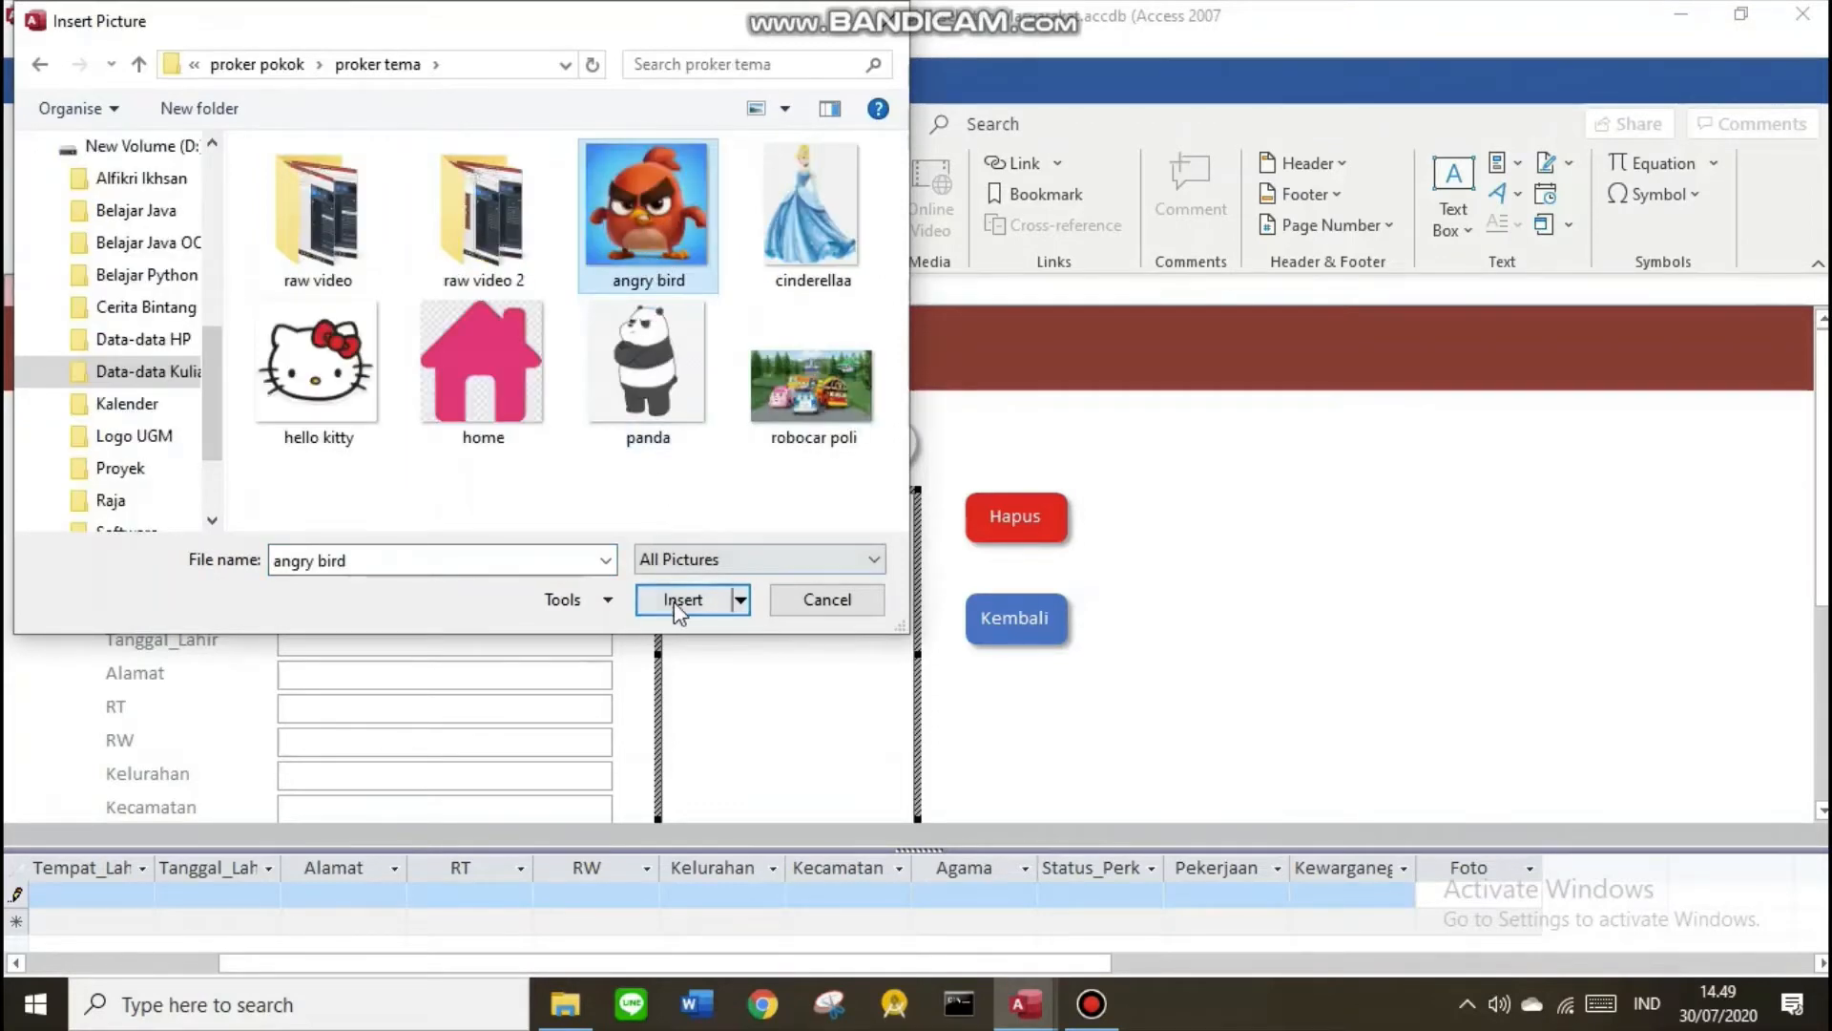
pyautogui.click(679, 601)
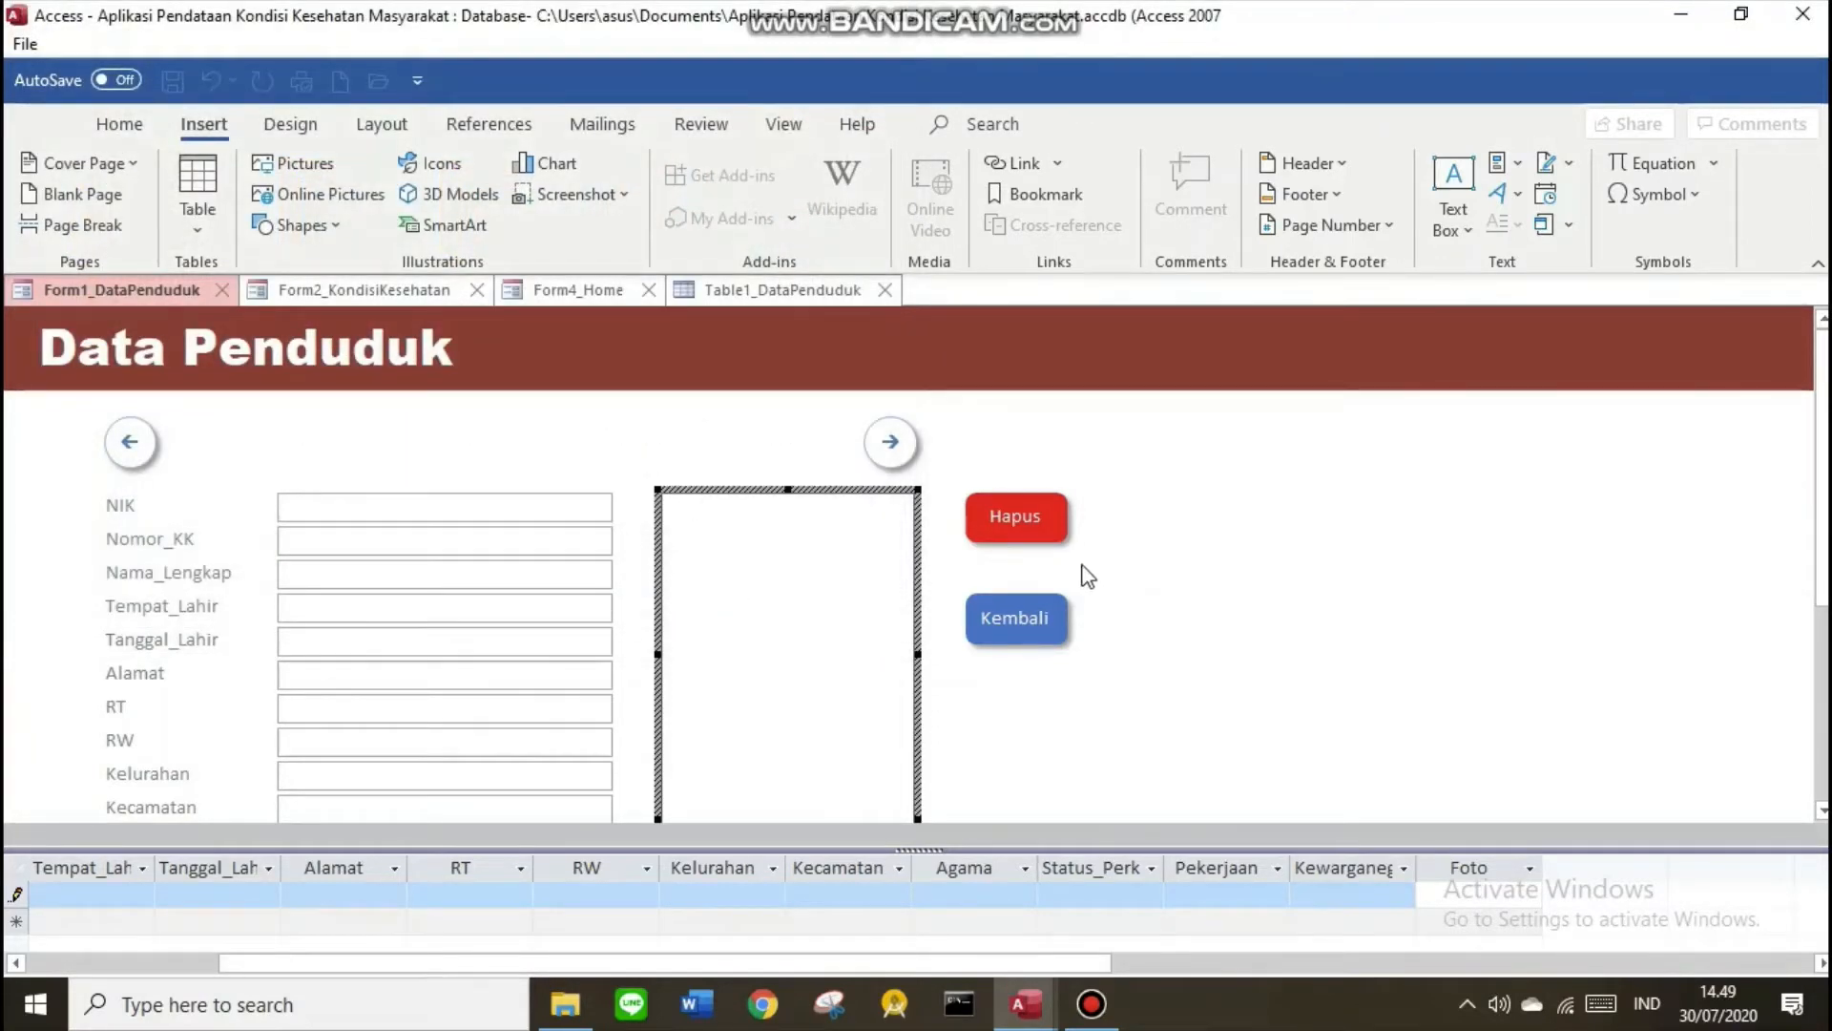
pyautogui.scroll(-3, 860, 778)
pyautogui.press('F5')
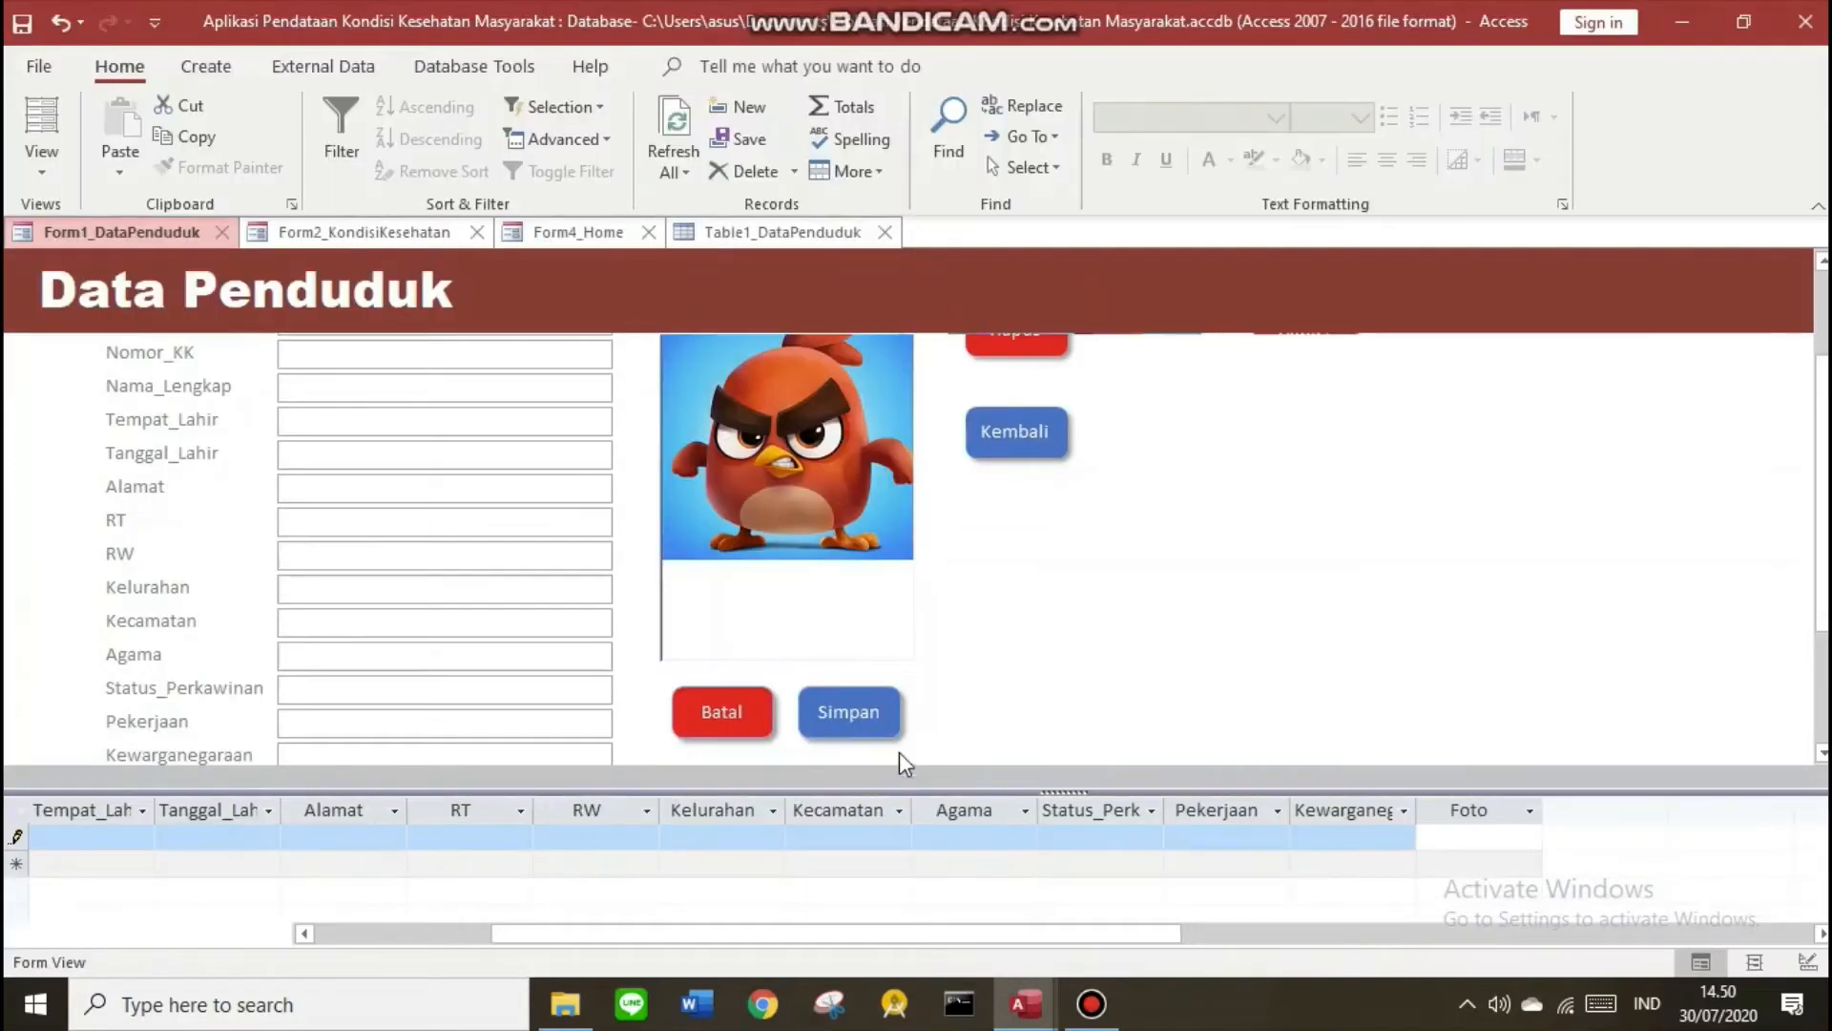
# Enter the NIK and KK numbers, name, birthplace Jakarta, 12 April 1988 and street address
pyautogui.scroll(2, 1163, 586)
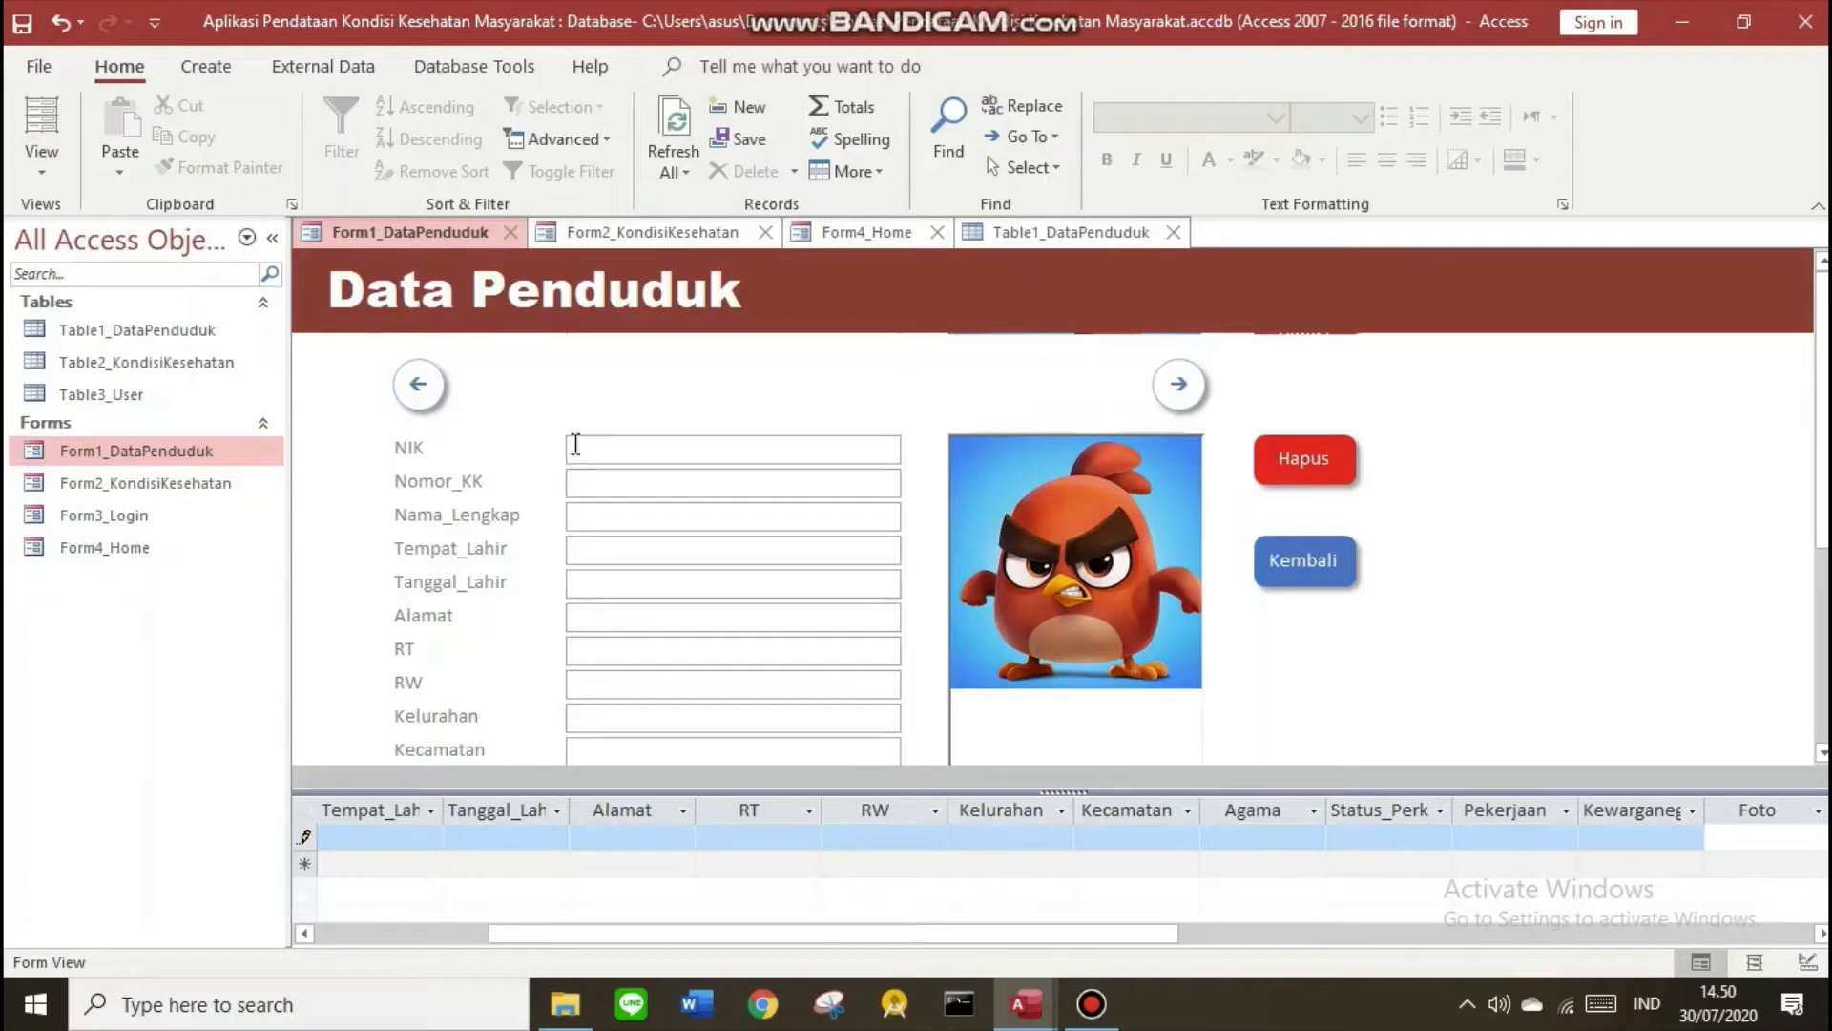
pyautogui.click(628, 450)
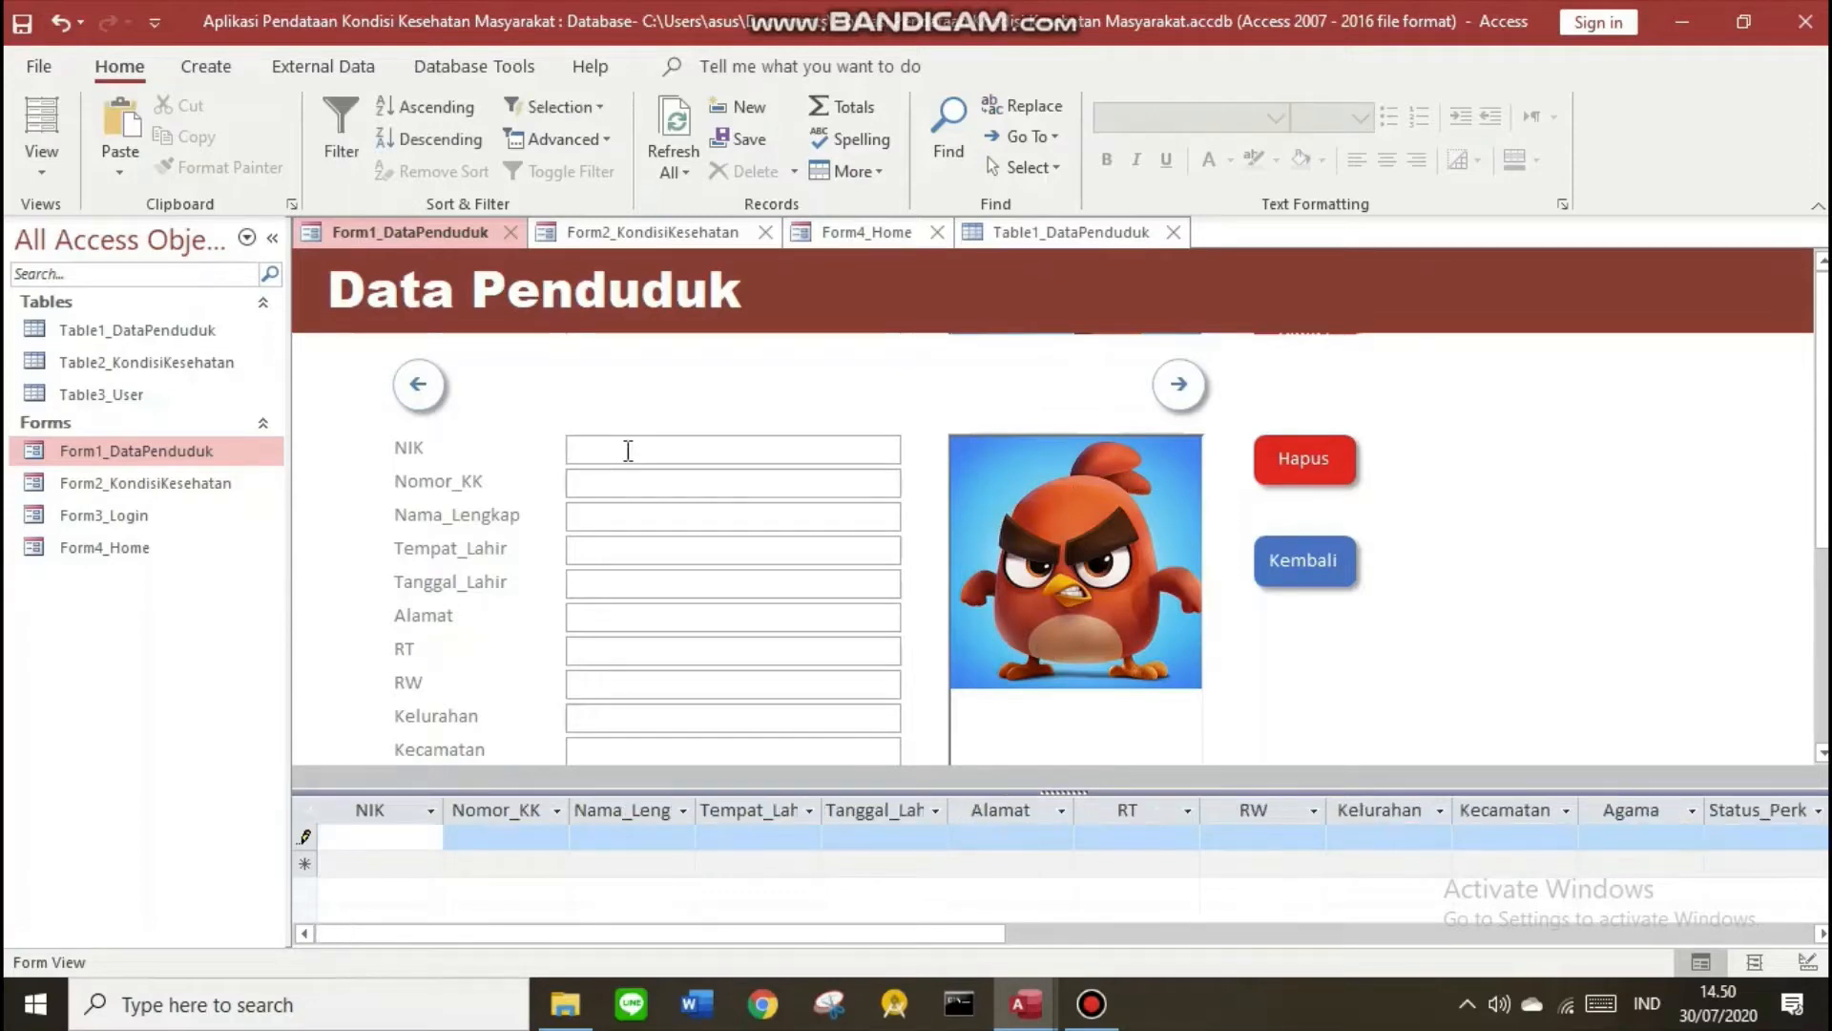
pyautogui.write('123456789')
pyautogui.press('Tab')
pyautogui.write('123456678')
pyautogui.press('Tab')
pyautogui.write('Angry Birds')
pyautogui.press('Tab')
pyautogui.write('Jakarta\t12 April 198')
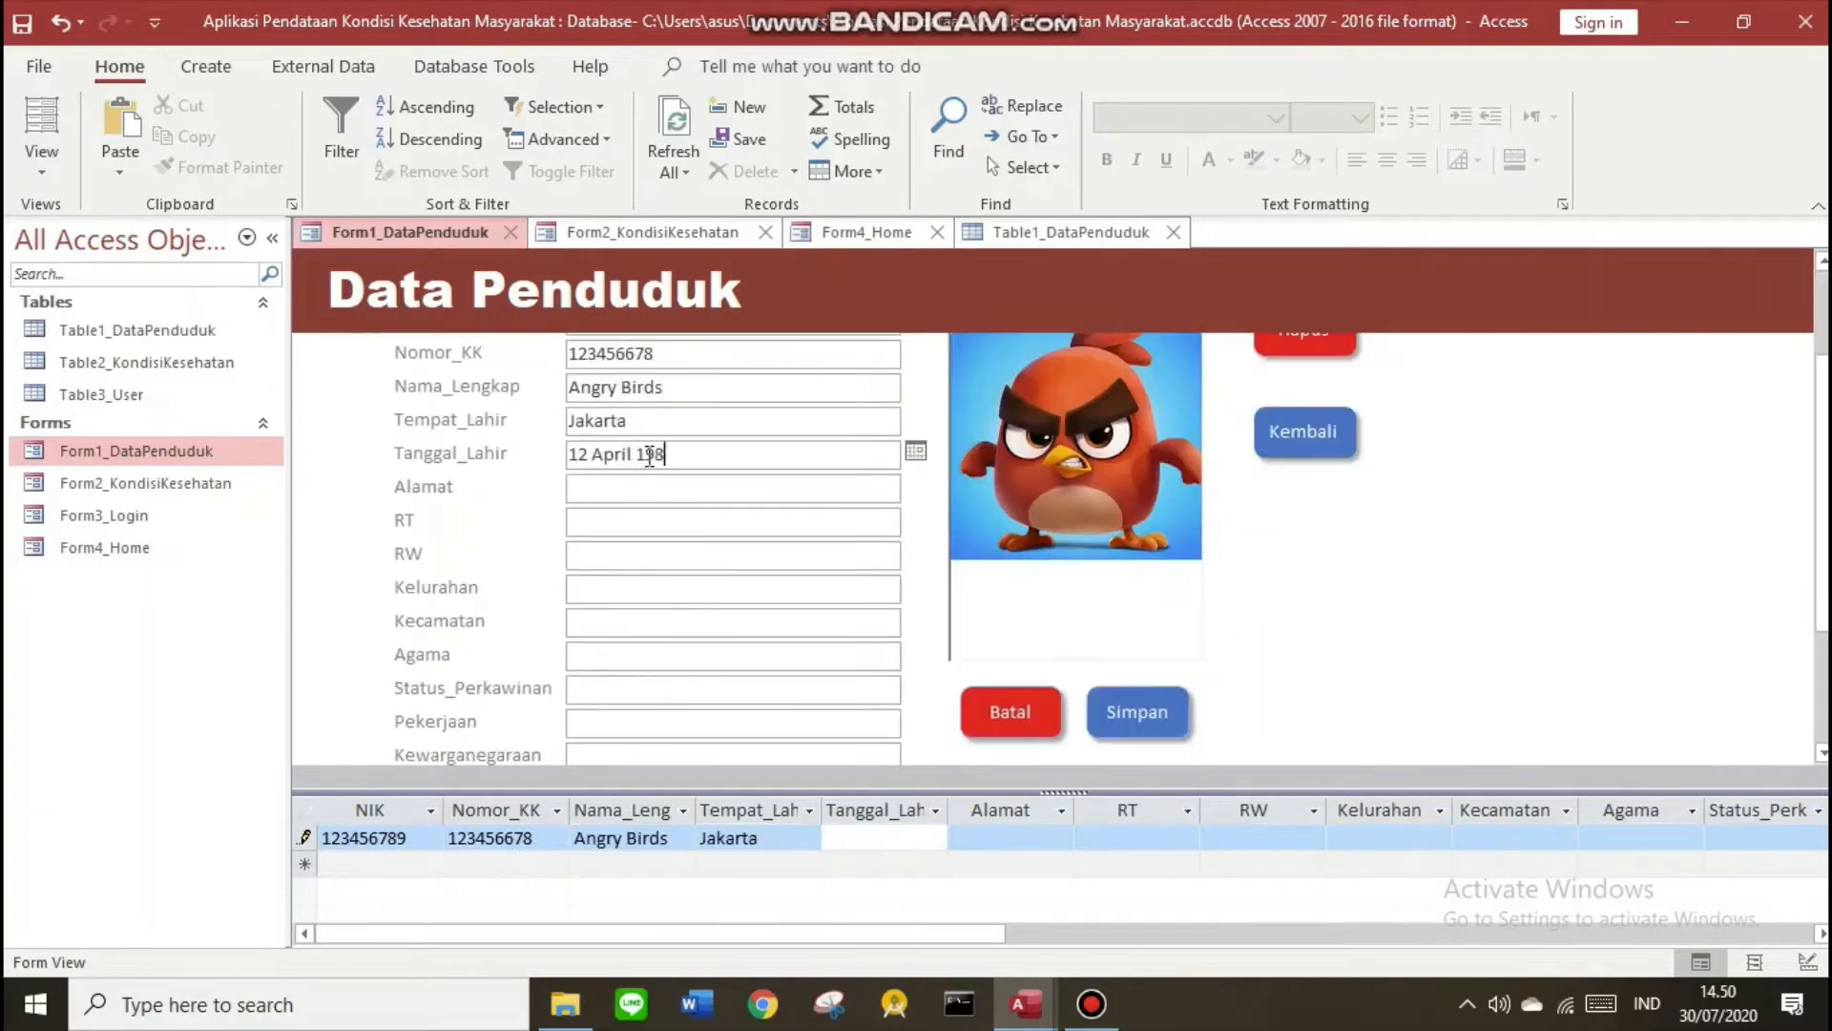
pyautogui.write('8')
pyautogui.press('Tab')
pyautogui.write('Jln. Beringin')
pyautogui.press('Tab')
# Fill RT/RW 008, Apel, Jeruk, Islam, Kawin, Guru, WNI and save the record
pyautogui.write('008\t008\tApel')
pyautogui.press('Tab')
pyautogui.write('Jeruk')
pyautogui.press('Tab')
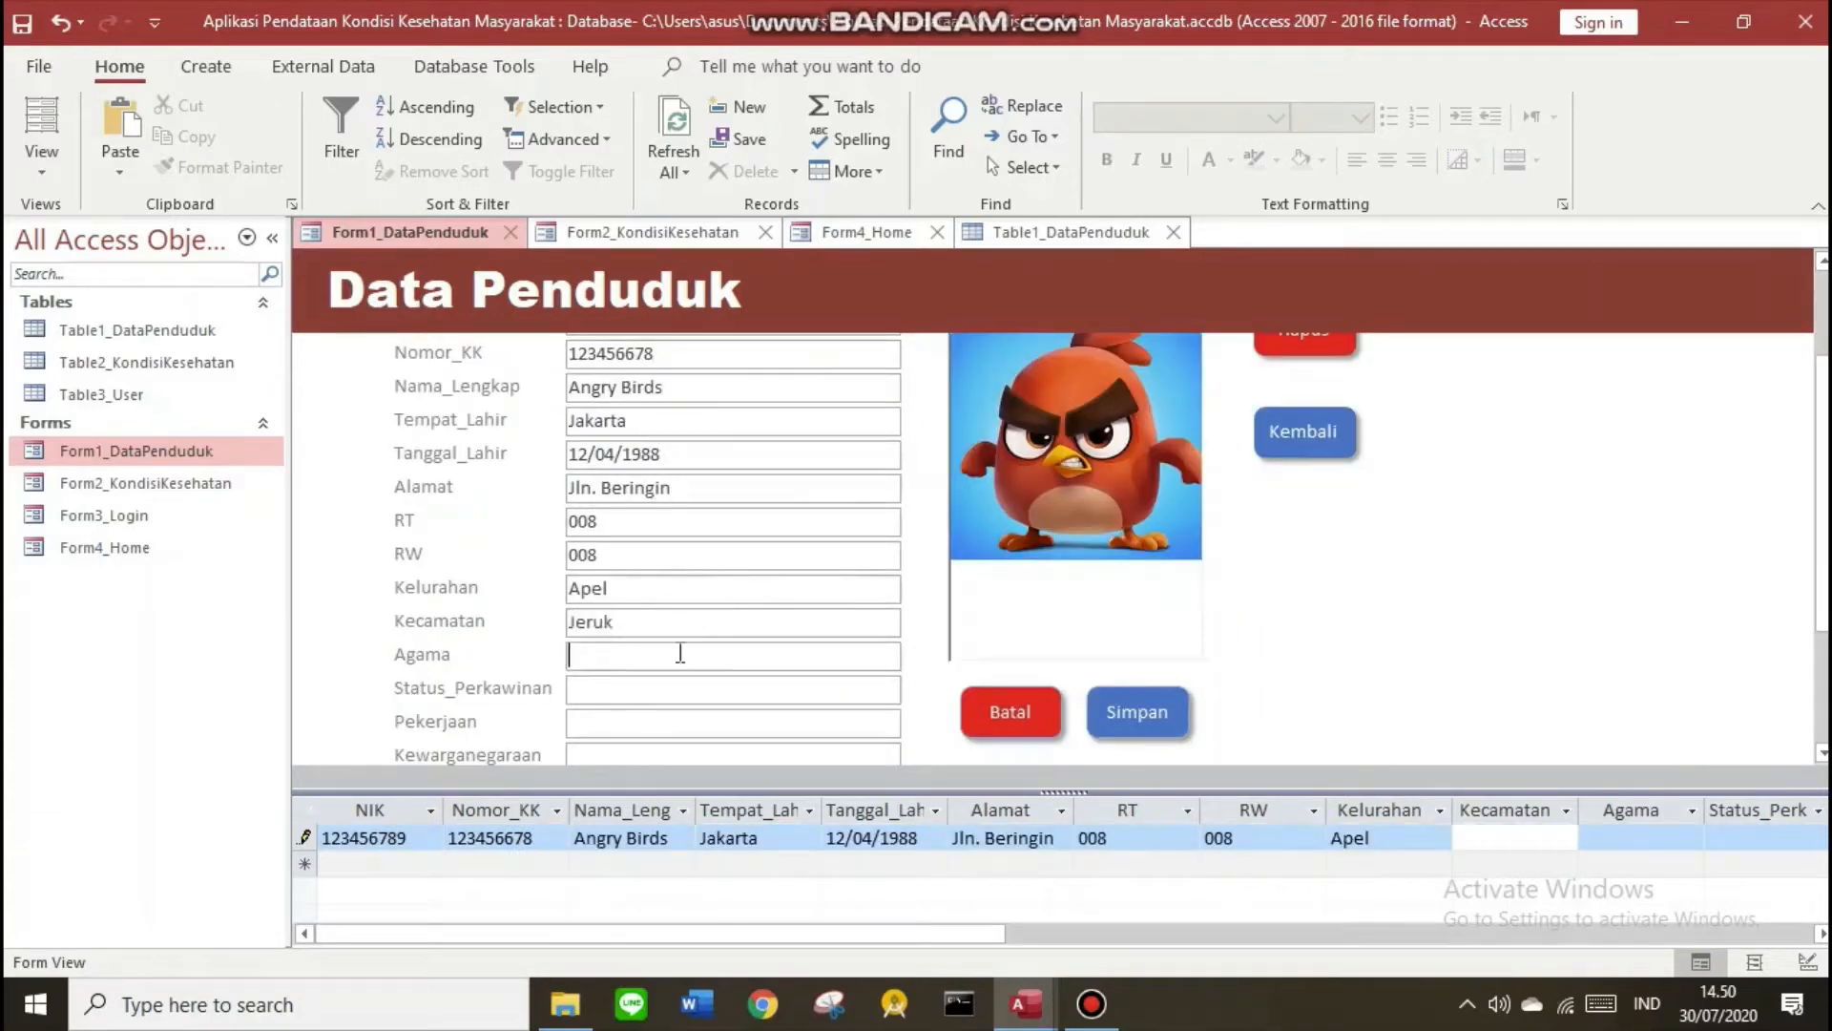
pyautogui.write('Islam')
pyautogui.press('Tab')
pyautogui.write('Kawin')
pyautogui.press('Tab')
pyautogui.write('Guru')
pyautogui.press('Tab')
pyautogui.write('WNI')
pyautogui.press('Tab')
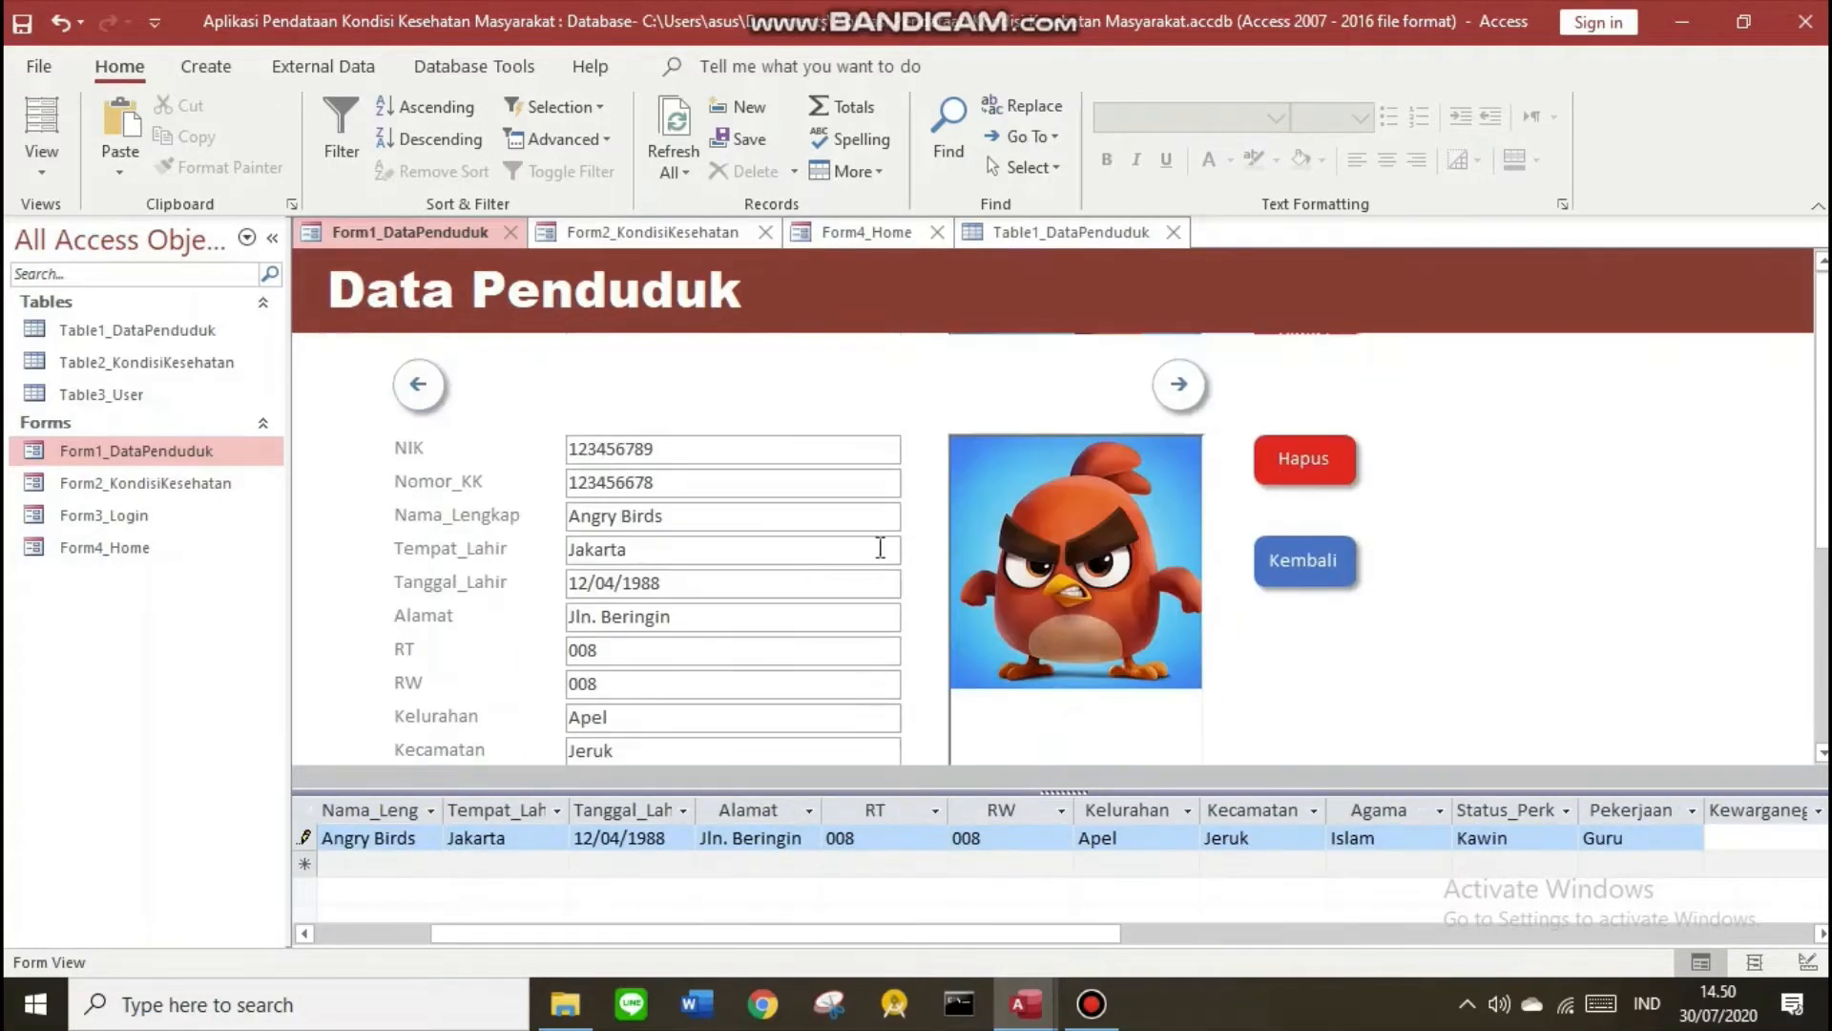
pyautogui.scroll(-3, 1276, 622)
pyautogui.click(1144, 713)
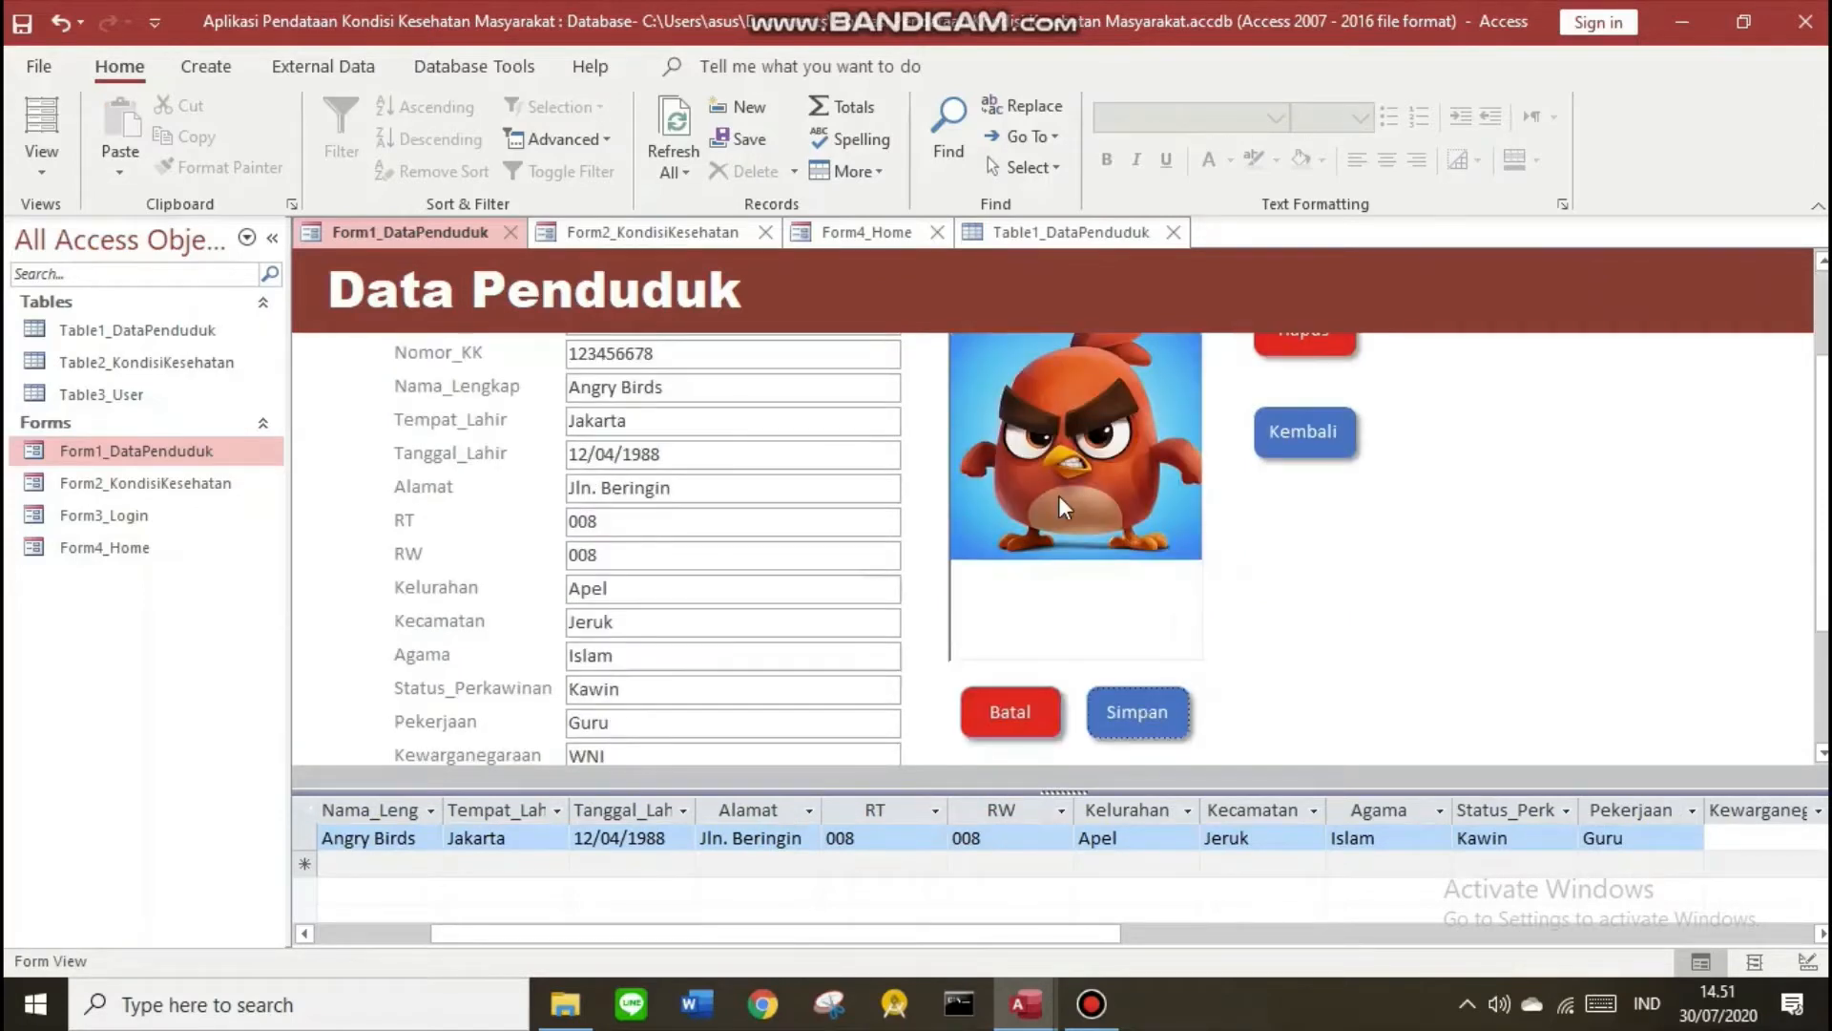
# Close all open objects and open the Form2_KondisiKesehatan form
pyautogui.rightClick(385, 225)
pyautogui.click(425, 247)
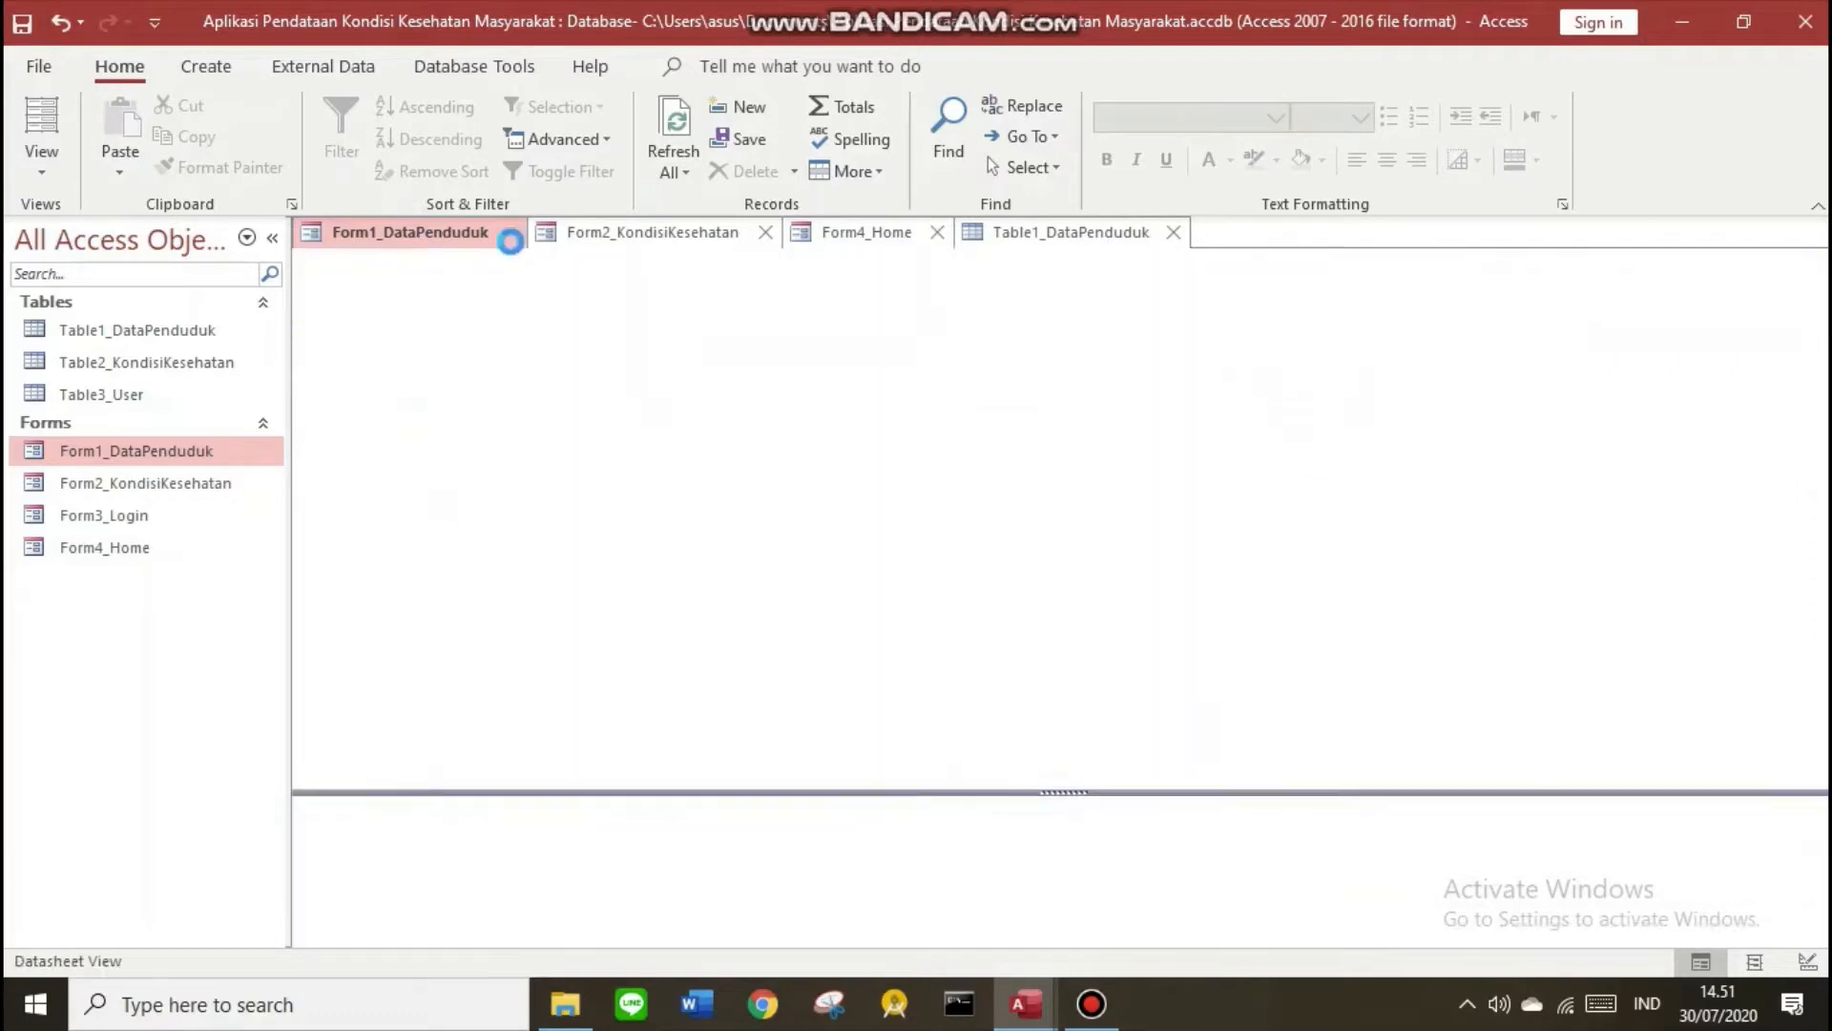
pyautogui.doubleClick(93, 485)
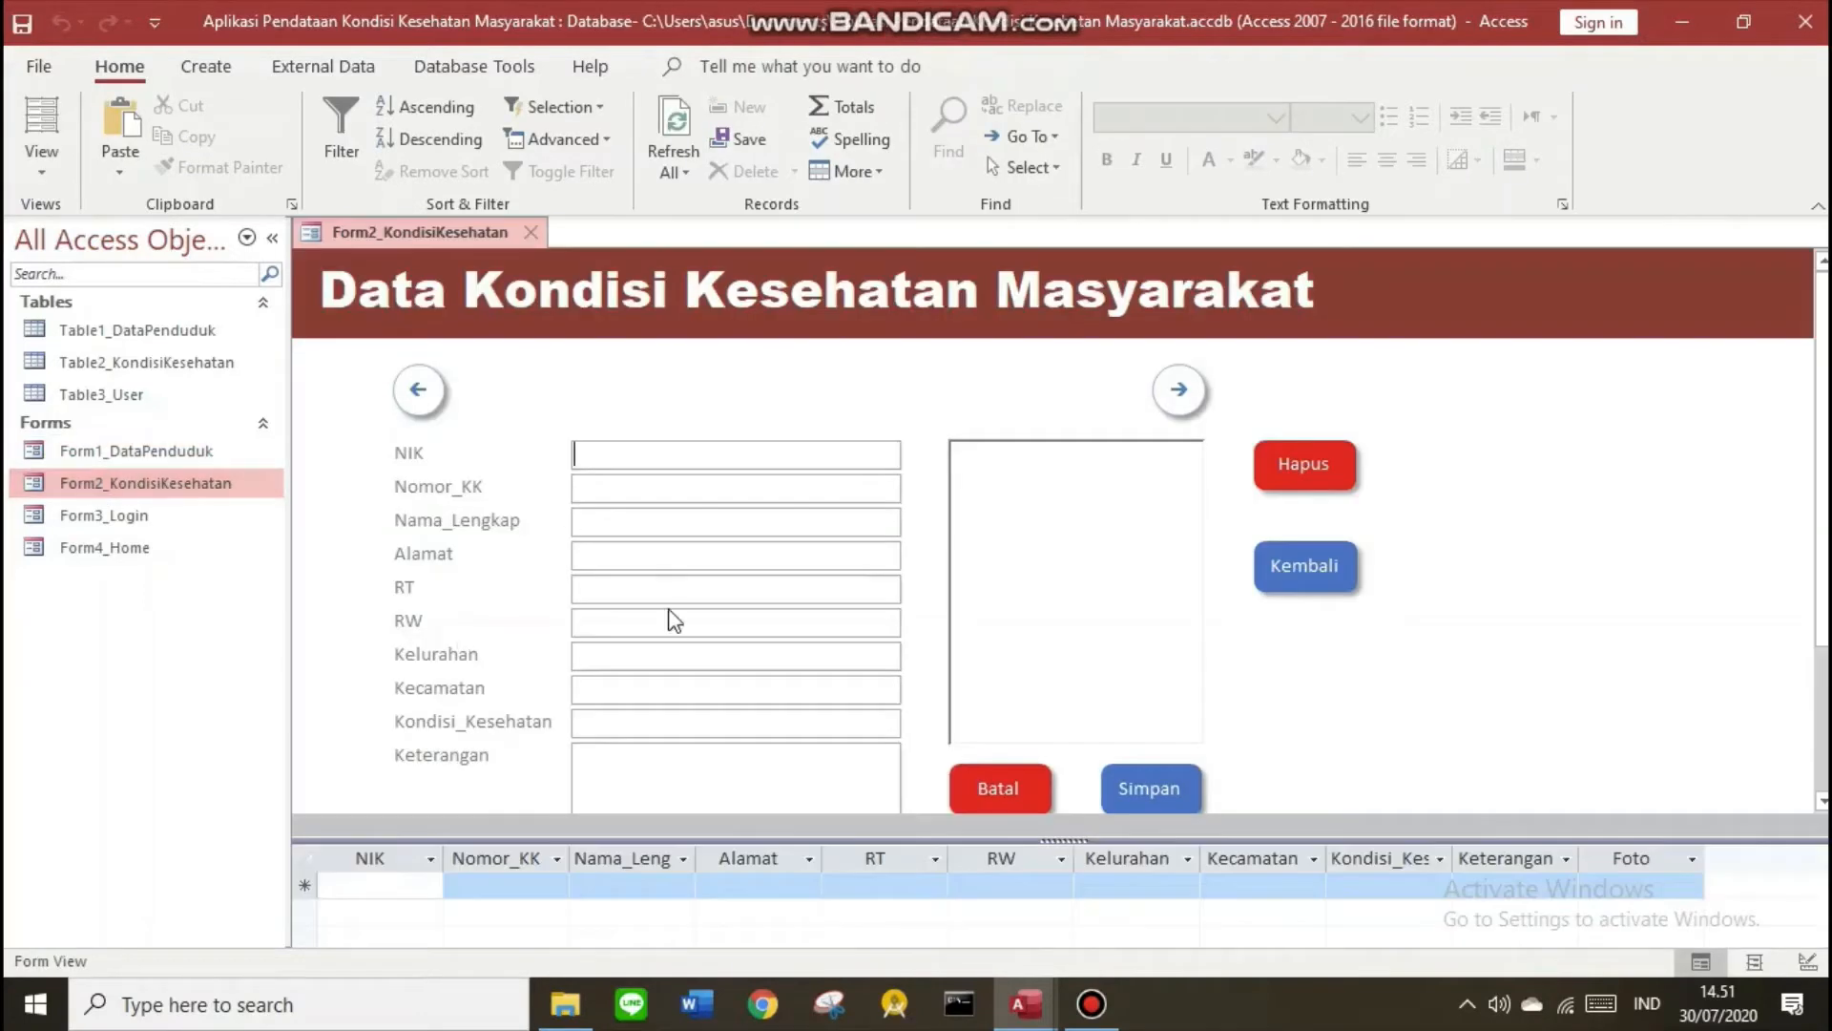
# Embed the cinderella picture in the photo frame as a Word document object
pyautogui.doubleClick(1074, 611)
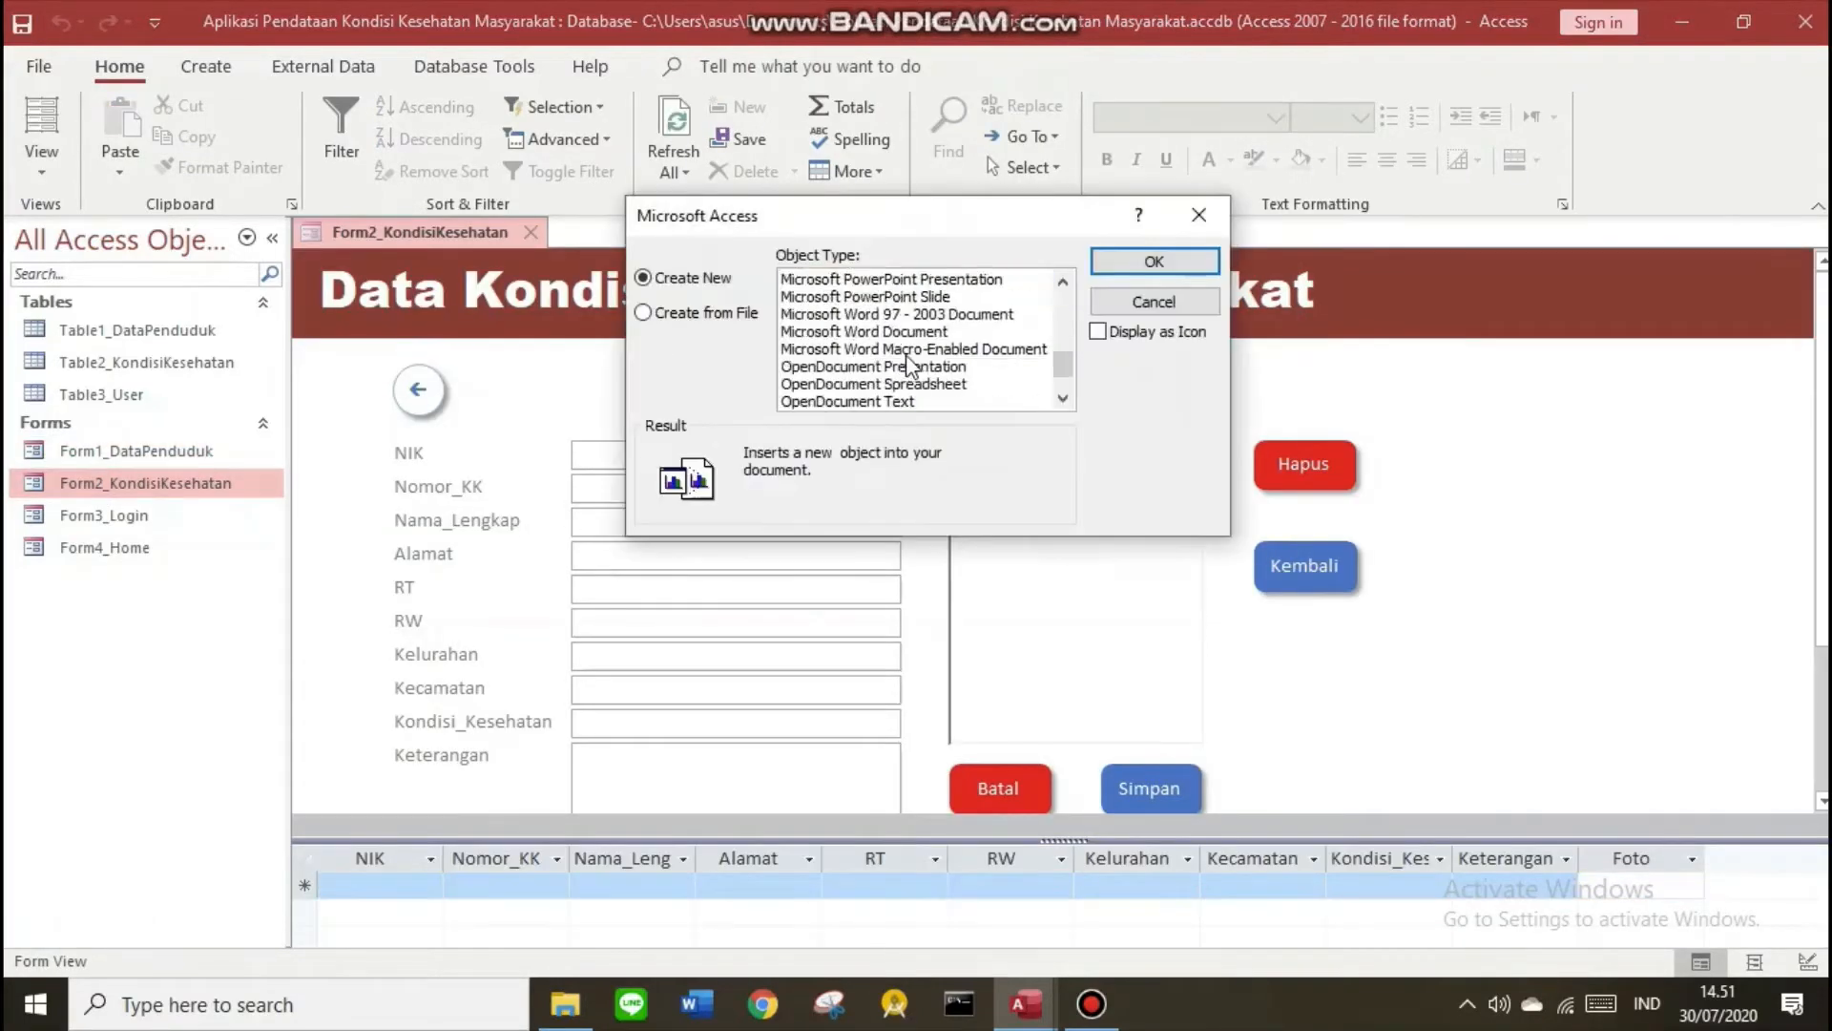
pyautogui.click(1126, 260)
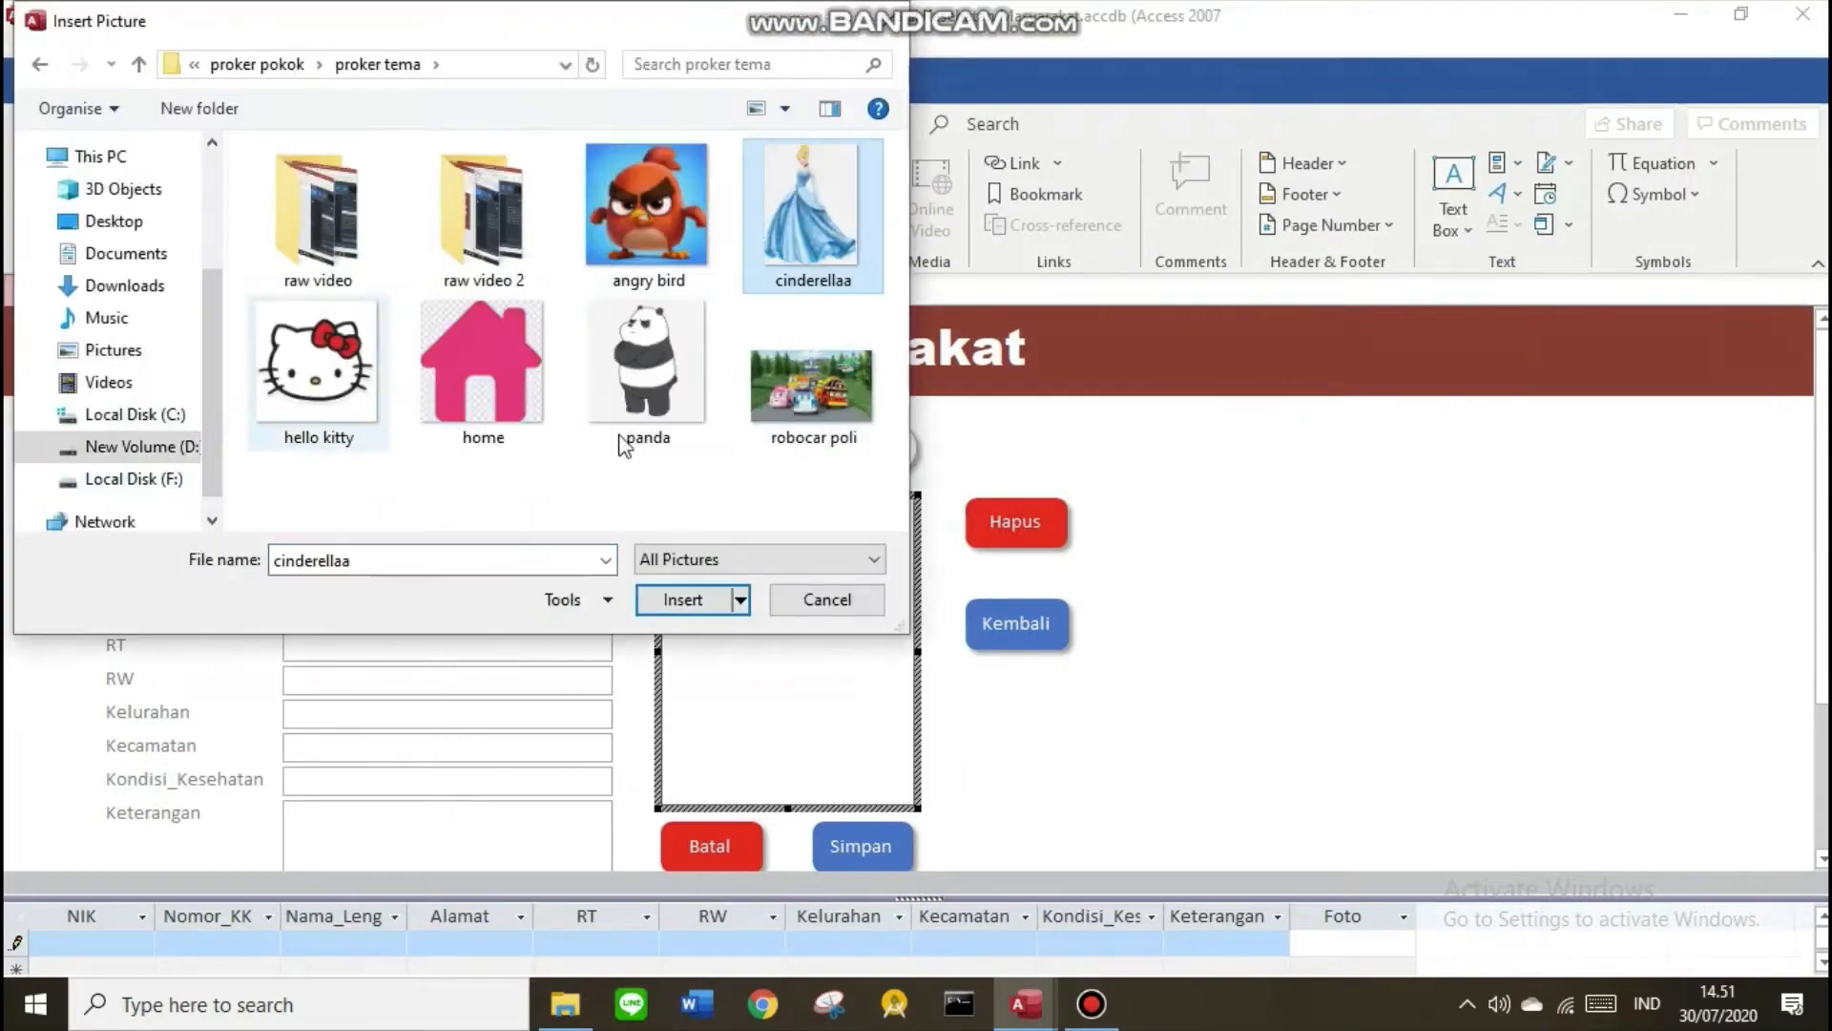
pyautogui.click(683, 597)
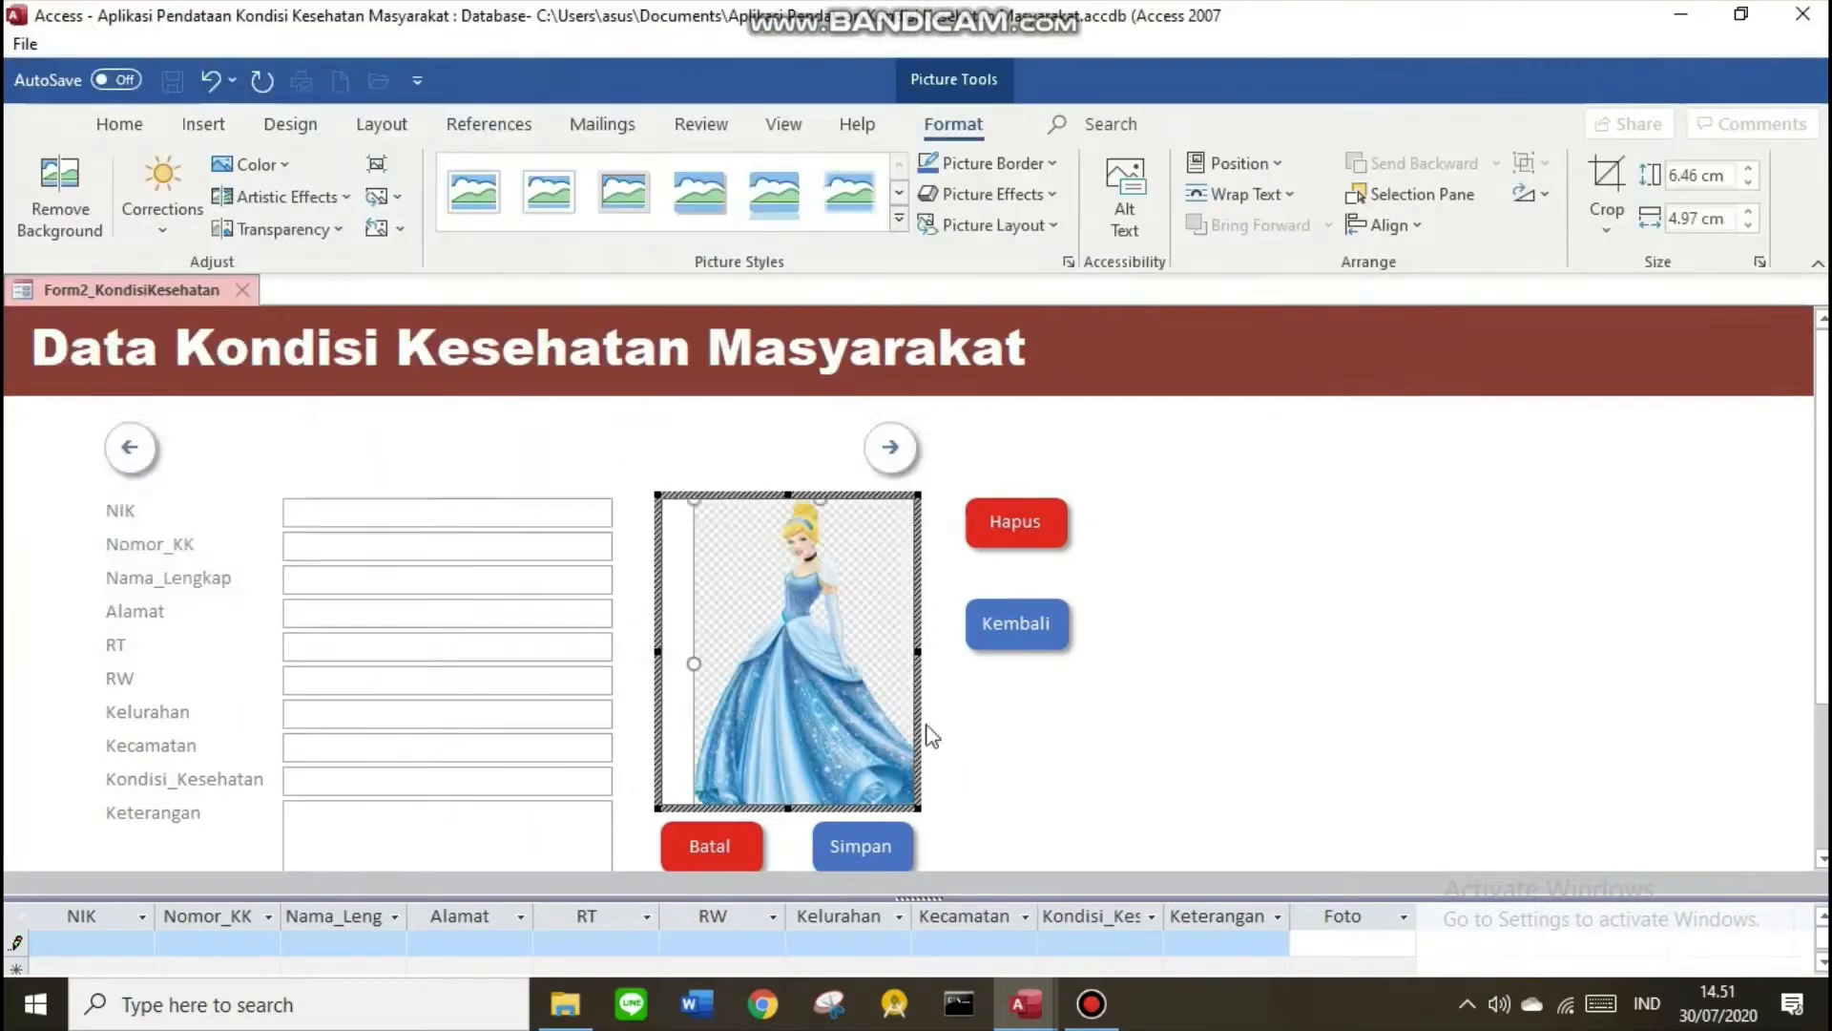
pyautogui.click(760, 544)
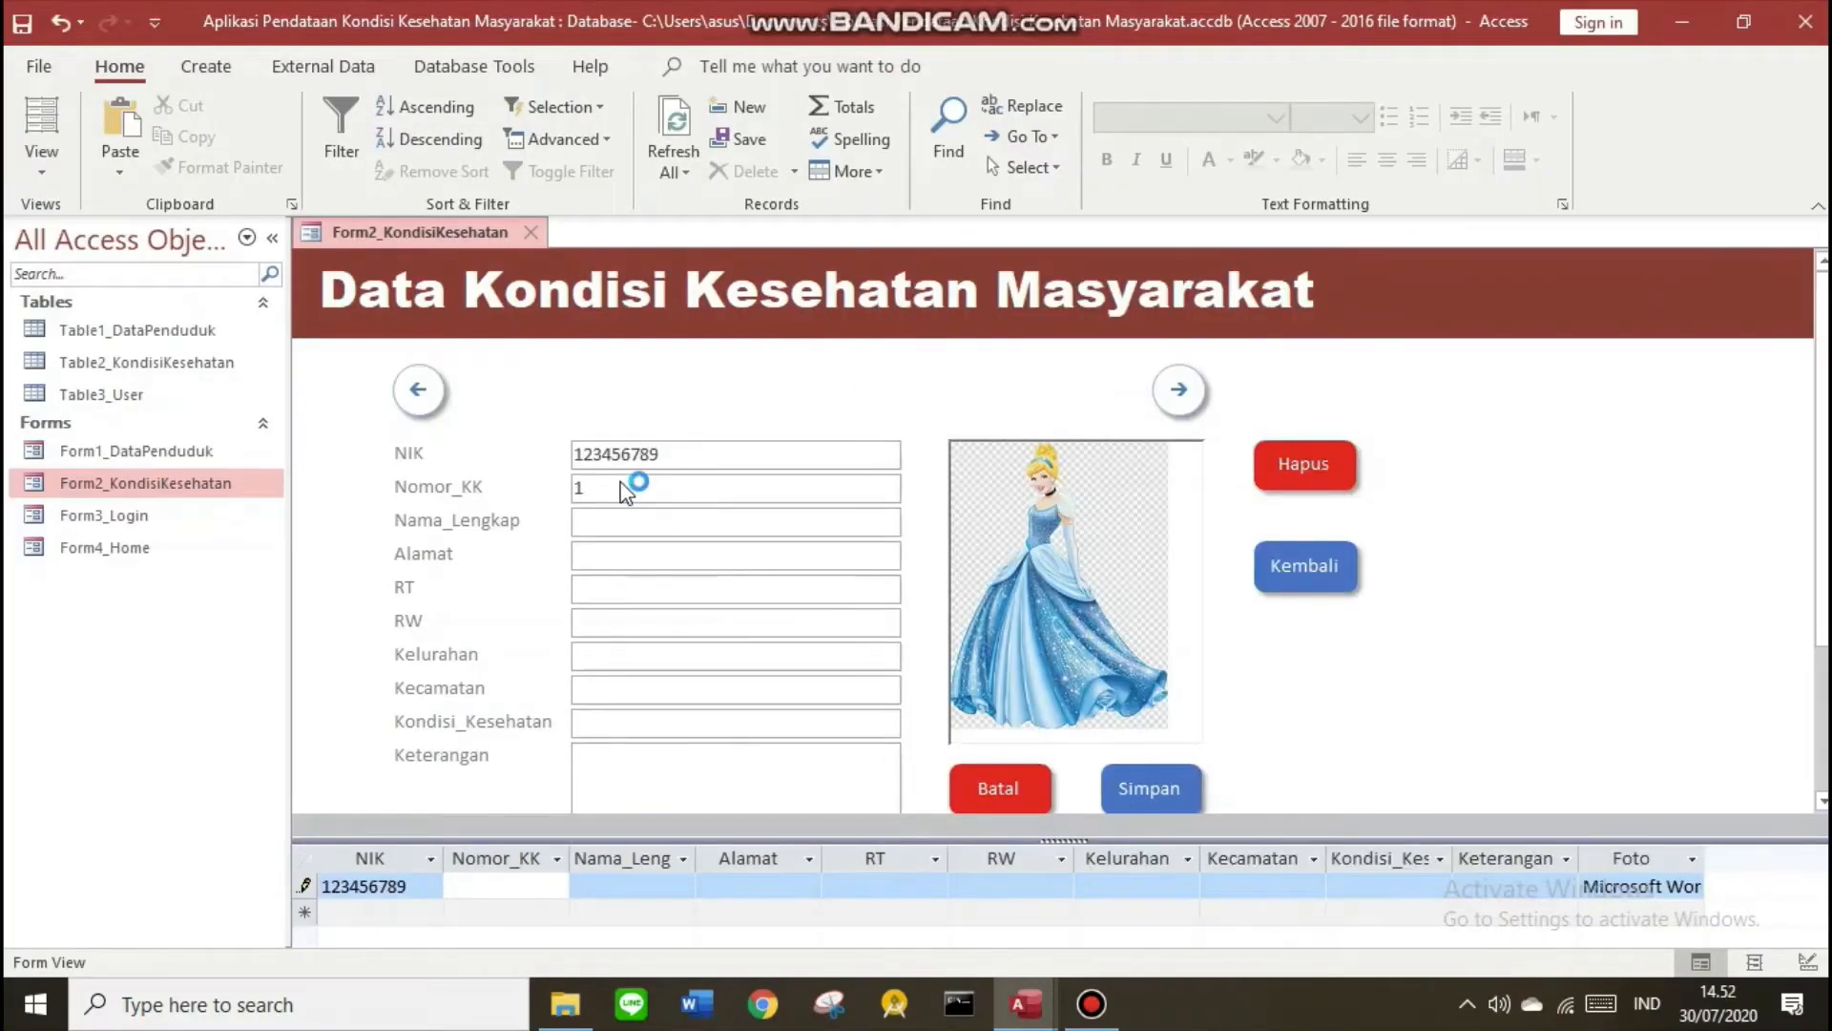
# Enter the ID number, name Cinderella, street address, RT 009, RW 33 and Kelurahan Pepaya
pyautogui.write('22222222')
pyautogui.click(662, 522)
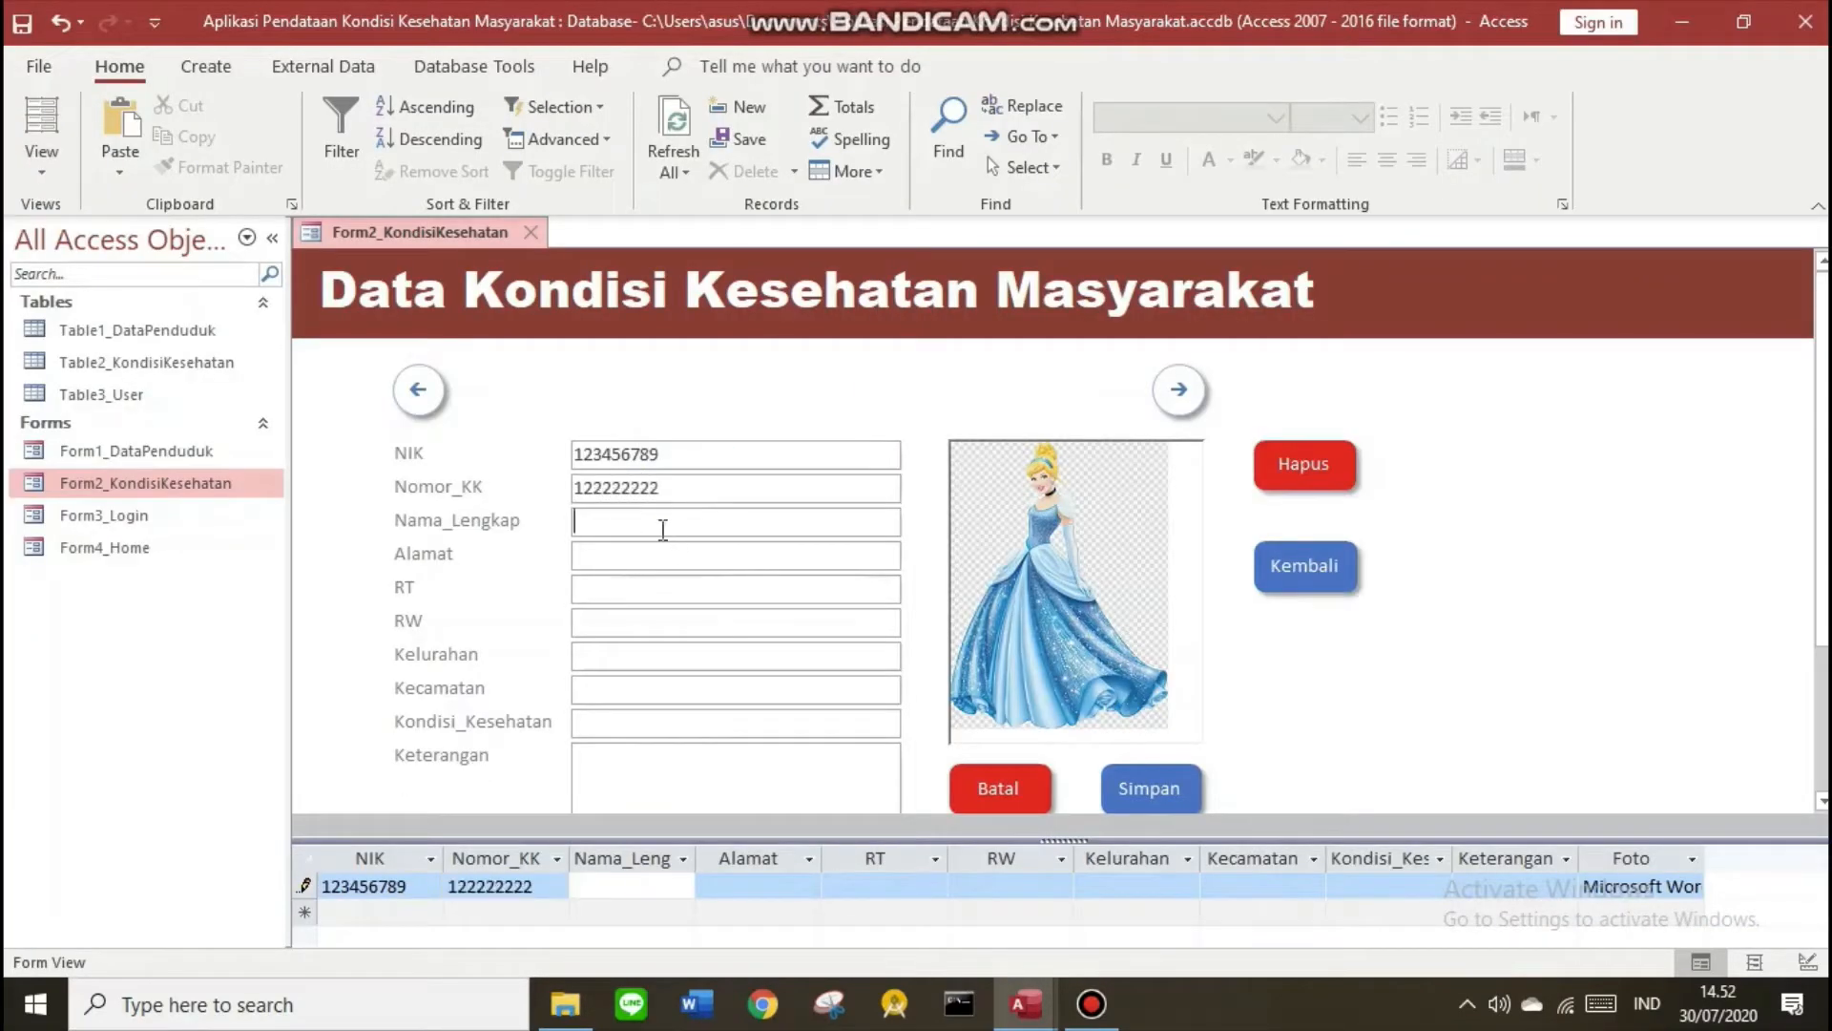
pyautogui.write('Cinderella')
pyautogui.click(679, 554)
pyautogui.write('Jln.')
pyautogui.press('capslock')
pyautogui.write('Madura')
pyautogui.click(668, 588)
pyautogui.write('009')
pyautogui.click(667, 623)
pyautogui.write('33')
pyautogui.click(658, 653)
pyautogui.write('Pepaya')
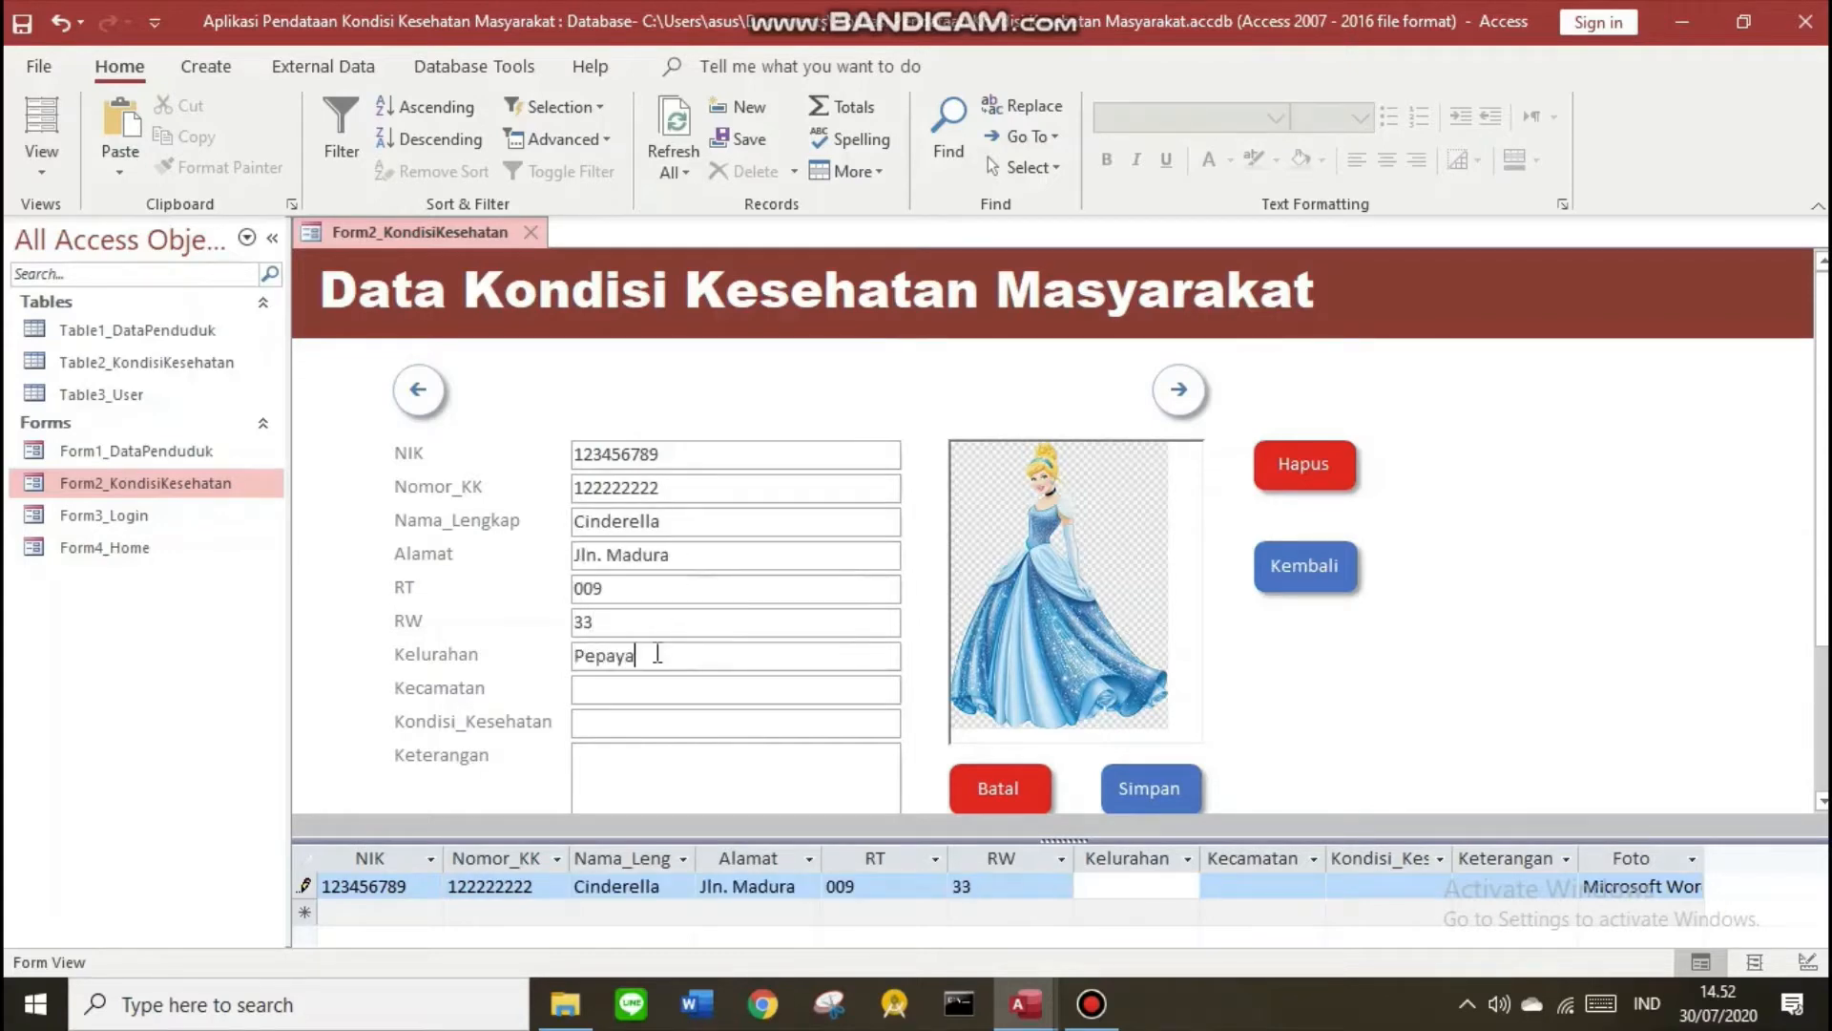
# Add the note about no contact with covid-19 patients, save the record, and close the form
pyautogui.click(658, 687)
pyautogui.write('Tidak ada berkontak dengan pasien po')
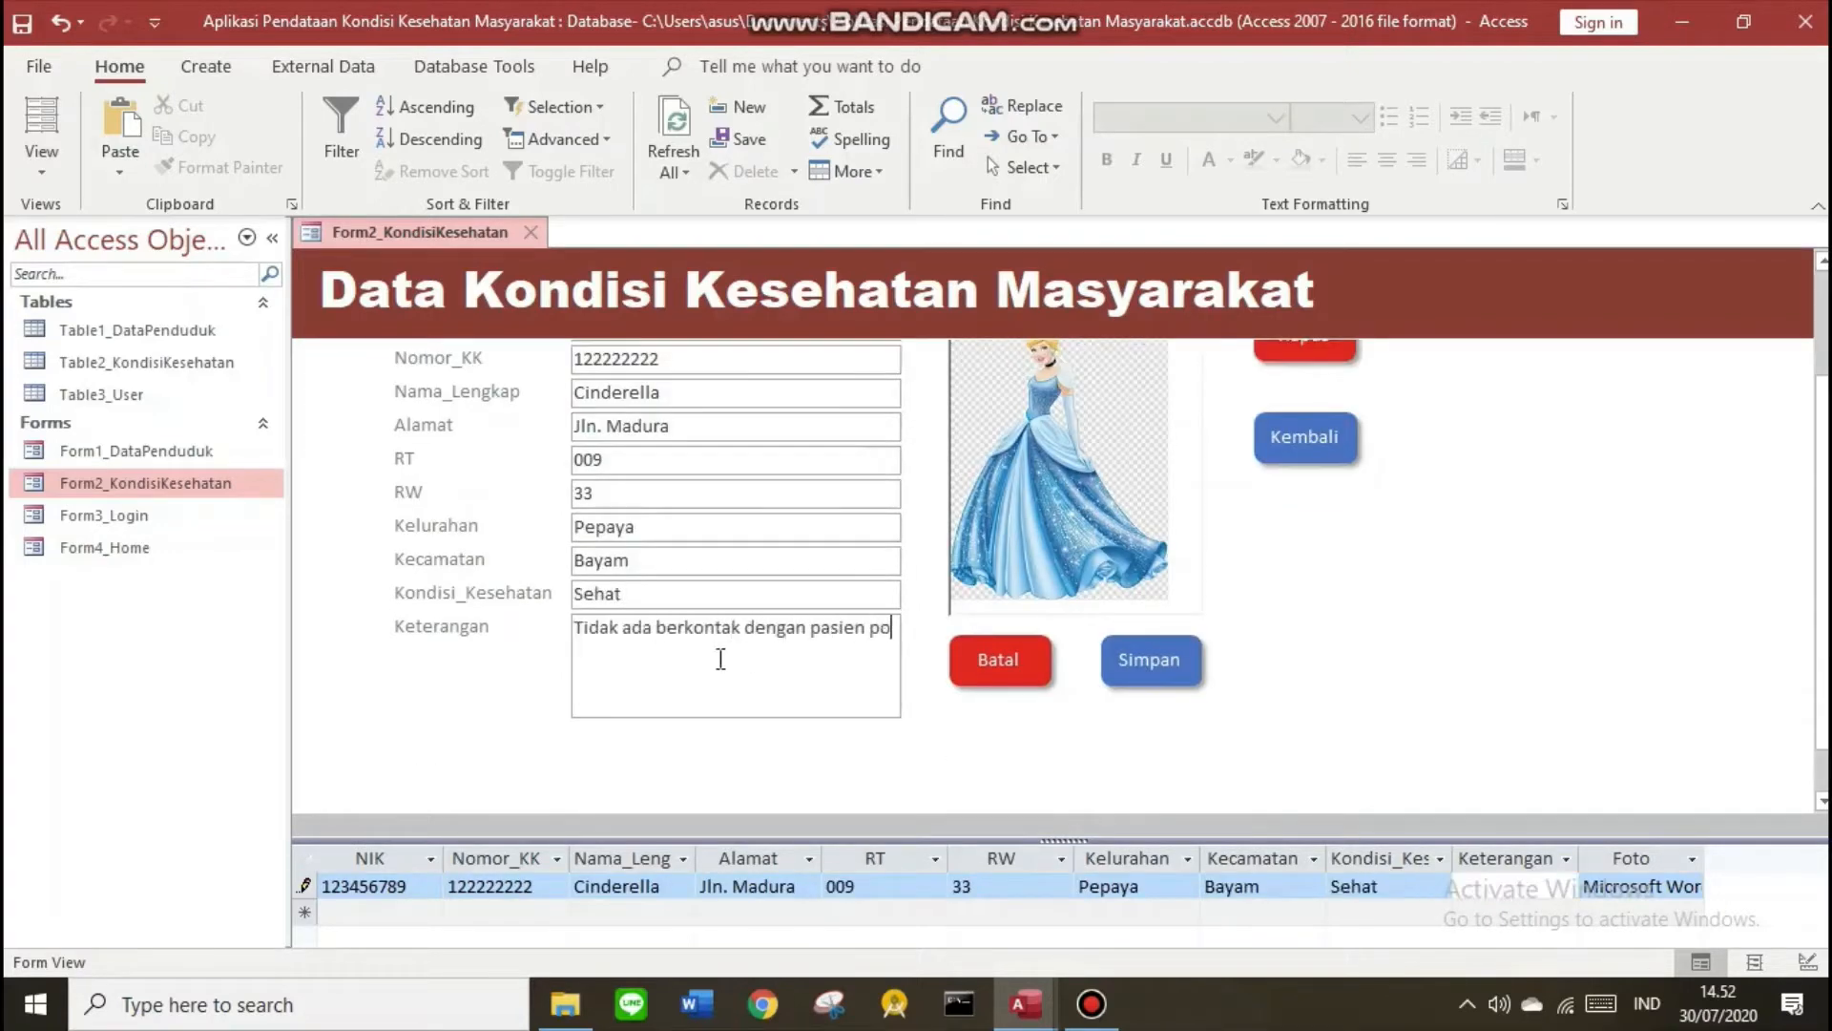
pyautogui.write('sitif covid-19 dan tidak ada bepergian ke area zona merah')
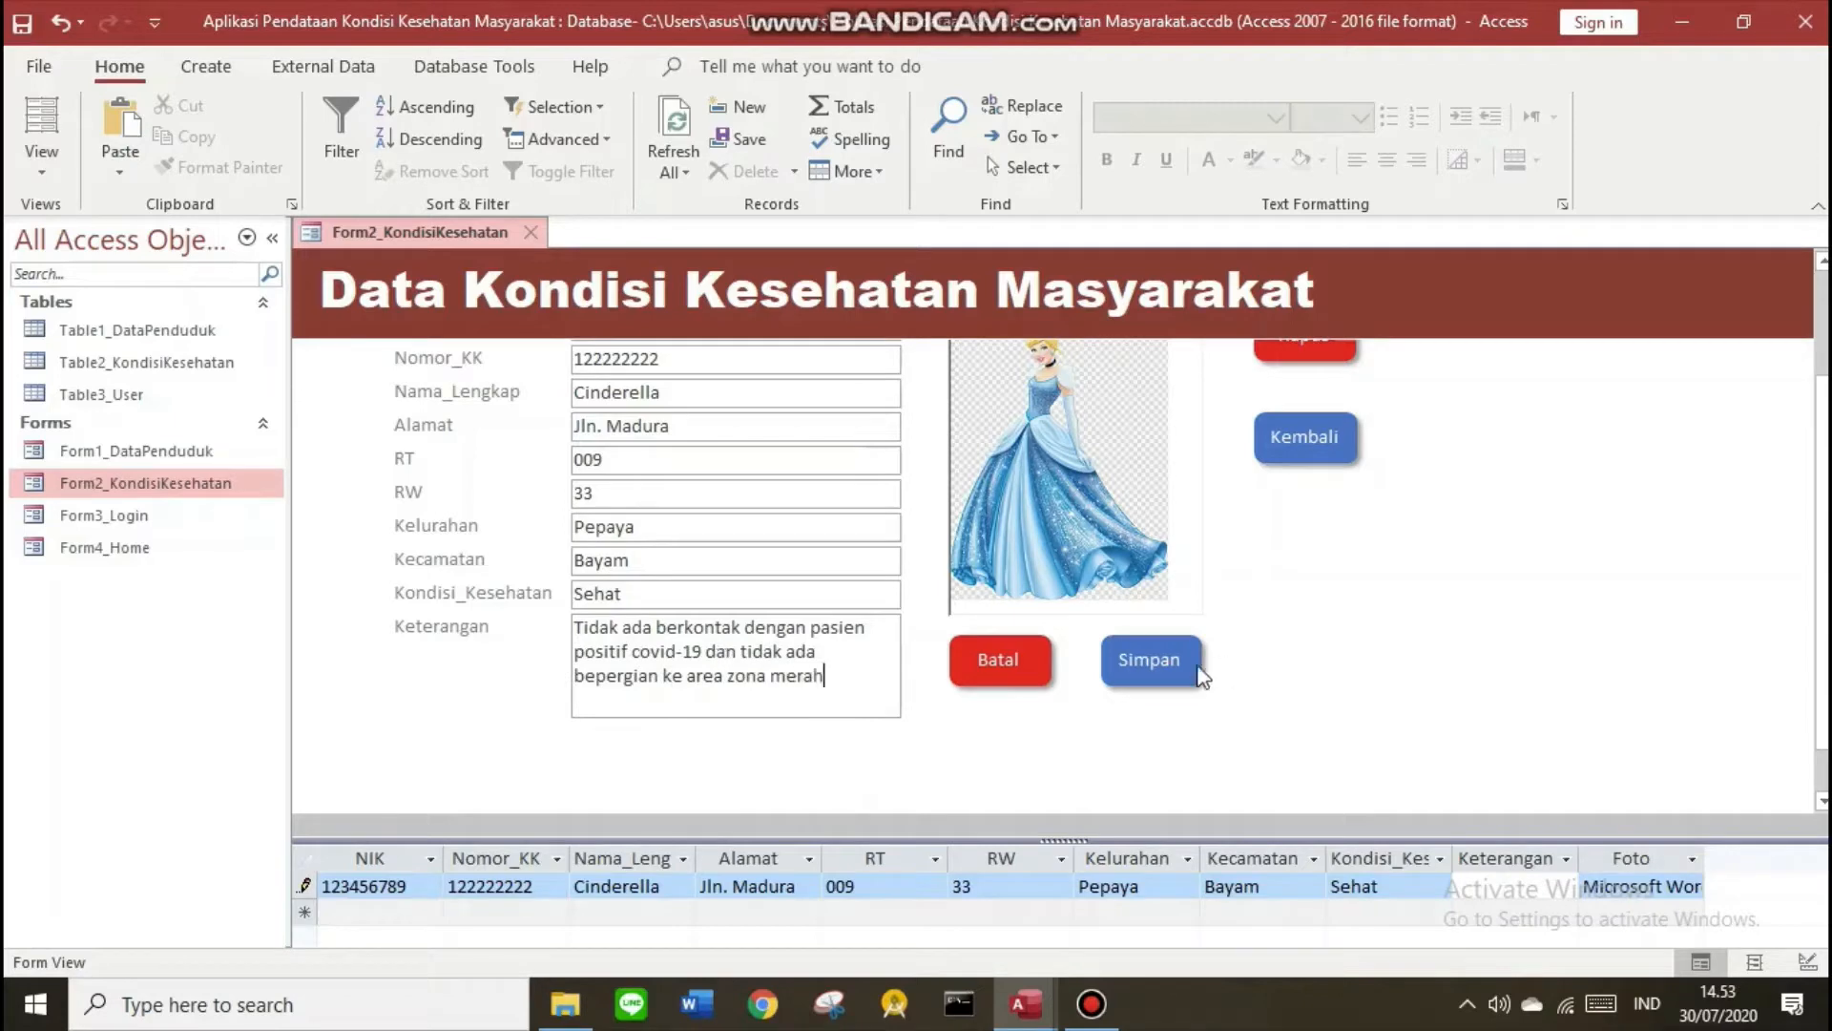
pyautogui.click(1195, 668)
pyautogui.rightClick(432, 240)
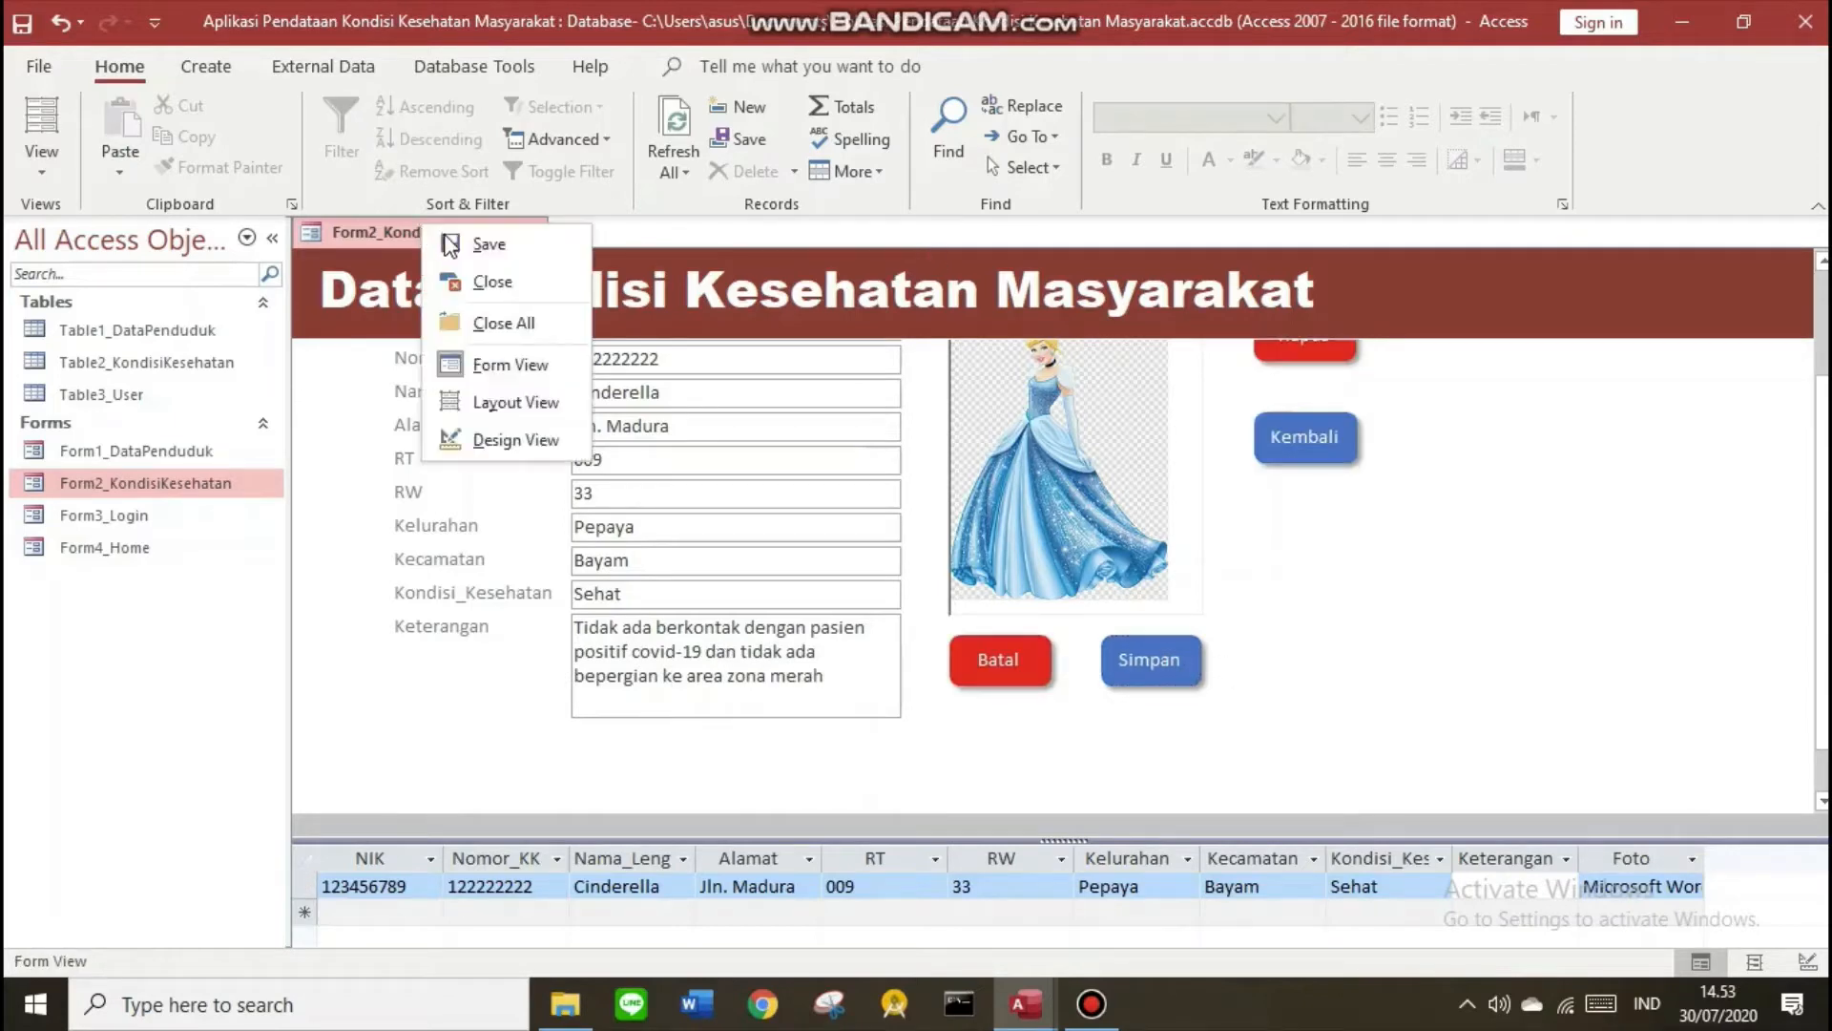
pyautogui.click(528, 239)
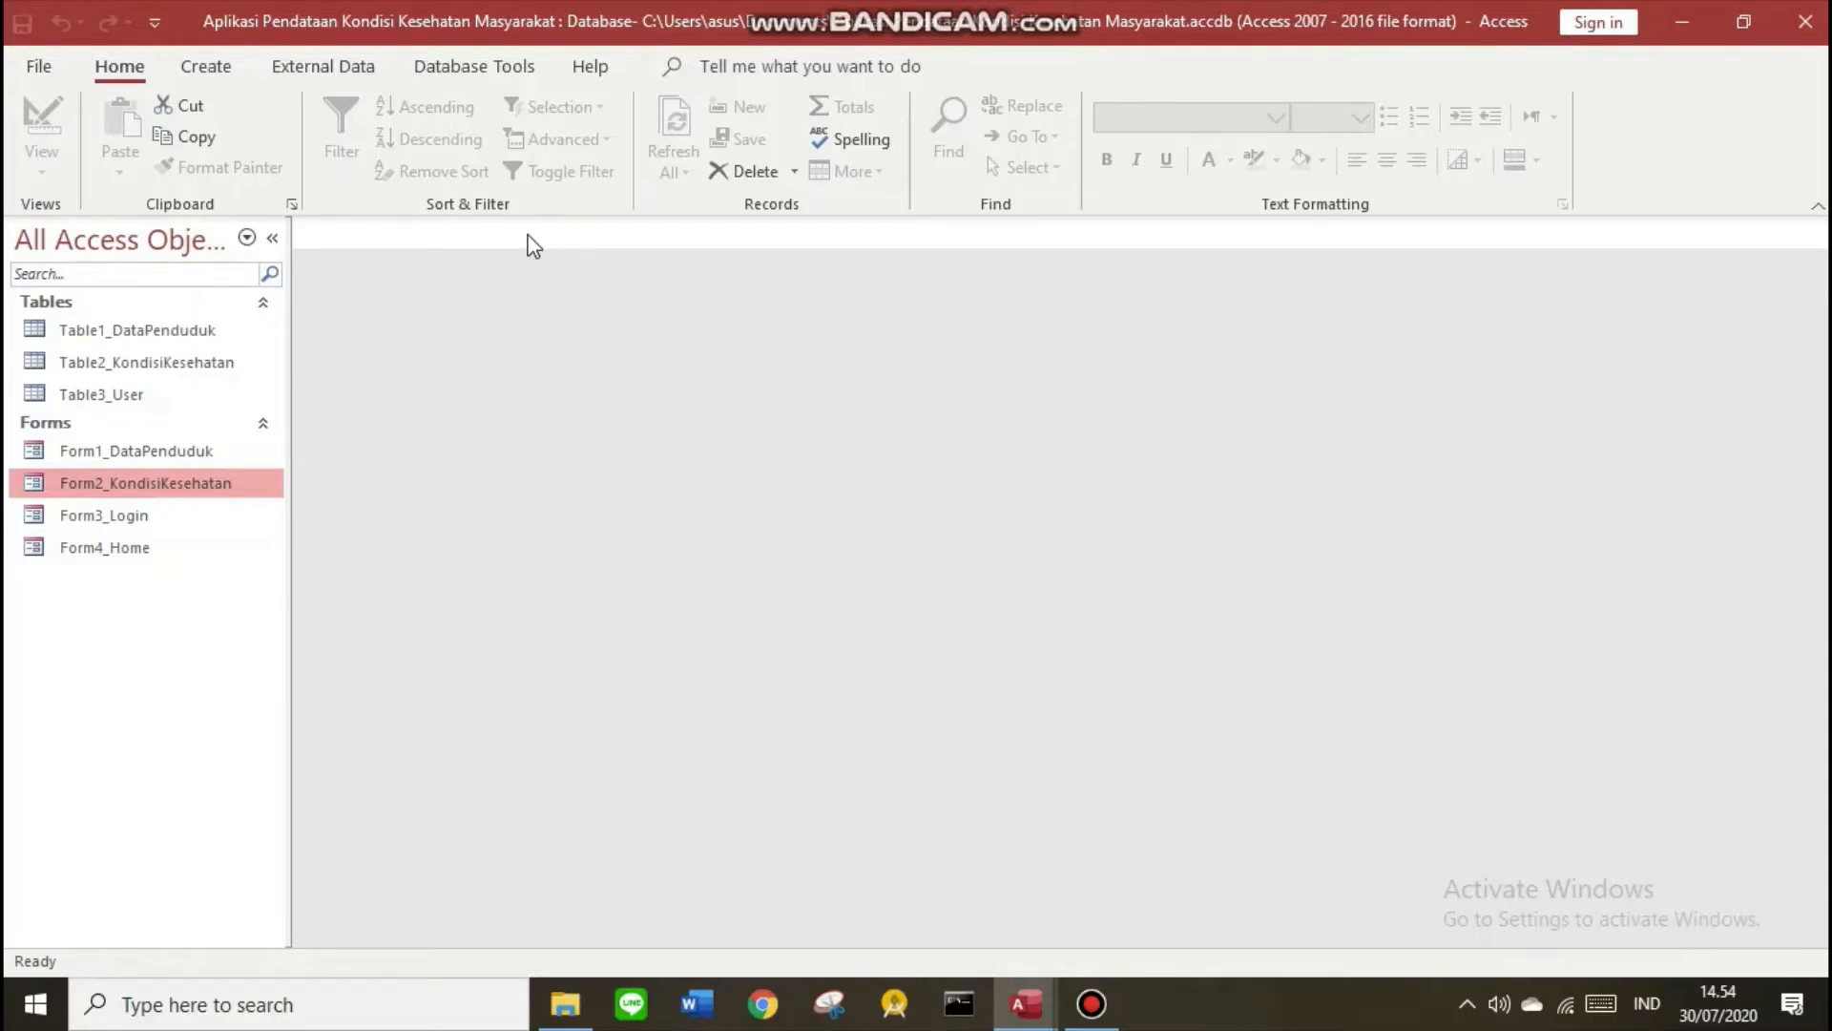
# Create a blank form, switch it to Design View, and open Table1_DataPenduduk
pyautogui.click(219, 71)
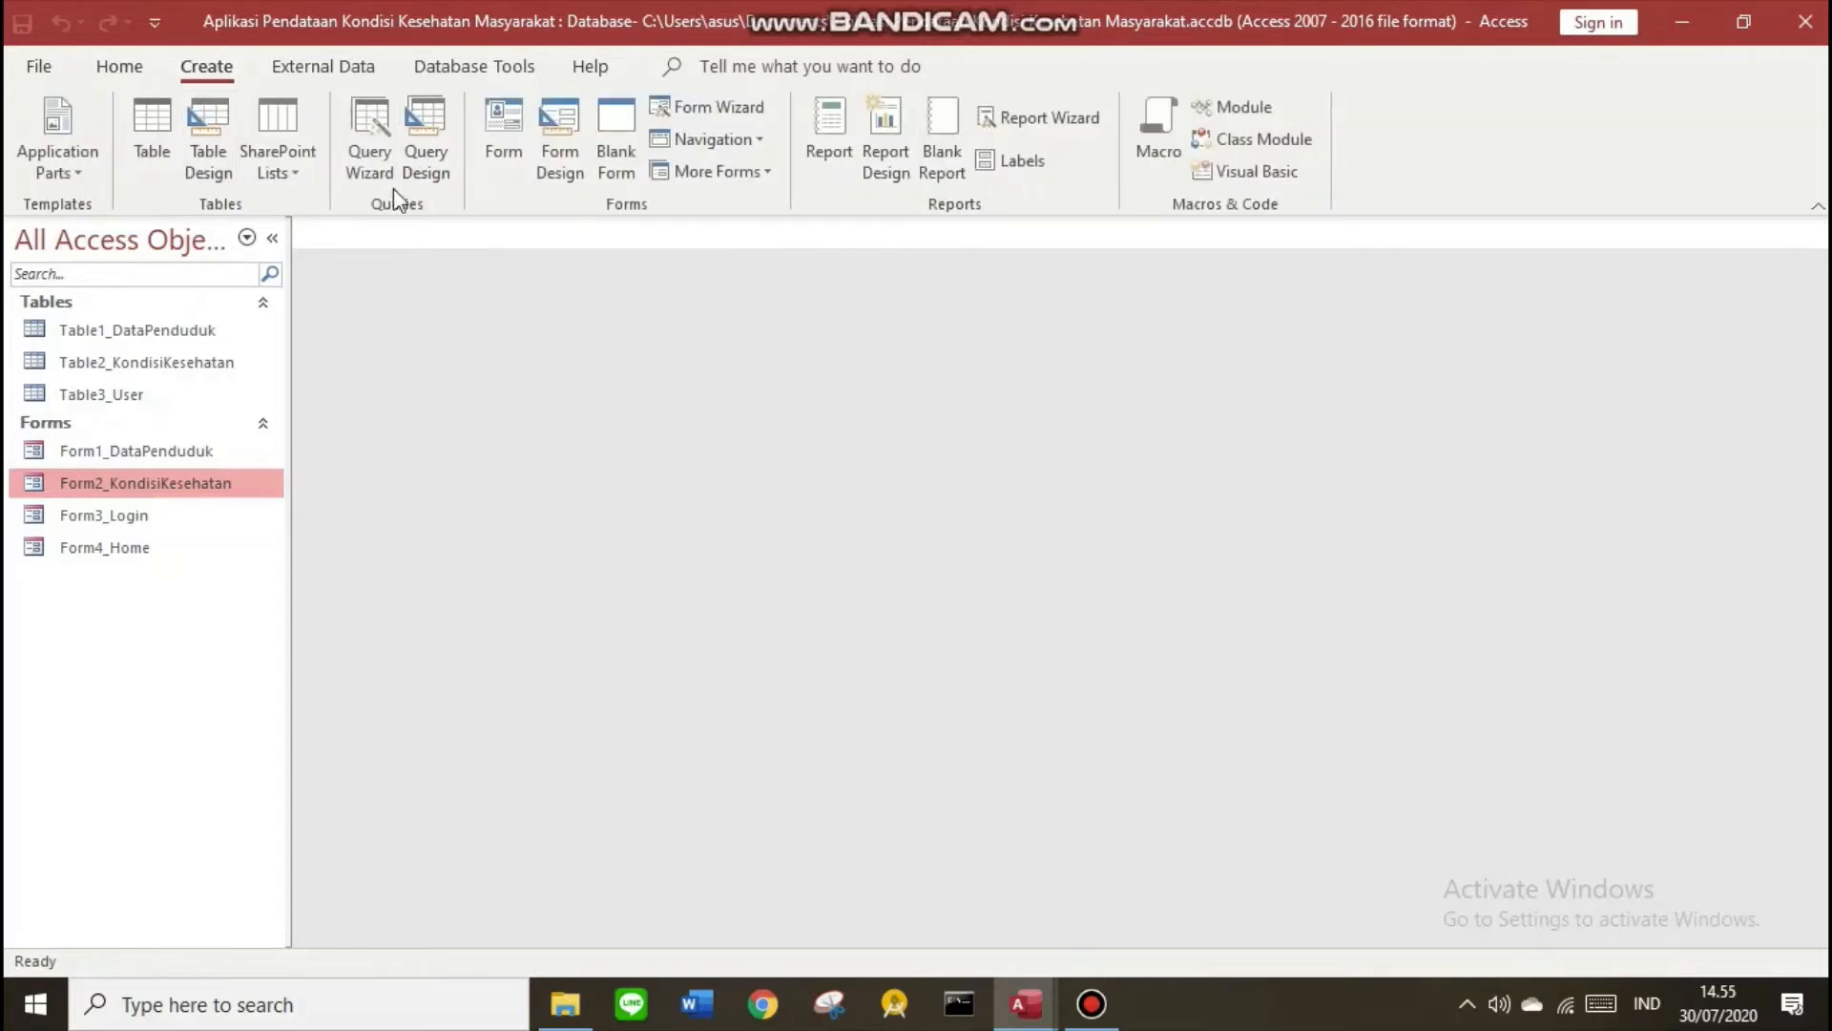
pyautogui.click(619, 174)
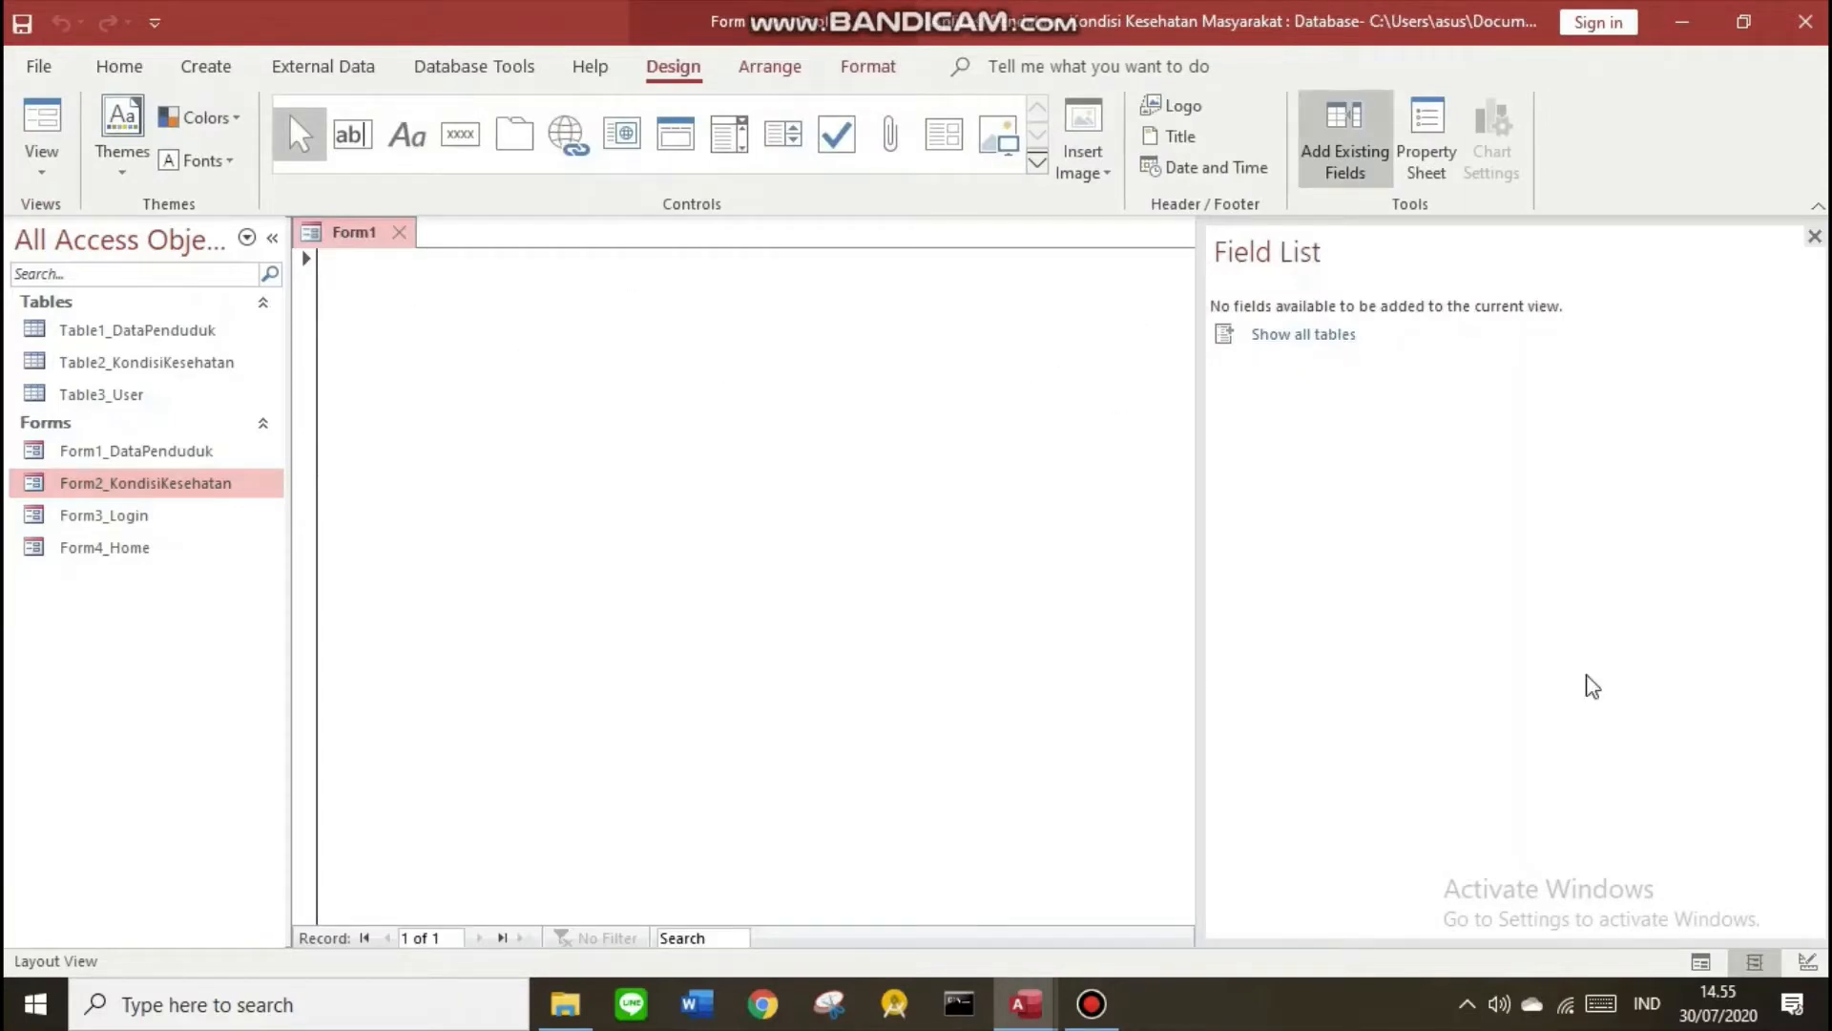
pyautogui.click(1808, 966)
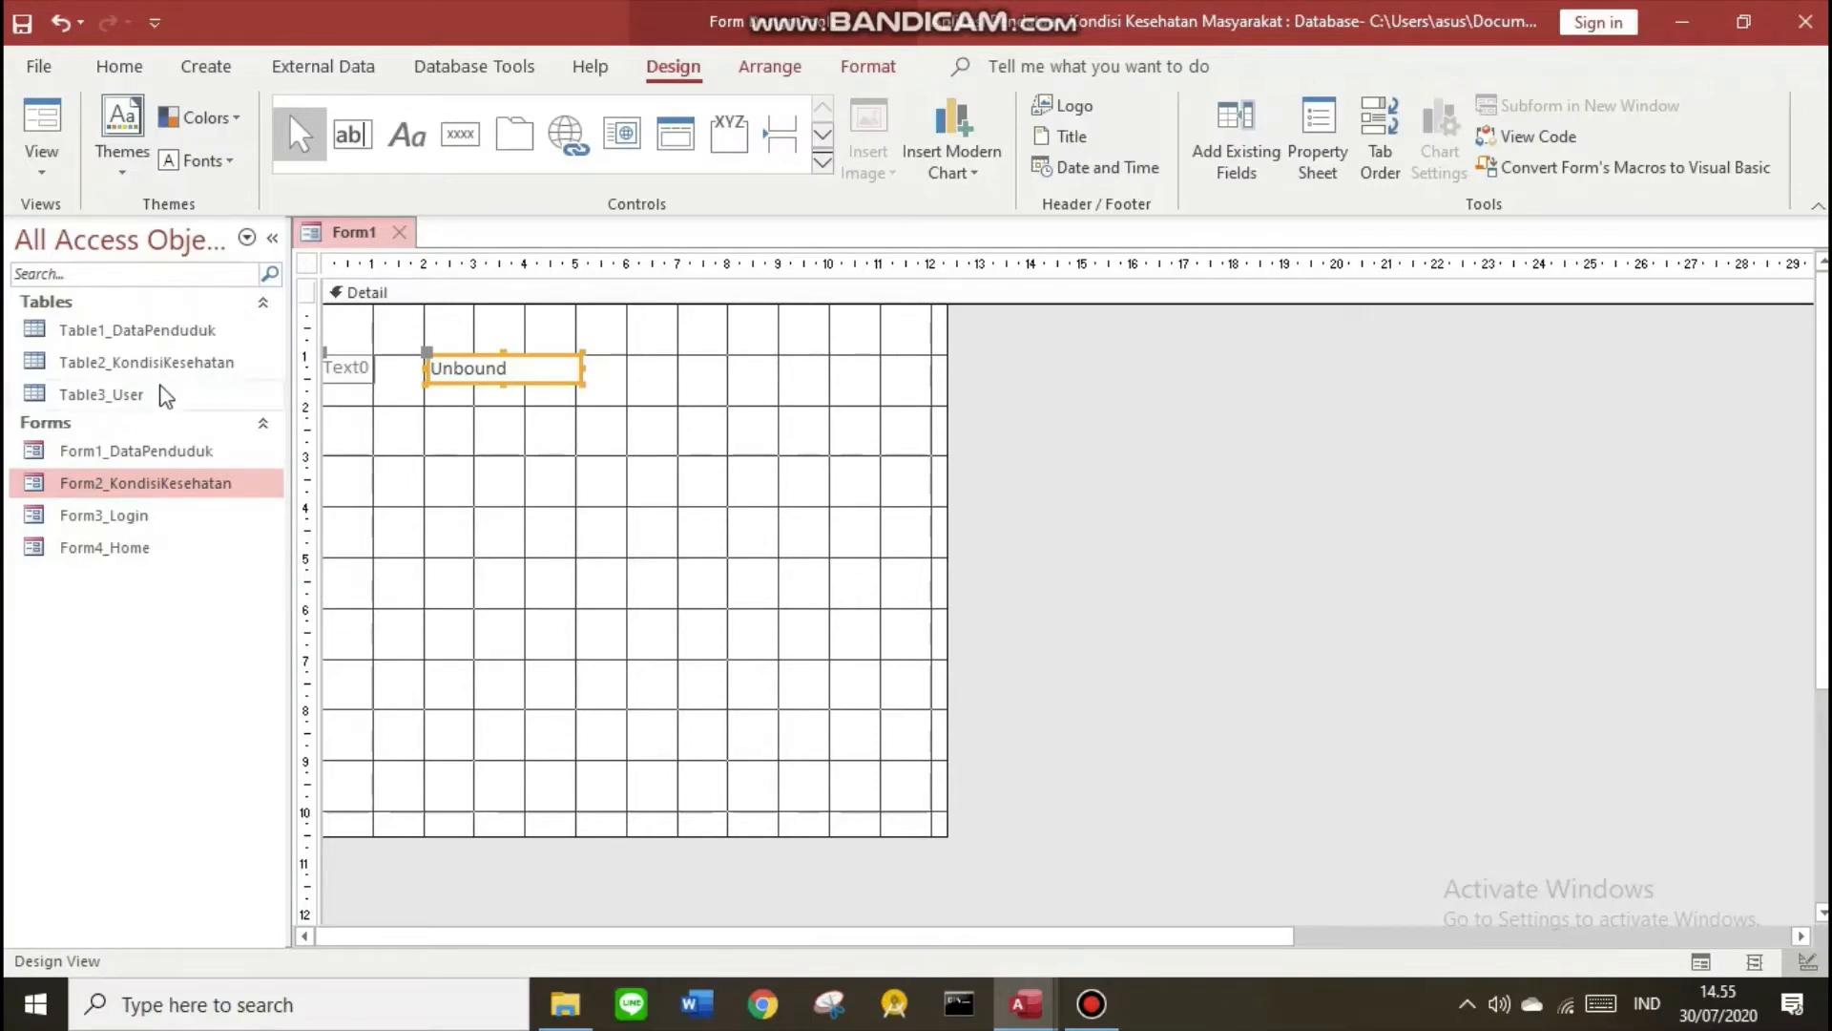
pyautogui.doubleClick(130, 336)
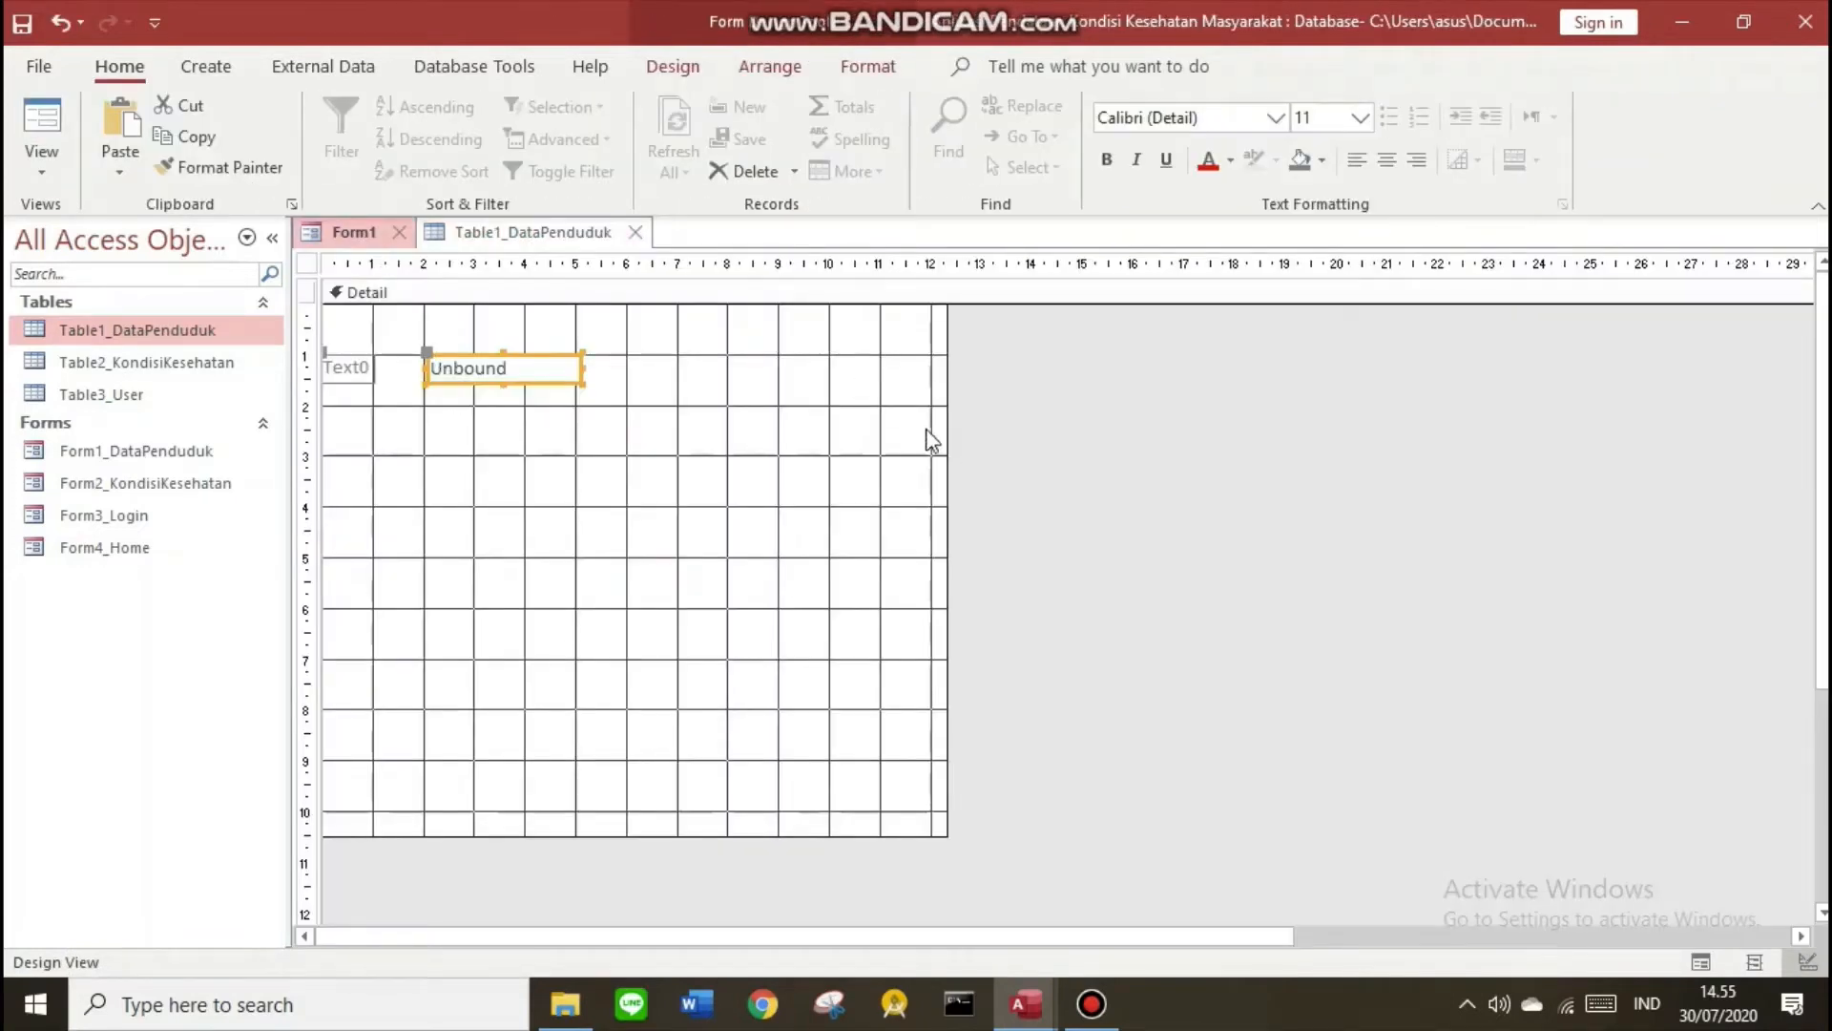
# Widen the form grid and copy-paste the Text0 label and text box pair down the form
pyautogui.moveTo(942, 428); pyautogui.dragTo(1184, 427)
pyautogui.moveTo(307, 397); pyautogui.dragTo(291, 352)
pyautogui.press('Right')
pyautogui.press('Right')
pyautogui.press('Right')
pyautogui.press('Right')
pyautogui.press('Right')
pyautogui.press('Right')
pyautogui.press('Right')
pyautogui.press('Right')
pyautogui.press('Right')
pyautogui.press('Right')
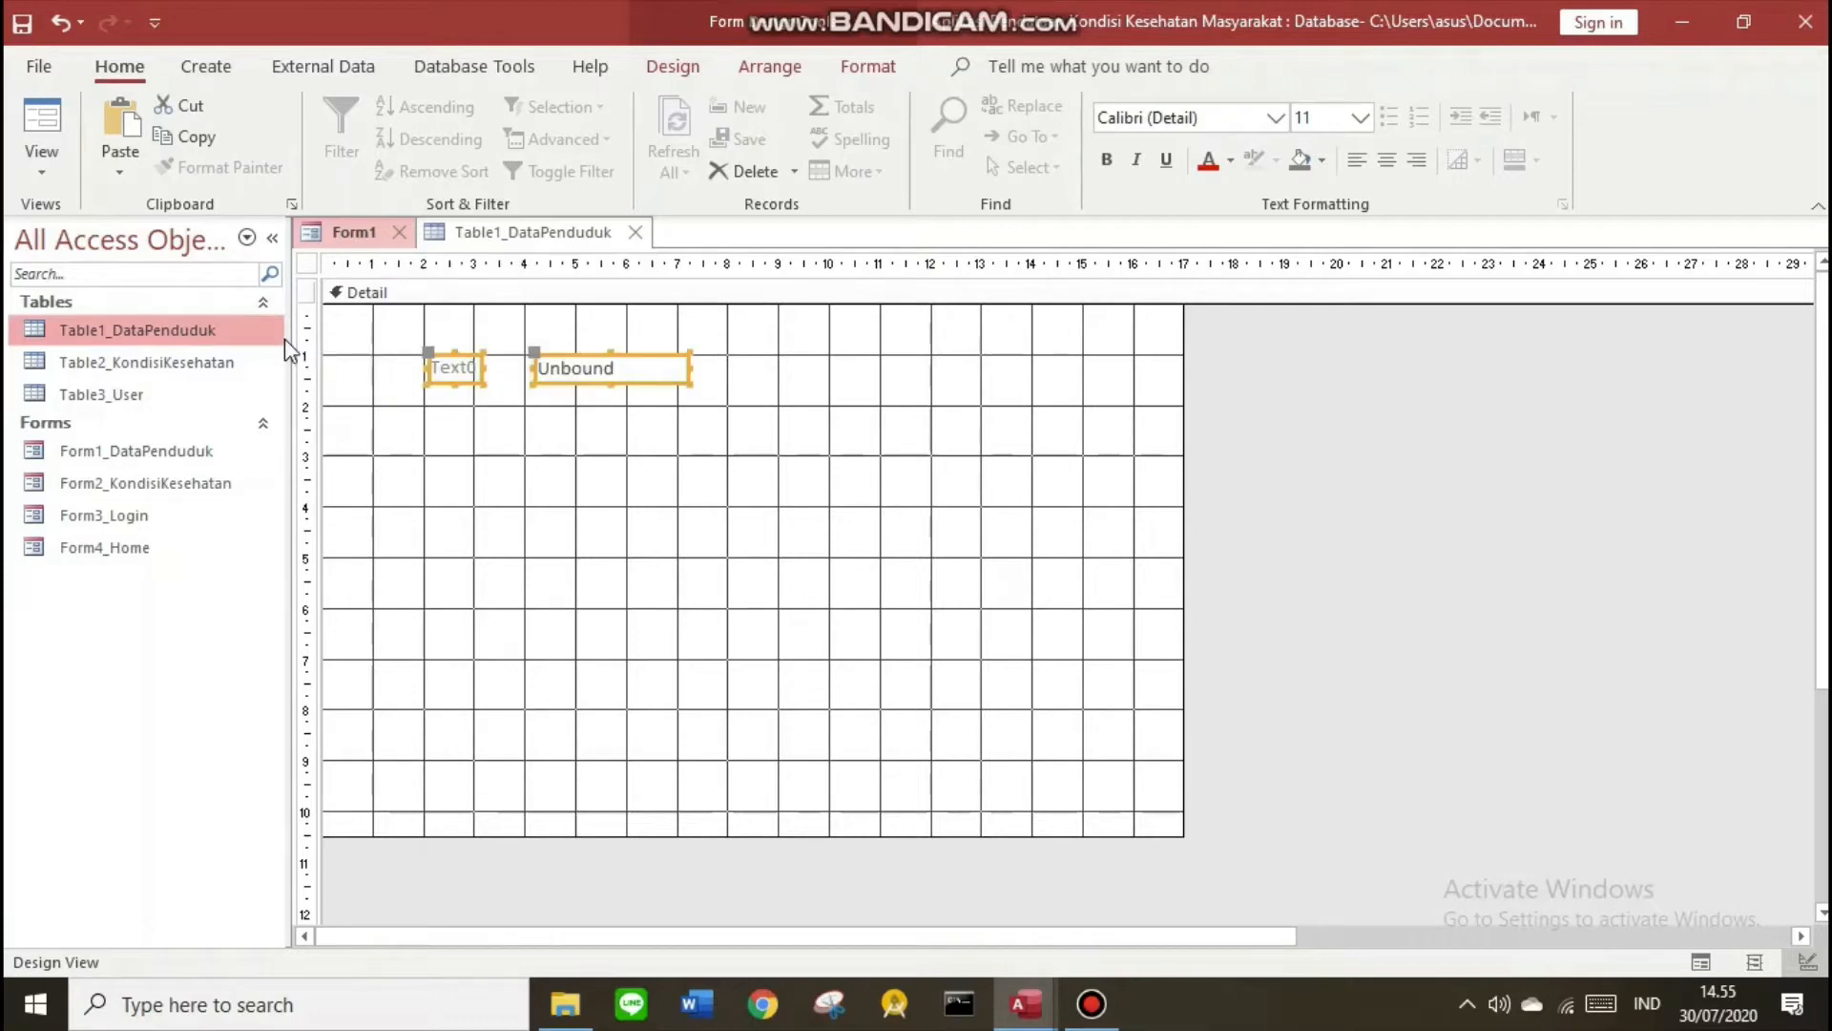
pyautogui.click(535, 502)
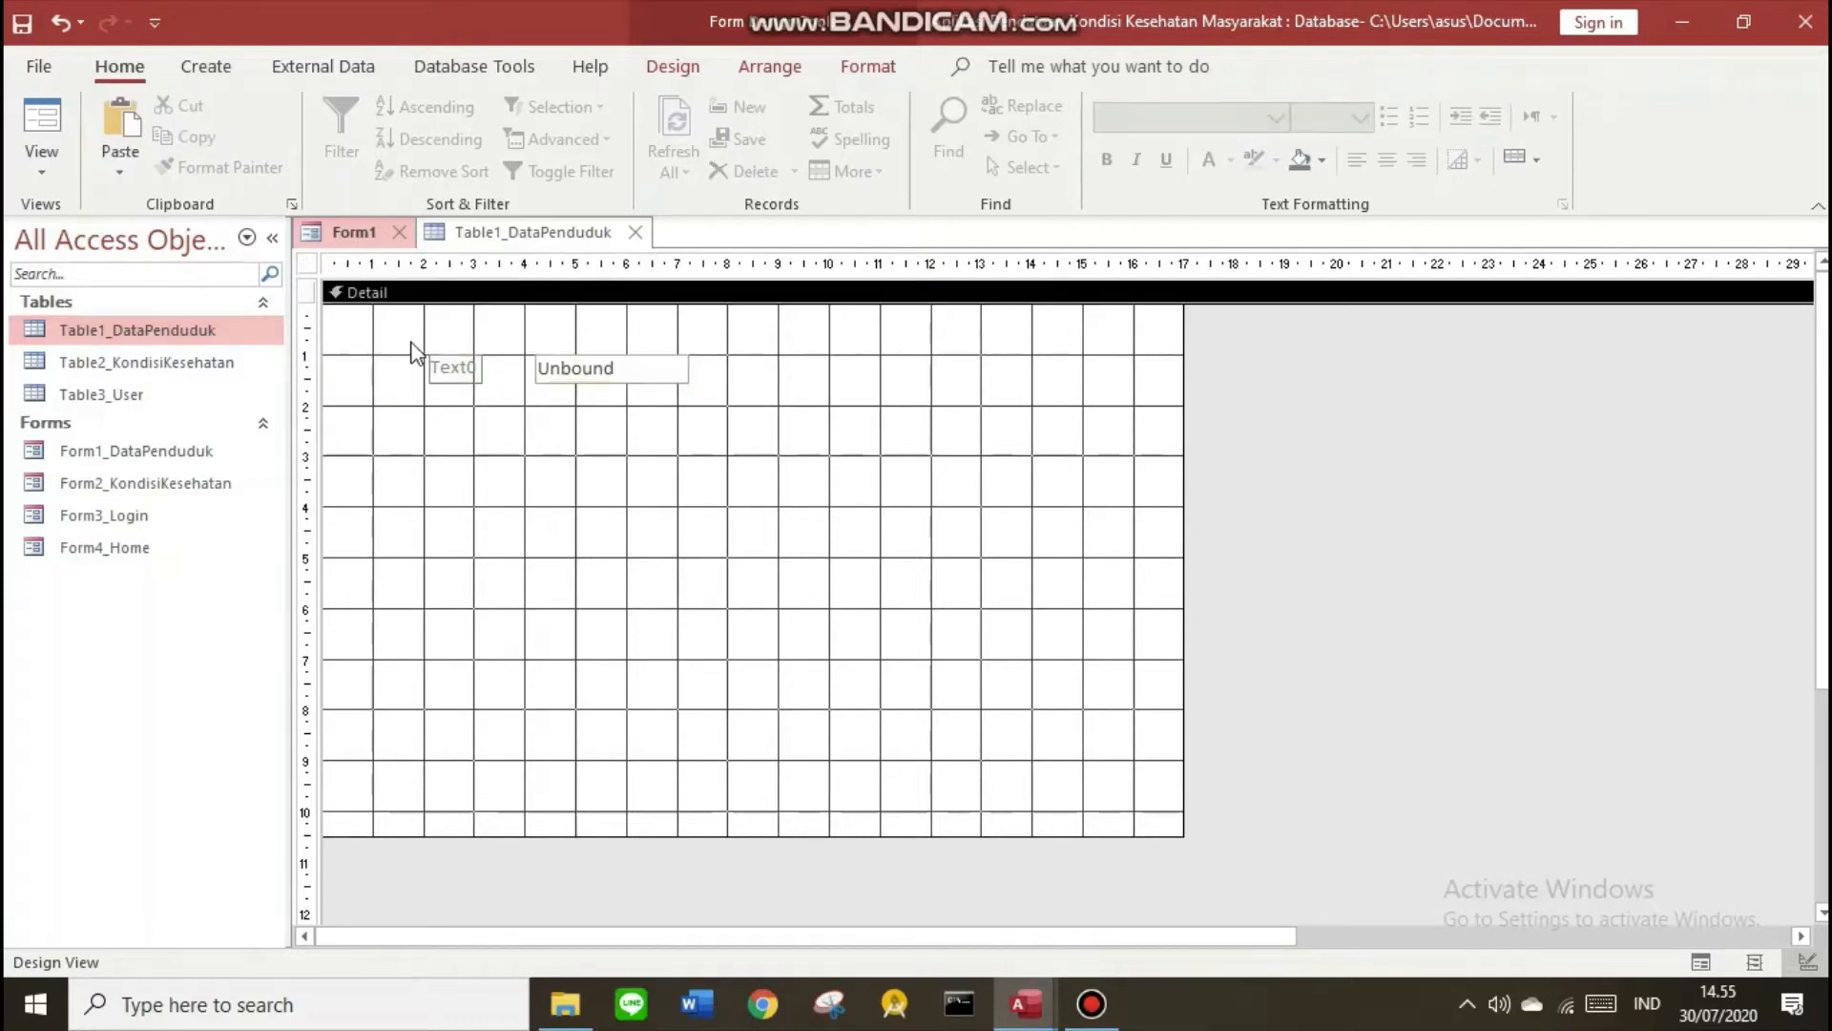
pyautogui.moveTo(405, 343); pyautogui.dragTo(775, 414)
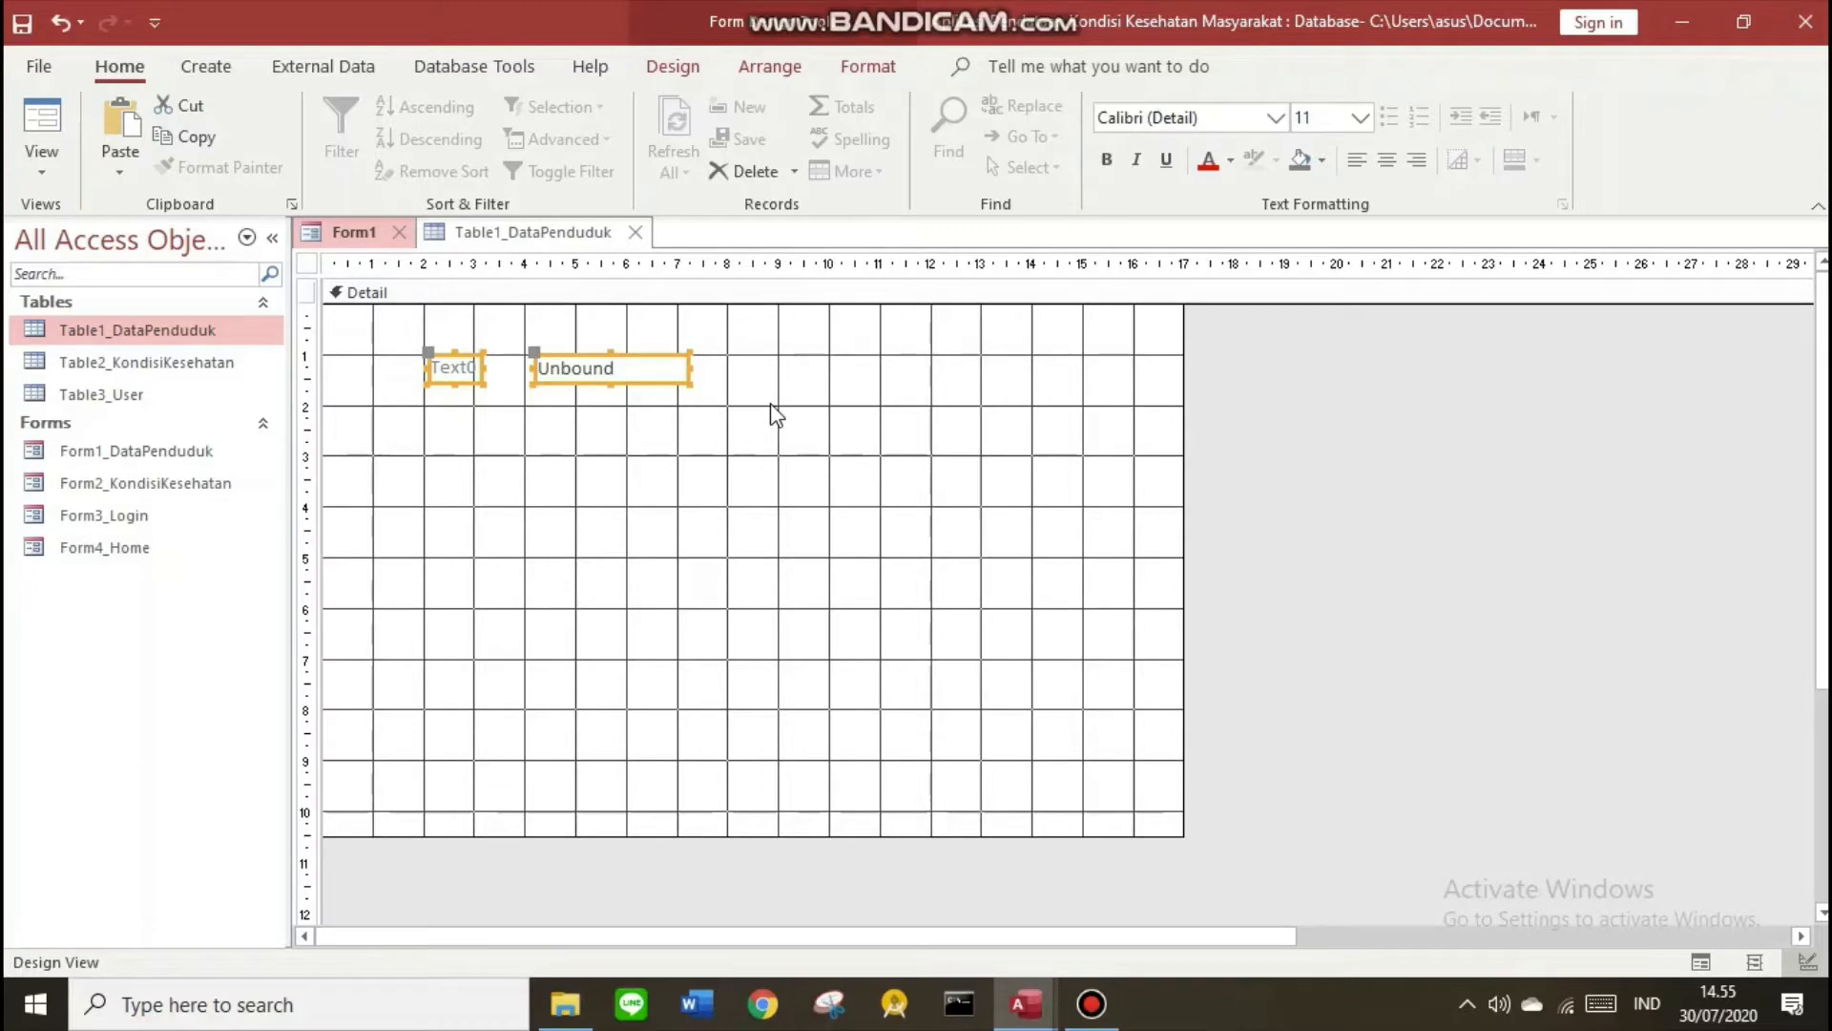
pyautogui.click(673, 66)
pyautogui.hotkey('ctrl', 'v')
pyautogui.hotkey('ctrl', 'v')
pyautogui.hotkey('ctrl', 'v')
pyautogui.hotkey('ctrl', 'v')
pyautogui.hotkey('ctrl', 'v')
pyautogui.hotkey('ctrl', 'v')
pyautogui.hotkey('ctrl', 'v')
pyautogui.hotkey('ctrl', 'v')
pyautogui.hotkey('ctrl', 'v')
pyautogui.hotkey('ctrl', 'v')
pyautogui.hotkey('ctrl', 'v')
pyautogui.hotkey('ctrl', 'v')
pyautogui.hotkey('ctrl', 'v')
# Place a Bound Object Frame right of the fields, delete its label, and reposition it
pyautogui.click(545, 289)
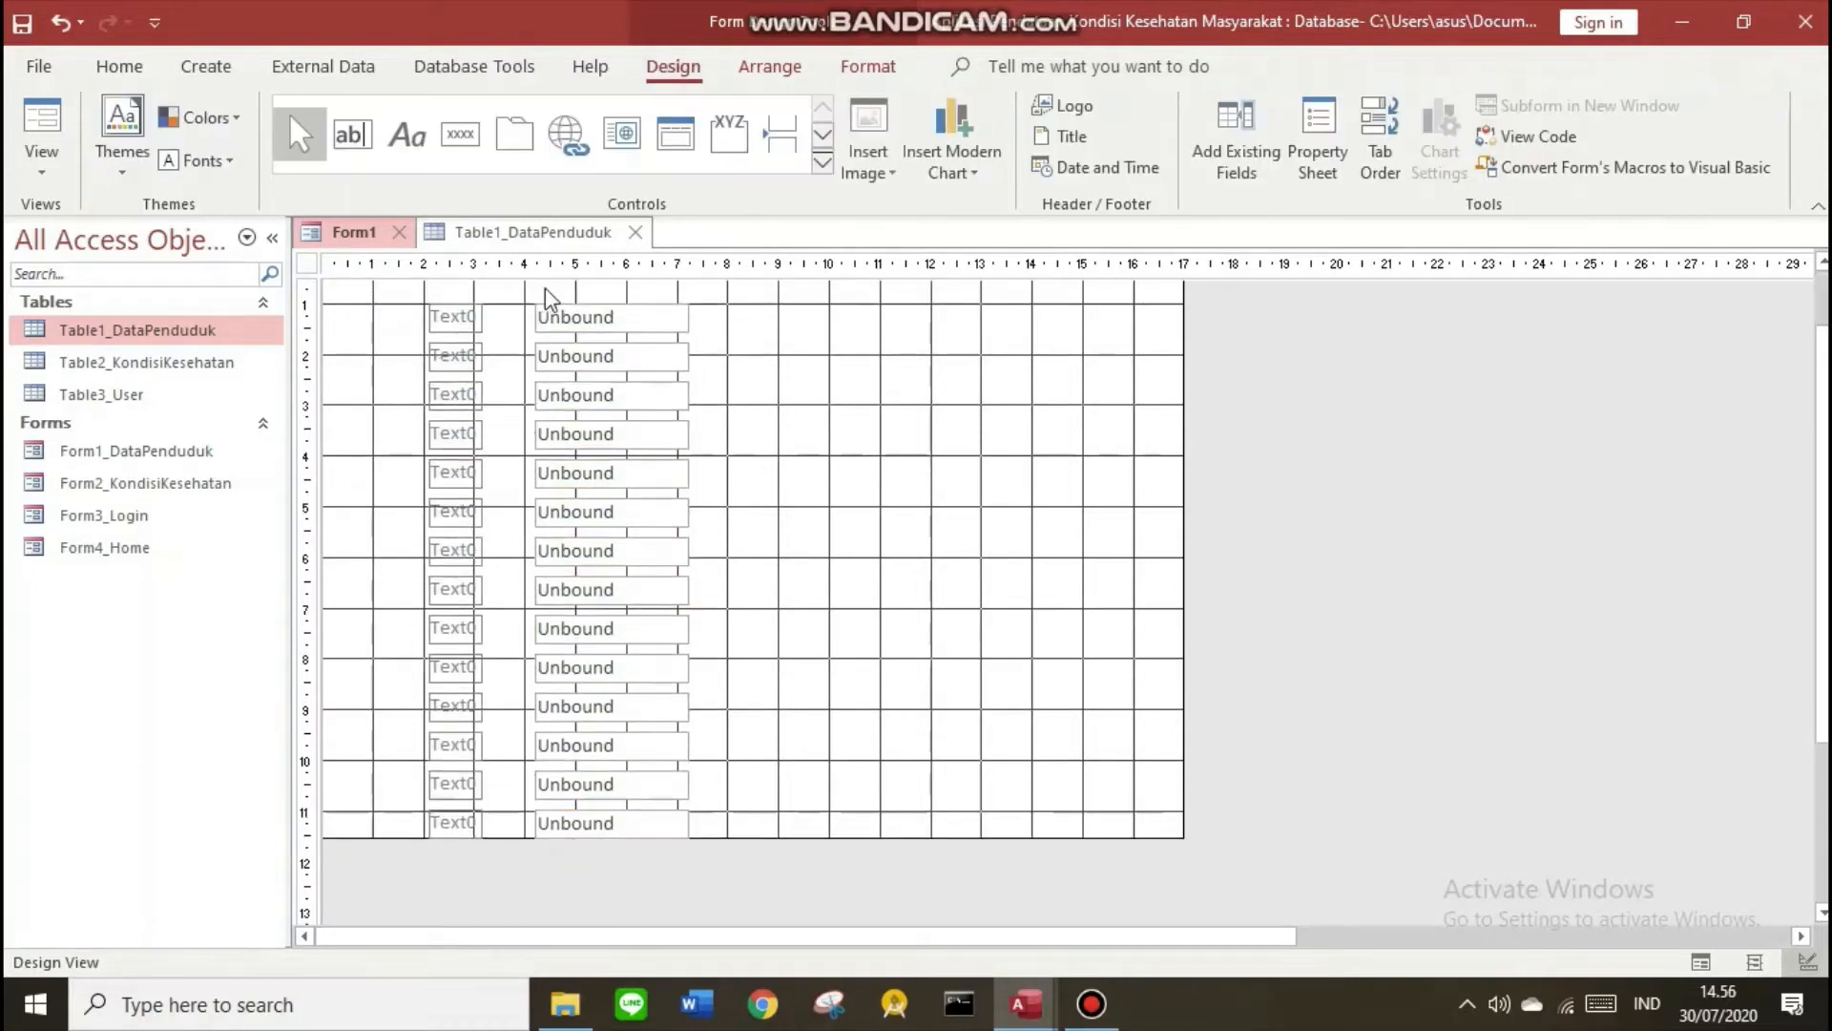
pyautogui.click(823, 171)
pyautogui.click(351, 239)
pyautogui.click(844, 353)
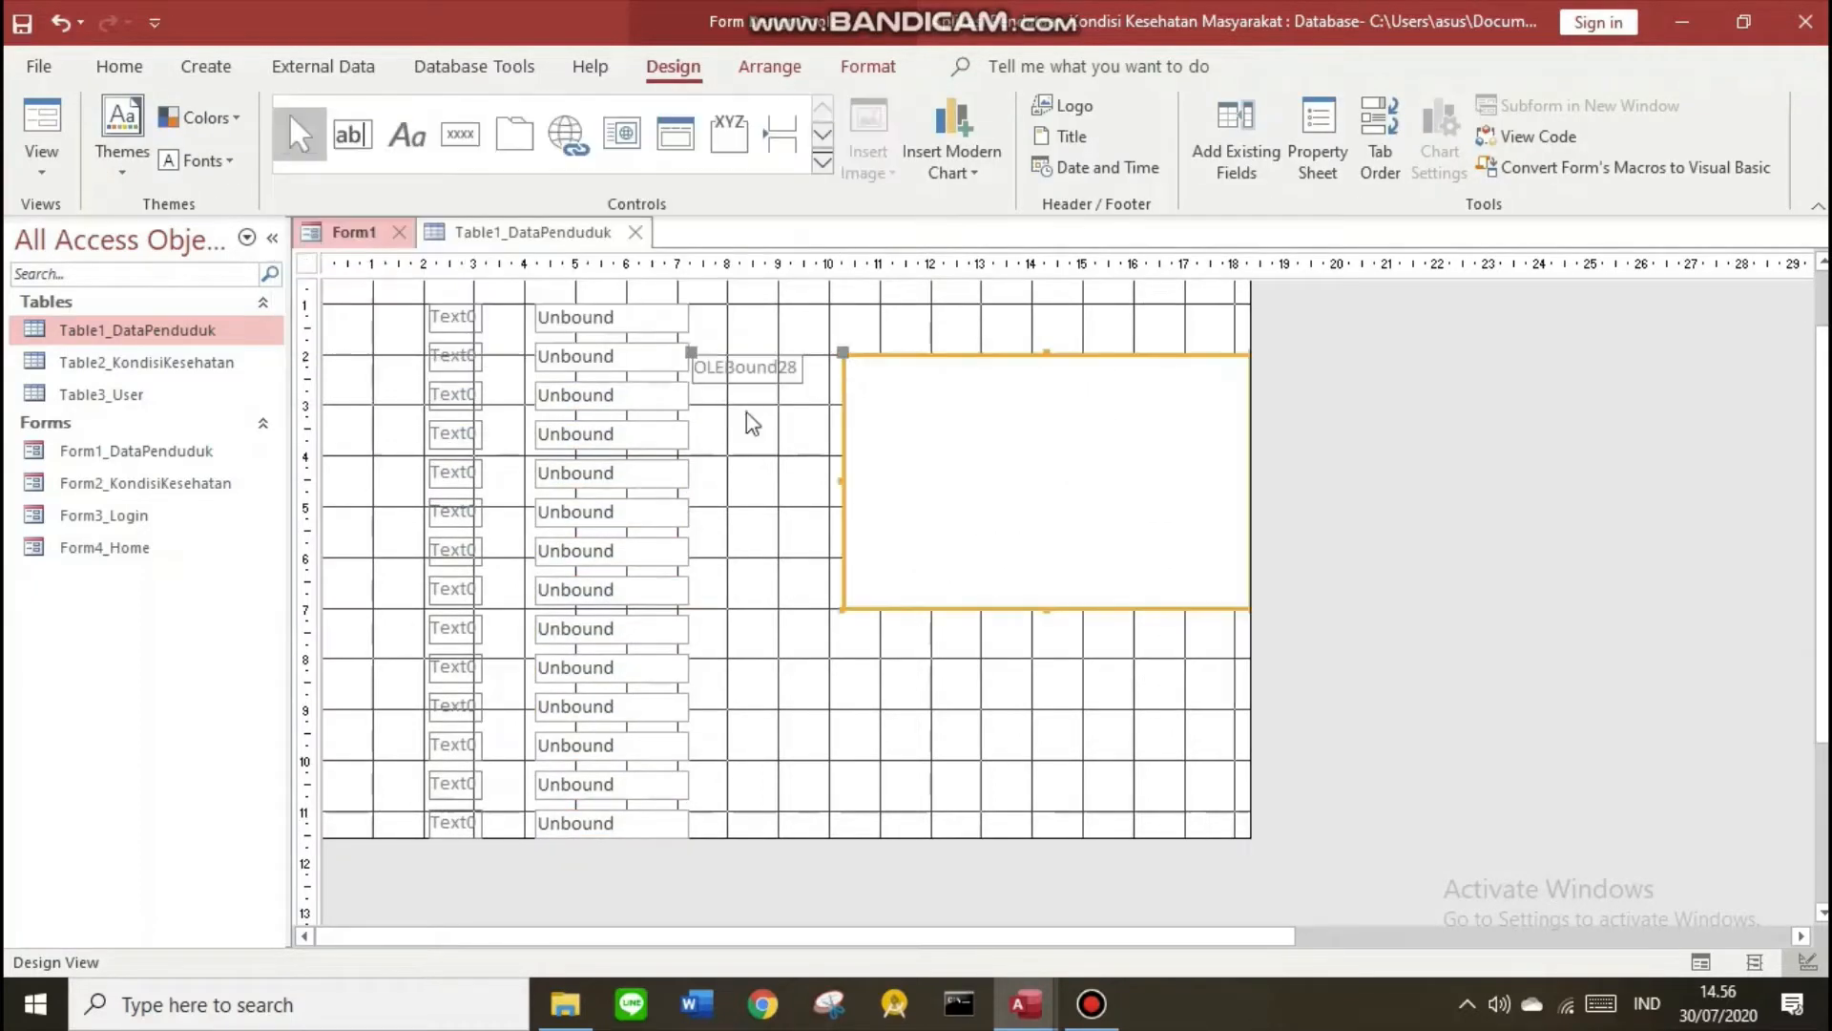
pyautogui.click(756, 449)
pyautogui.click(750, 372)
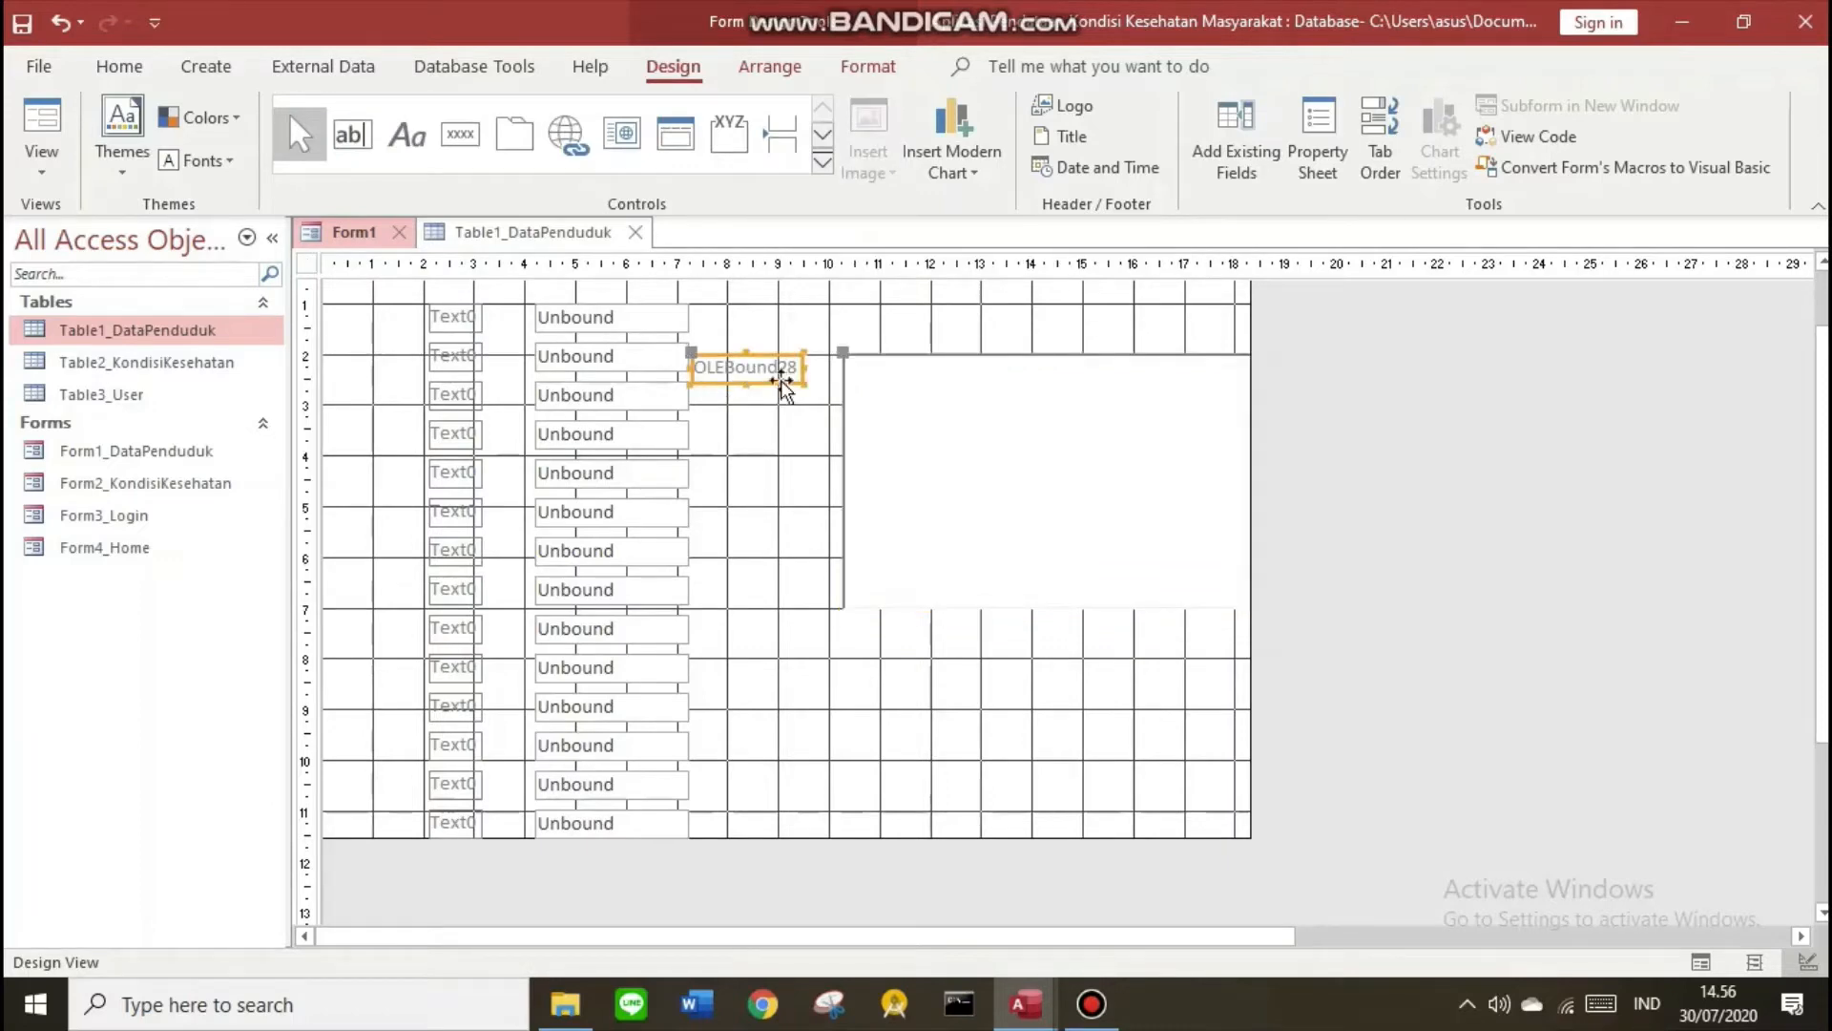
pyautogui.moveTo(706, 336); pyautogui.dragTo(743, 391)
pyautogui.press('Delete')
pyautogui.click(1009, 450)
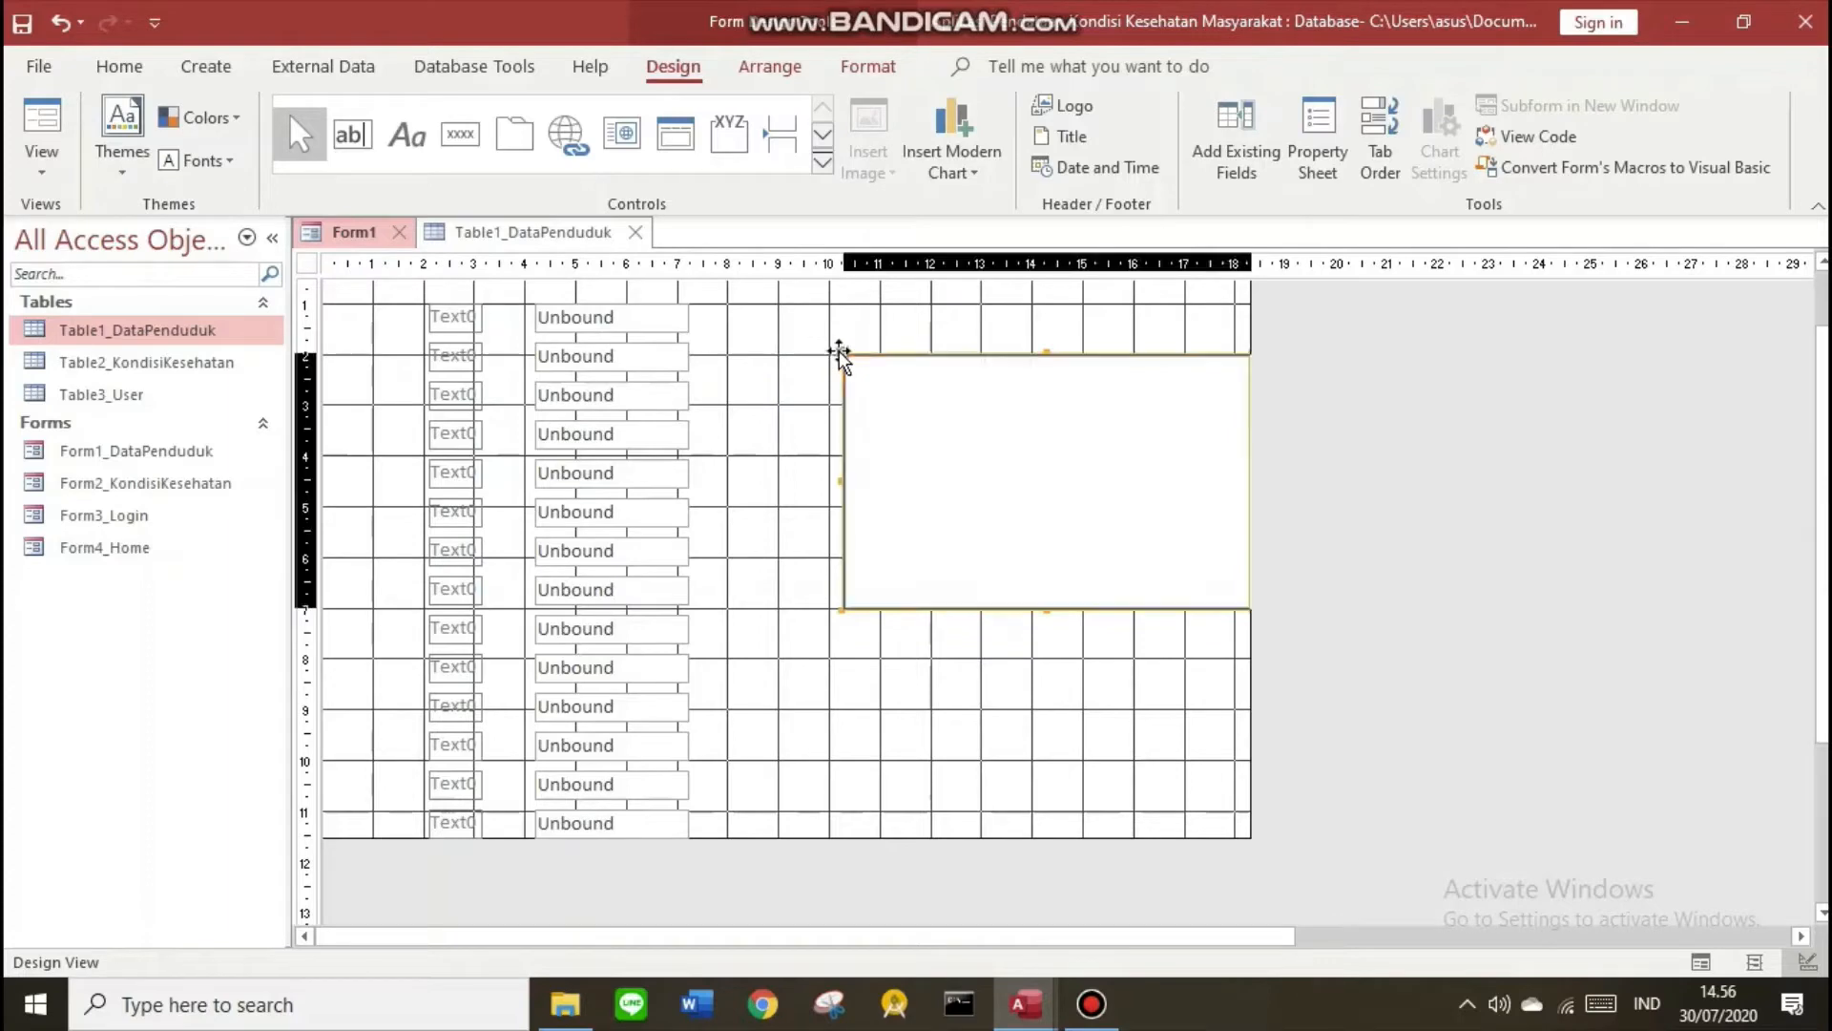
pyautogui.moveTo(839, 354); pyautogui.dragTo(788, 332)
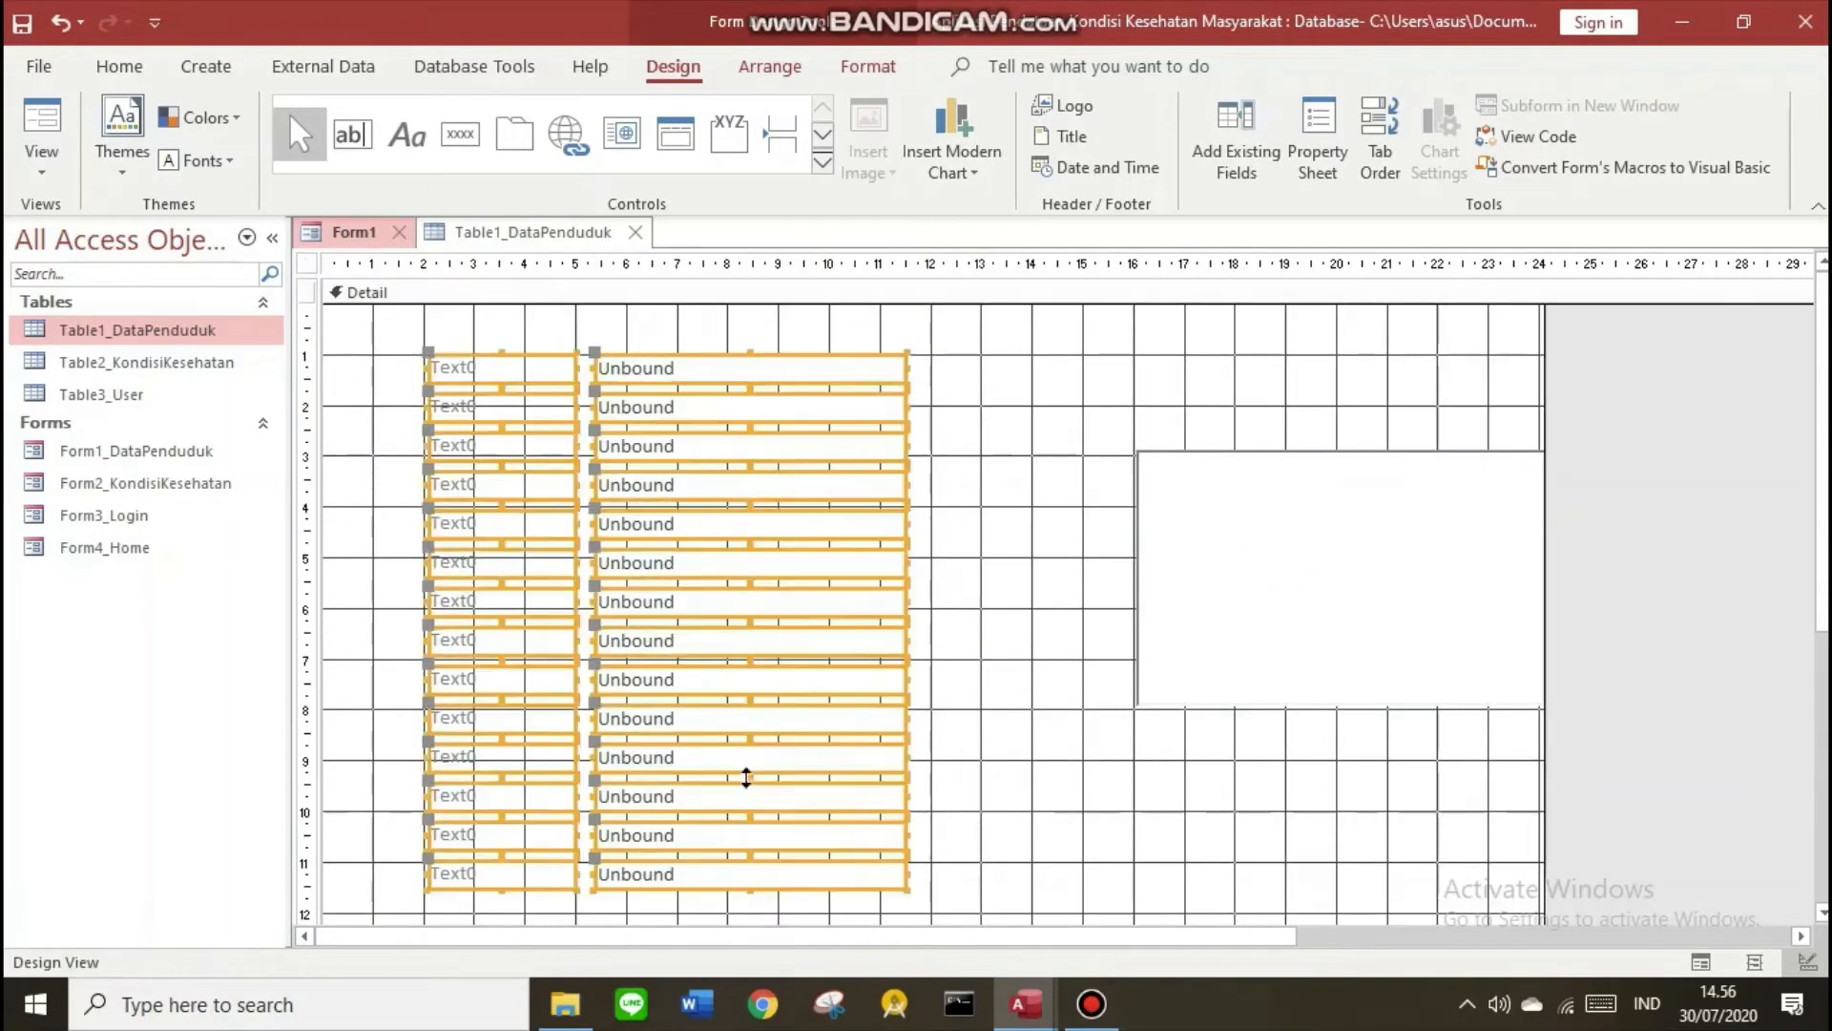
# Shift the field rows slightly left and preview the form in Form View
pyautogui.moveTo(648, 633); pyautogui.dragTo(642, 634)
pyautogui.click(393, 405)
pyautogui.click(453, 369)
pyautogui.rightClick(354, 234)
pyautogui.click(393, 368)
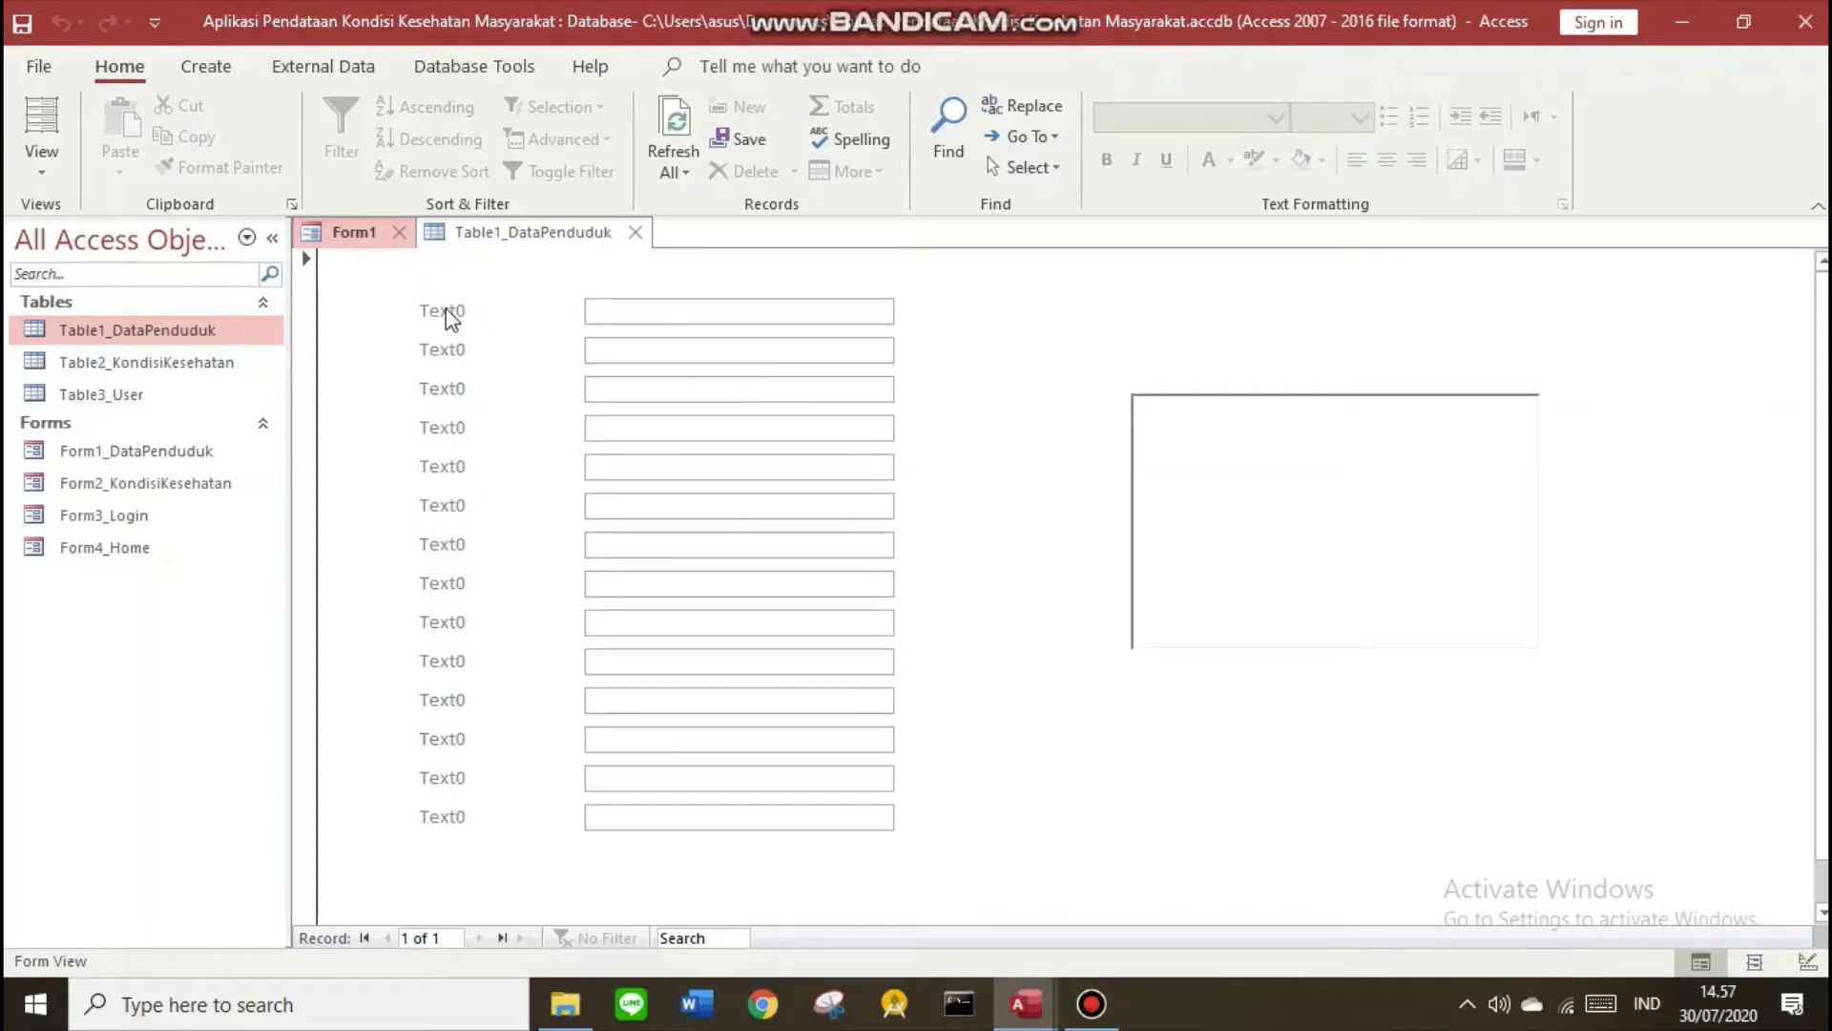
# Bring Form1 back into Design View
pyautogui.rightClick(349, 232)
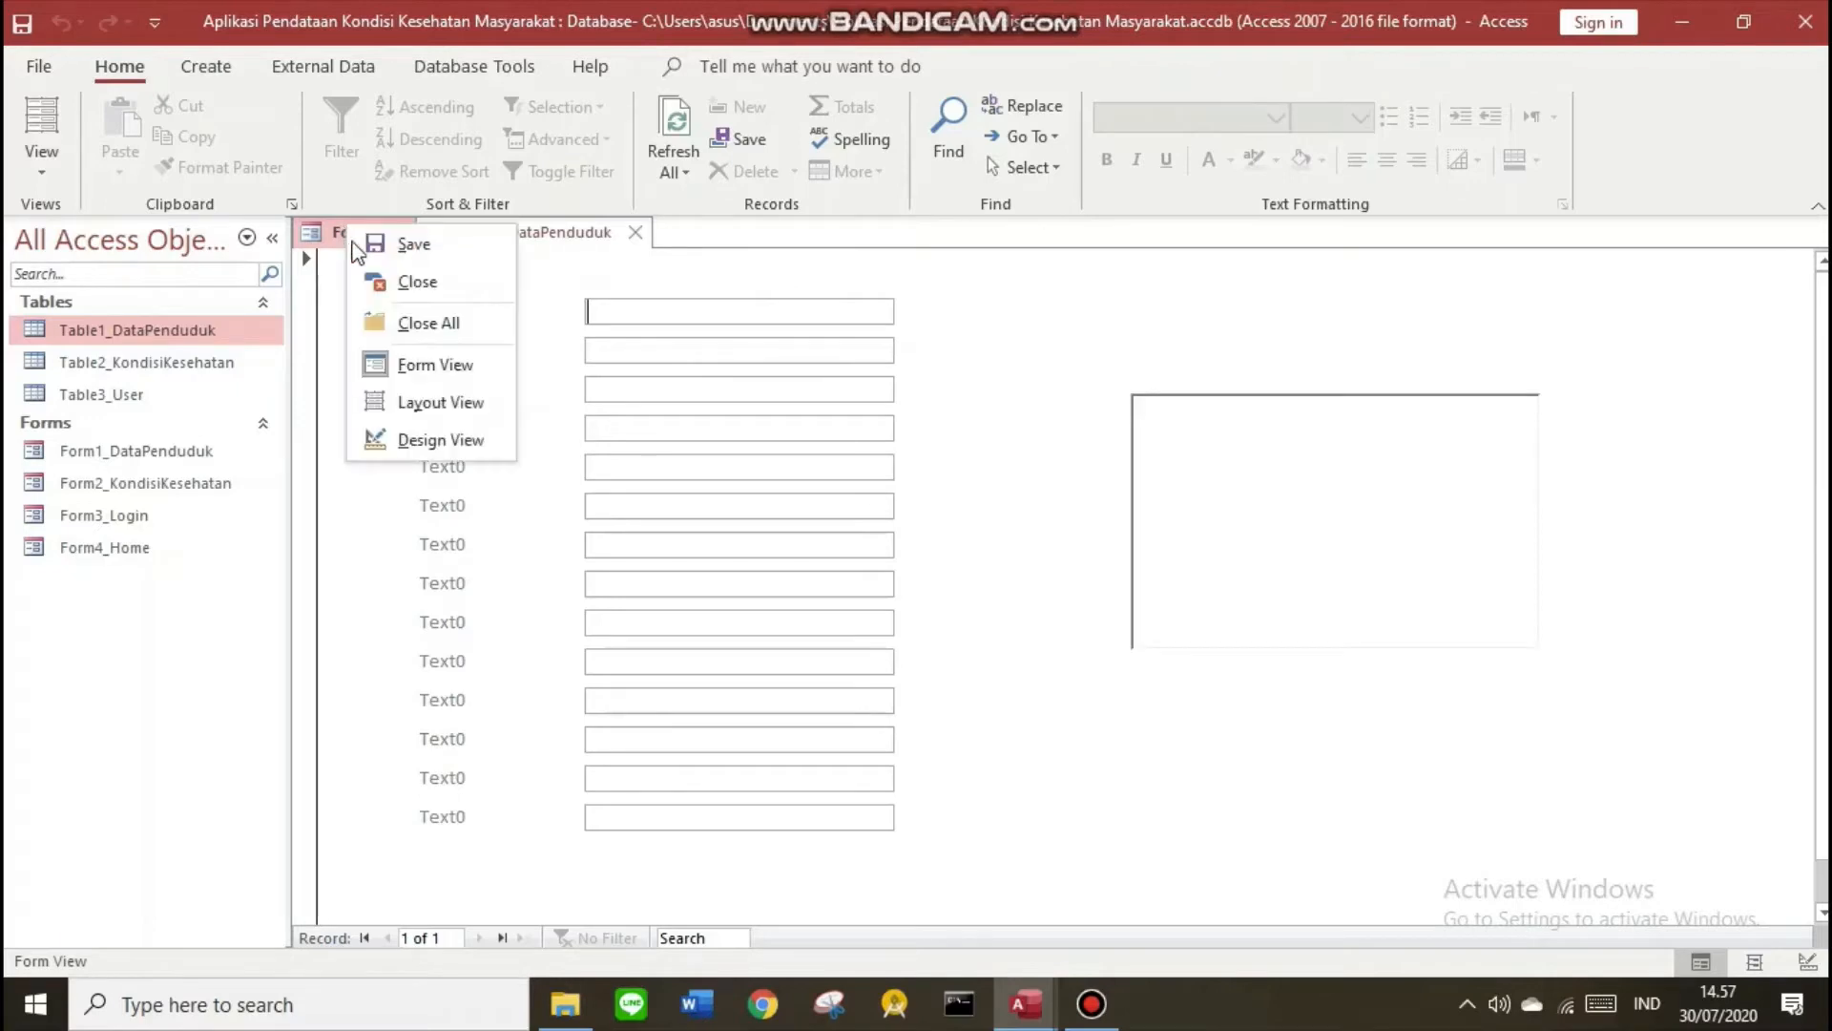
pyautogui.click(410, 398)
pyautogui.rightClick(368, 233)
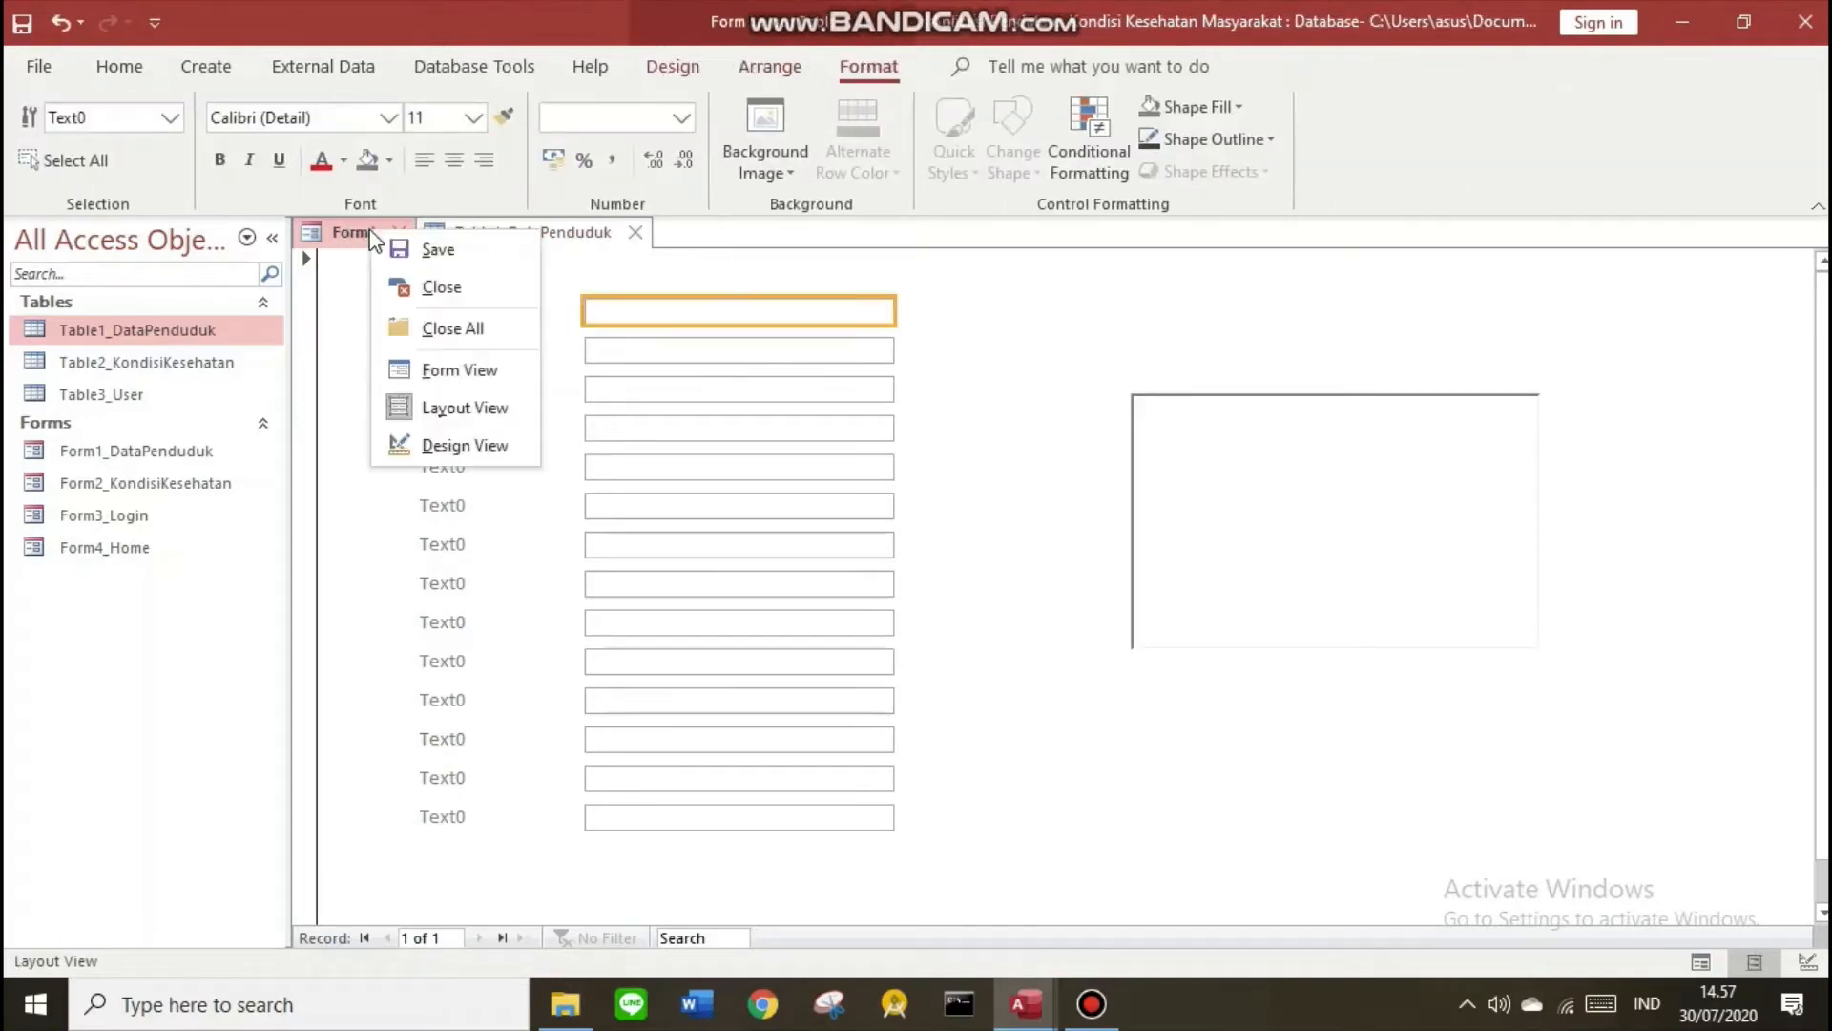
pyautogui.click(421, 444)
# Rename the first labels to Masukkan NIK, Nomor KK, Nama Lengkap, Tempat Lahir and Tanggal Lahir
pyautogui.click(507, 369)
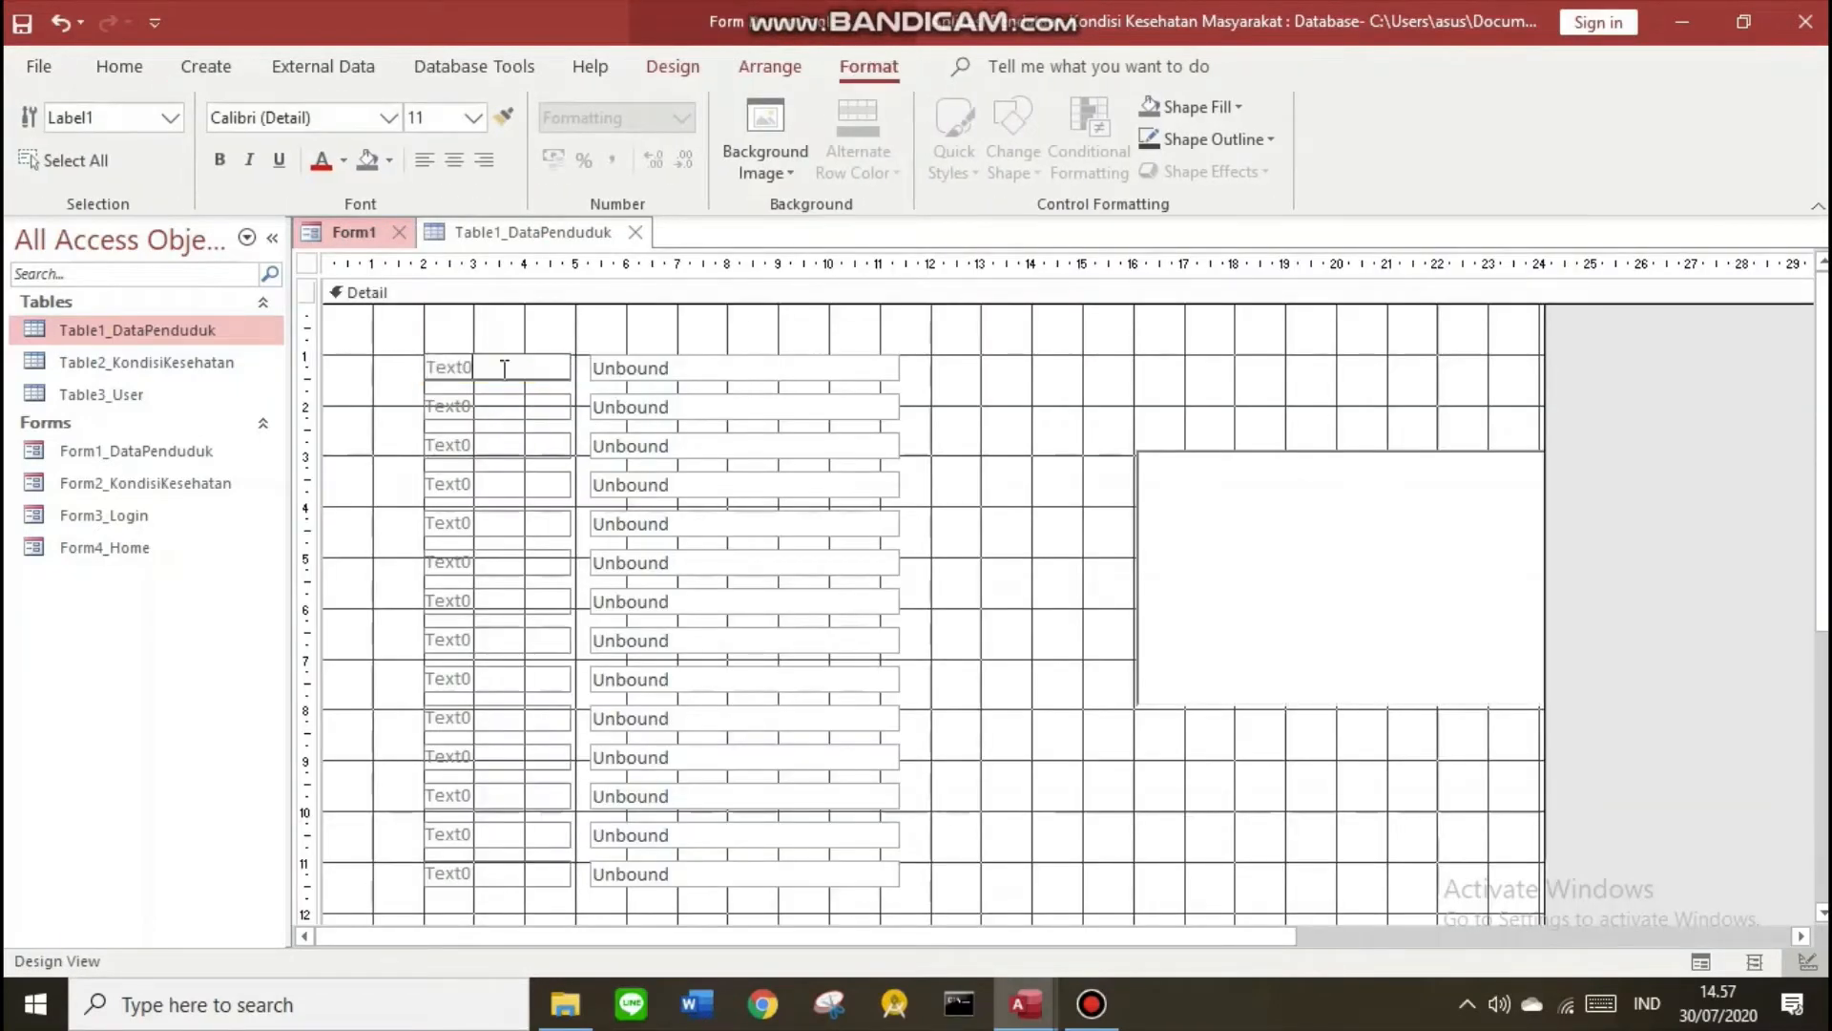
pyautogui.moveTo(507, 368); pyautogui.dragTo(420, 349)
pyautogui.write('Masukkan')
pyautogui.press('capslock')
pyautogui.write('NIK')
pyautogui.write('Nomor KK')
pyautogui.doubleClick(492, 395)
pyautogui.write('Nama Lengkap')
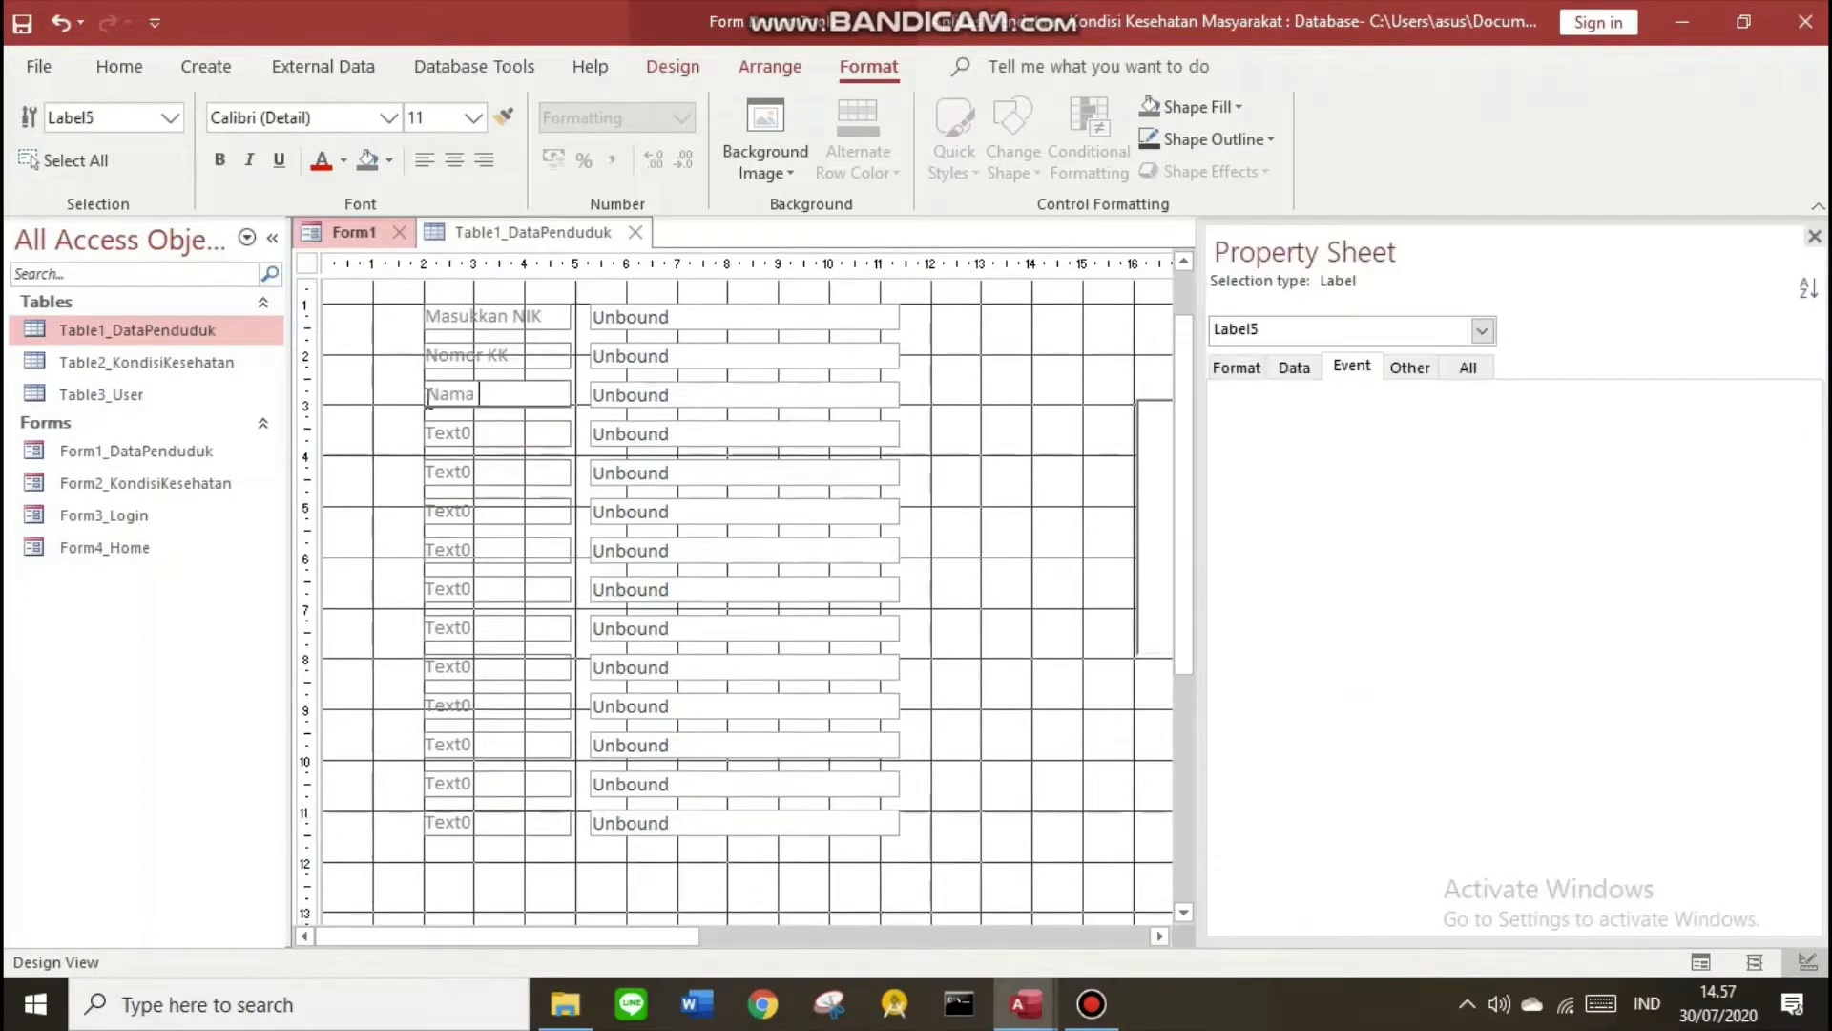
pyautogui.doubleClick(468, 433)
pyautogui.write('Tempat Lahir')
pyautogui.doubleClick(468, 473)
pyautogui.write('Tanggal Lahir')
# Rename the remaining labels RW, Kelurahan, Kecamatan, Agama, Status Perkawinan, Pekerjaan and Kewarganegaraan
pyautogui.click(499, 511)
pyautogui.click(486, 591)
pyautogui.write('RW')
pyautogui.click(484, 630)
pyautogui.write('Kelurahan')
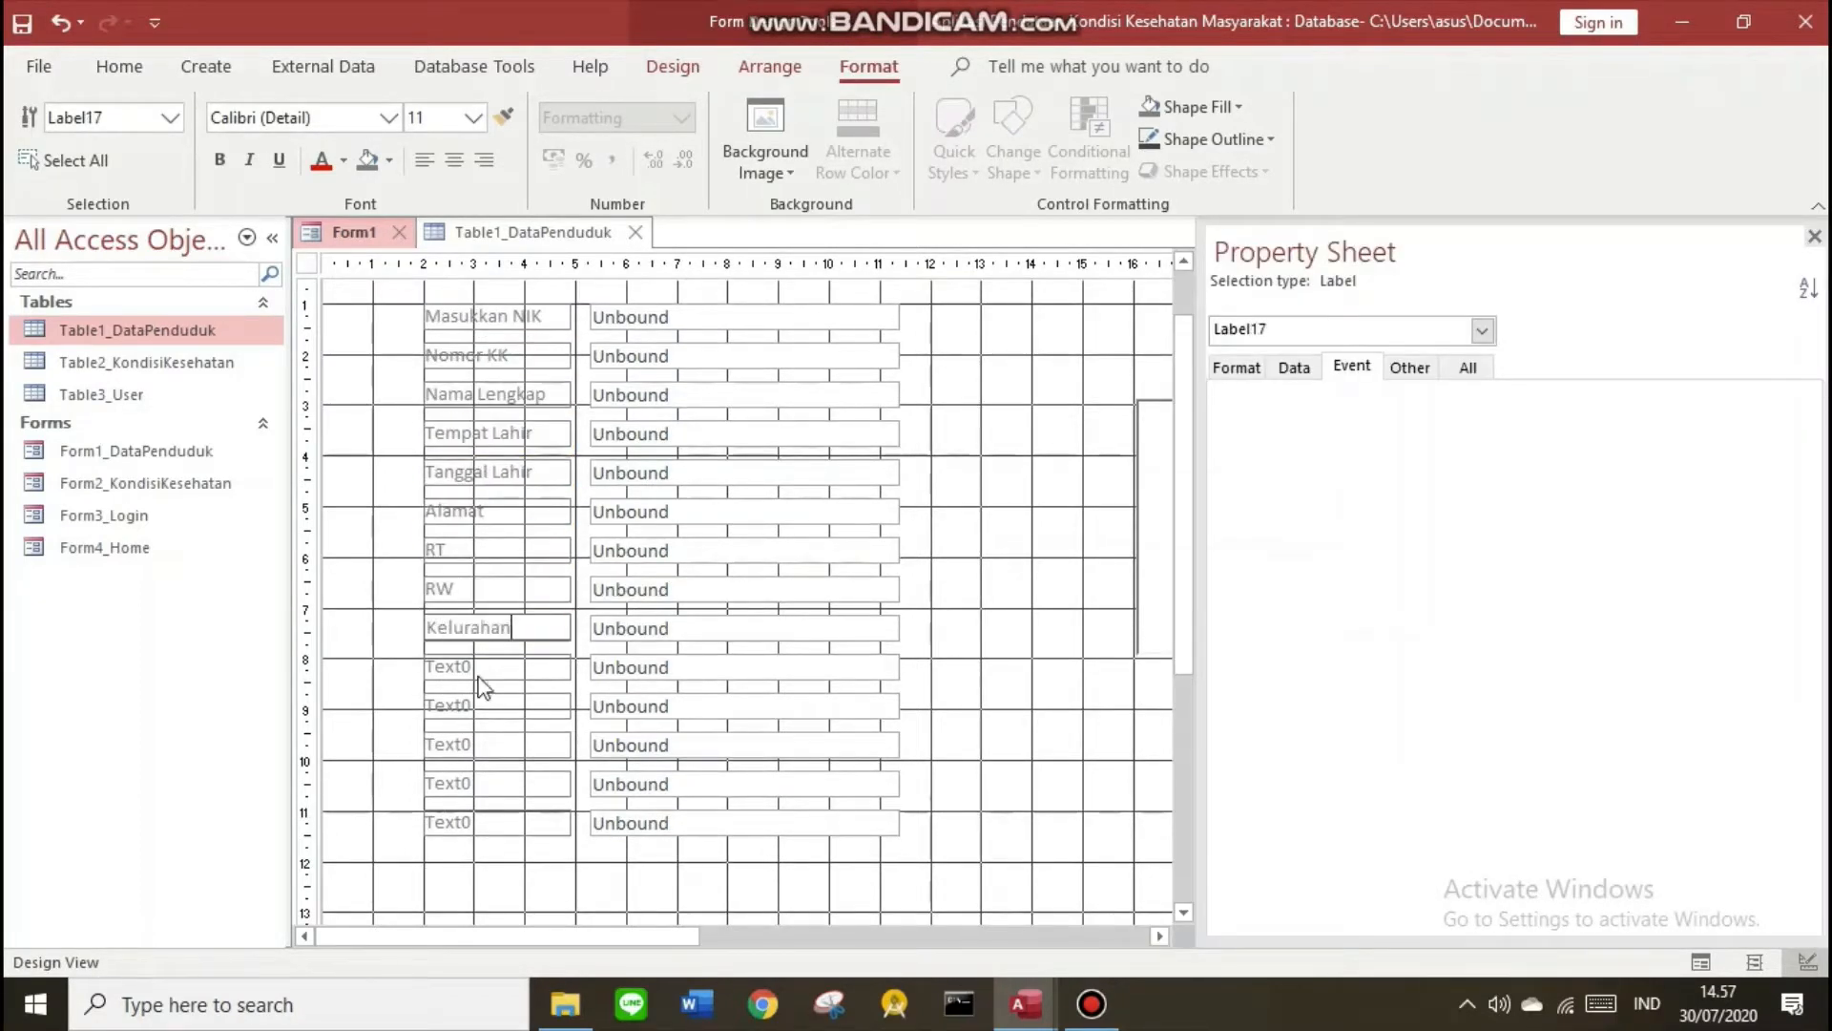
pyautogui.click(481, 670)
pyautogui.write('Kecamatan')
pyautogui.click(495, 706)
pyautogui.write('Status PerkawinanAgama')
pyautogui.click(493, 745)
pyautogui.write('Status  Perkawinan')
pyautogui.click(519, 782)
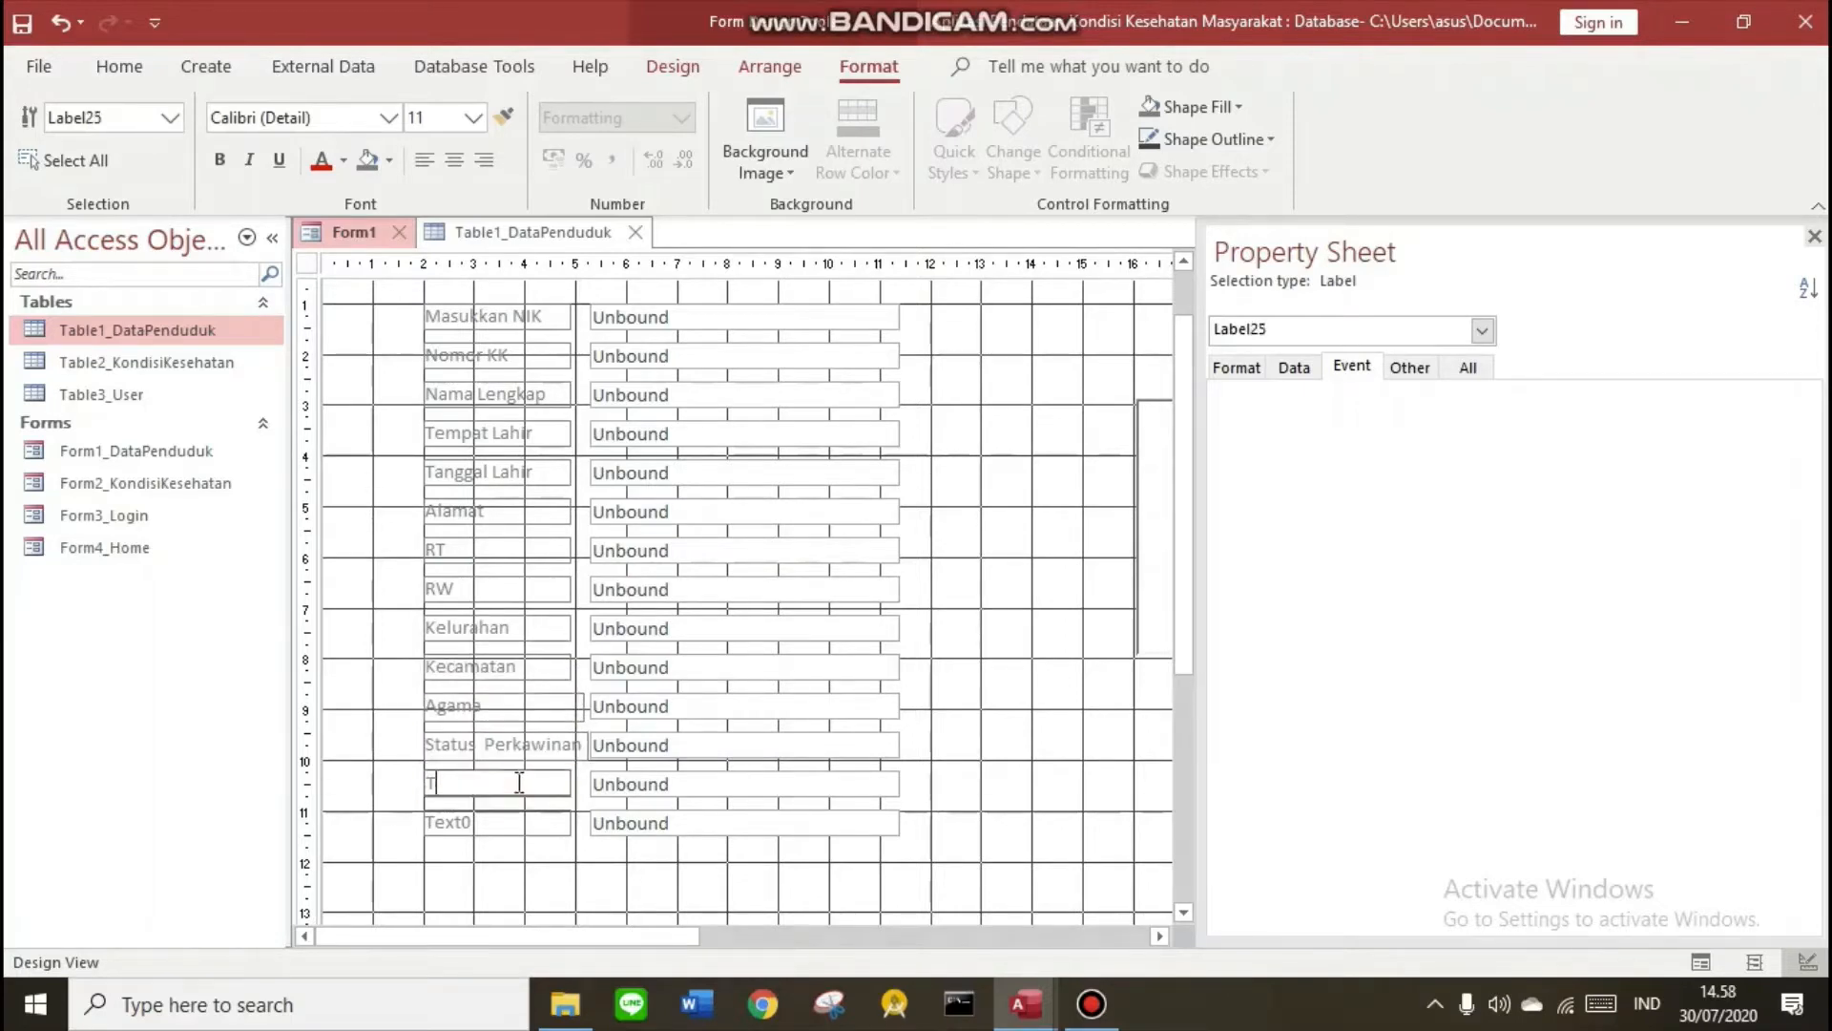
pyautogui.write('Pekerjaan')
pyautogui.click(506, 823)
pyautogui.write('Kewarganegaraan')
# Widen all labels to fit, check them in Form View, and close the Property Sheet
pyautogui.scroll(1, 552, 757)
pyautogui.moveTo(510, 329); pyautogui.dragTo(549, 902)
pyautogui.moveTo(571, 524); pyautogui.dragTo(587, 523)
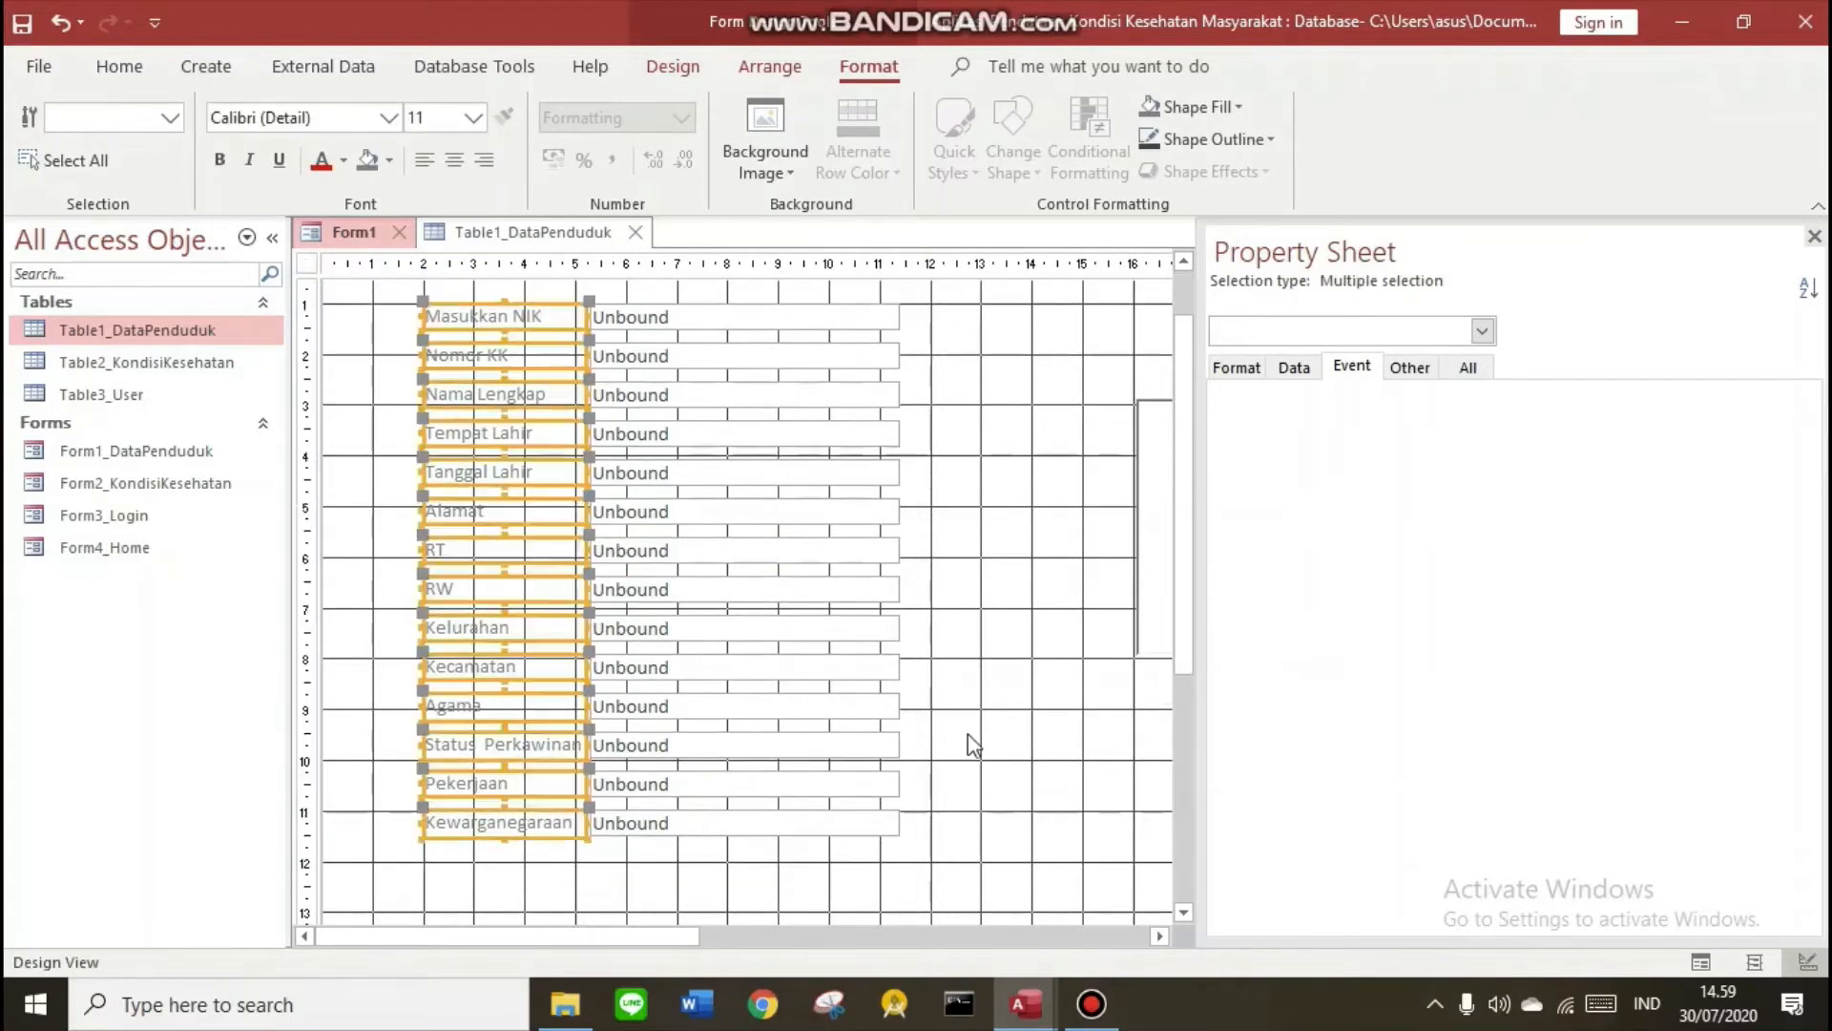
pyautogui.click(969, 735)
pyautogui.rightClick(345, 233)
pyautogui.click(420, 369)
pyautogui.rightClick(345, 233)
pyautogui.click(429, 446)
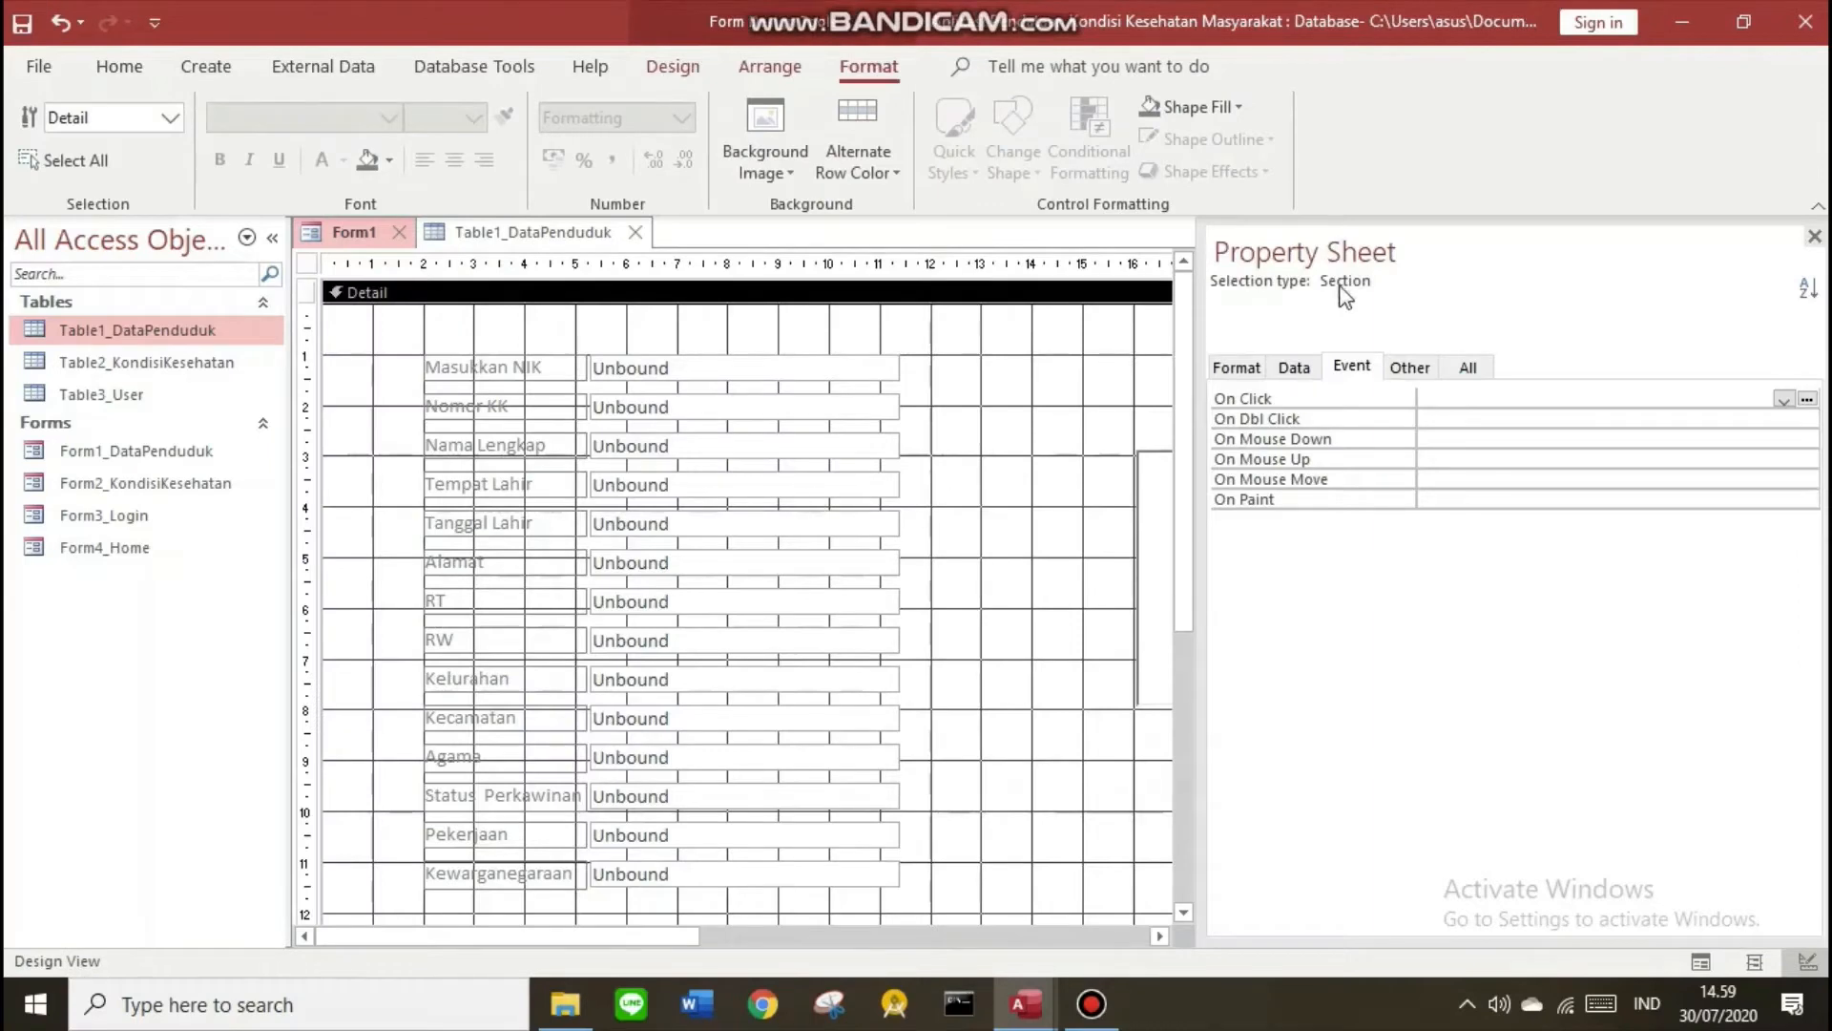
pyautogui.click(1814, 235)
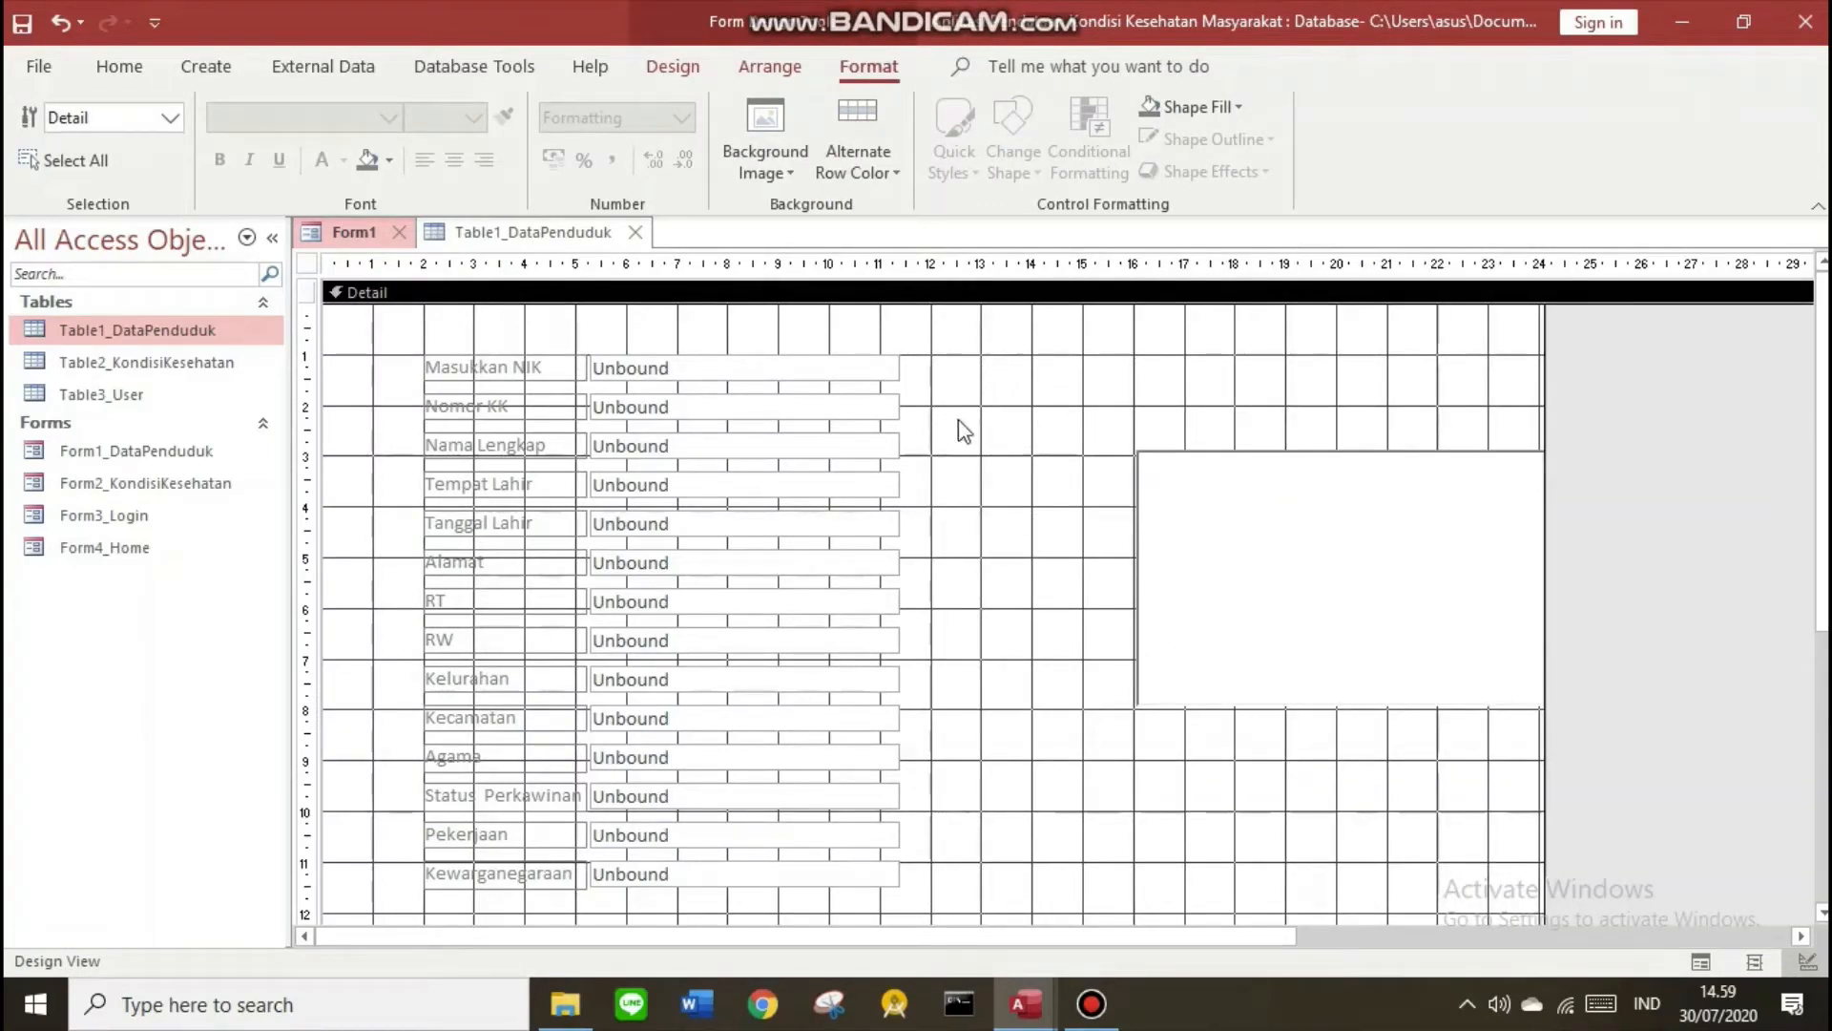
# Select the Masukkan NIK row and undo an accidental shift of it
pyautogui.click(694, 369)
pyautogui.click(493, 365)
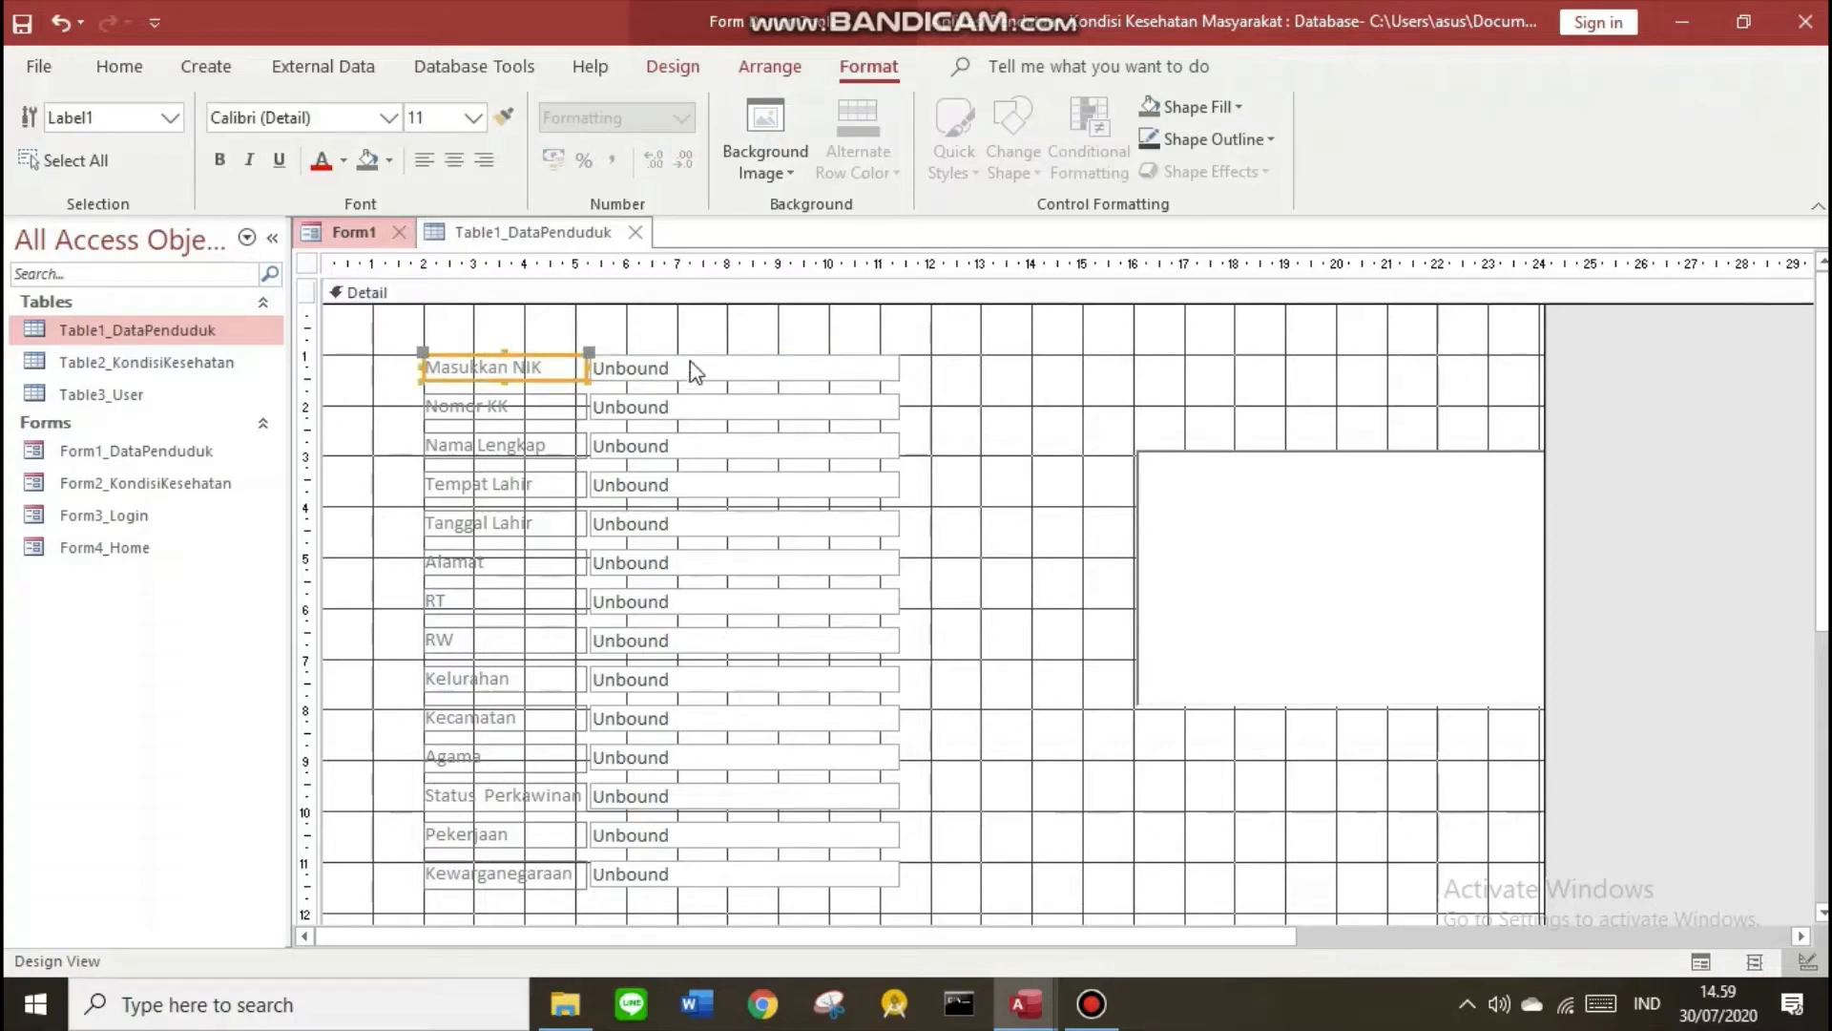
pyautogui.moveTo(693, 368); pyautogui.dragTo(704, 365)
pyautogui.hotkey('ctrl', 'z')
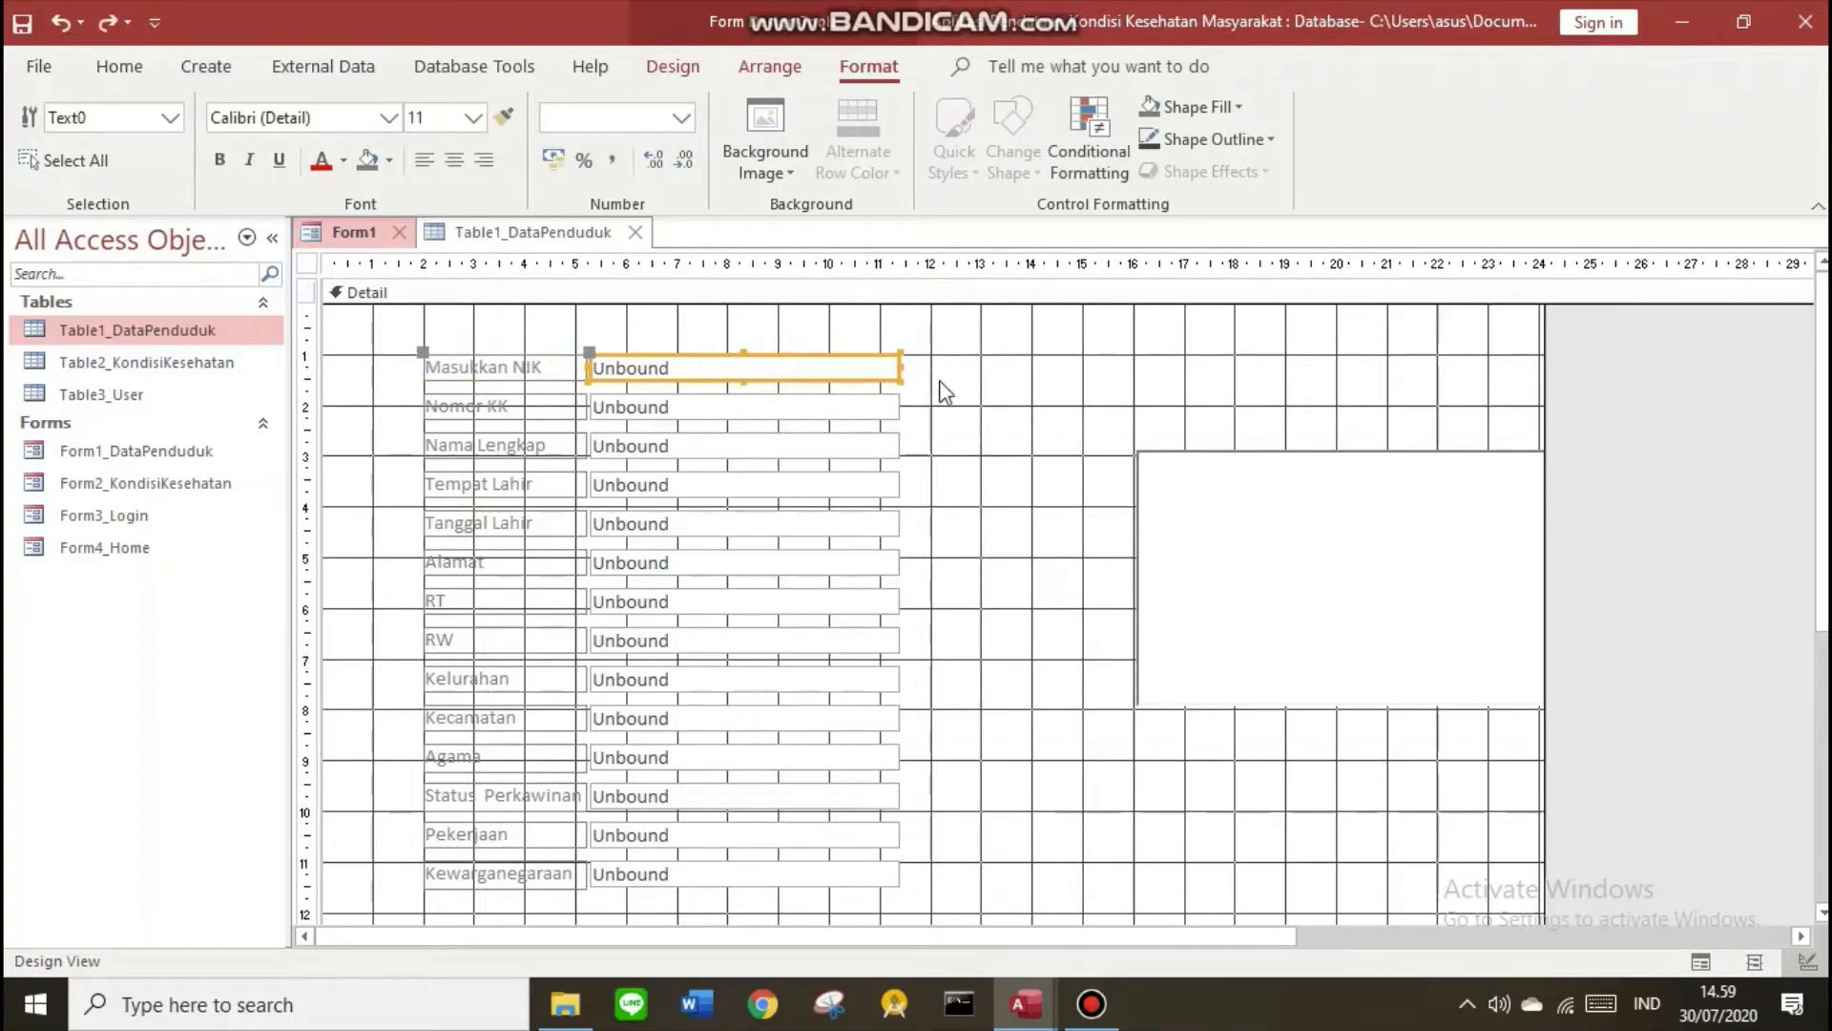
pyautogui.click(970, 376)
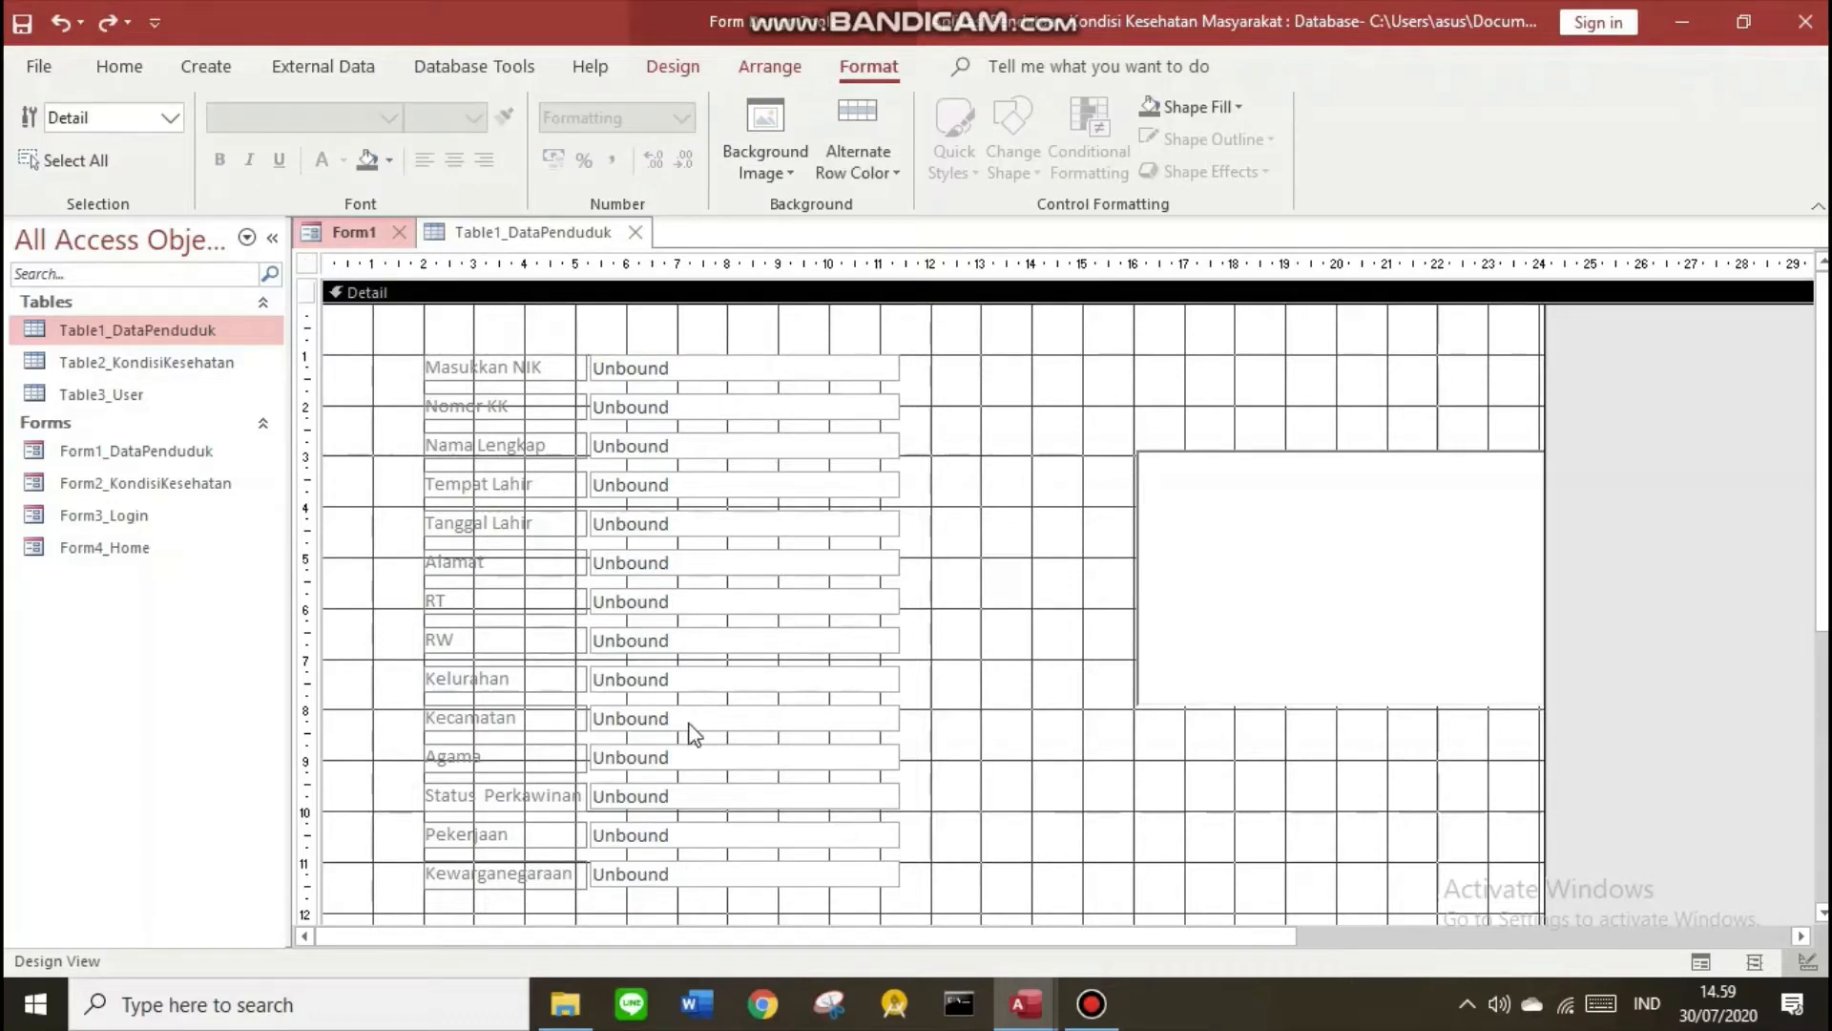
pyautogui.click(673, 66)
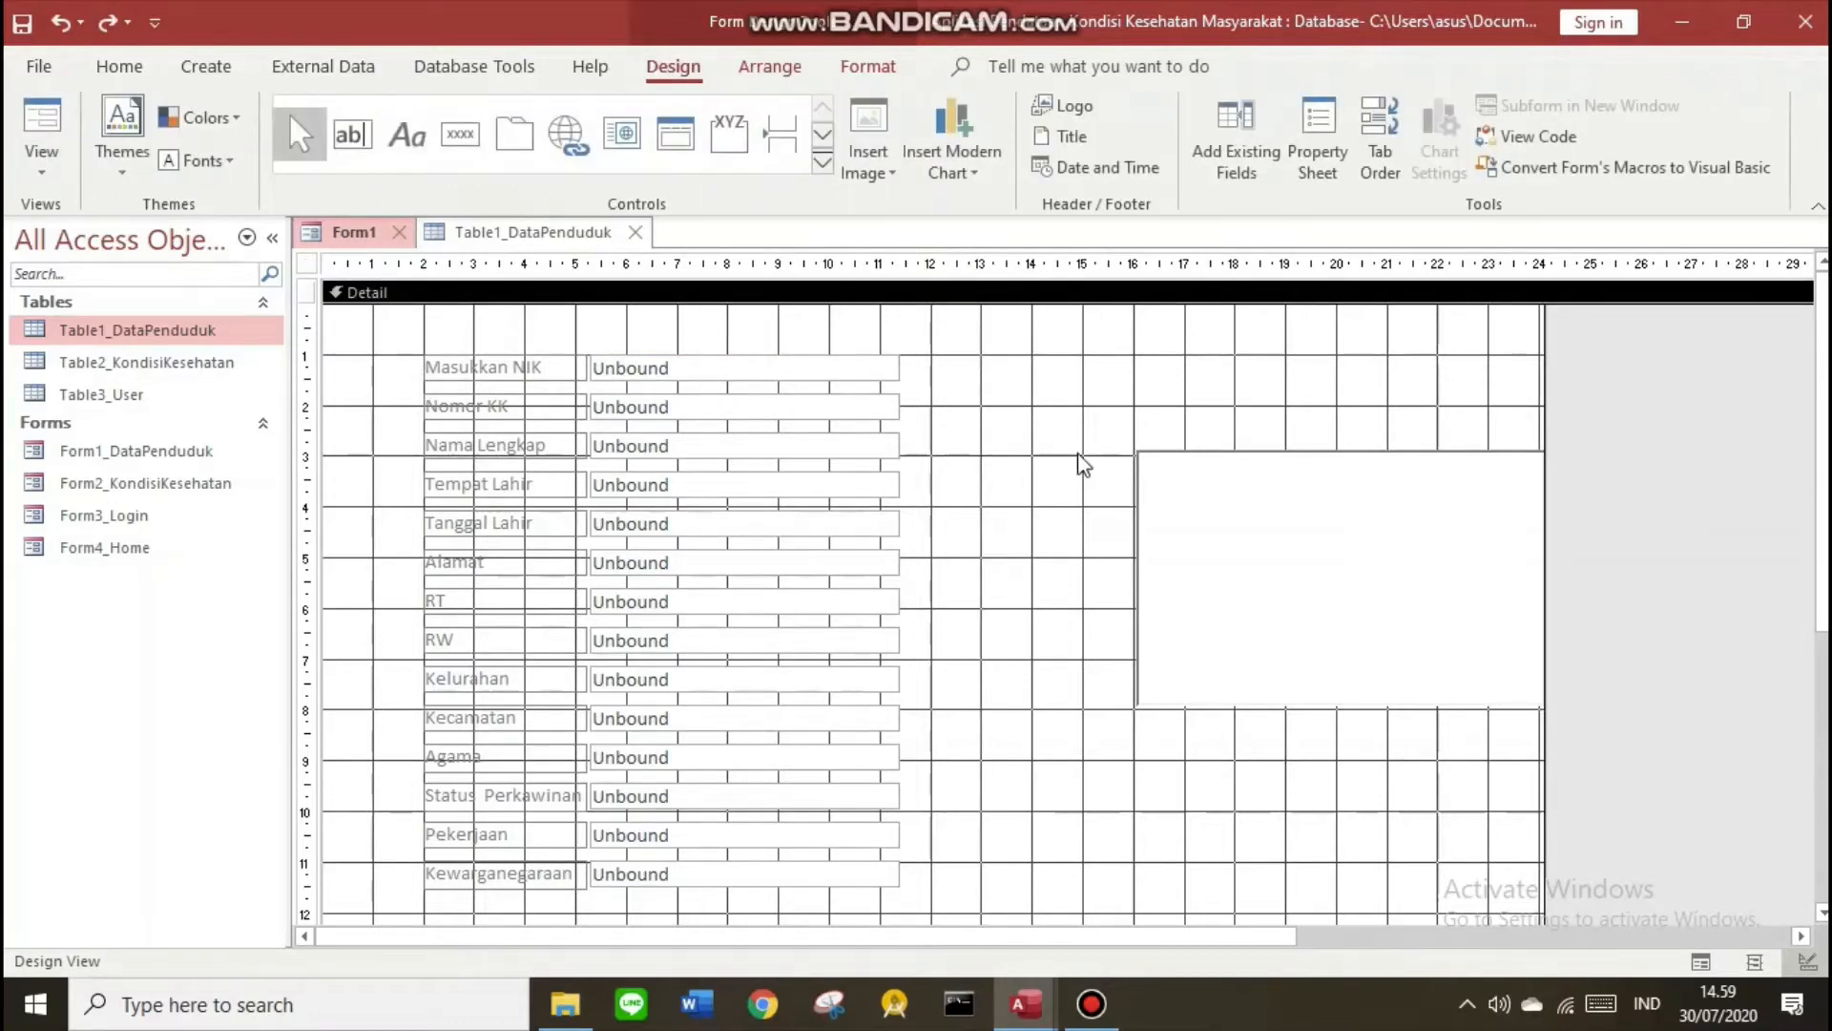
# Add a command button captioned 'Cari' beside the top rows, skipping the button wizard
pyautogui.click(460, 133)
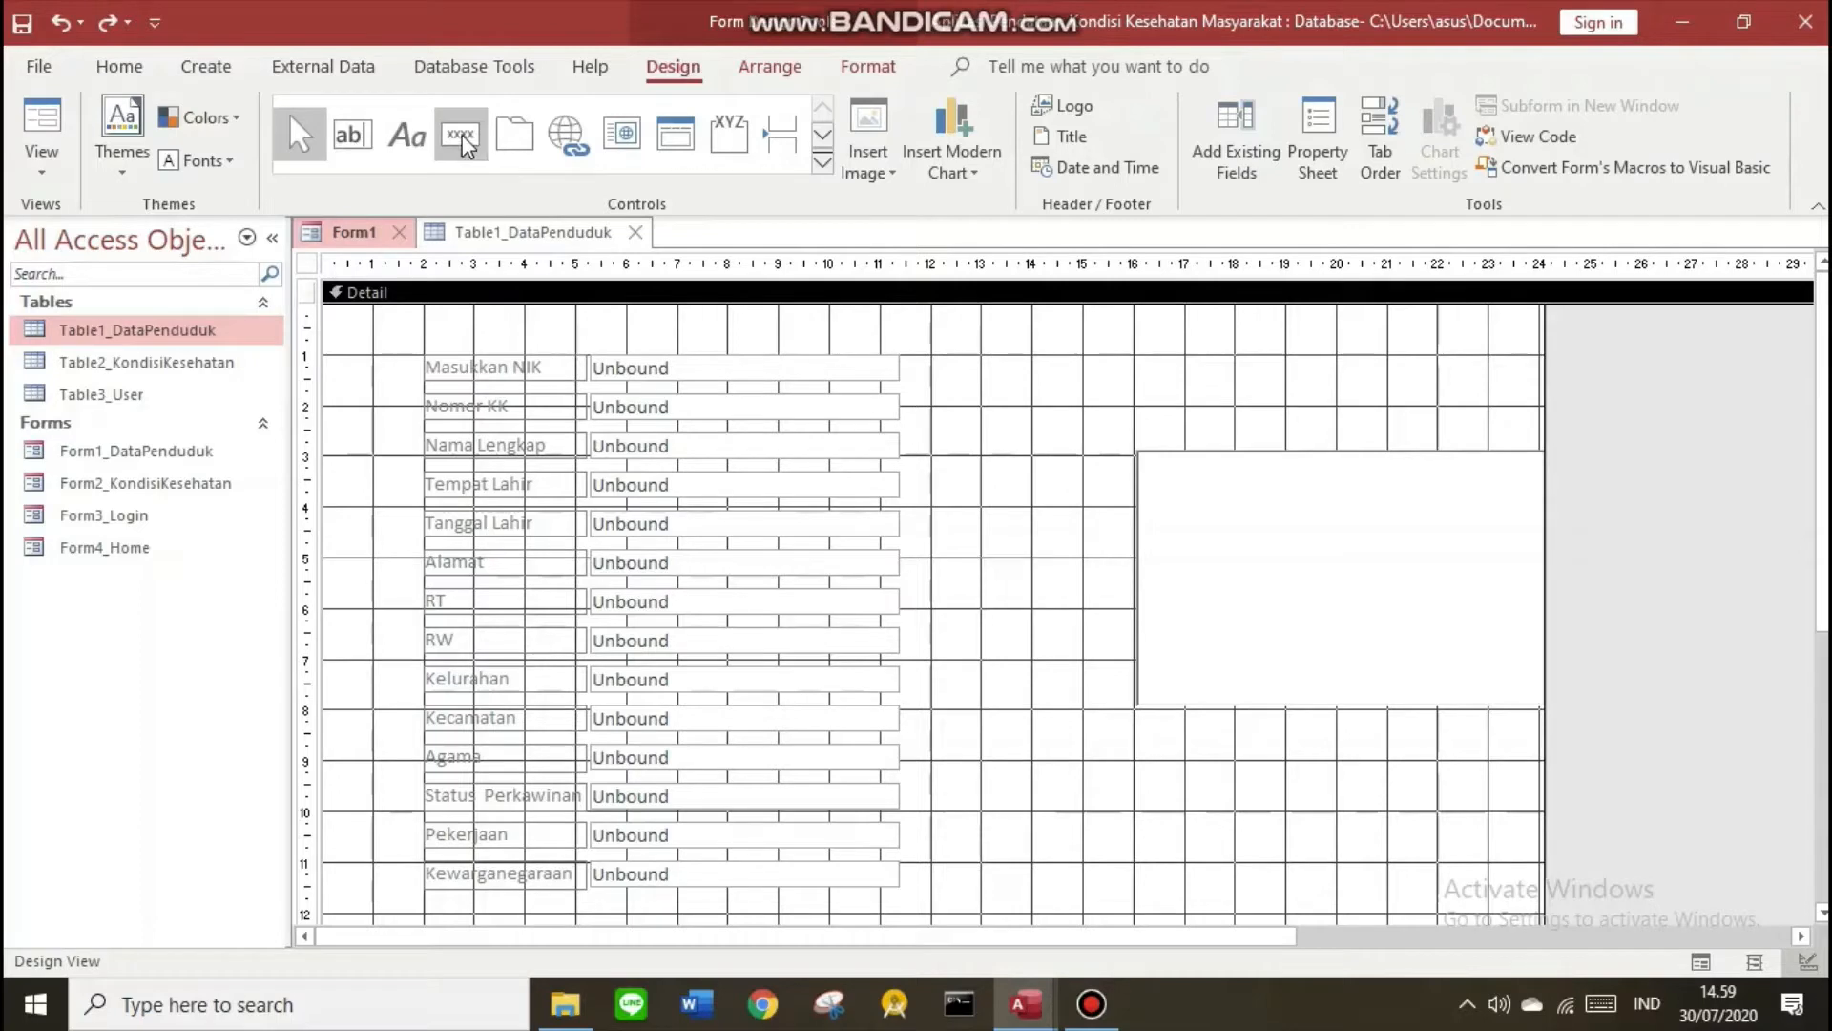
pyautogui.click(969, 374)
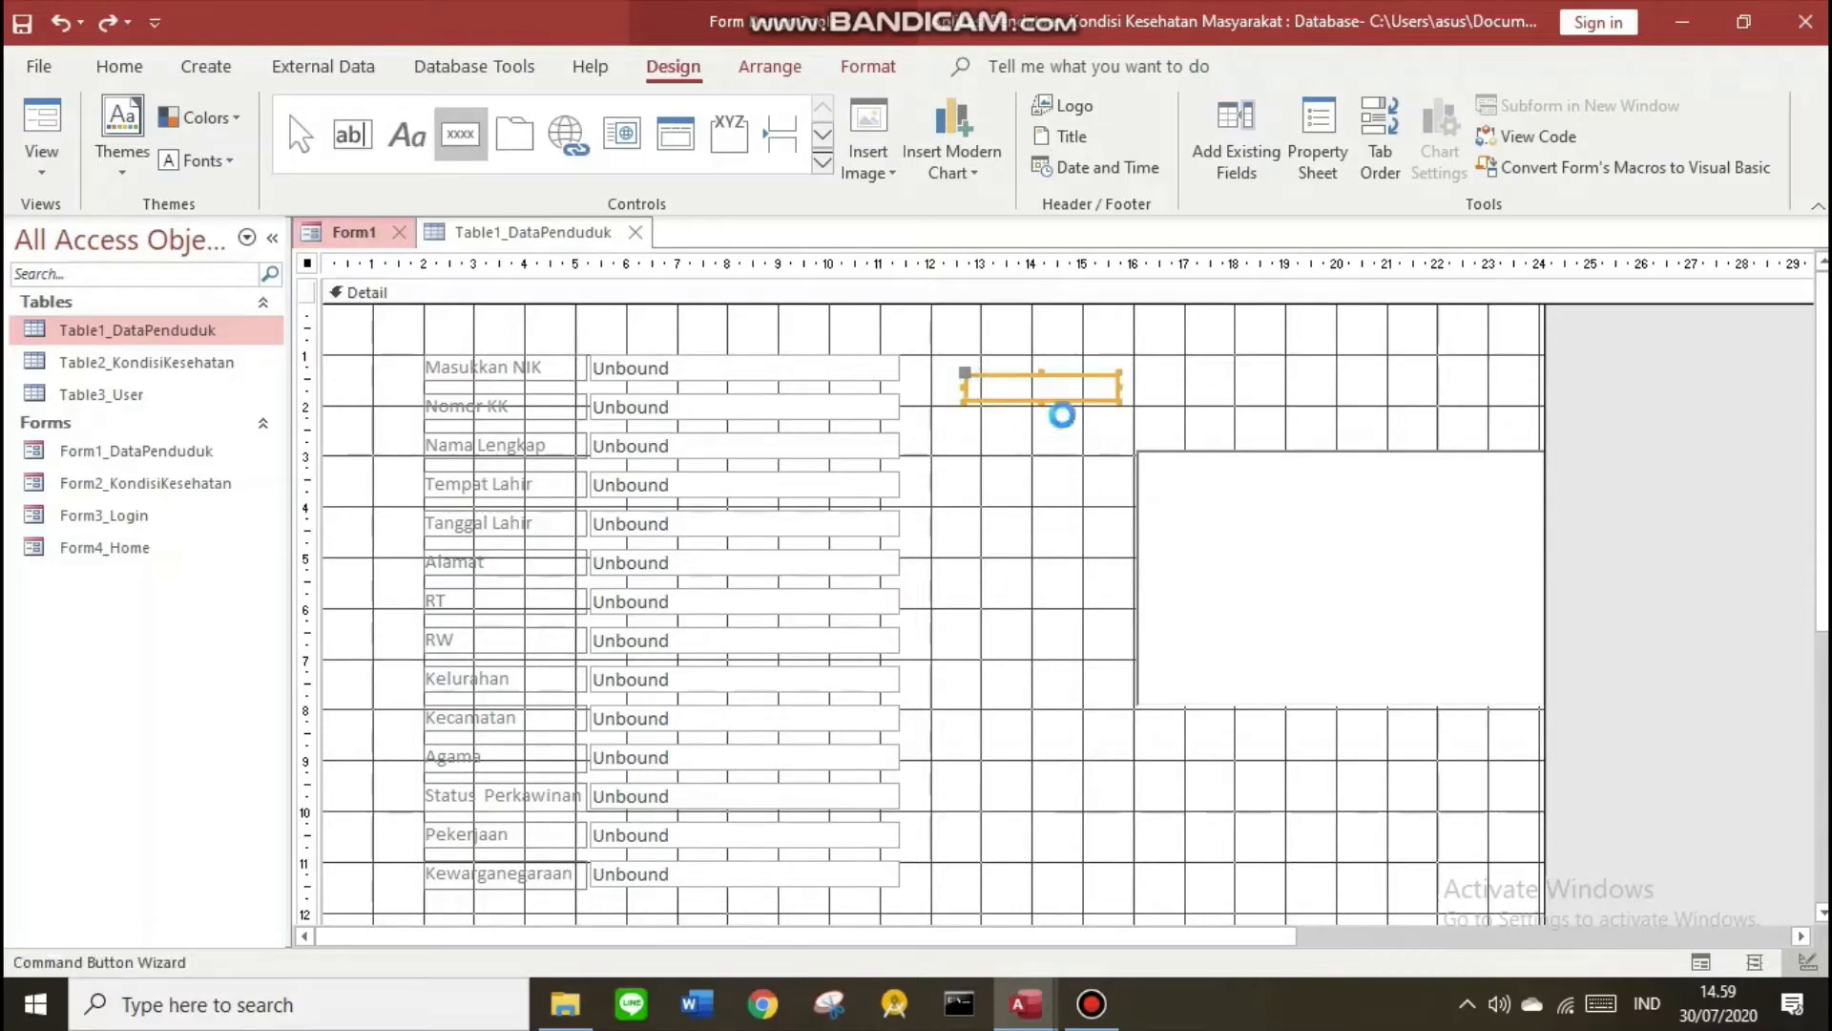
pyautogui.click(845, 570)
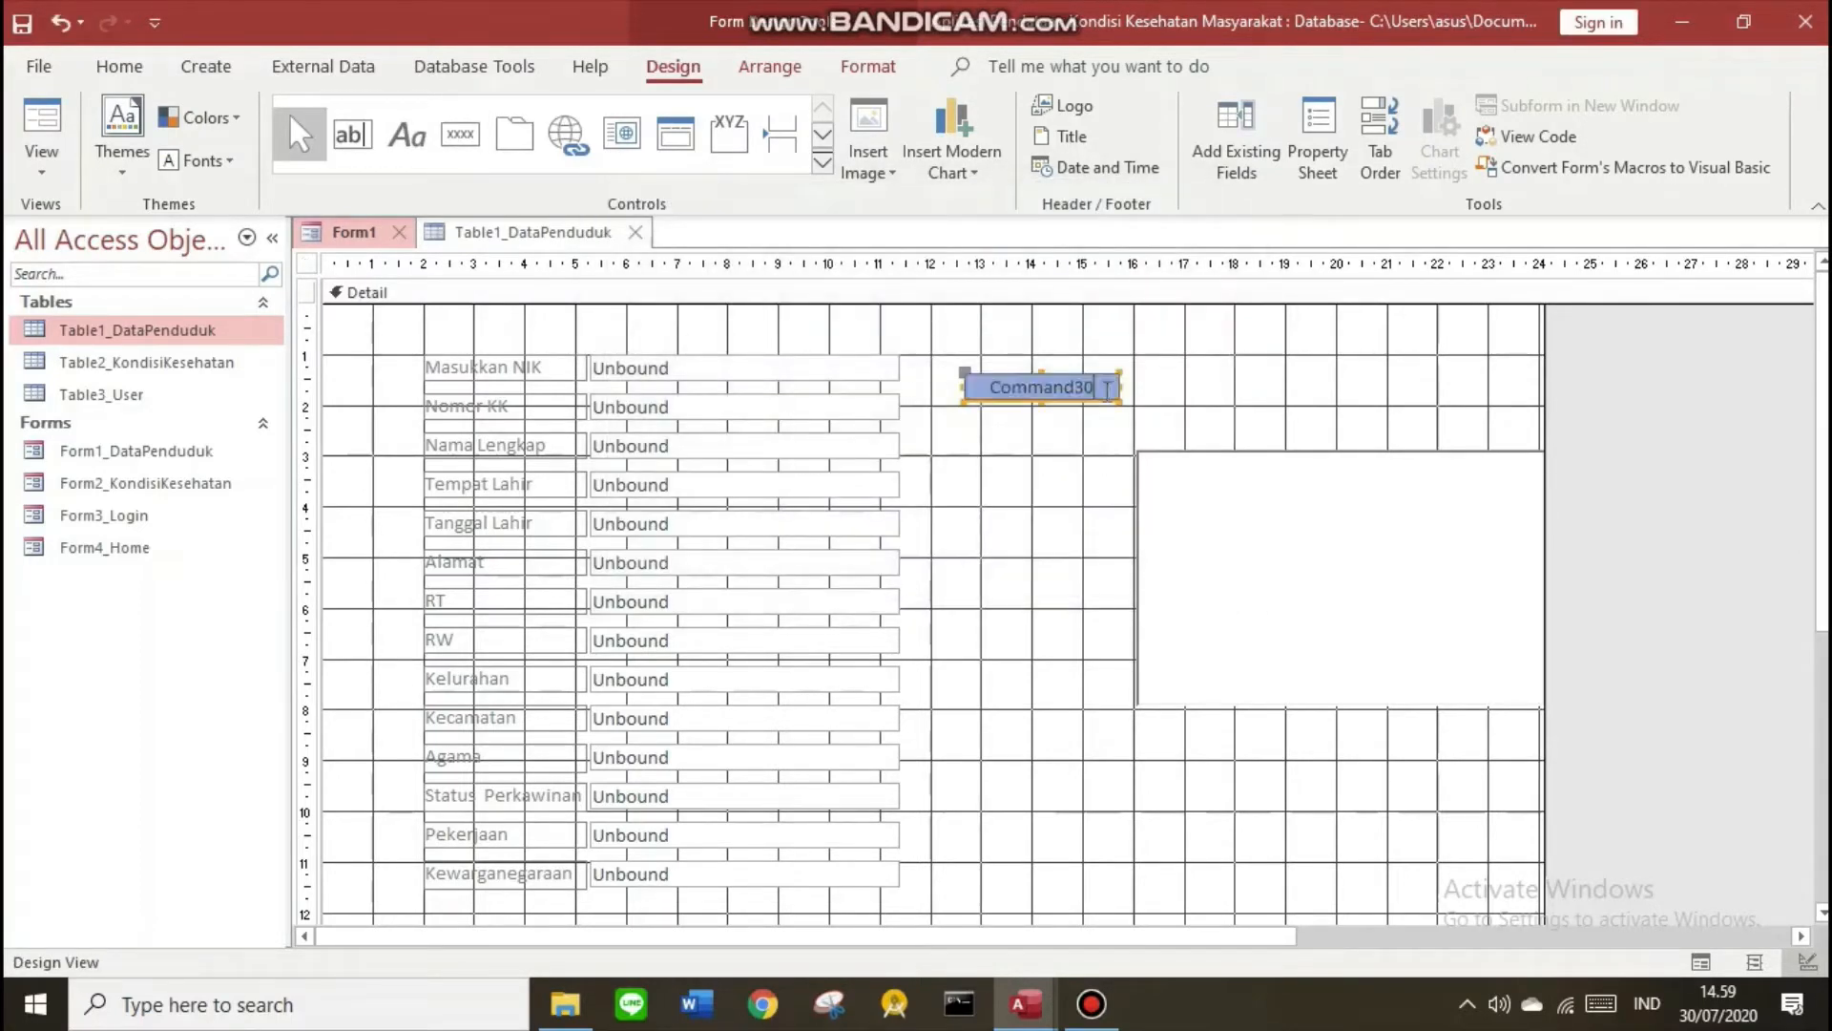
pyautogui.write('Caru')
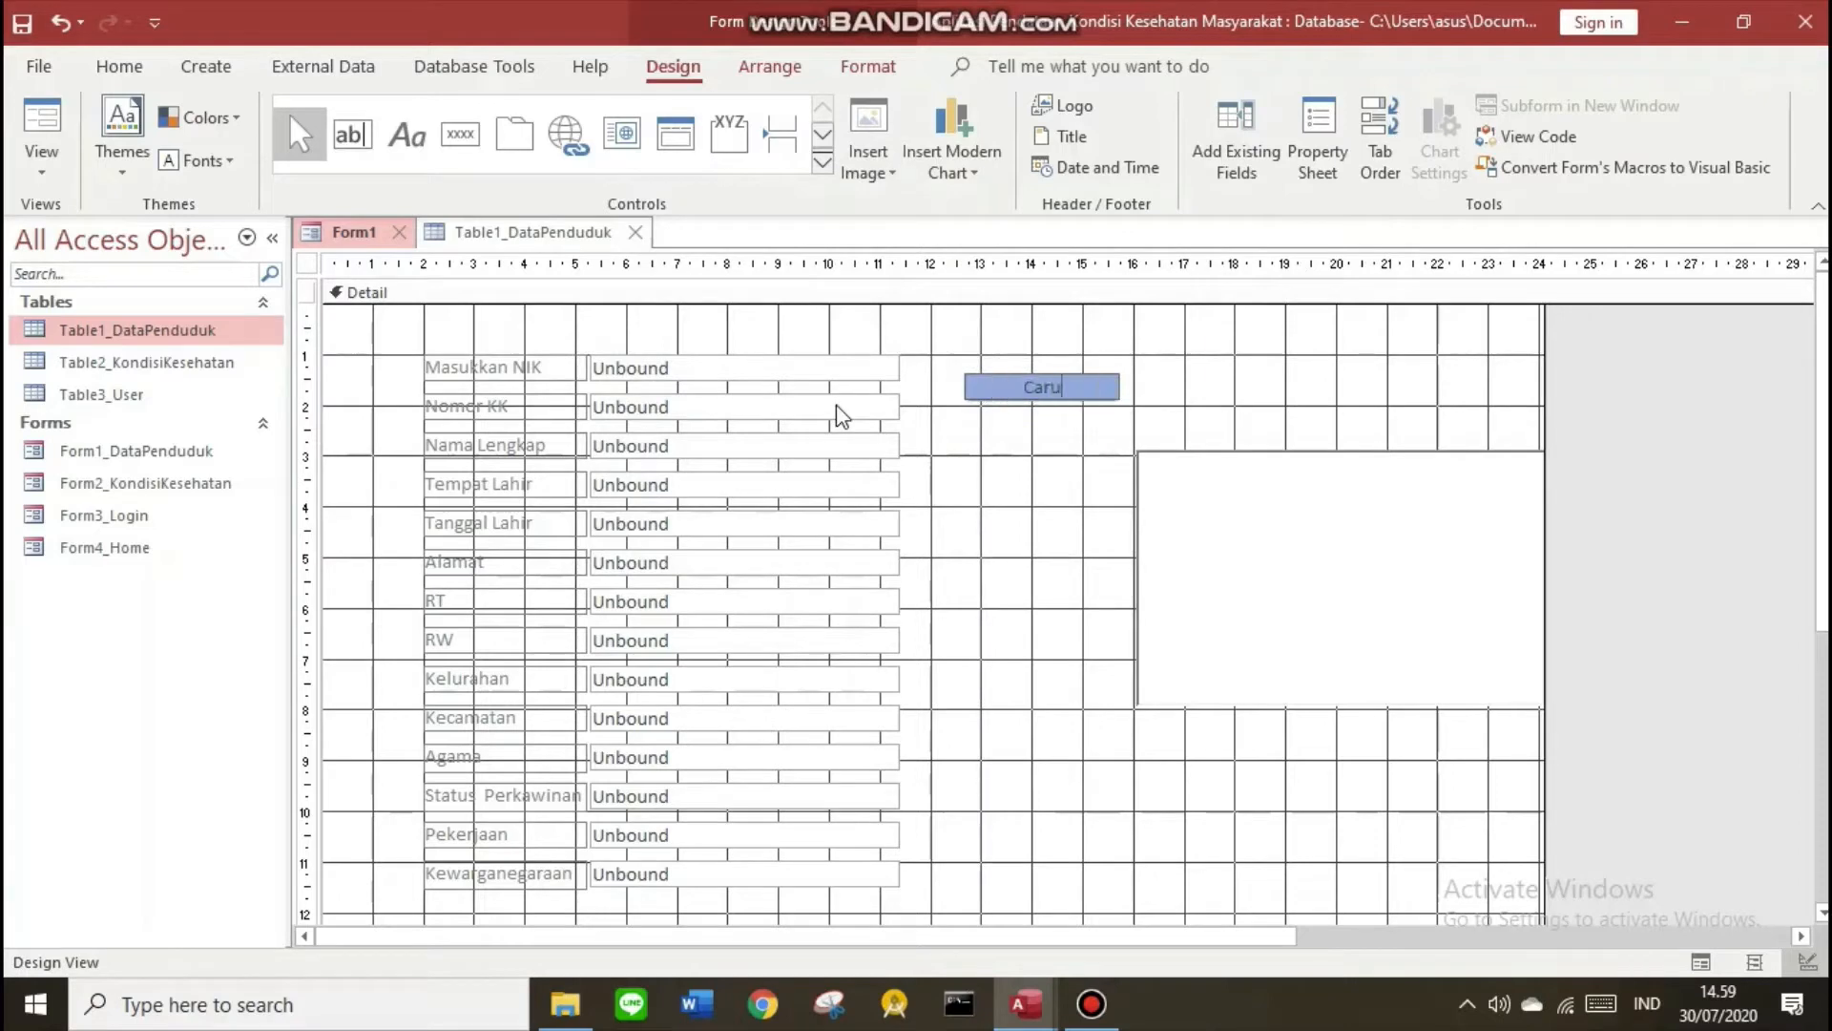
pyautogui.write('=')
pyautogui.press('BackSpace')
pyautogui.press('BackSpace')
pyautogui.write('i')
pyautogui.click(961, 376)
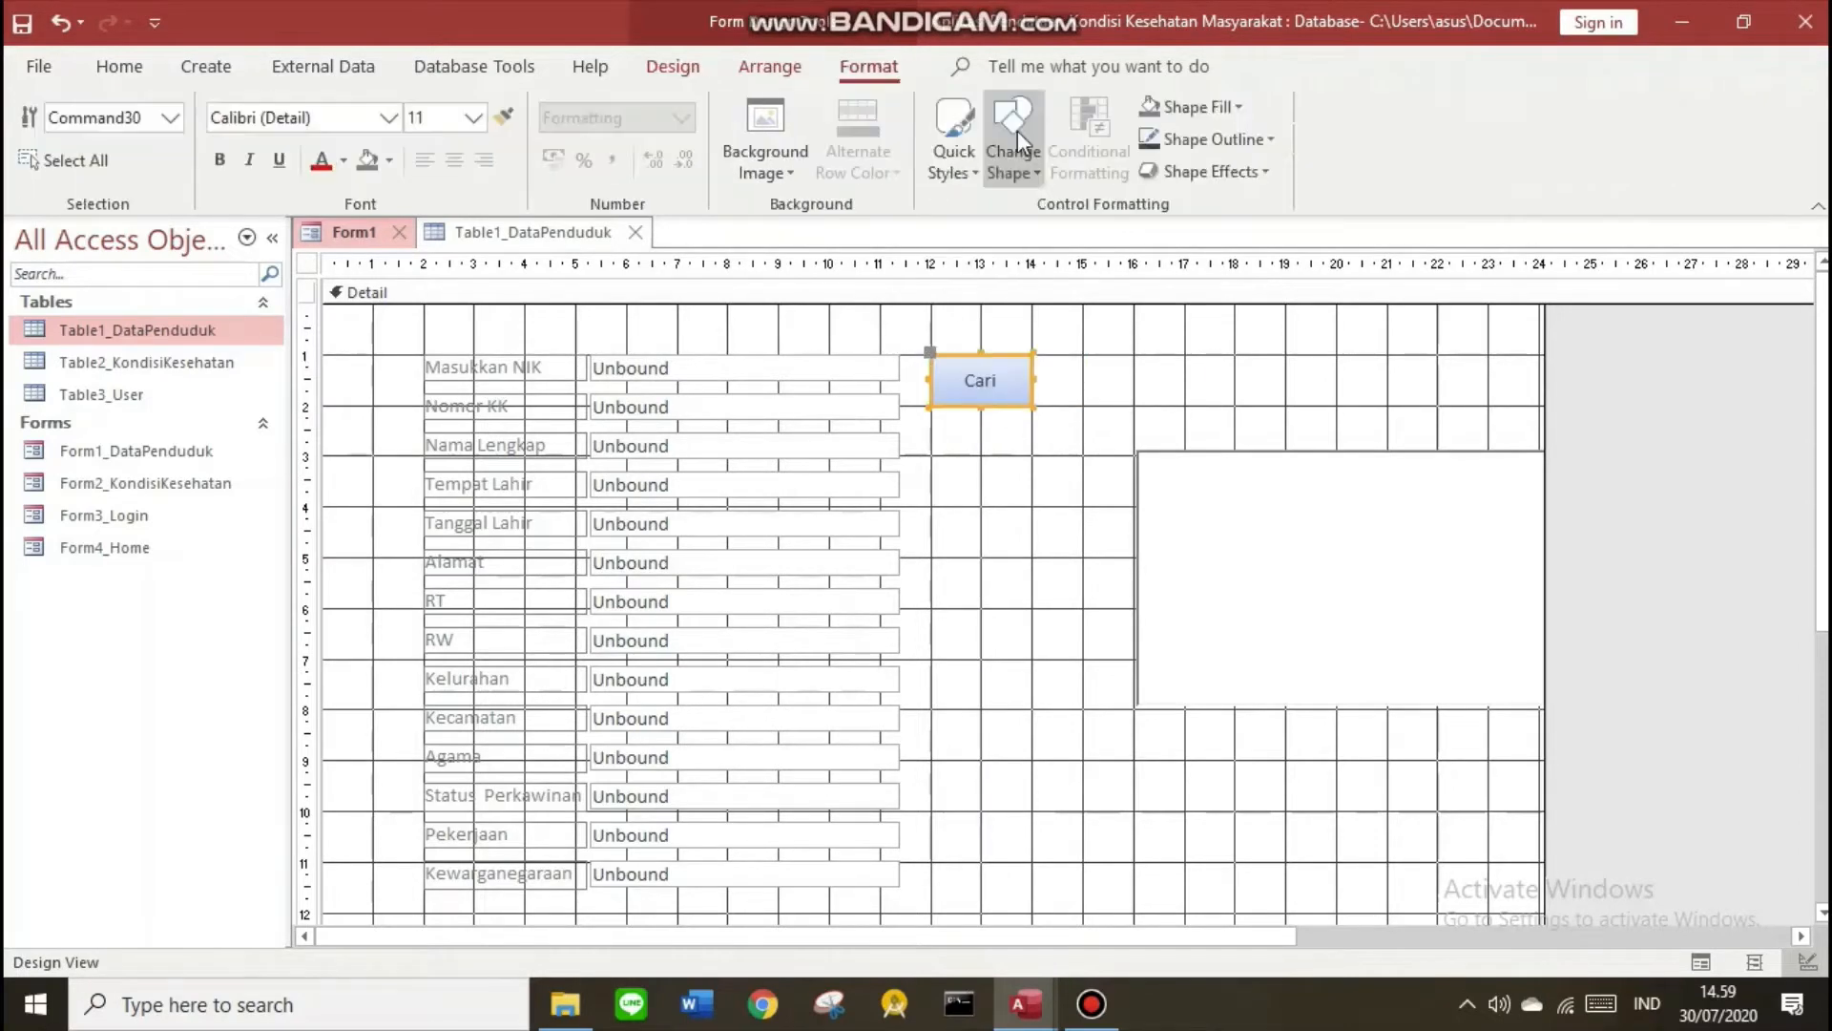
# Make the label text white and give the Detail section a rose background
pyautogui.click(343, 160)
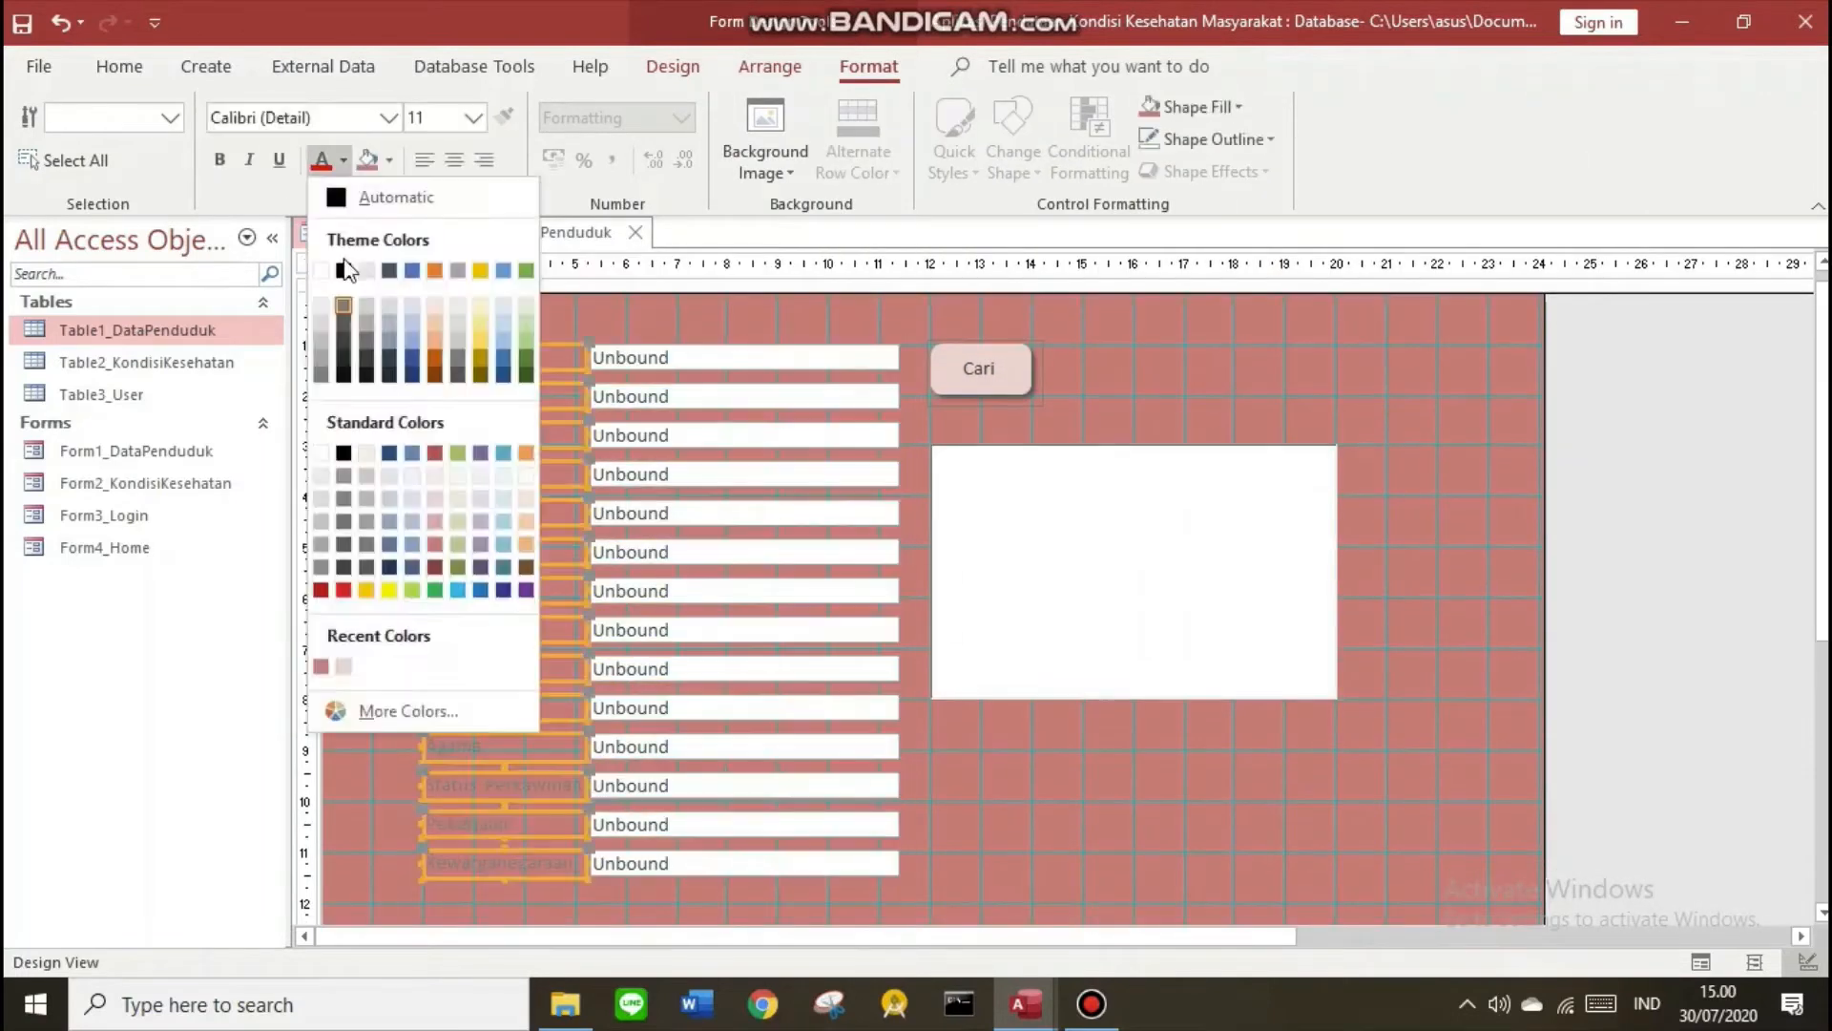
pyautogui.click(321, 270)
pyautogui.click(479, 311)
pyautogui.rightClick(326, 235)
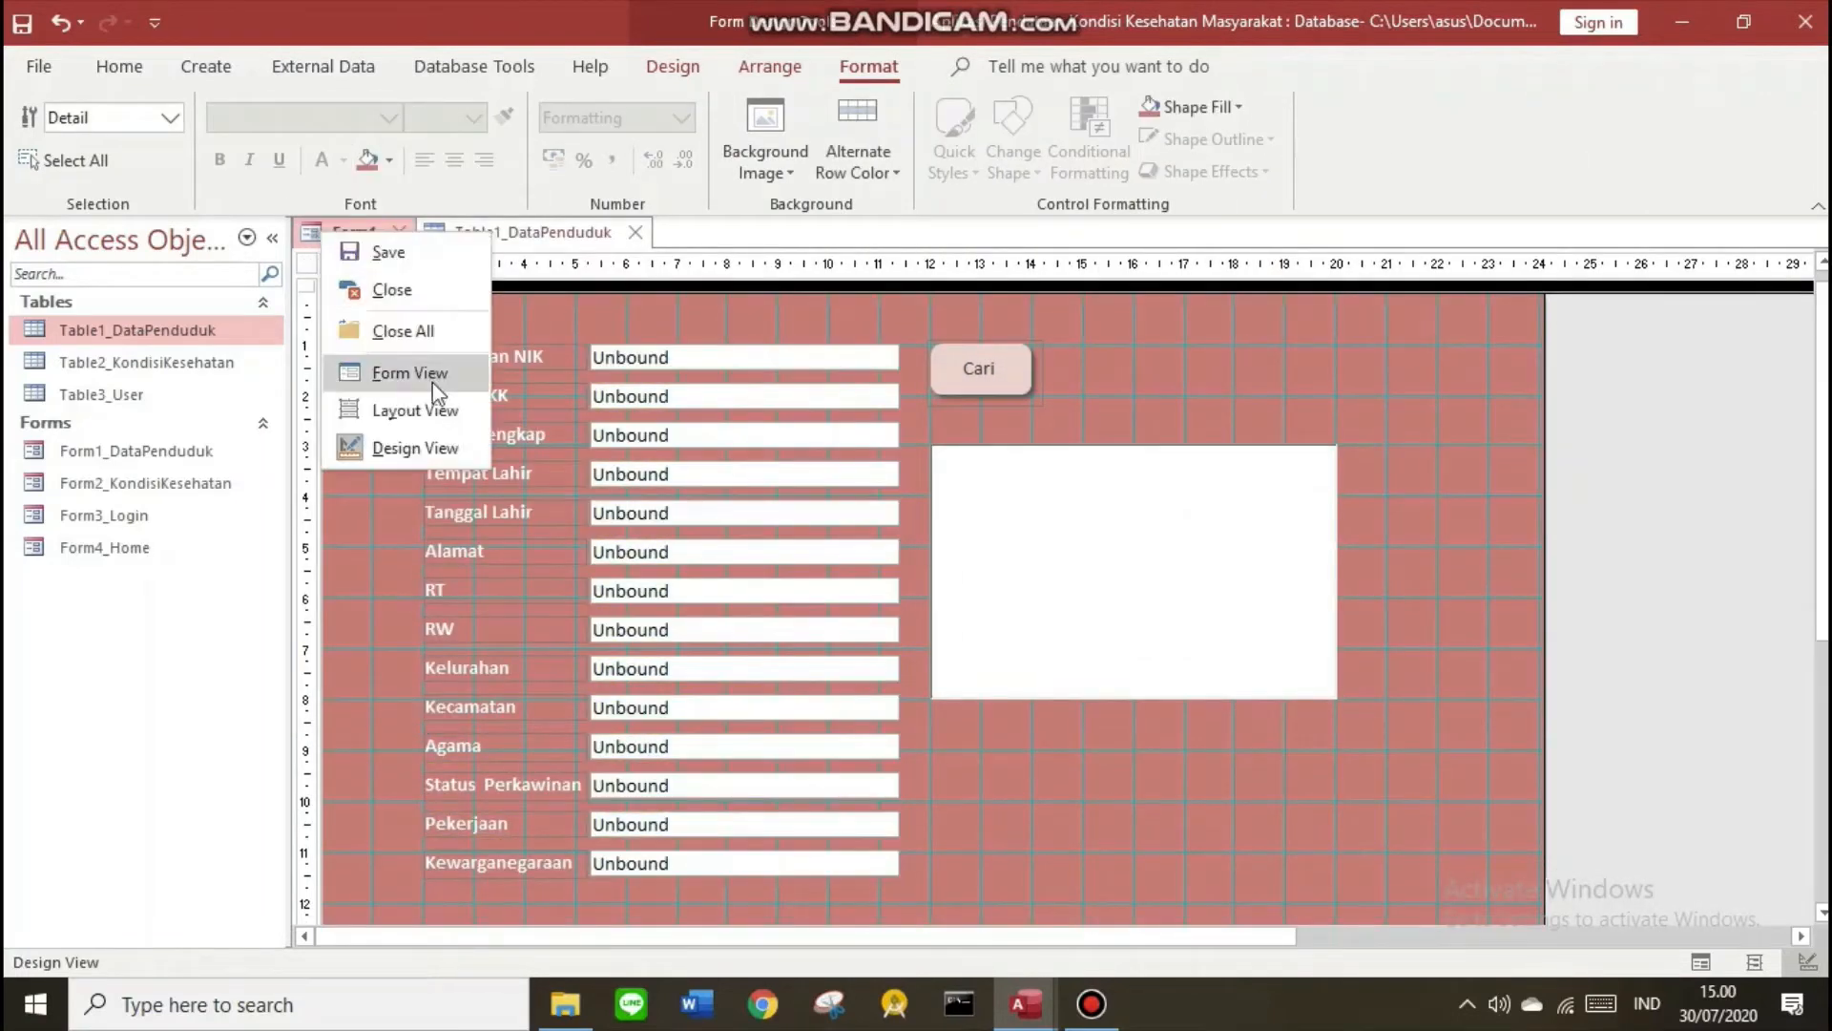
# Test a Cari search for NIK 123456 in Form View, then return Form1 to Design View
pyautogui.click(432, 382)
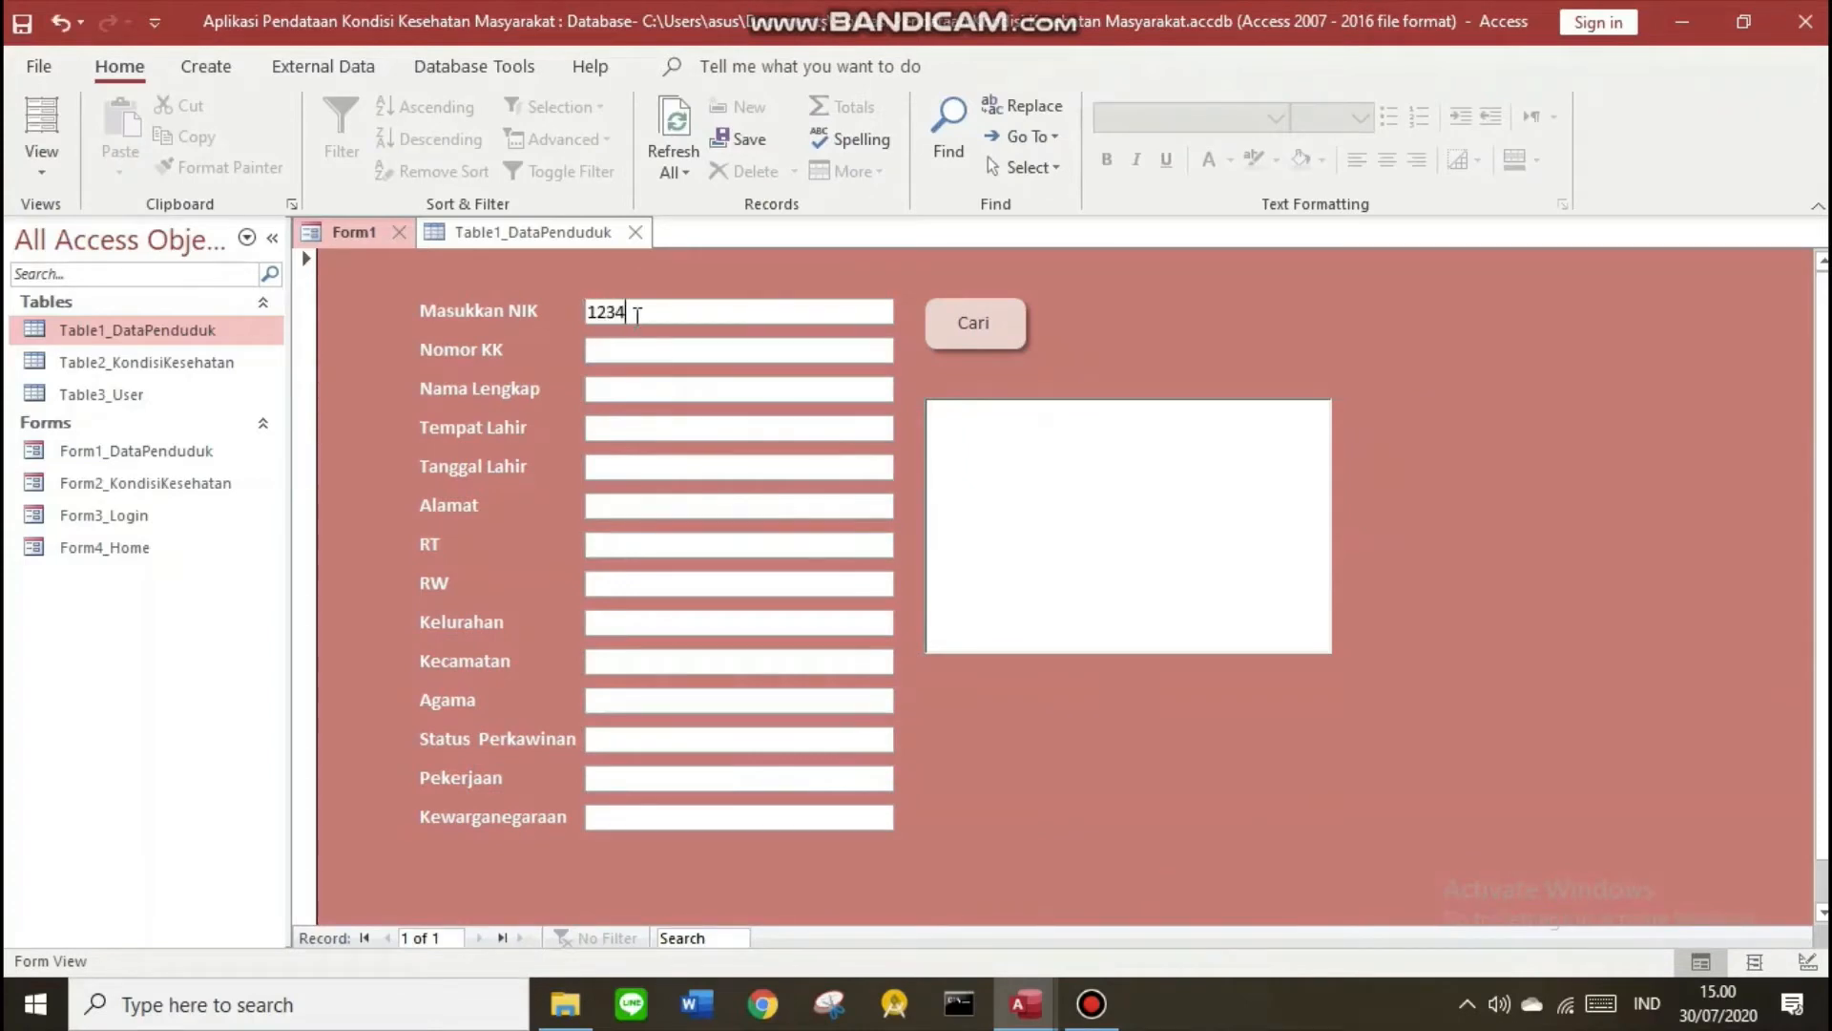
pyautogui.write('123456')
pyautogui.click(976, 331)
pyautogui.click(597, 354)
pyautogui.click(945, 560)
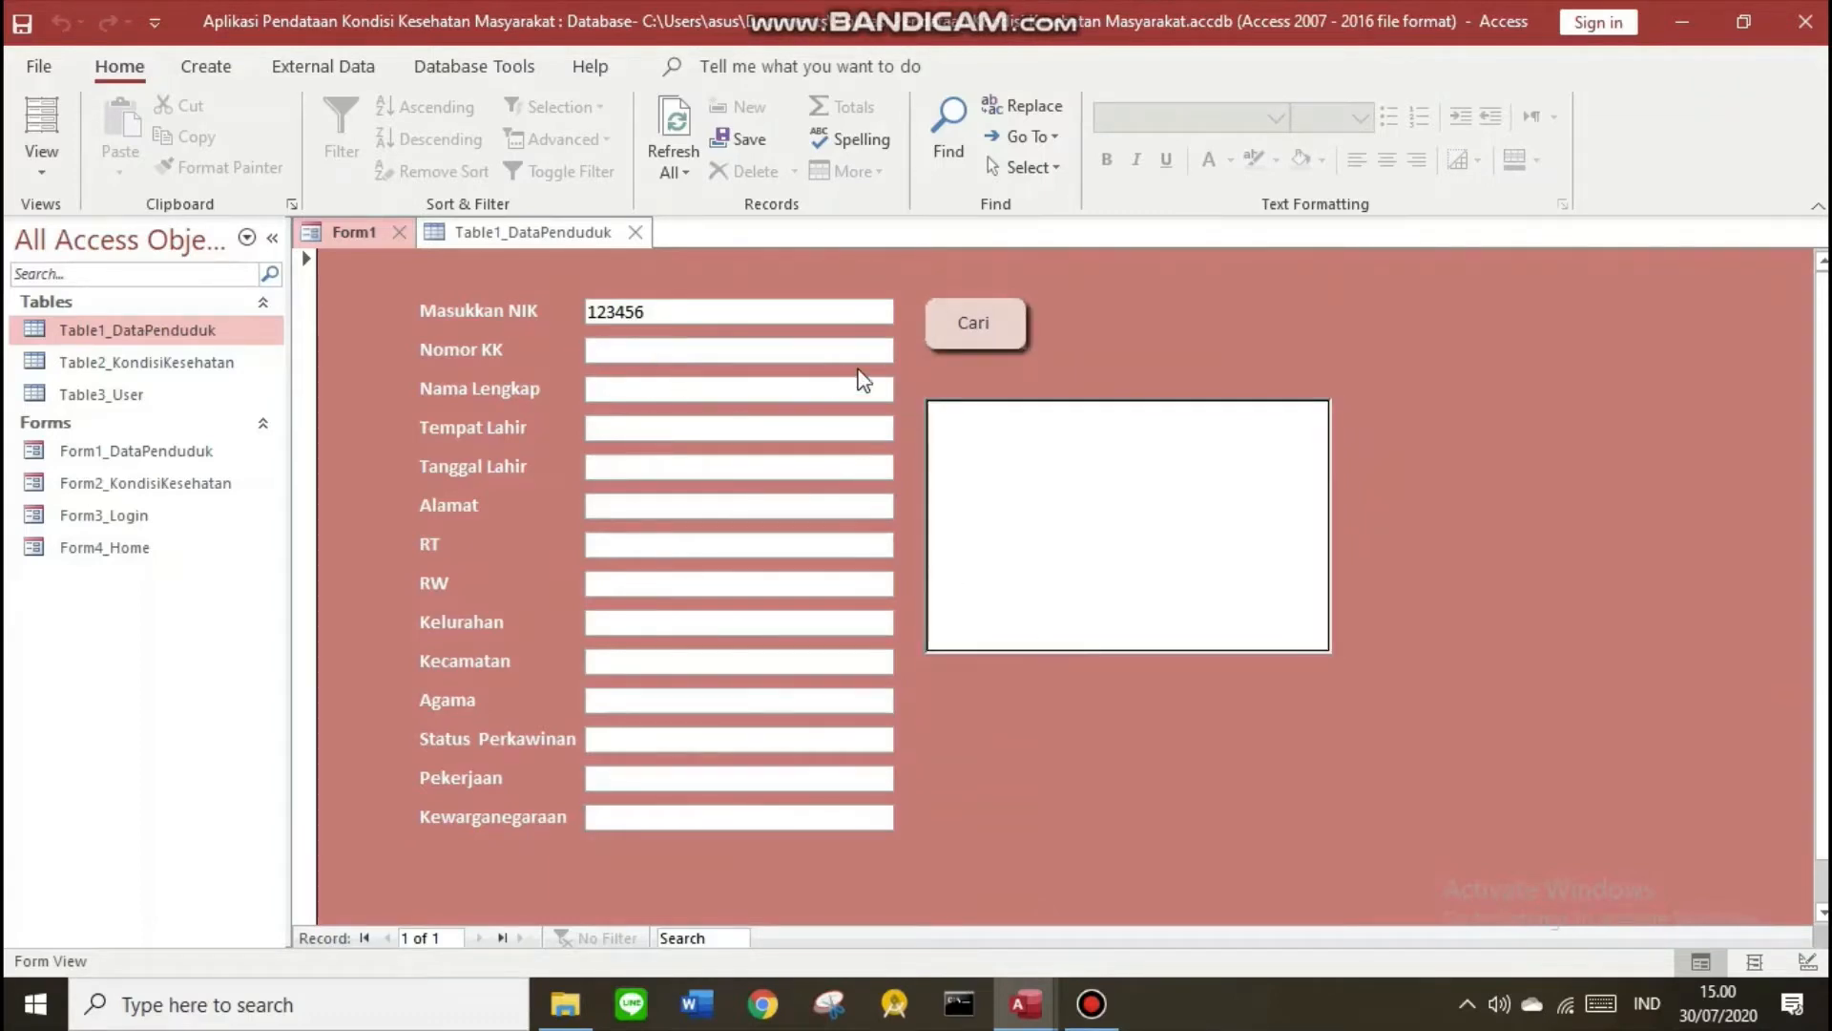
pyautogui.rightClick(381, 239)
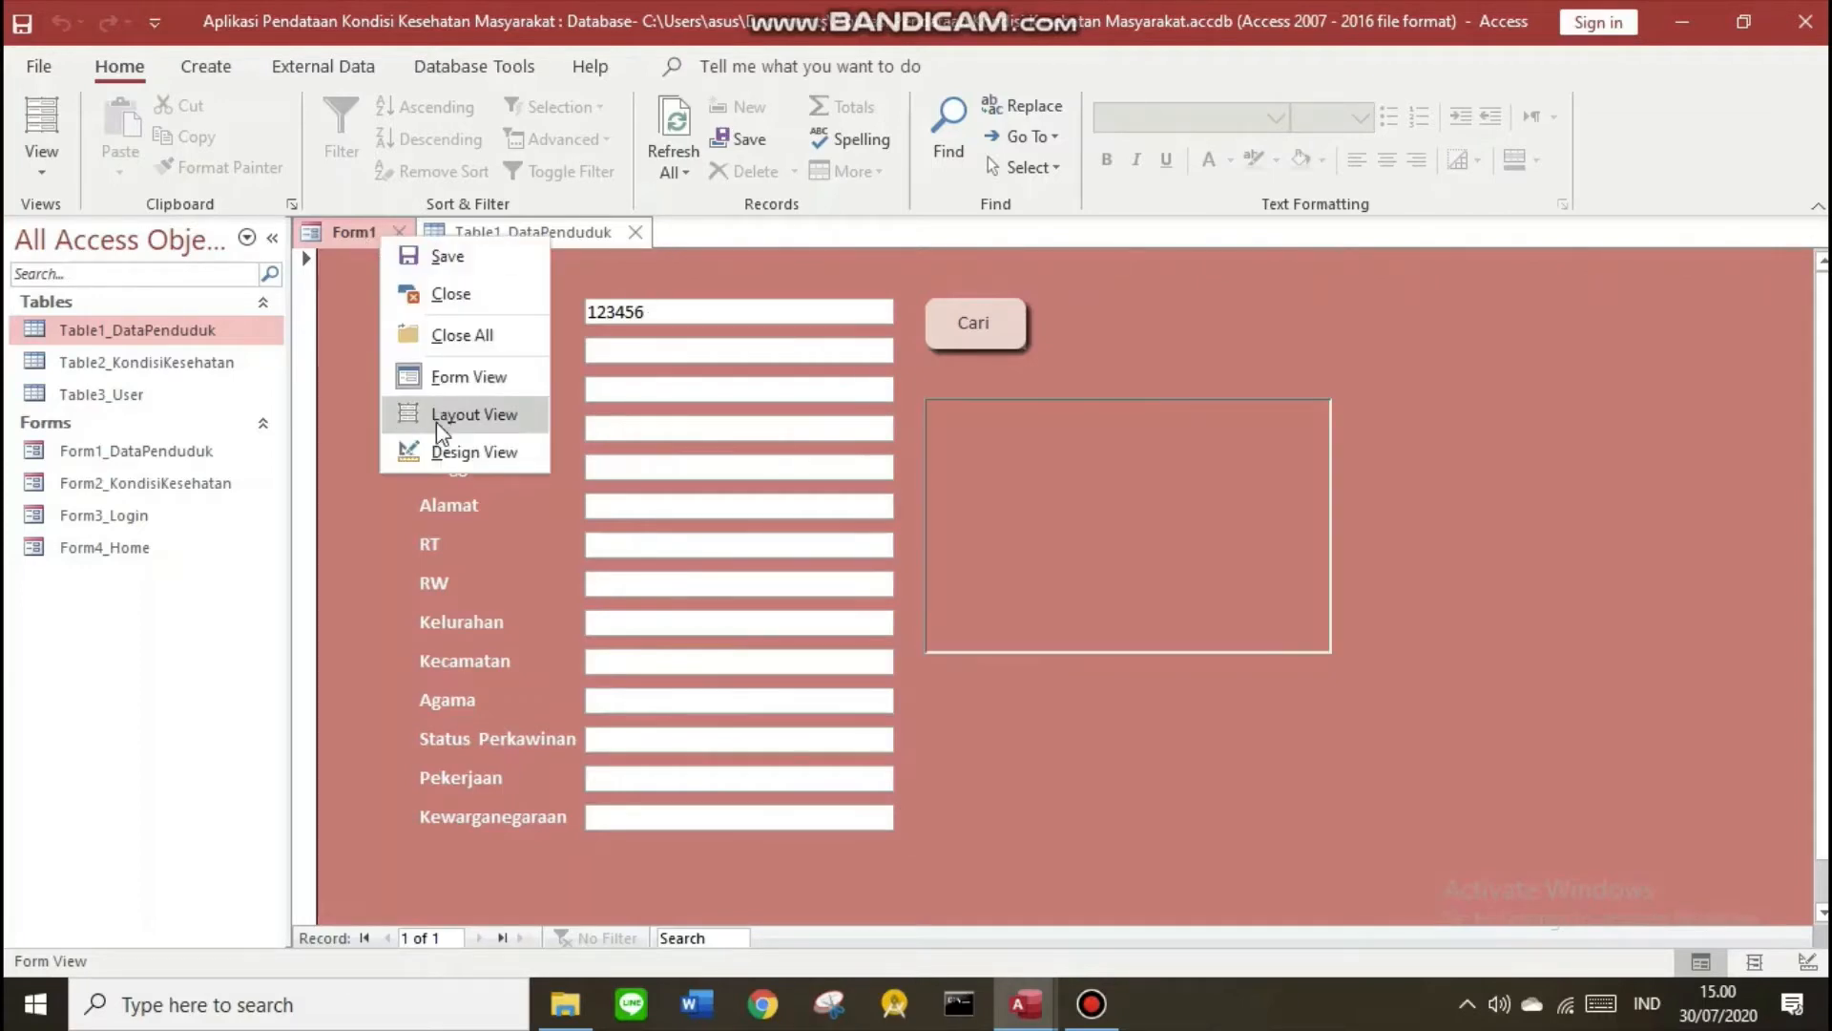
pyautogui.click(420, 451)
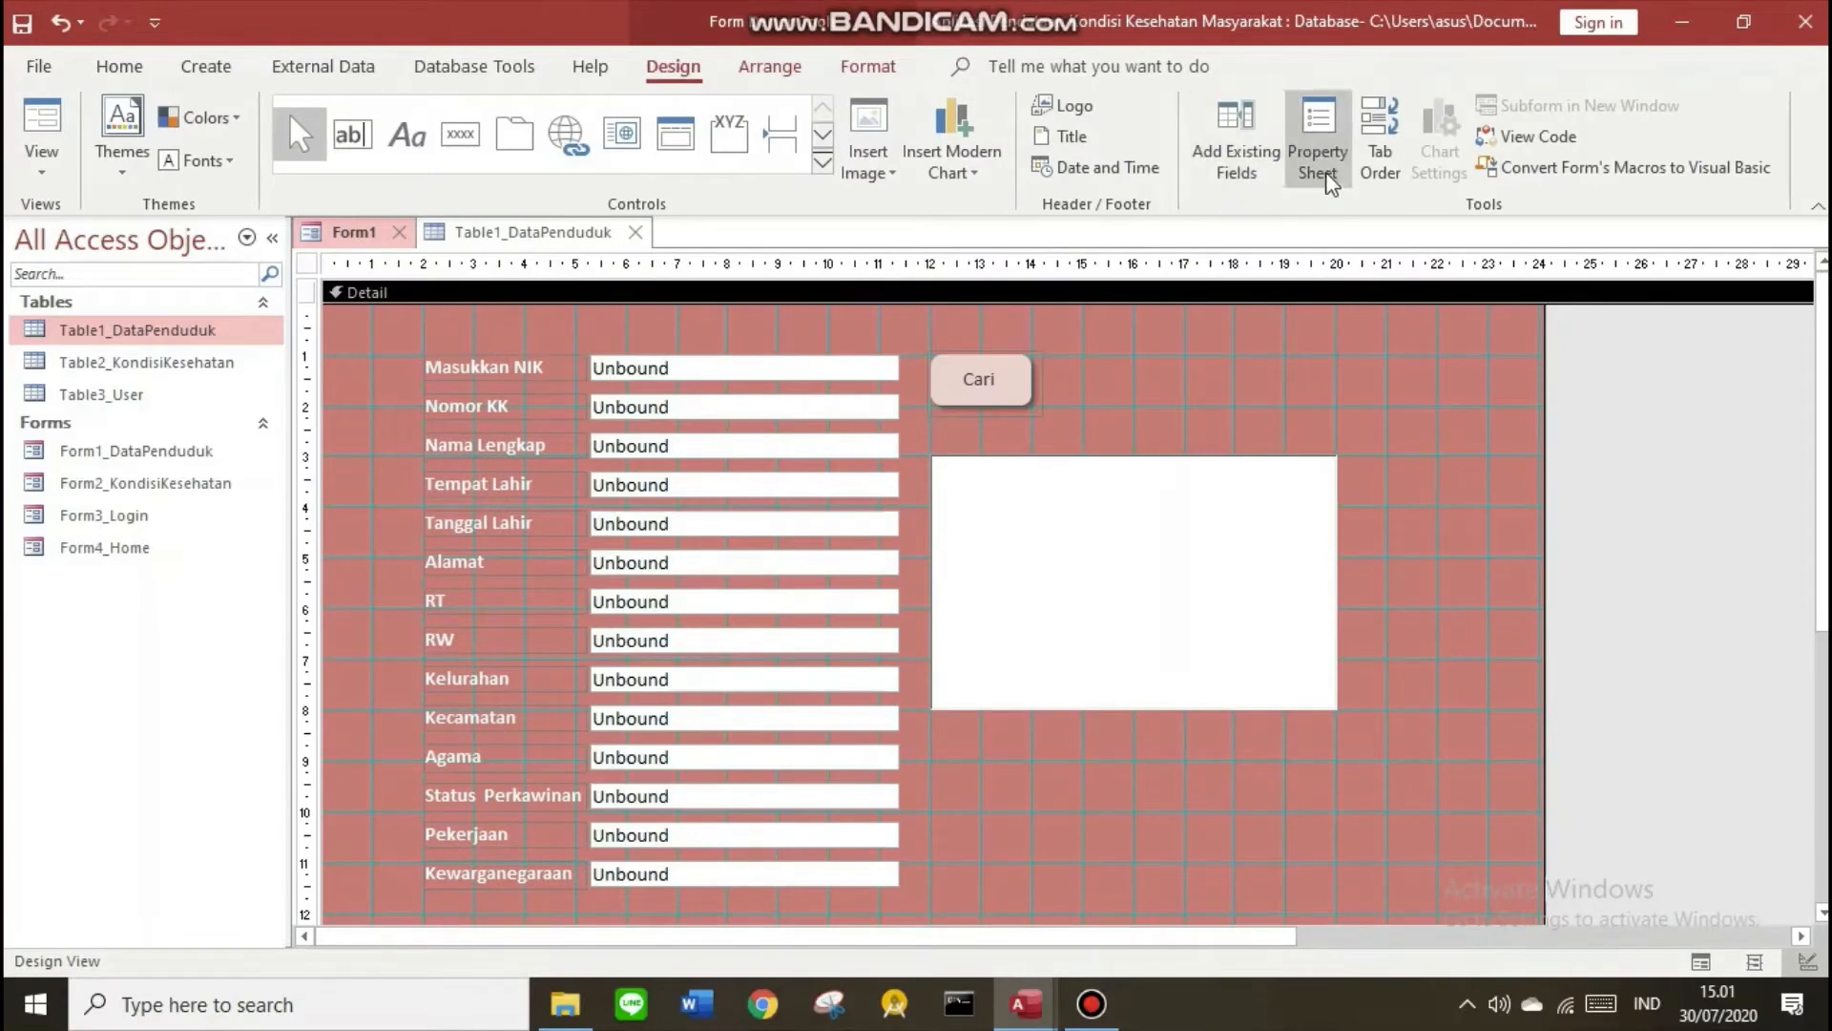
# In the Property Sheet, rename the NIK and Nomor KK text boxes to Tnik and Tnokk
pyautogui.click(1317, 152)
pyautogui.click(825, 371)
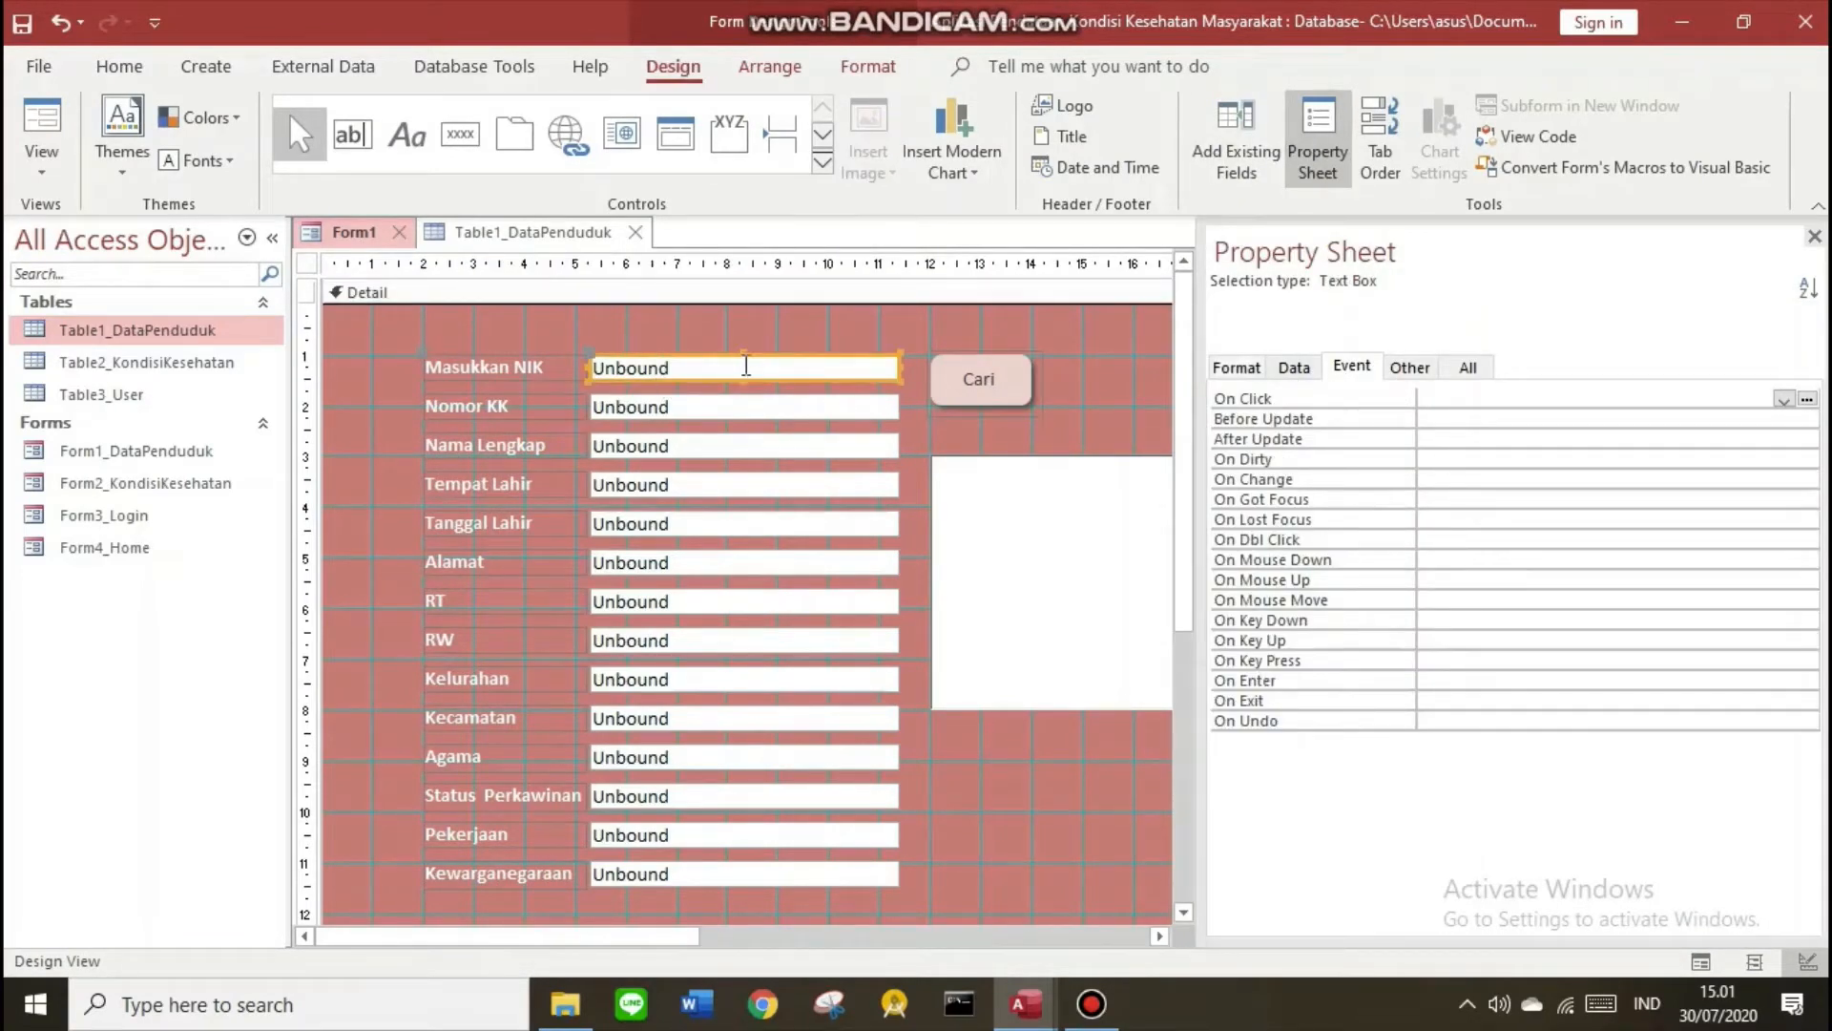
pyautogui.click(1409, 369)
pyautogui.click(1403, 404)
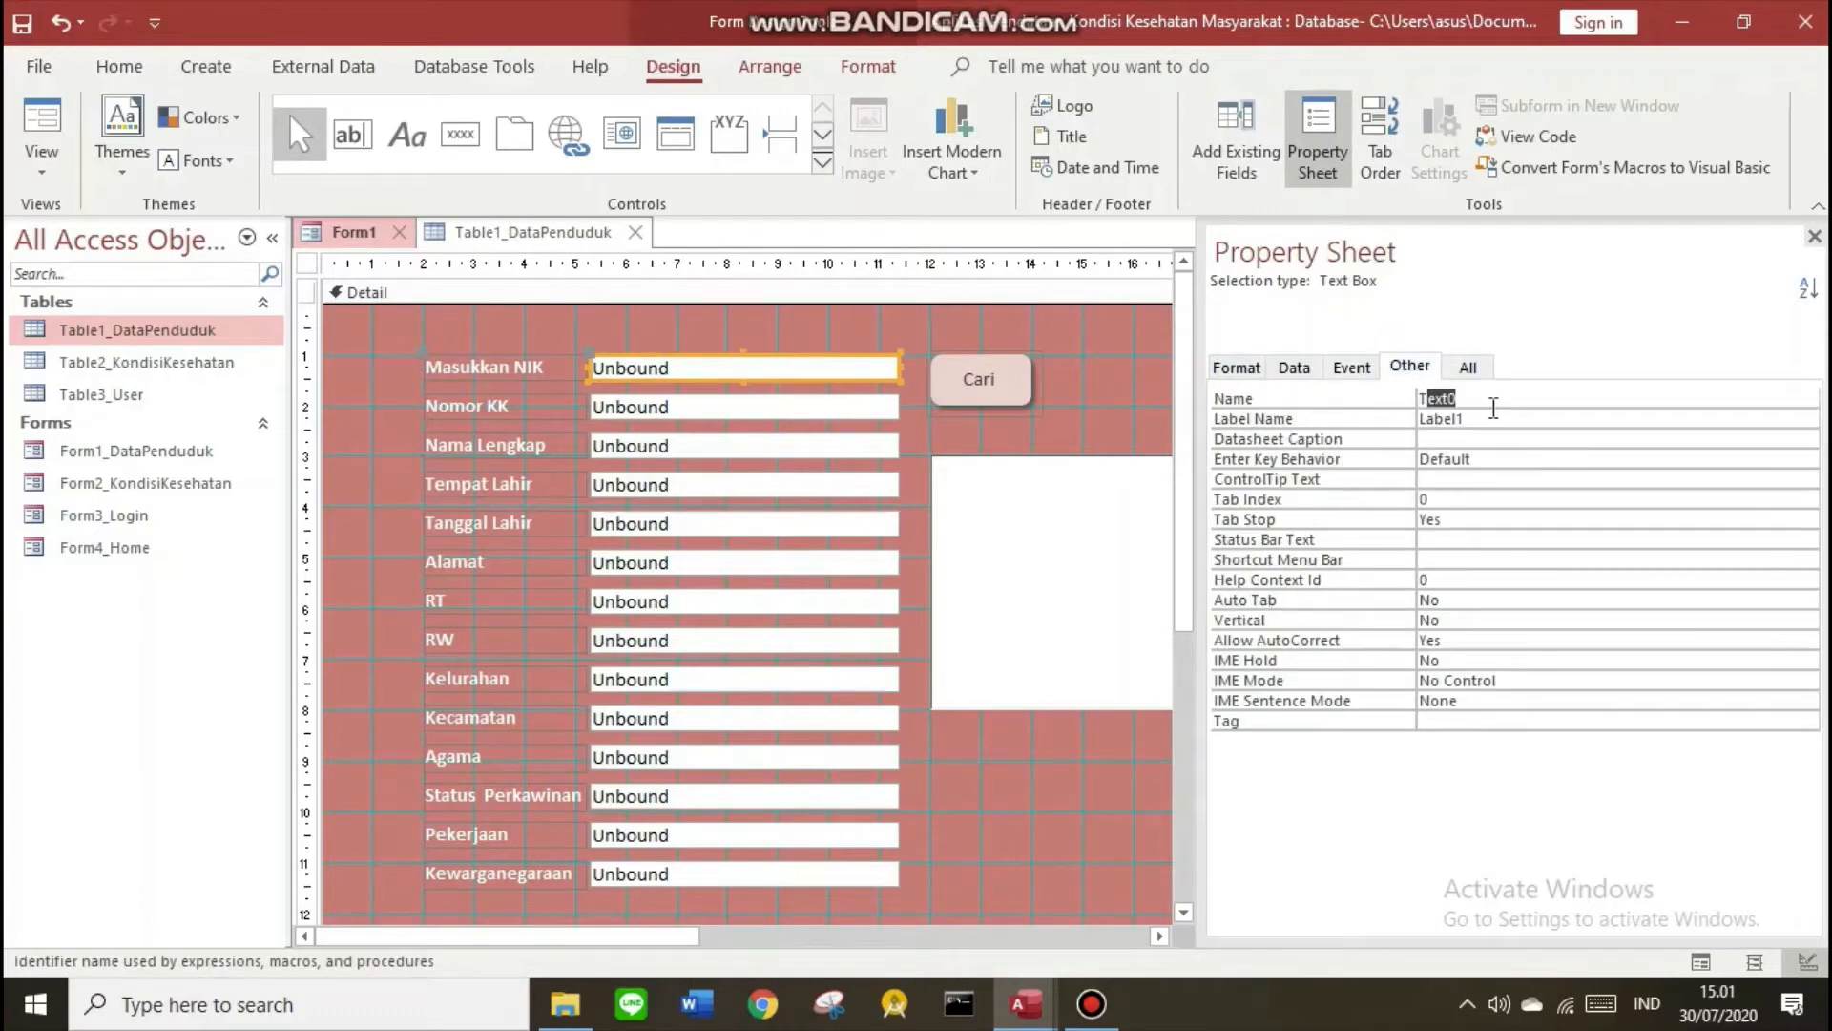
pyautogui.press('BackSpace')
pyautogui.click(707, 400)
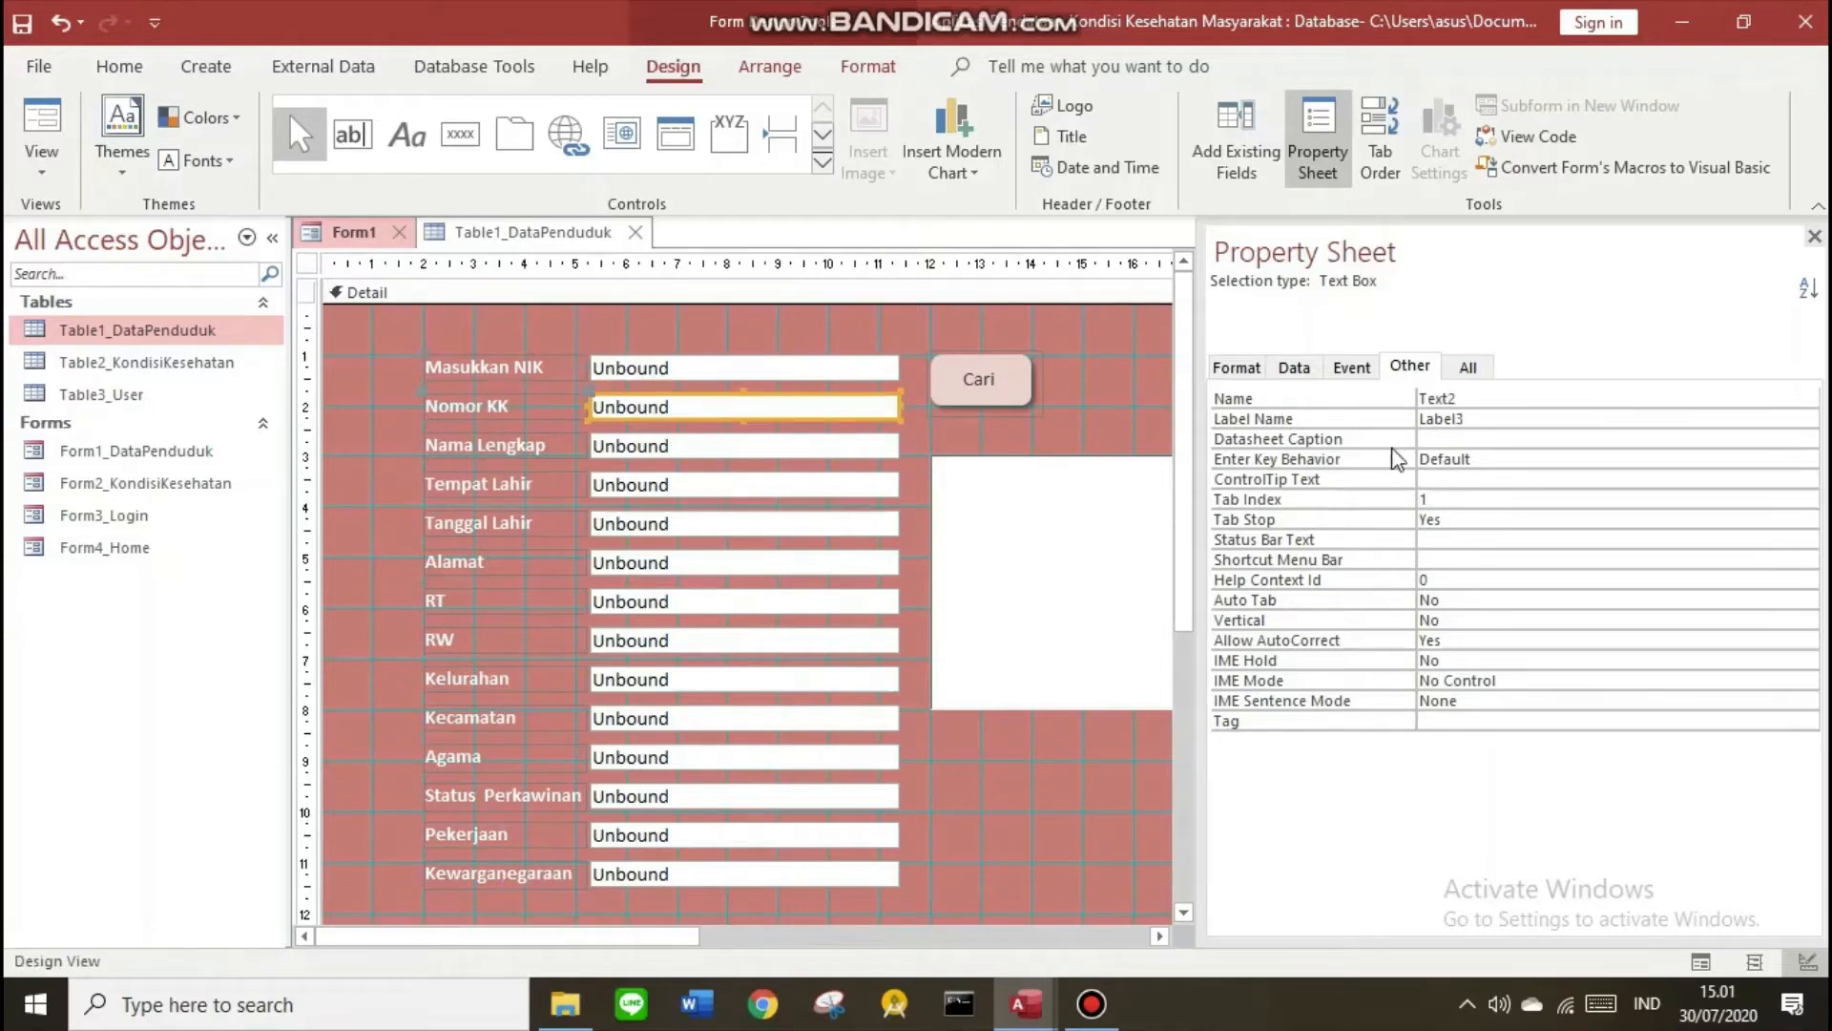
pyautogui.moveTo(1474, 399); pyautogui.dragTo(1431, 401)
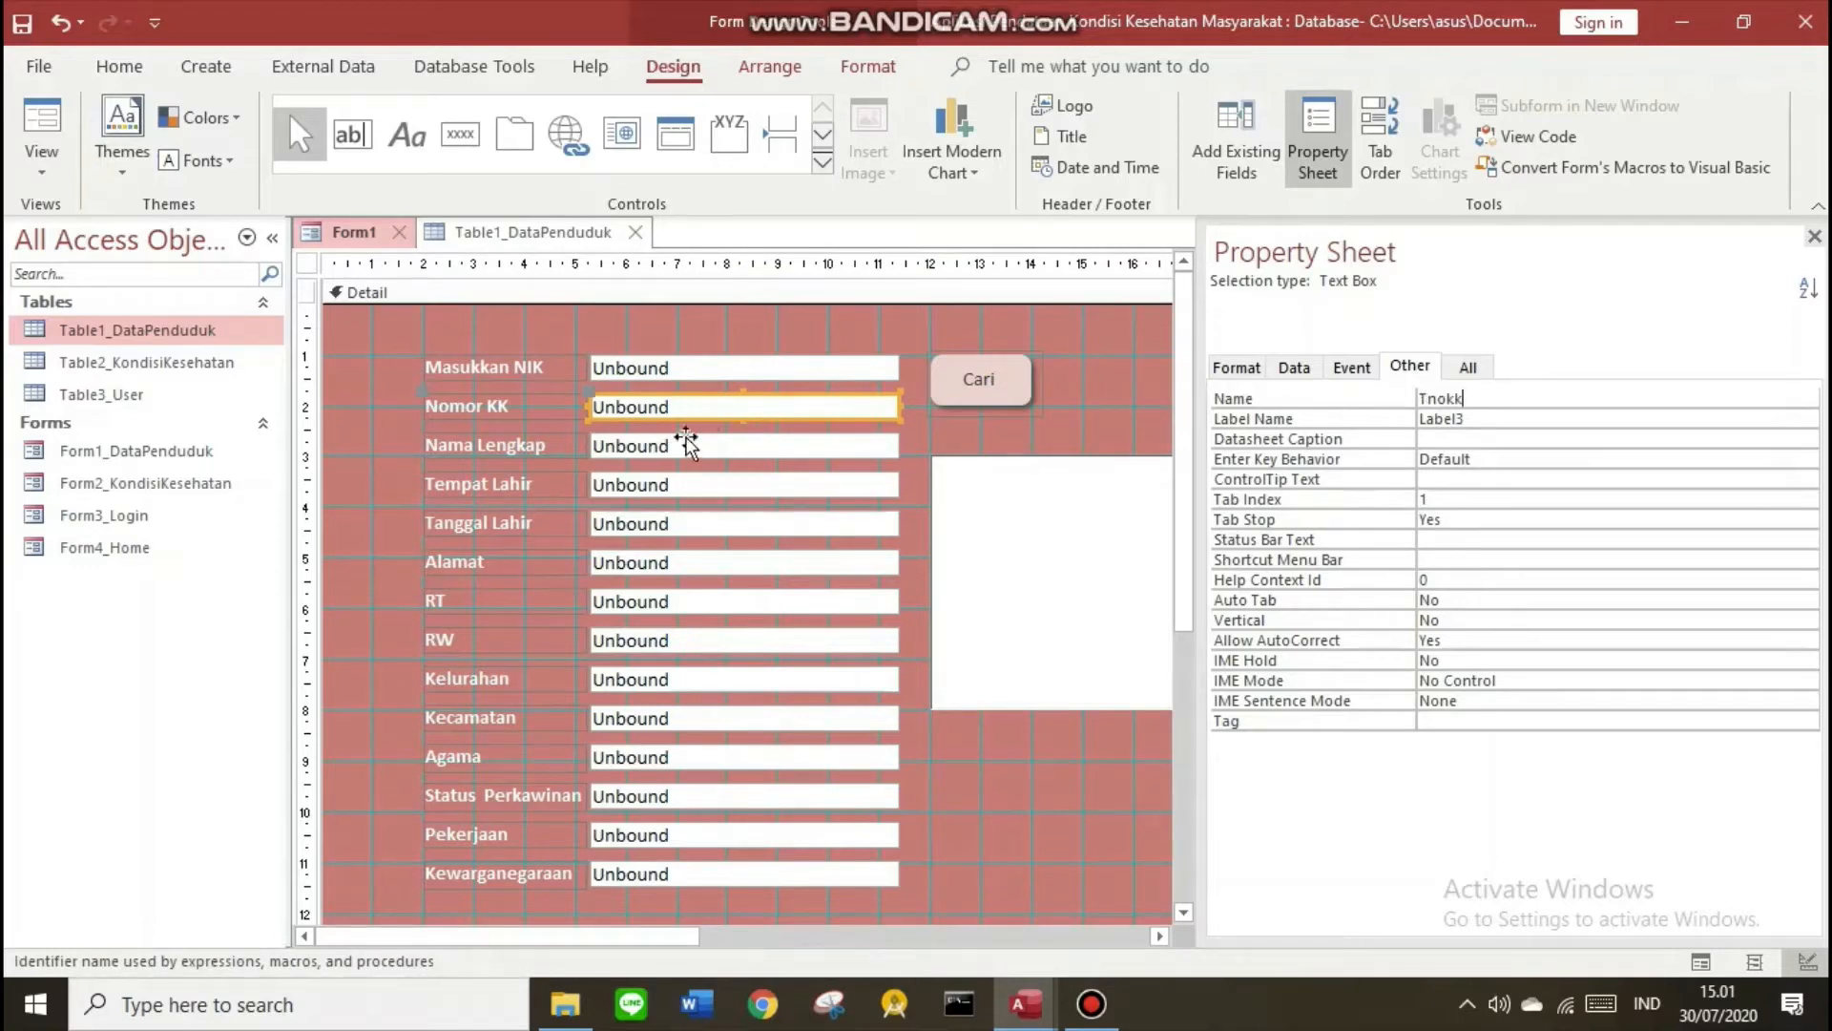
# Rename the Nama Lengkap text box to Tnama and edit the Tempat Lahir box's name
pyautogui.click(716, 446)
pyautogui.moveTo(1481, 399); pyautogui.dragTo(1439, 397)
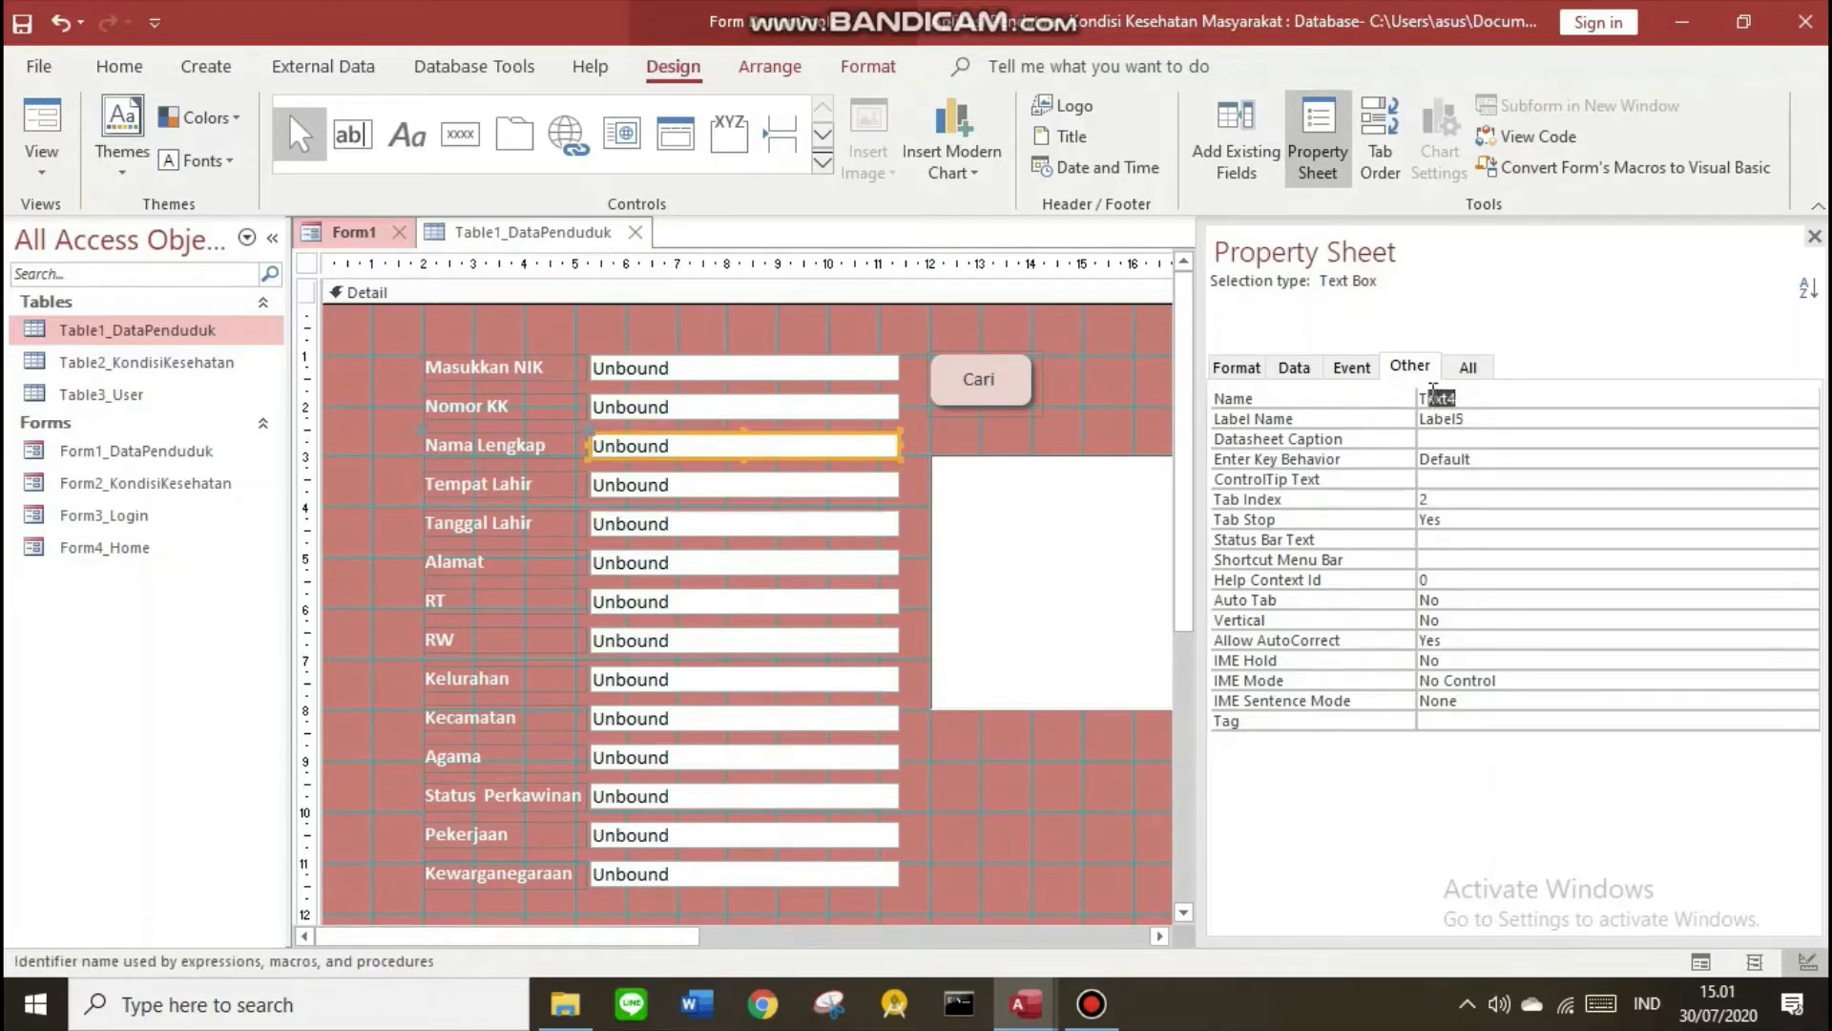
pyautogui.write('nama')
pyautogui.click(687, 487)
pyautogui.click(1462, 397)
pyautogui.moveTo(1463, 397); pyautogui.dragTo(1430, 397)
# Rename the remaining text boxes down to Kewarganegaraan with T-prefixed names such as Tkecamatan
pyautogui.click(725, 524)
pyautogui.click(725, 563)
pyautogui.click(725, 602)
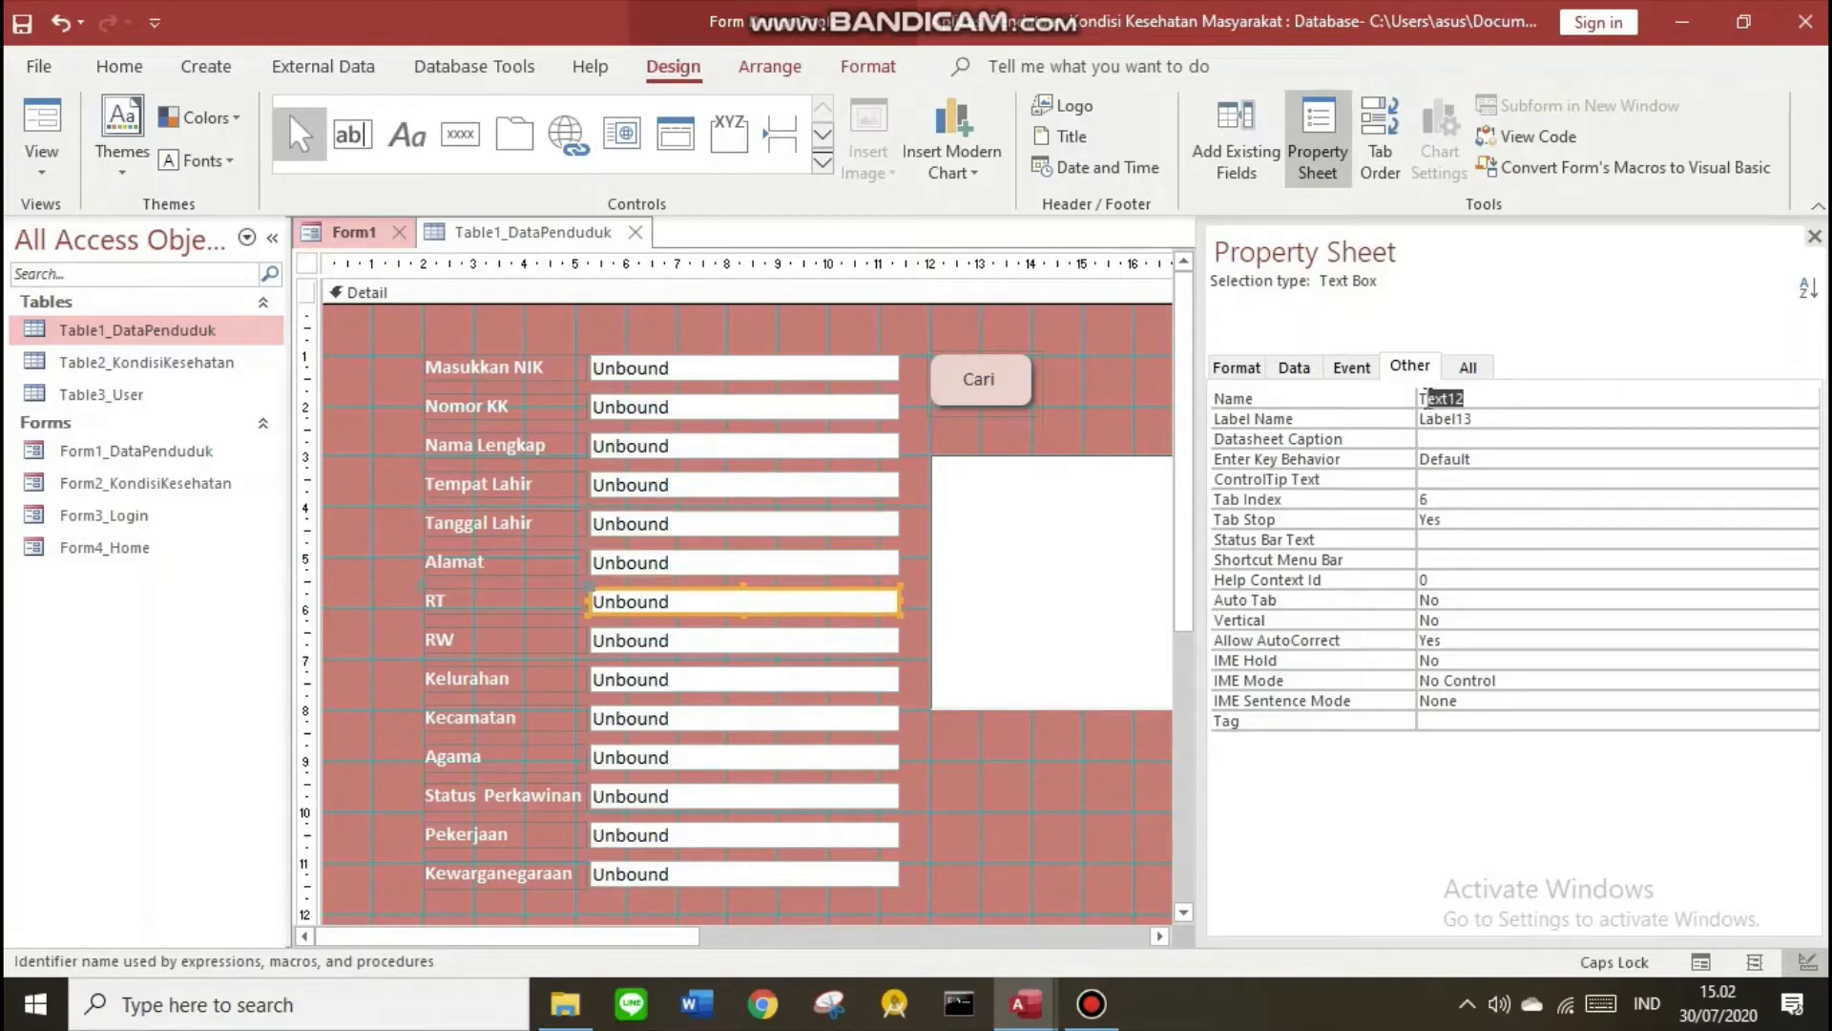
pyautogui.click(725, 640)
pyautogui.click(725, 680)
pyautogui.click(734, 719)
pyautogui.write('kecamatan')
pyautogui.click(734, 757)
pyautogui.click(734, 796)
pyautogui.click(735, 835)
pyautogui.click(735, 874)
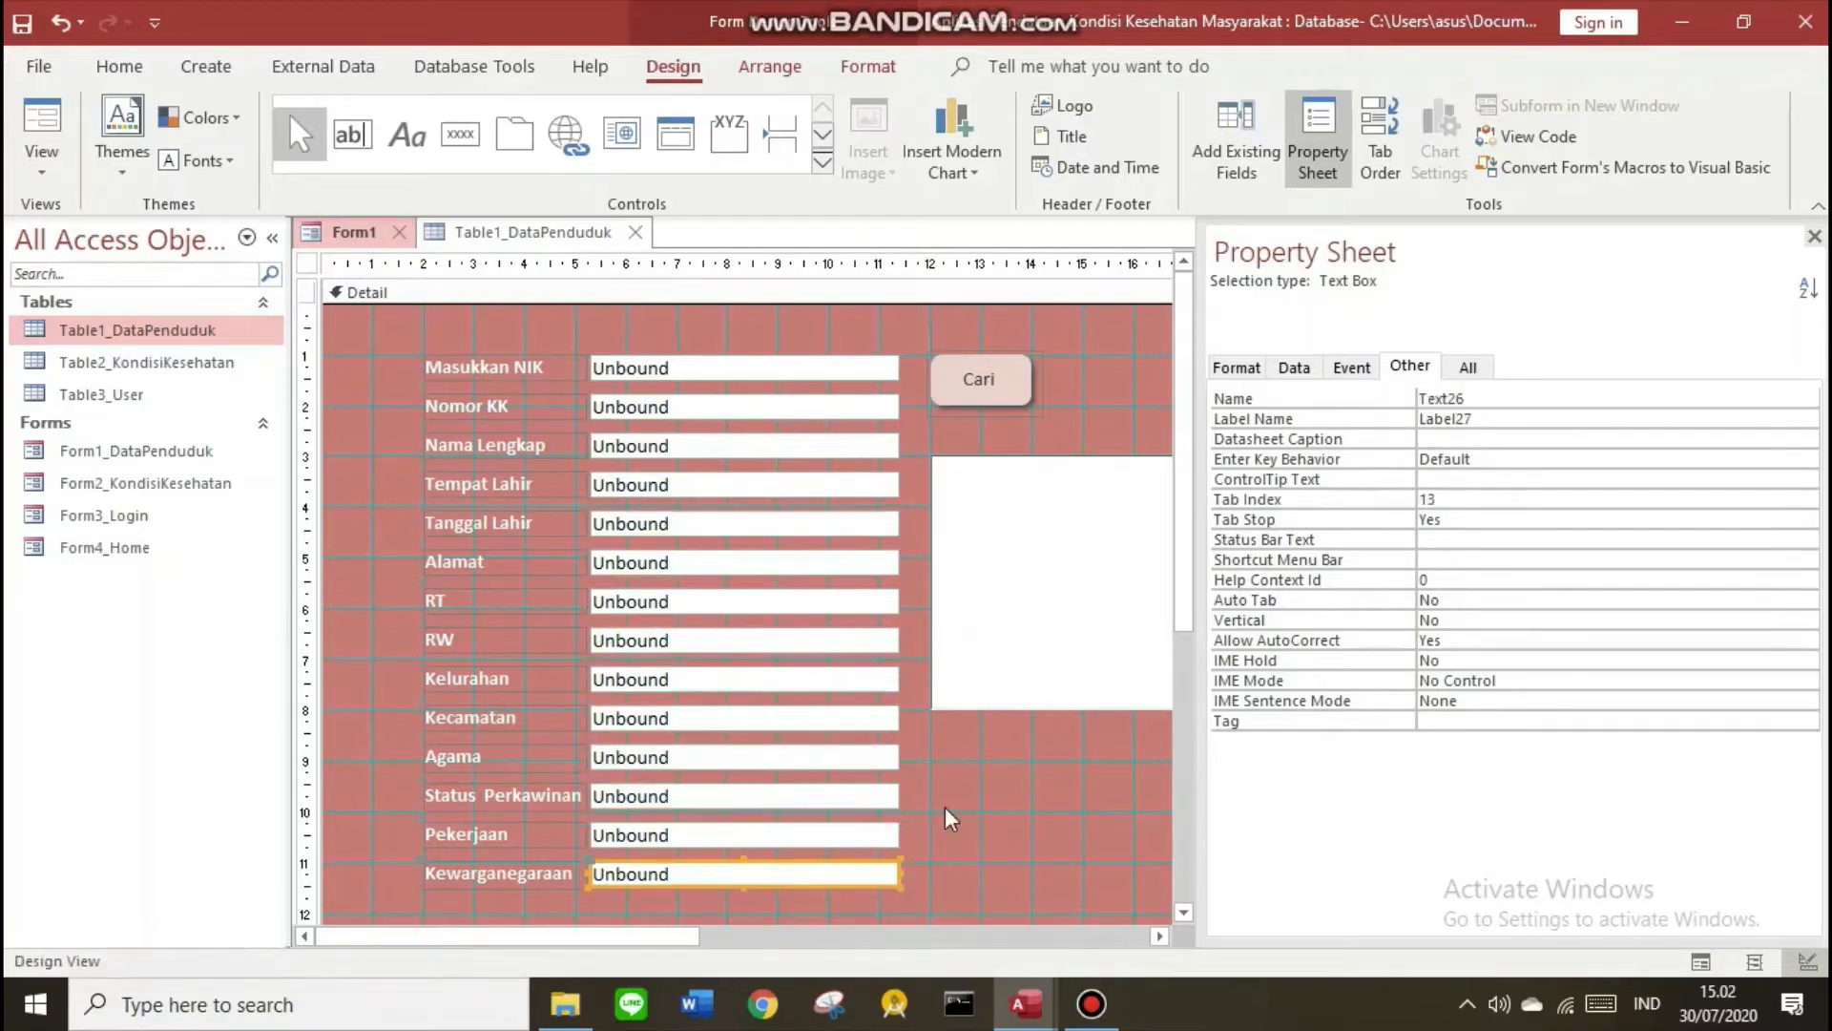
pyautogui.hscroll(3, 745, 668)
# Rename the photo frame's default name OLEBound28, then hide the Property Sheet
pyautogui.click(805, 376)
pyautogui.click(930, 582)
pyautogui.moveTo(1507, 397); pyautogui.dragTo(1428, 396)
pyautogui.press('F4')
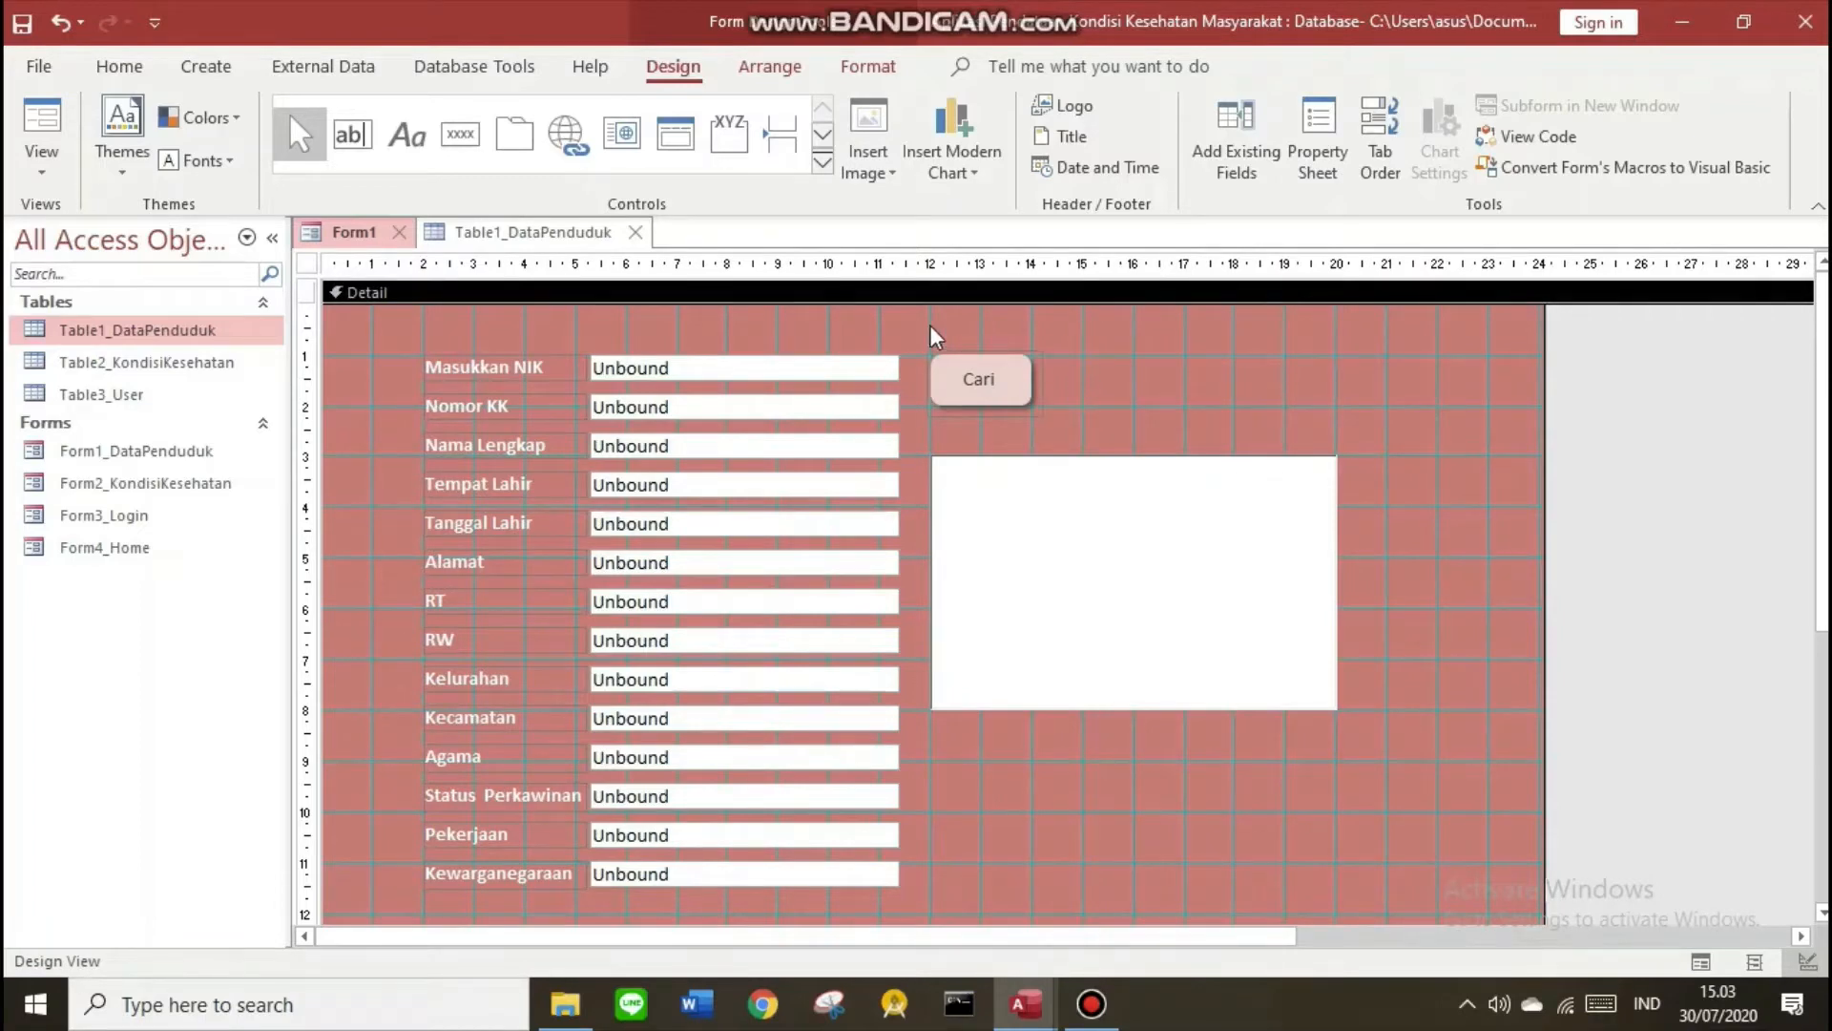
# Choose Code Builder for the Cari button's On Click event in the Property Sheet
pyautogui.click(983, 391)
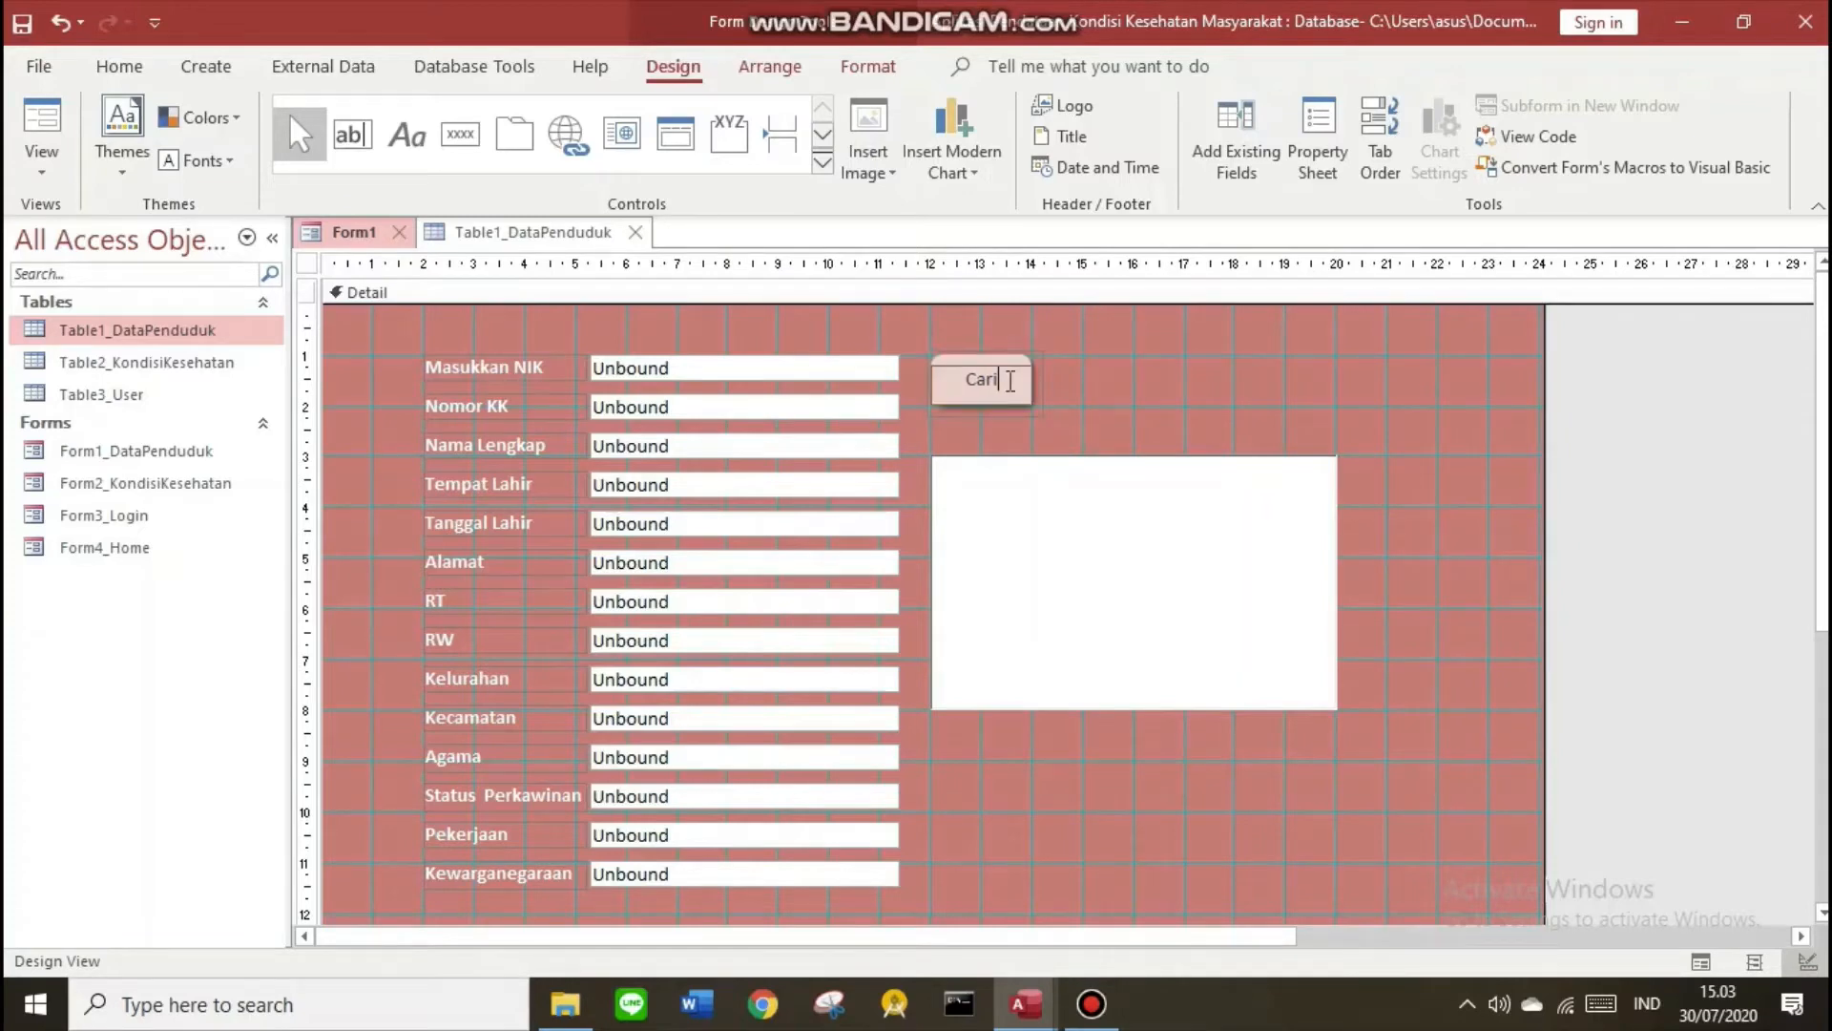
pyautogui.click(719, 412)
pyautogui.click(706, 465)
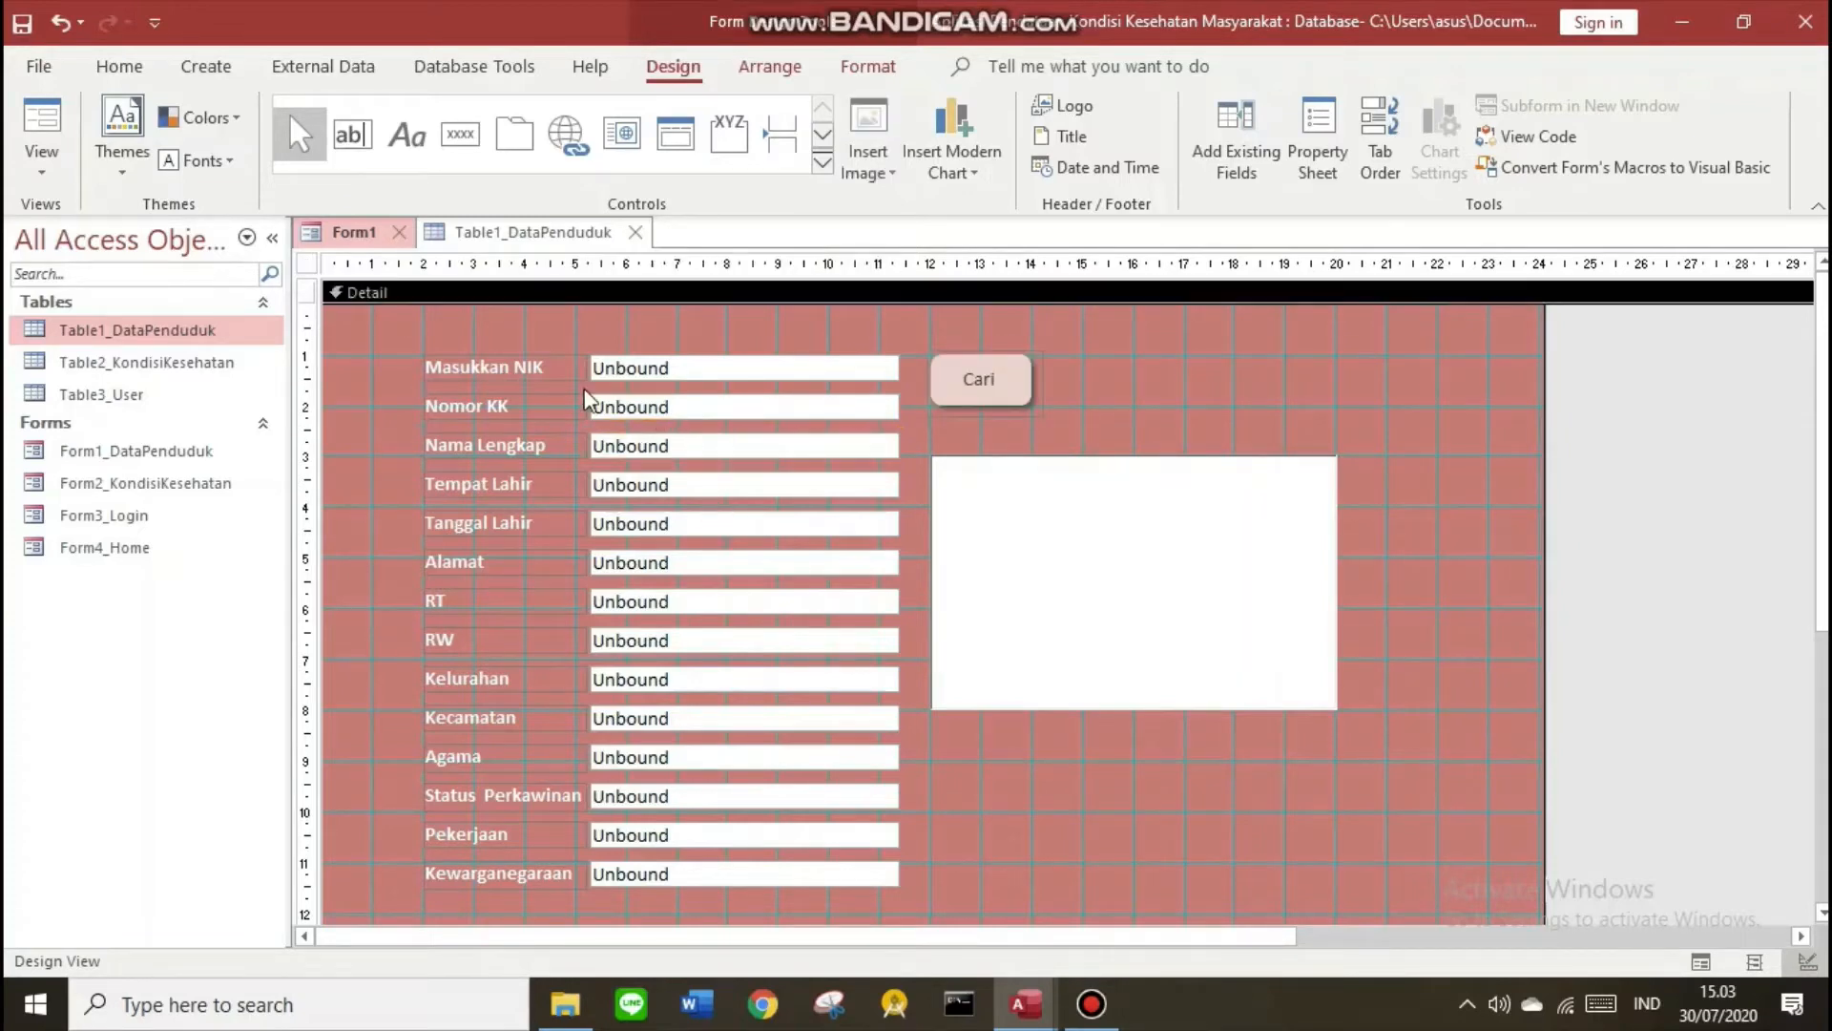
pyautogui.click(431, 482)
pyautogui.click(455, 532)
pyautogui.click(455, 582)
pyautogui.click(1011, 387)
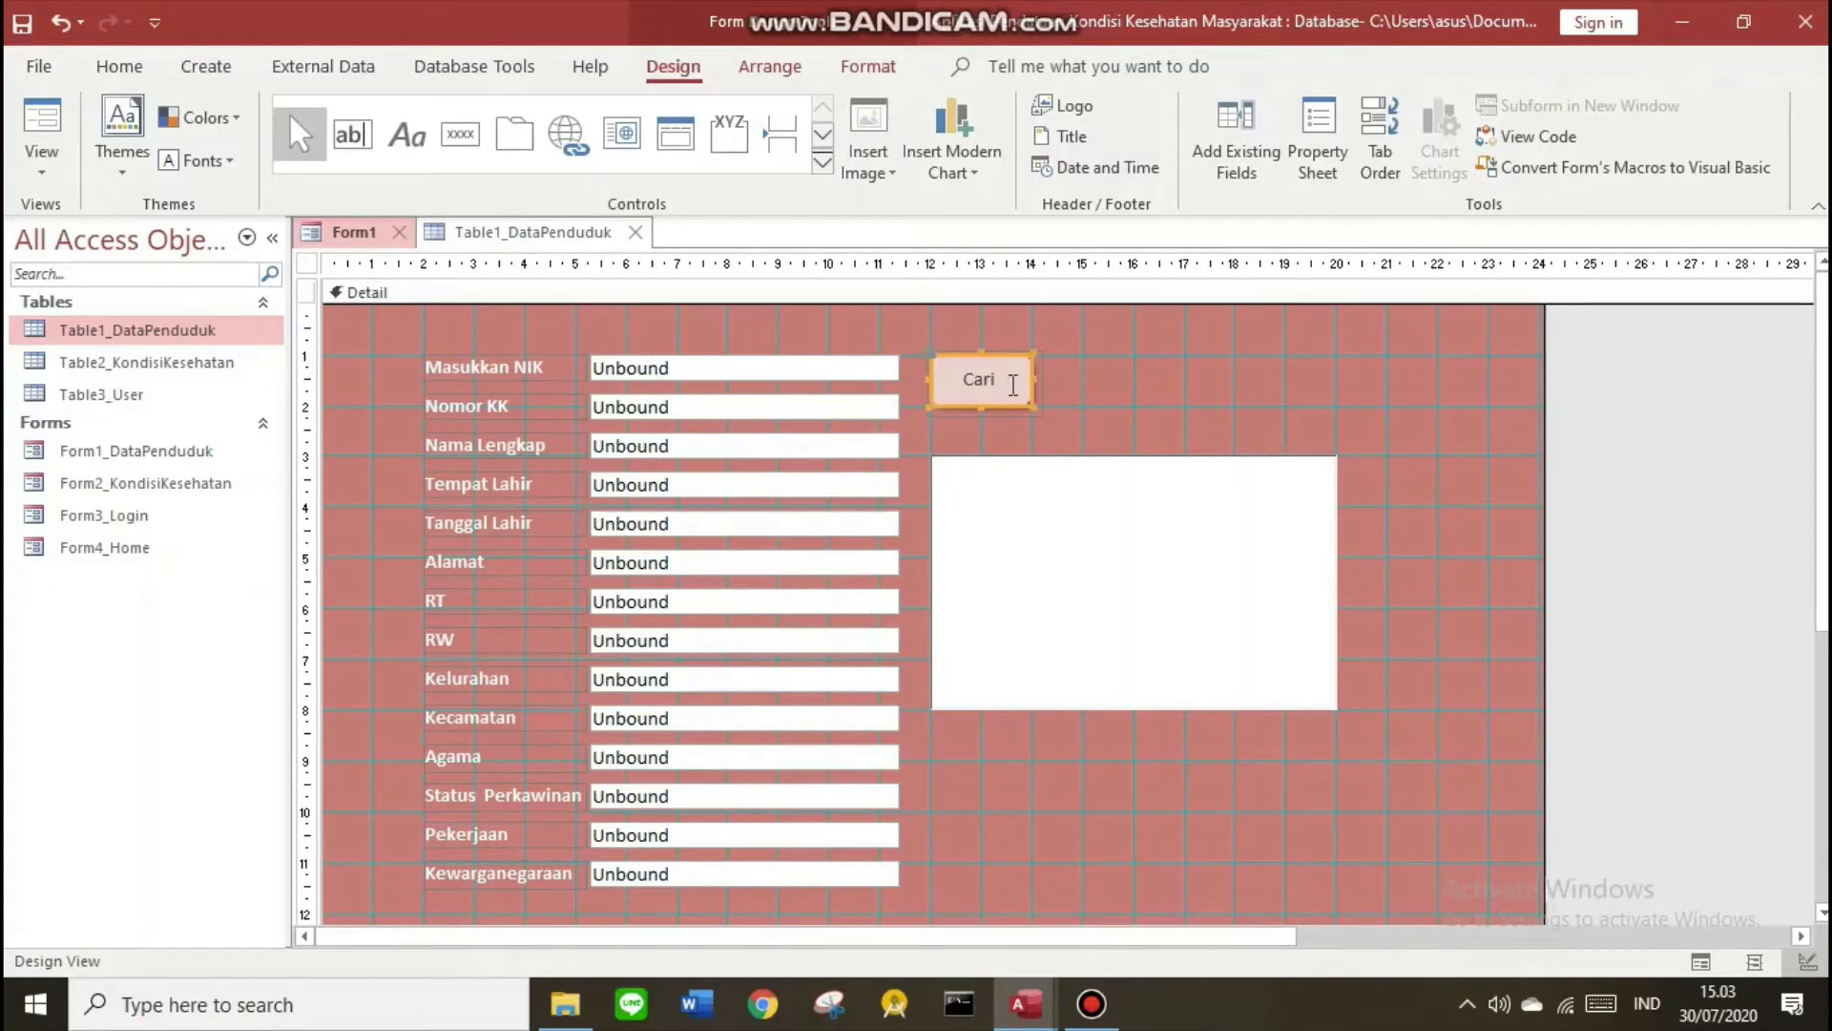
pyautogui.click(1336, 164)
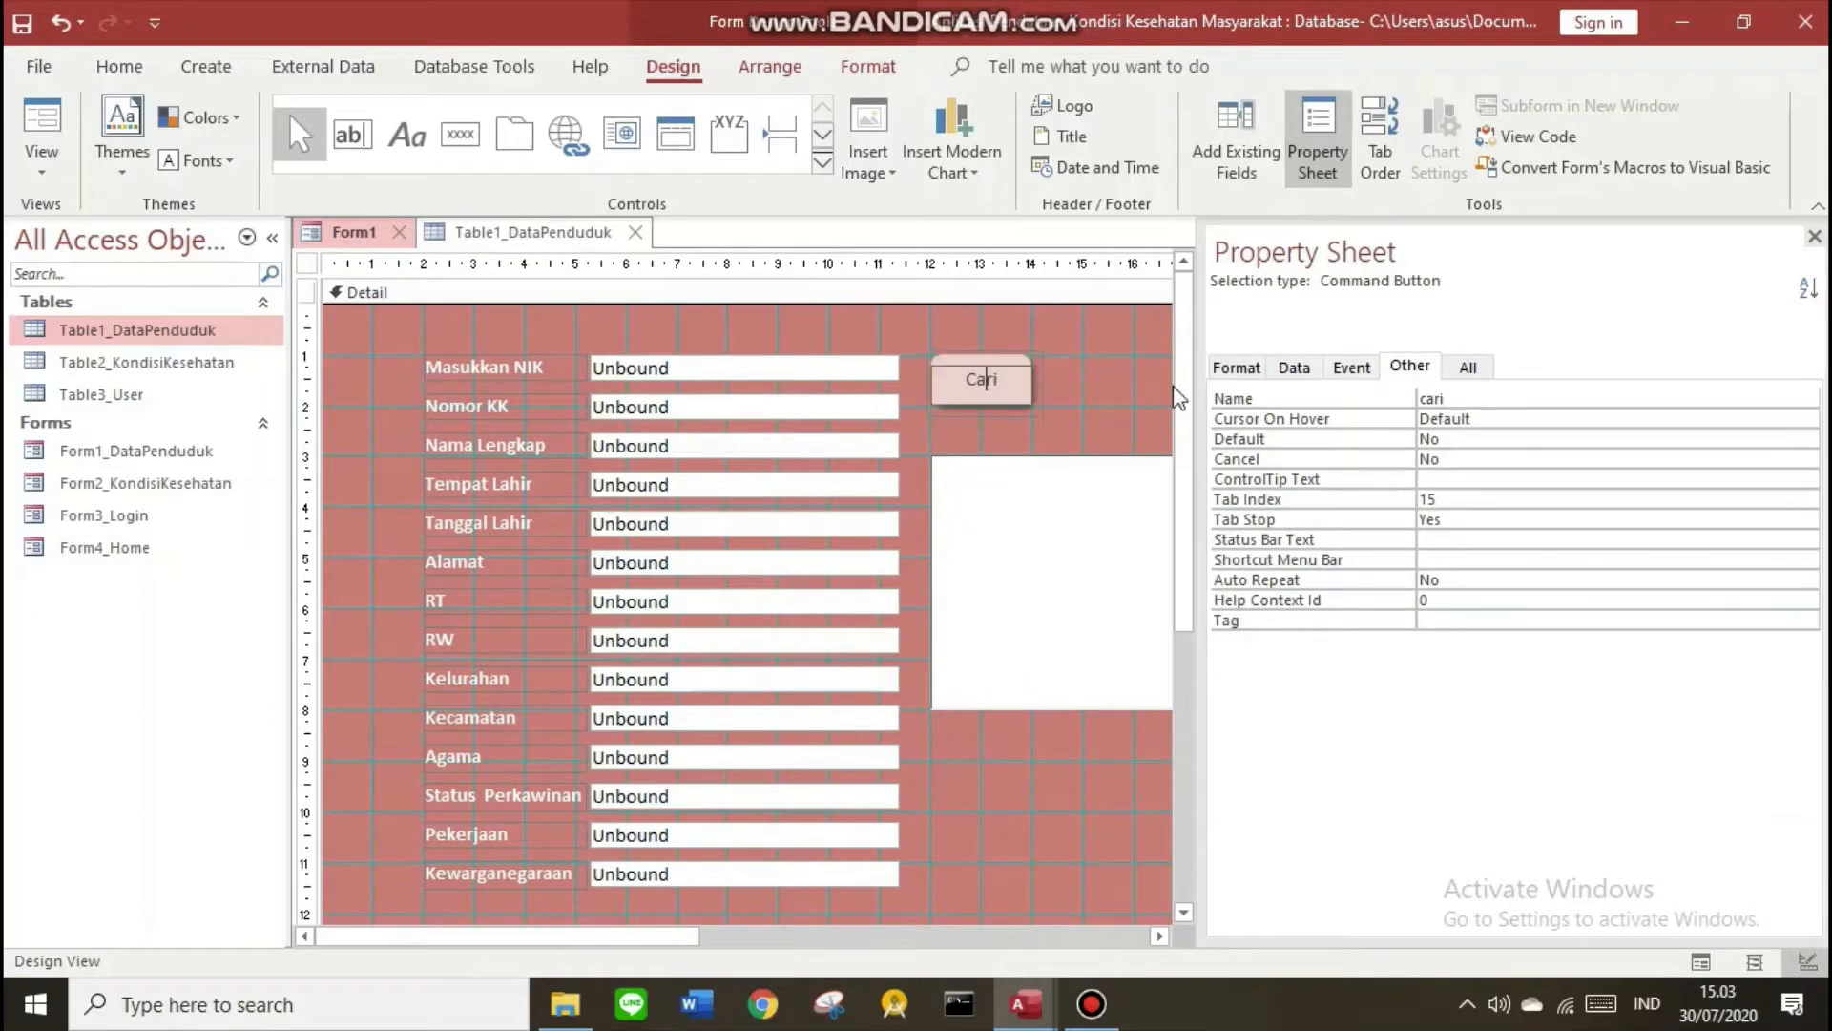
pyautogui.click(1364, 370)
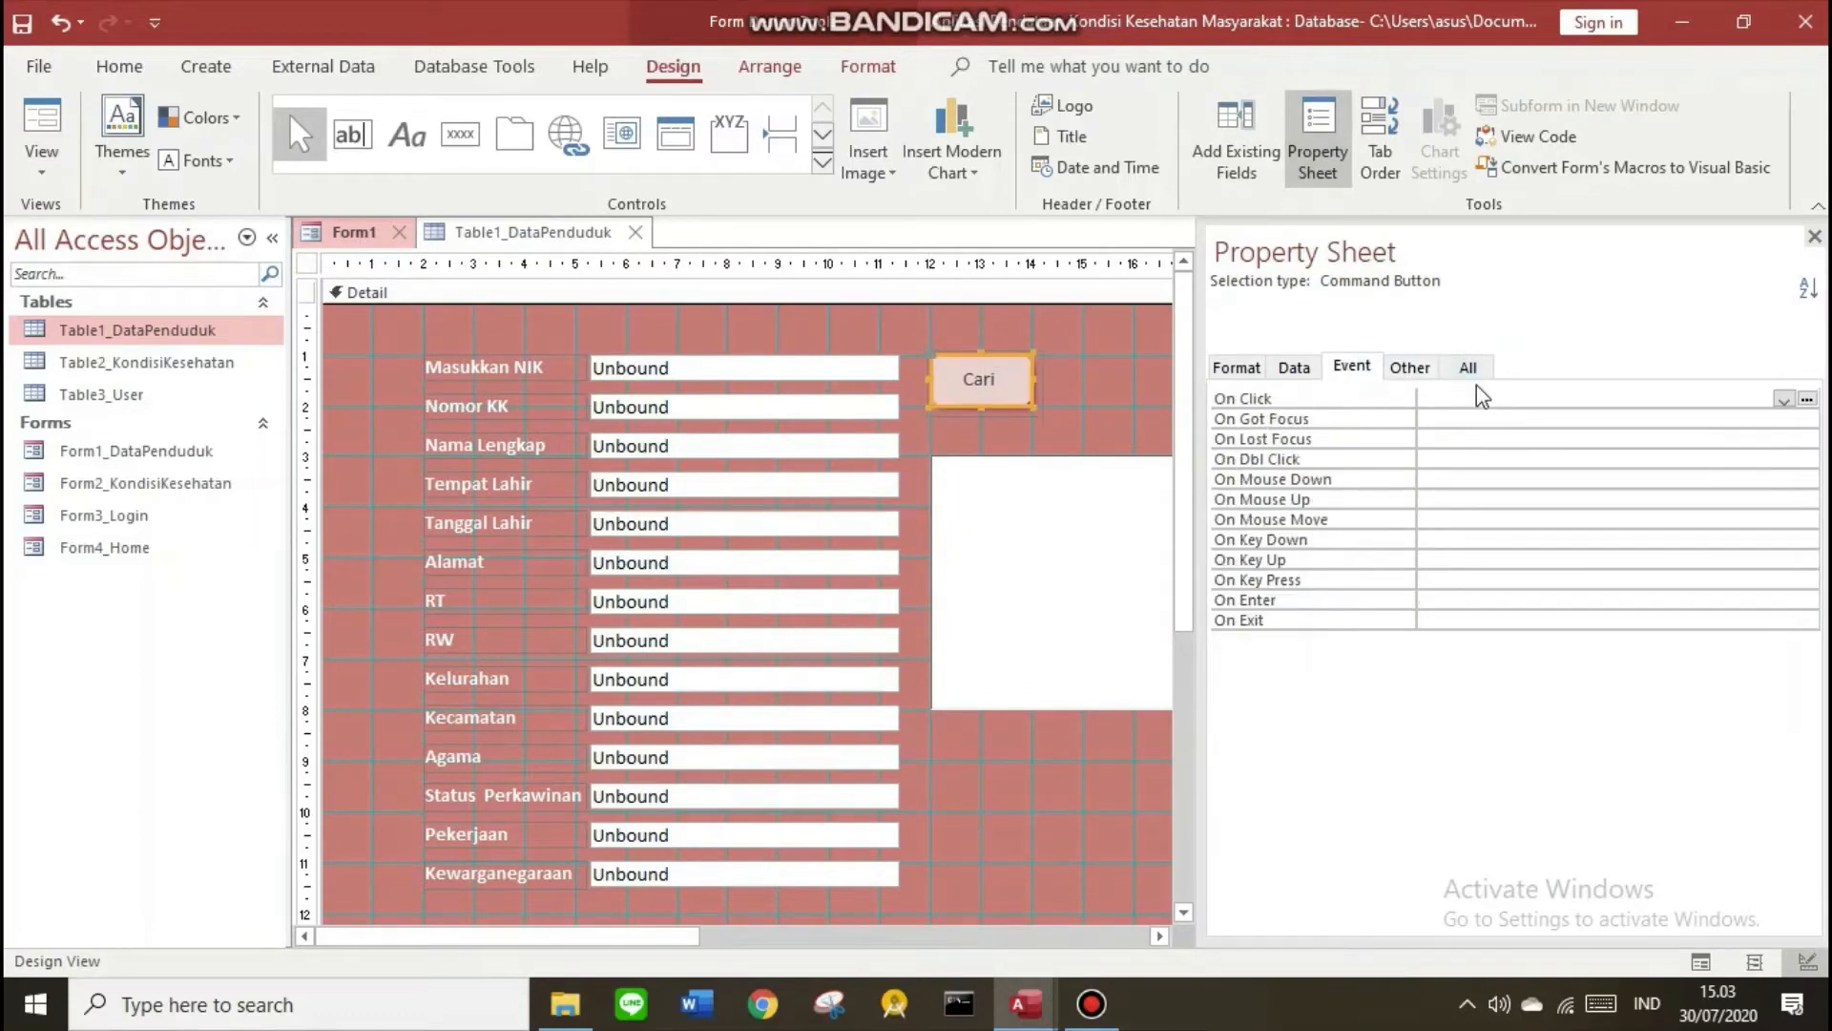
pyautogui.click(1806, 398)
pyautogui.click(837, 291)
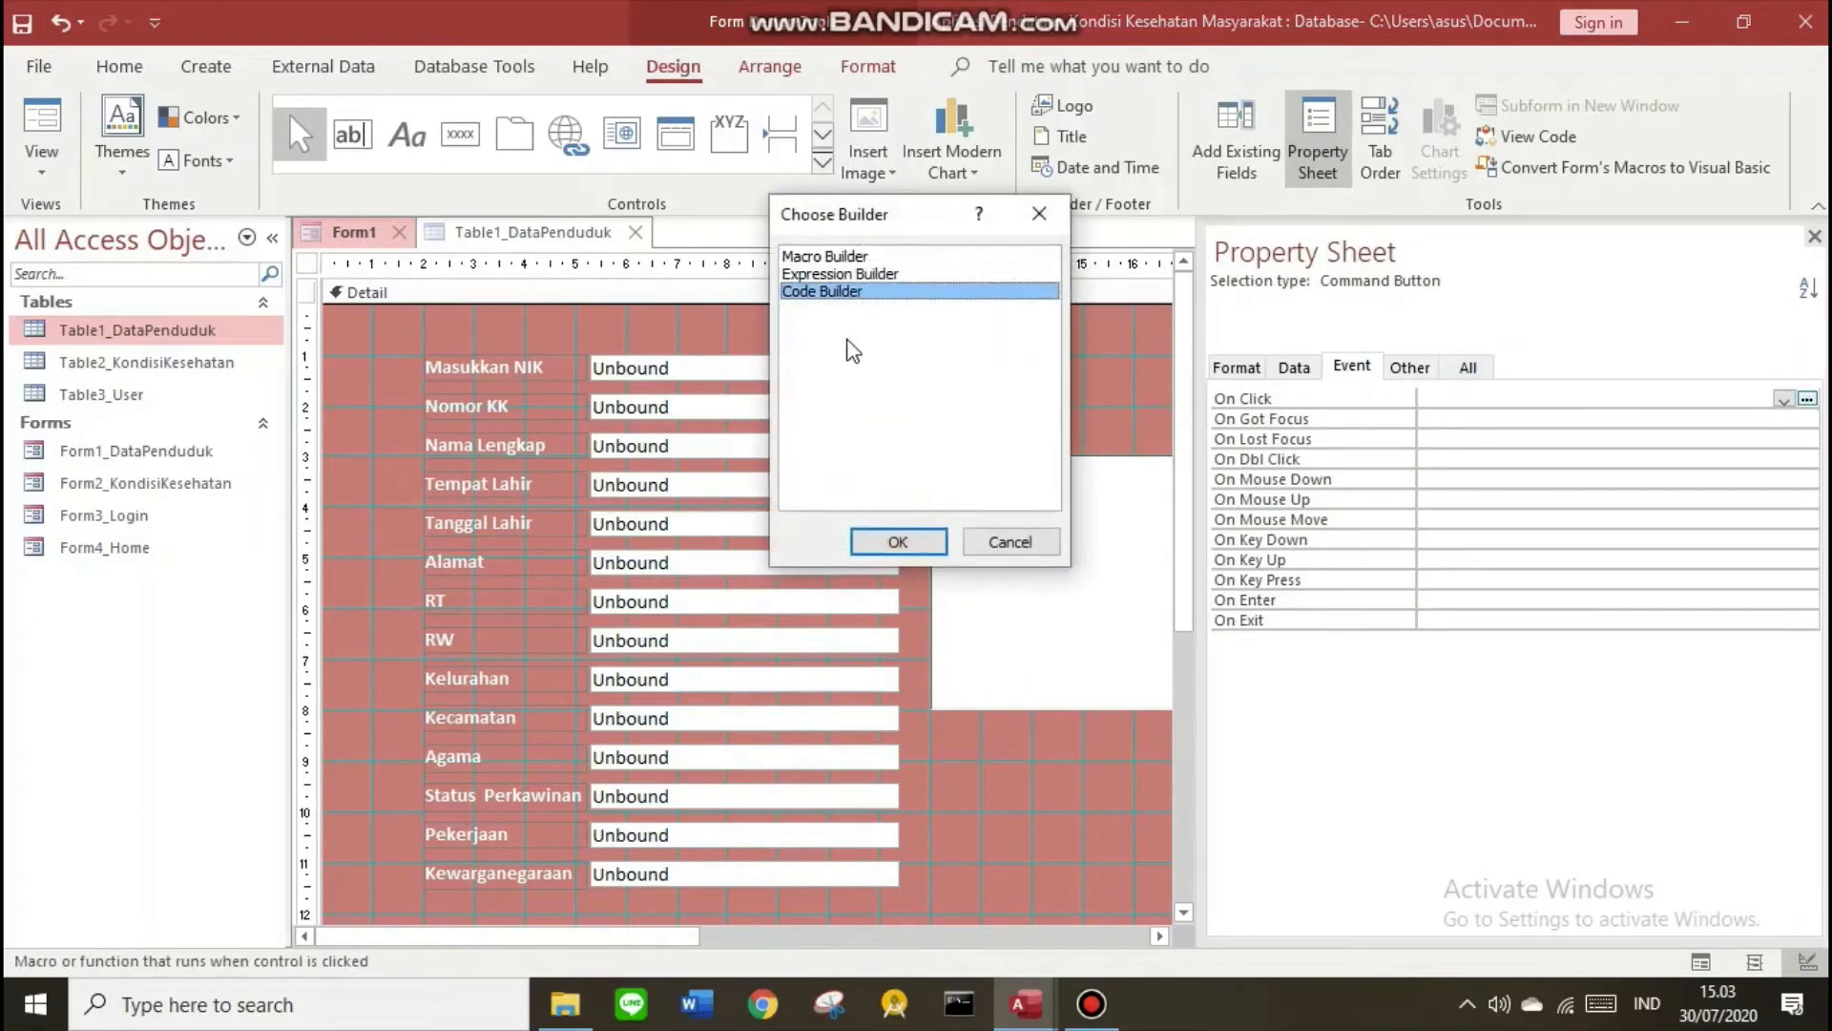
# Open the maximised VBA editor and begin a line 'Me.' inside cari_Click
pyautogui.click(873, 539)
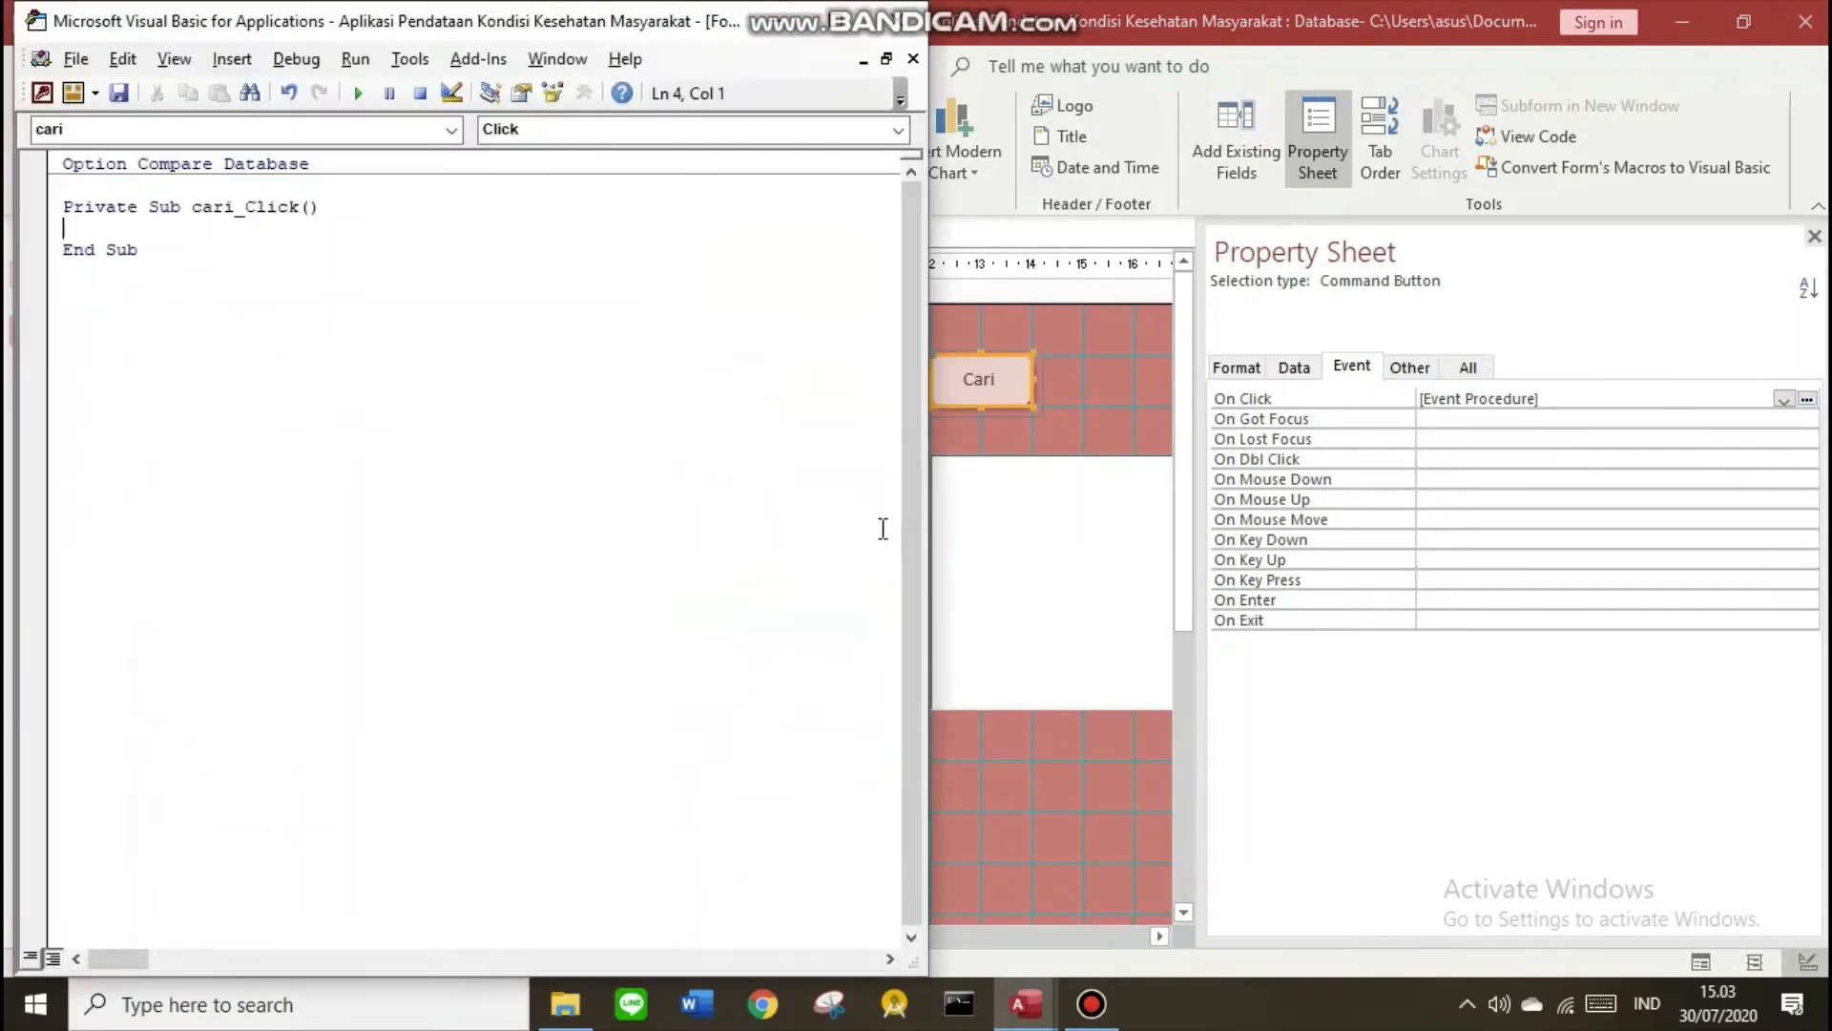
pyautogui.moveTo(658, 29); pyautogui.dragTo(859, 31)
pyautogui.click(1066, 24)
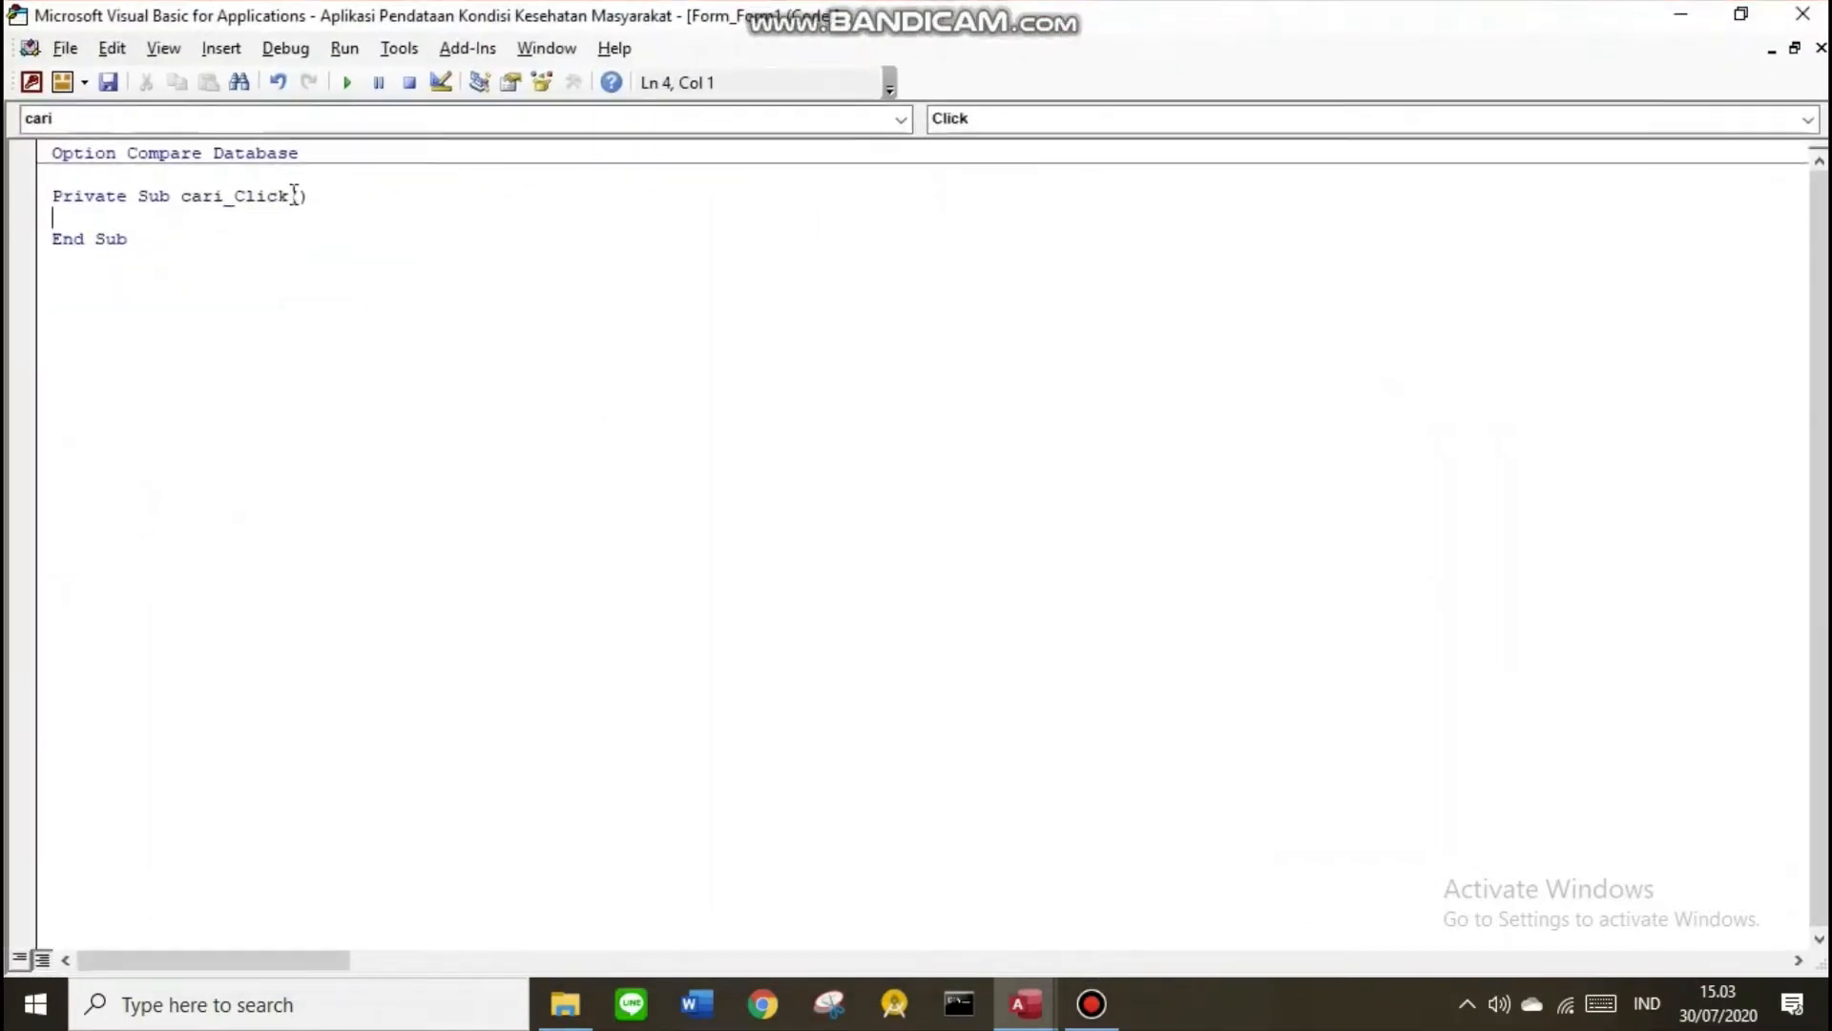
pyautogui.press('Return')
pyautogui.press('Return')
pyautogui.write('Me.')
pyautogui.hotkey('alt', 'F11')
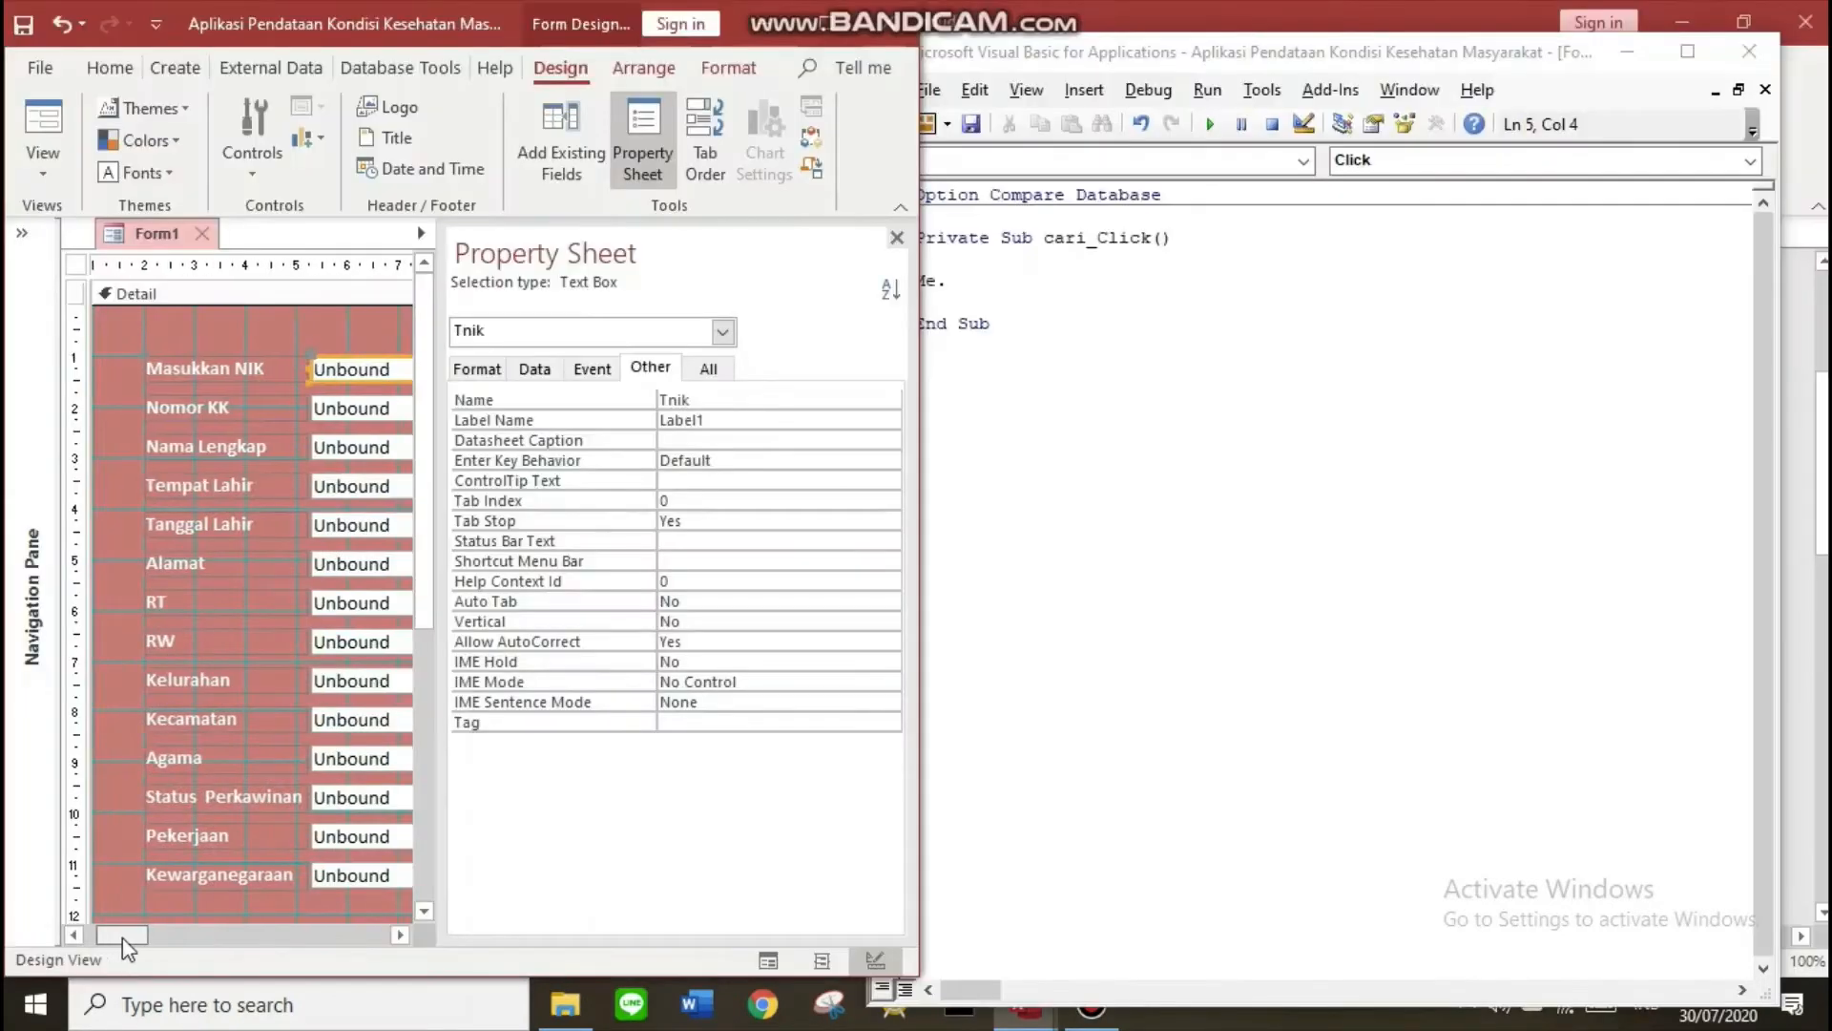
# Extend the code line to Me.Tnik.Value = Dlookup("NIK using the copied Tnik name
pyautogui.moveTo(131, 944); pyautogui.dragTo(167, 942)
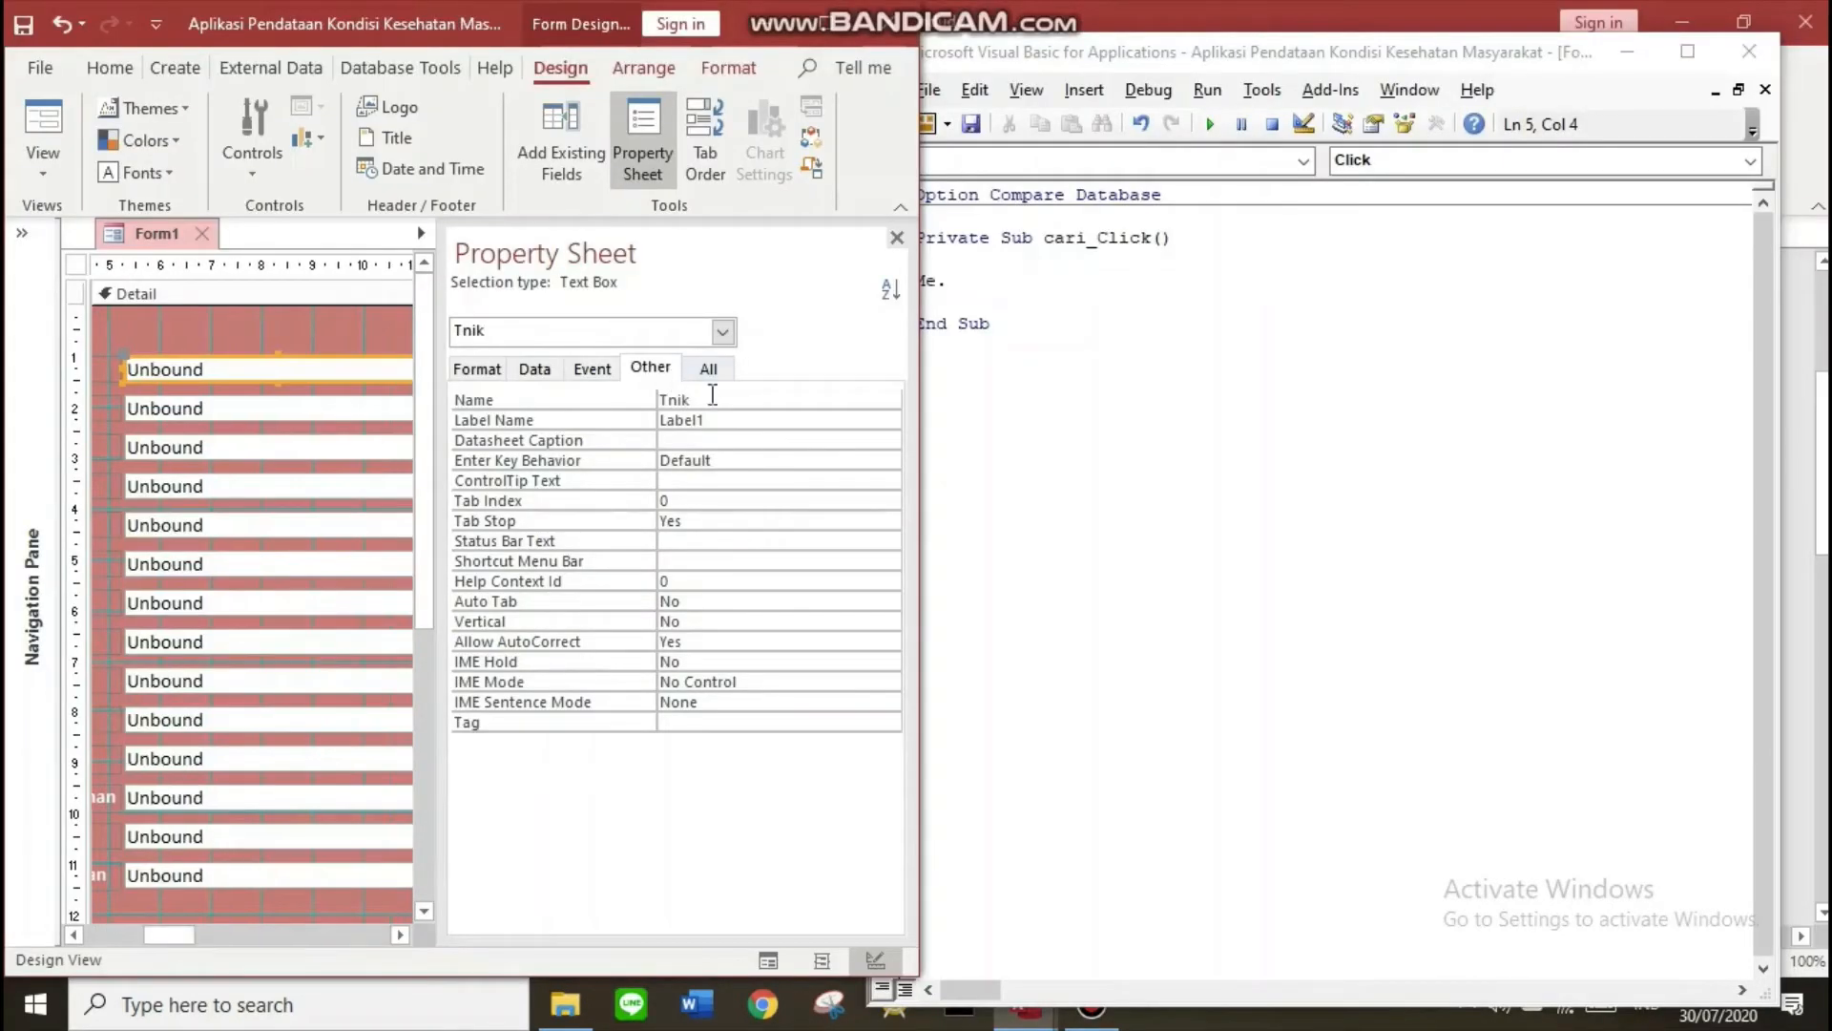
pyautogui.doubleClick(675, 399)
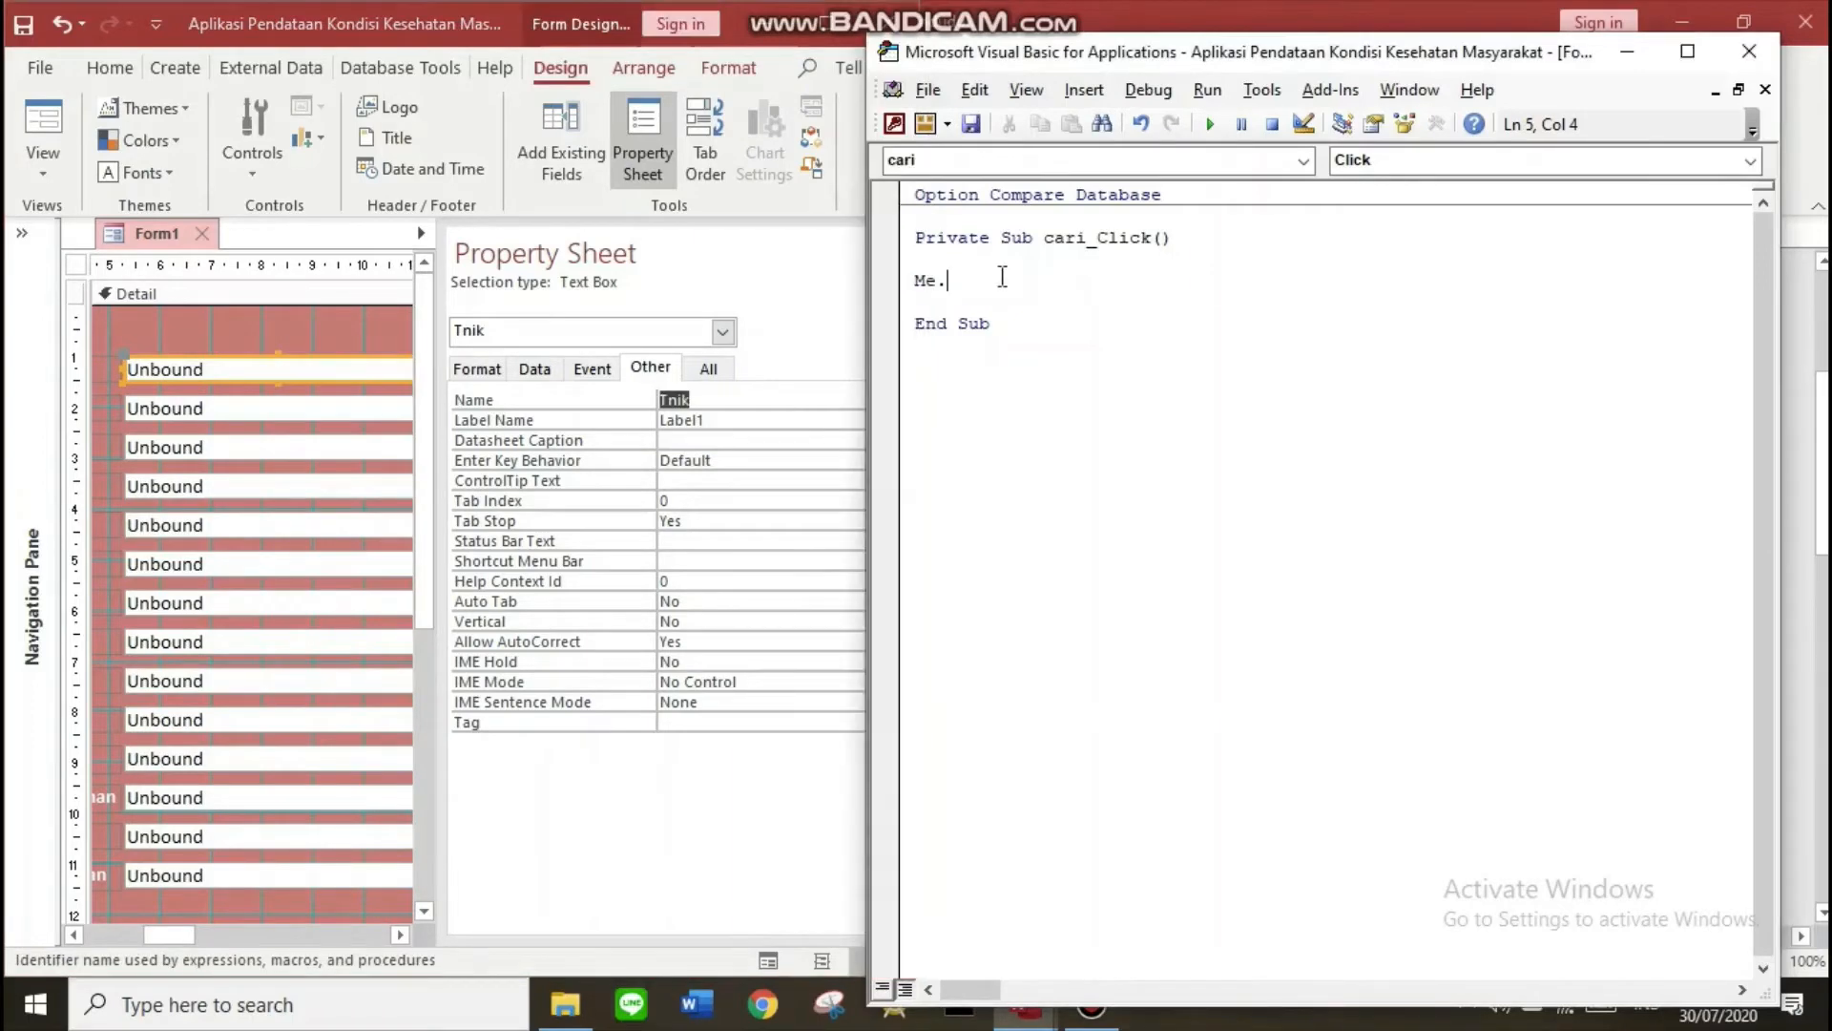
pyautogui.write('Tnik.value')
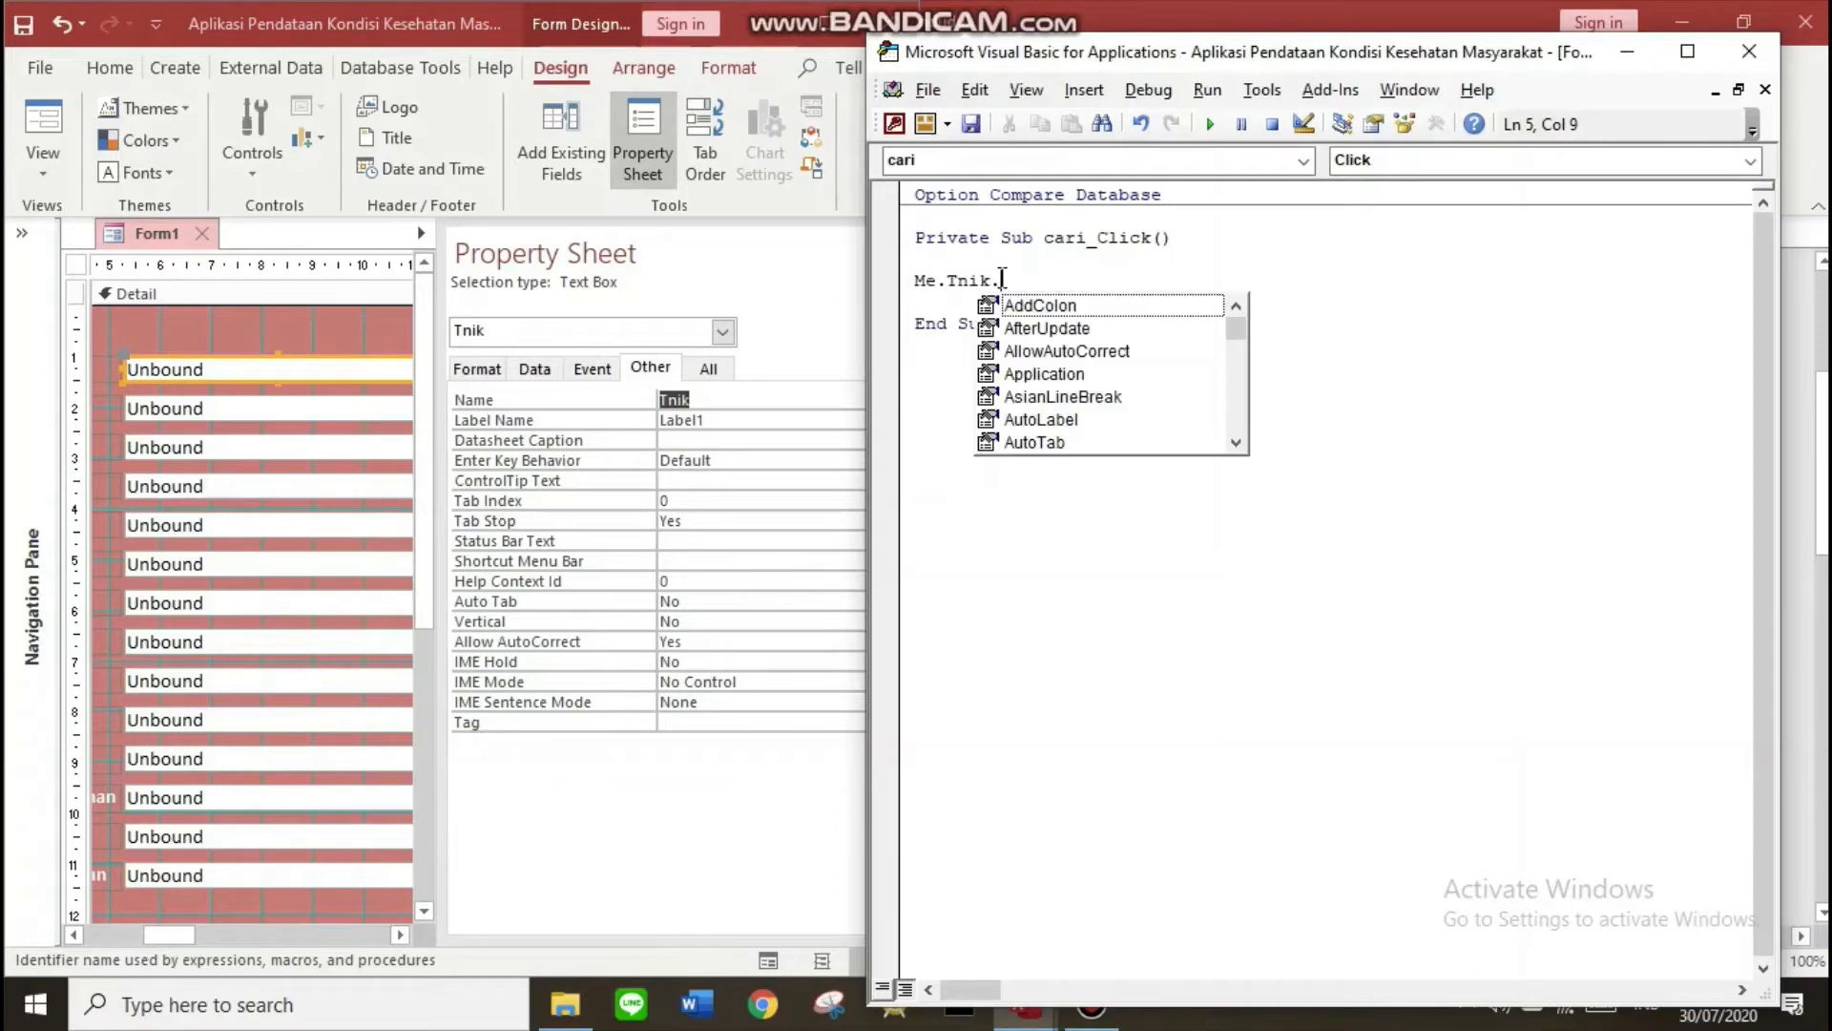
pyautogui.press('Return')
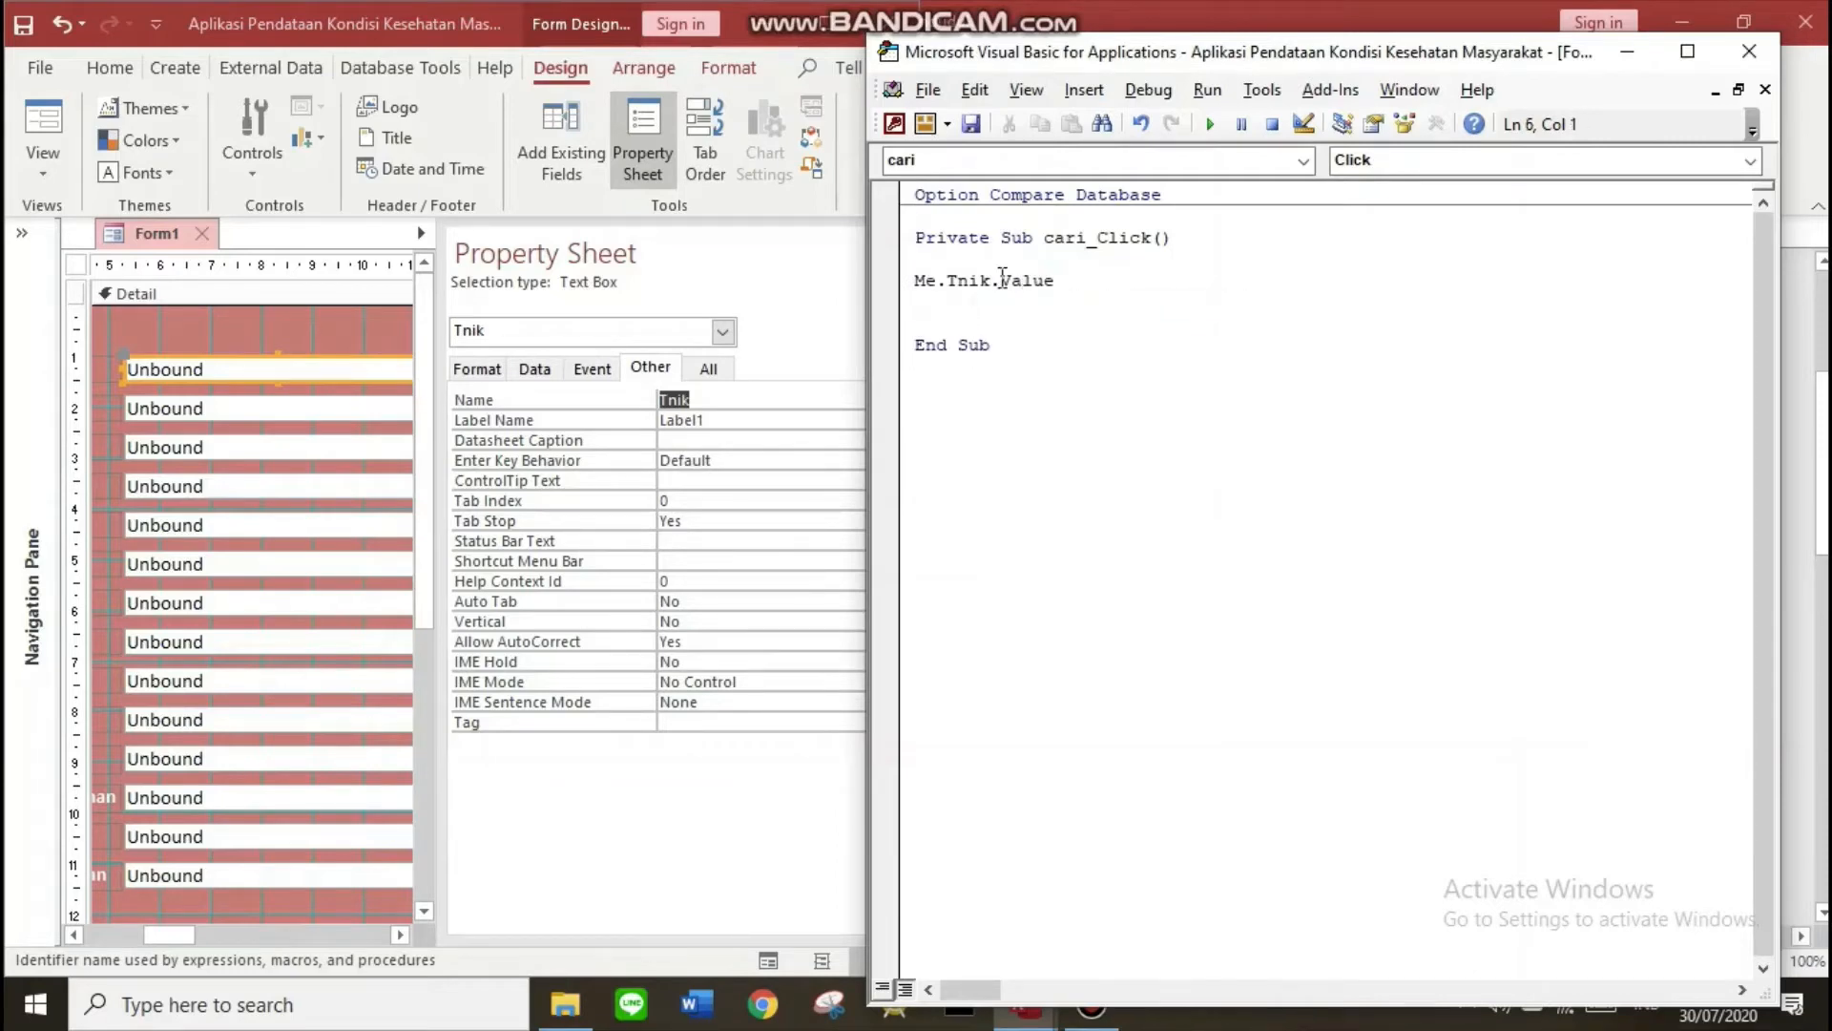
pyautogui.write('= Dlookup(')
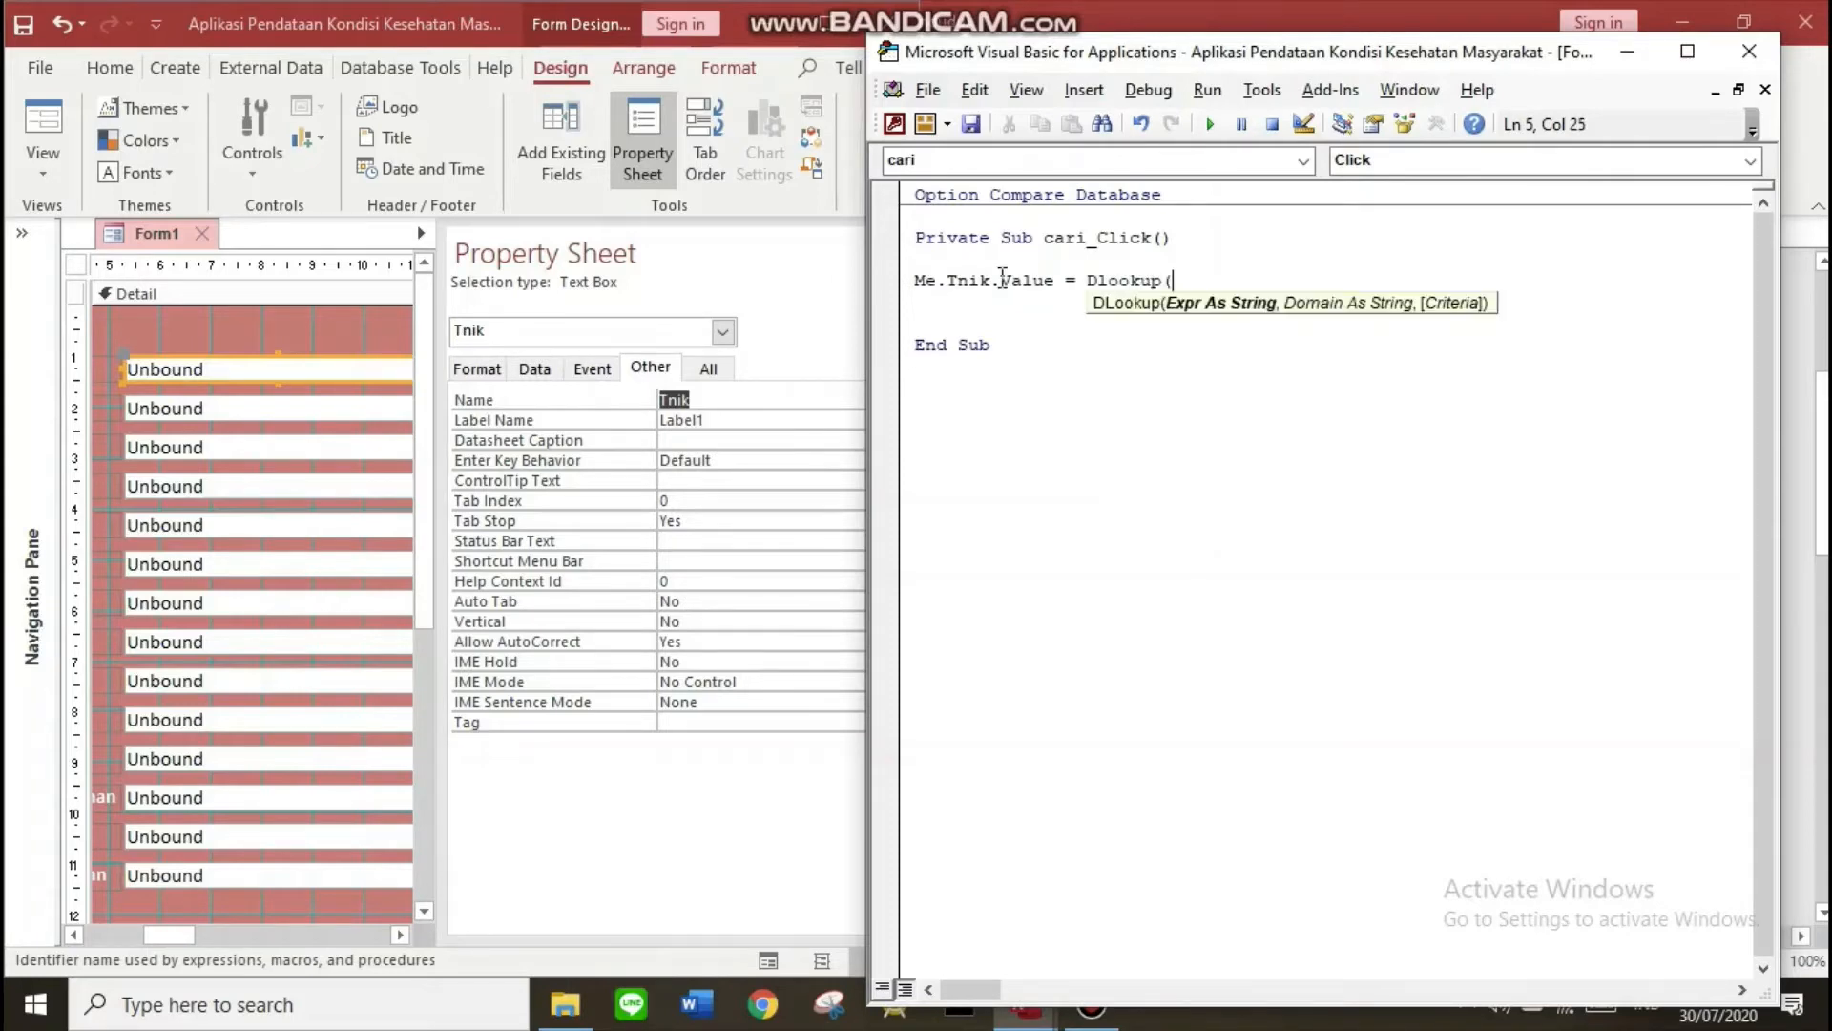
pyautogui.write('"')
pyautogui.press('capslock')
pyautogui.write('NIK')
pyautogui.moveTo(1225, 284); pyautogui.dragTo(1179, 276)
pyautogui.click(1236, 279)
pyautogui.click(21, 231)
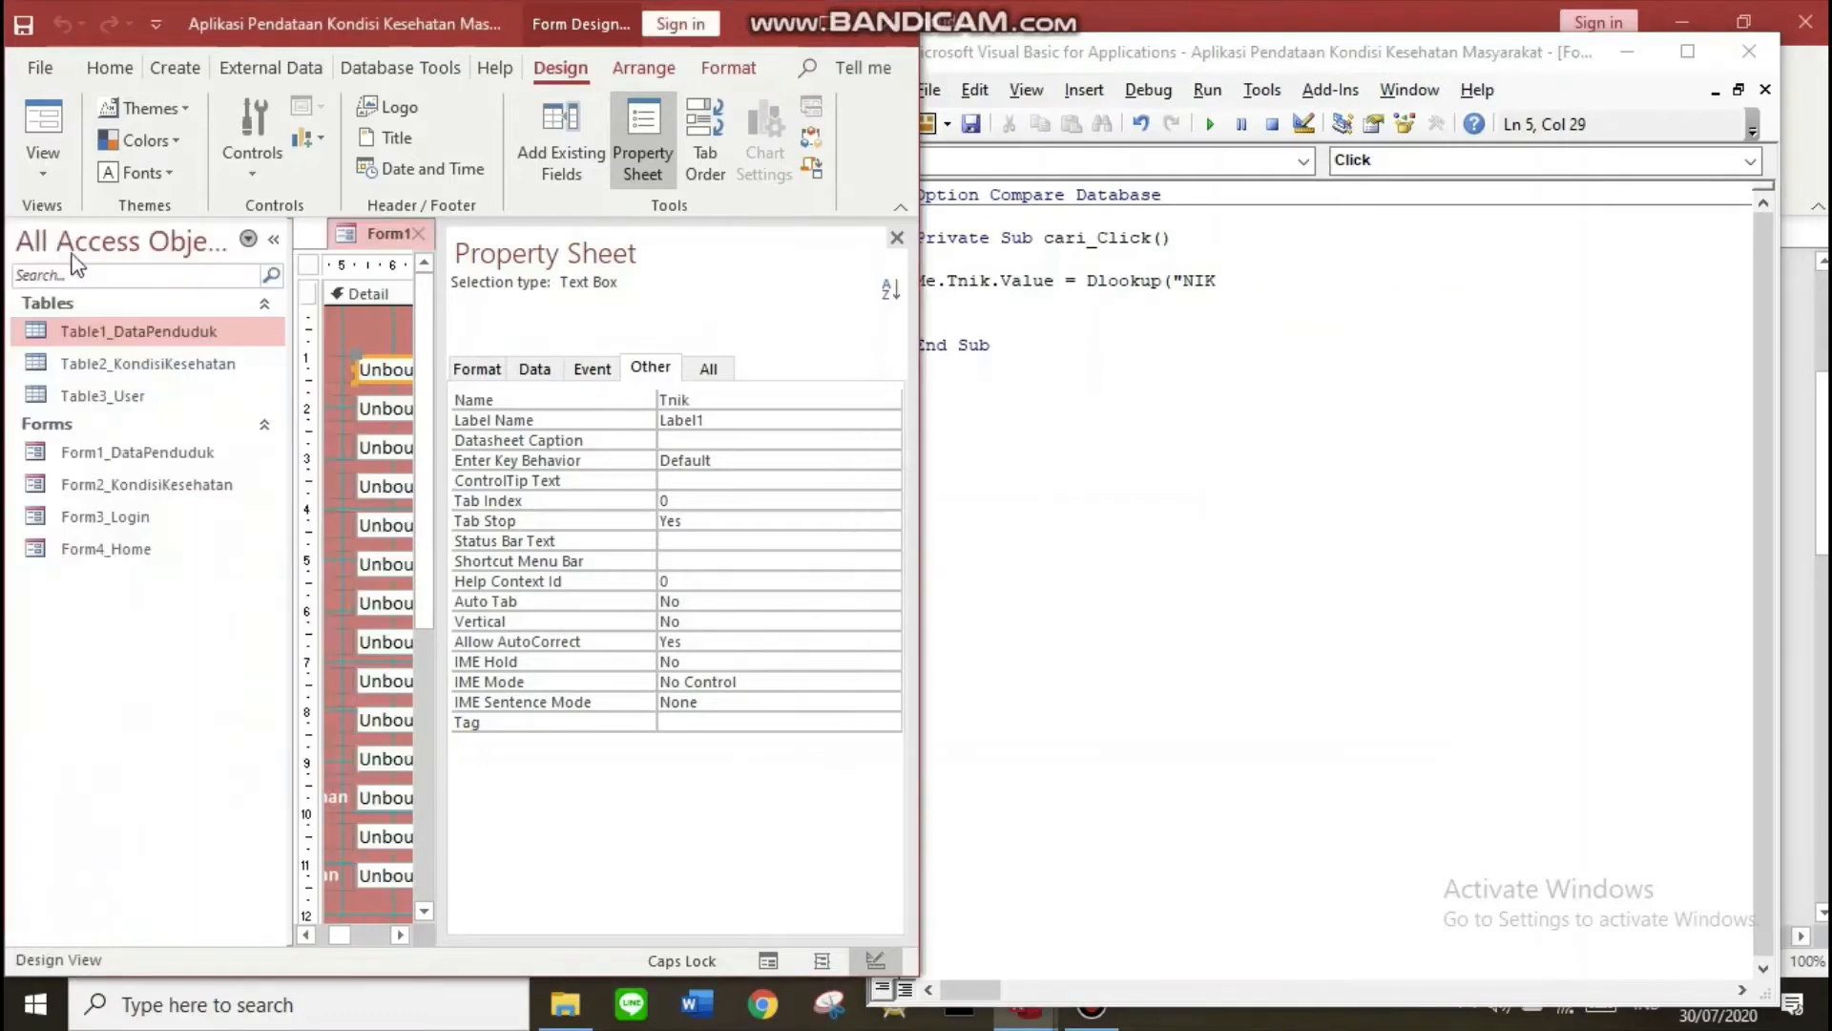
# Open Table1_DataPenduduk in Design View to check field names like NIK against the code and Form1
pyautogui.doubleClick(172, 331)
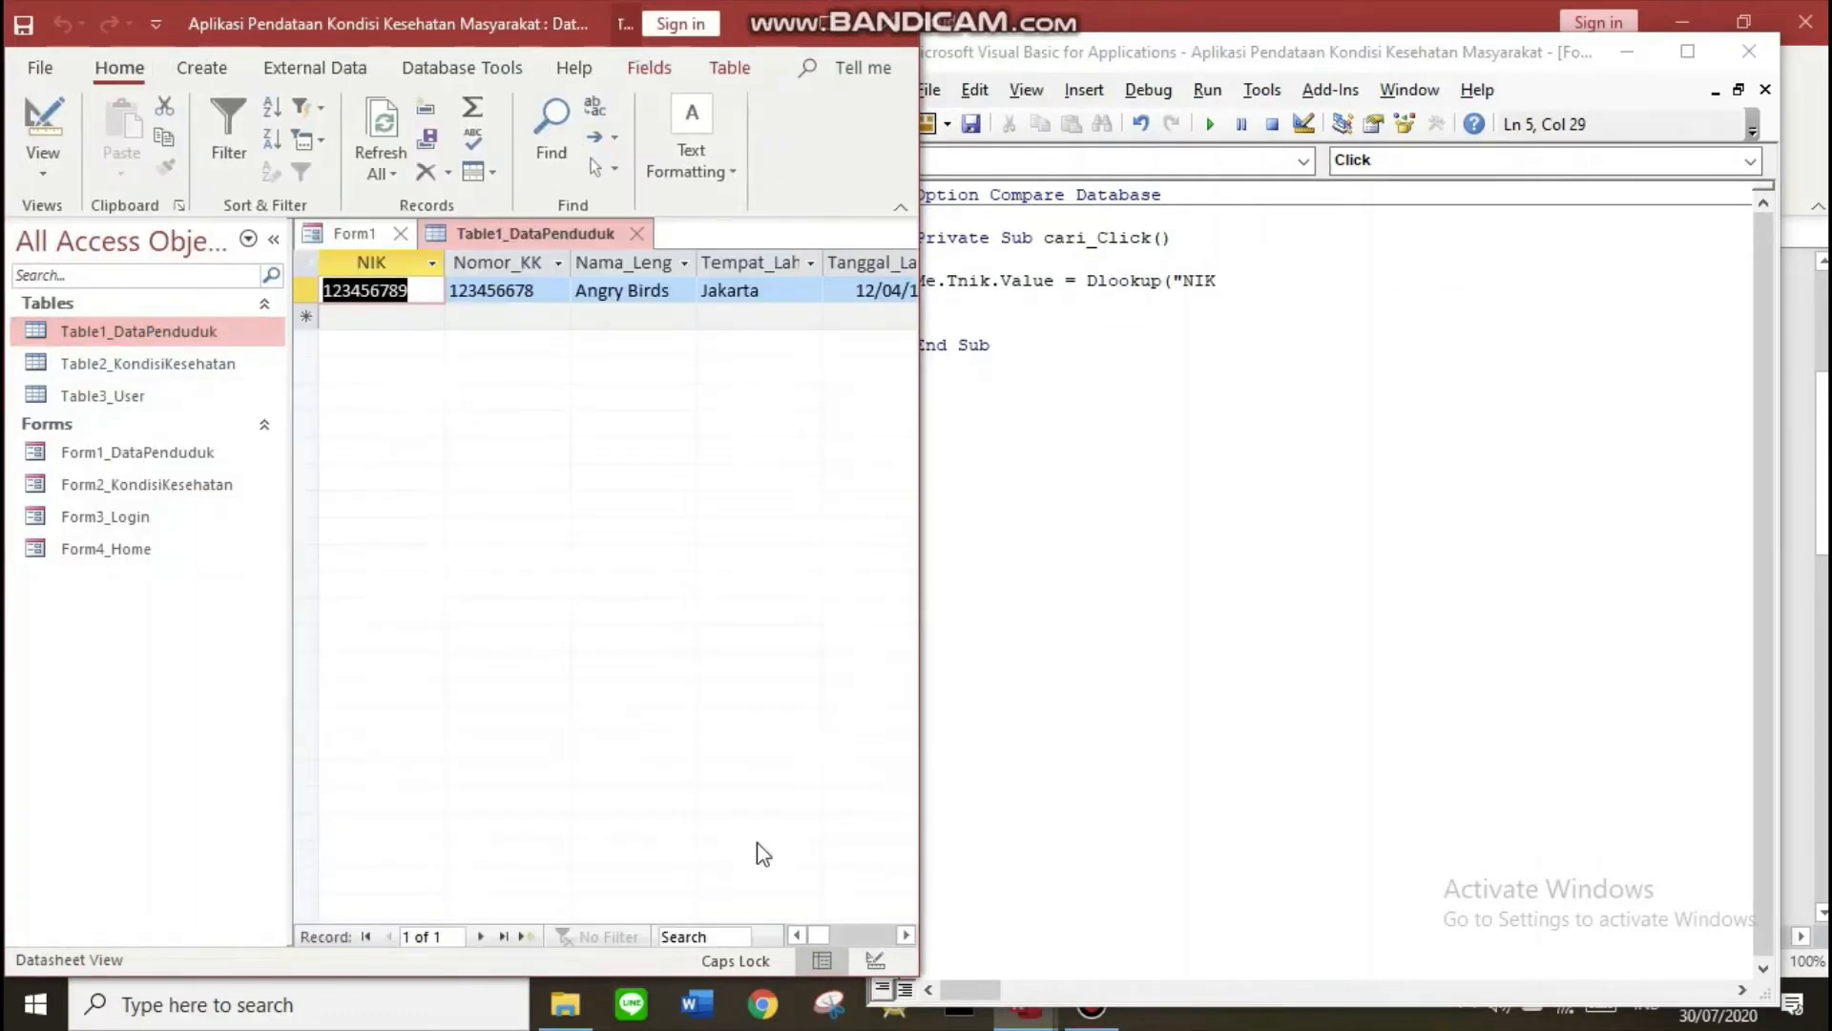
pyautogui.click(883, 964)
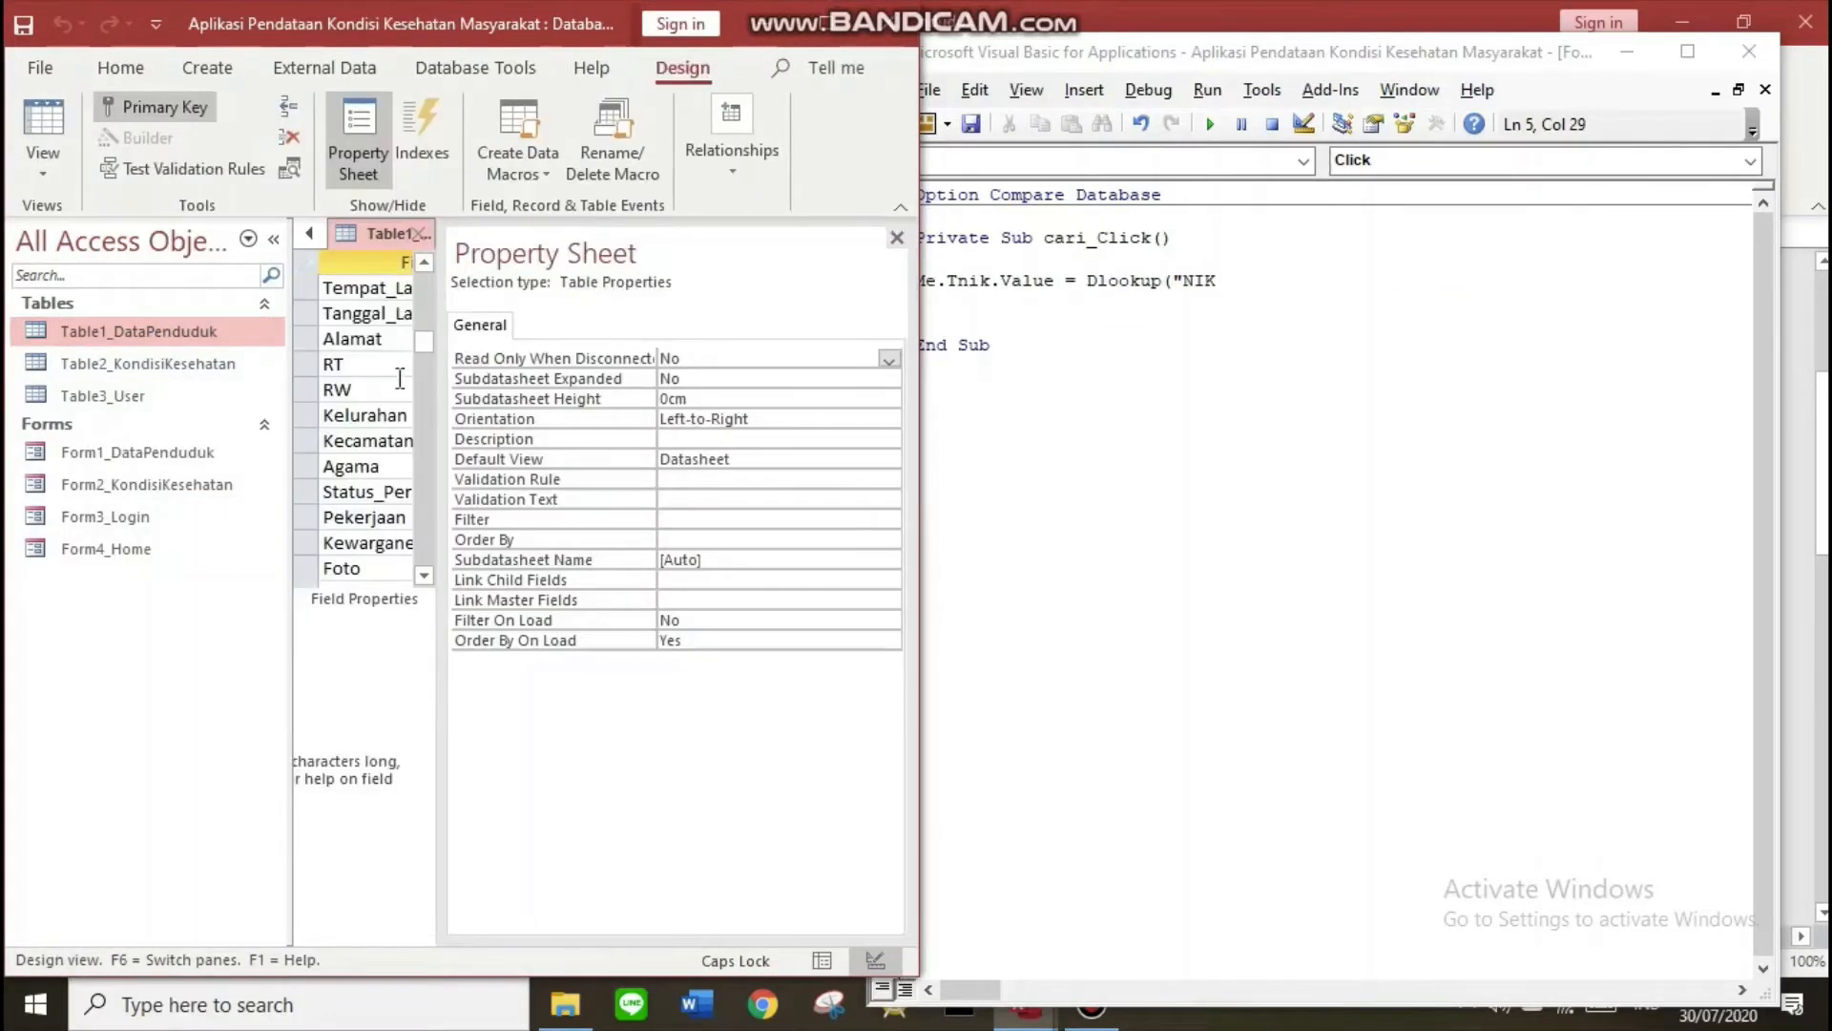
pyautogui.click(274, 238)
pyautogui.scroll(1, 229, 356)
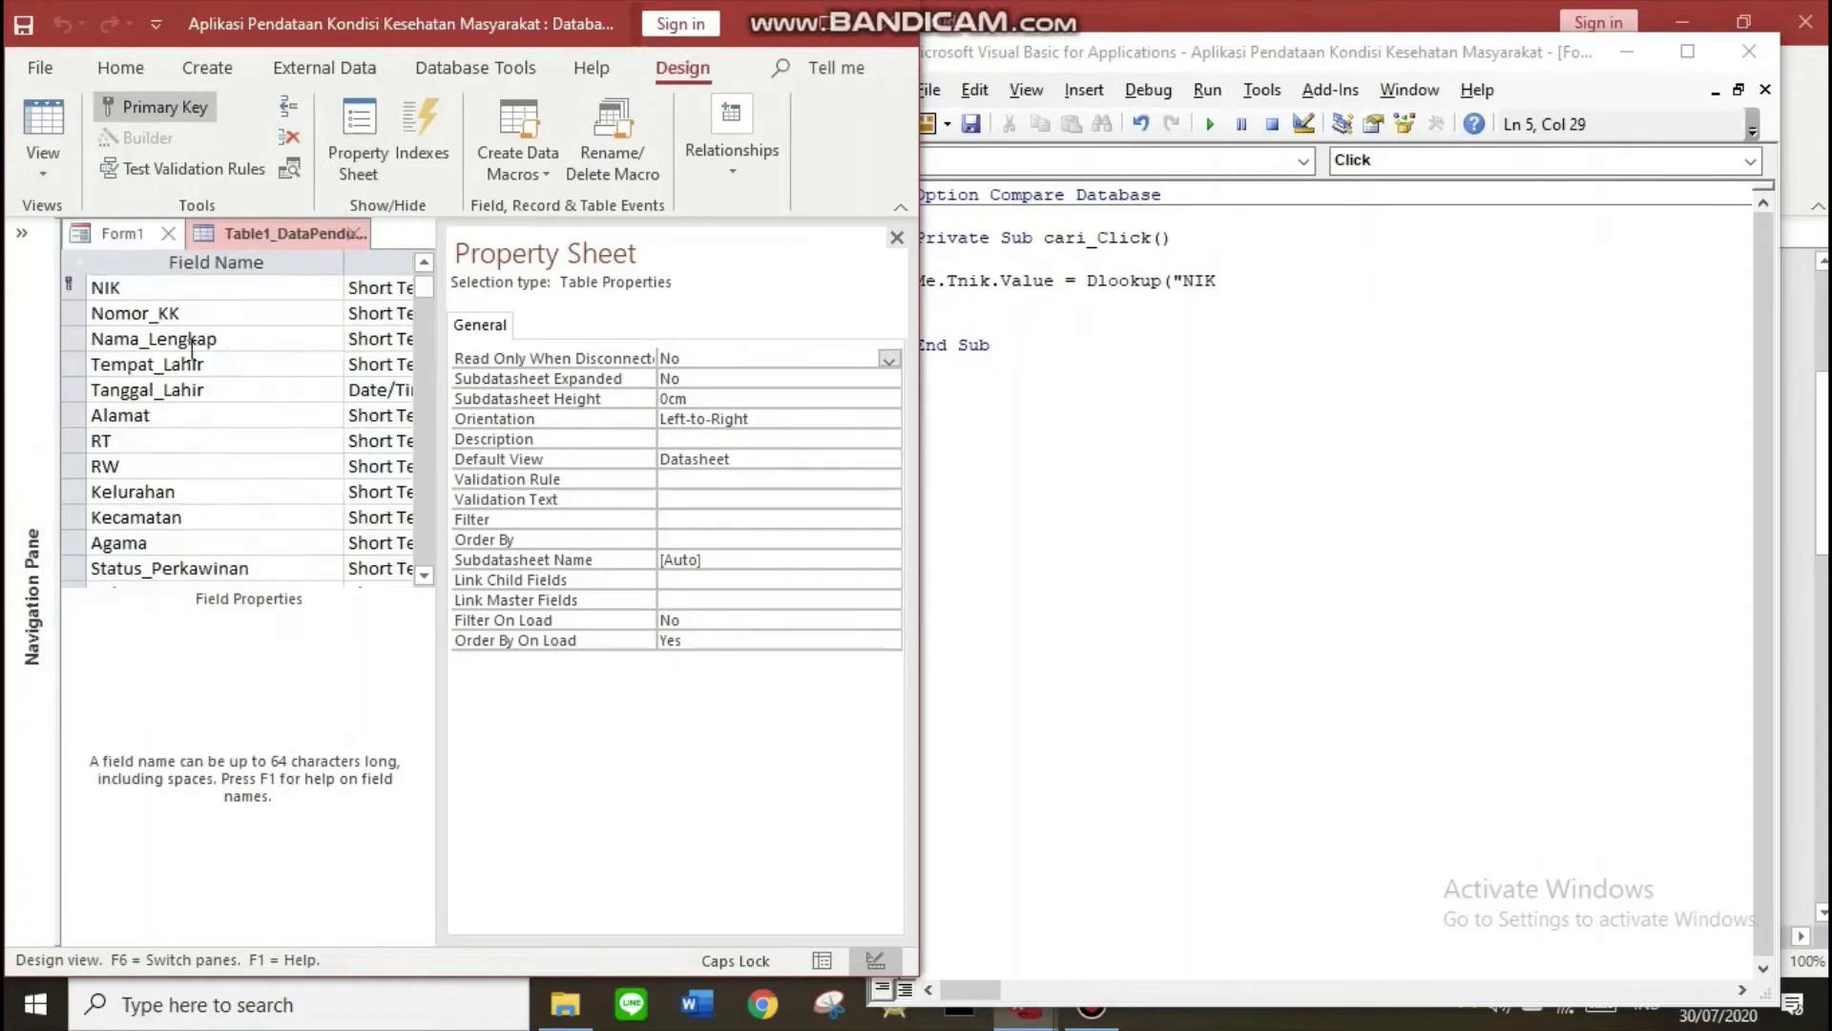
pyautogui.click(143, 299)
pyautogui.click(1234, 287)
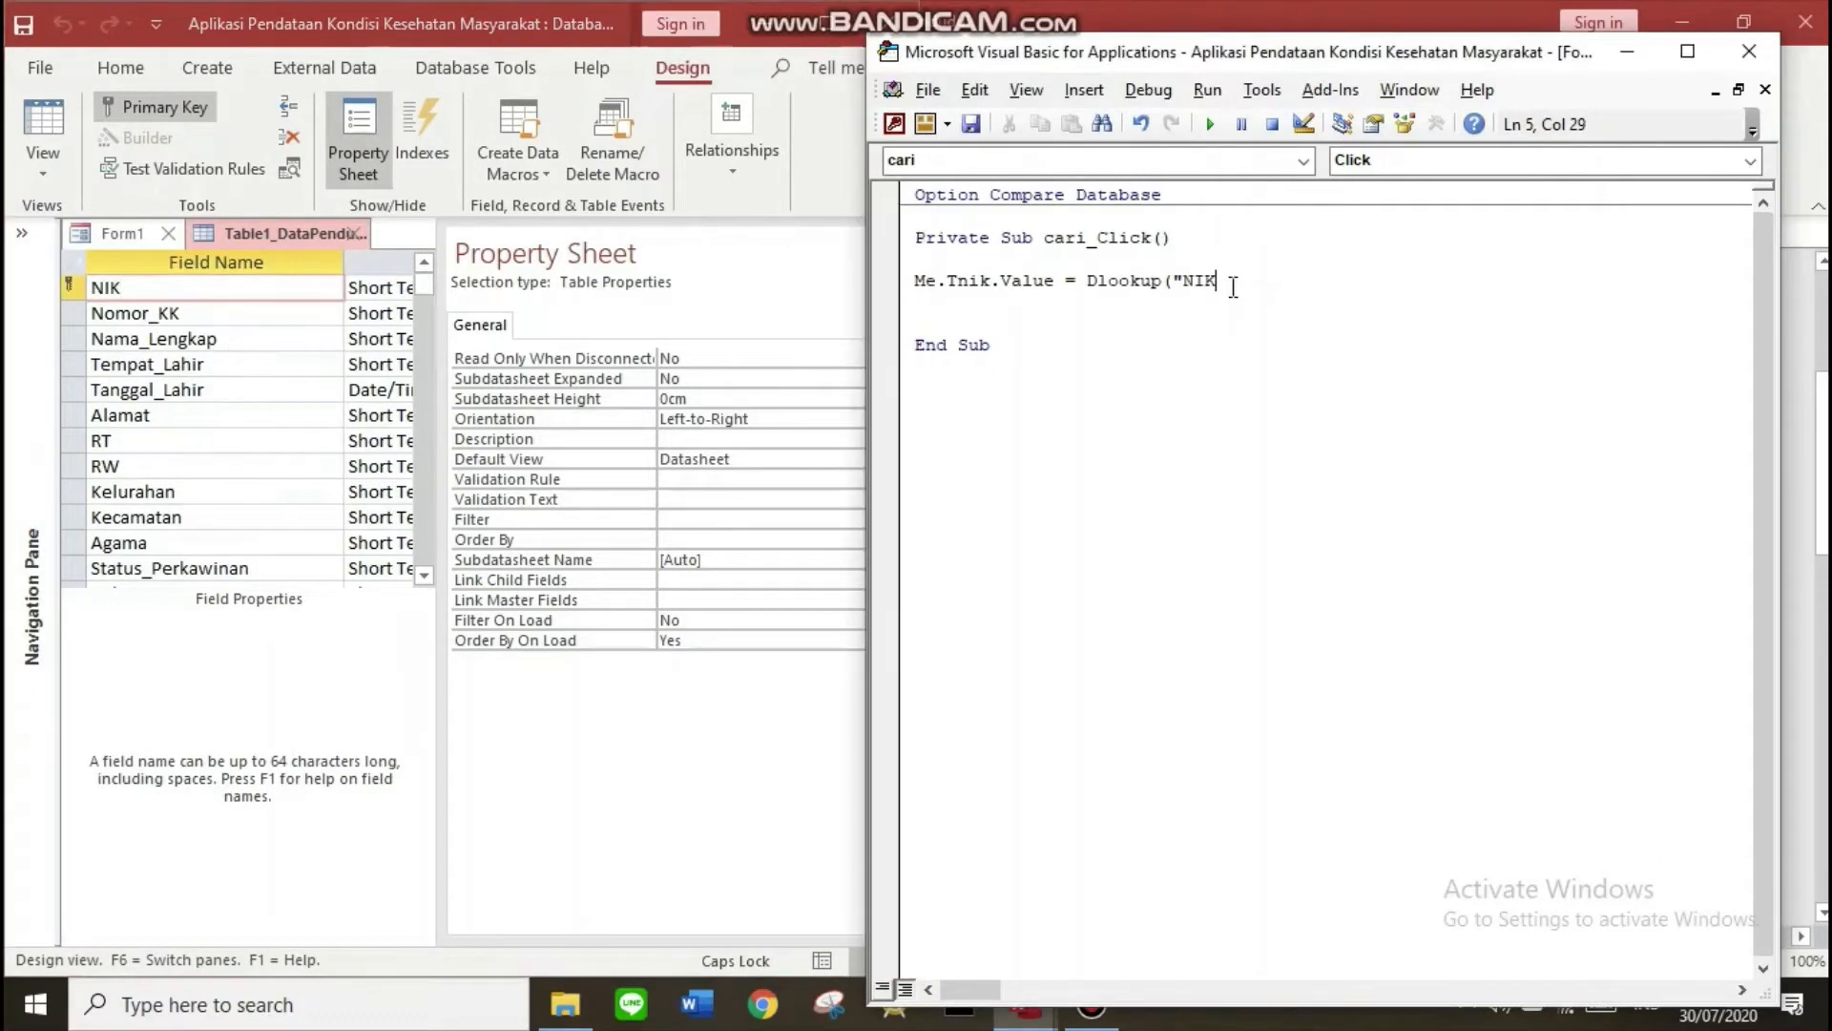
pyautogui.click(106, 237)
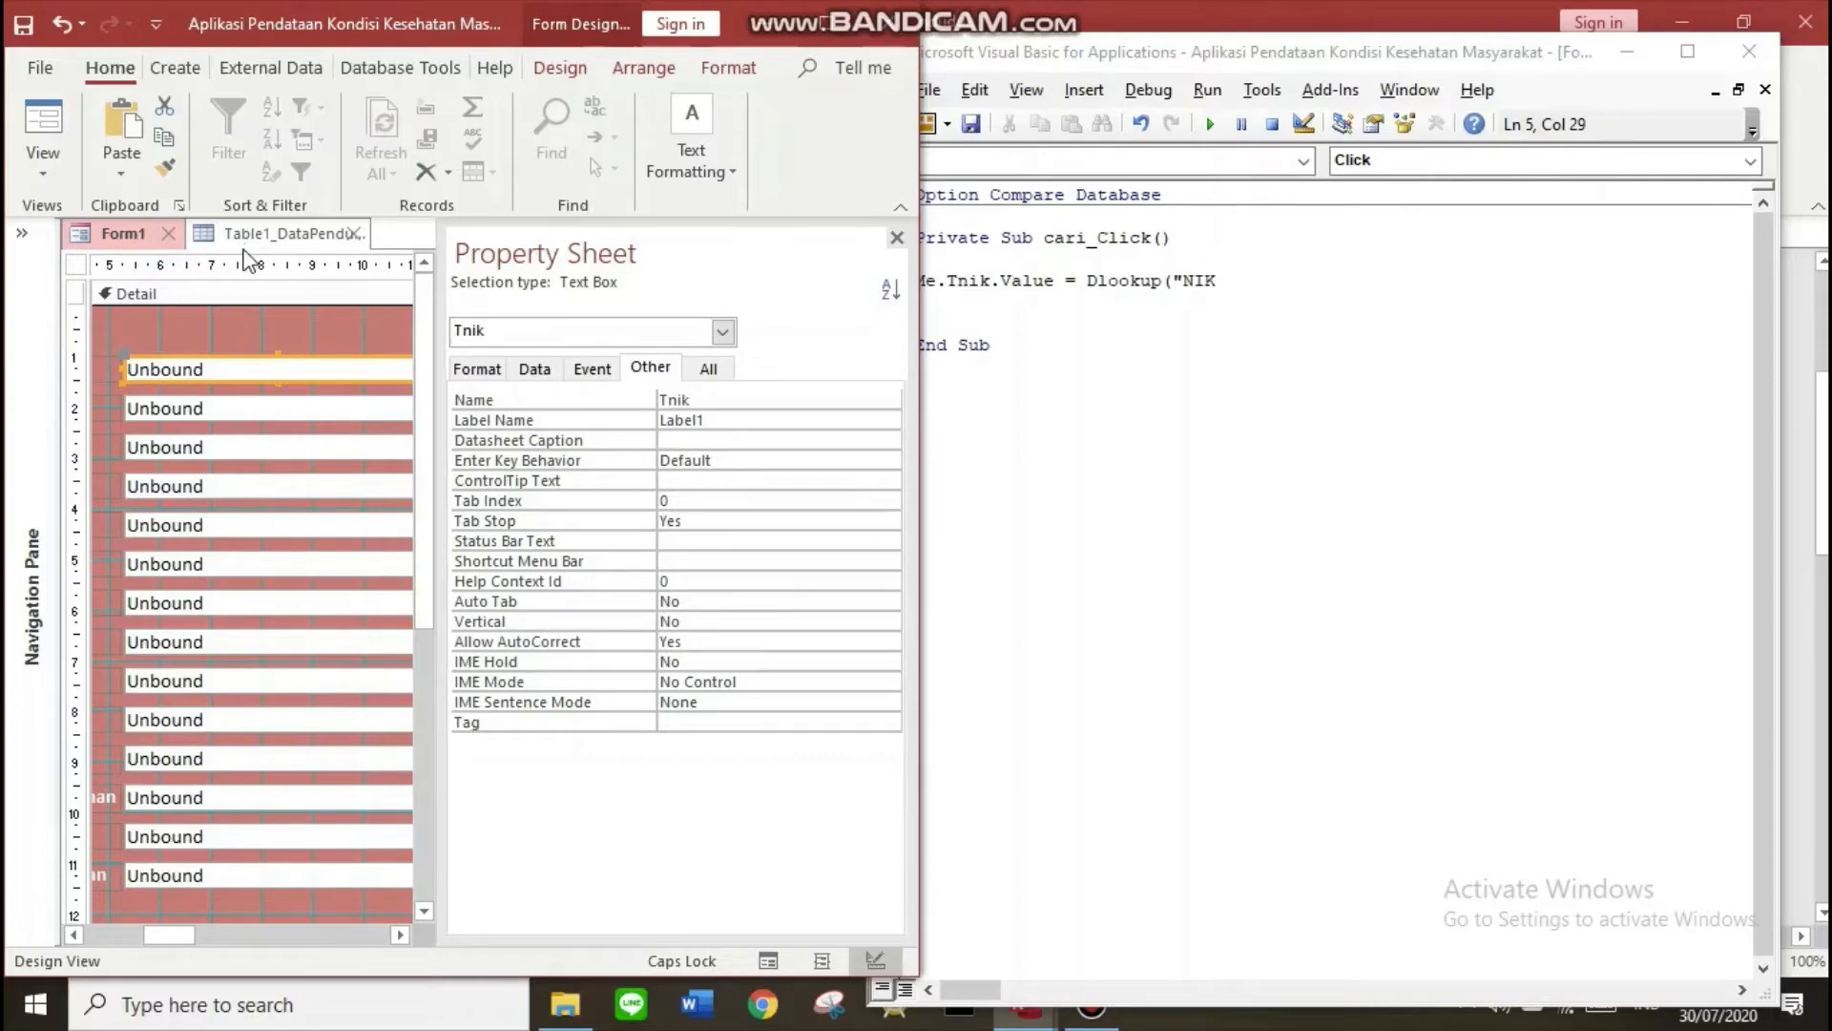
pyautogui.click(269, 233)
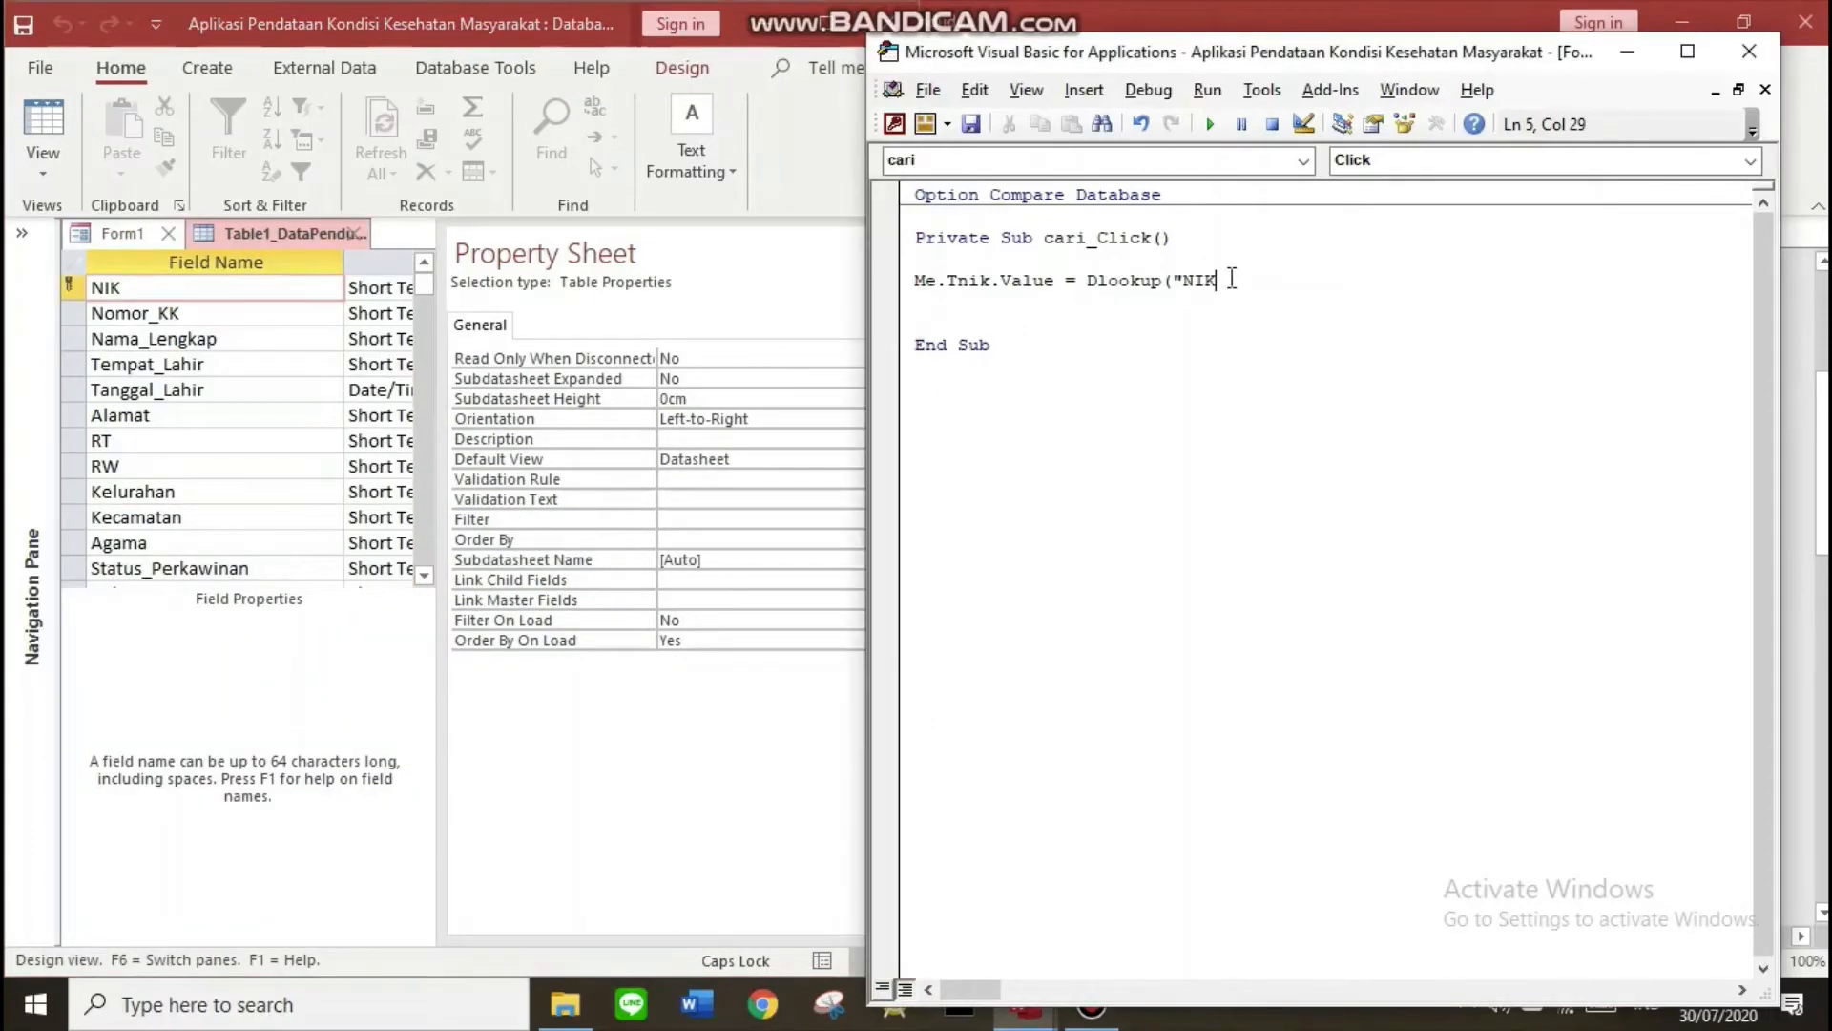
# Add the table argument "Table1_DataPenduduk" to the Tnik DLookup line
pyautogui.moveTo(948, 281); pyautogui.dragTo(996, 283)
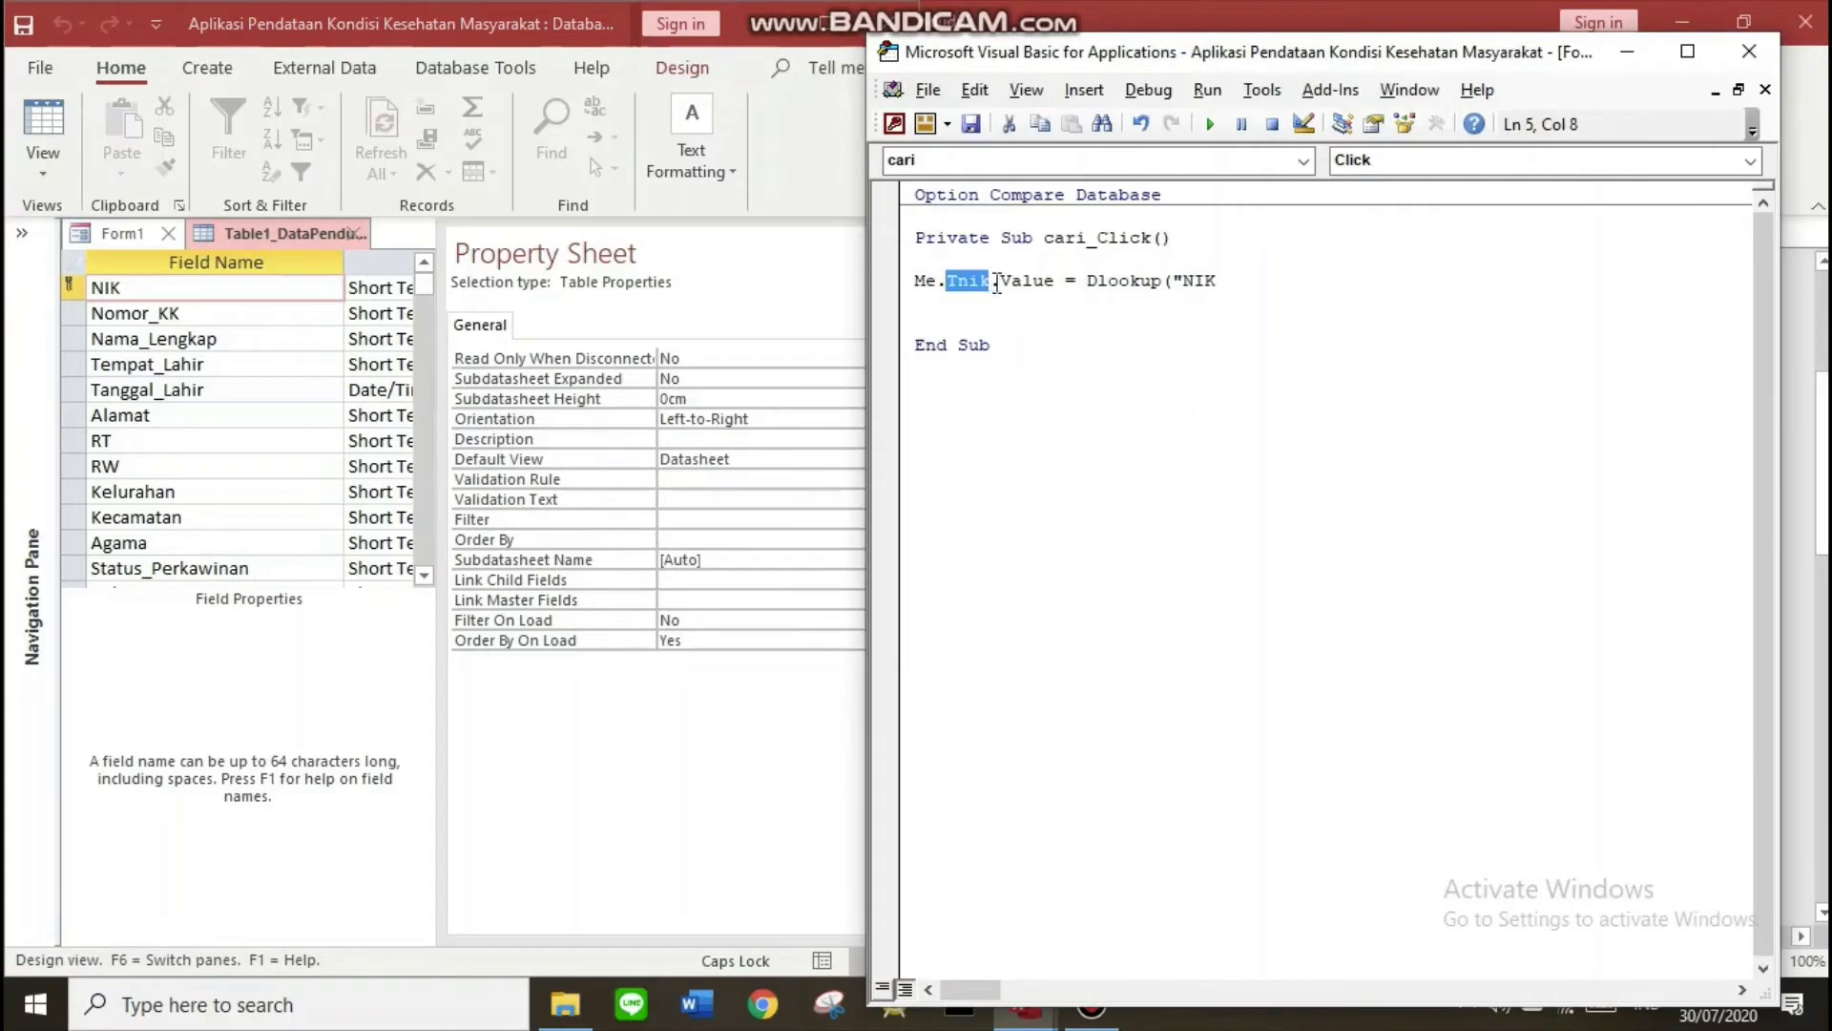
pyautogui.moveTo(1182, 285); pyautogui.dragTo(1222, 285)
pyautogui.click(1232, 284)
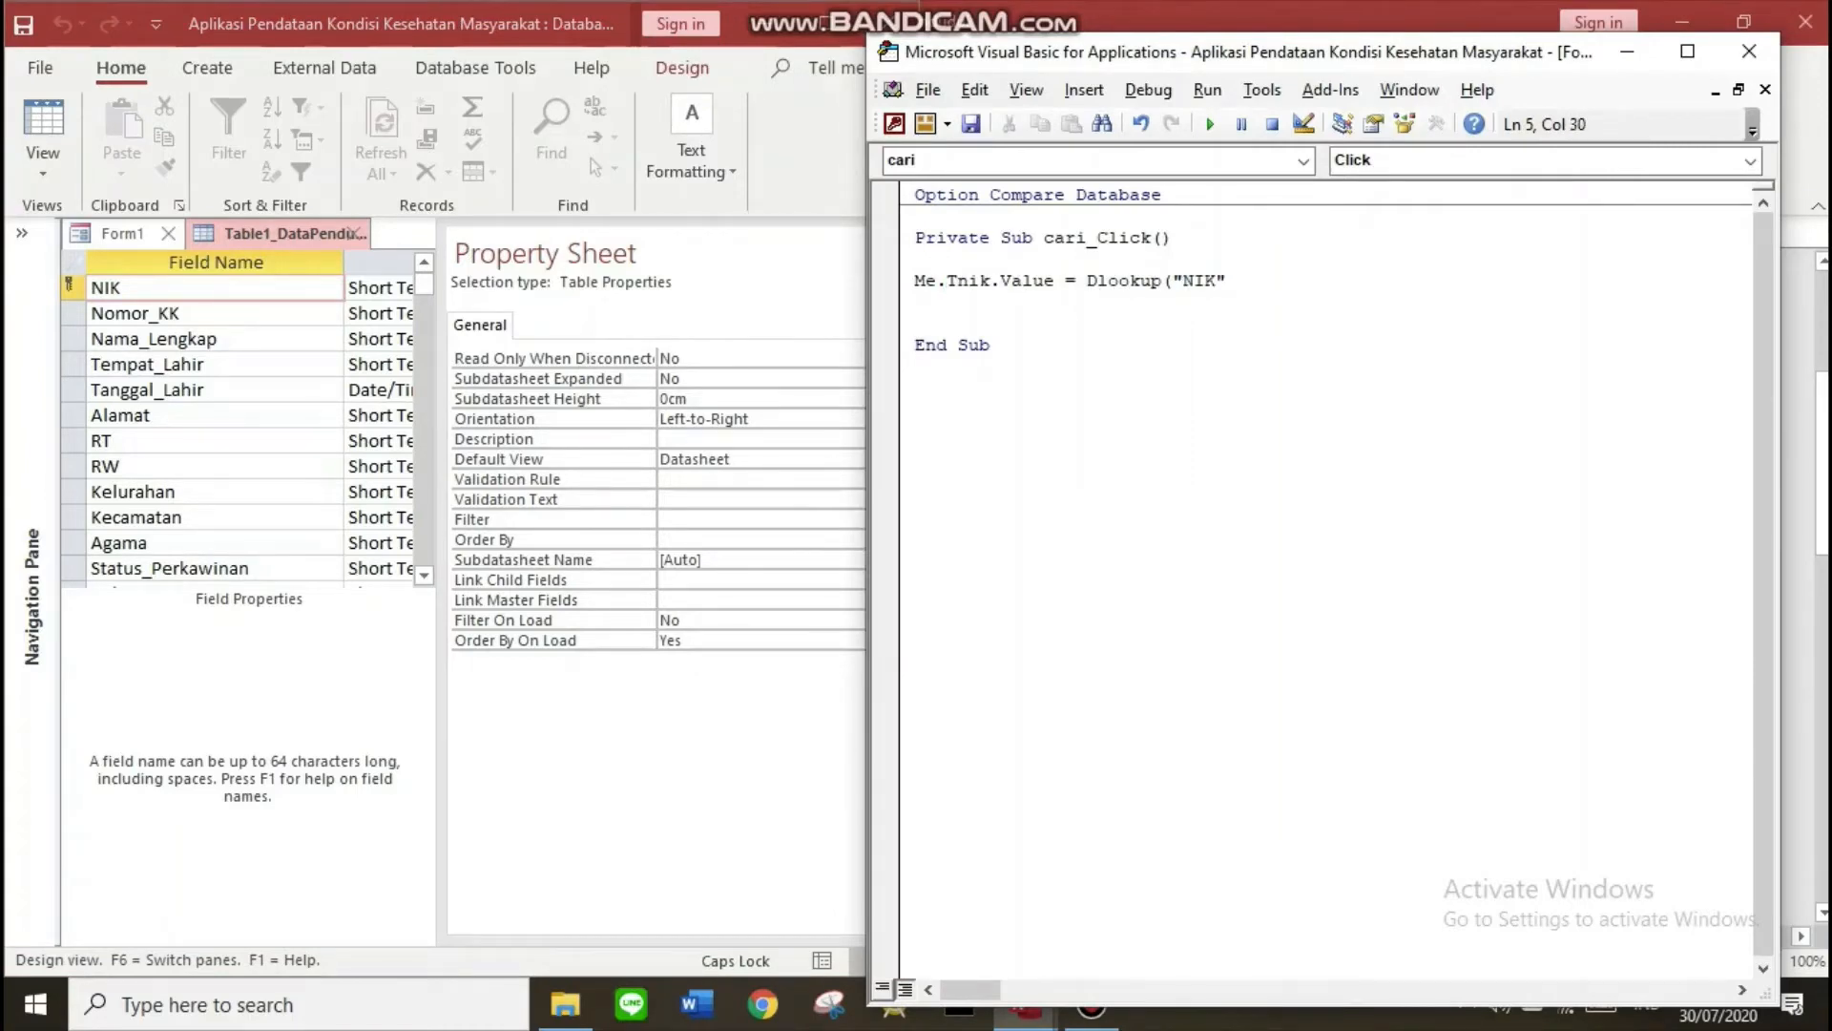
pyautogui.write(', "tAB')
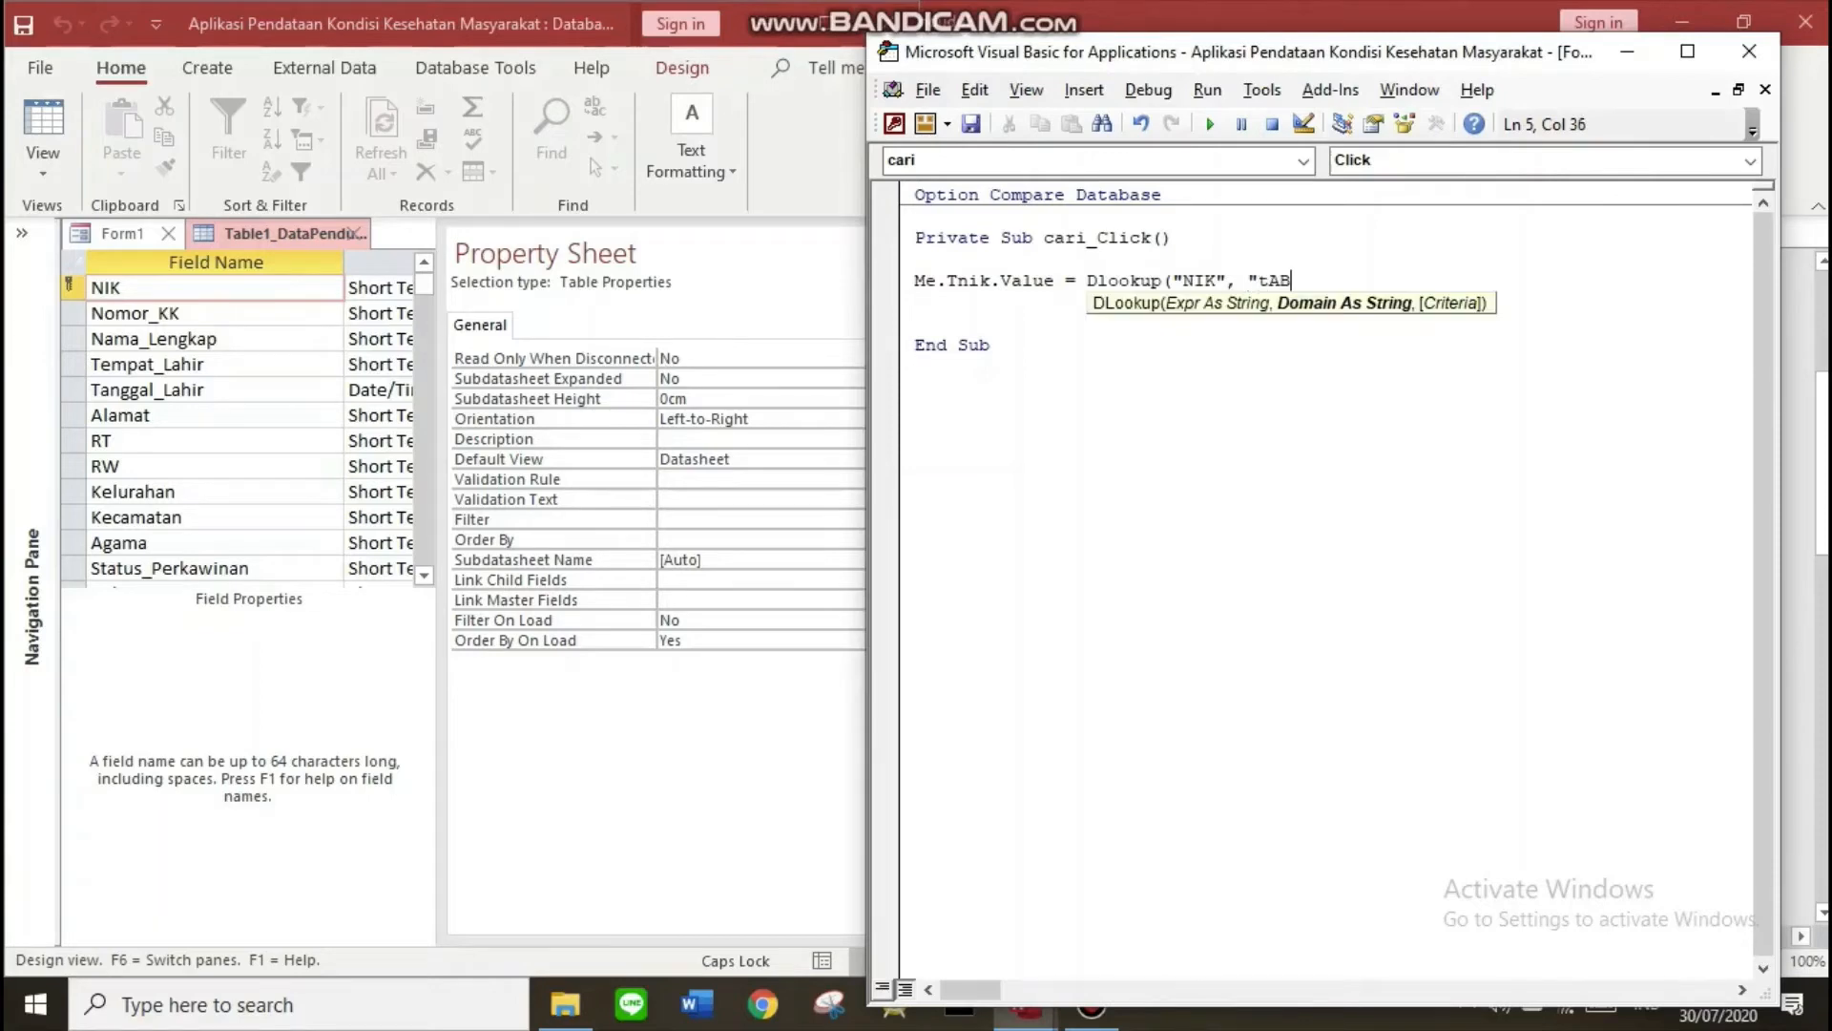
pyautogui.write('LE1_dATA')
pyautogui.press('BackSpace')
pyautogui.press('BackSpace')
pyautogui.press('BackSpace')
pyautogui.press('BackSpace')
pyautogui.press('BackSpace')
pyautogui.press('BackSpace')
pyautogui.write('T')
pyautogui.press('capslock')
pyautogui.write('able1_Data')
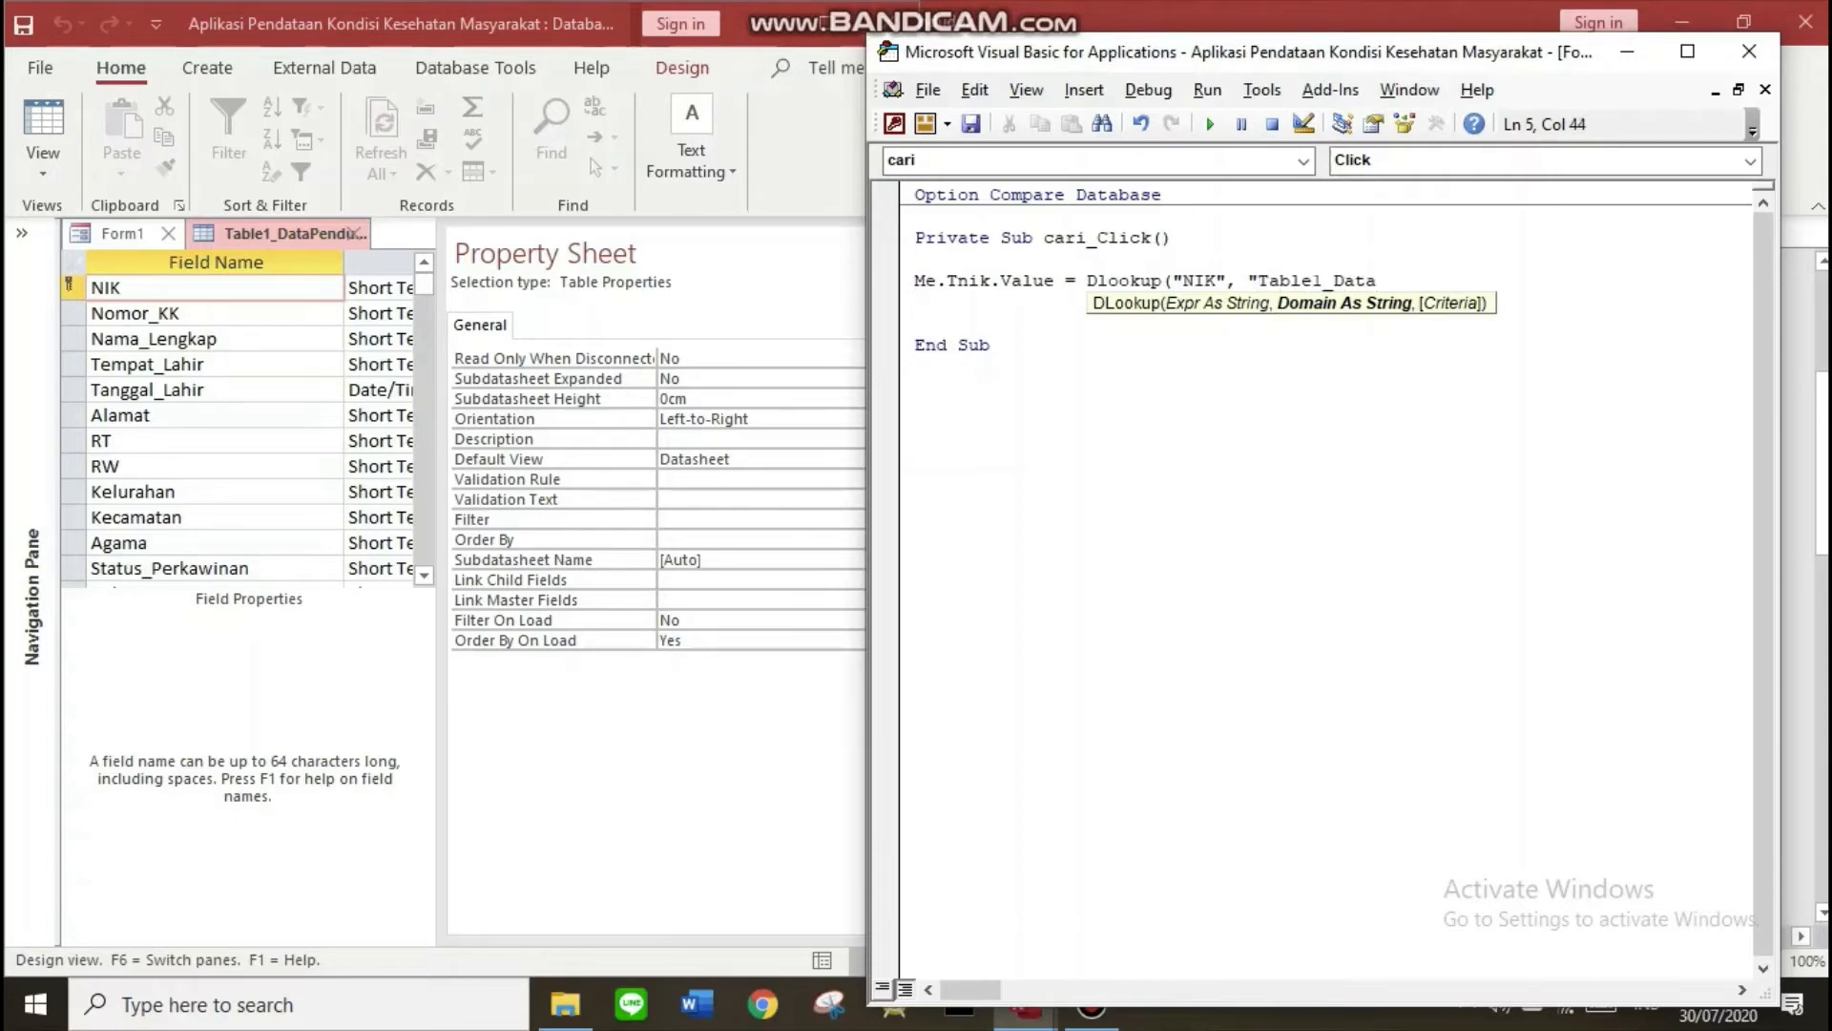
pyautogui.write('Penduduk", "ni')
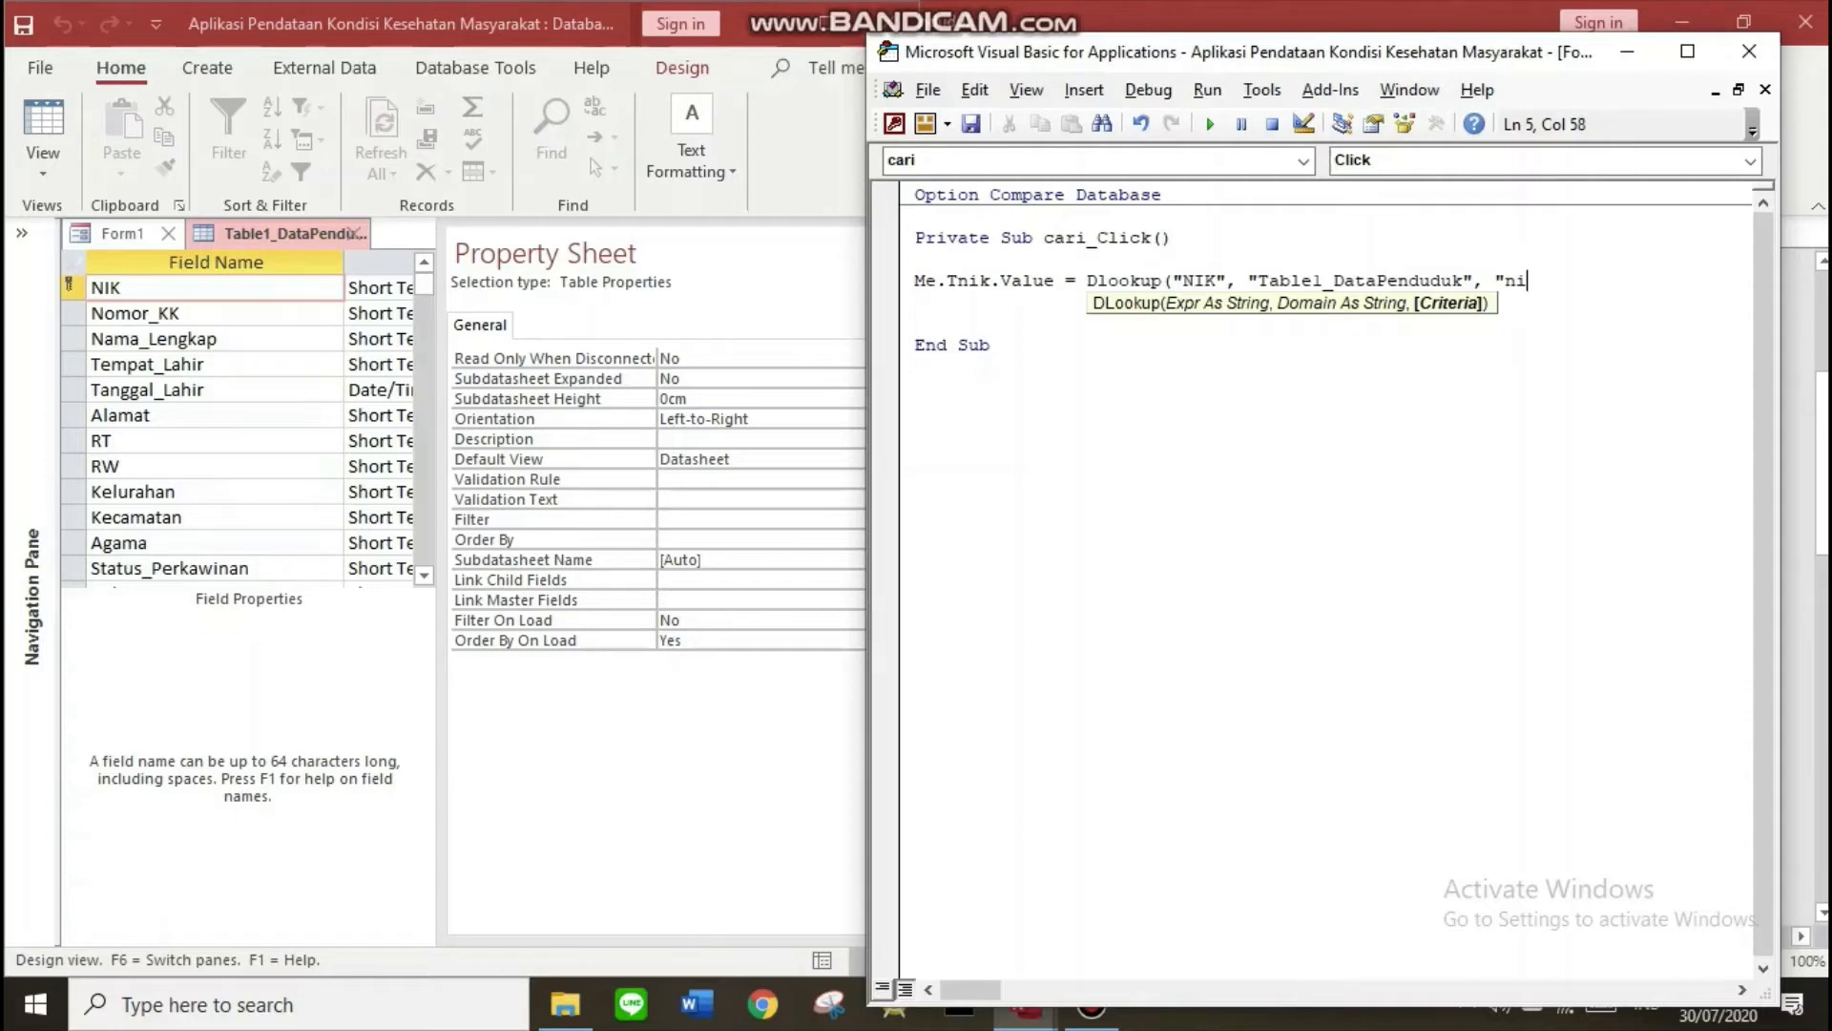
# Add the criterion "NIK = '" & Me.Tnik.Value to the lookup
pyautogui.press('BackSpace')
pyautogui.press('BackSpace')
pyautogui.write('NIK=')
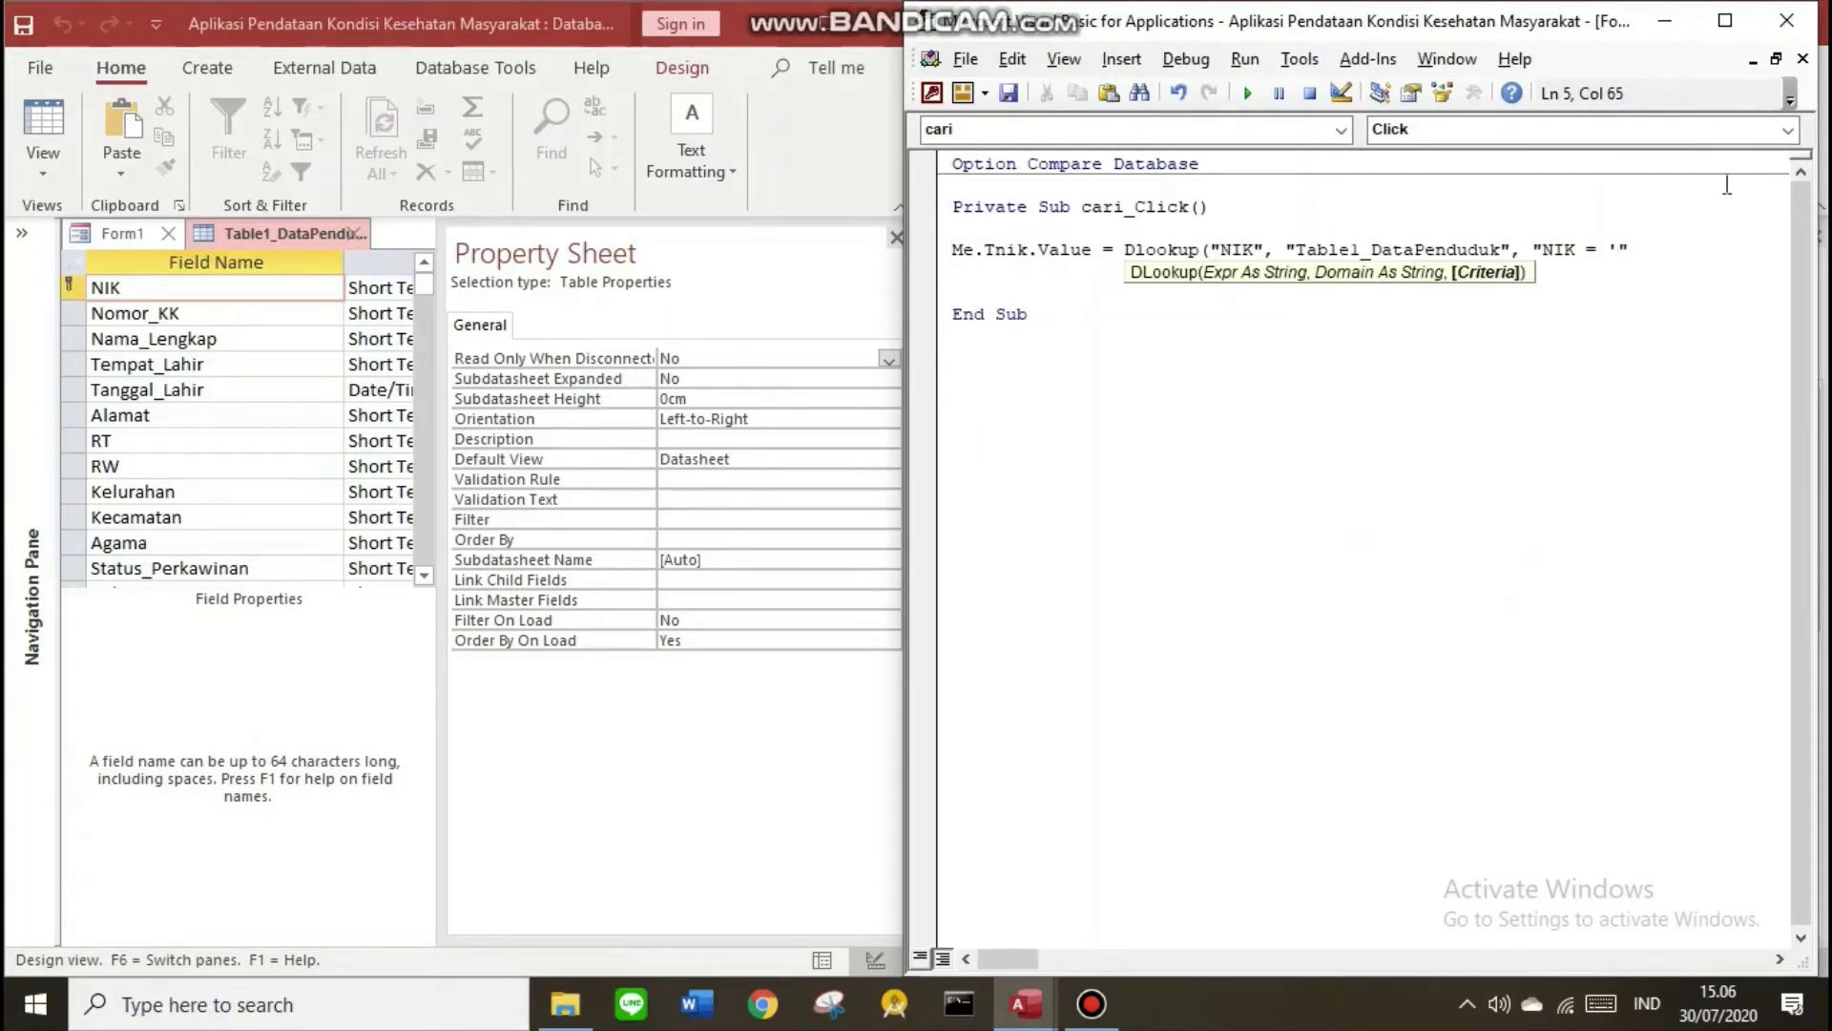
pyautogui.write('& Me.')
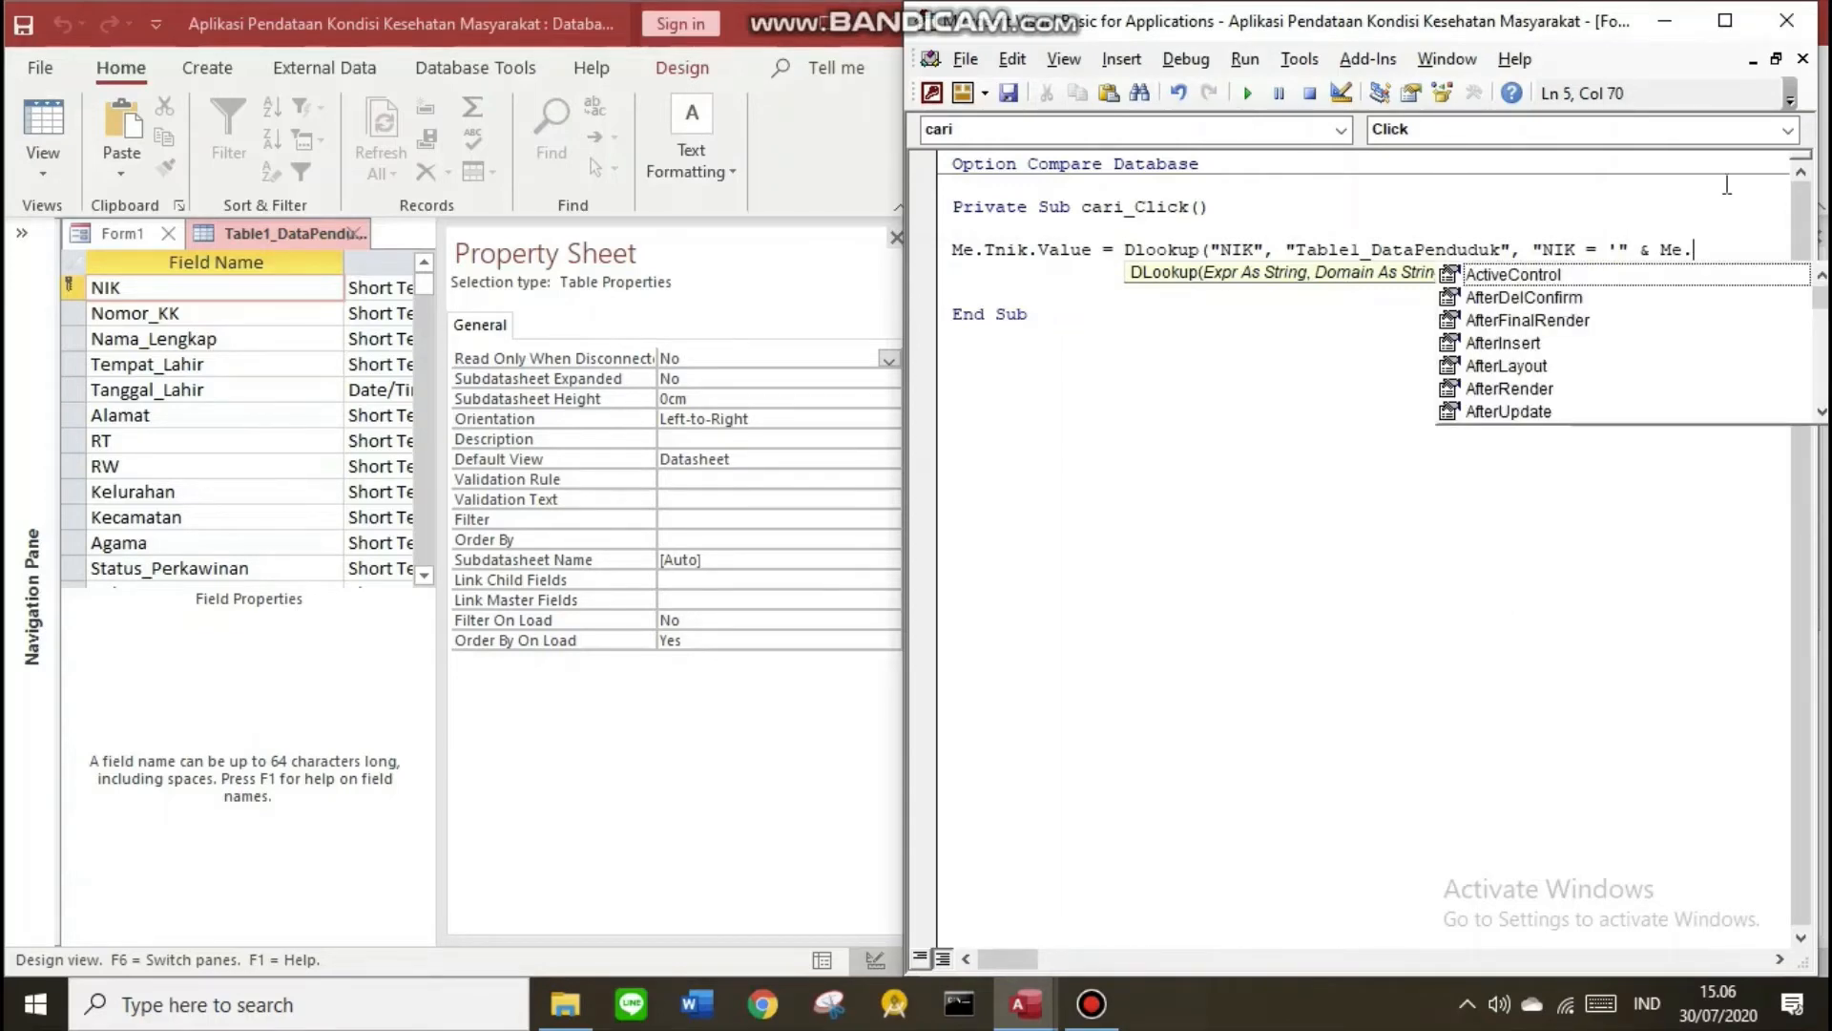
pyautogui.write('Tnik.')
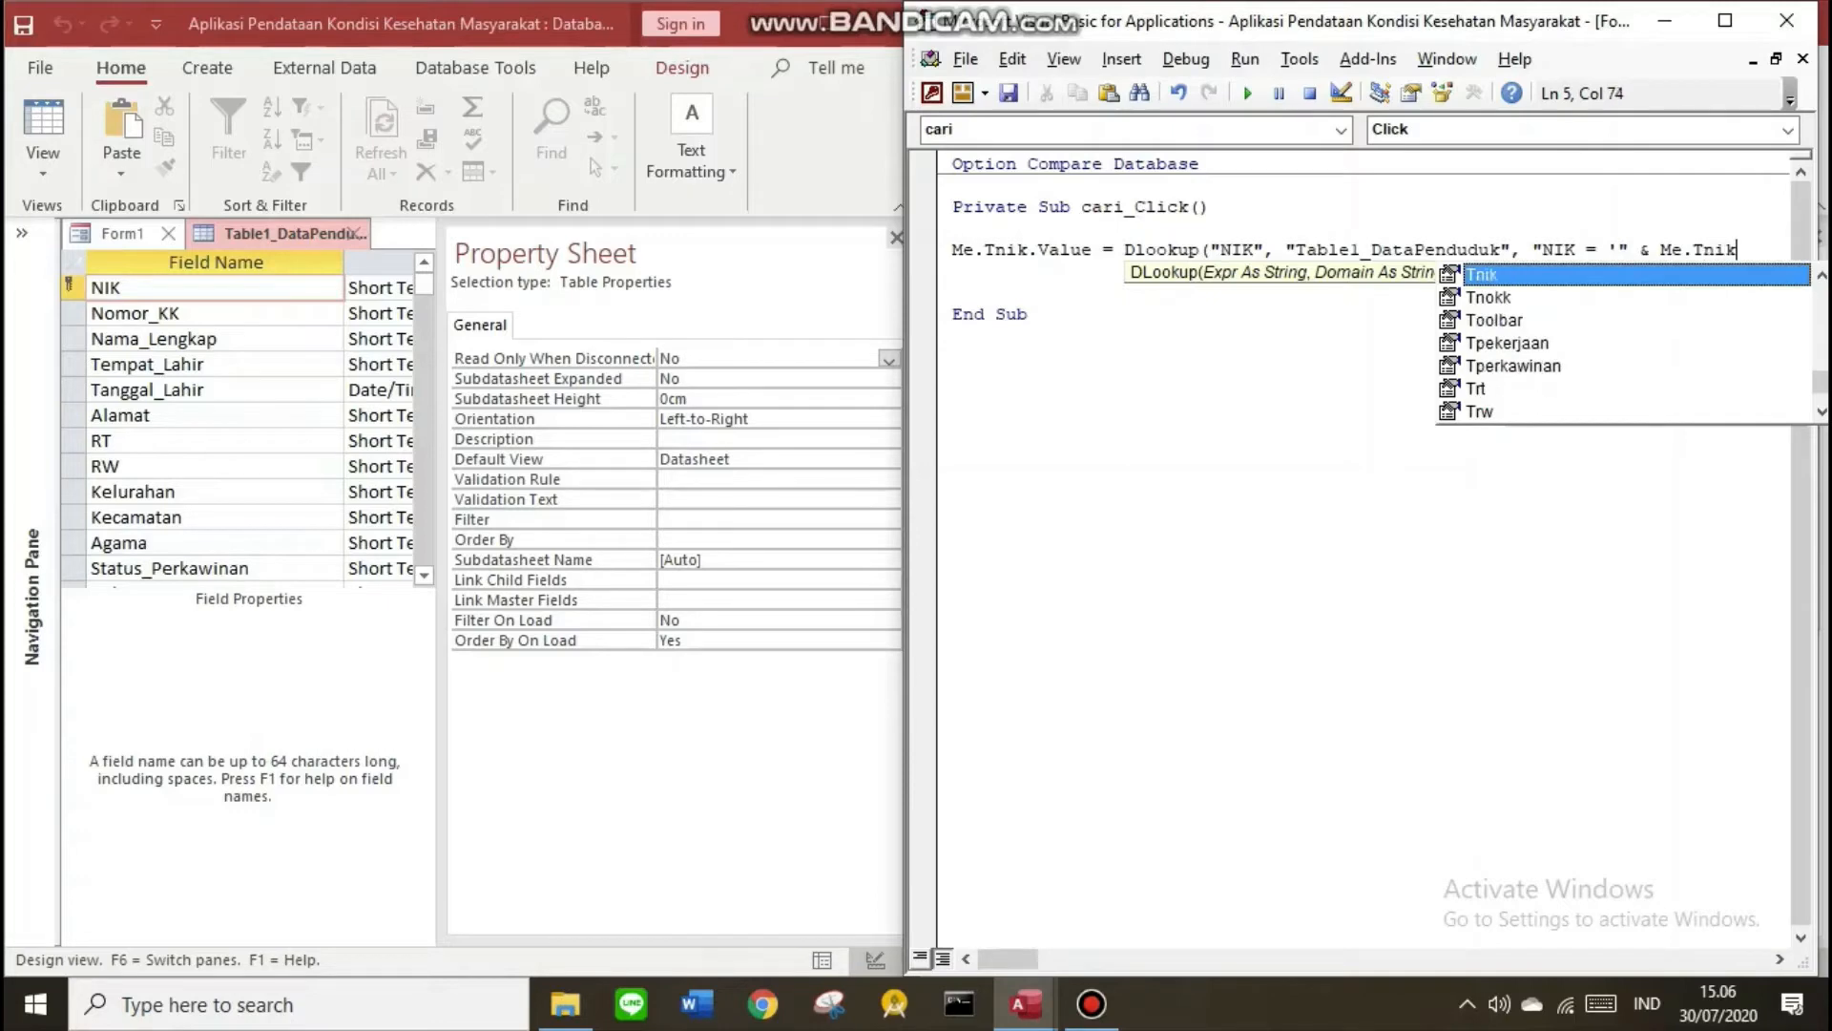
pyautogui.write('vale')
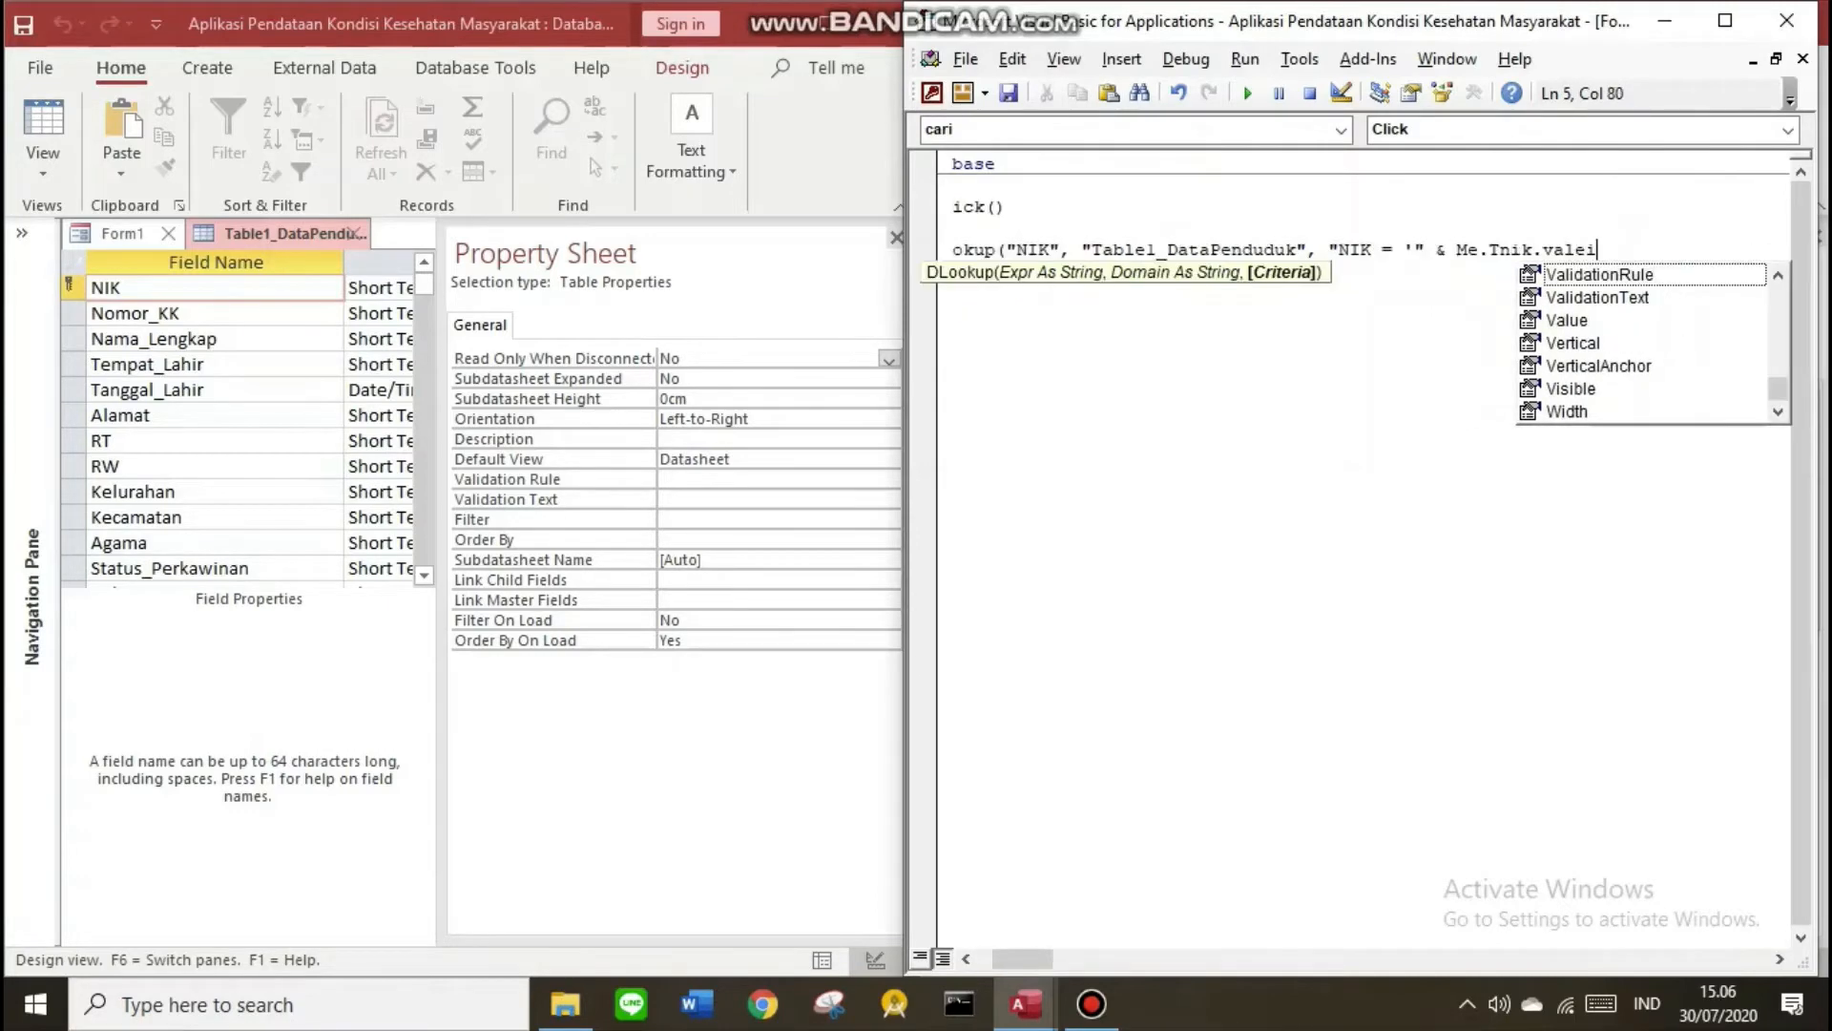
pyautogui.press('BackSpace')
pyautogui.write('ue')
pyautogui.press('Return')
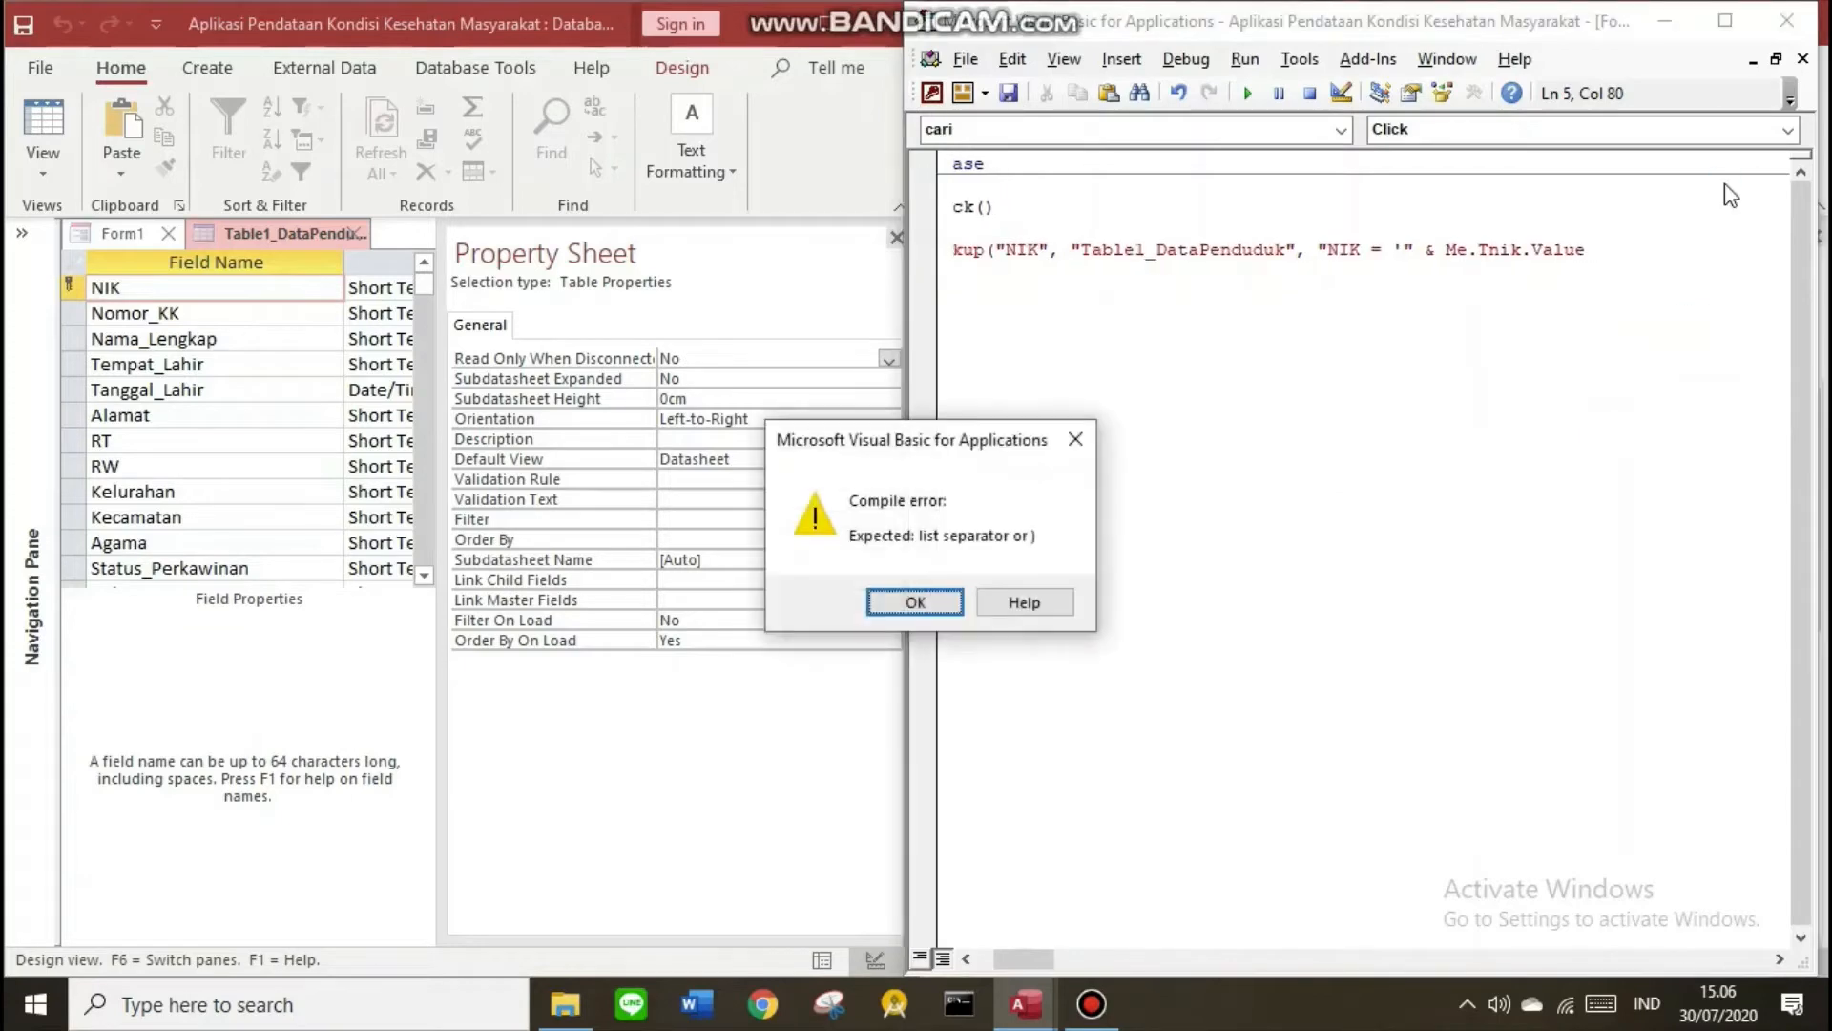
# Dismiss the compile error and close the criterion with & "'") to finish the DLookup line
pyautogui.press('Return')
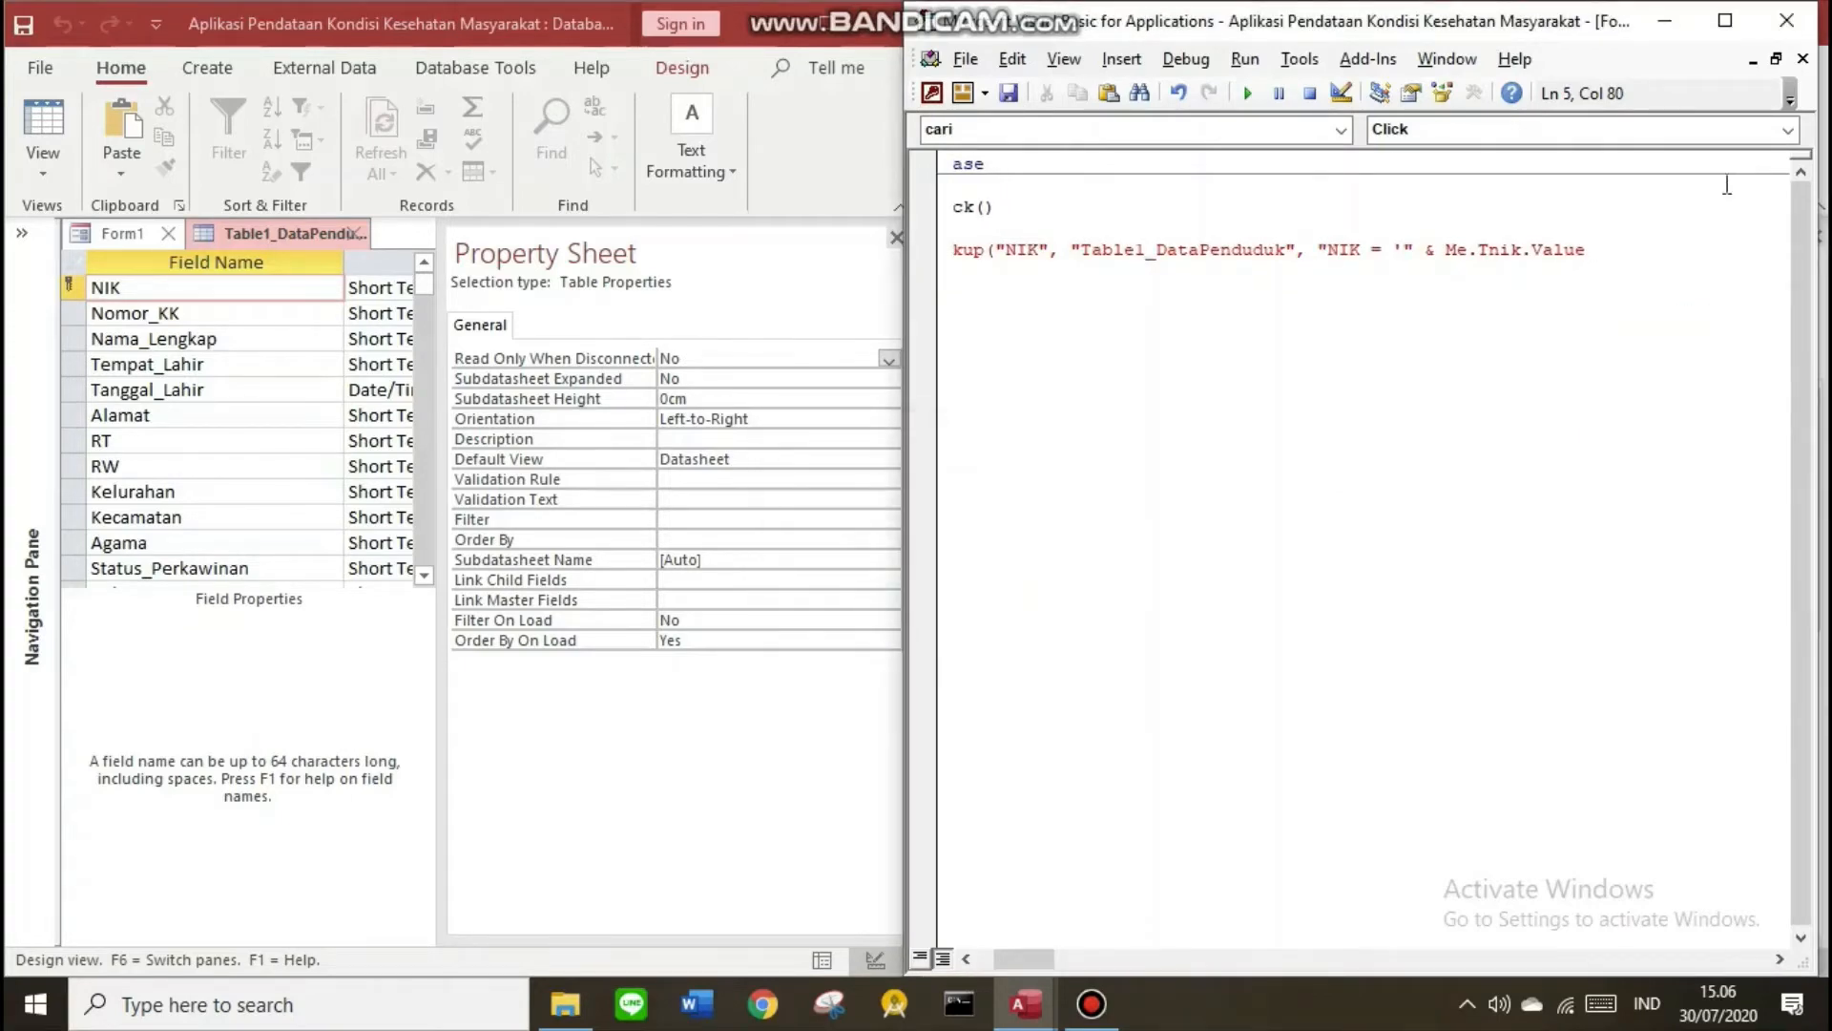
pyautogui.write('& Me.Tnik.Value &')
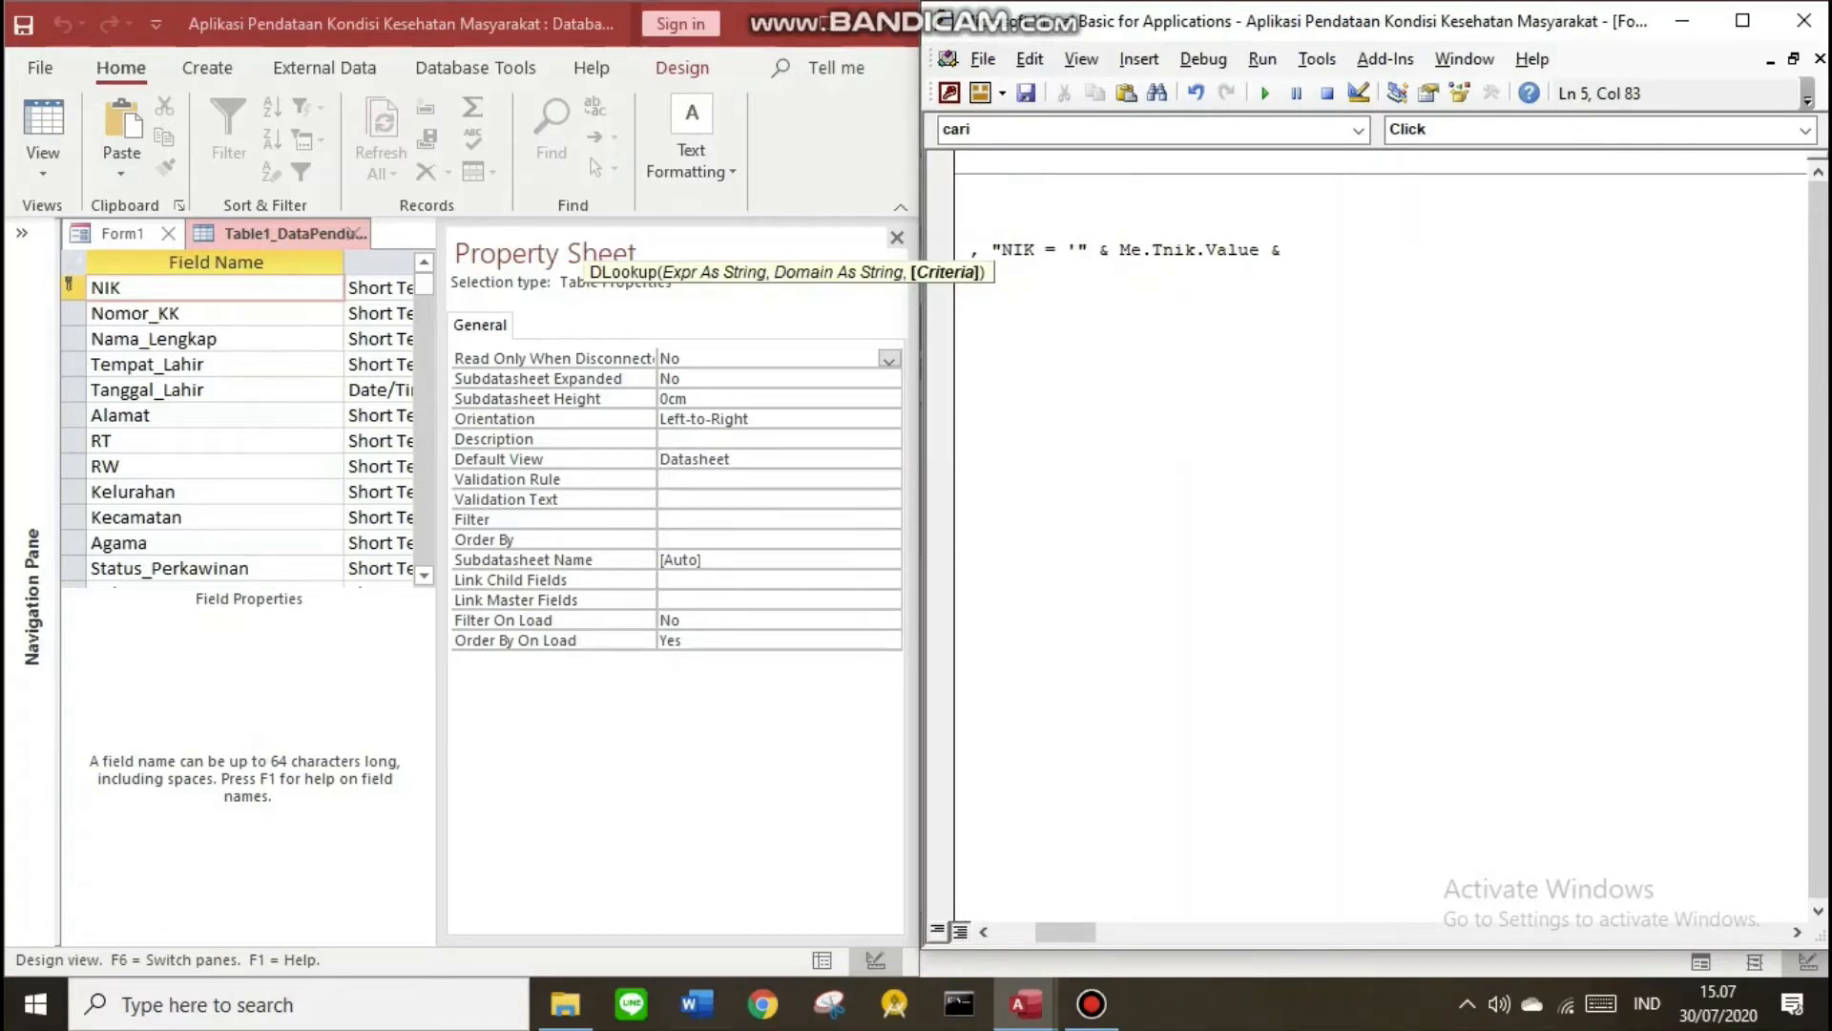
pyautogui.write('" \' "')
pyautogui.press('BackSpace')
pyautogui.write('\'")')
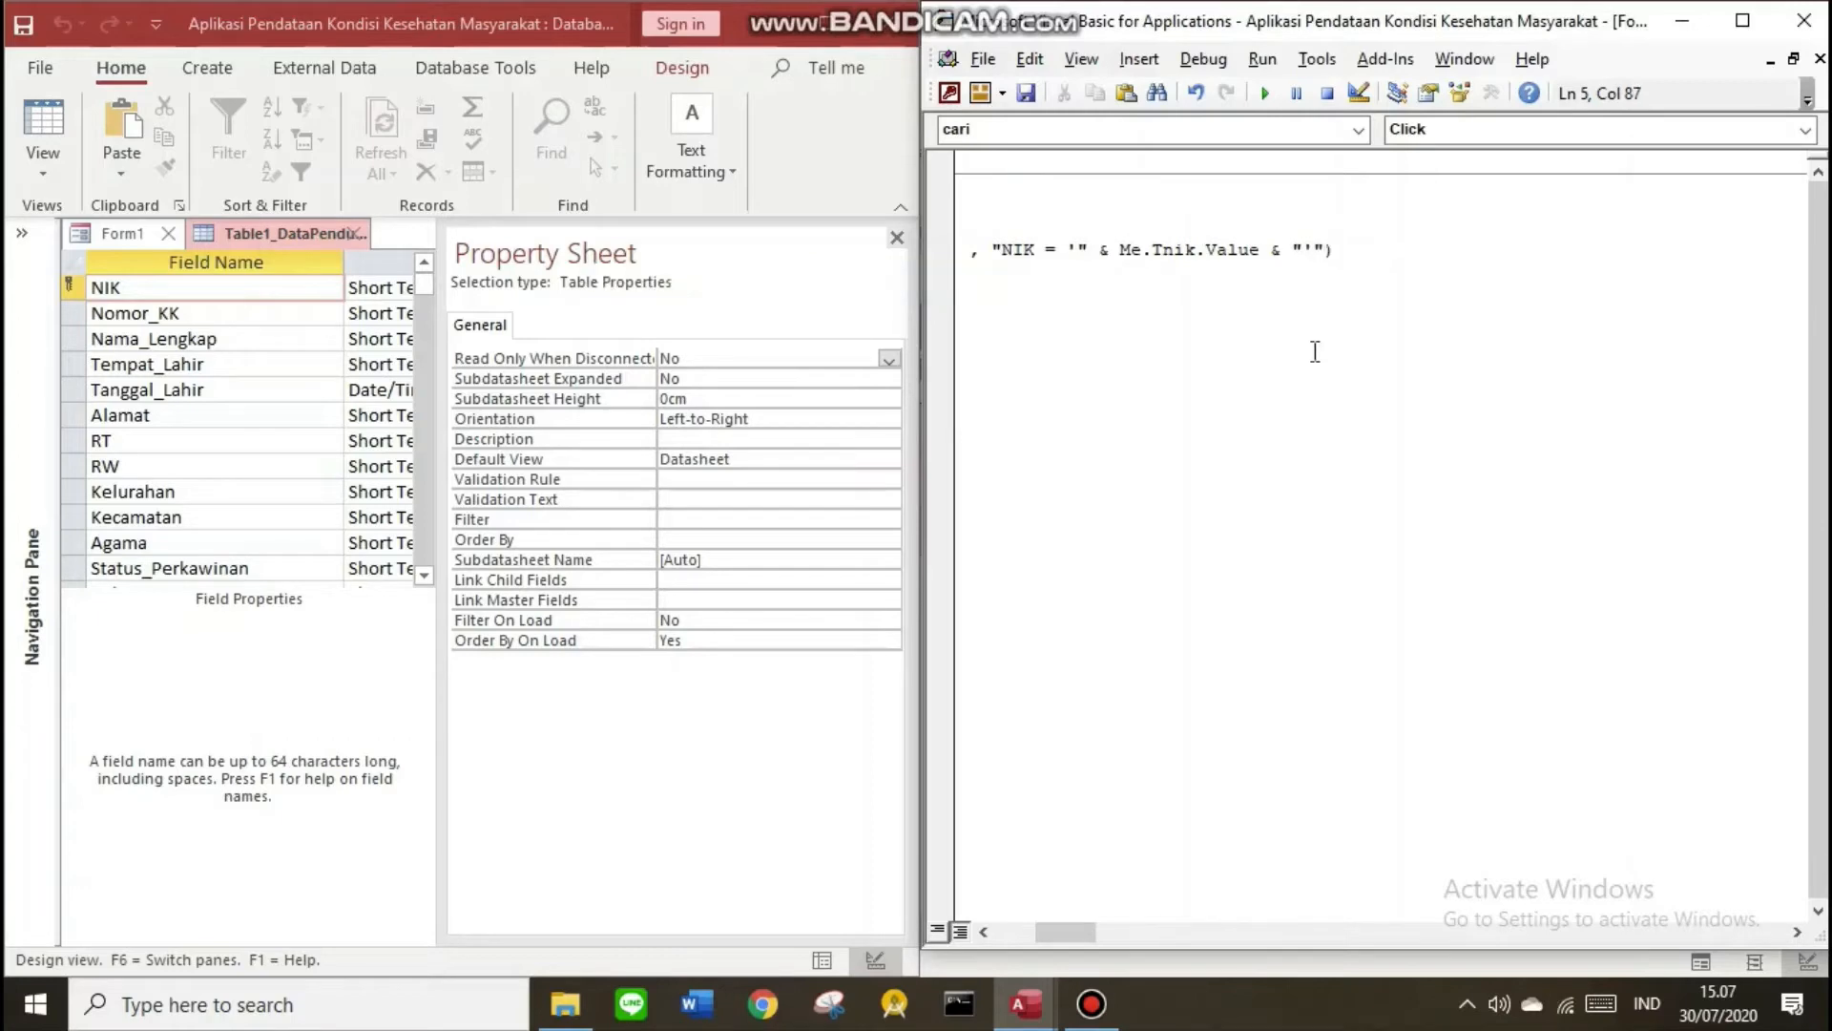
pyautogui.press('Return')
pyautogui.click(1721, 25)
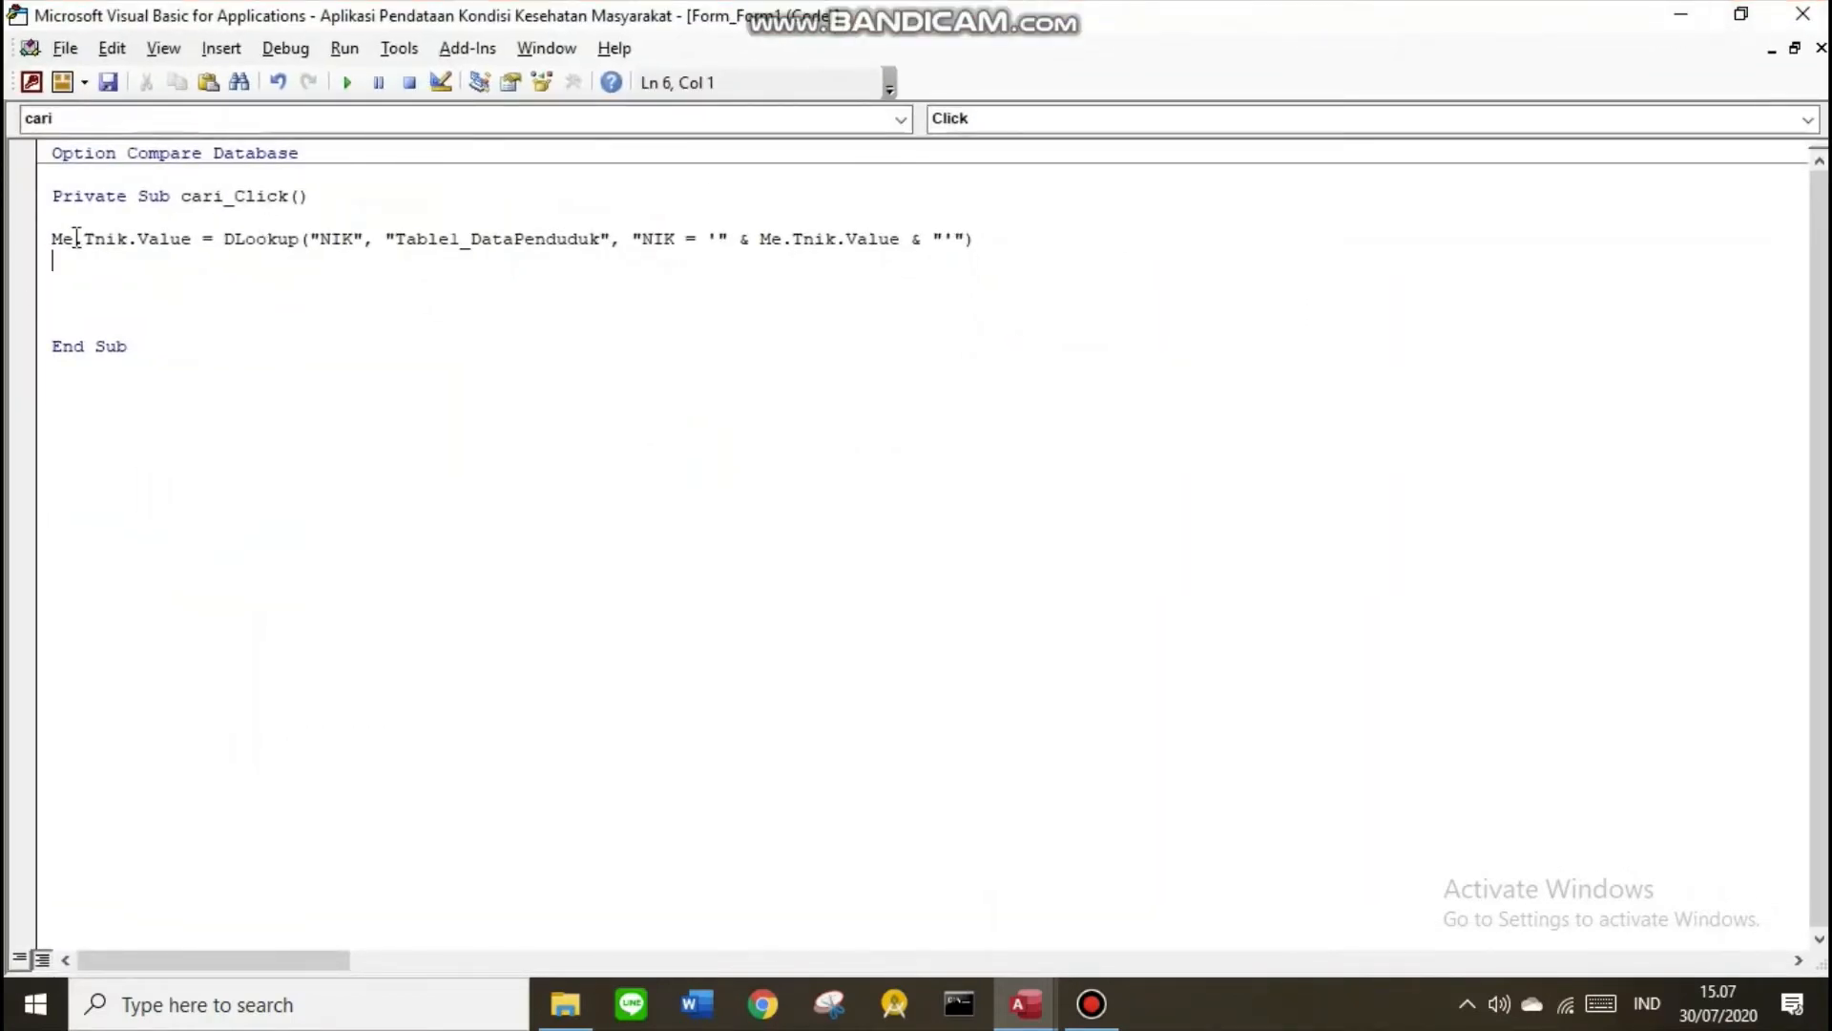
pyautogui.moveTo(259, 19); pyautogui.dragTo(1046, 45)
pyautogui.click(120, 233)
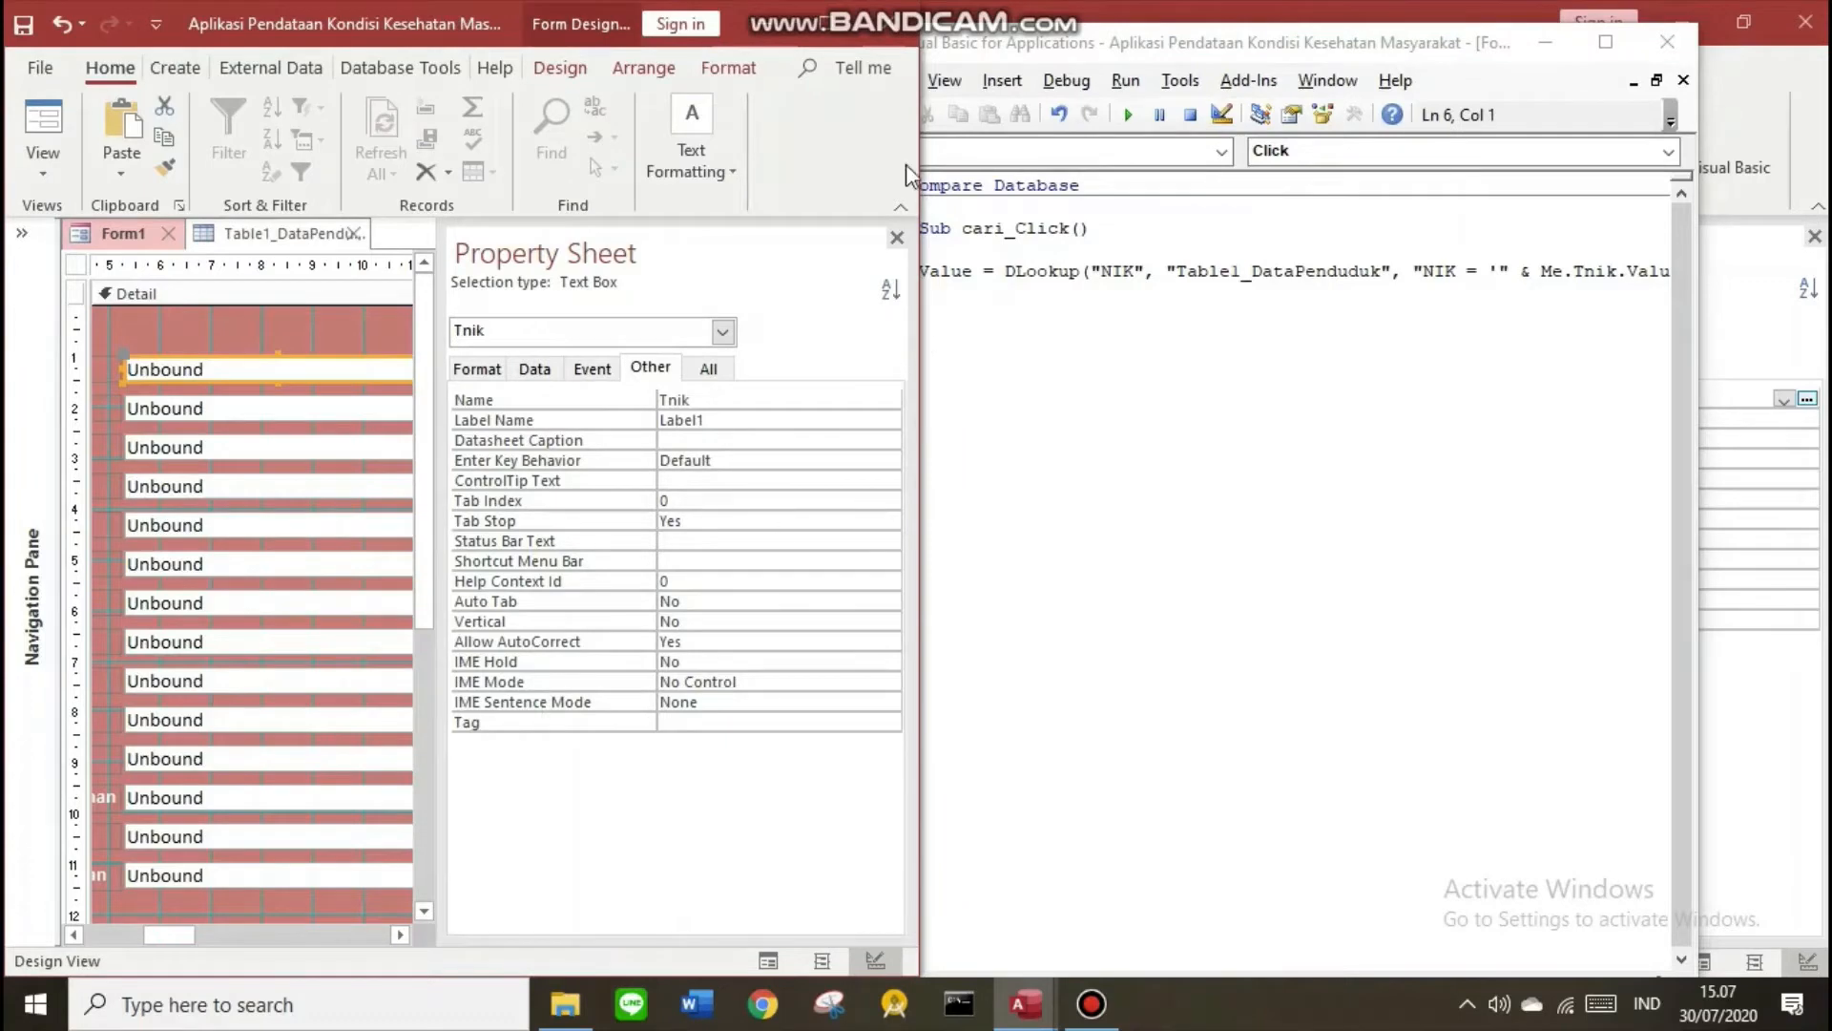
pyautogui.press('super+Right')
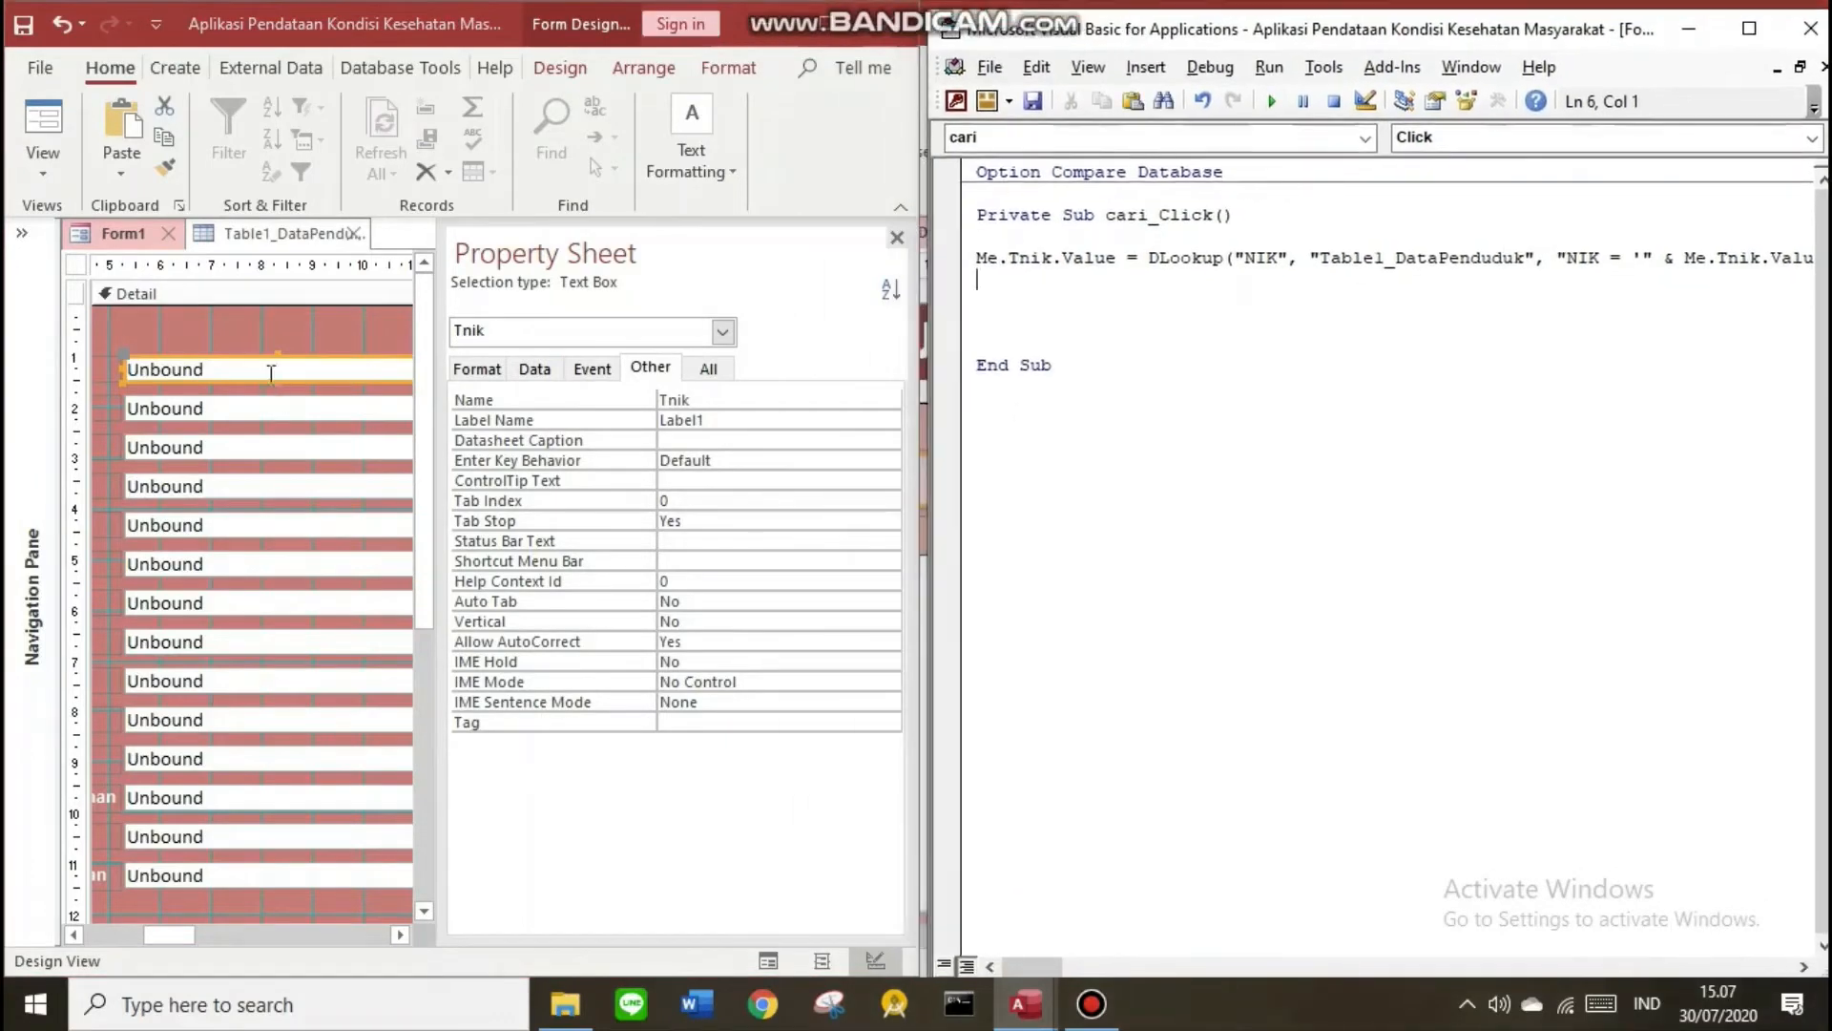
pyautogui.click(271, 372)
pyautogui.click(644, 401)
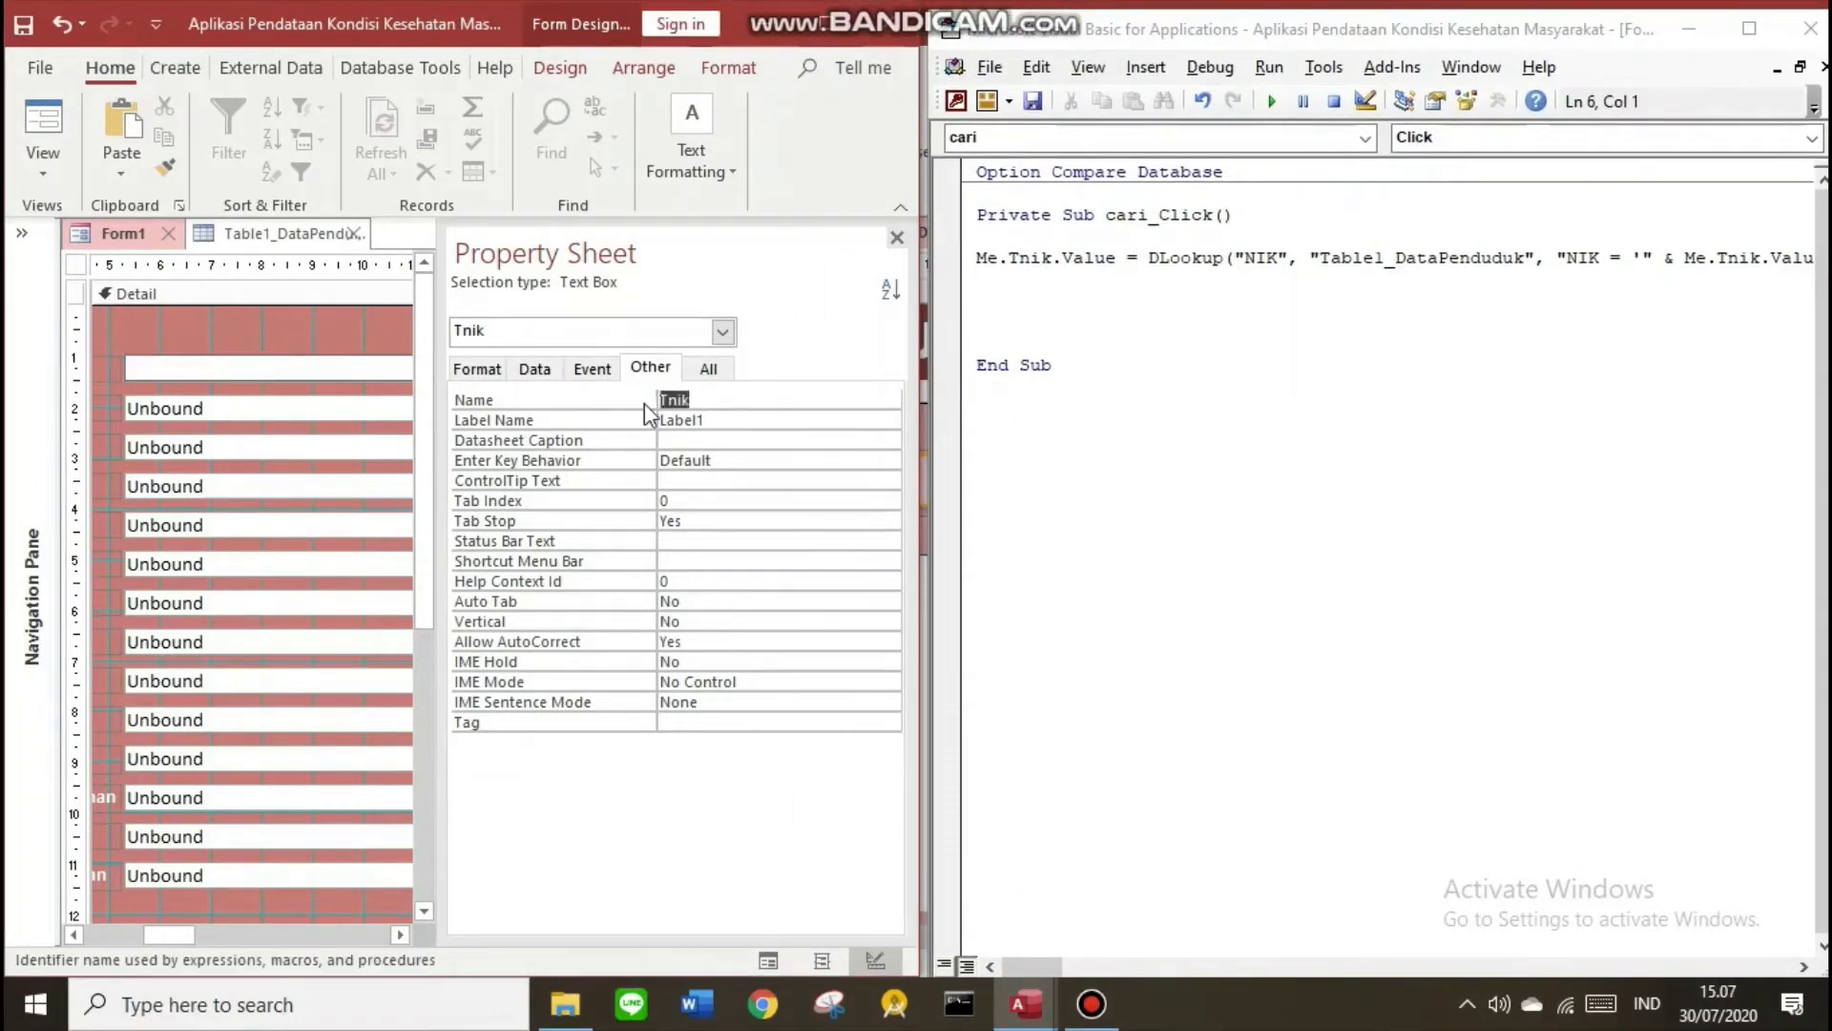
pyautogui.click(706, 399)
pyautogui.moveTo(1025, 962)
pyautogui.mouseDown()
pyautogui.moveTo(1057, 962)
pyautogui.moveTo(1027, 962)
pyautogui.mouseUp()
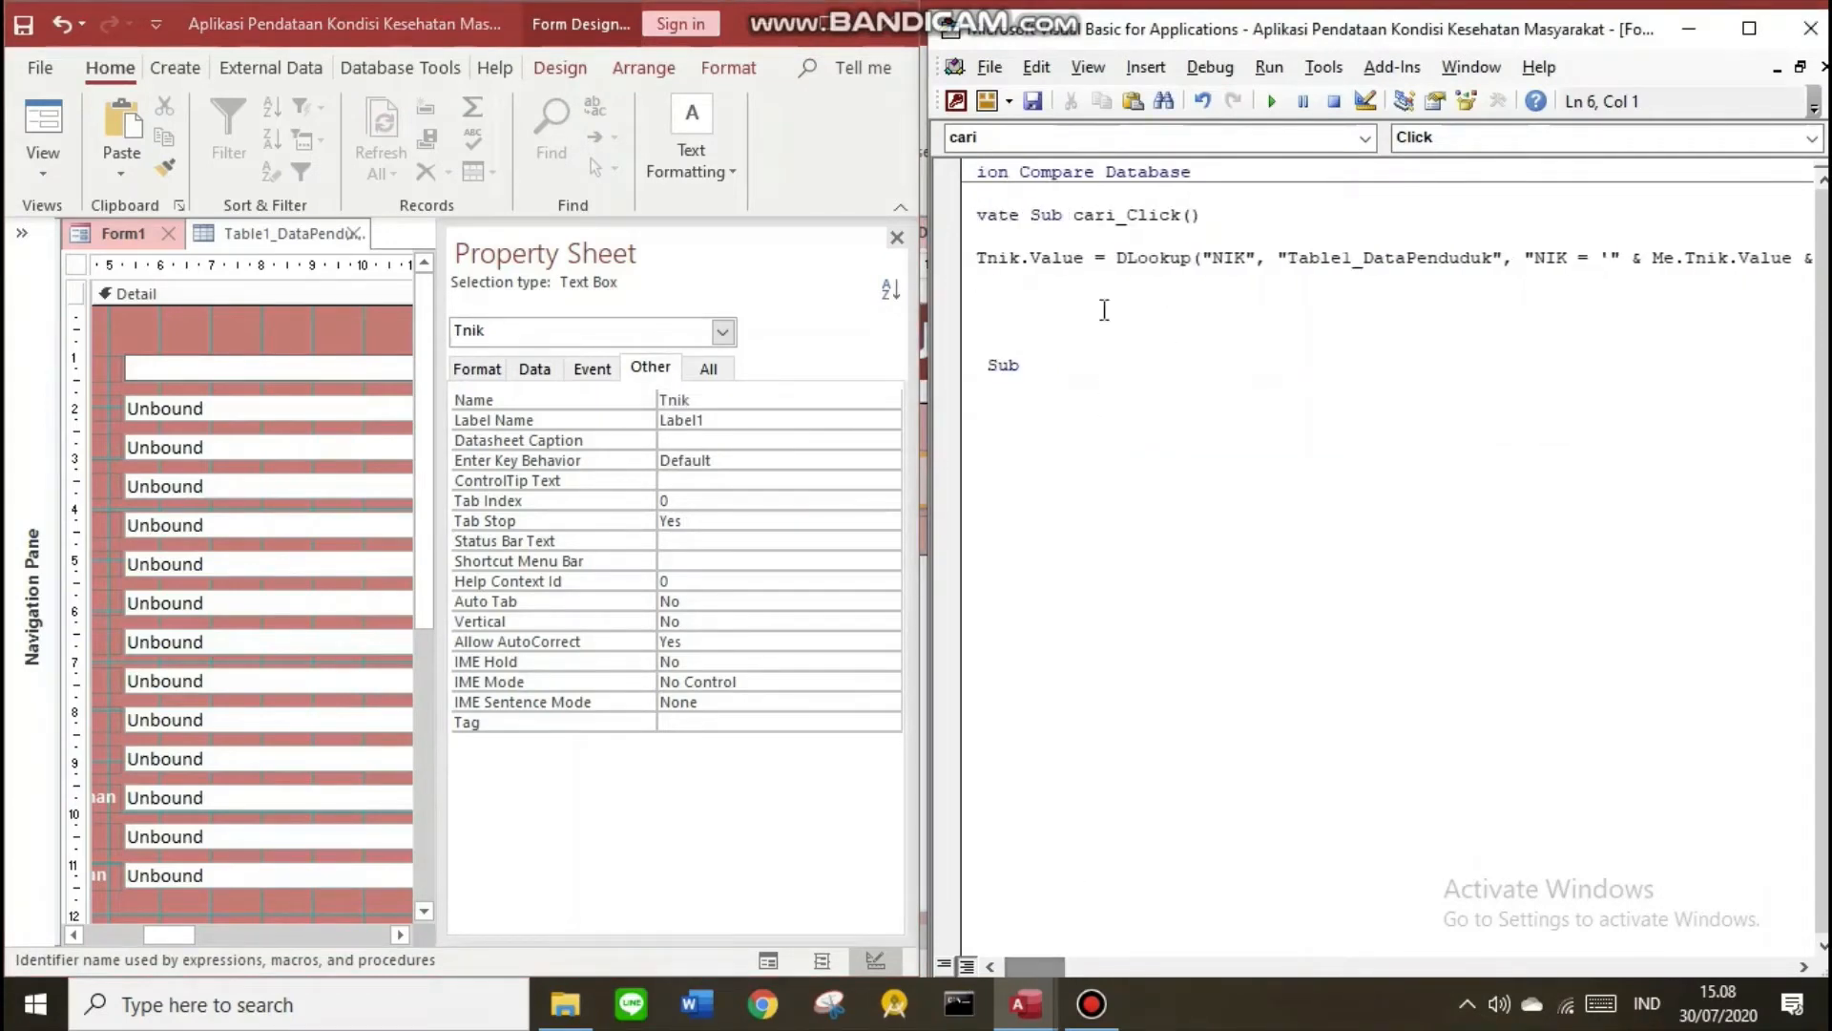
pyautogui.moveTo(1211, 260); pyautogui.dragTo(1491, 257)
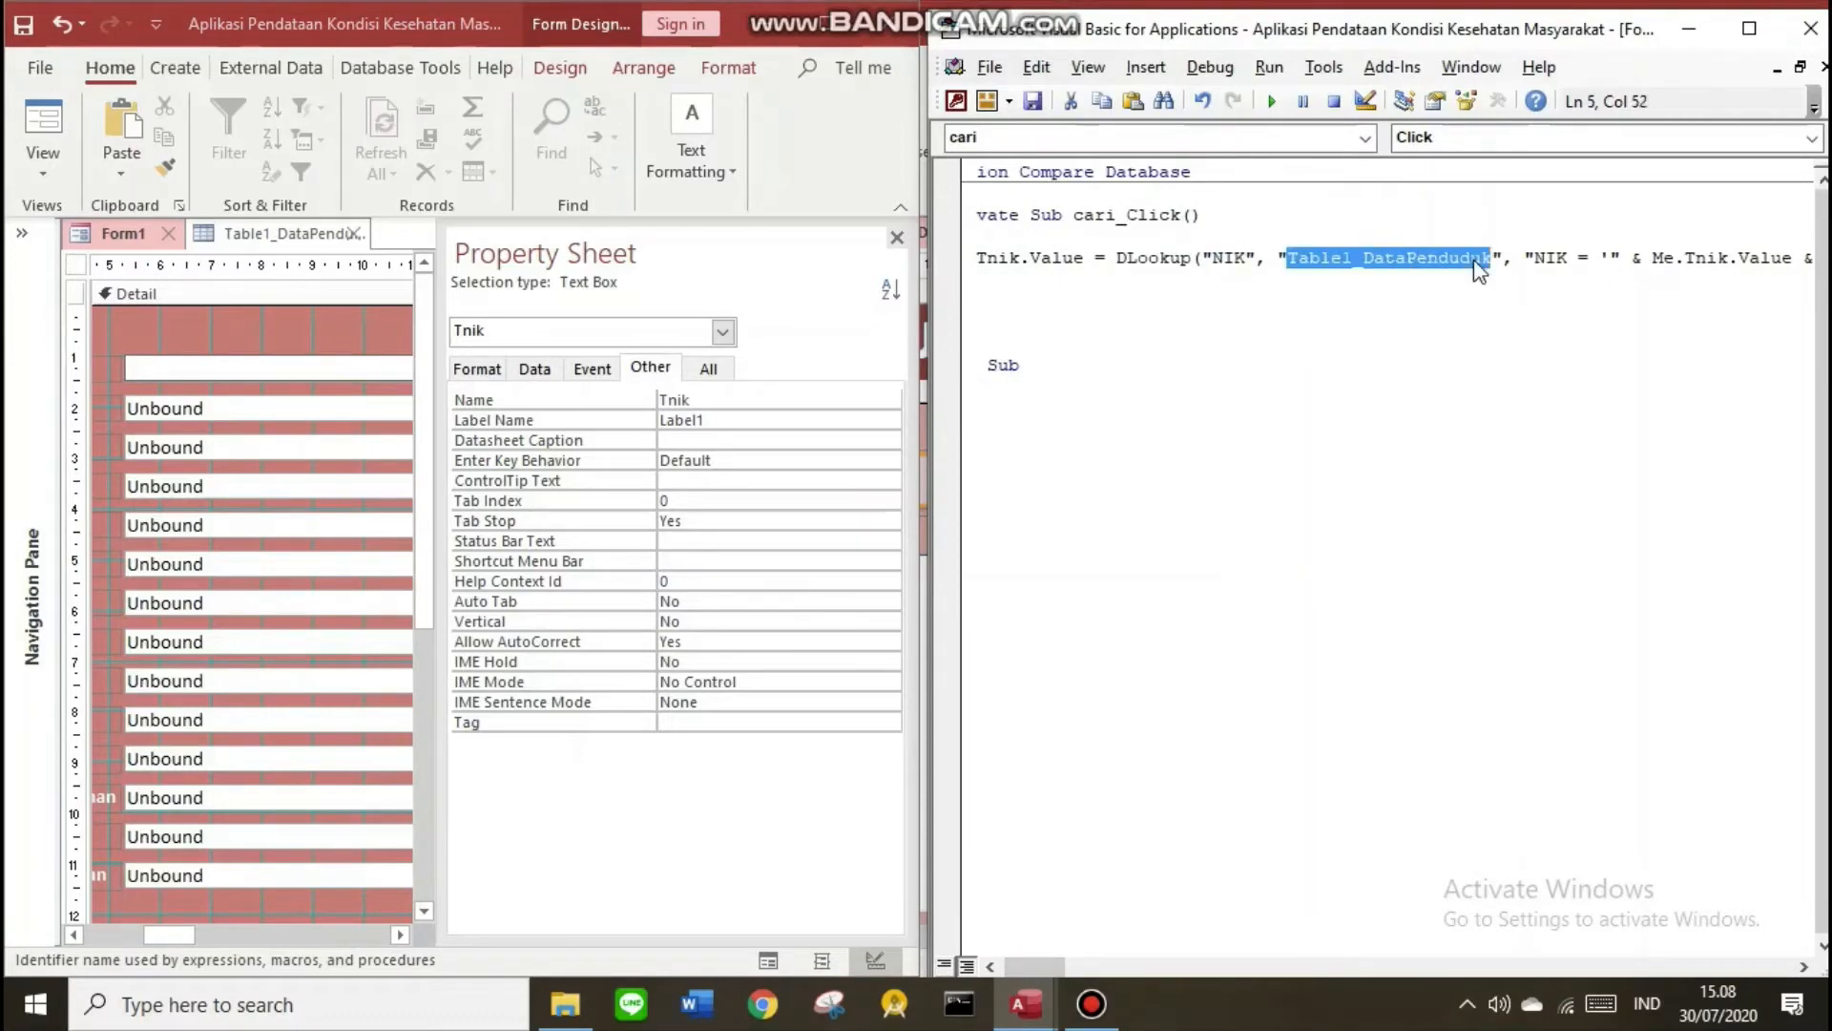
pyautogui.moveTo(1028, 971); pyautogui.dragTo(1042, 968)
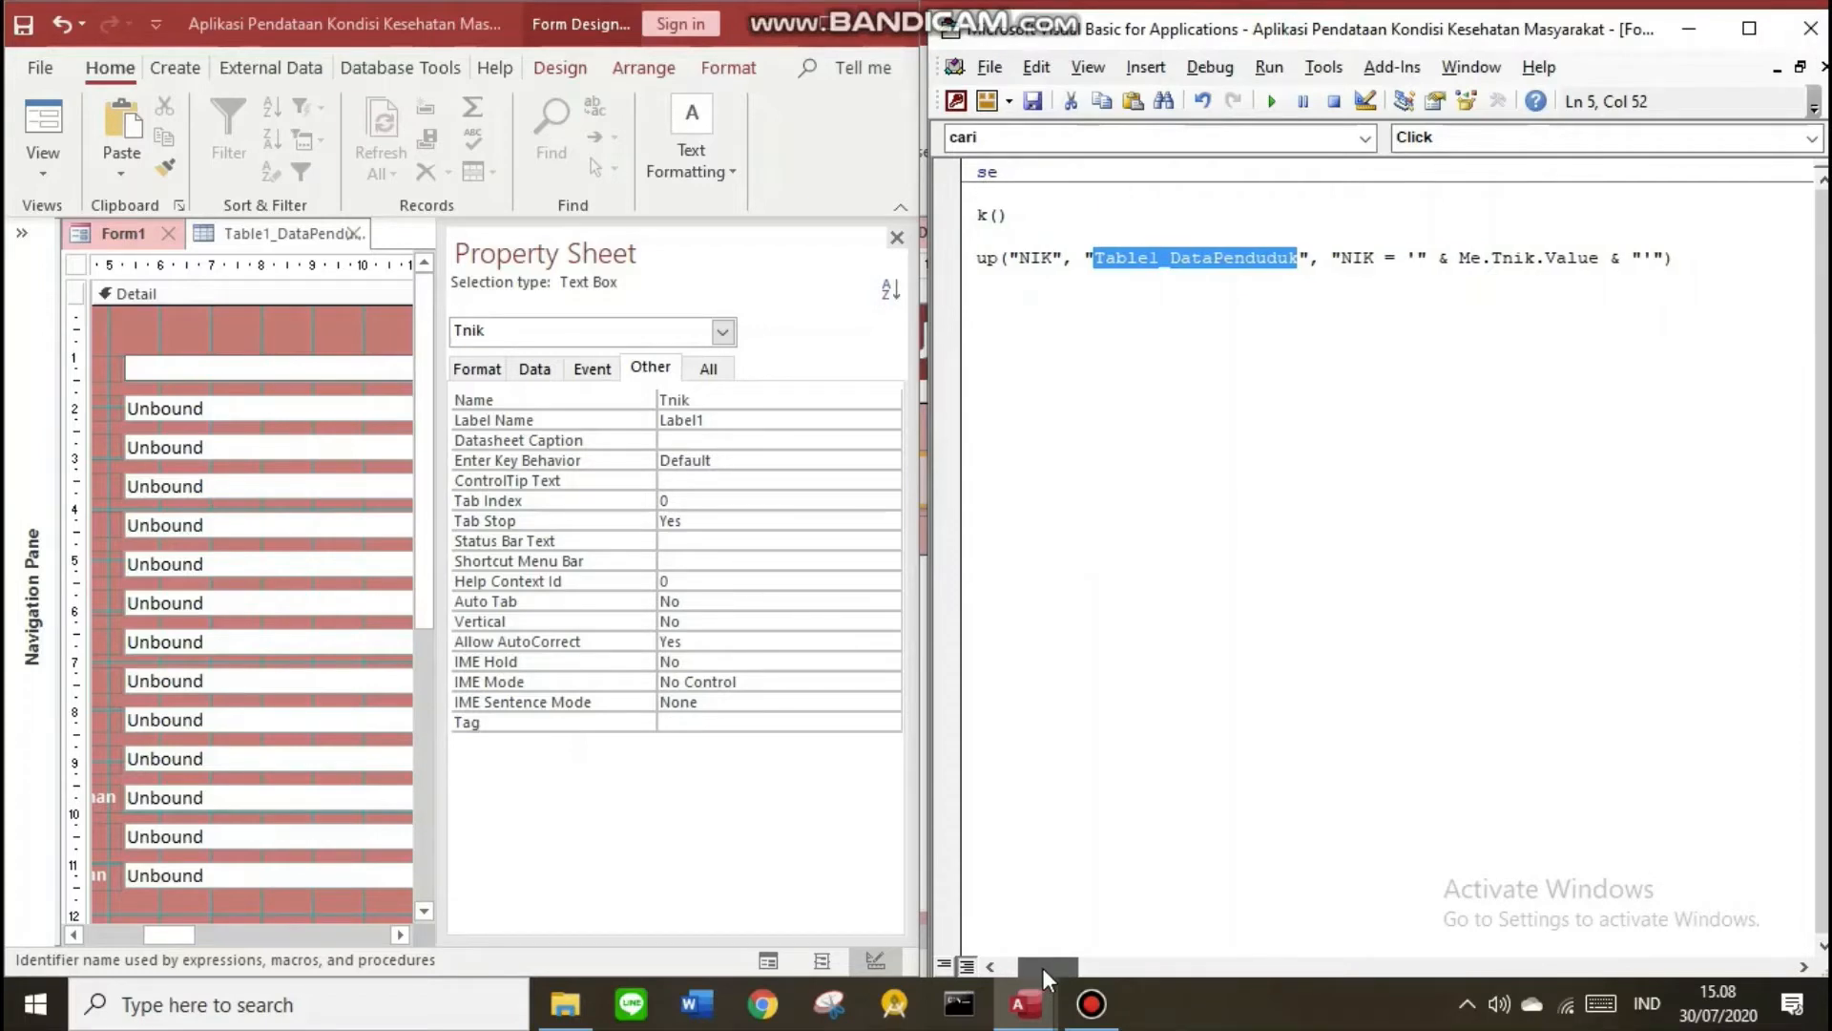
pyautogui.moveTo(1042, 967); pyautogui.dragTo(965, 964)
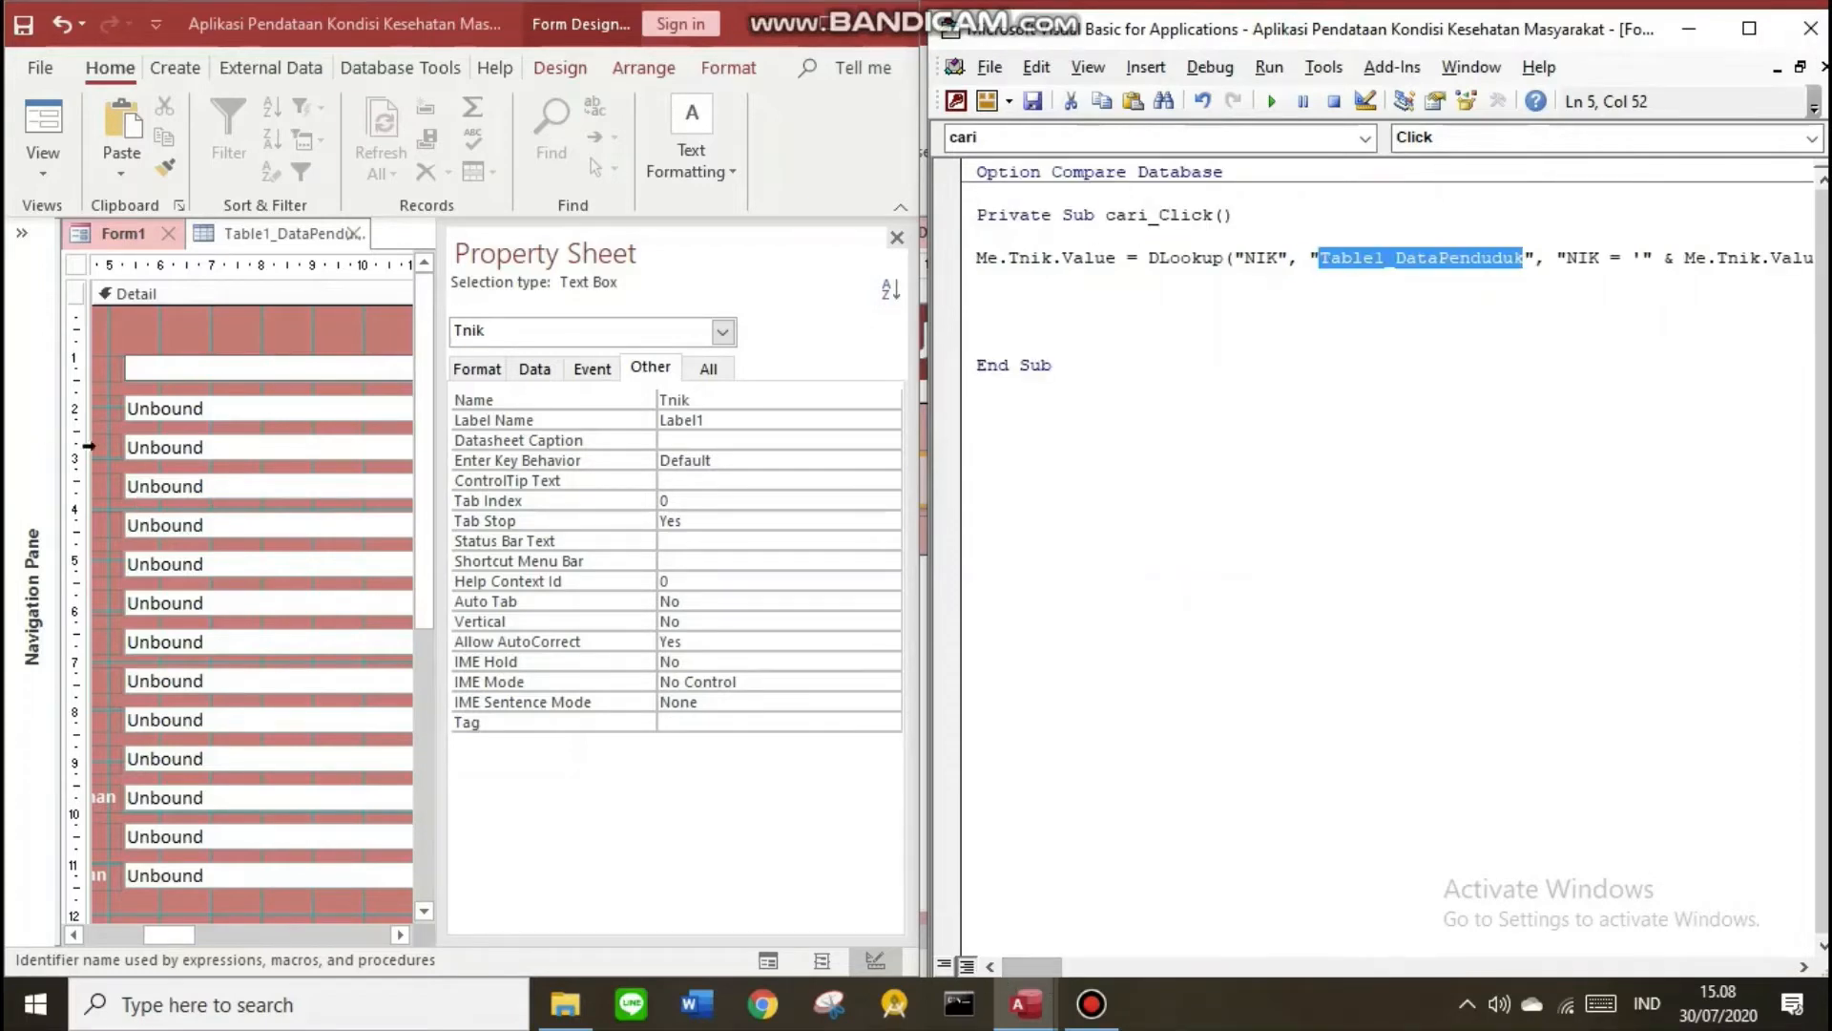
pyautogui.click(244, 405)
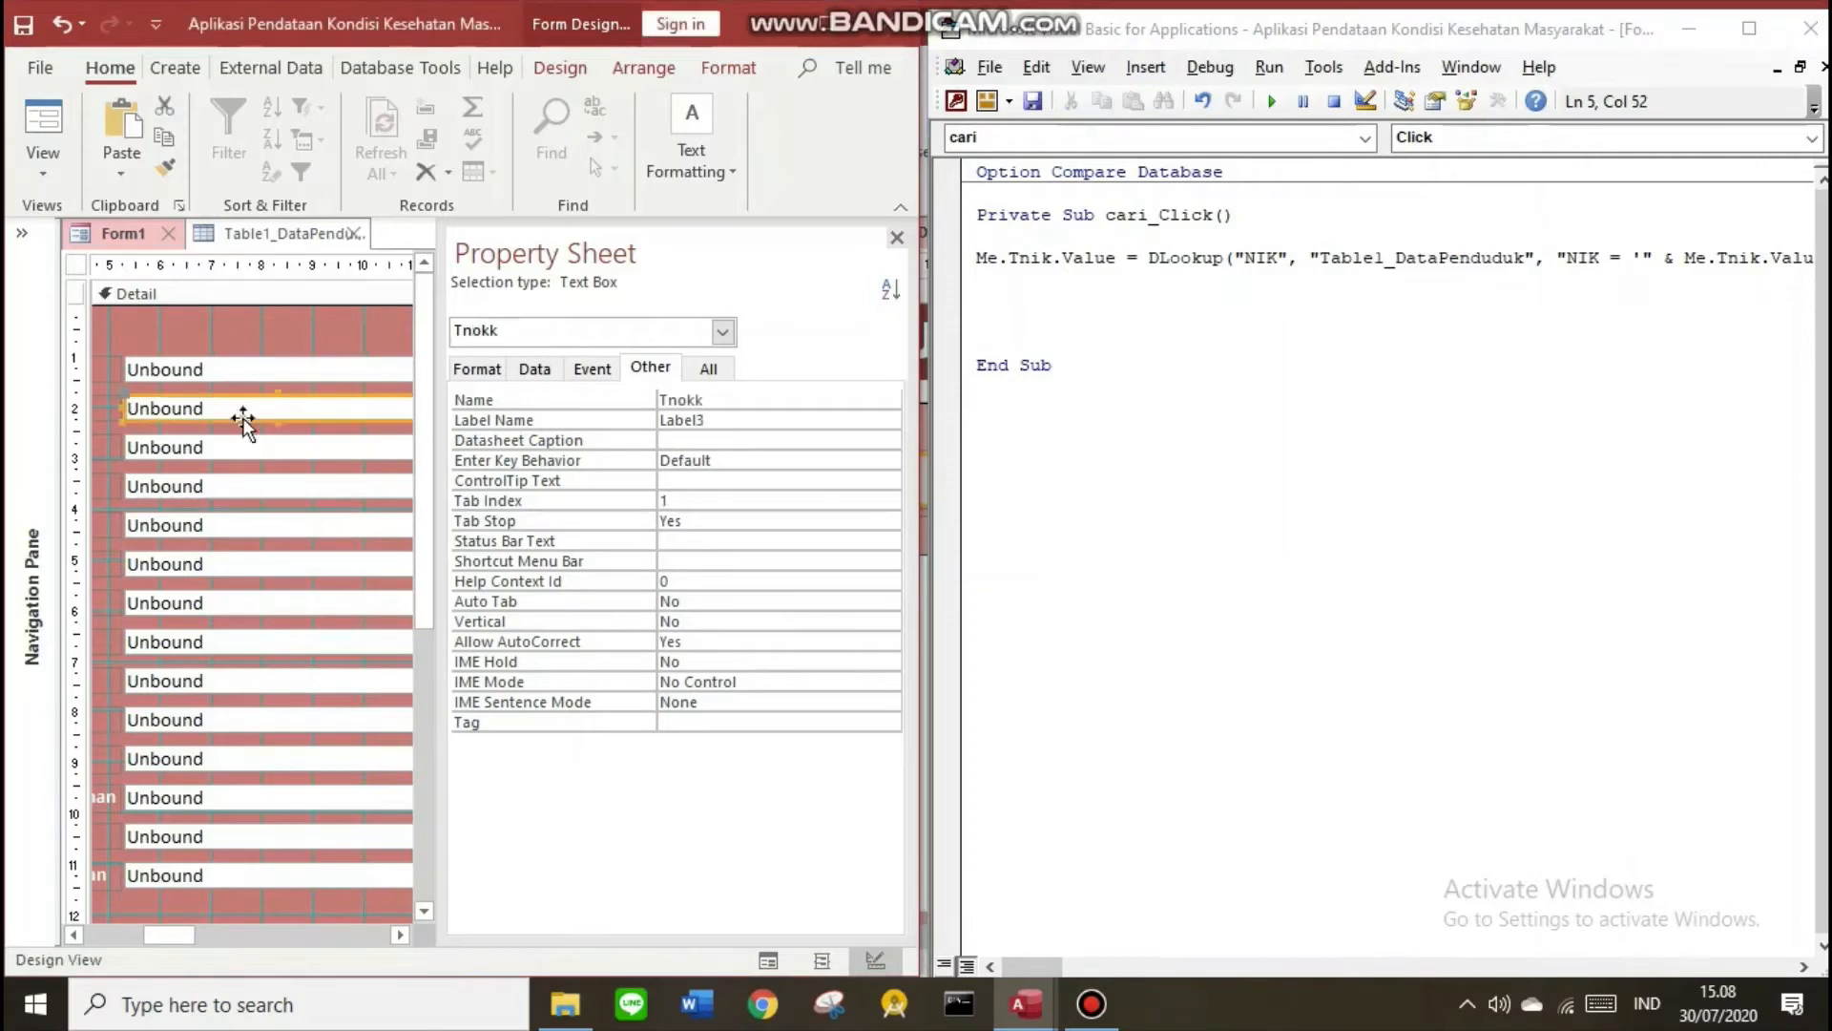
pyautogui.click(245, 445)
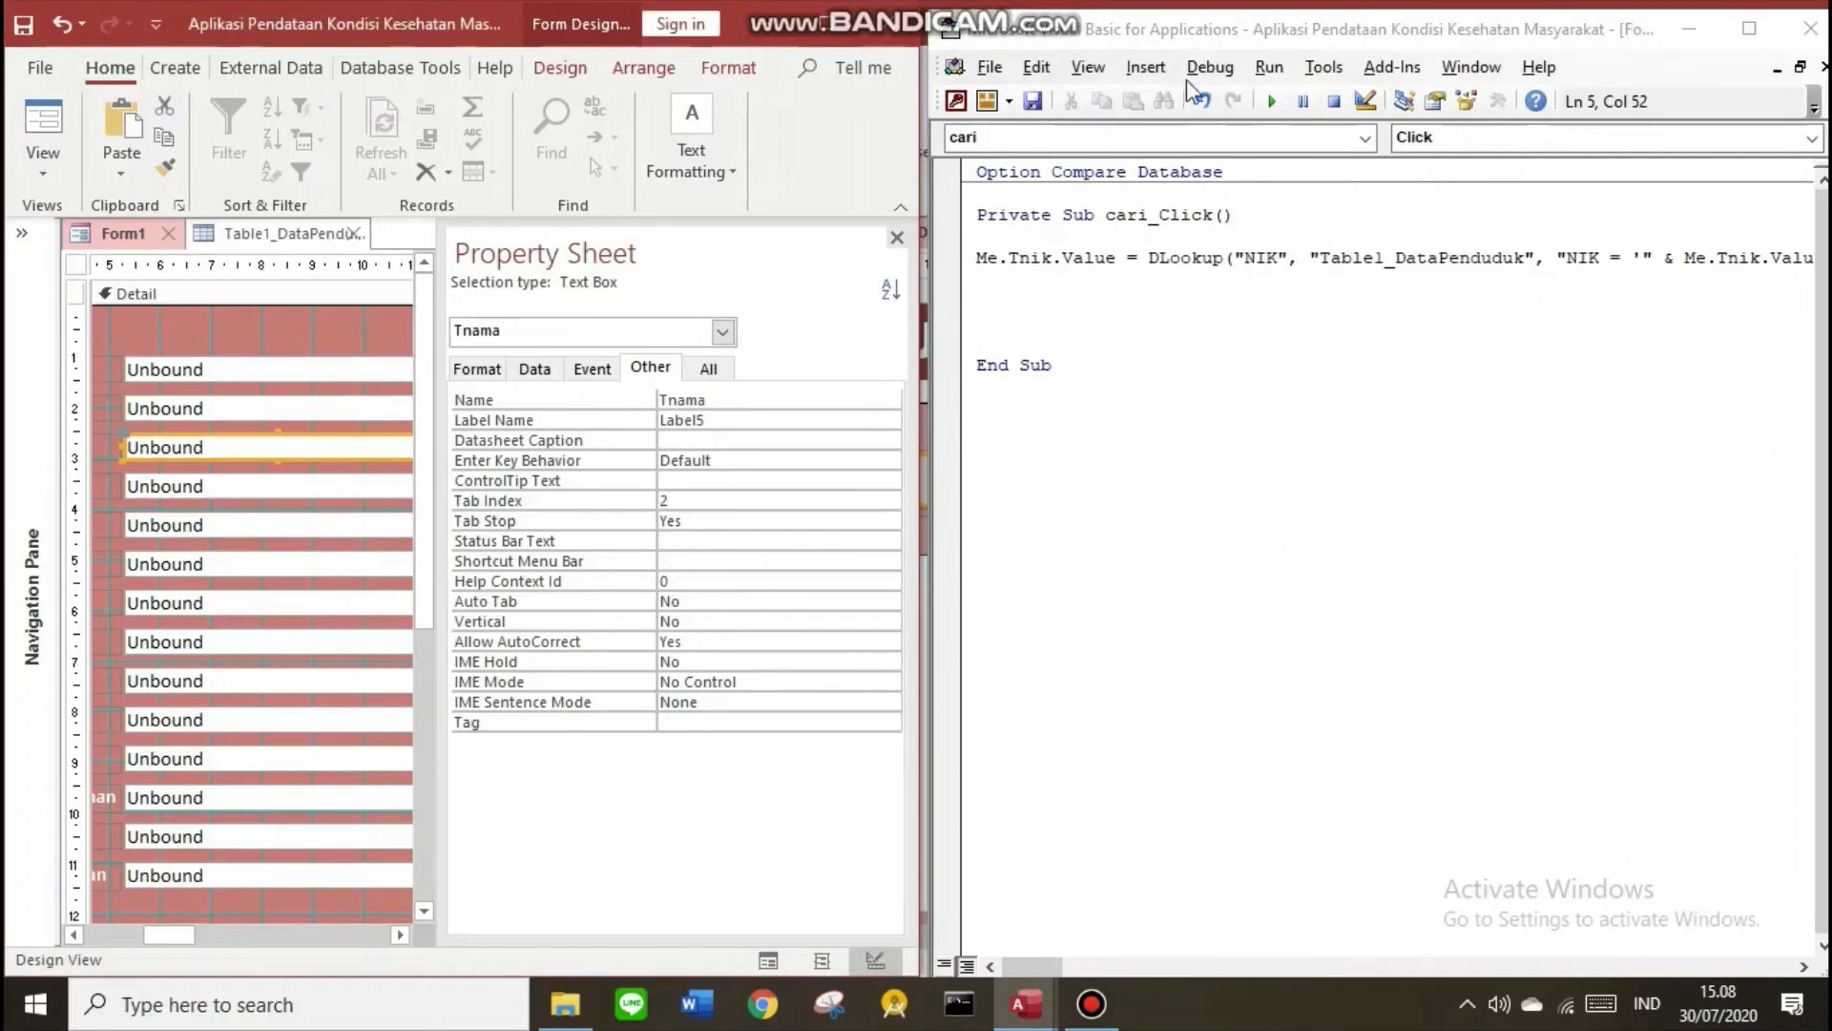
pyautogui.click(268, 484)
pyautogui.click(266, 525)
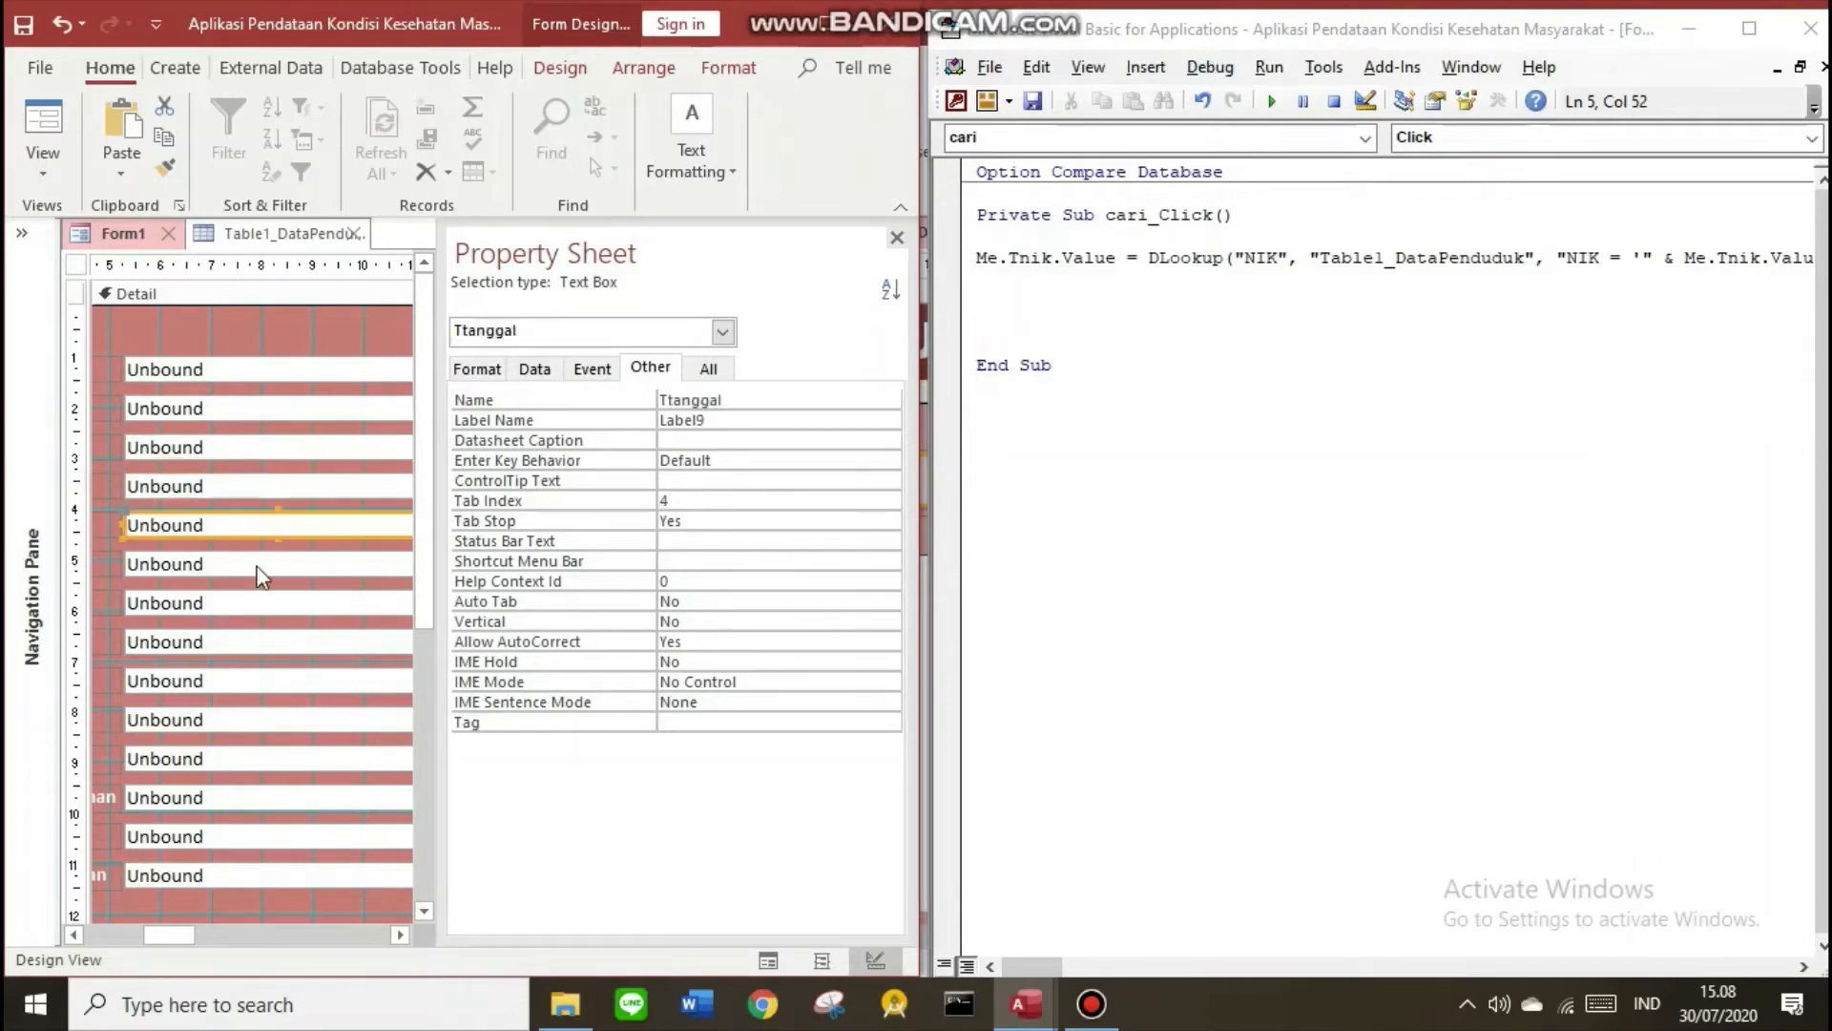
pyautogui.click(1749, 29)
pyautogui.click(1029, 239)
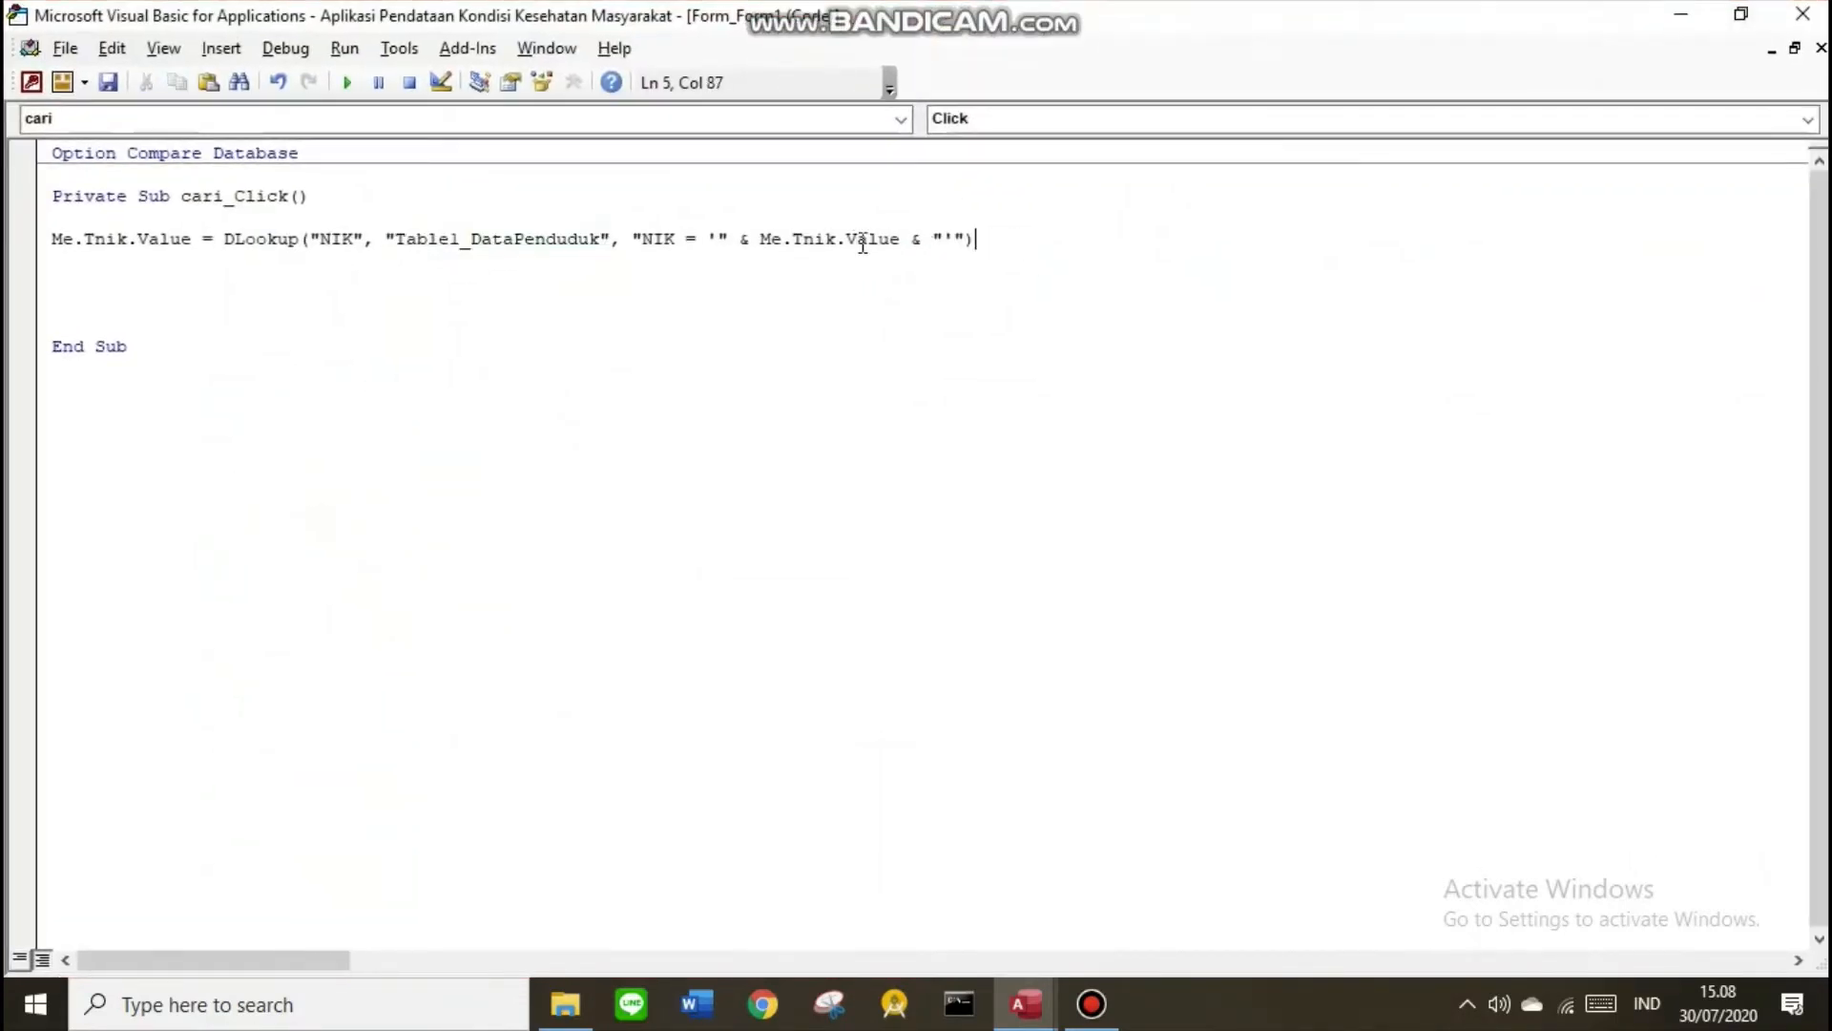
# Copy the Tnik DLookup line into fifteen identical lines, removing blank lines before End Sub
pyautogui.moveTo(863, 243); pyautogui.dragTo(52, 248)
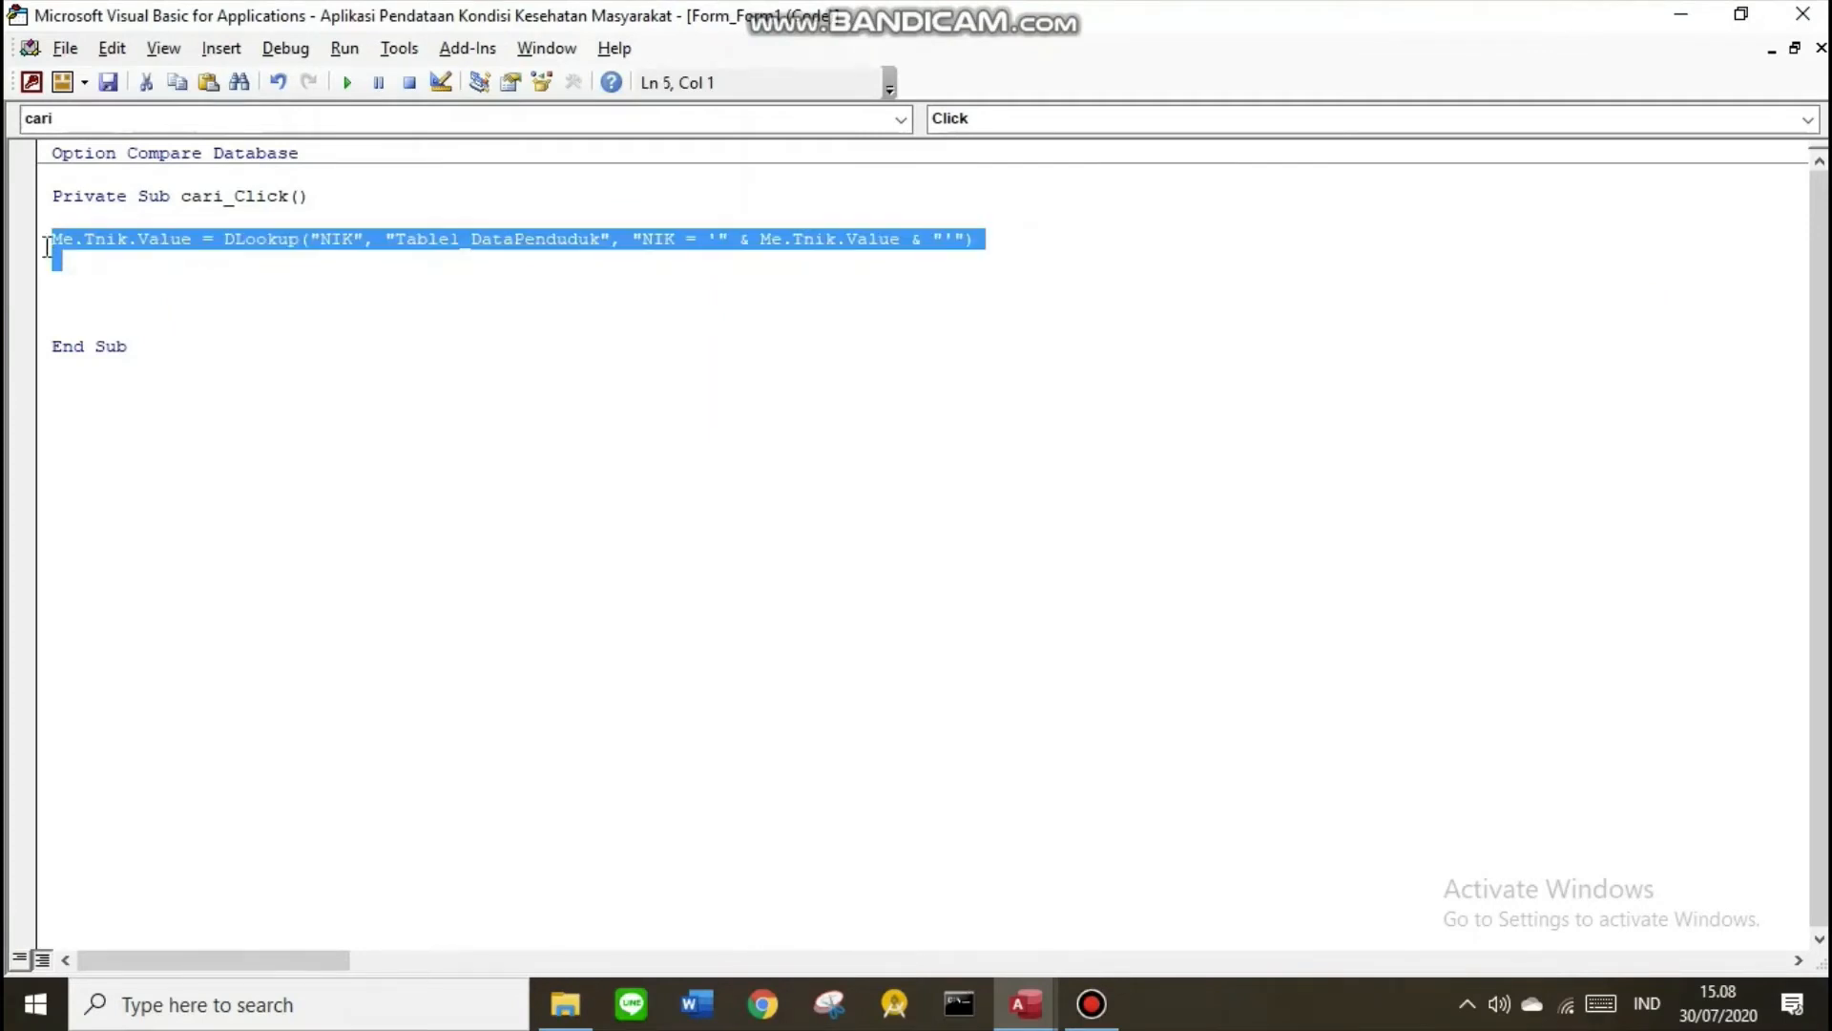
pyautogui.hotkey('ctrl', 'c')
pyautogui.click(52, 260)
pyautogui.hotkey('ctrl', 'v')
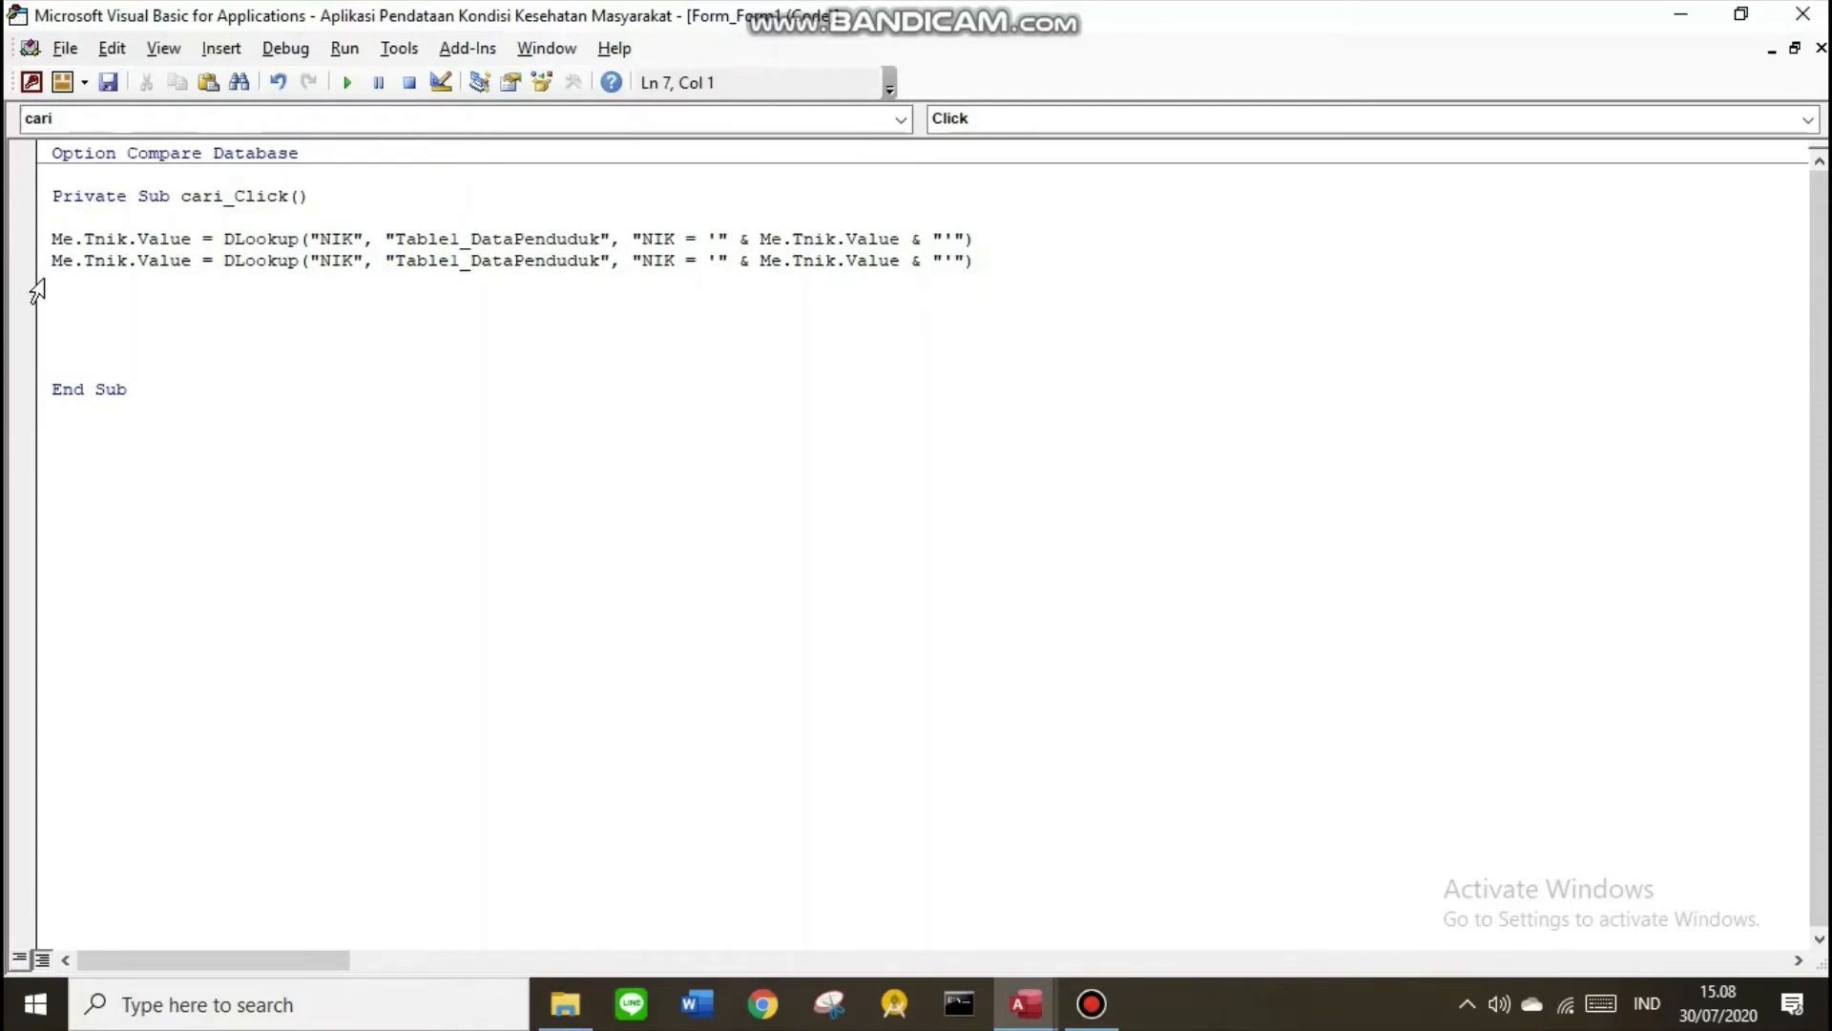
pyautogui.moveTo(52, 277); pyautogui.dragTo(52, 268)
pyautogui.click(54, 278)
pyautogui.hotkey('ctrl', 'v')
pyautogui.hotkey('ctrl', 'v')
pyautogui.hotkey('ctrl', 'v')
pyautogui.hotkey('ctrl', 'v')
pyautogui.hotkey('ctrl', 'v')
pyautogui.hotkey('ctrl', 'v')
pyautogui.hotkey('ctrl', 'v')
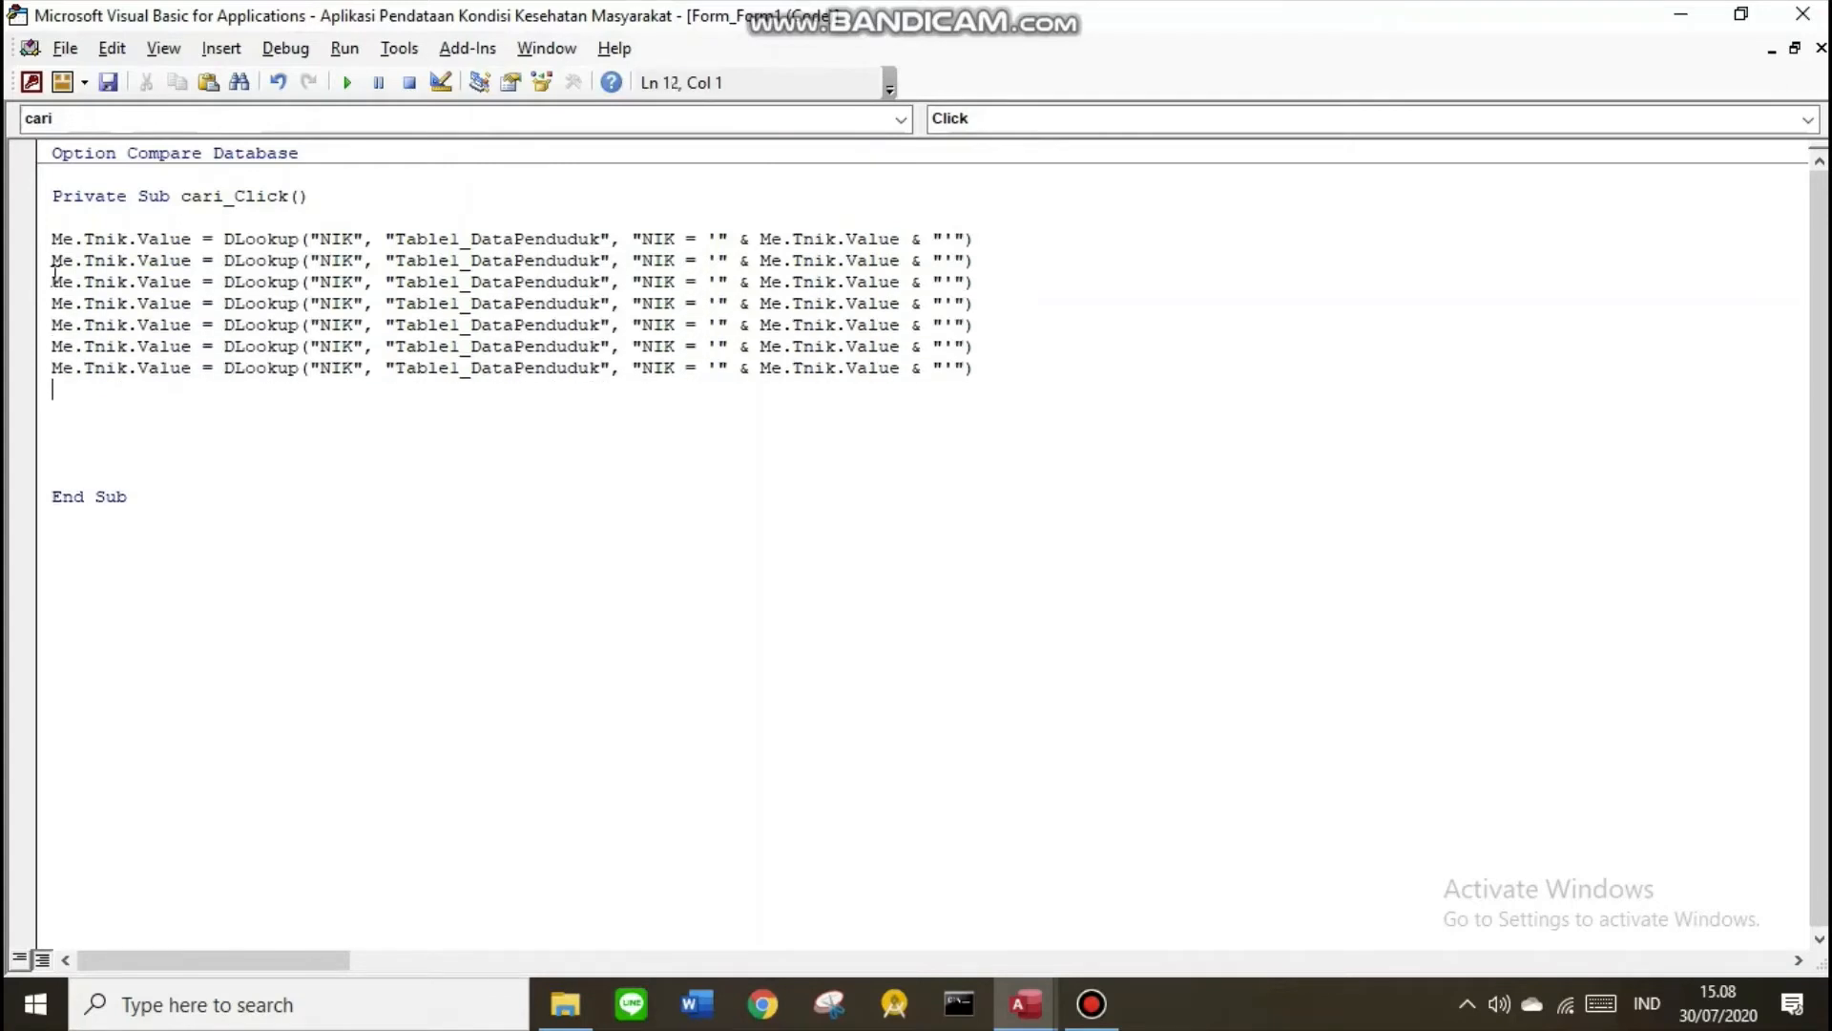
pyautogui.hotkey('ctrl', 'v')
pyautogui.hotkey('ctrl', 'v')
pyautogui.hotkey('ctrl', 'v')
pyautogui.hotkey('ctrl', 'v')
pyautogui.hotkey('ctrl', 'v')
pyautogui.hotkey('ctrl', 'v')
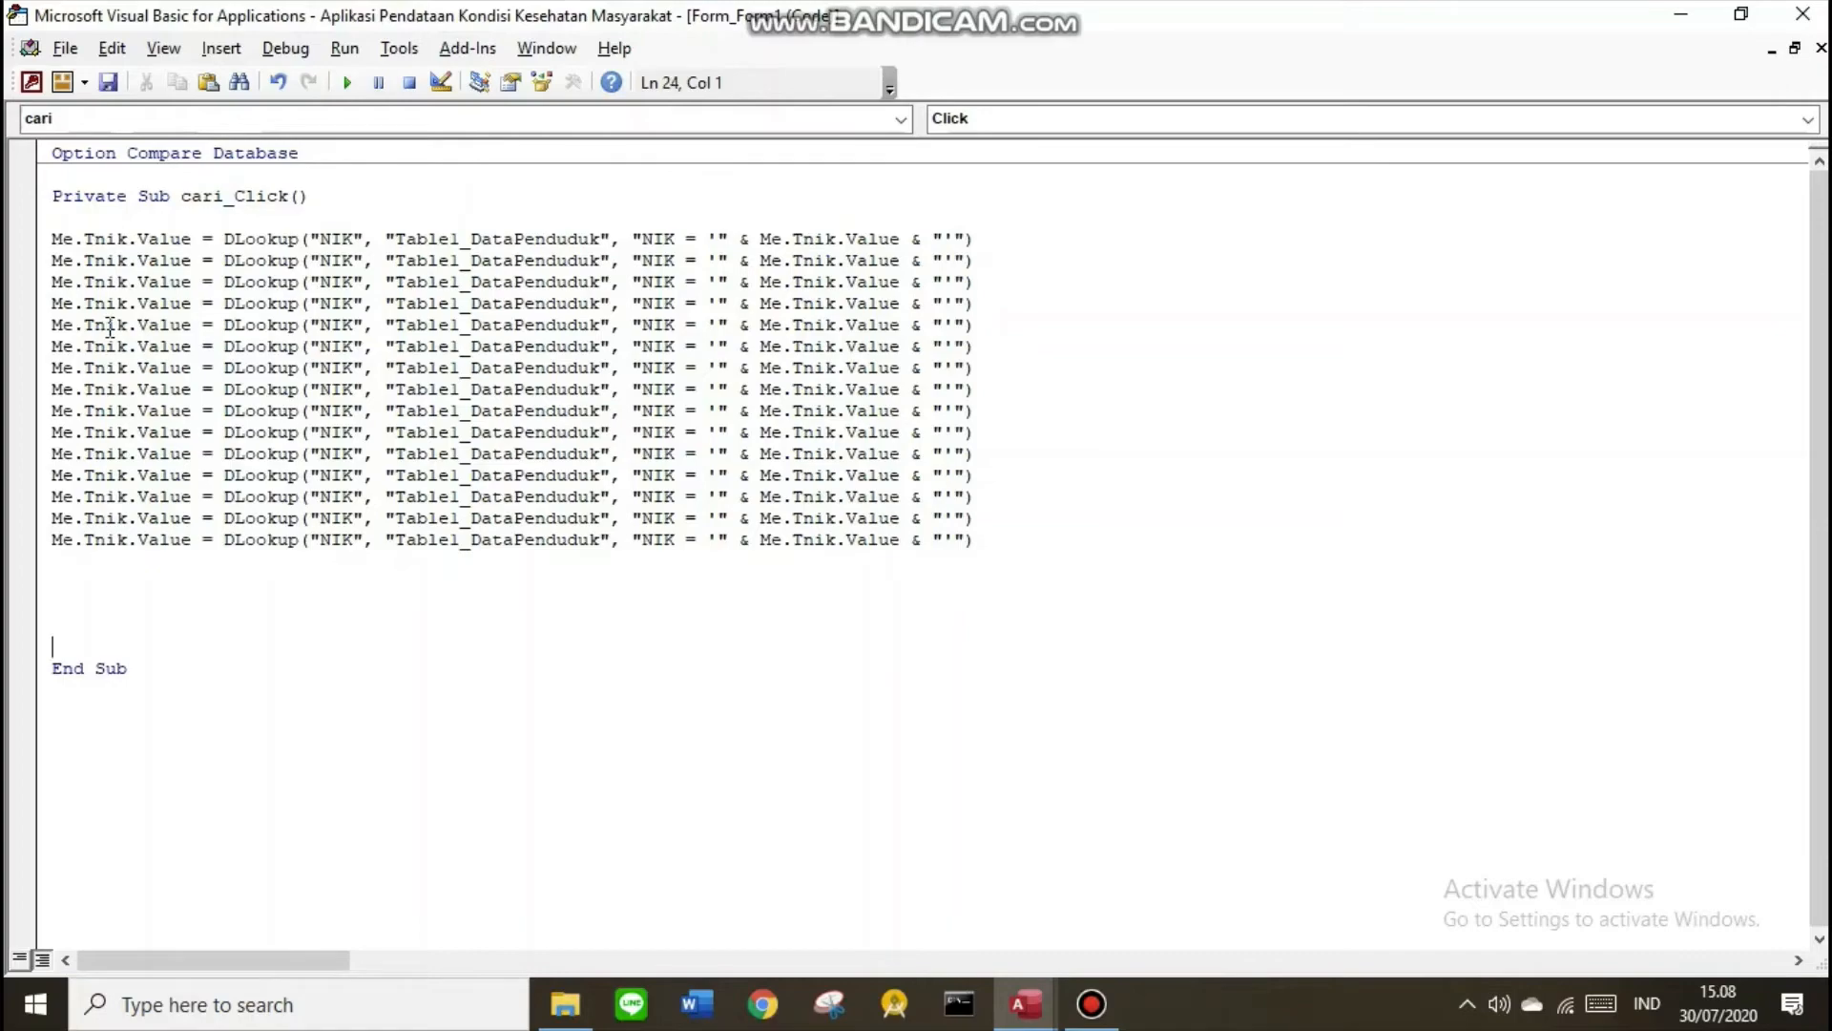
pyautogui.press('BackSpace')
pyautogui.press('BackSpace')
pyautogui.press('BackSpace')
pyautogui.press('BackSpace')
pyautogui.click(1741, 13)
pyautogui.moveTo(1320, 46); pyautogui.dragTo(1034, 36)
pyautogui.moveTo(967, 272); pyautogui.dragTo(935, 273)
# Compare the form's text box names with Table1_DataPenduduk's field names for the lookup lines
pyautogui.click(195, 409)
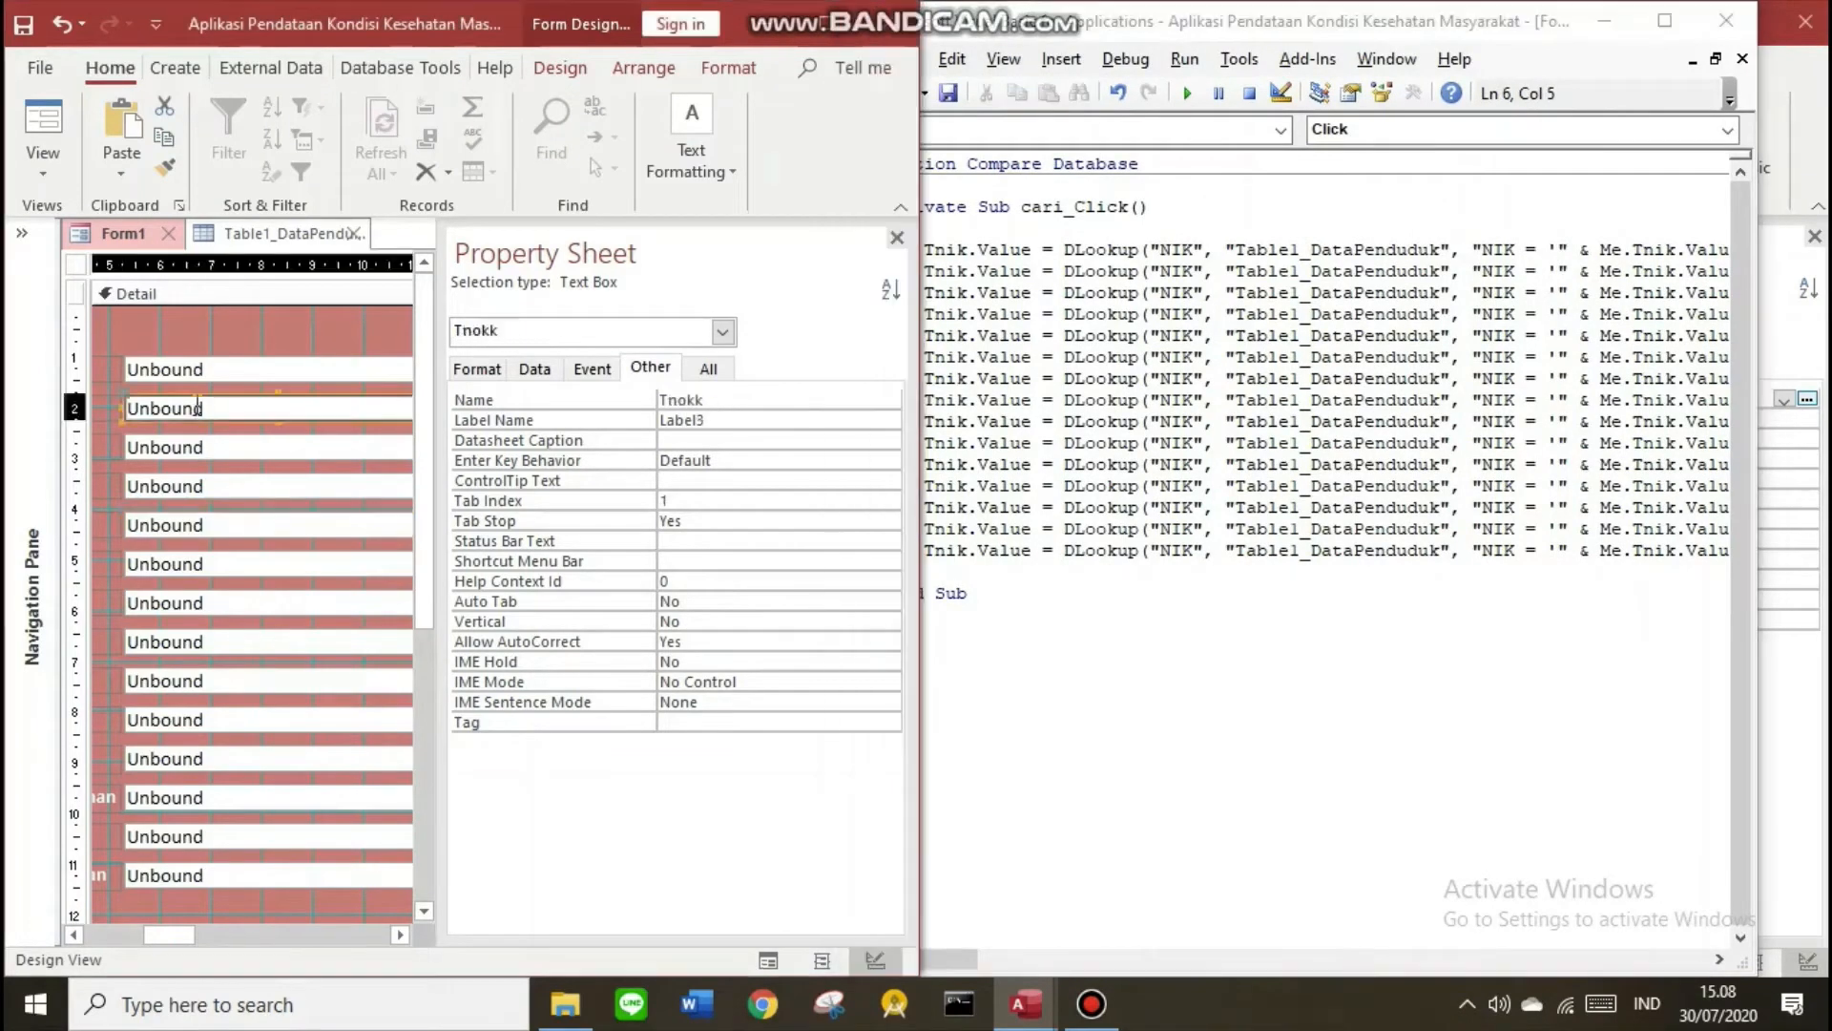
pyautogui.click(709, 401)
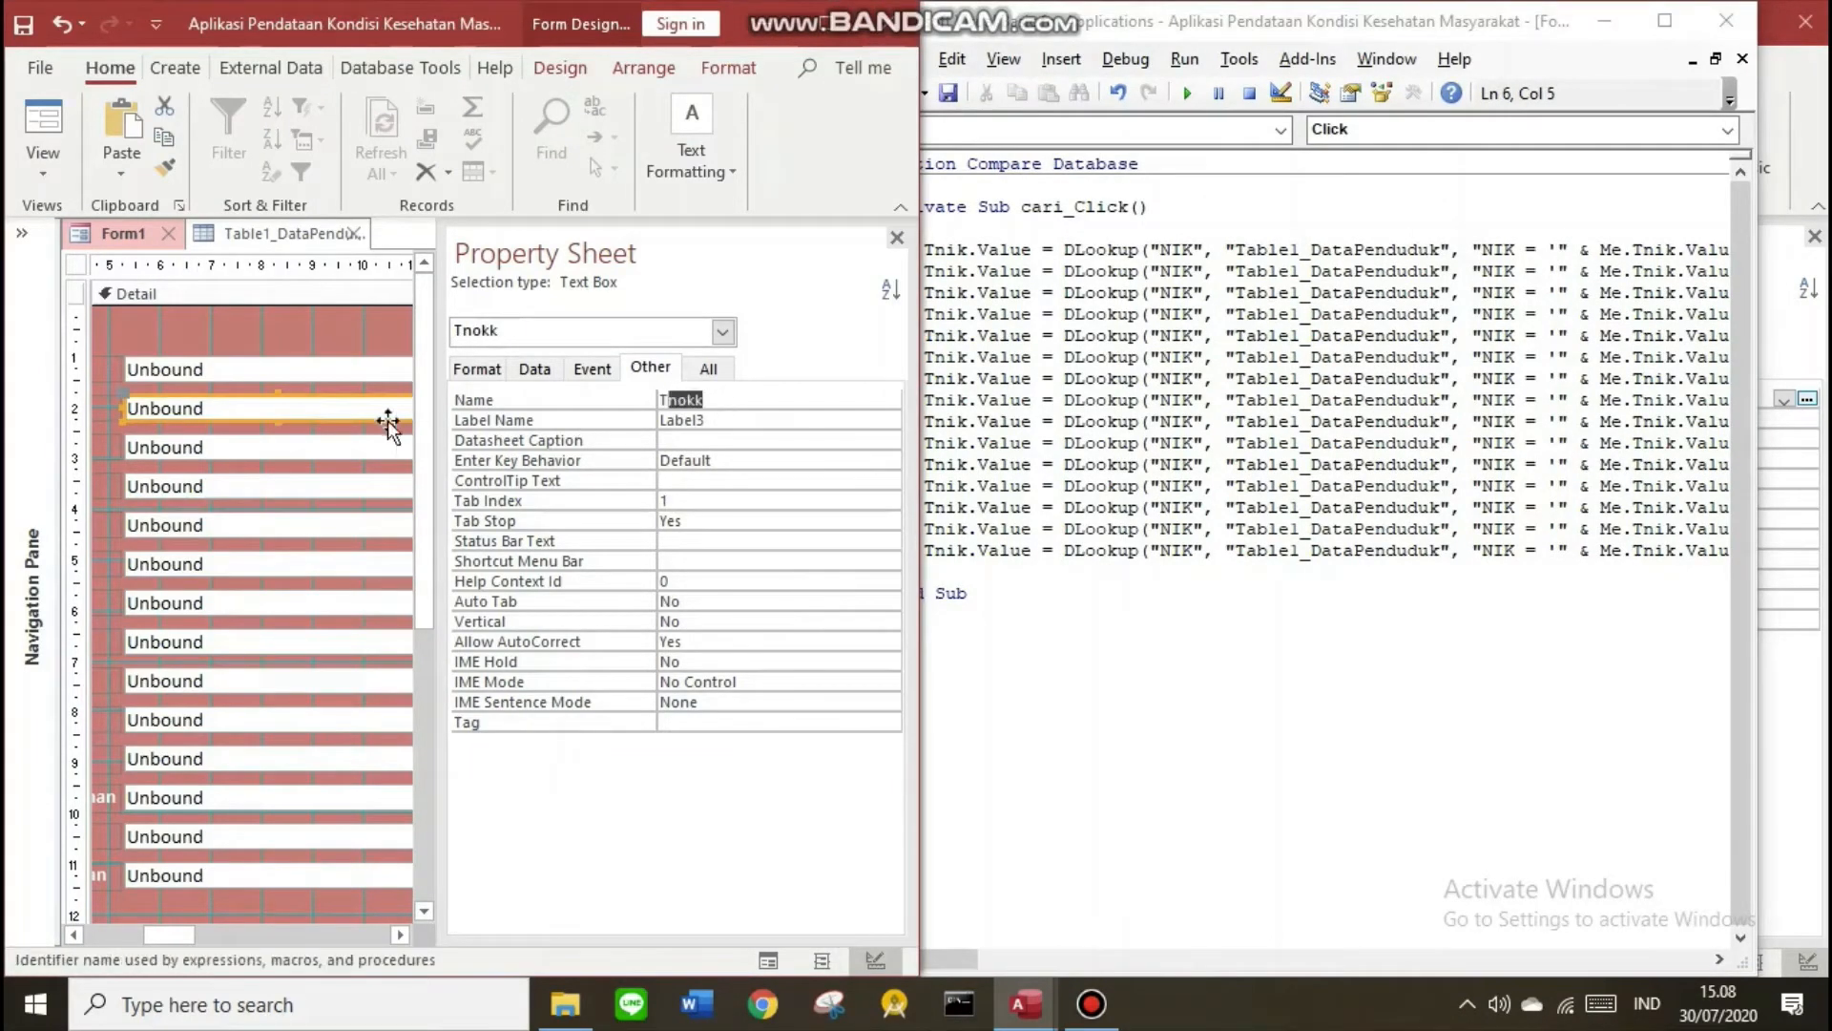
pyautogui.click(326, 454)
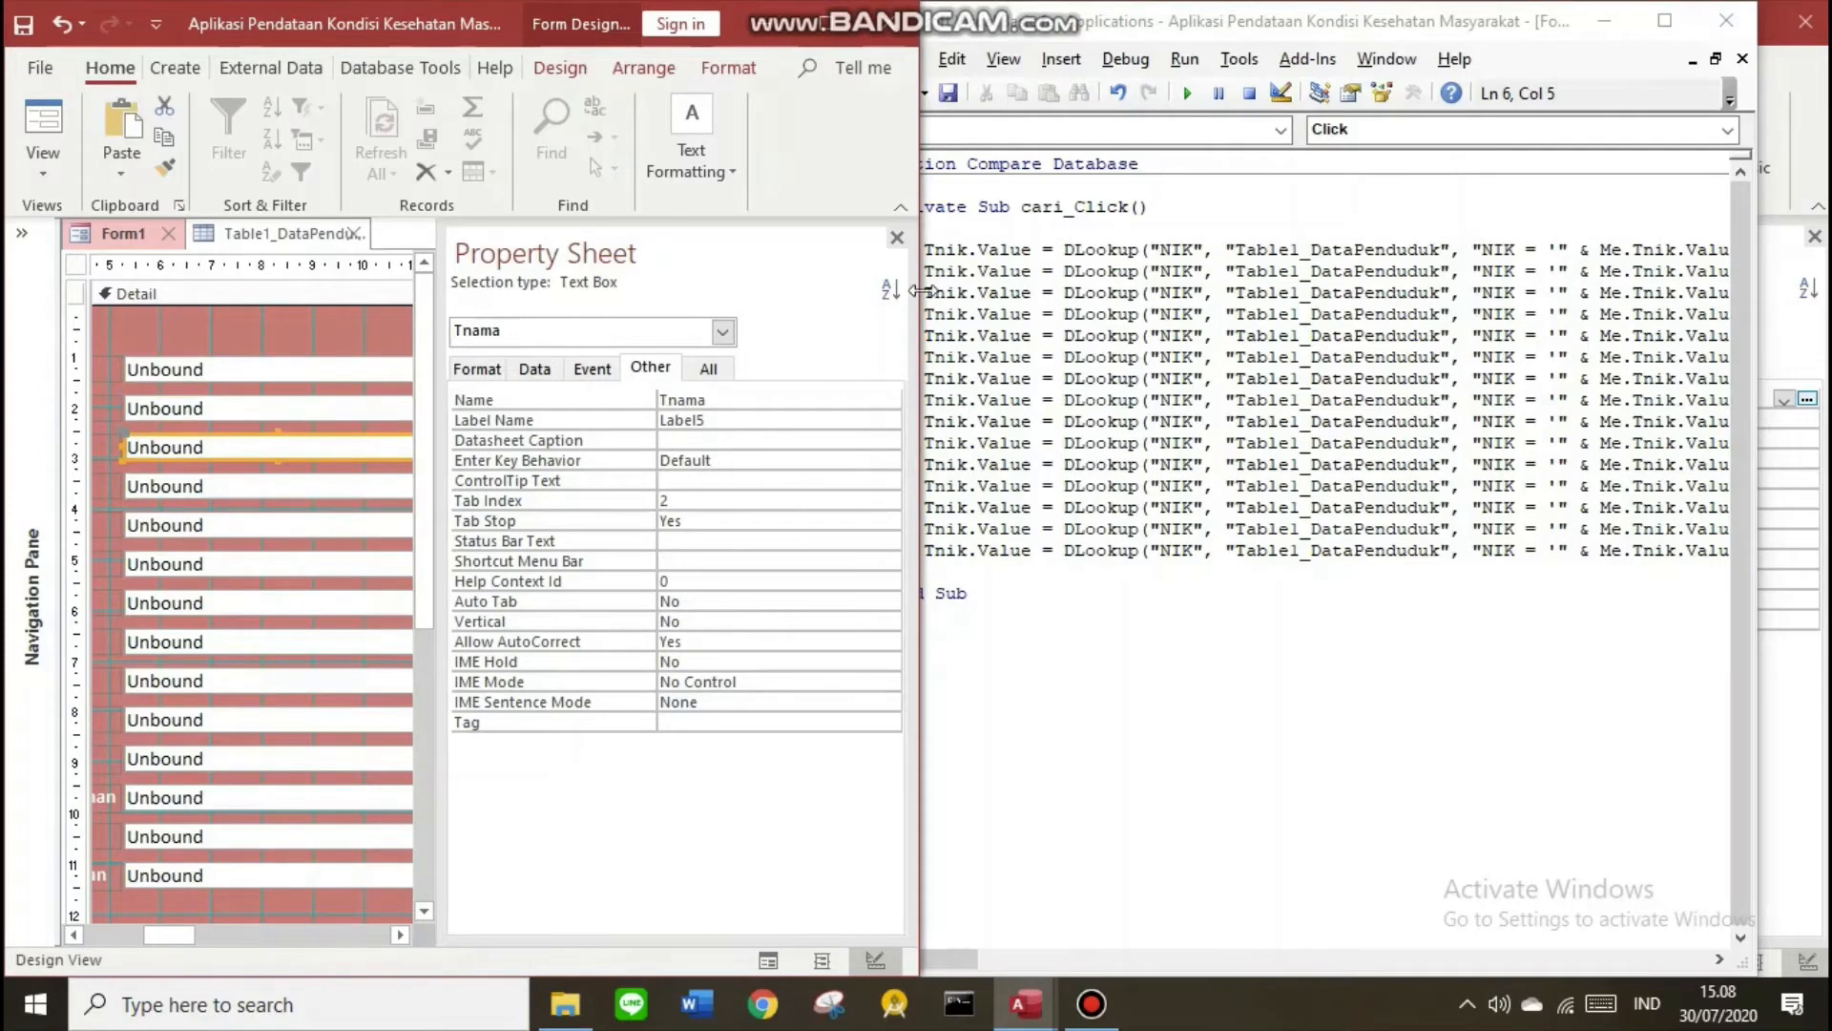
pyautogui.click(387, 410)
pyautogui.click(328, 456)
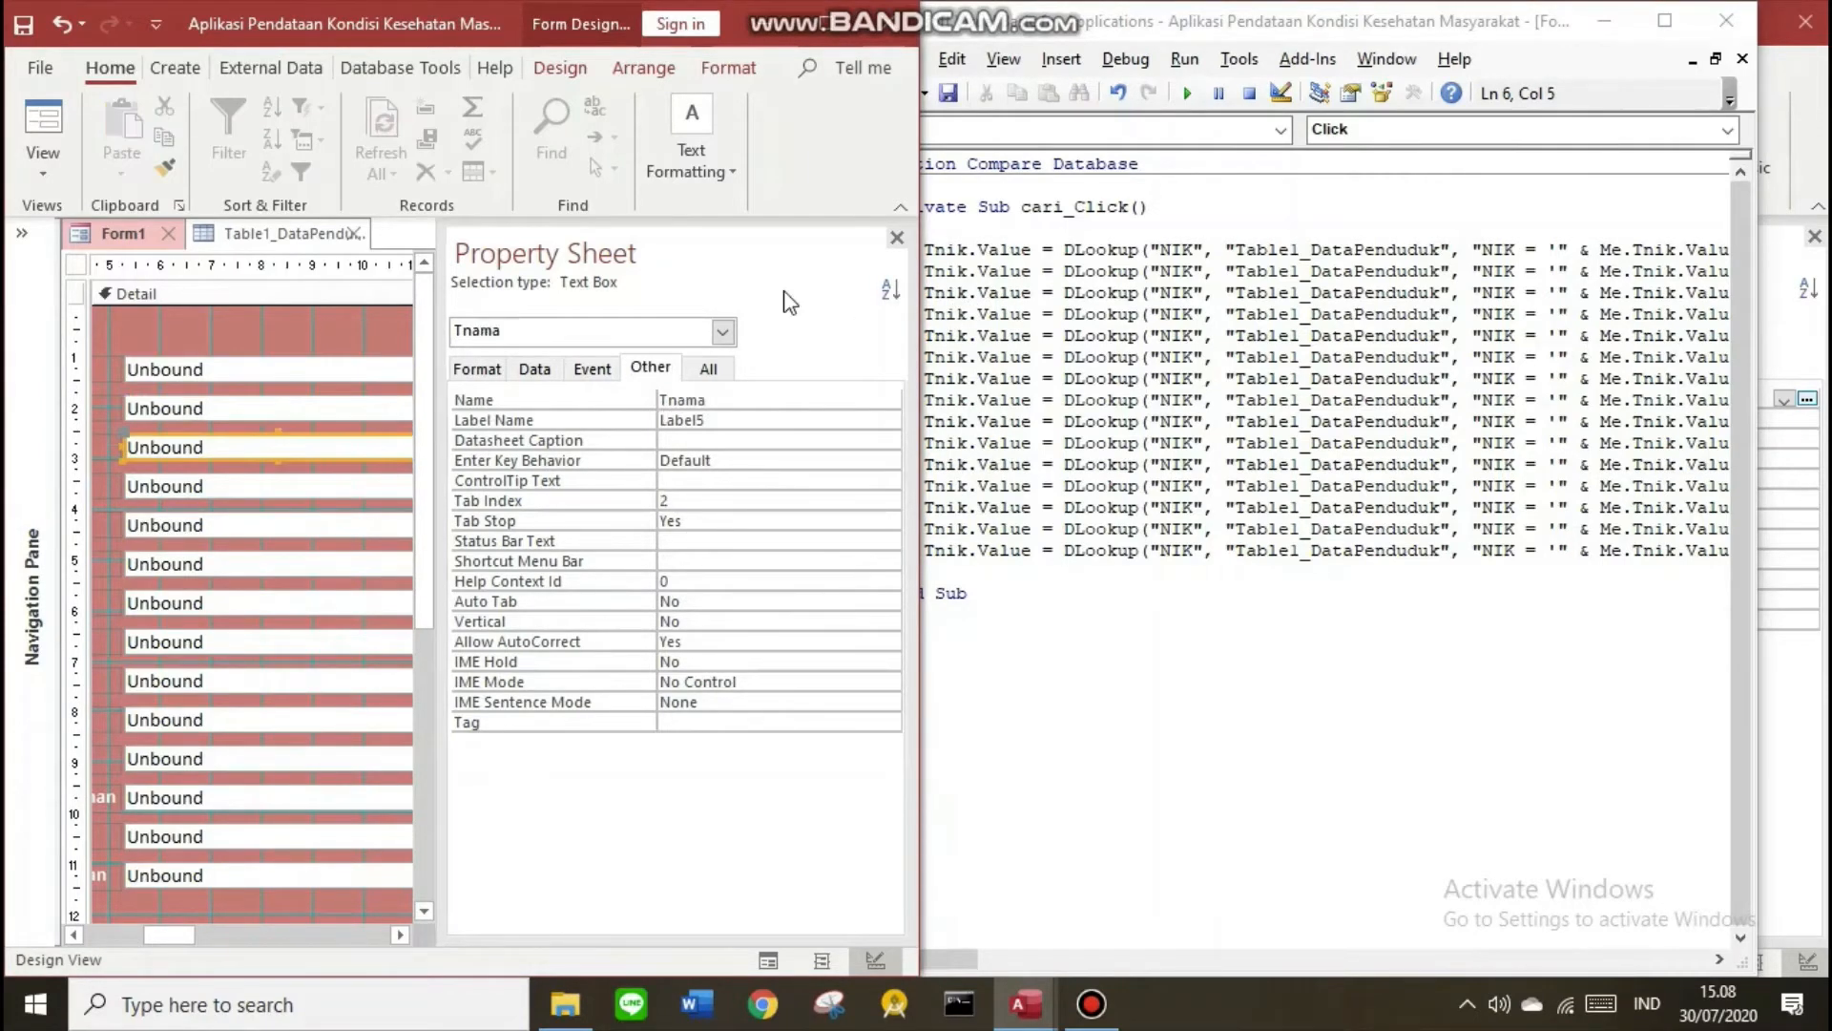
pyautogui.click(995, 30)
pyautogui.moveTo(994, 31); pyautogui.dragTo(1005, 31)
pyautogui.moveTo(1204, 271)
pyautogui.mouseDown()
pyautogui.moveTo(1145, 271)
pyautogui.moveTo(1171, 271)
pyautogui.mouseUp()
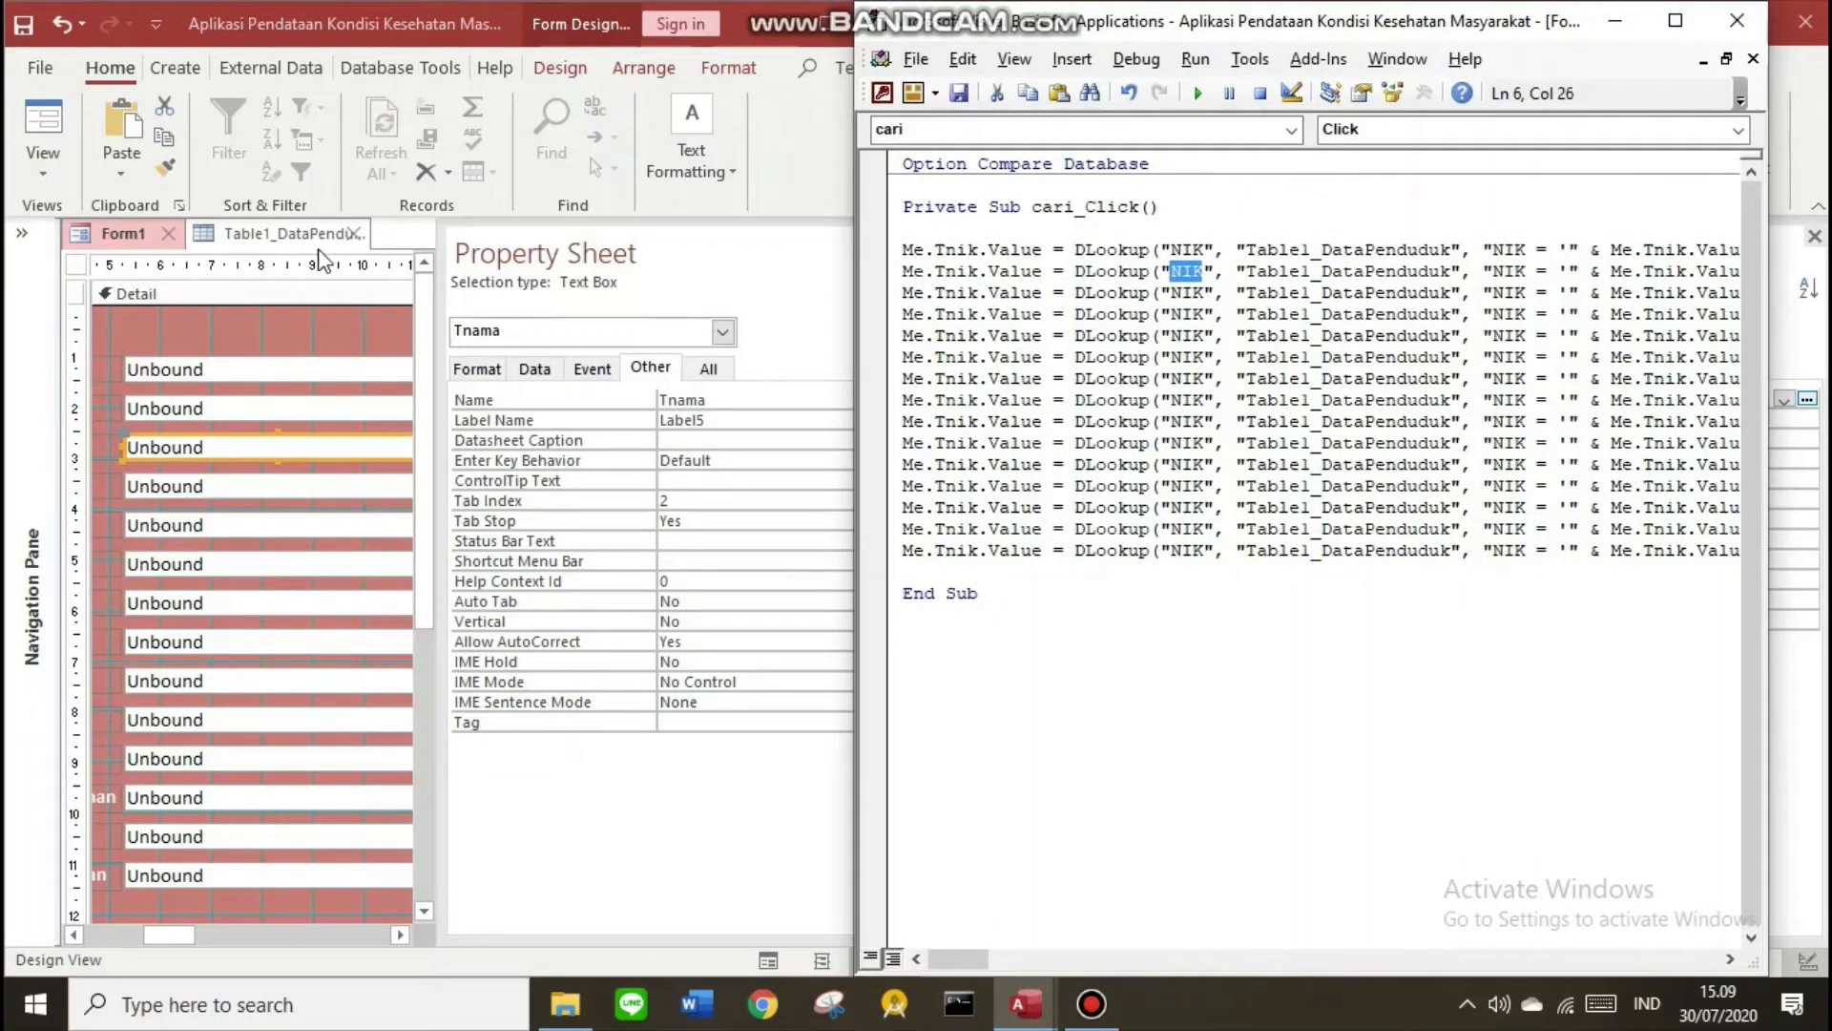
pyautogui.click(286, 233)
pyautogui.press('Down')
pyautogui.press('Down')
pyautogui.press('Down')
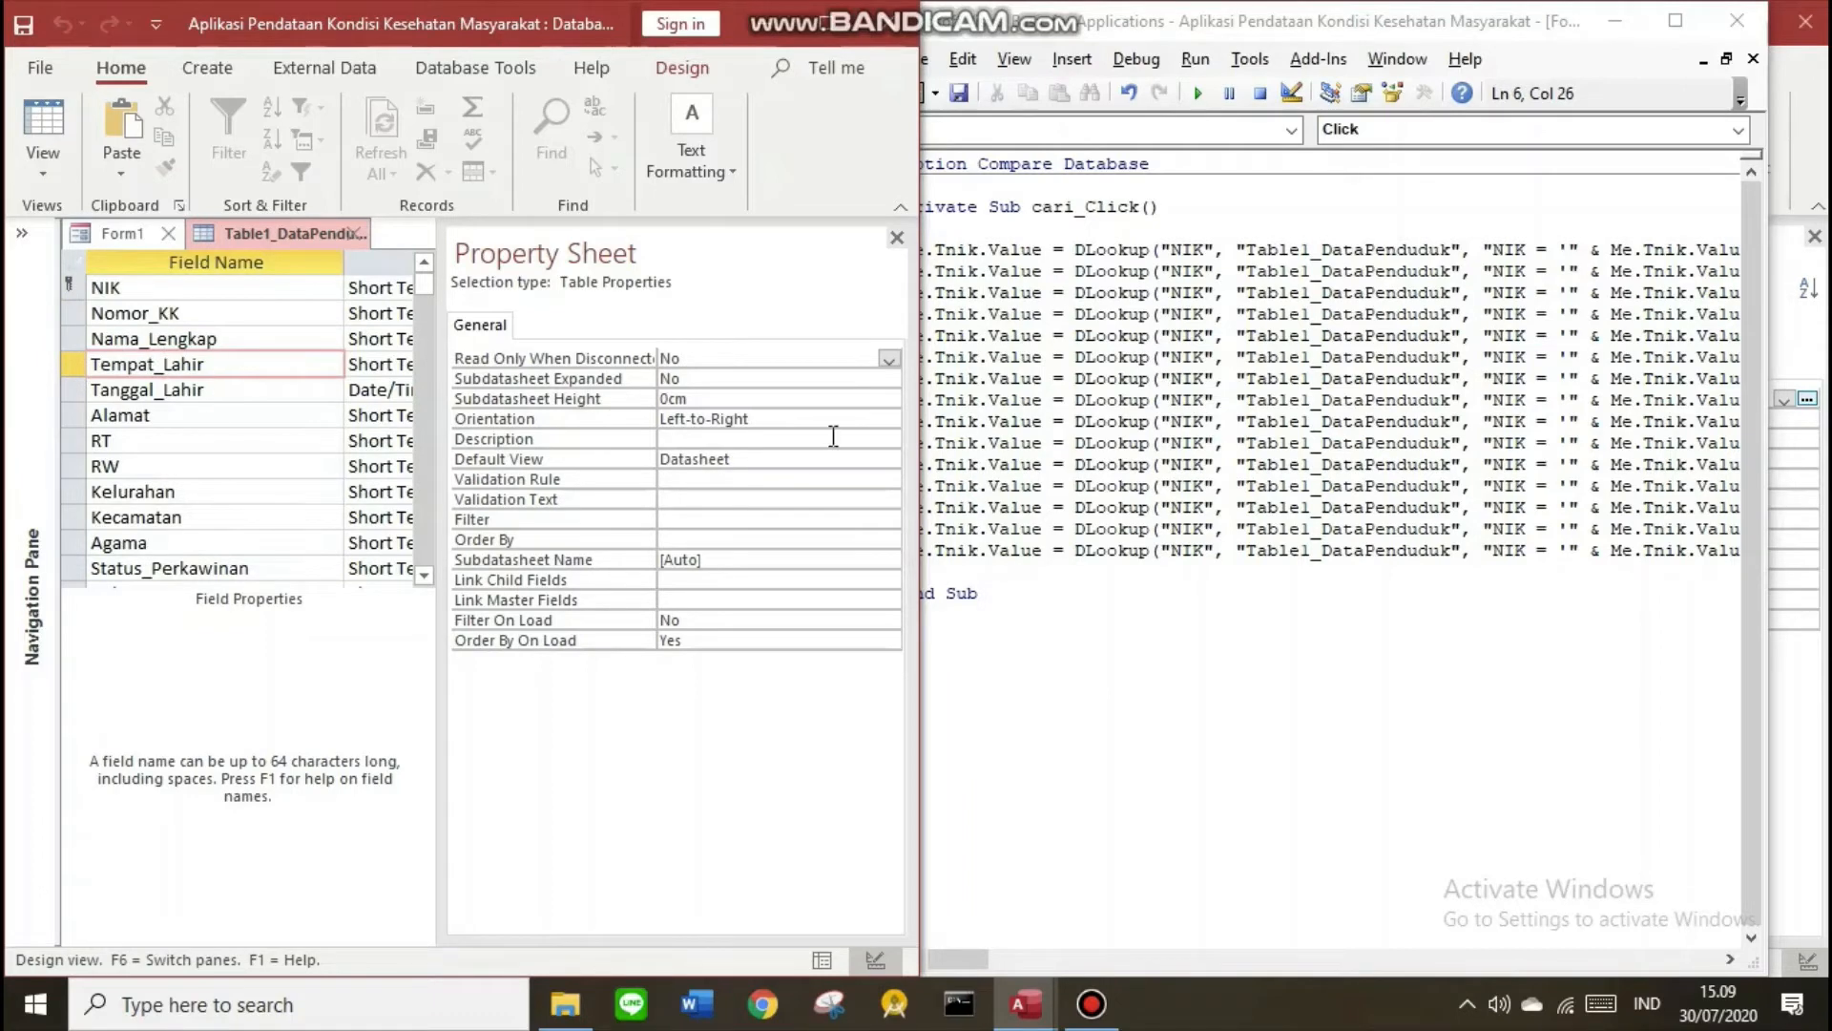
pyautogui.click(1546, 525)
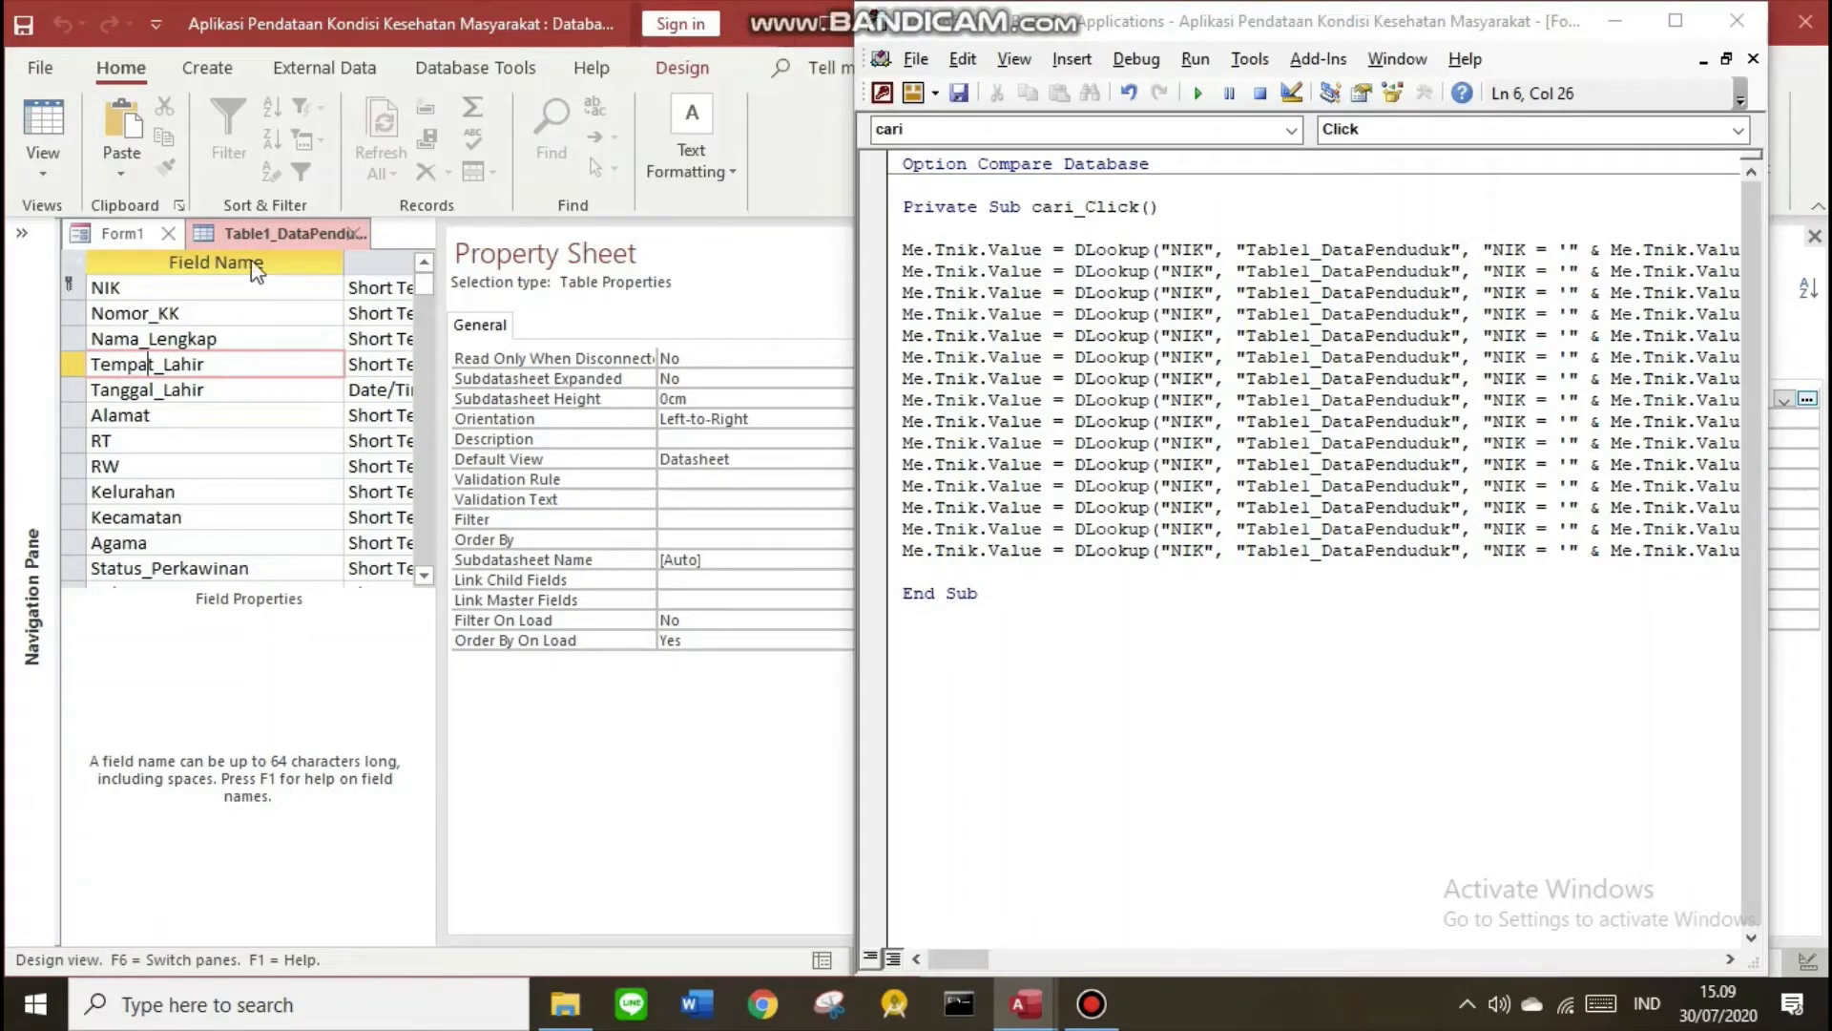
# Match each lookup line to its box and field, e.g. Talamat with Alamat on line 10
pyautogui.click(118, 235)
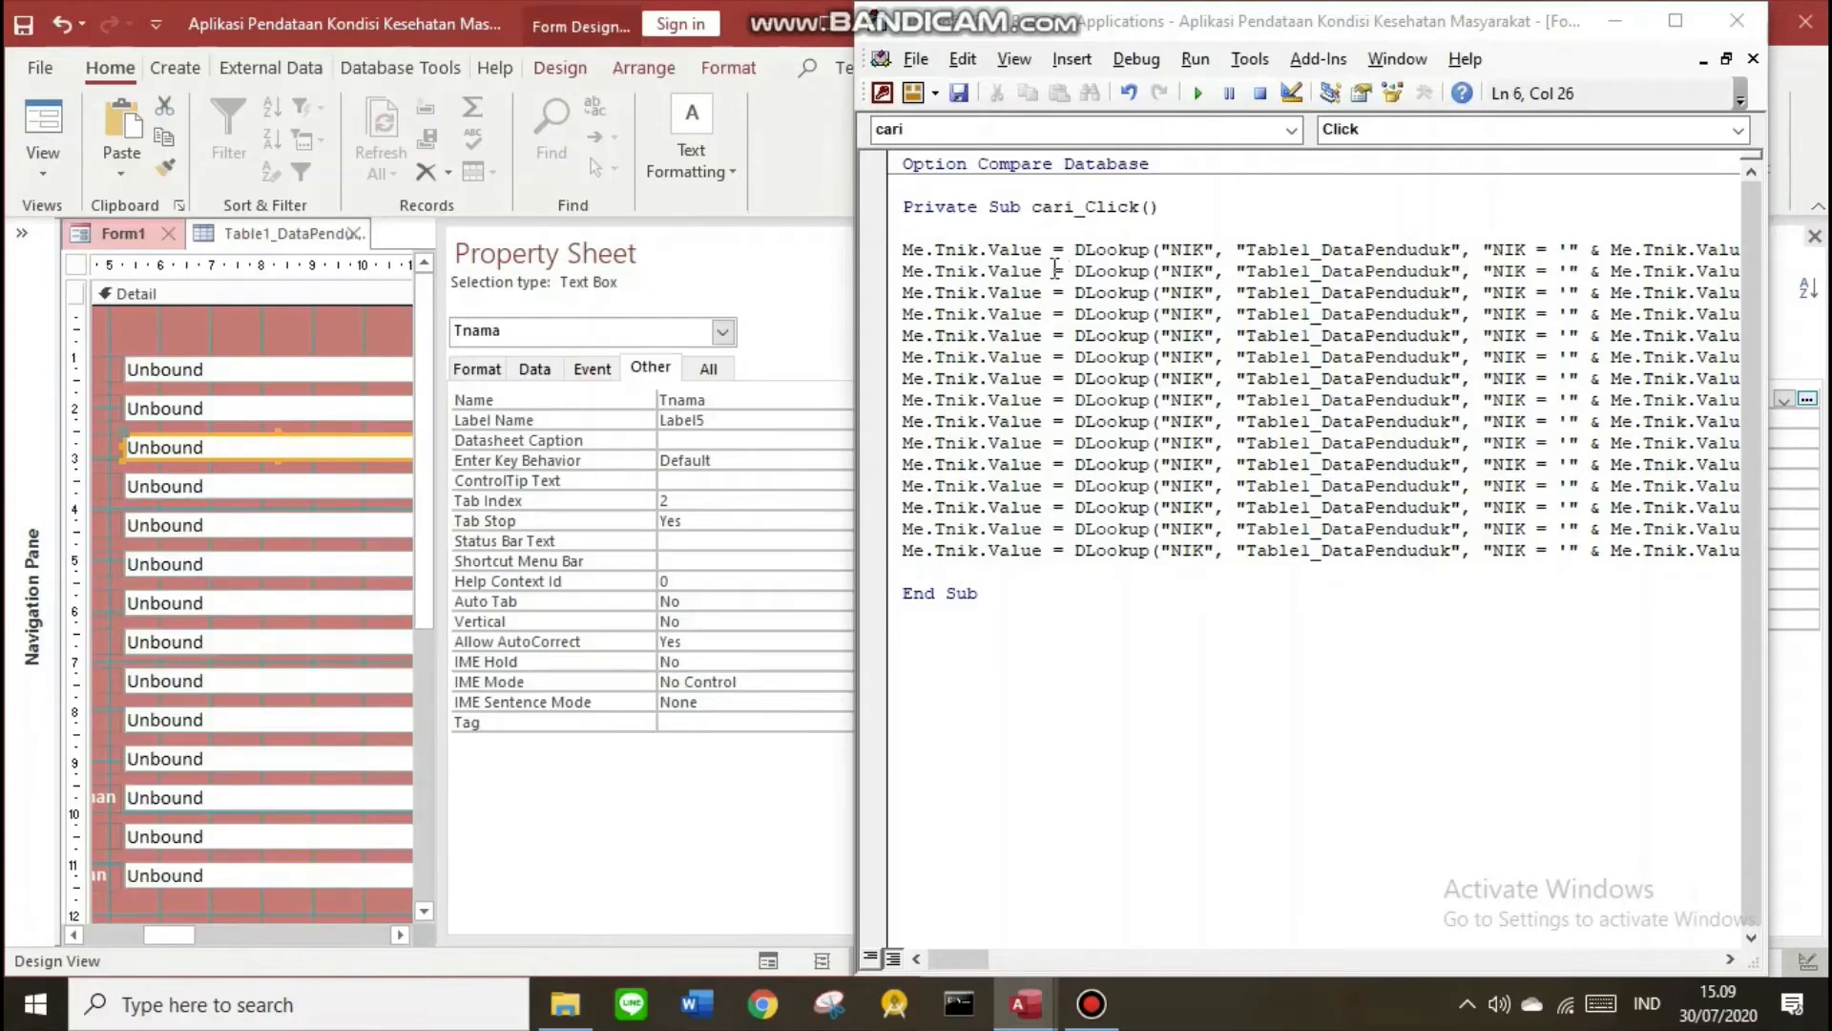
pyautogui.click(980, 275)
pyautogui.click(958, 292)
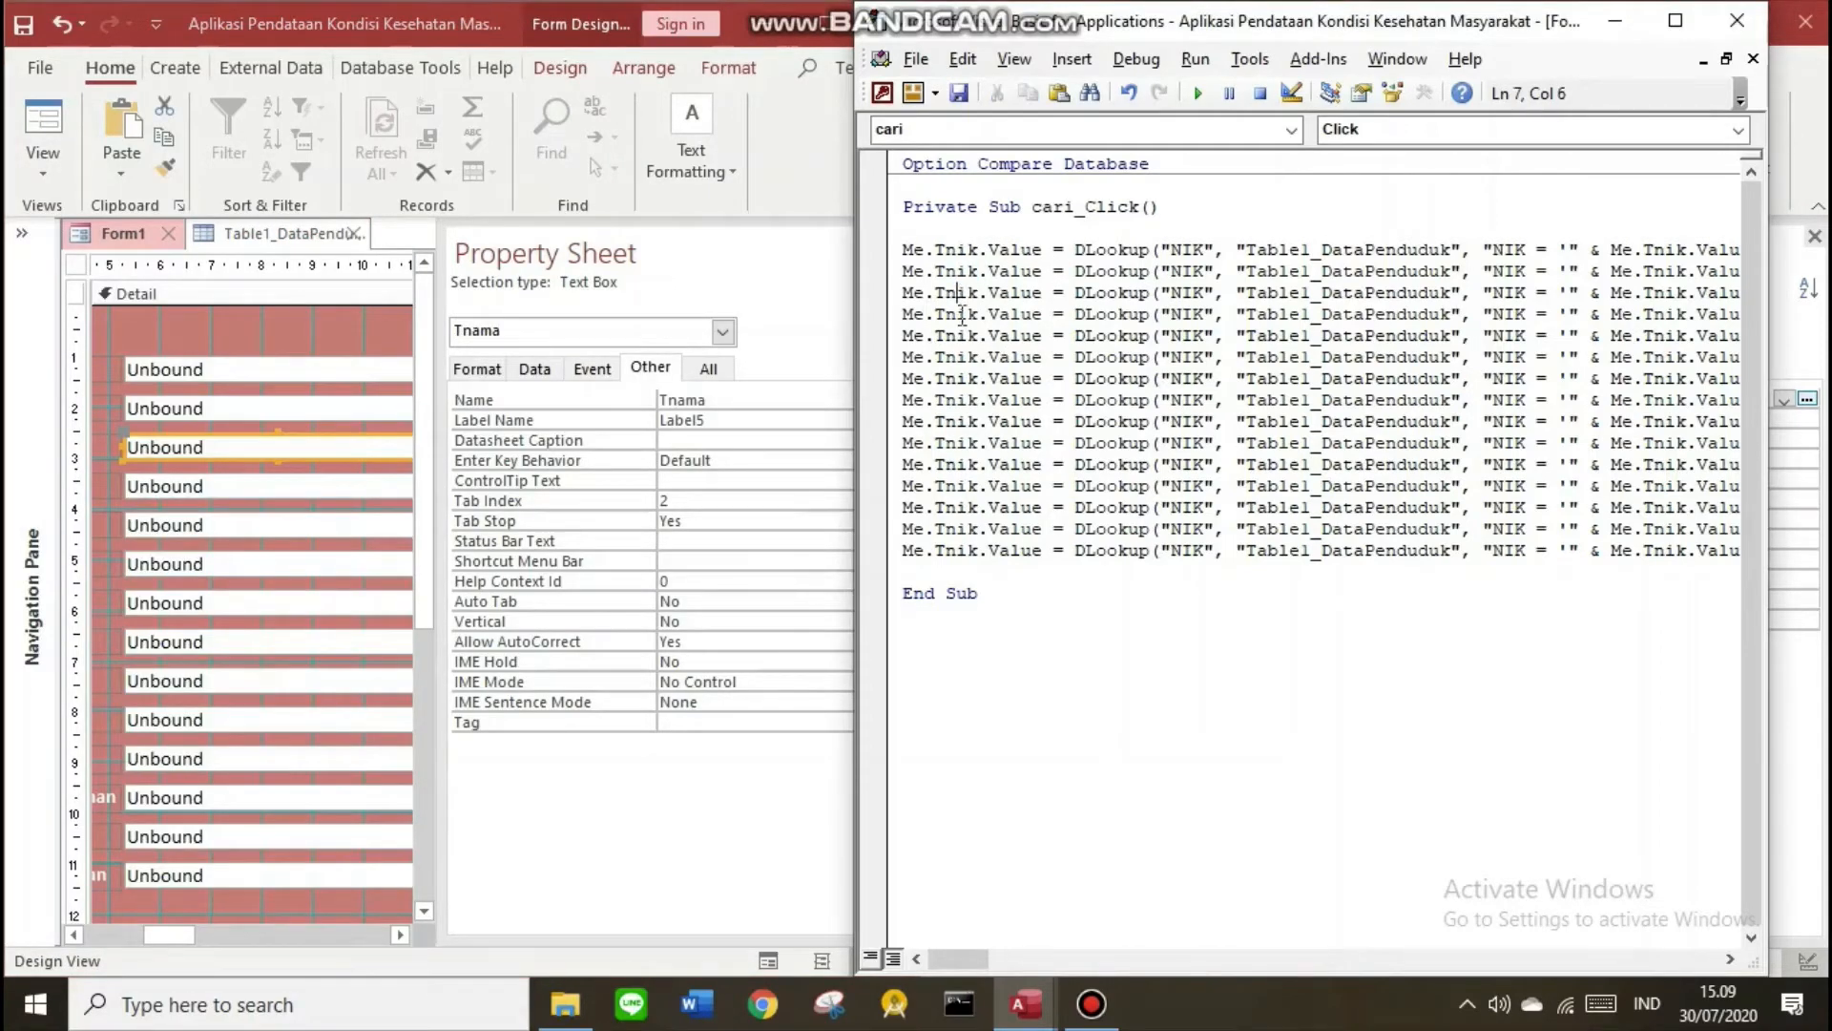
pyautogui.click(961, 378)
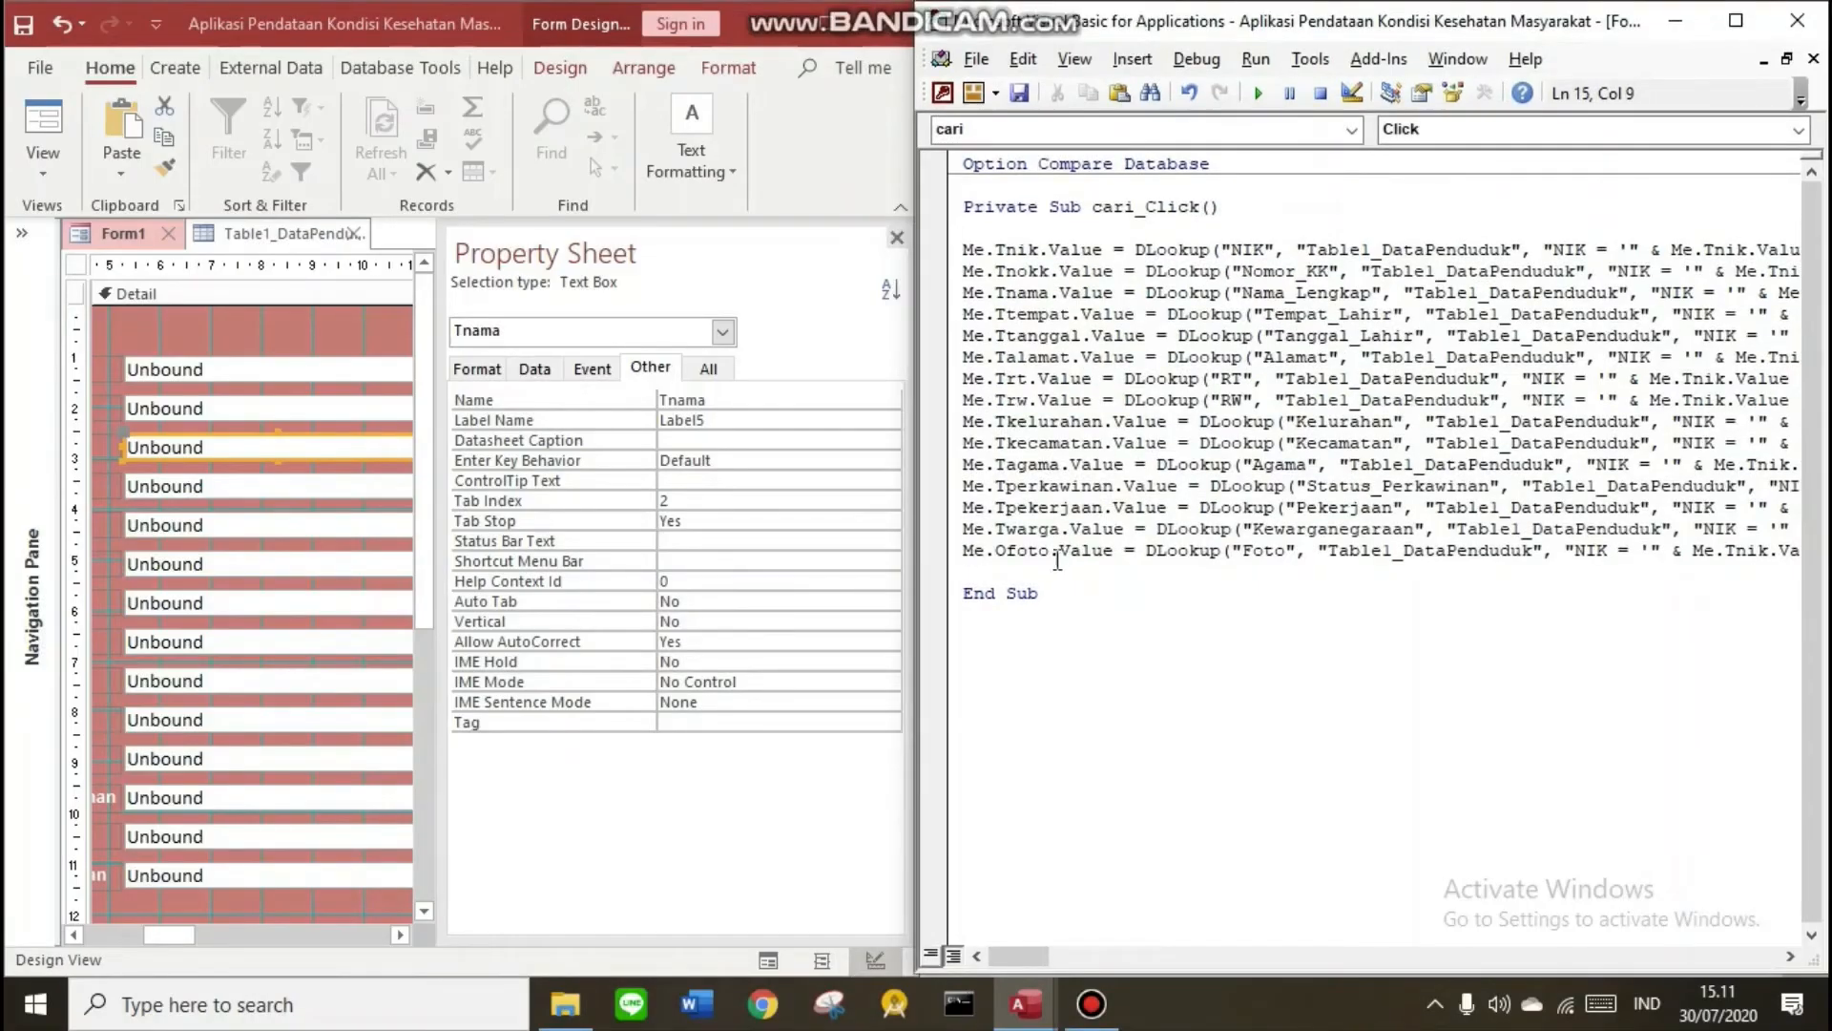
pyautogui.moveTo(1057, 560); pyautogui.dragTo(1050, 272)
pyautogui.click(996, 335)
pyautogui.moveTo(996, 358); pyautogui.dragTo(1073, 359)
pyautogui.click(276, 486)
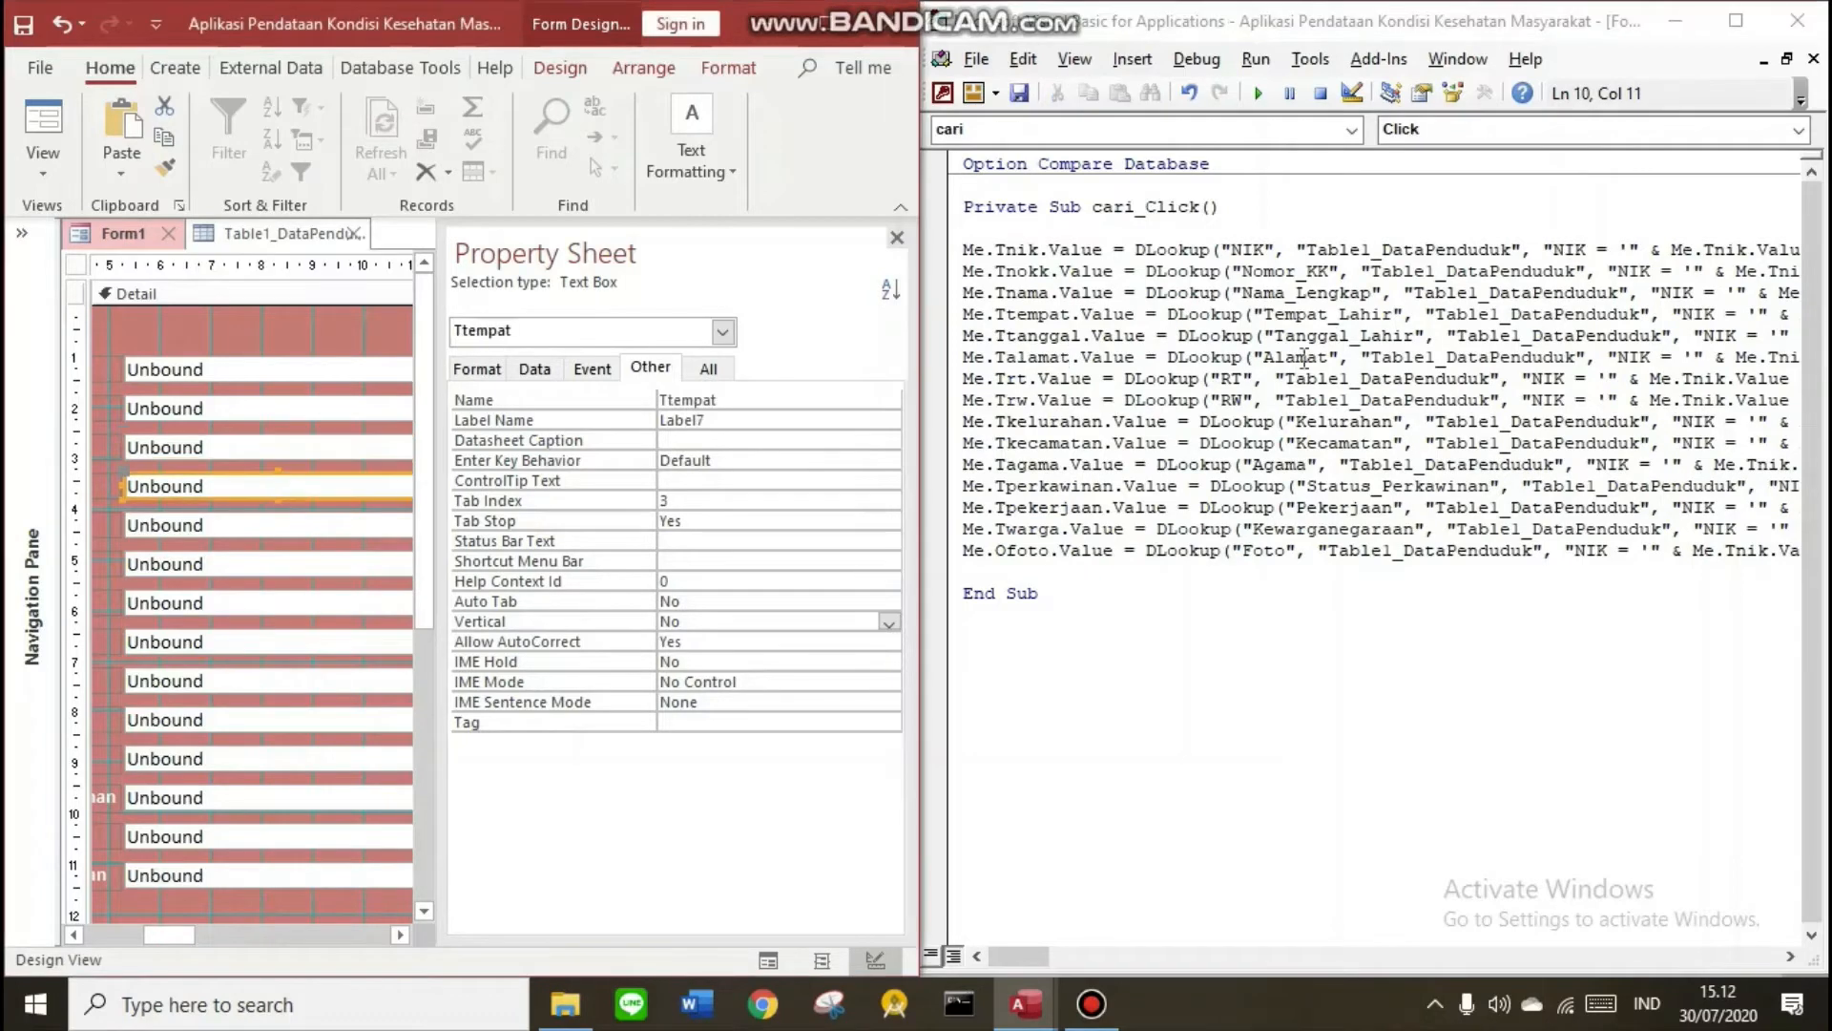
pyautogui.doubleClick(1304, 357)
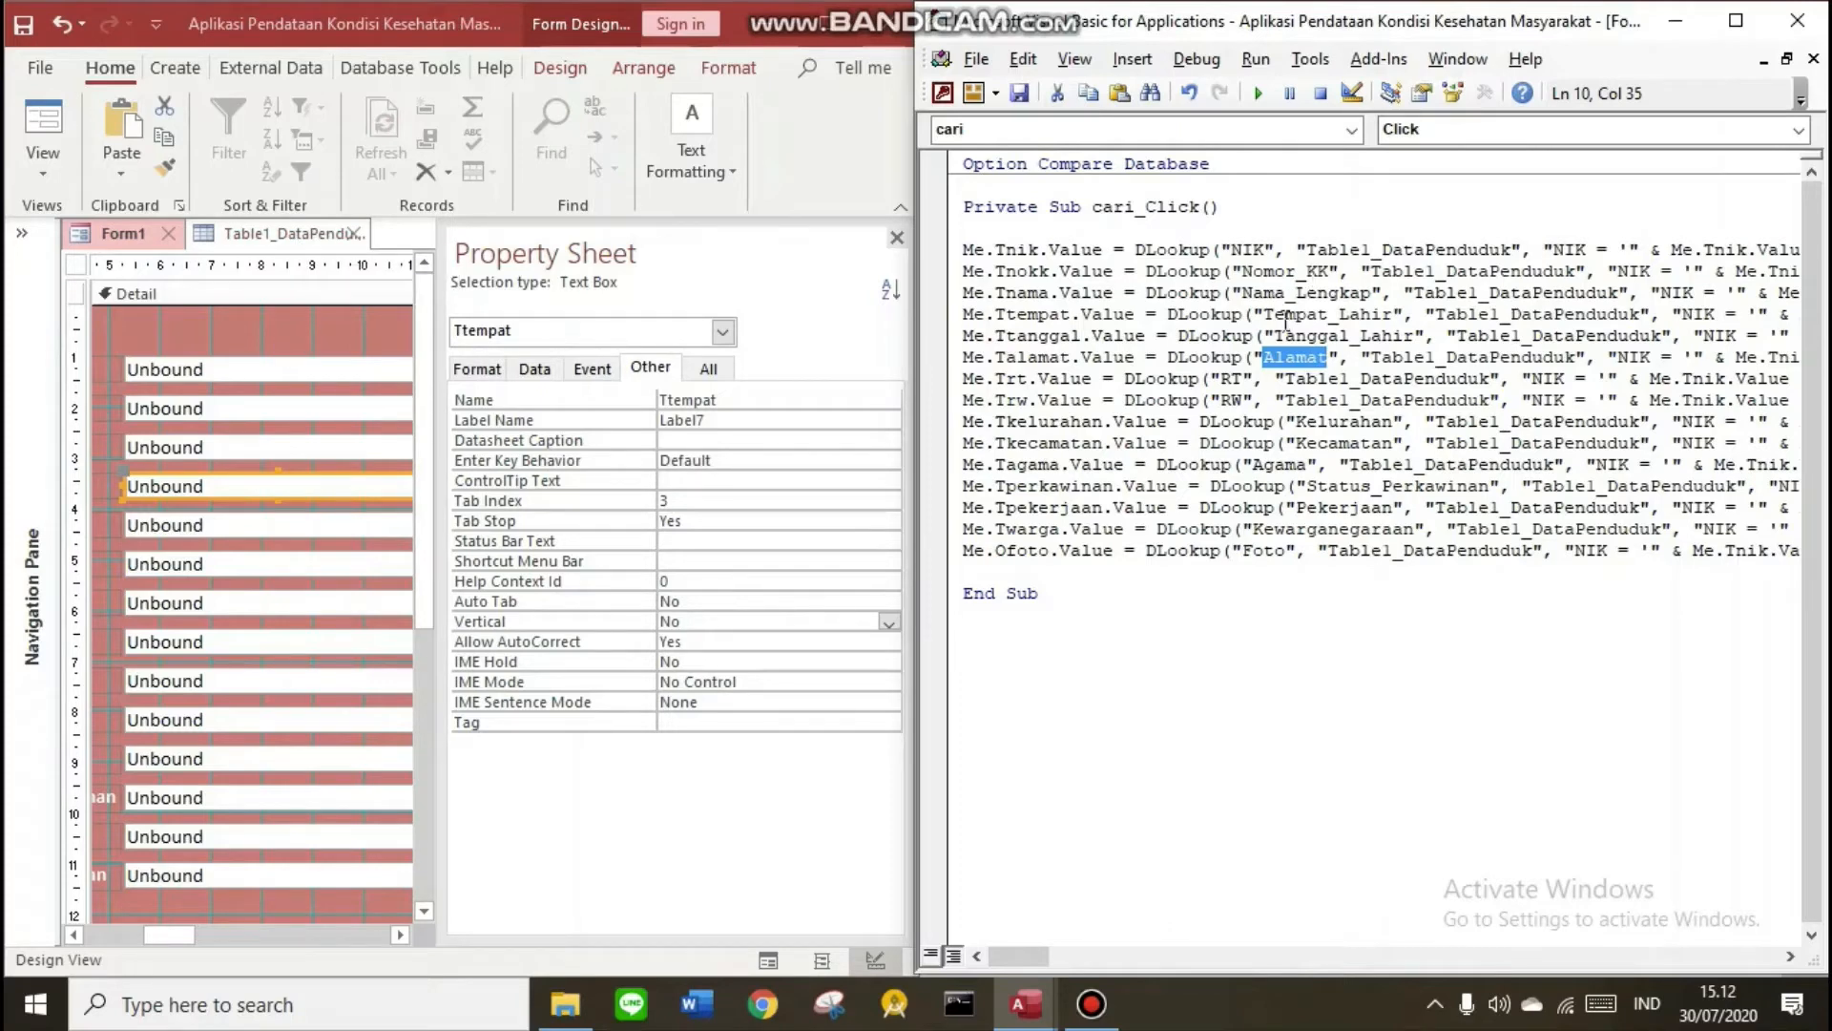
pyautogui.click(1273, 357)
# Save the search form as Form5_CariDataPenduduk
pyautogui.hotkey('ctrl', 's')
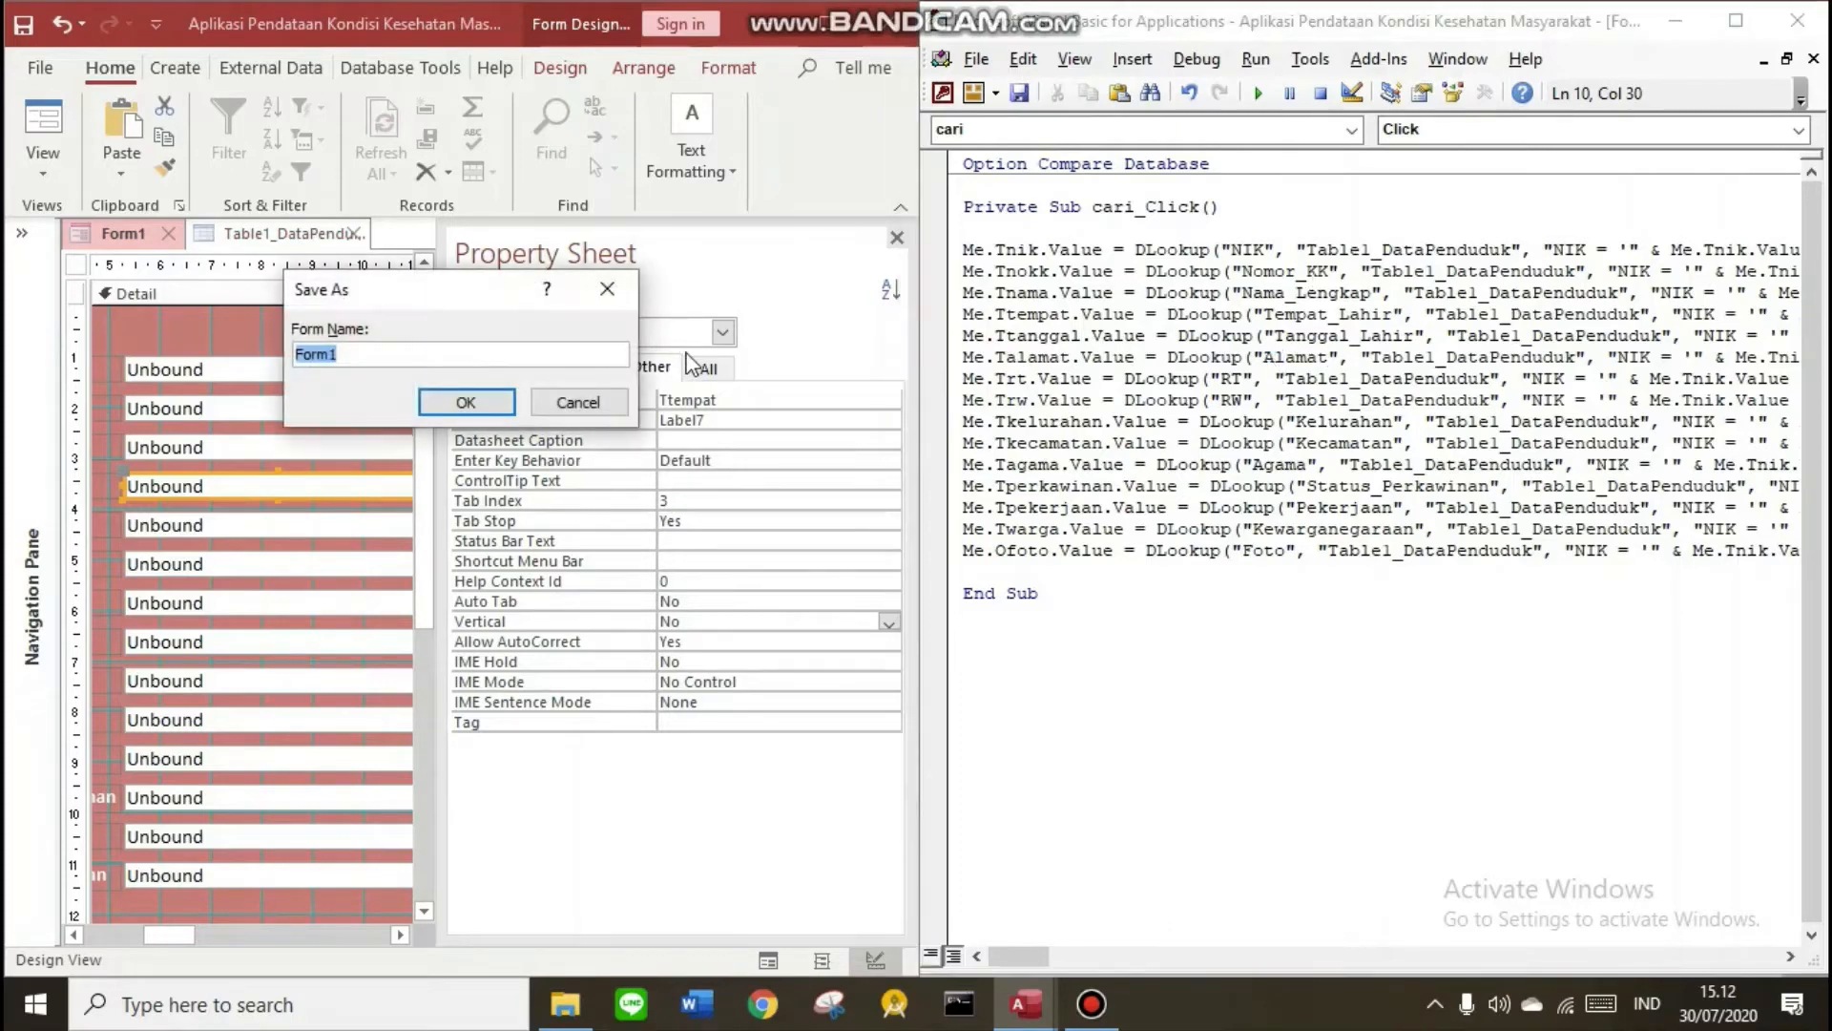
pyautogui.click(469, 350)
pyautogui.press('BackSpace')
pyautogui.write('5_C')
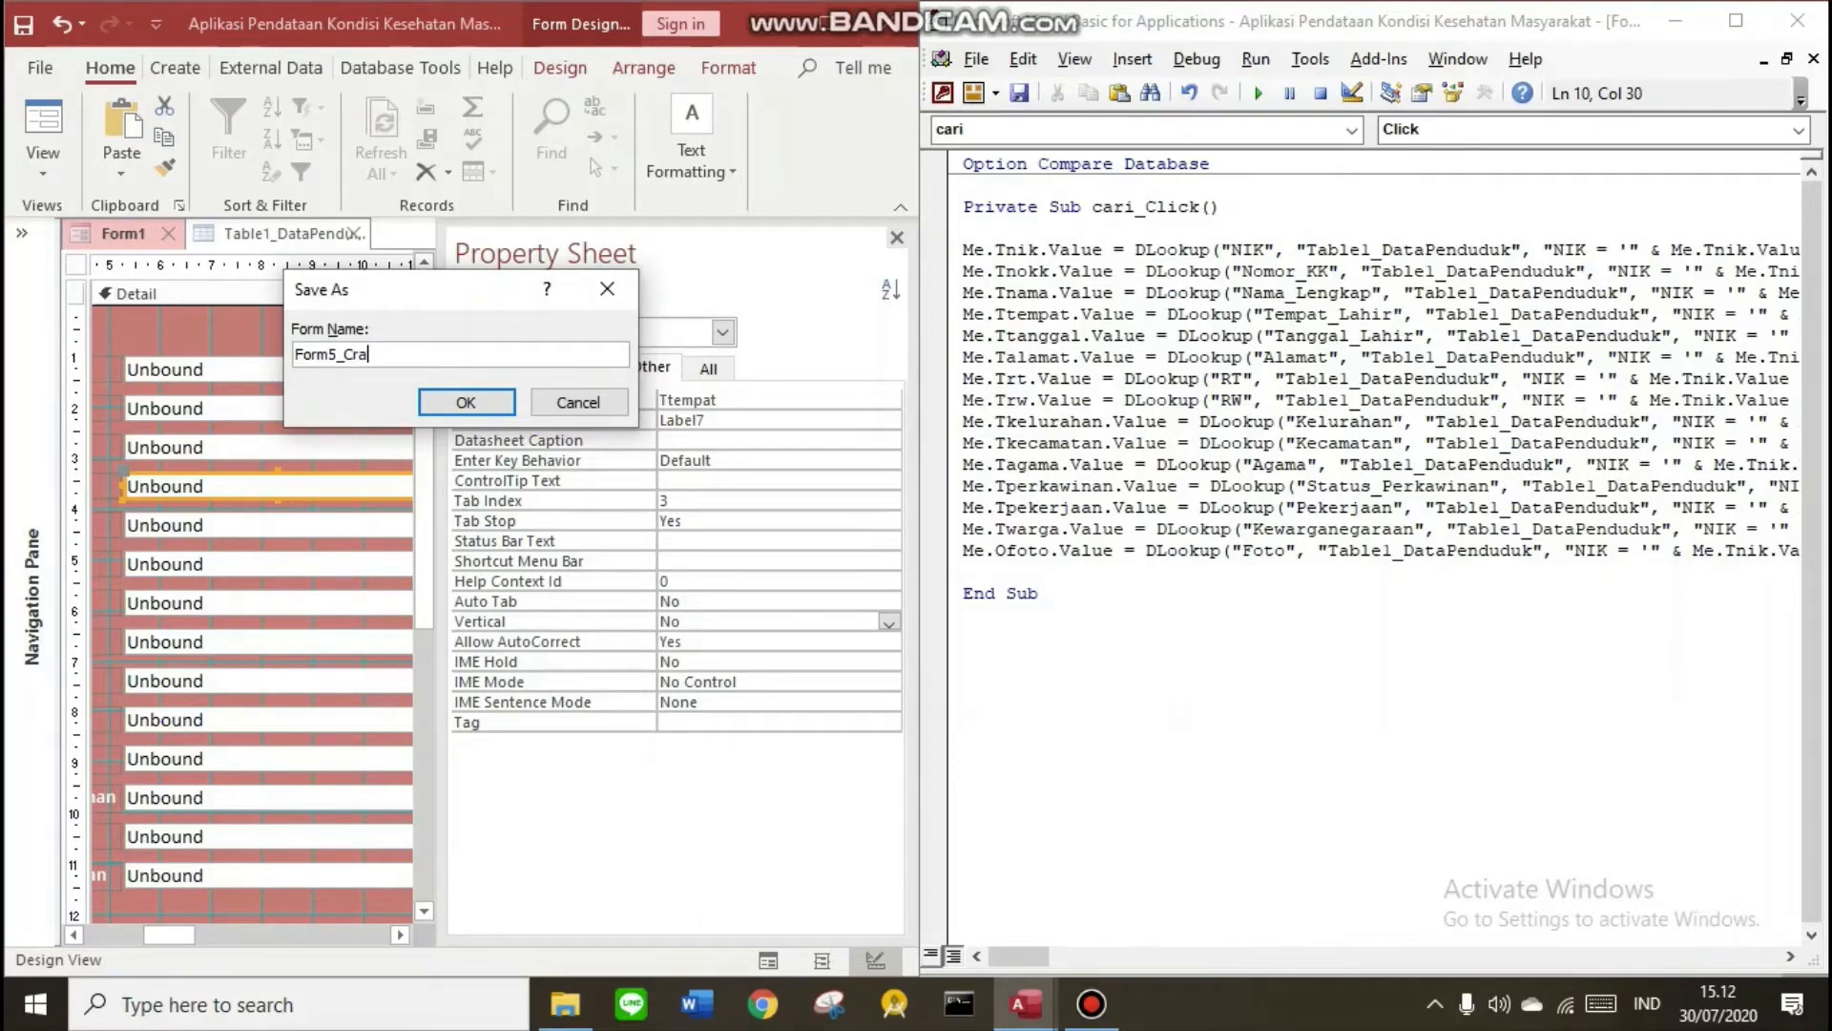
pyautogui.write('ariDataO')
pyautogui.press('capslock')
pyautogui.write('endu')
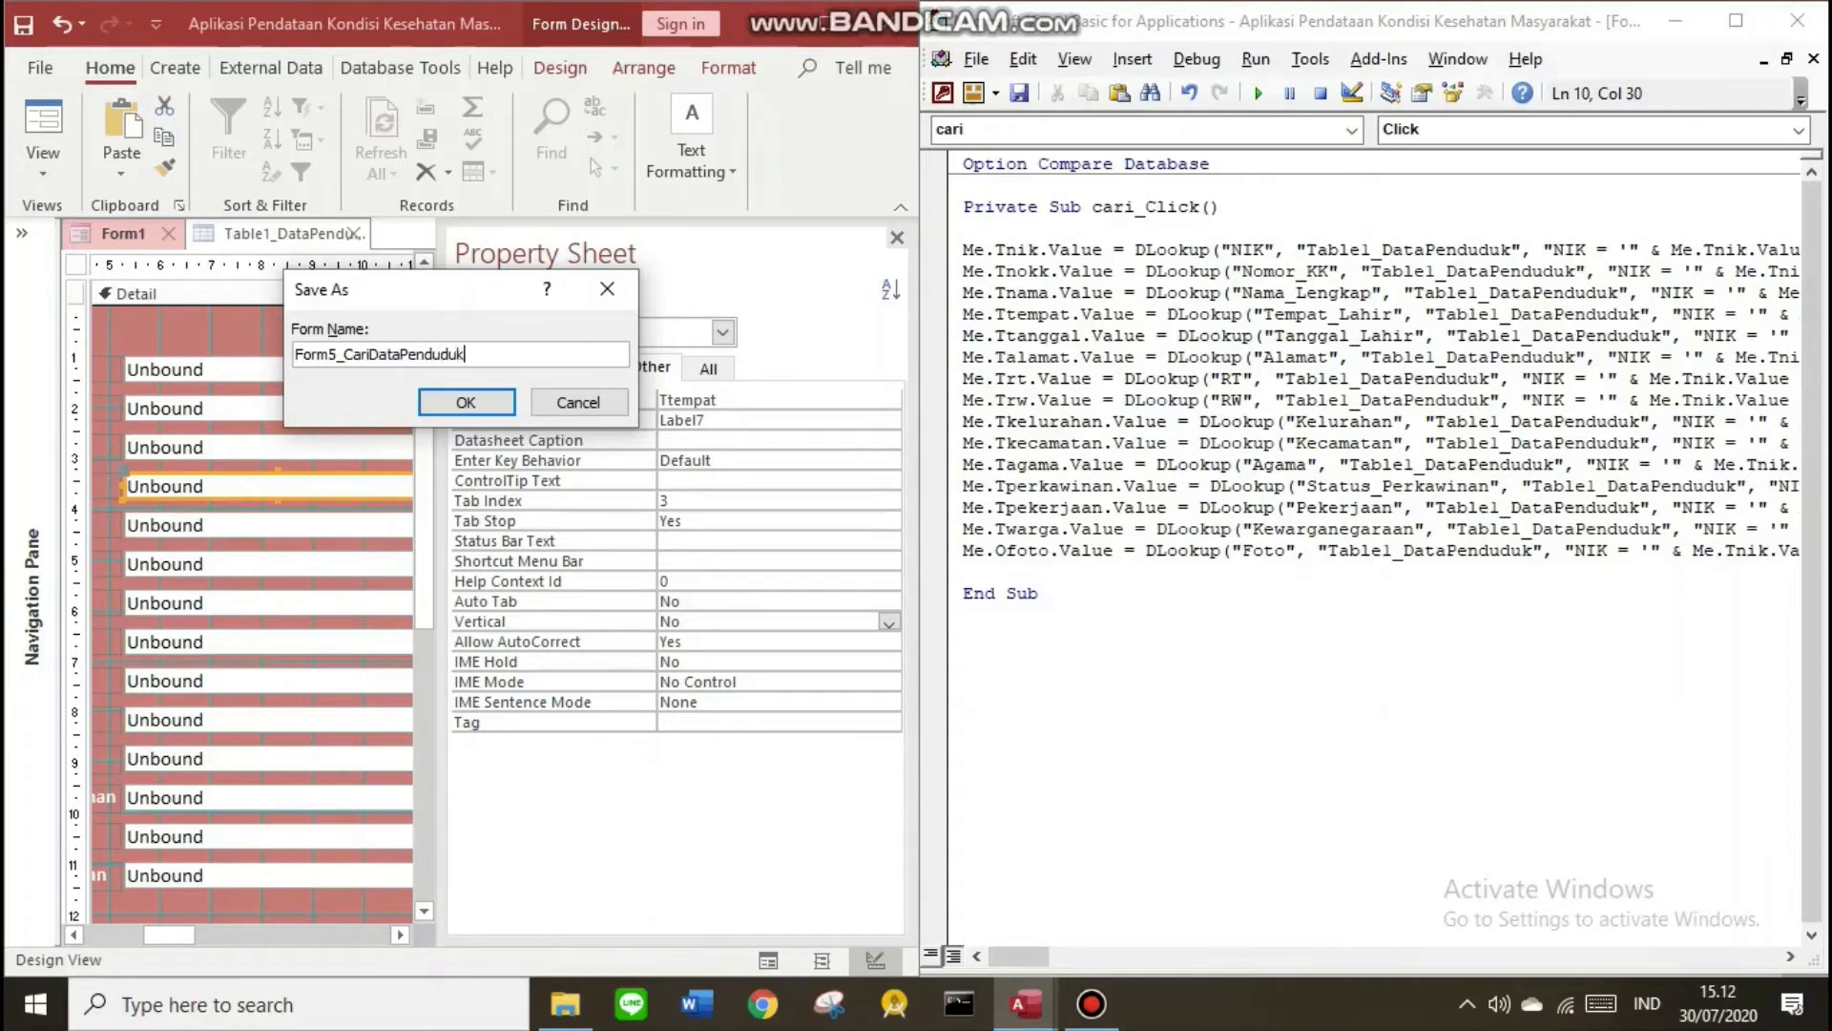
pyautogui.write('duk')
pyautogui.press('Return')
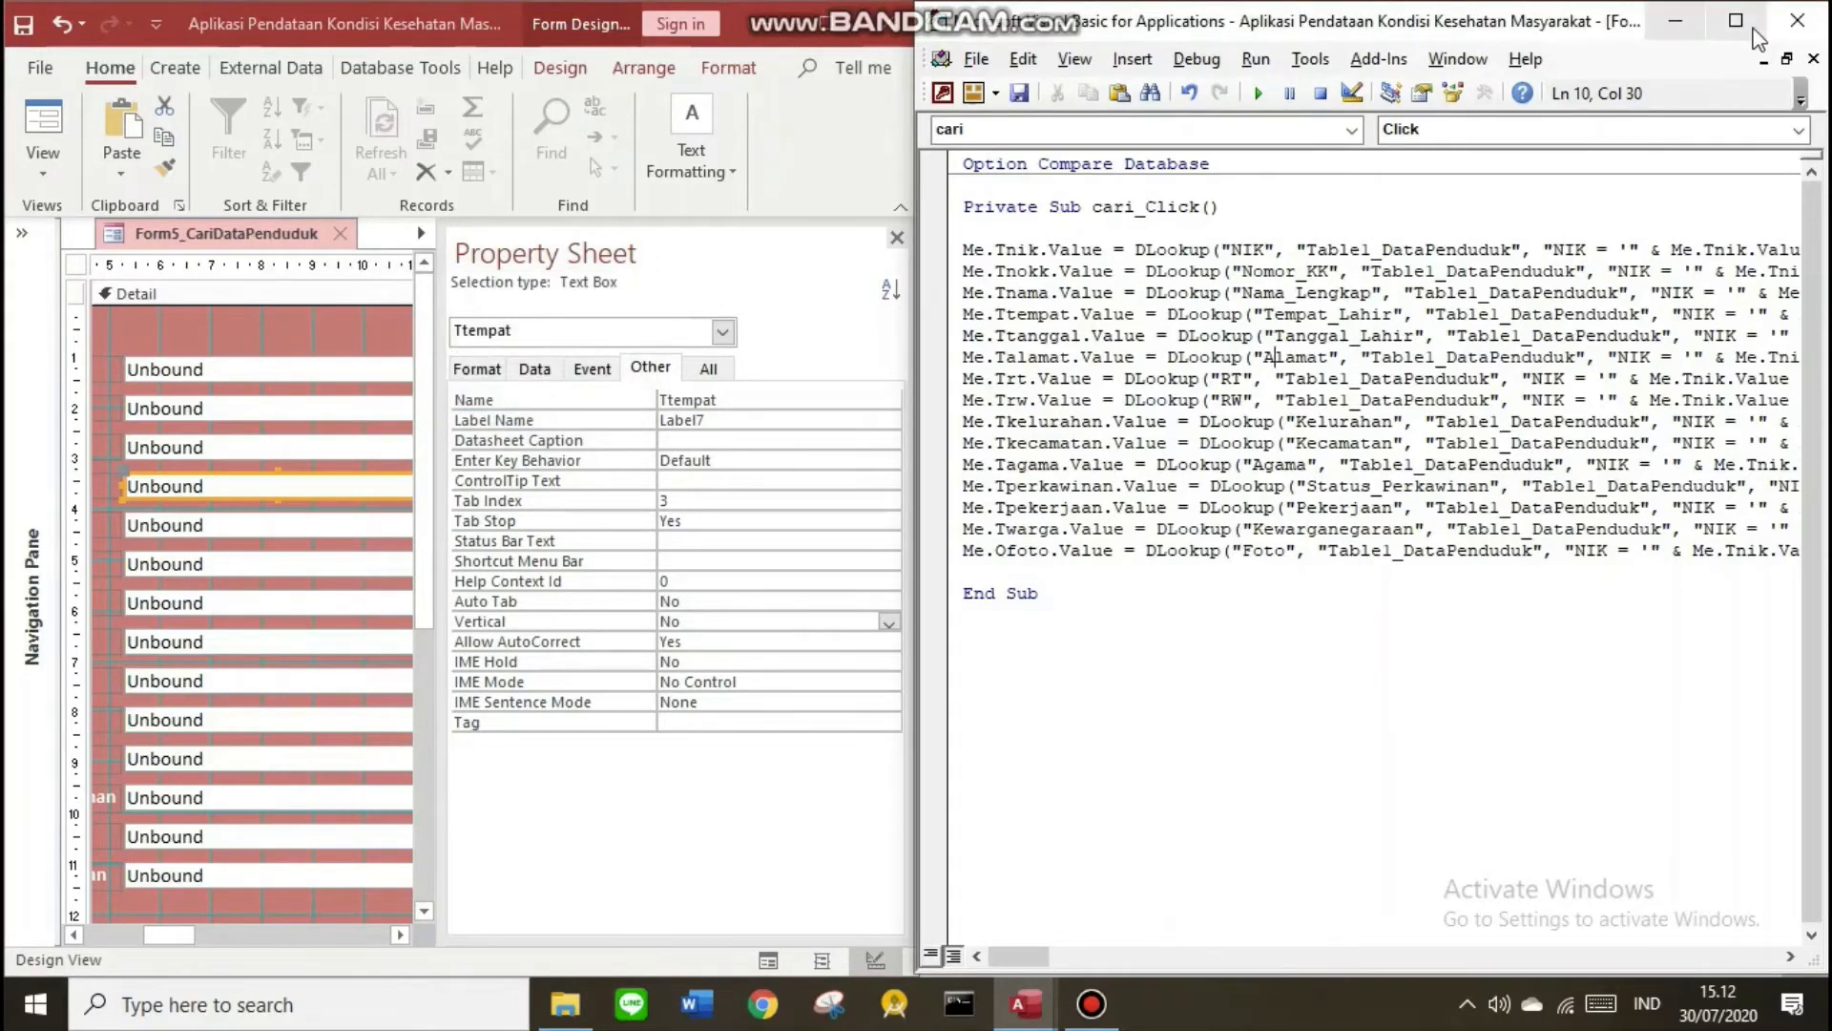
# Close the code editor, maximize Access and show the search form in Form View
pyautogui.click(1797, 20)
pyautogui.click(827, 21)
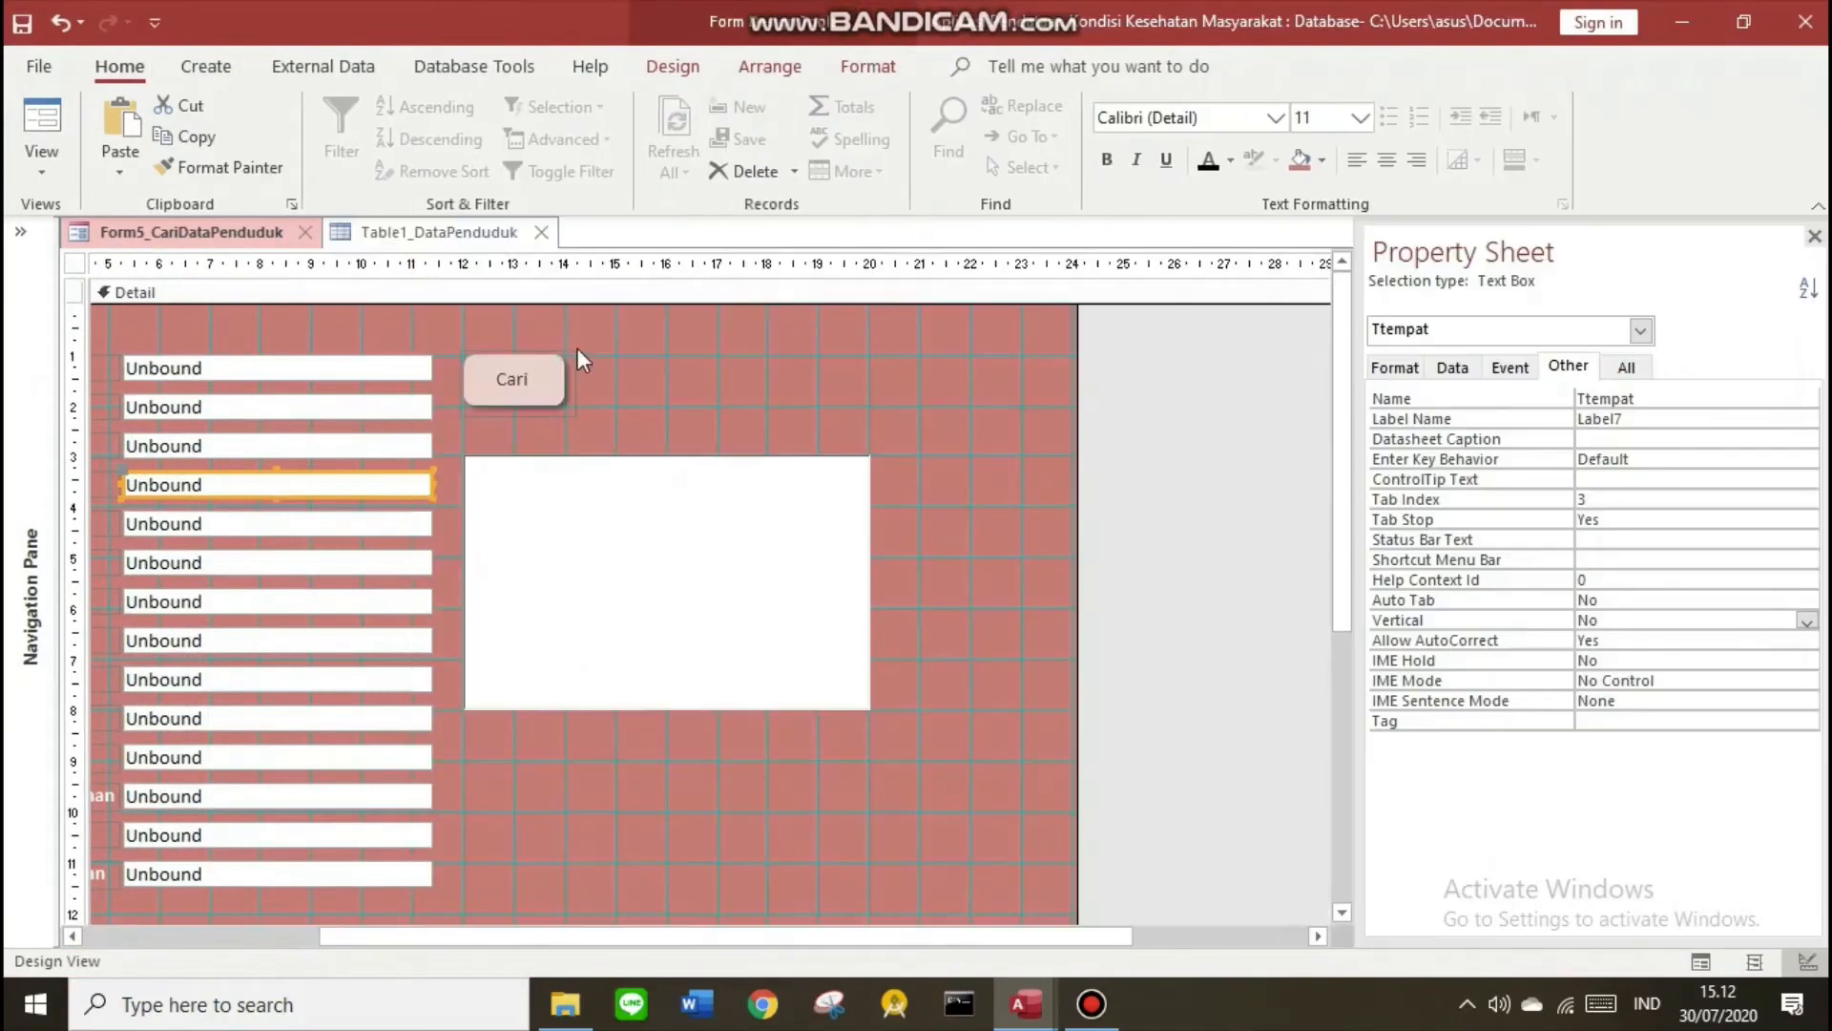
pyautogui.rightClick(208, 238)
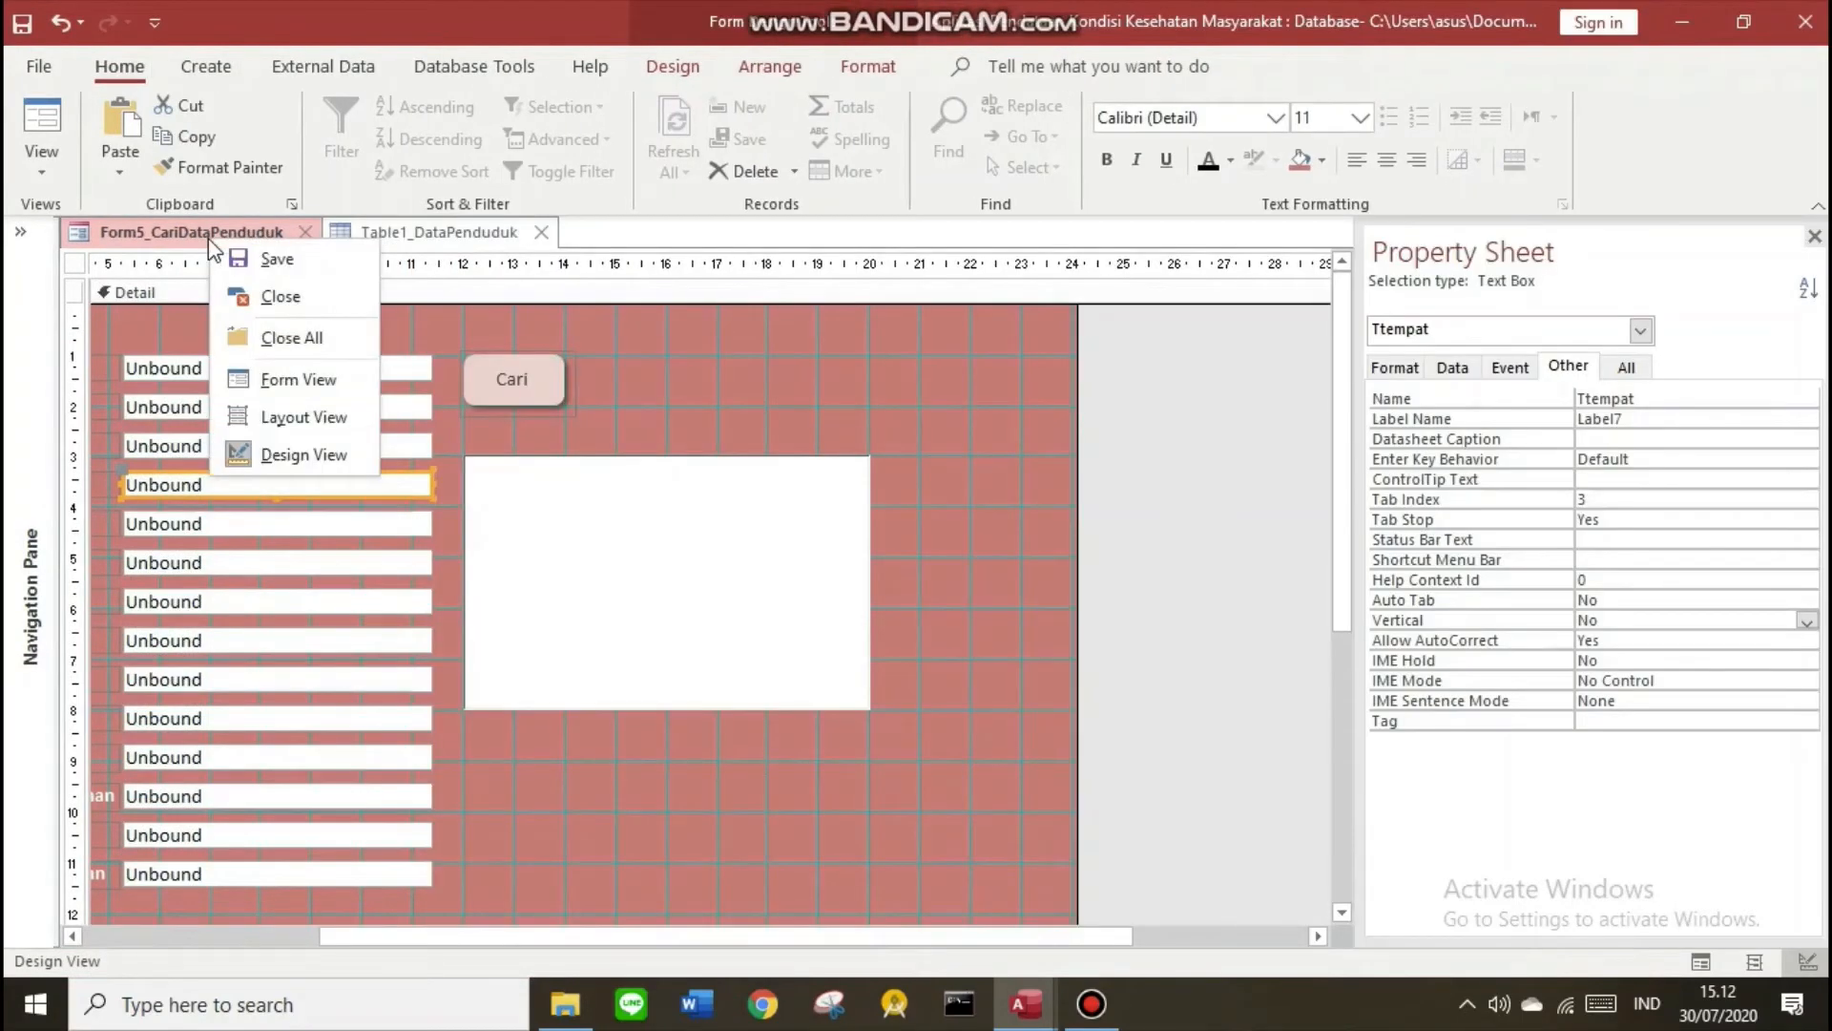
pyautogui.click(255, 374)
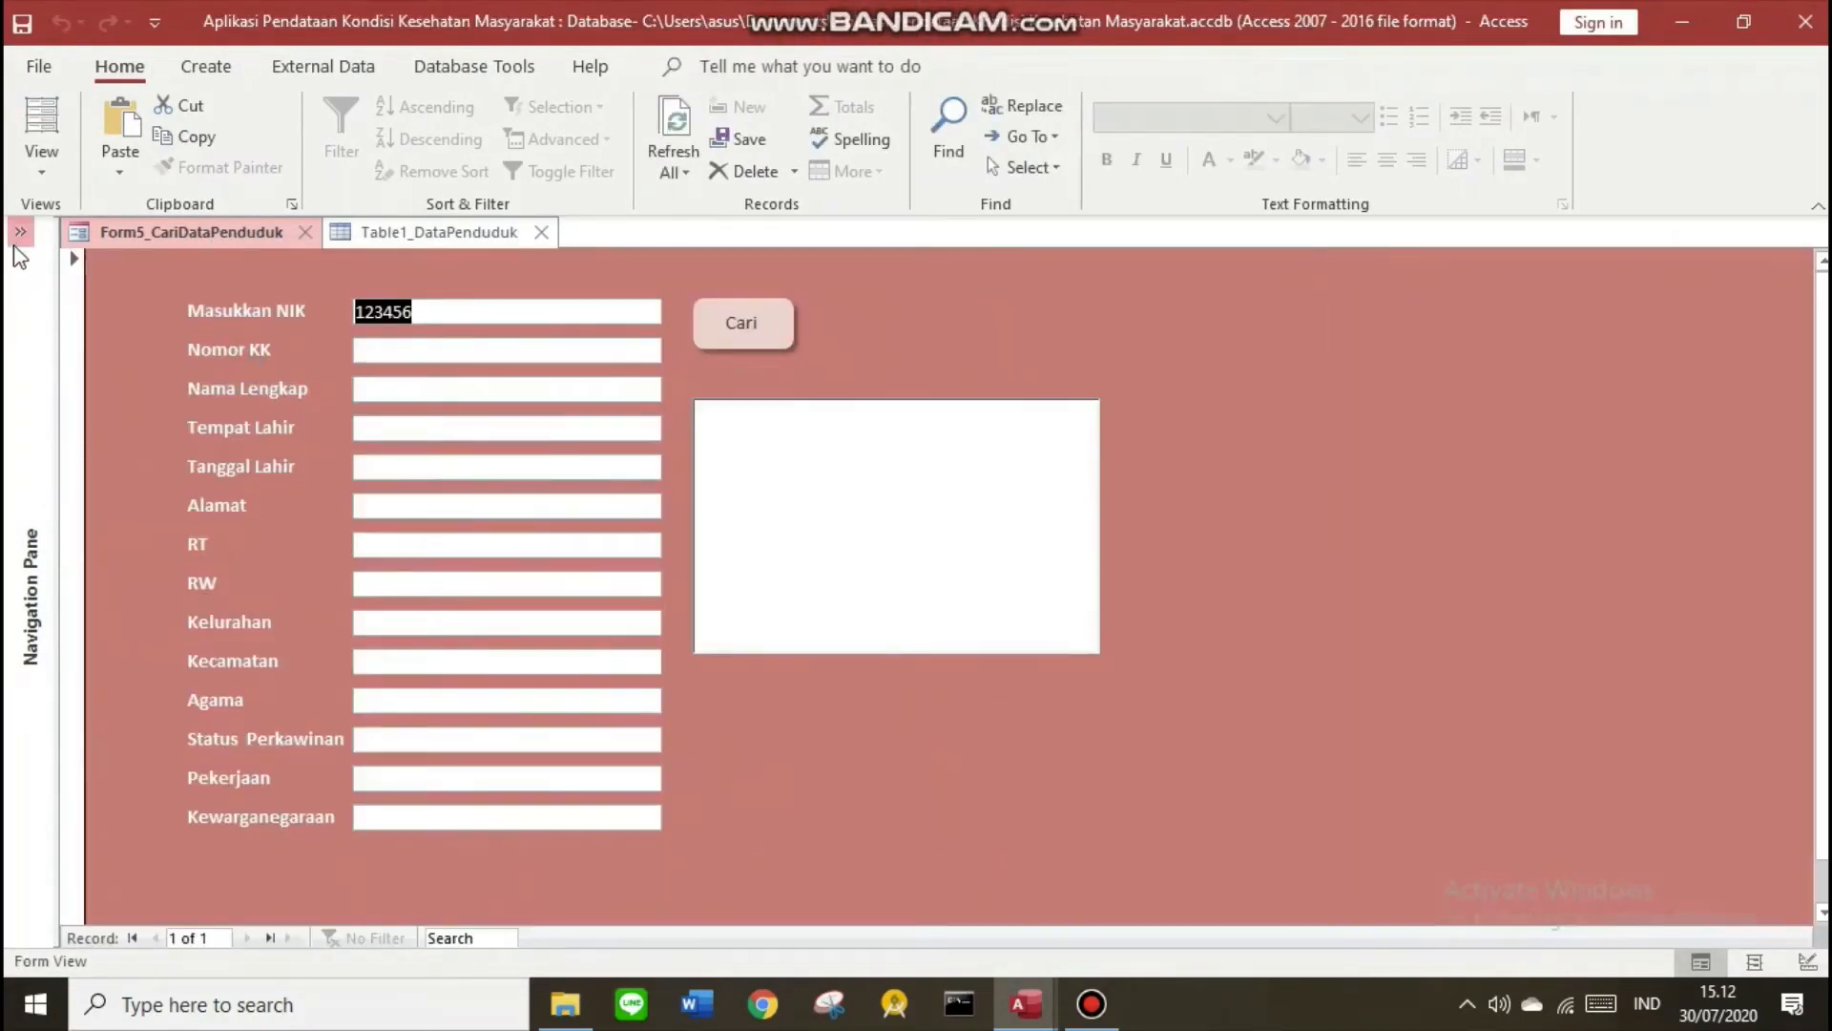
pyautogui.click(20, 232)
# Clear the sample NIK and close the table design that blocked Form1_DataPenduduk
pyautogui.press('BackSpace')
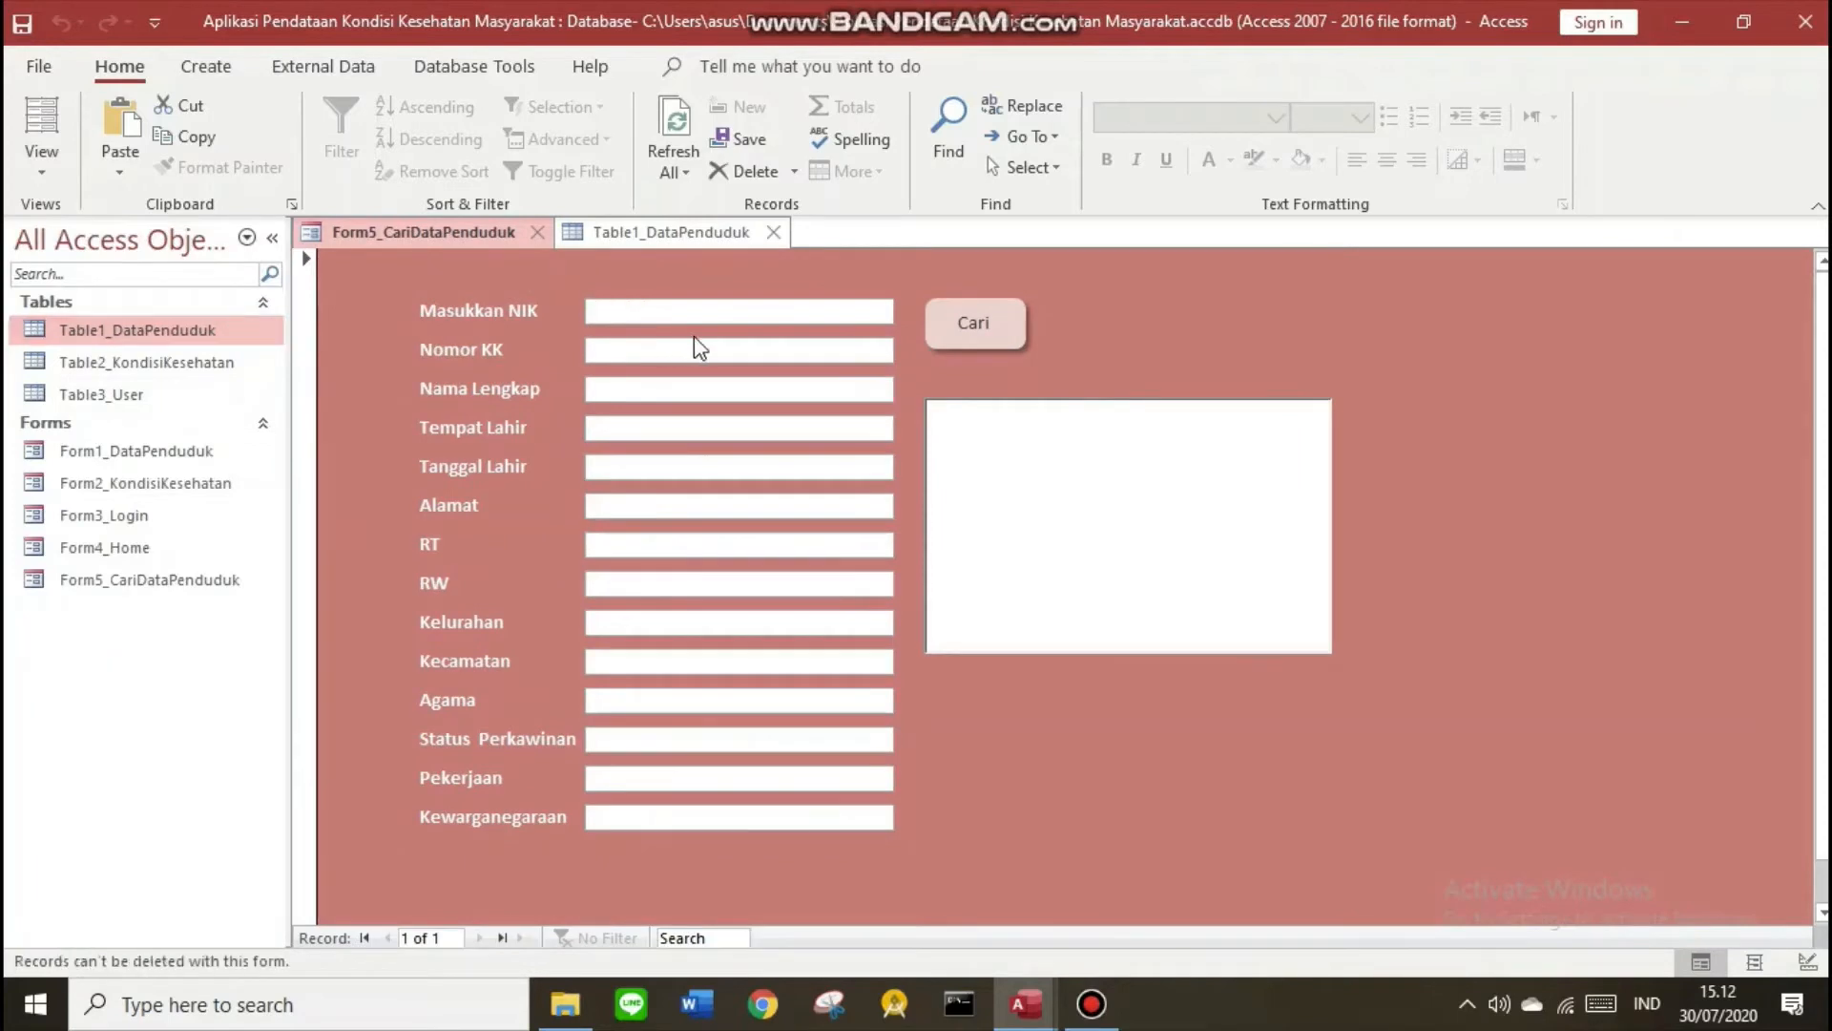
pyautogui.click(610, 233)
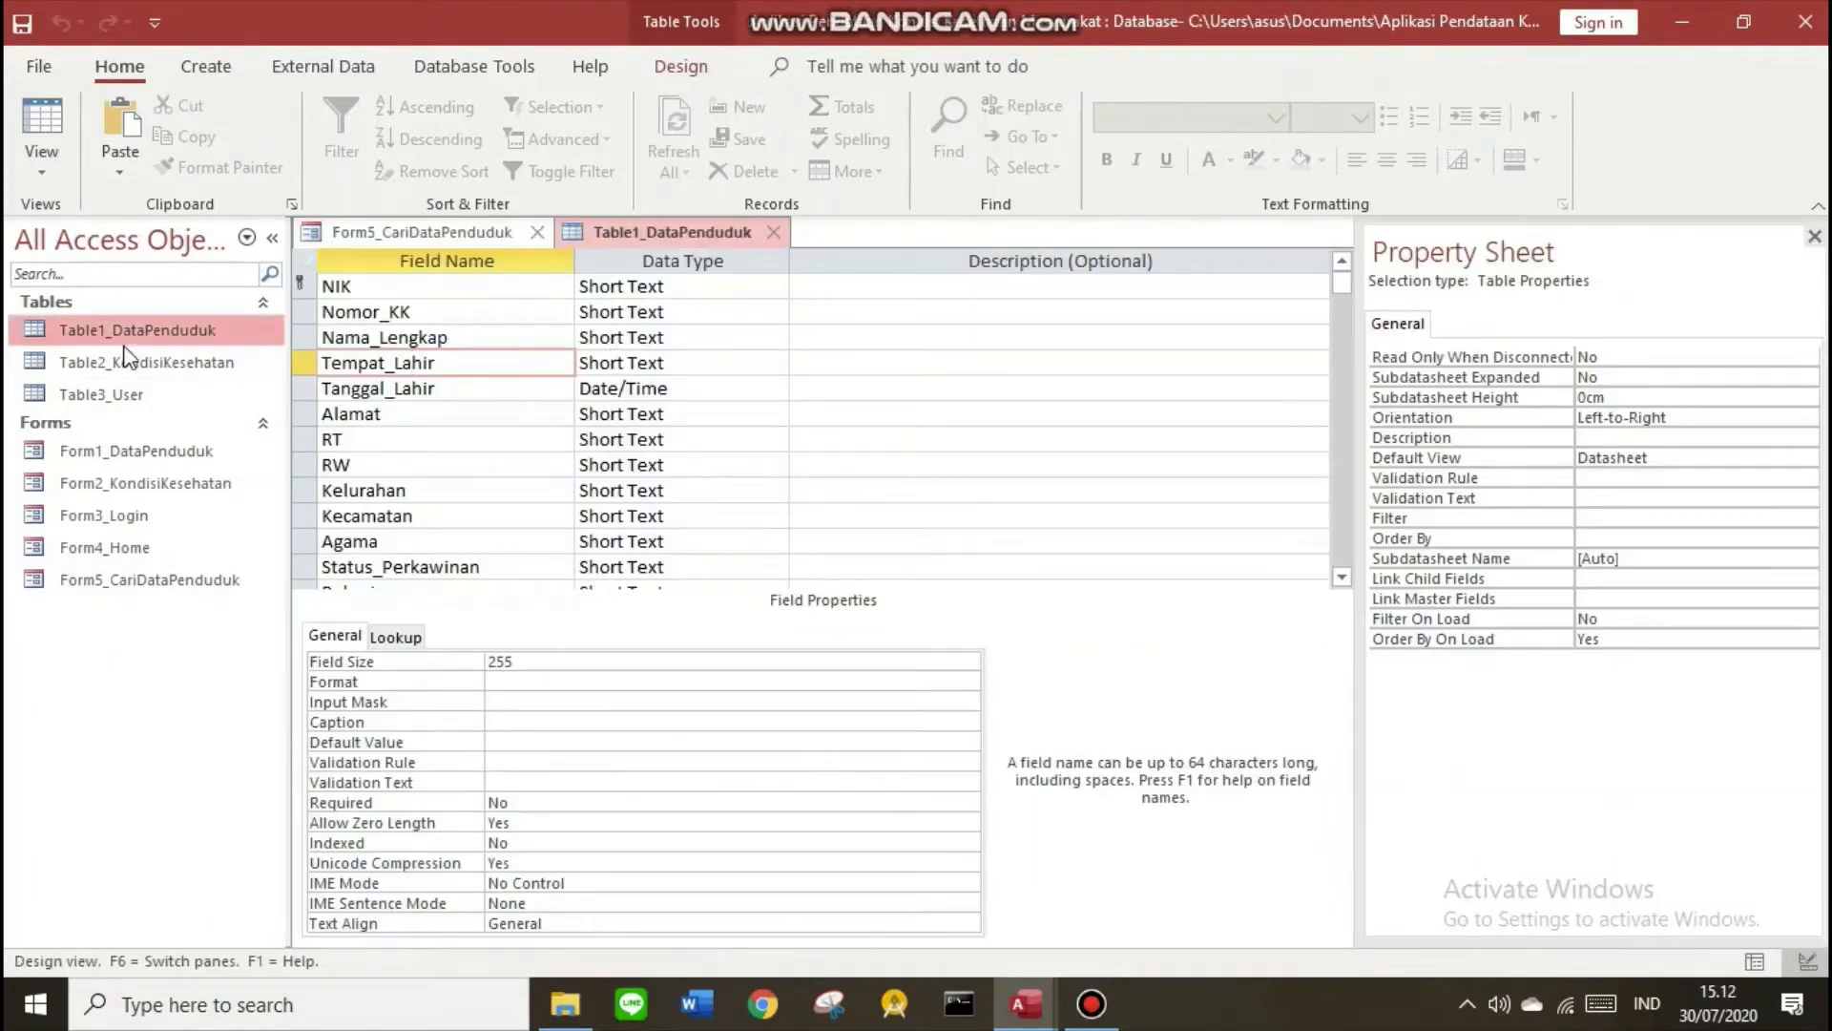
pyautogui.doubleClick(143, 454)
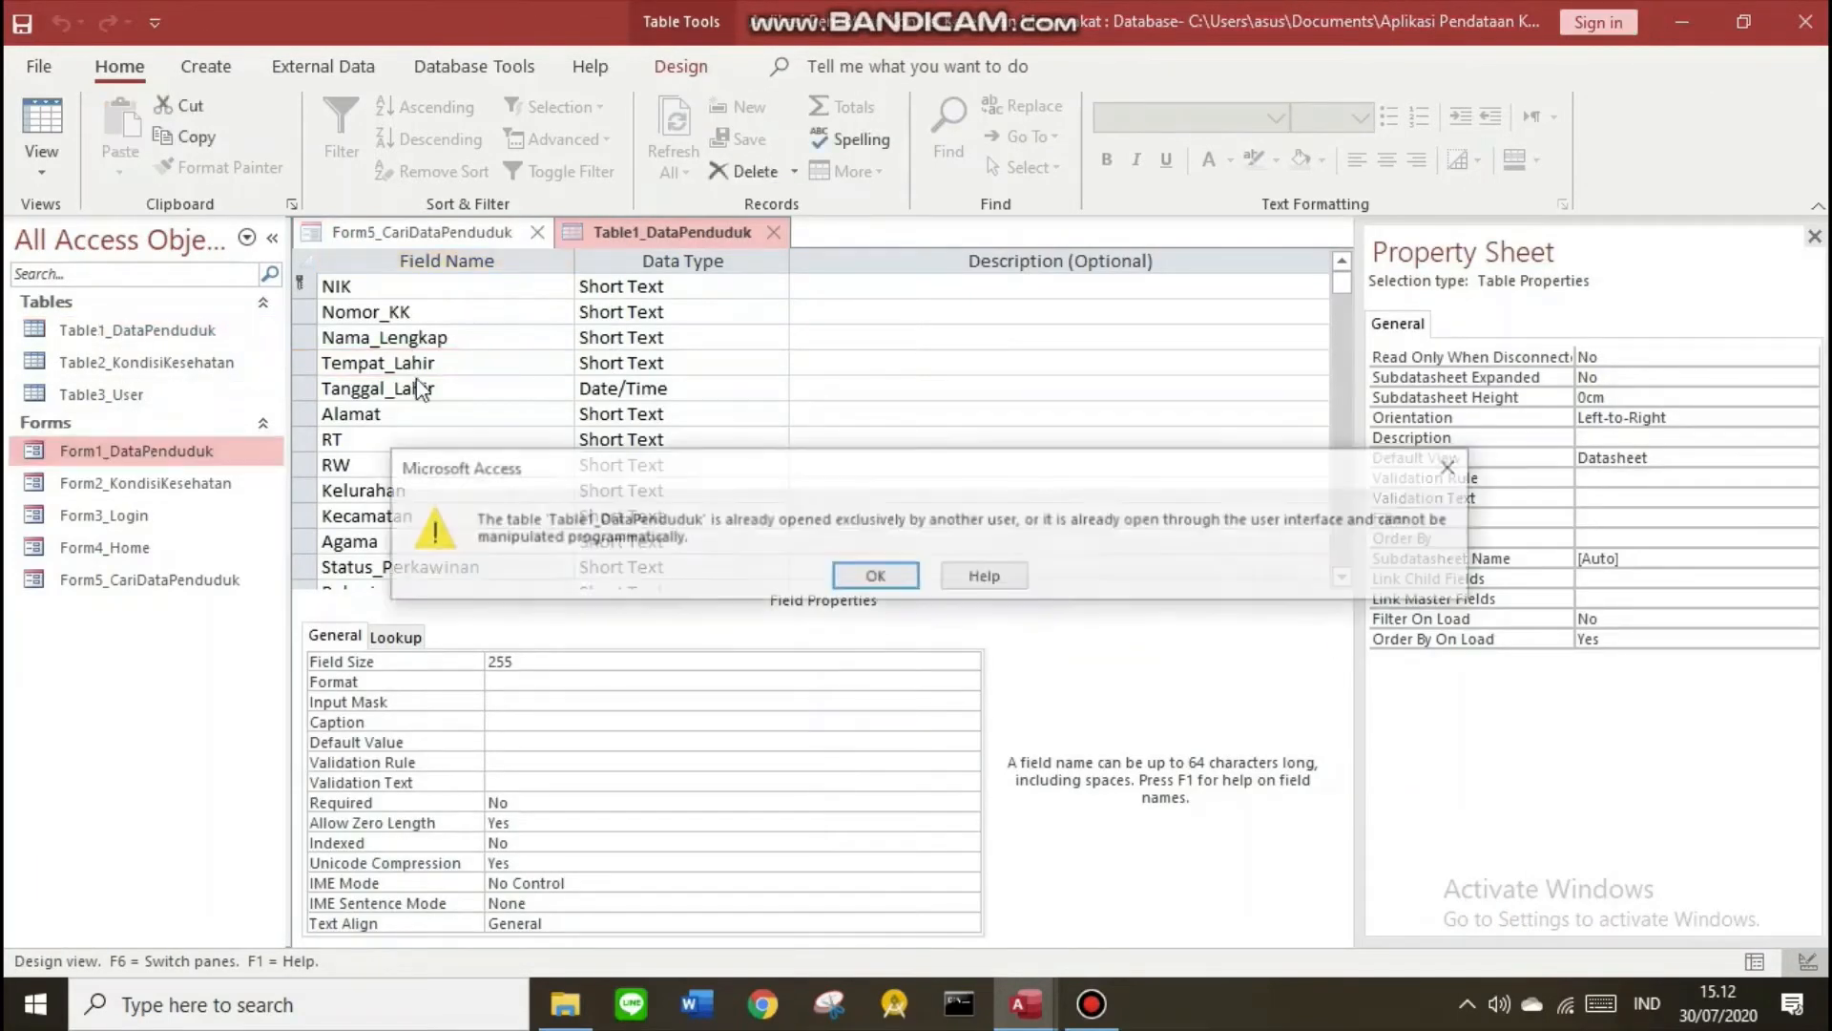
pyautogui.click(871, 577)
pyautogui.click(775, 234)
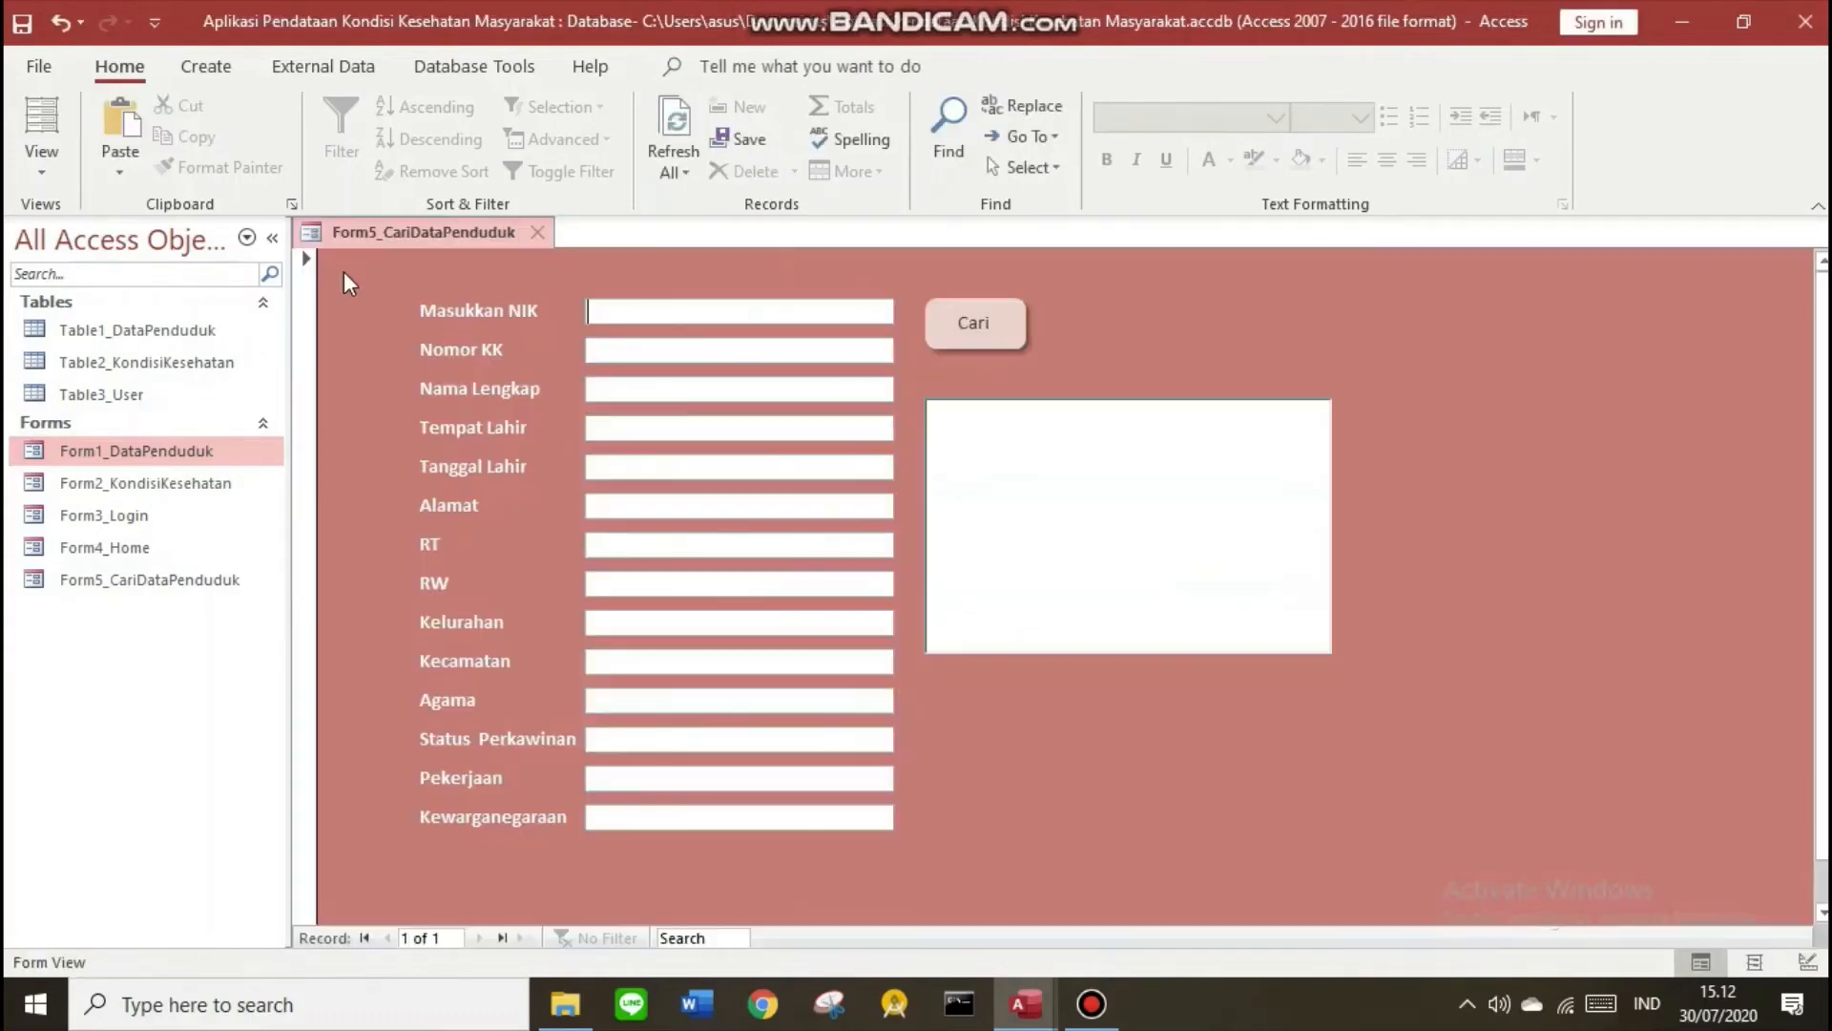
# Copy NIK 123456789 from Form1_DataPenduduk into the search form's NIK box
pyautogui.doubleClick(196, 451)
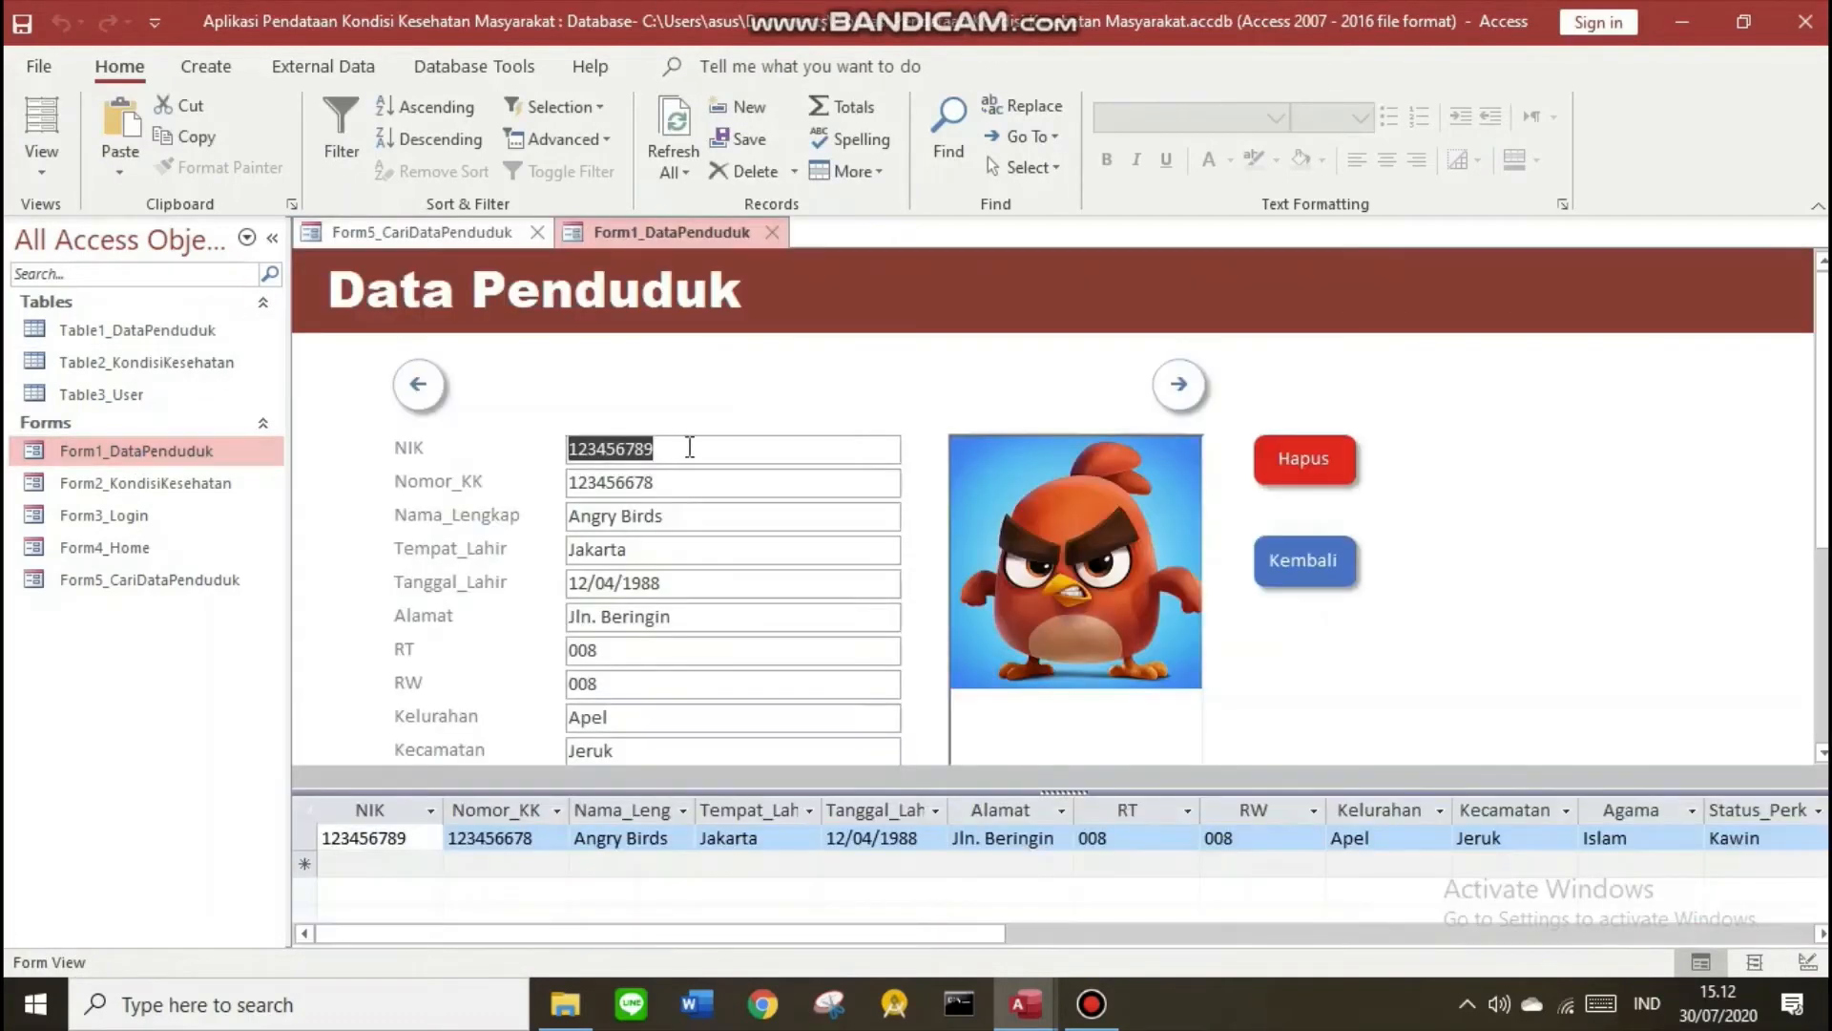
pyautogui.scroll(-3, 725, 477)
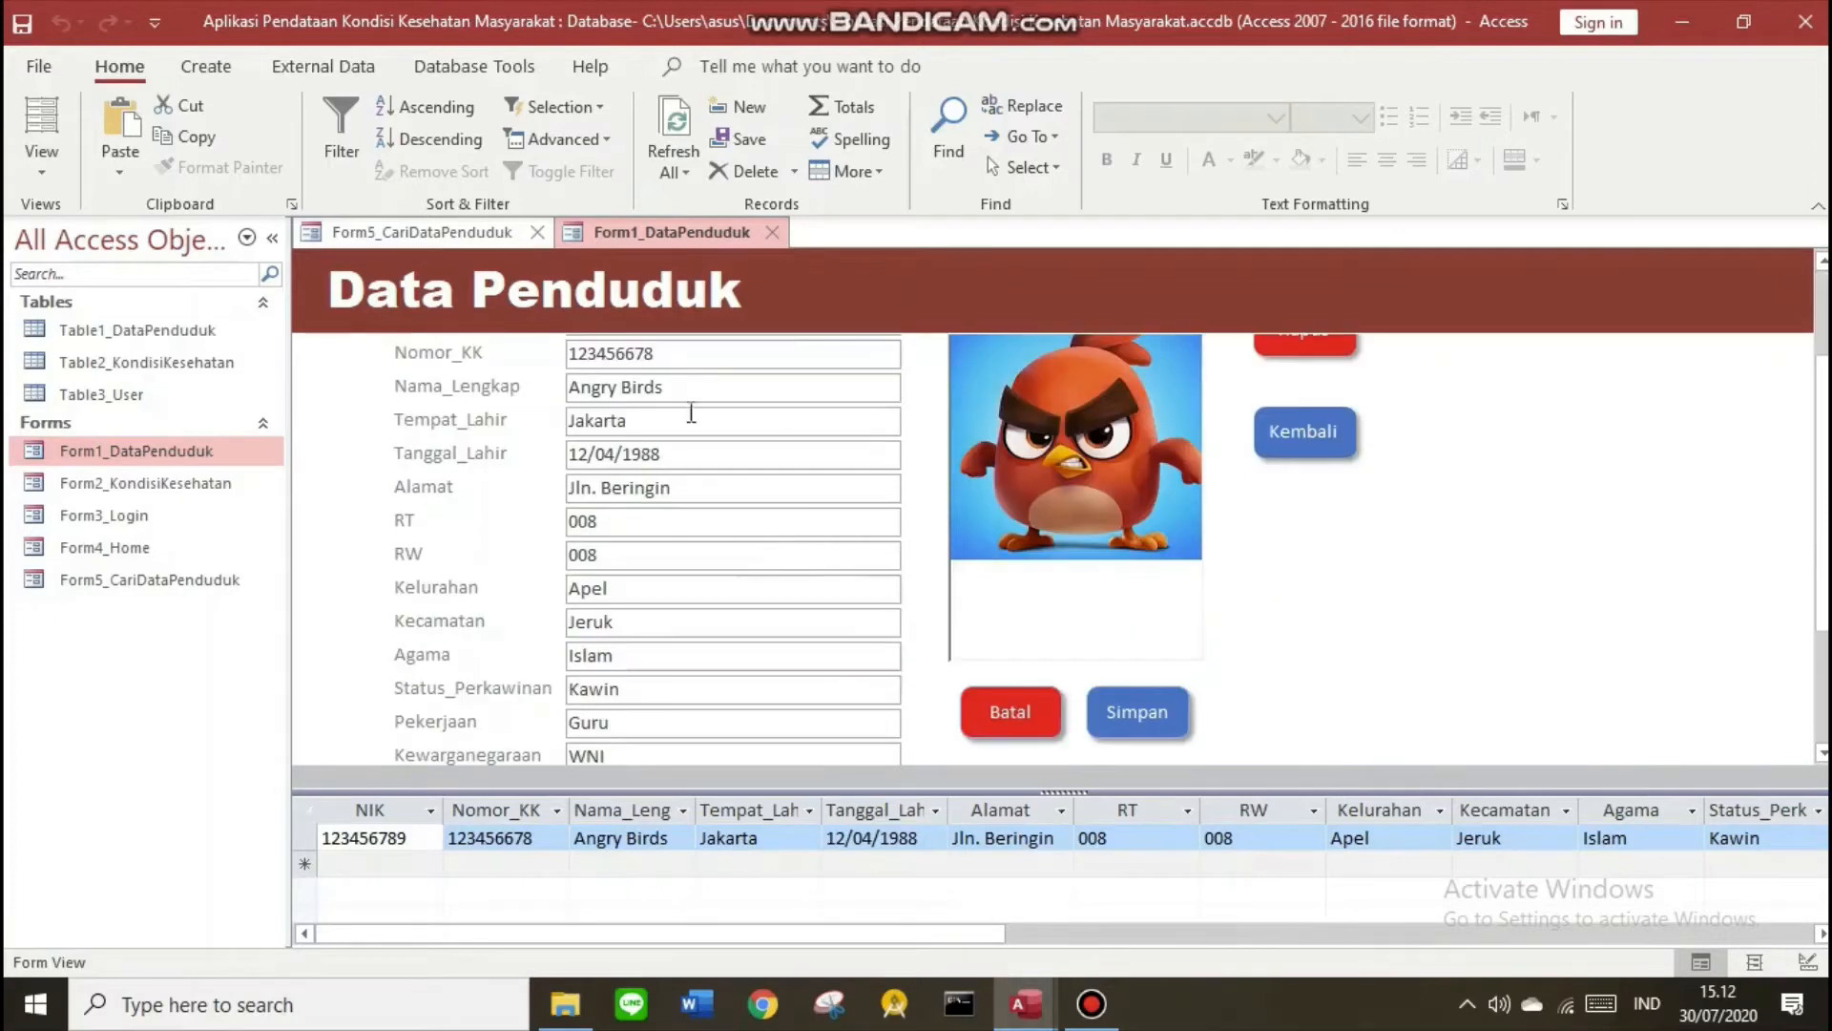
pyautogui.scroll(3, 739, 511)
pyautogui.moveTo(662, 449); pyautogui.dragTo(564, 452)
pyautogui.hotkey('ctrl', 'c')
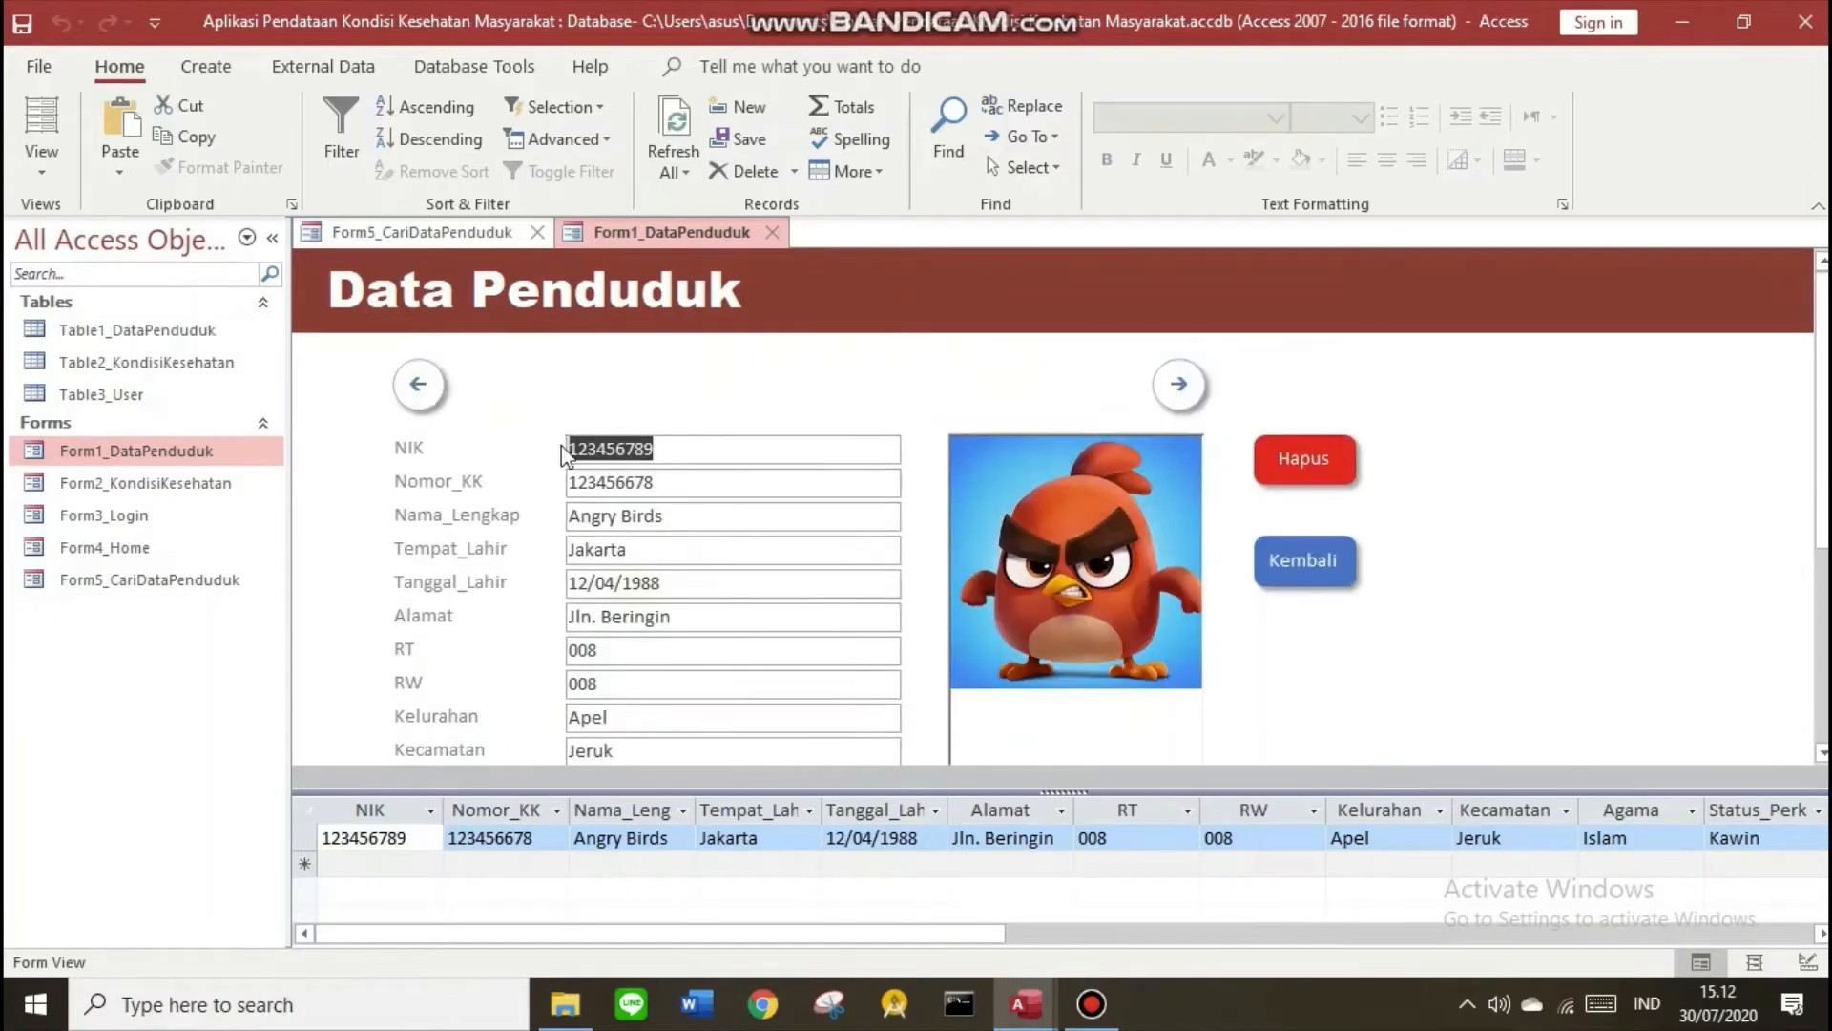
pyautogui.click(392, 237)
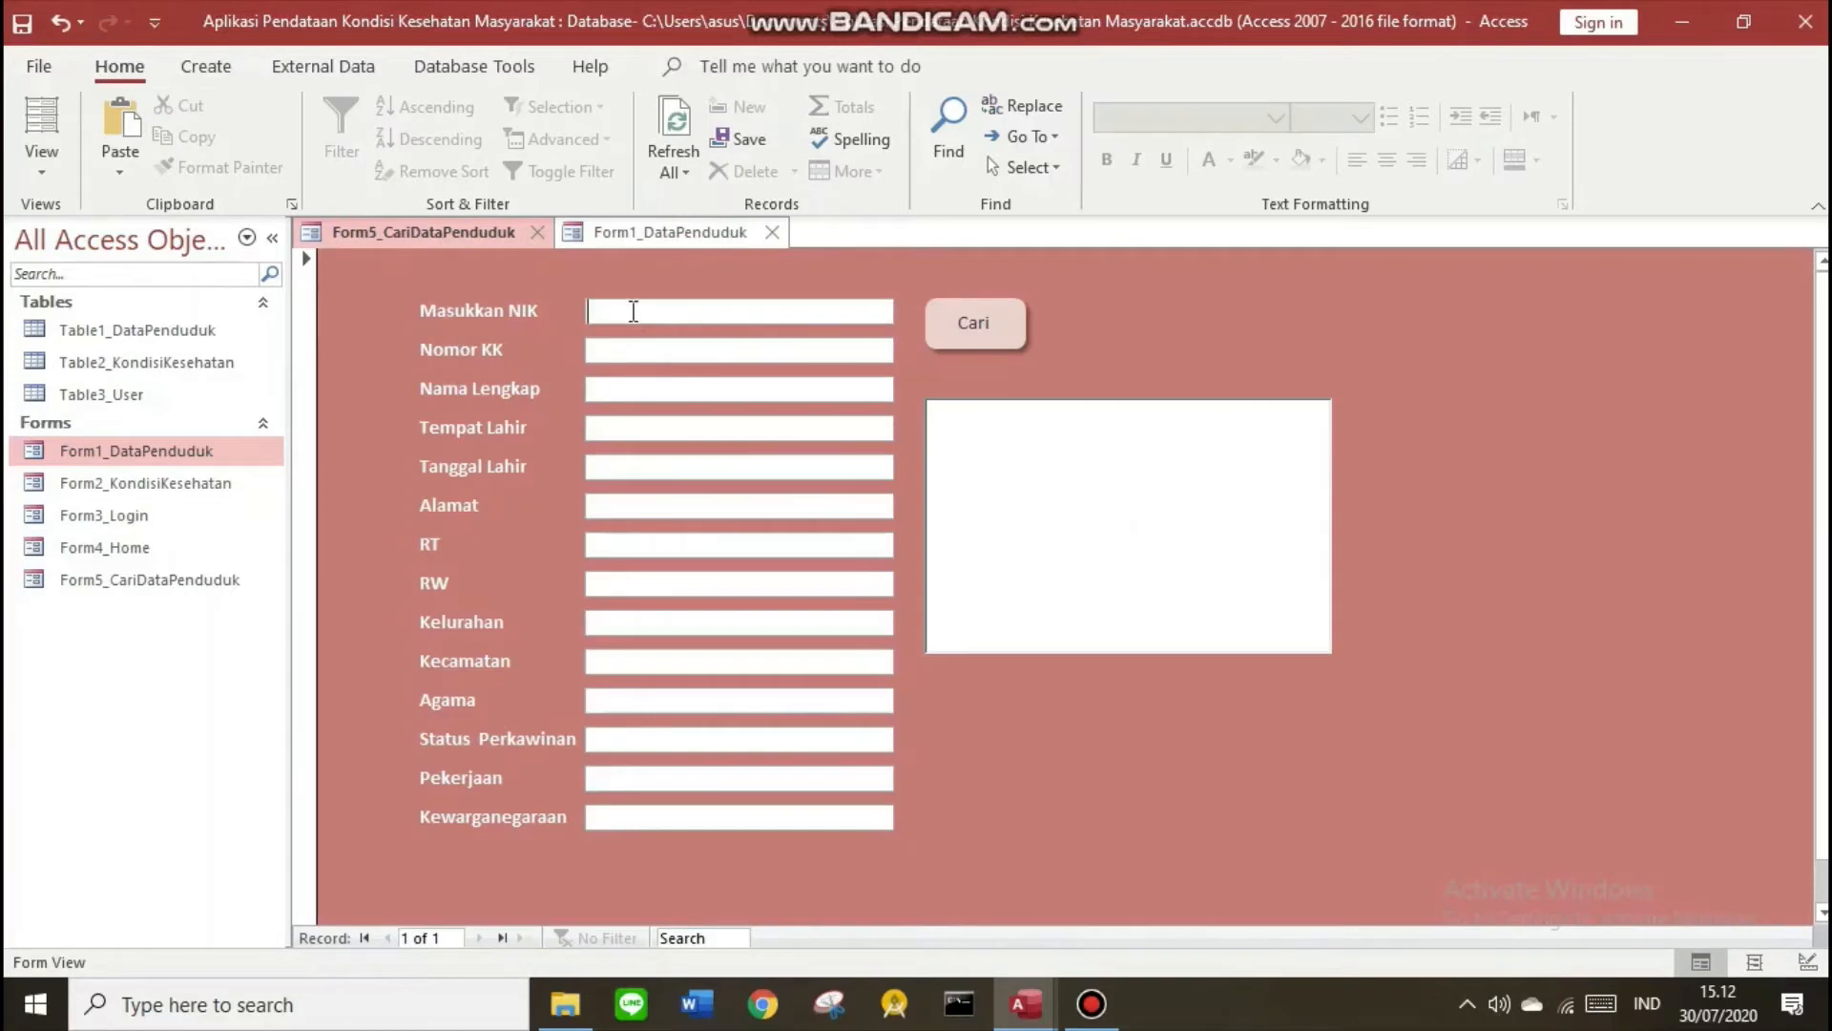
pyautogui.click(634, 311)
pyautogui.hotkey('ctrl', 'v')
# Run Cari for NIK 123456789, filling all fields through WNI and the Angry Birds photo
pyautogui.click(1002, 327)
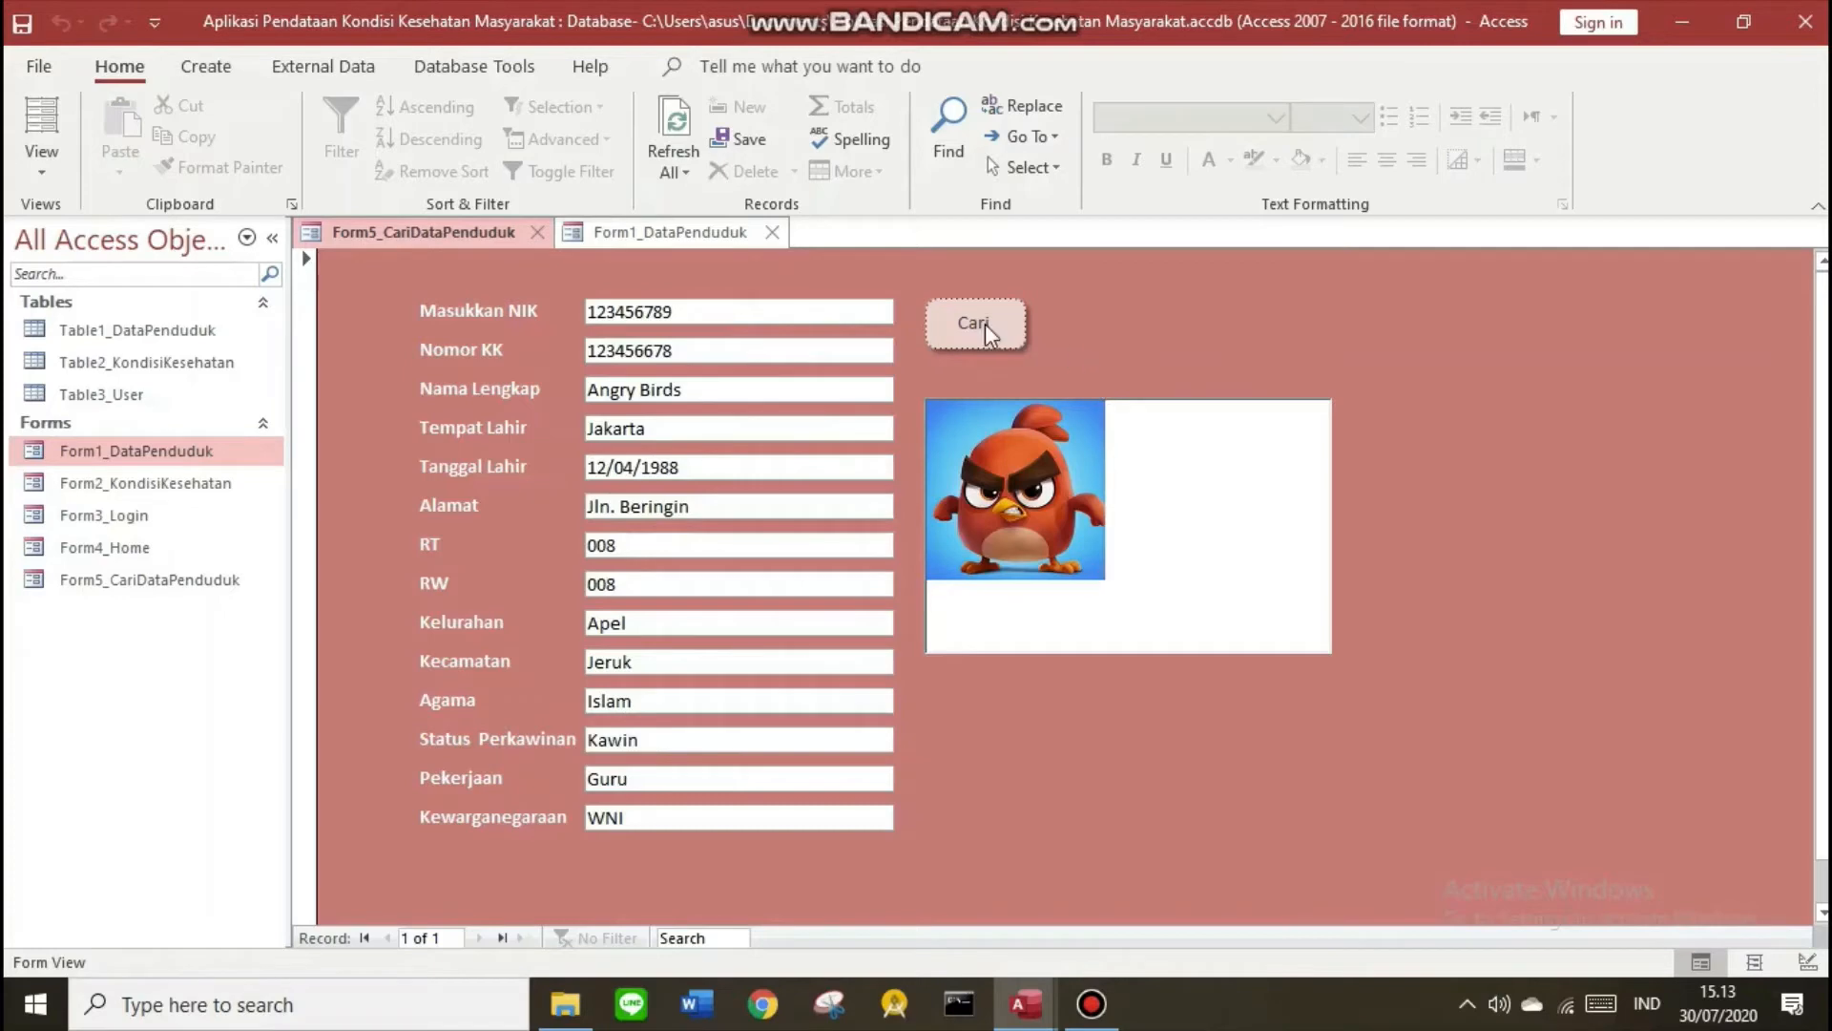
pyautogui.rightClick(389, 247)
pyautogui.click(205, 72)
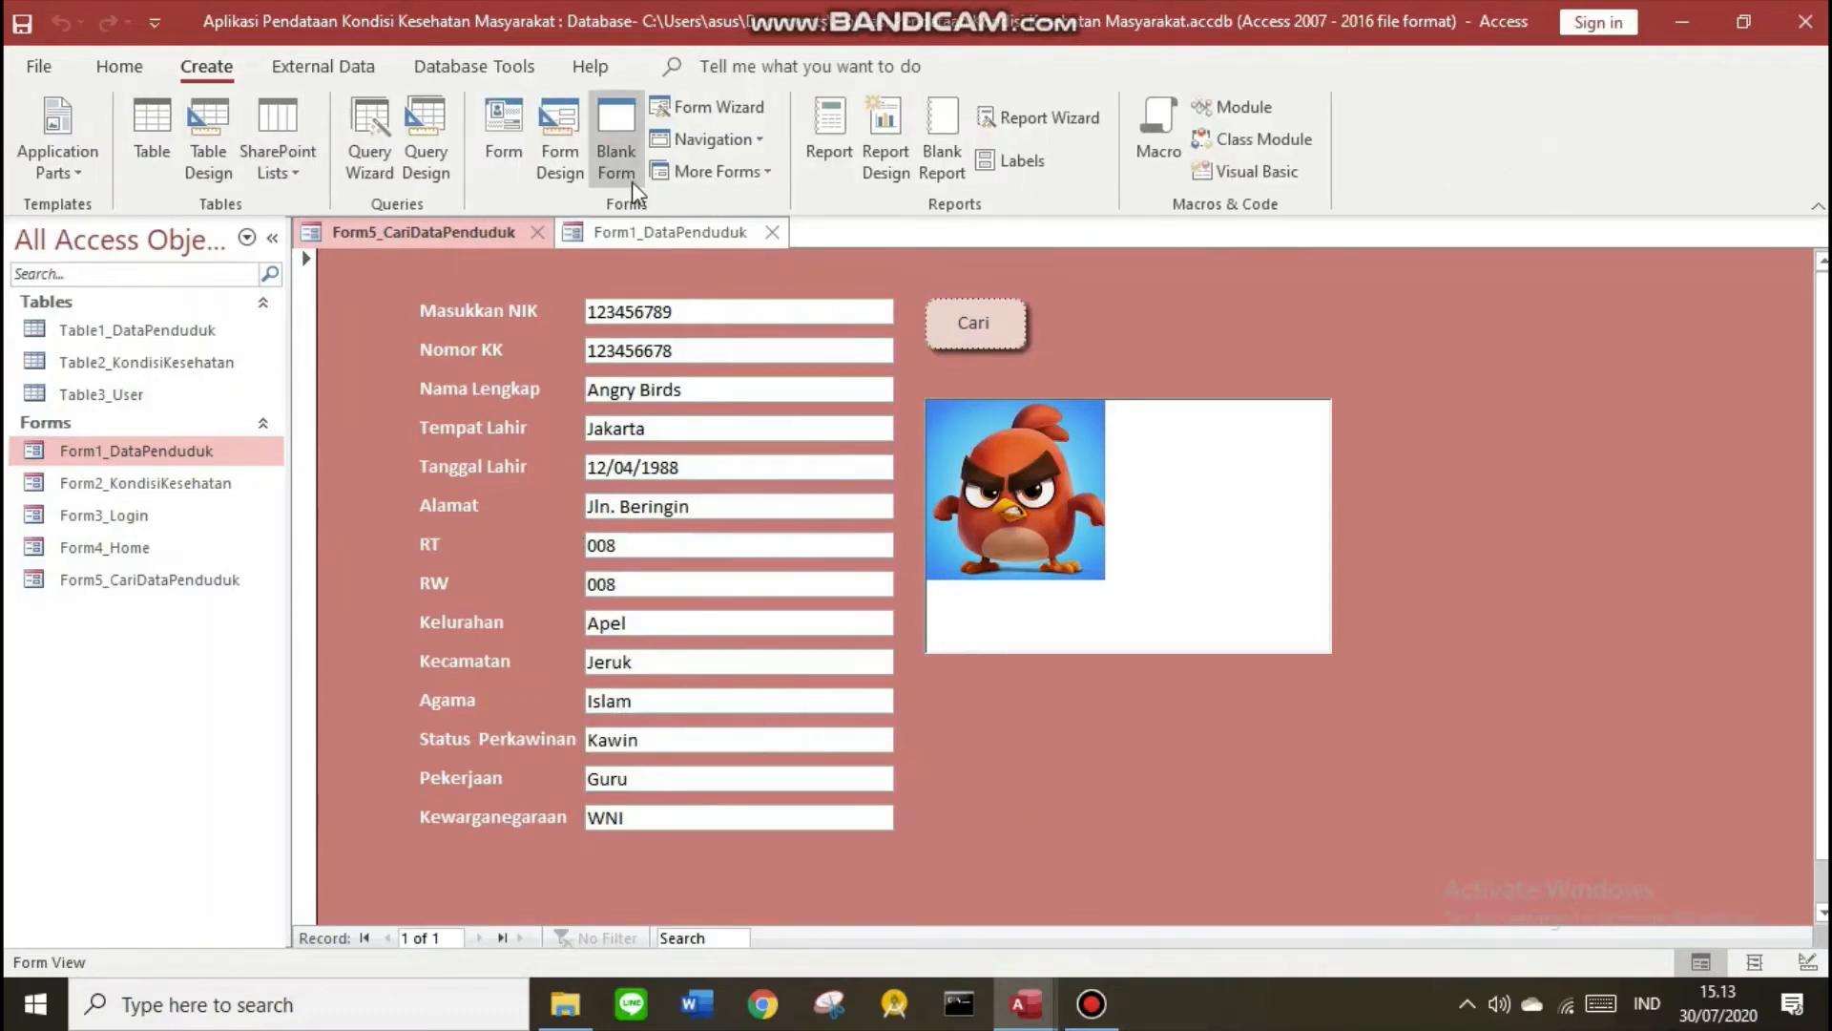
# Create a new blank form in Design View and close Form1_DataPenduduk
pyautogui.click(617, 143)
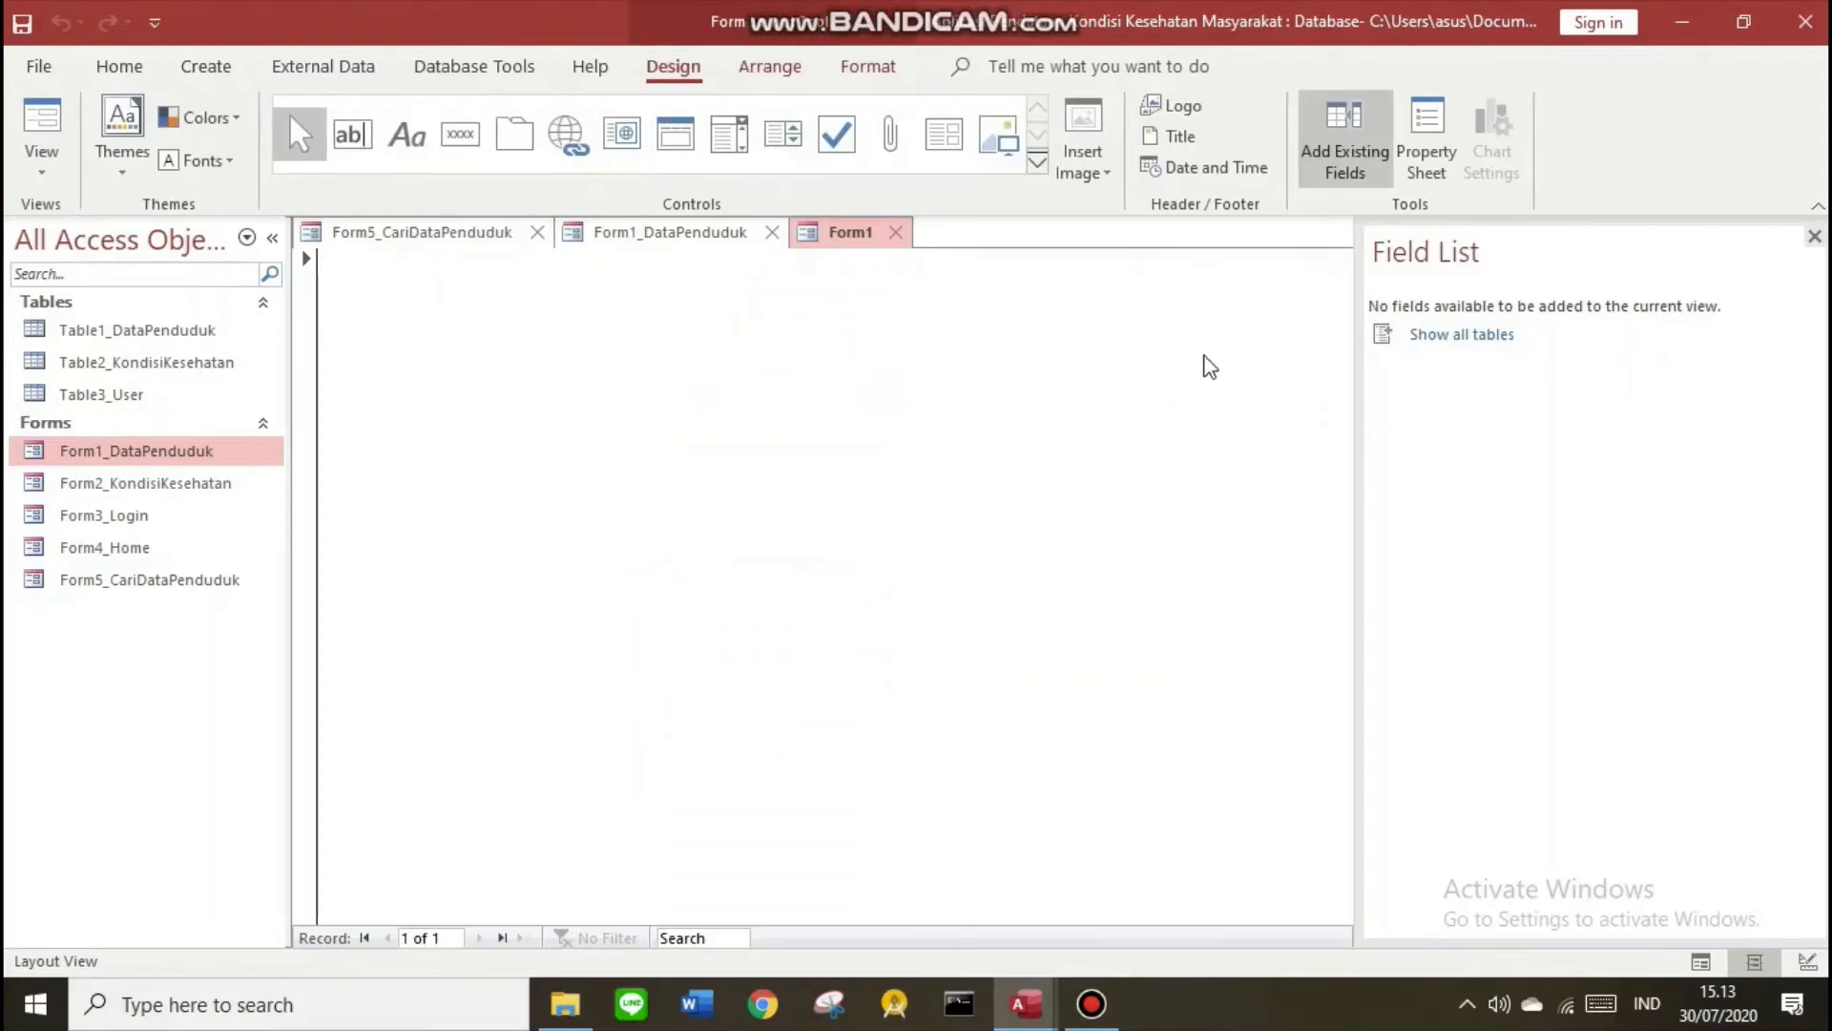
pyautogui.click(1807, 961)
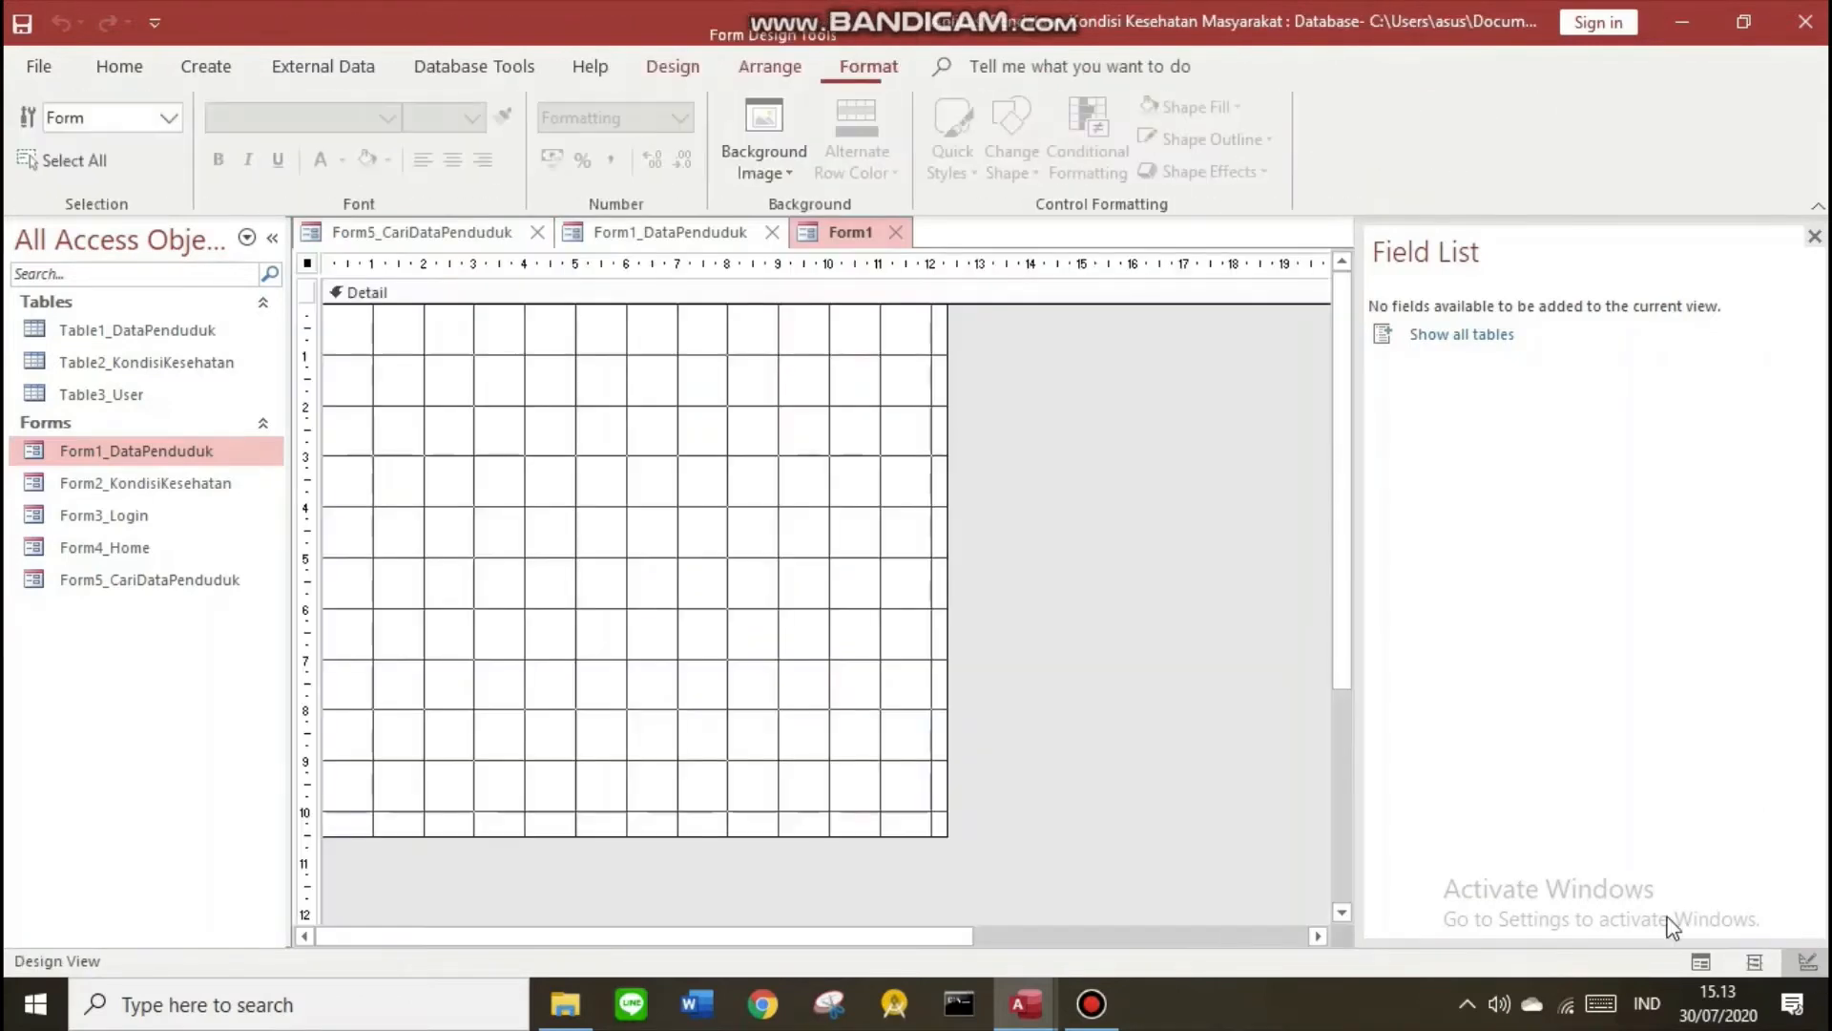
pyautogui.click(773, 231)
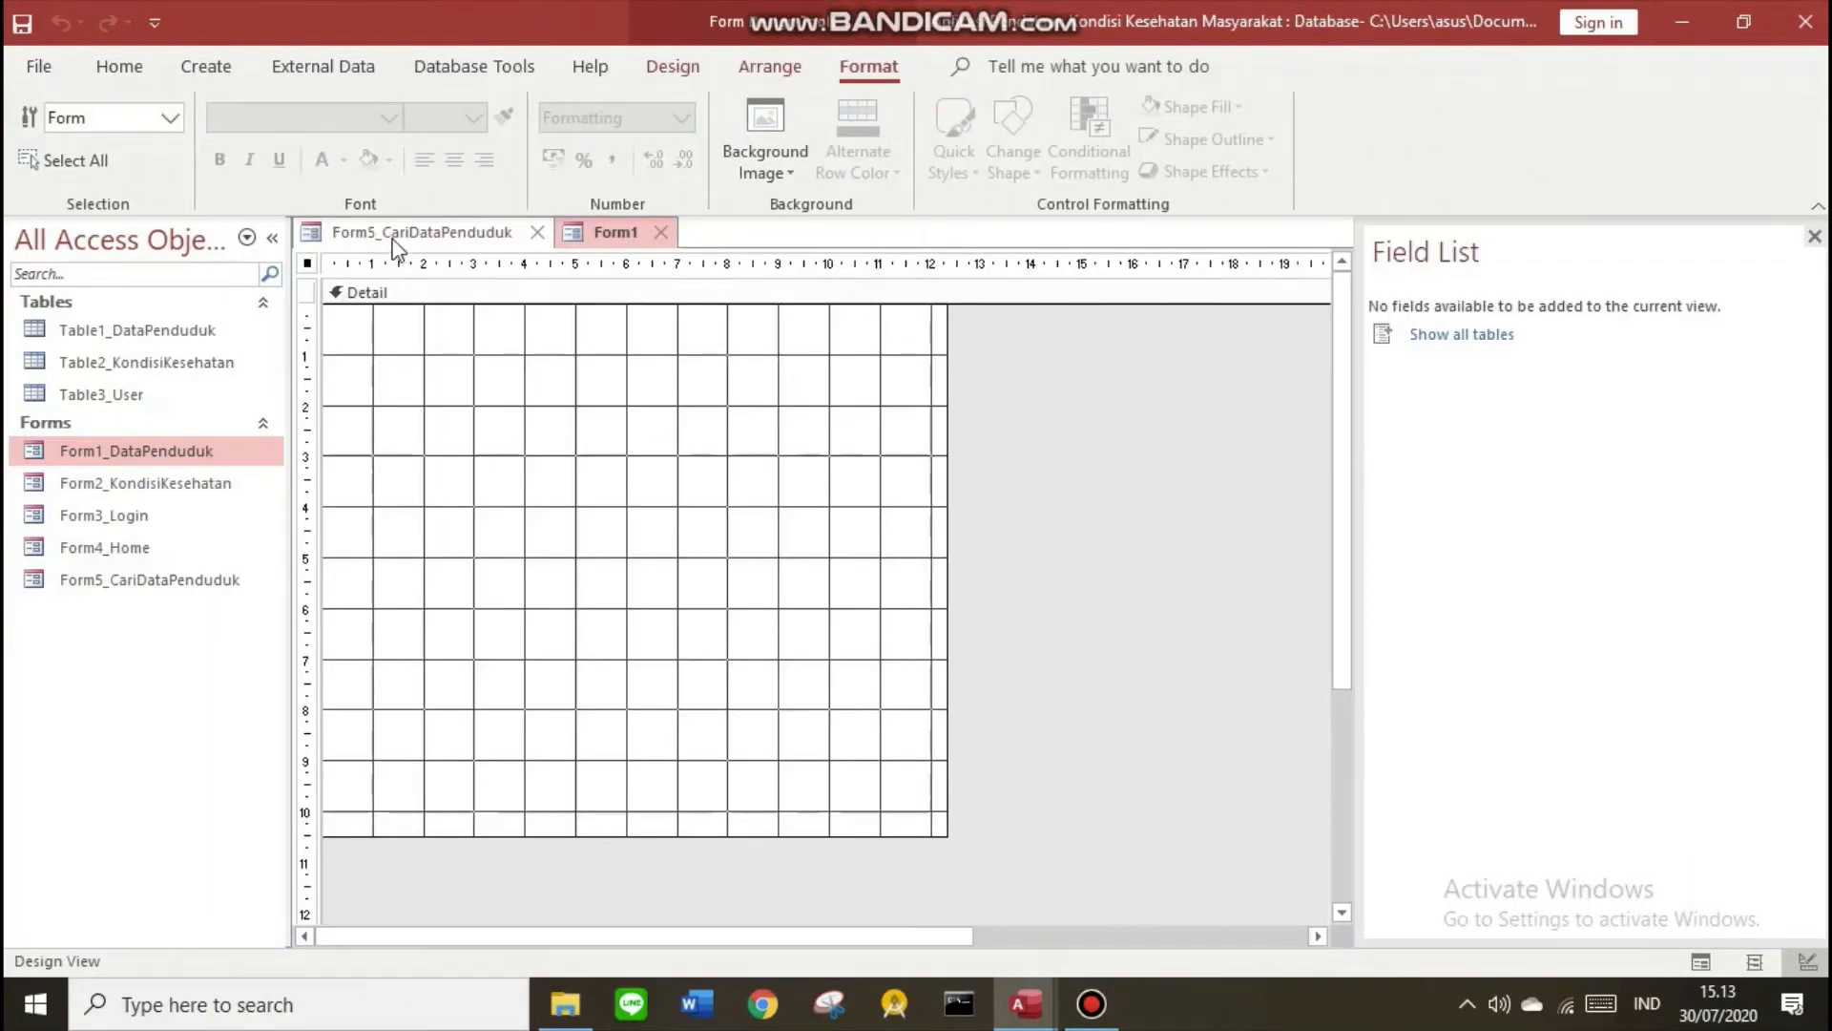
# Copy all of Form5_CariDataPenduduk's fields, Cari button and photo frame in Design View
pyautogui.click(411, 232)
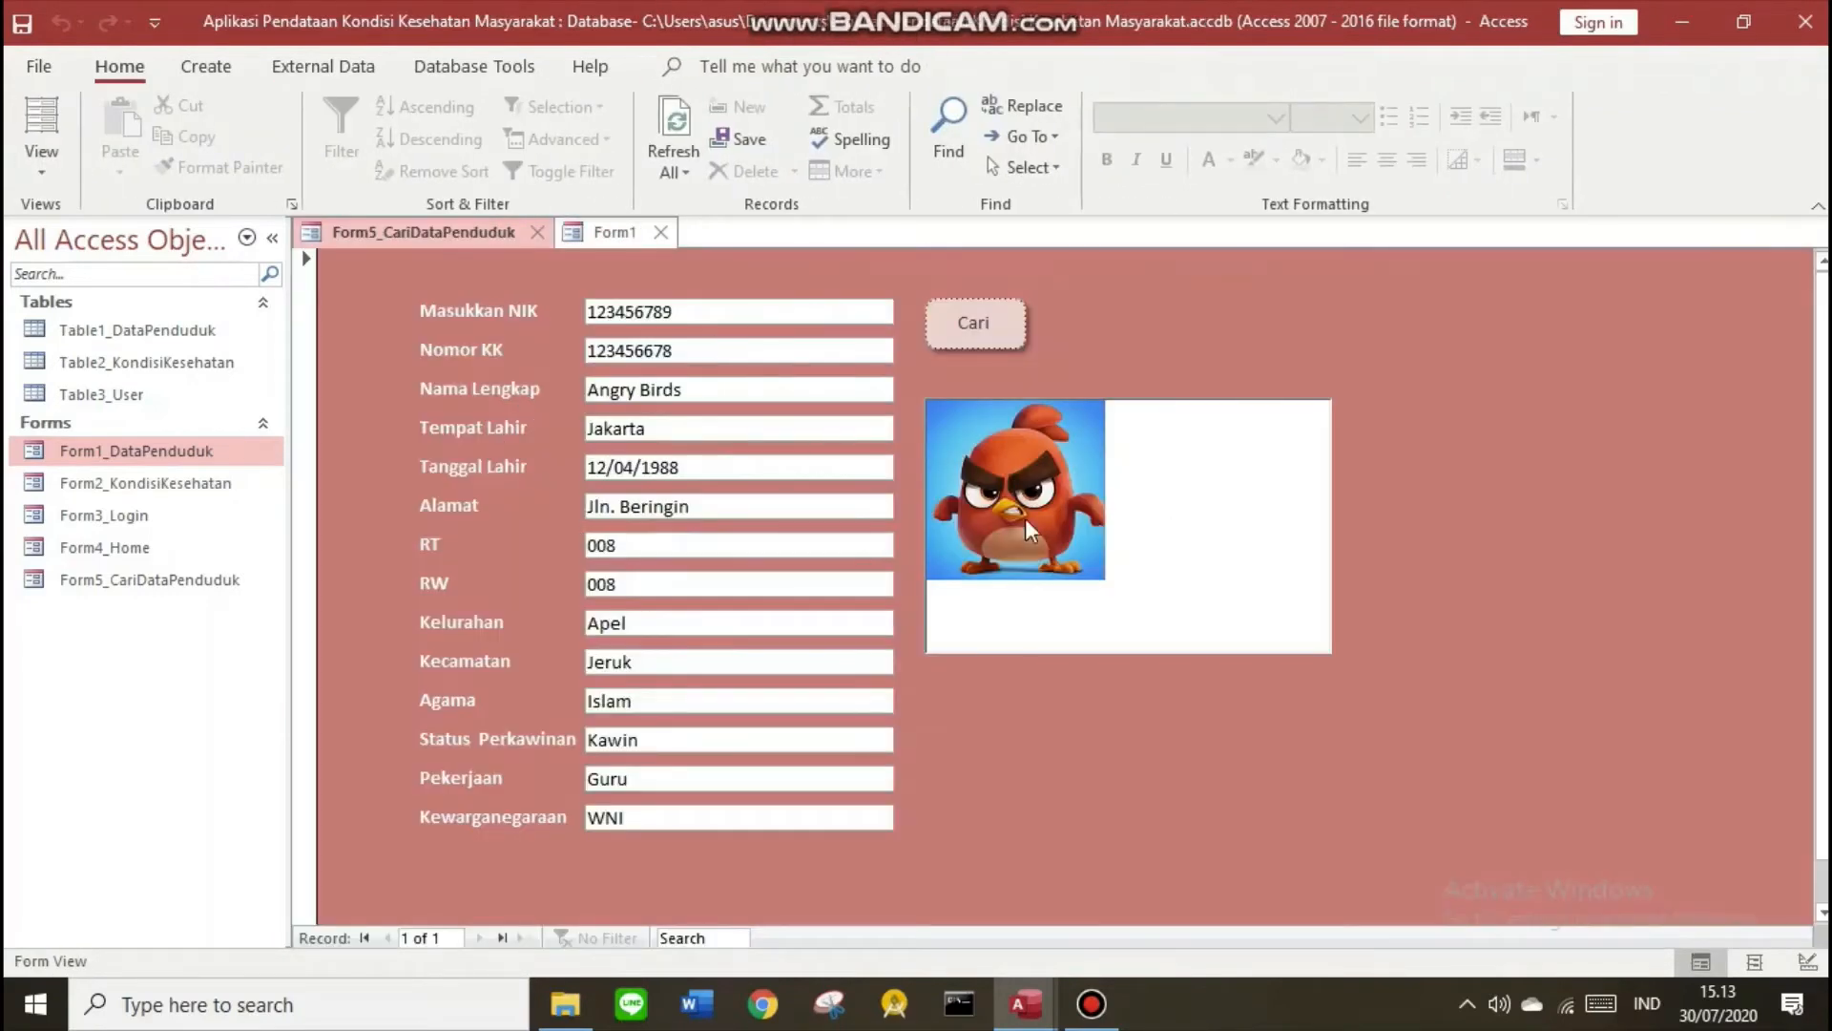
pyautogui.click(1807, 961)
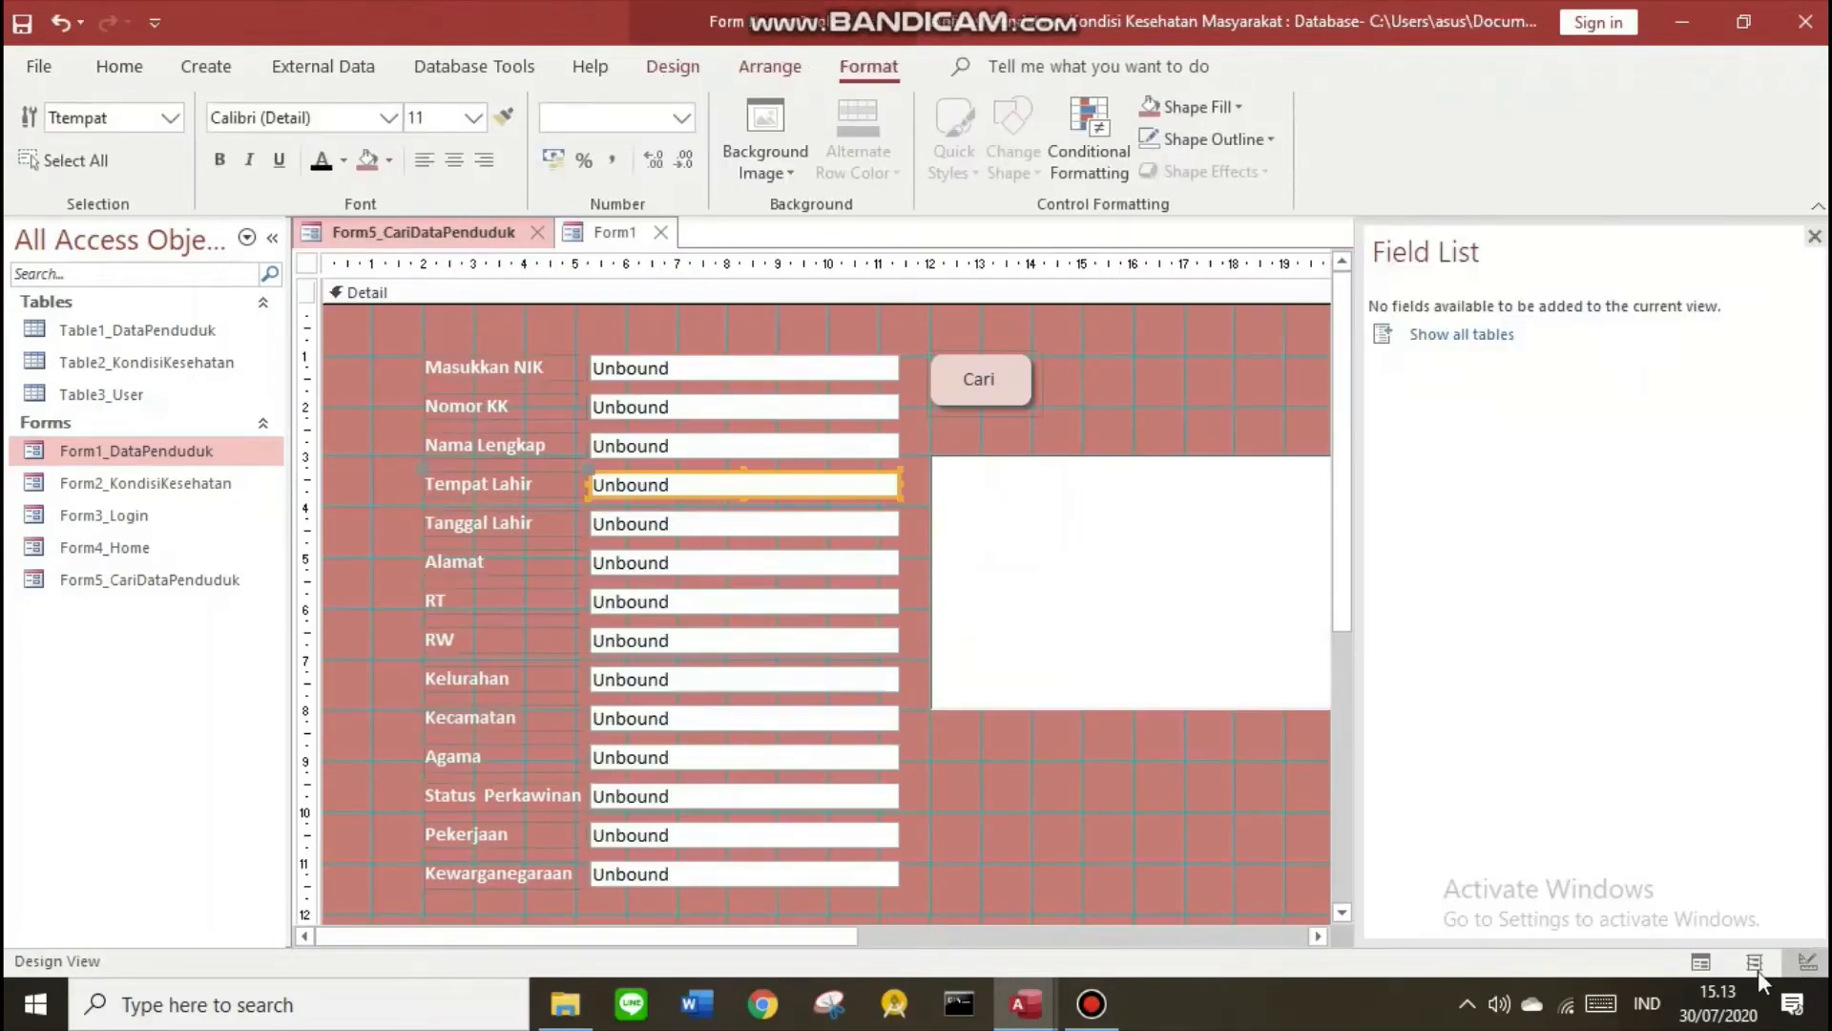
pyautogui.moveTo(385, 345); pyautogui.dragTo(1308, 899)
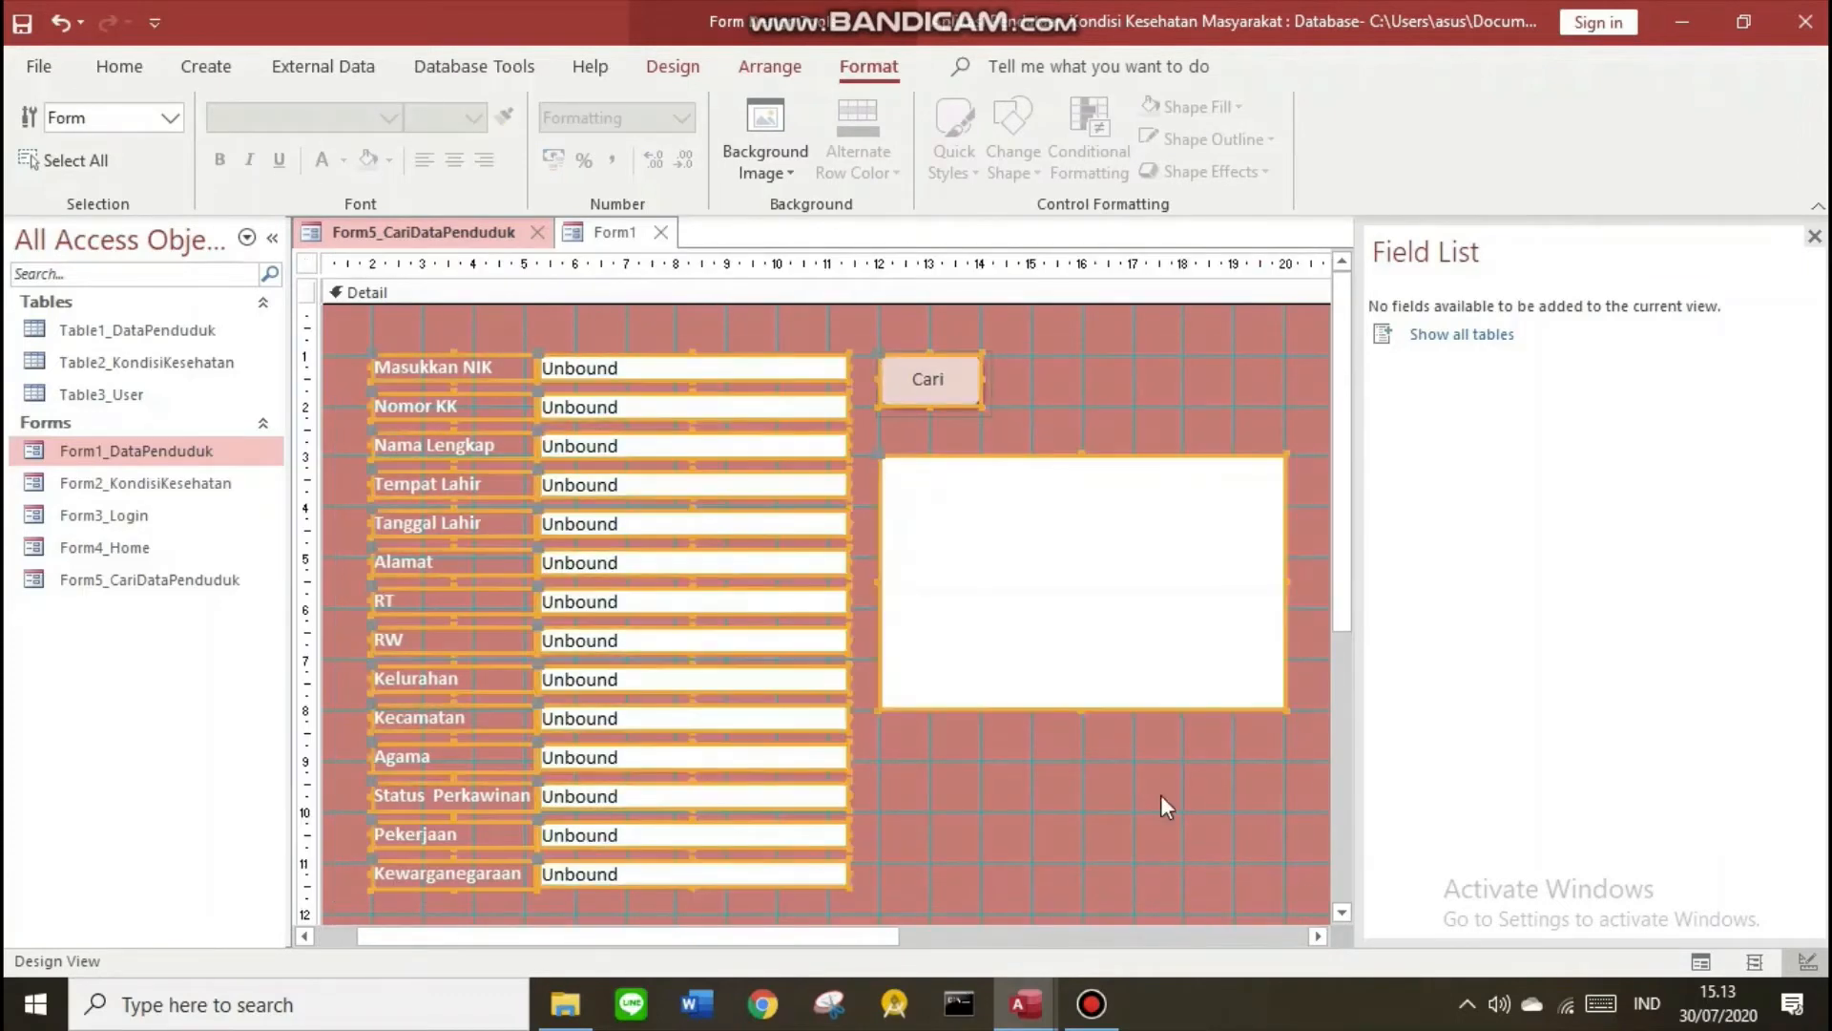
pyautogui.rightClick(586, 409)
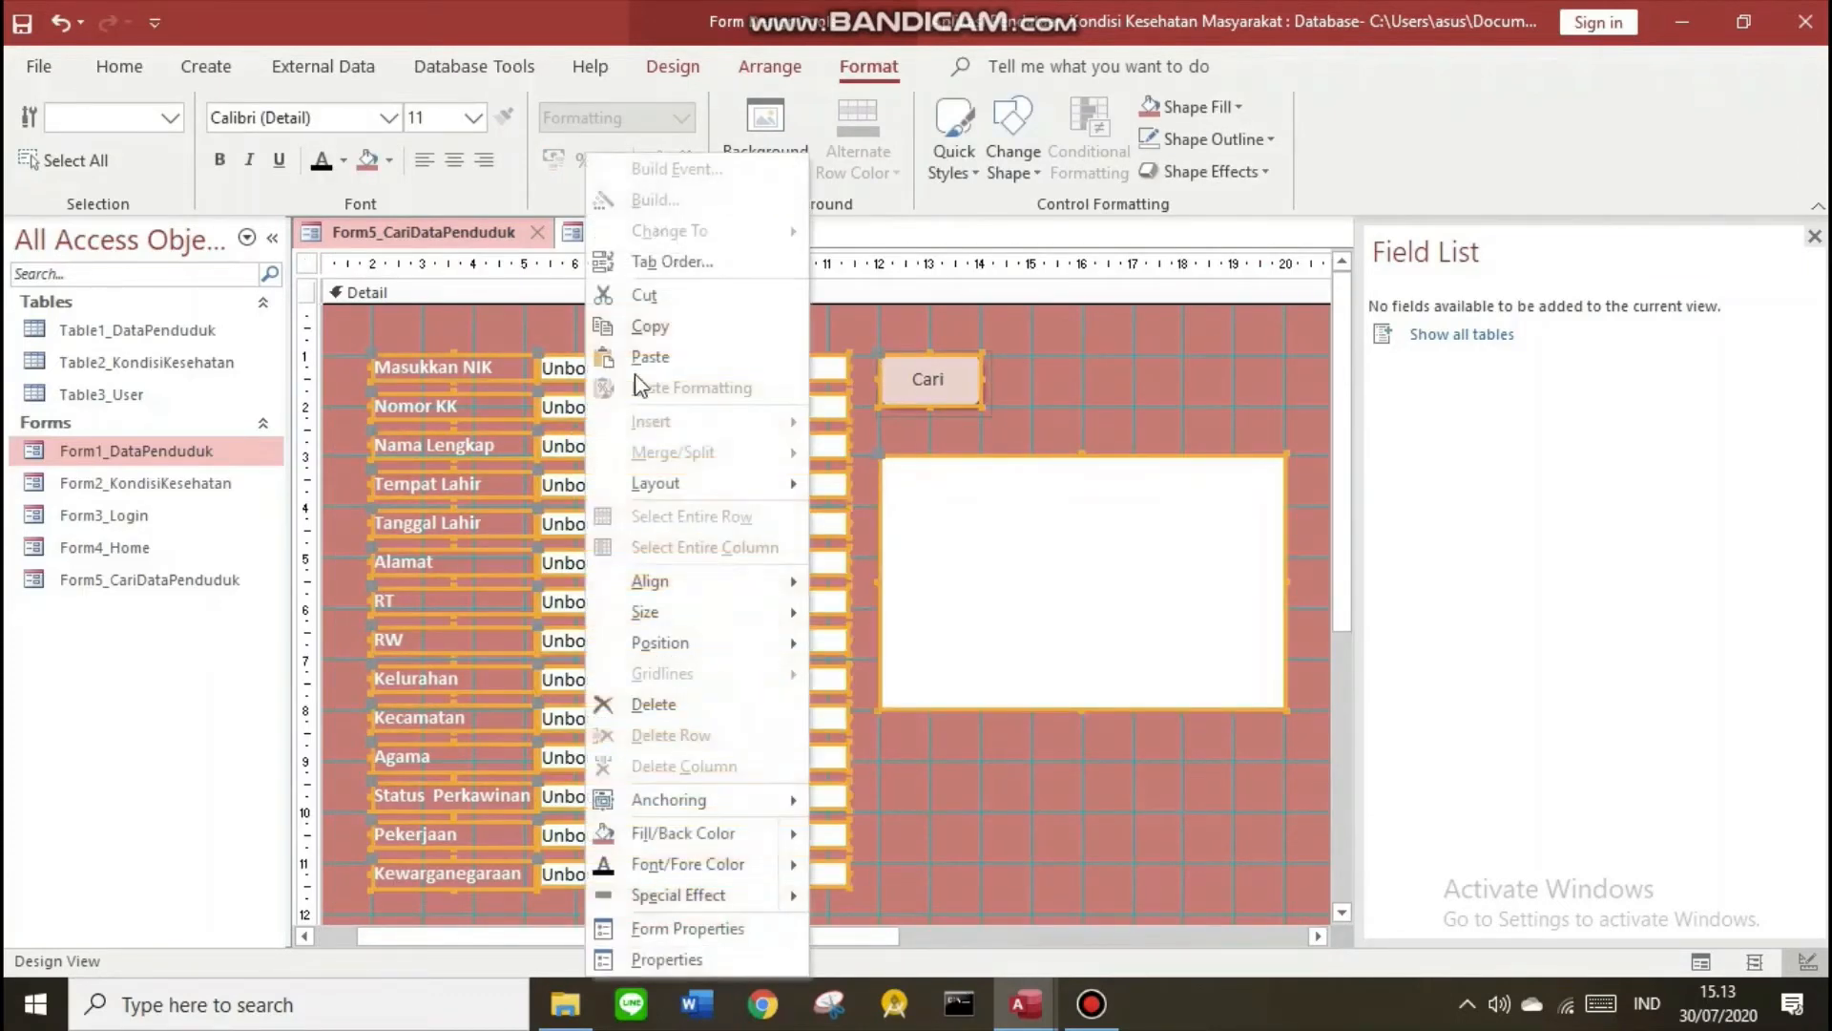
pyautogui.click(641, 329)
pyautogui.click(610, 233)
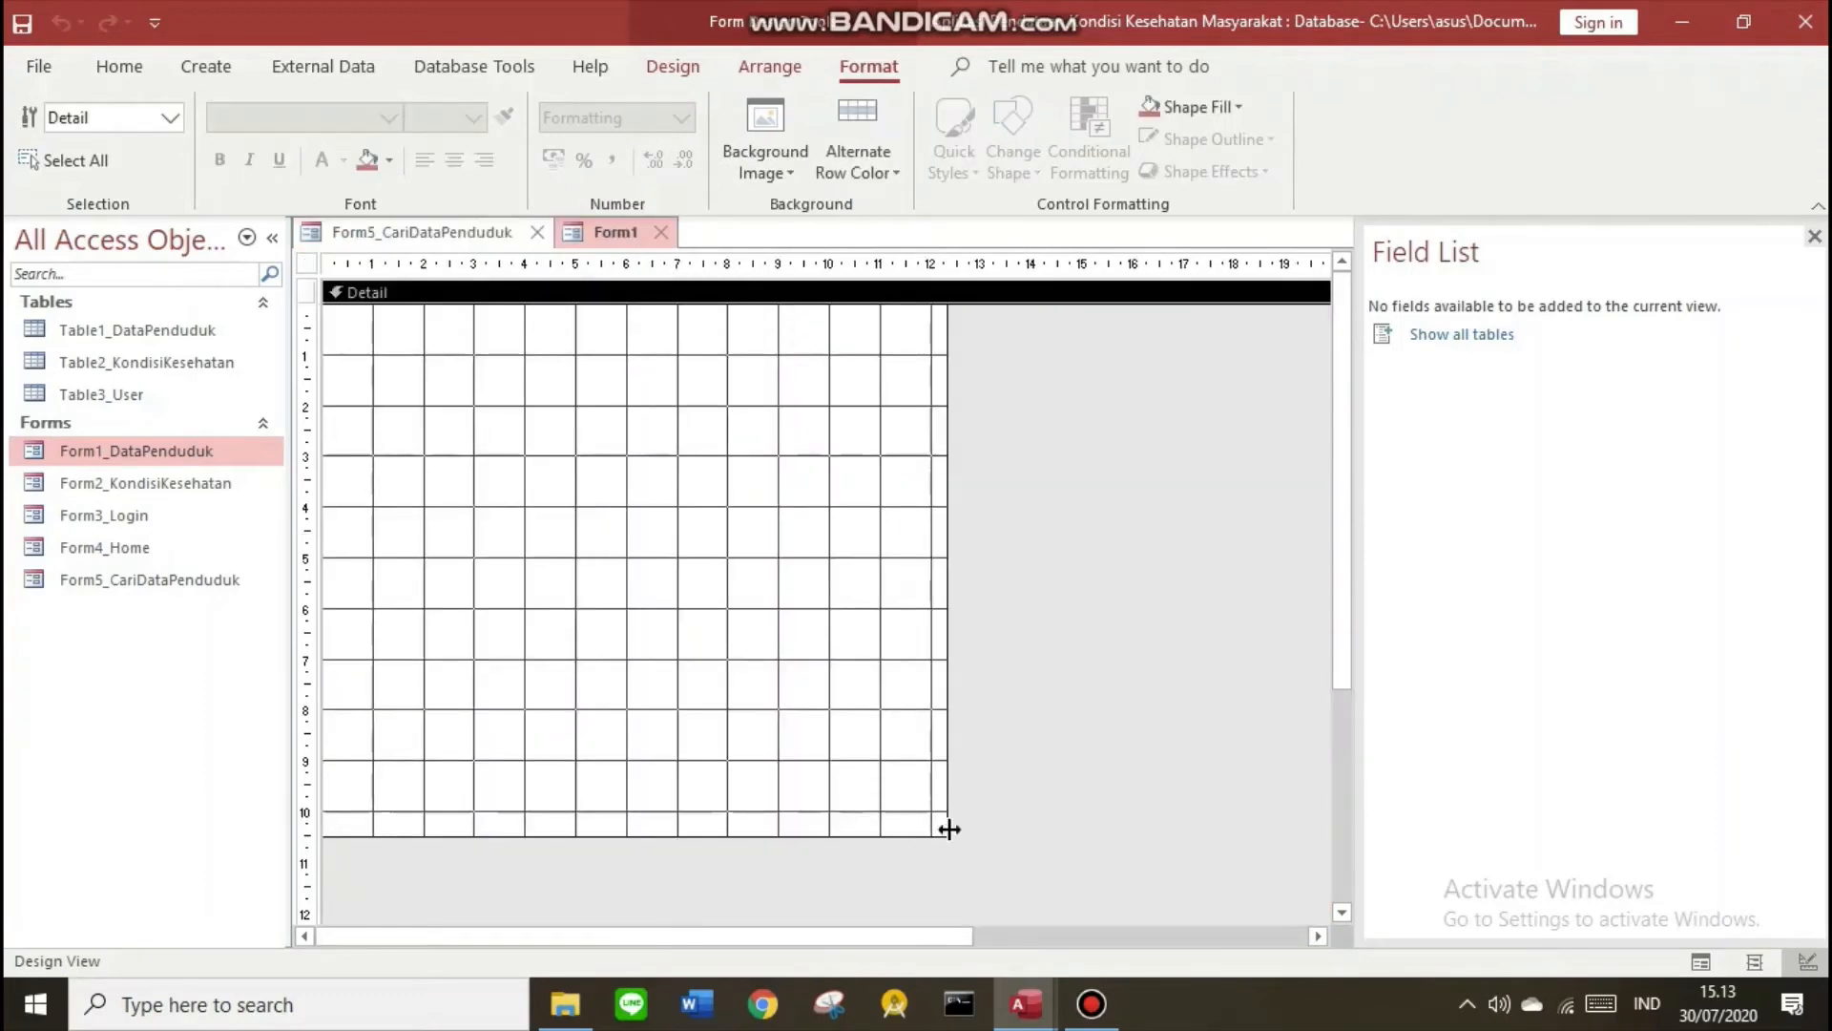
# Paste the copied search controls into Form1 and nudge them into position
pyautogui.moveTo(947, 835); pyautogui.dragTo(1326, 918)
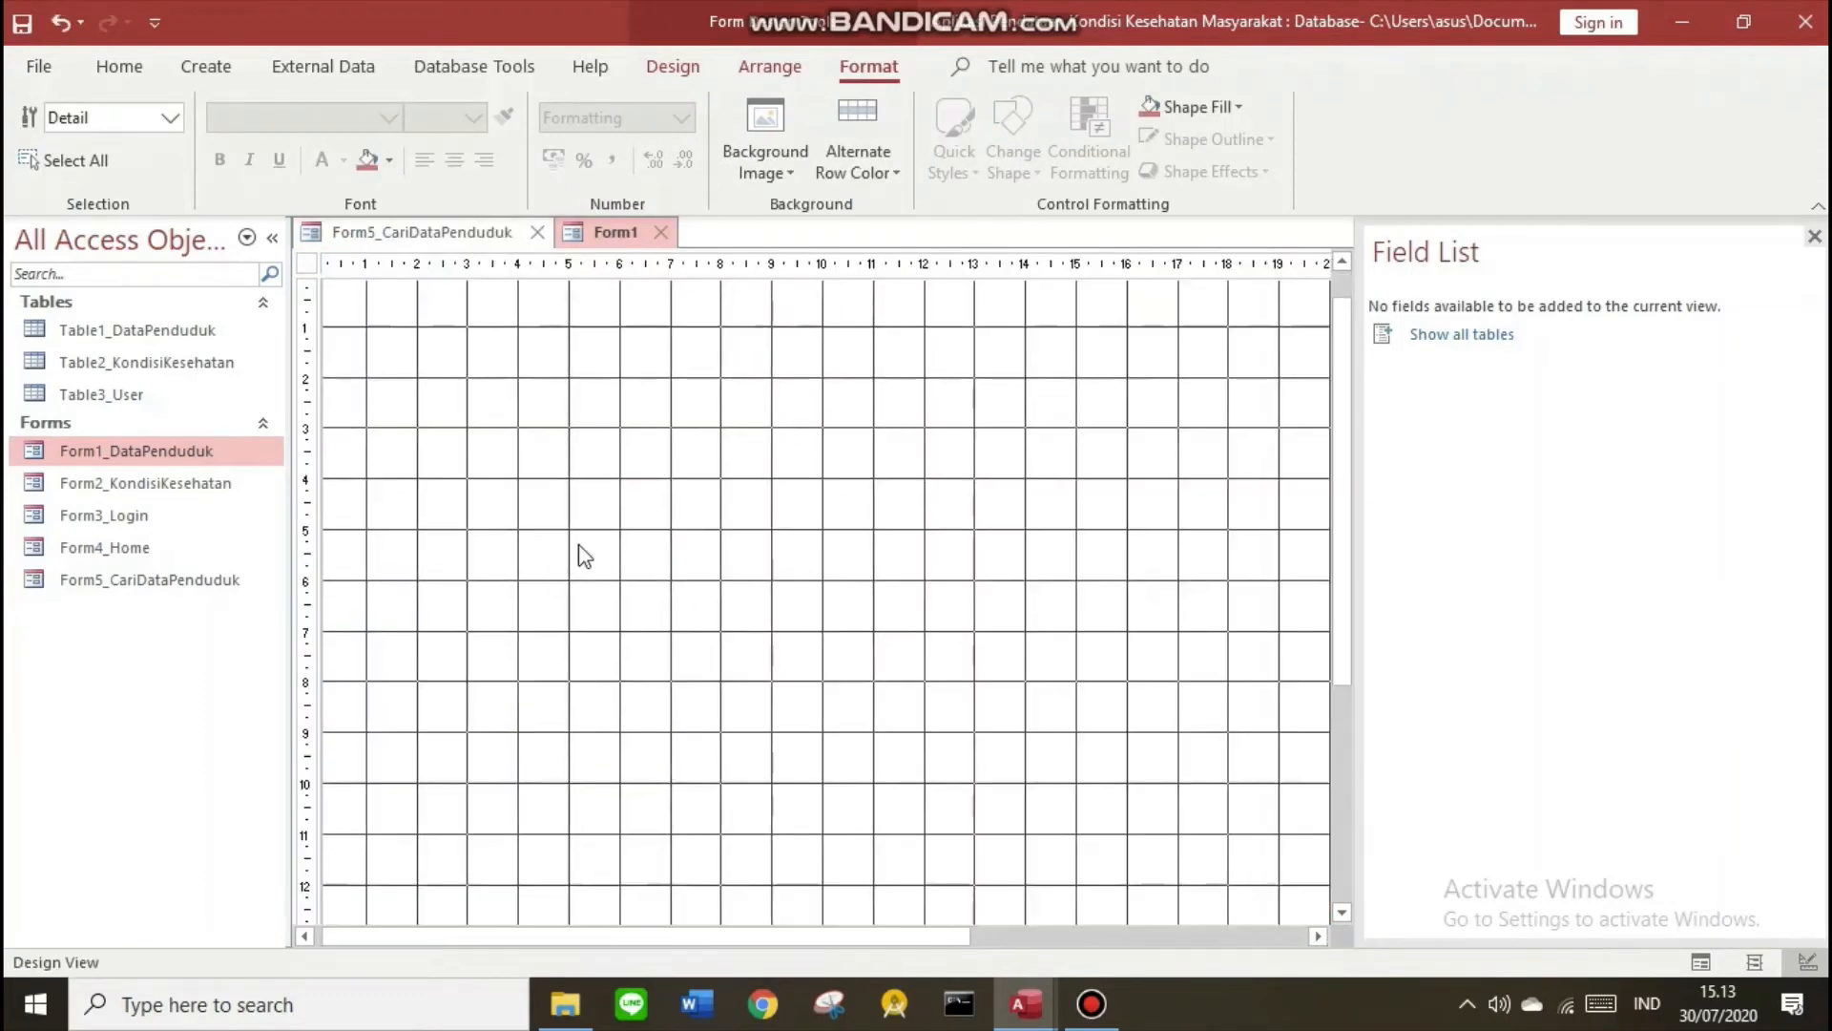
pyautogui.hotkey('ctrl', 'v')
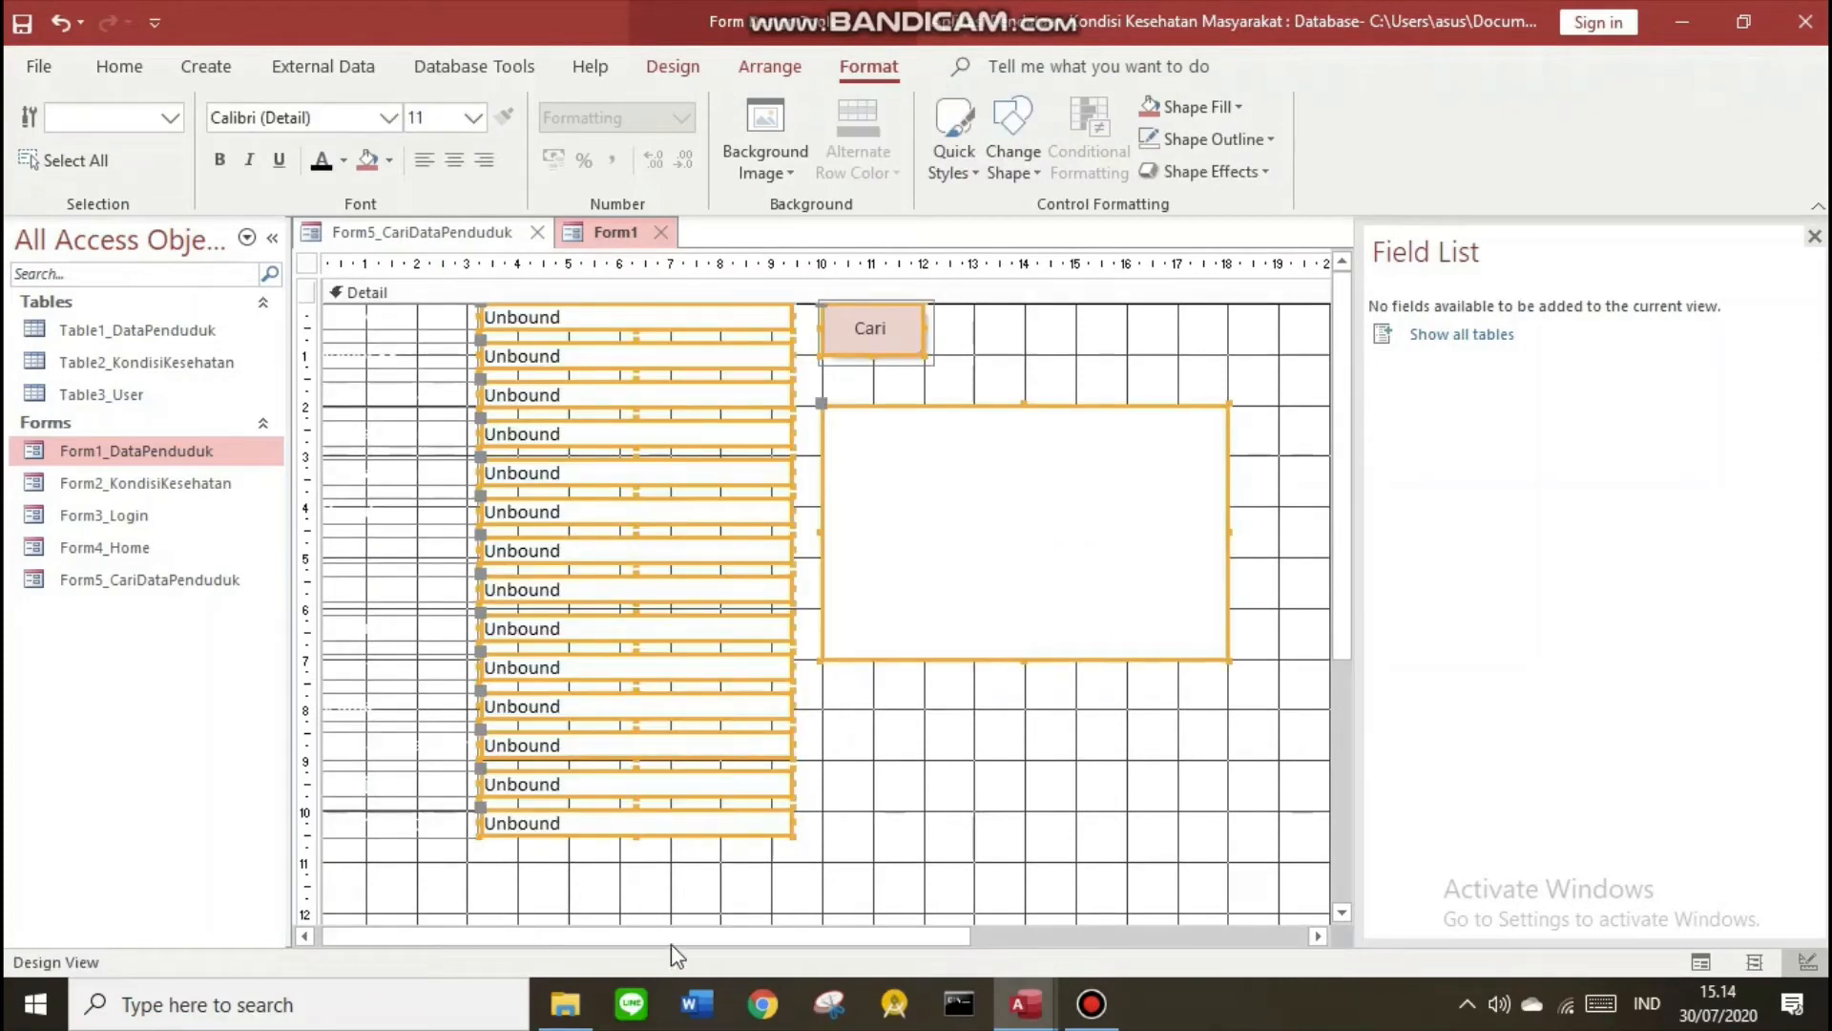
pyautogui.moveTo(672, 941); pyautogui.dragTo(551, 937)
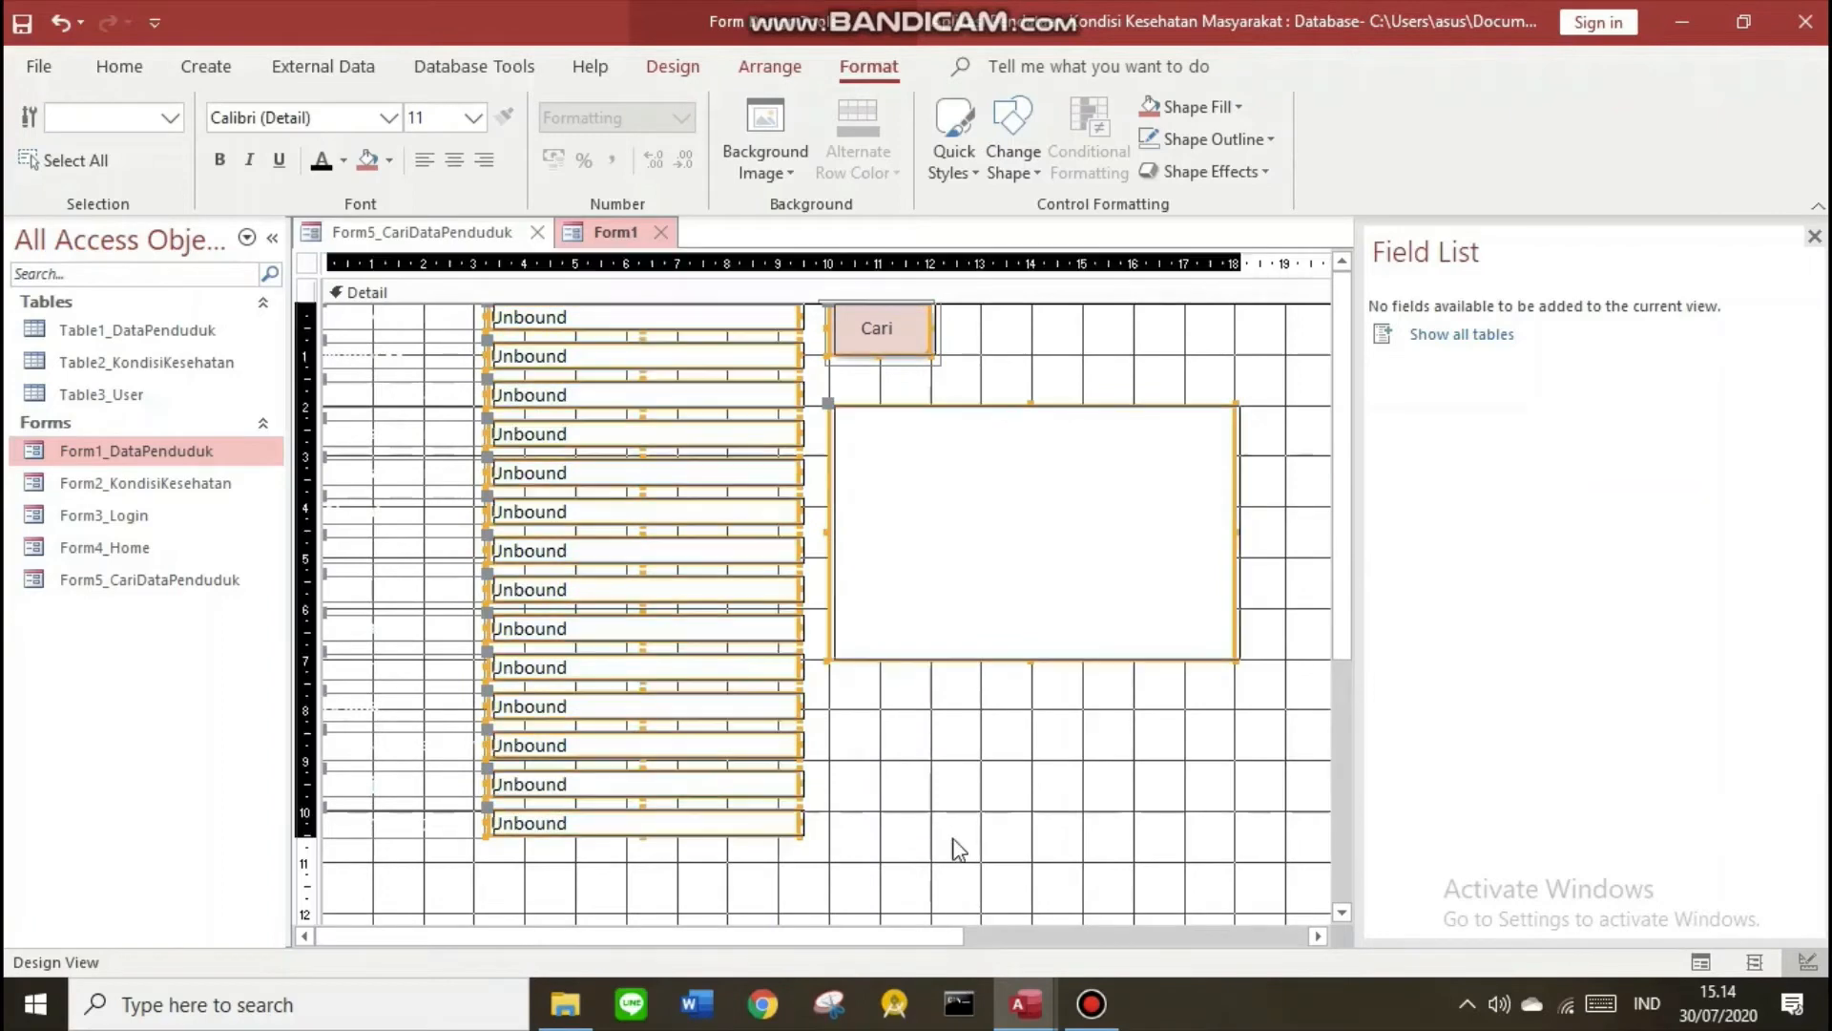
pyautogui.press('Right')
pyautogui.press('Right')
pyautogui.press('Right')
pyautogui.press('Right')
pyautogui.press('Right')
pyautogui.press('Right')
pyautogui.press('Right')
pyautogui.press('Right')
pyautogui.press('Down')
pyautogui.press('Down')
pyautogui.press('Down')
pyautogui.press('Down')
pyautogui.press('Down')
pyautogui.press('Down')
pyautogui.press('Down')
pyautogui.press('Down')
pyautogui.press('Down')
pyautogui.press('Down')
pyautogui.press('Down')
pyautogui.press('Down')
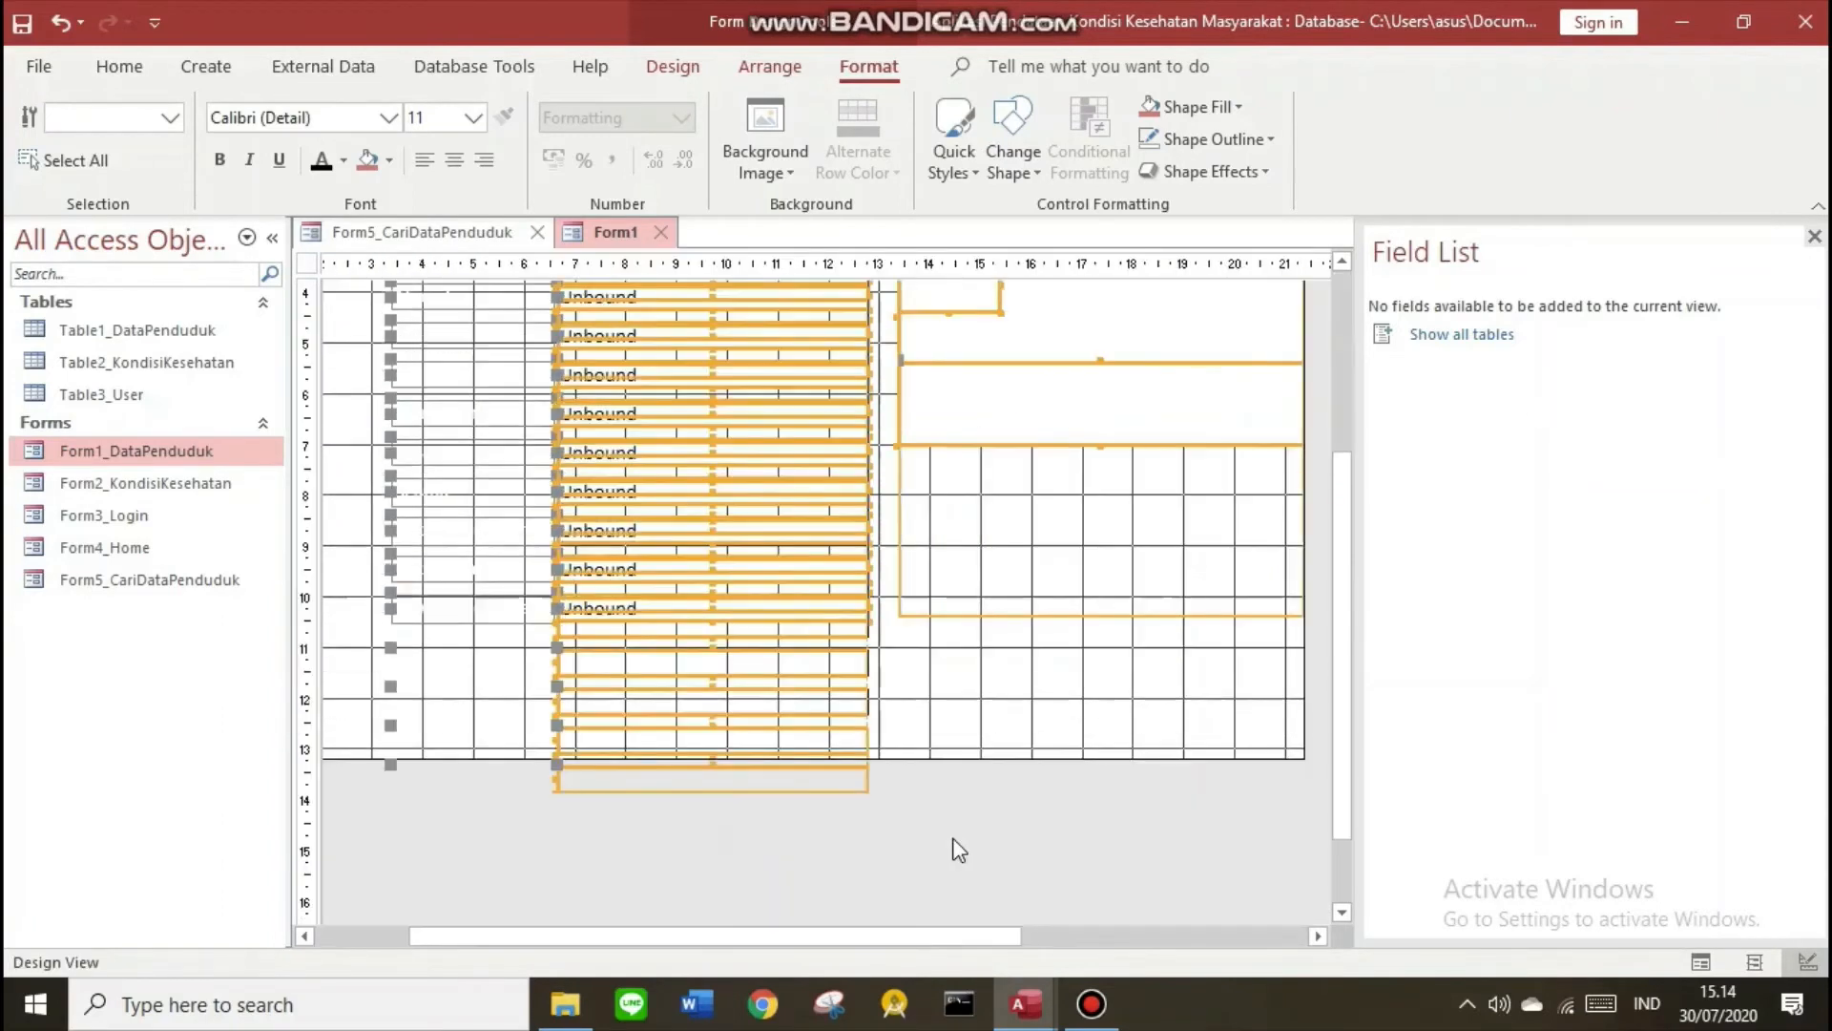
pyautogui.scroll(-3, 1064, 859)
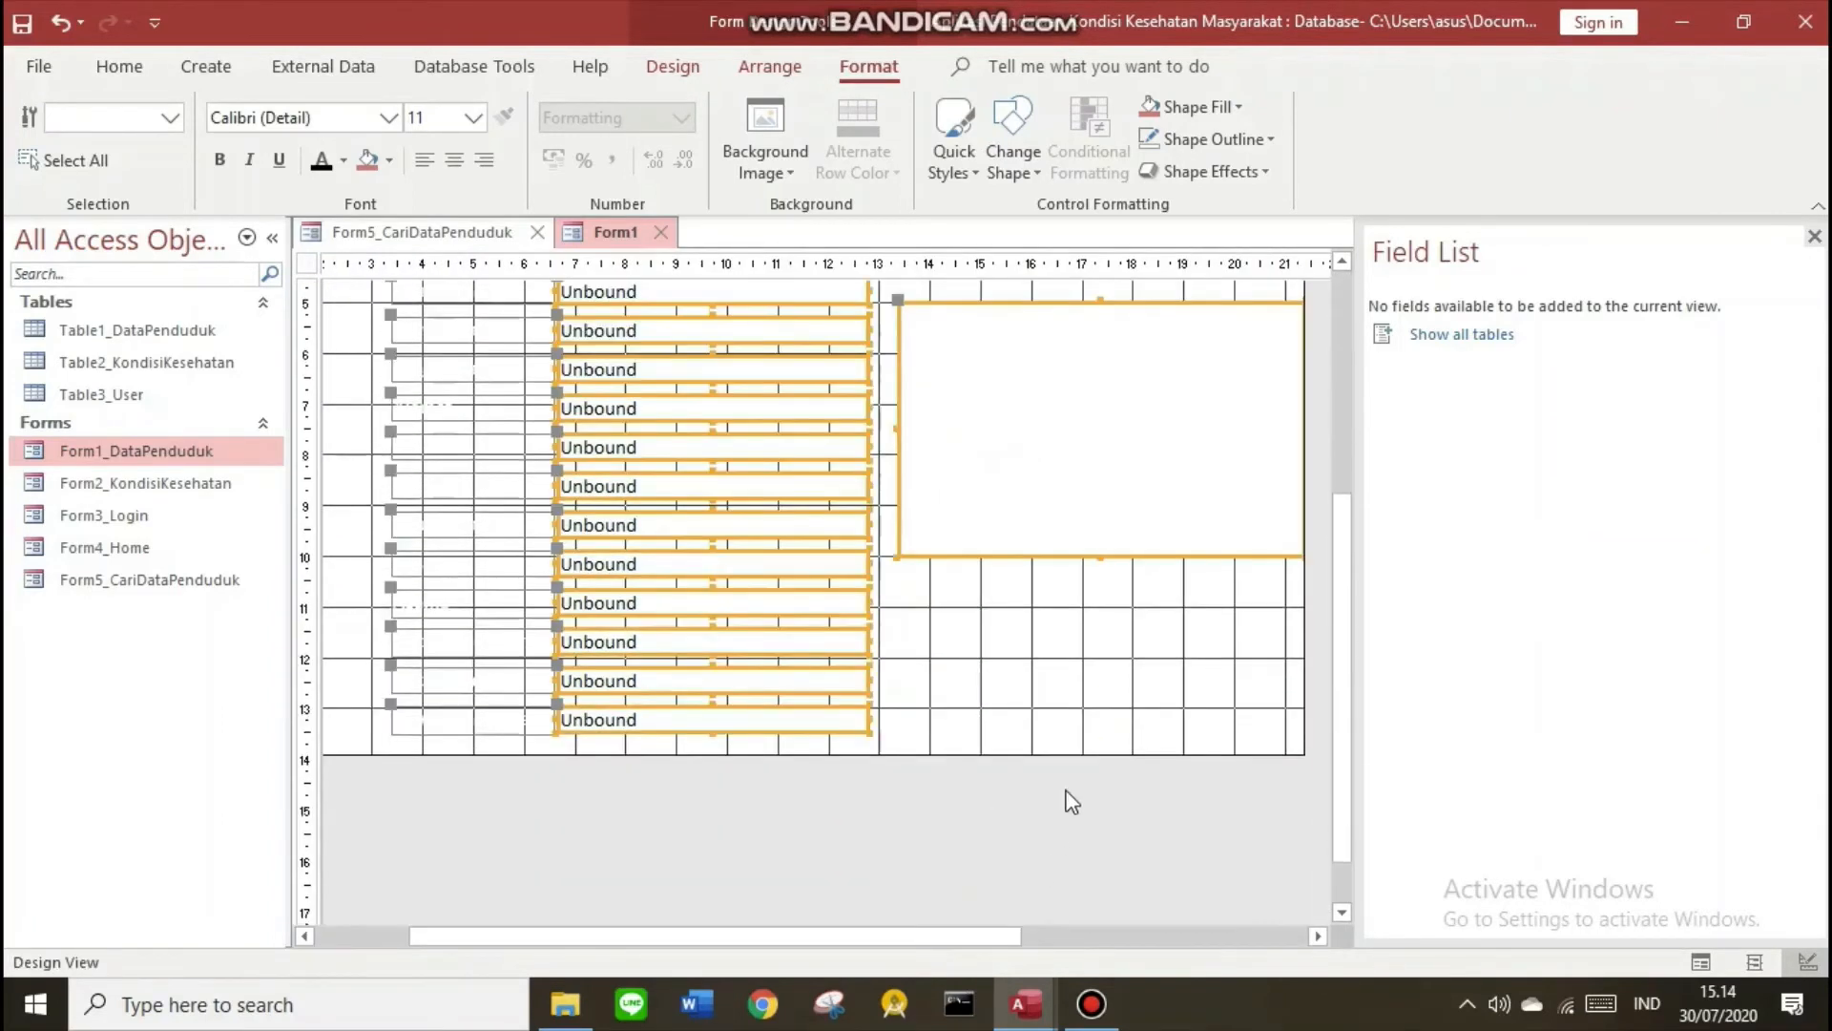
pyautogui.moveTo(1302, 752); pyautogui.dragTo(1404, 905)
pyautogui.scroll(3, 987, 769)
pyautogui.press('Right')
pyautogui.press('Right')
pyautogui.press('Right')
pyautogui.press('Right')
pyautogui.press('Right')
pyautogui.press('Right')
pyautogui.press('Right')
pyautogui.press('Right')
pyautogui.press('Right')
pyautogui.press('Right')
pyautogui.press('Right')
pyautogui.press('Right')
pyautogui.press('Right')
pyautogui.press('Right')
pyautogui.press('Right')
pyautogui.press('Right')
pyautogui.press('Right')
pyautogui.press('Right')
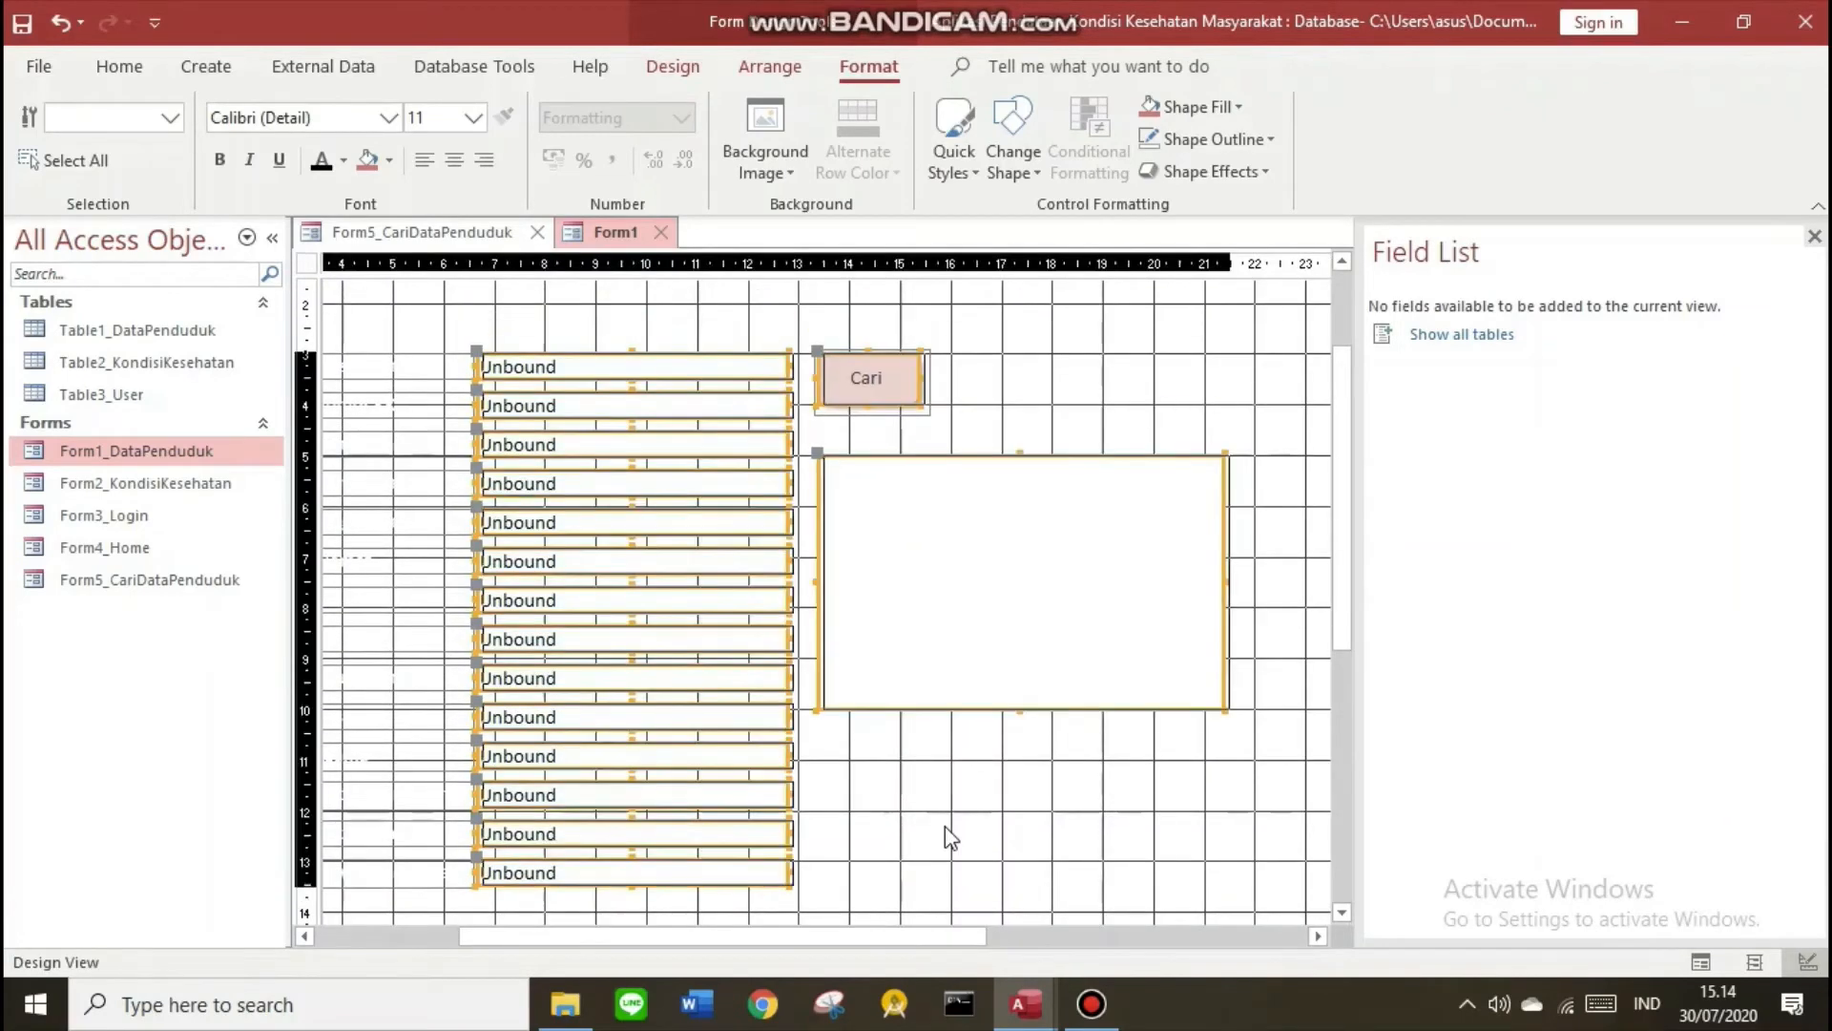
pyautogui.click(970, 832)
pyautogui.moveTo(848, 936); pyautogui.dragTo(703, 936)
# Give Form1's Detail background the rose fill colour
pyautogui.rightClick(449, 371)
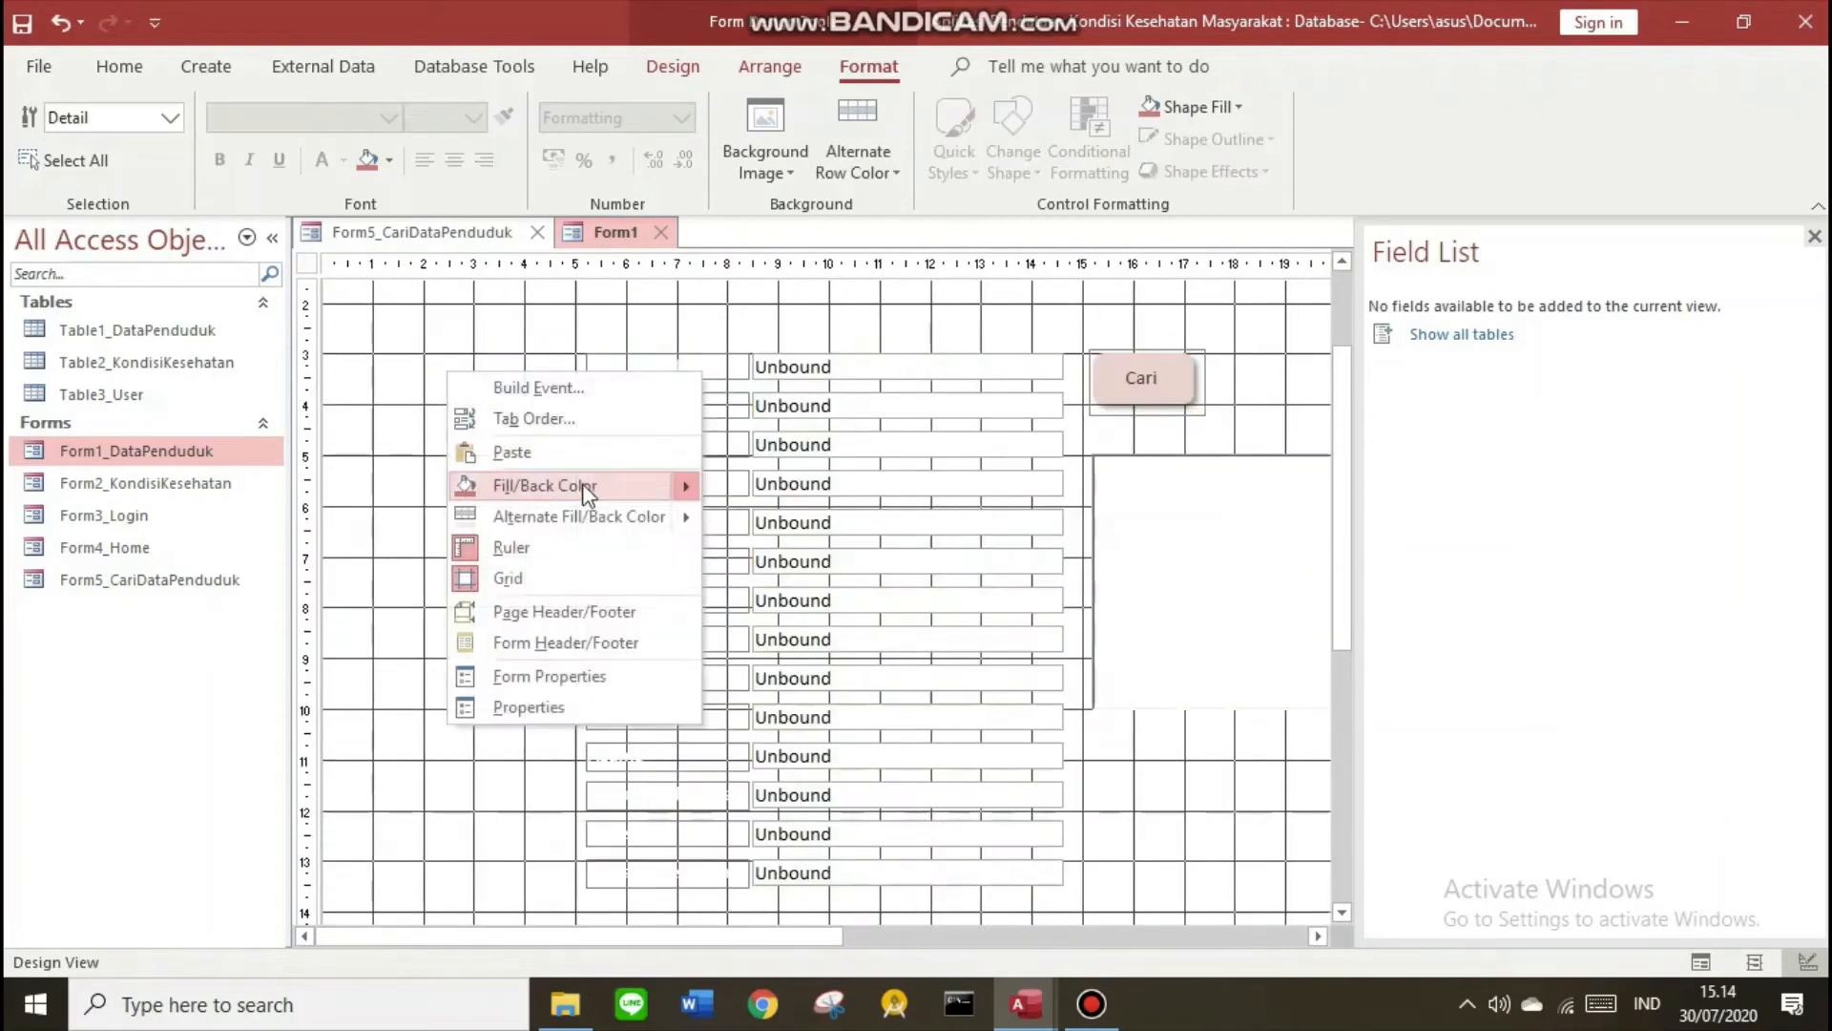
pyautogui.moveTo(582, 485)
pyautogui.click(763, 534)
pyautogui.scroll(2, 381, 330)
pyautogui.click(355, 236)
# Select all controls and move them up toward Form1's top-left corner
pyautogui.click(615, 233)
pyautogui.moveTo(523, 450); pyautogui.dragTo(1361, 971)
pyautogui.scroll(3, 1050, 811)
pyautogui.moveTo(706, 936); pyautogui.dragTo(534, 973)
pyautogui.click(520, 401)
pyautogui.hotkey('ctrl', 'a')
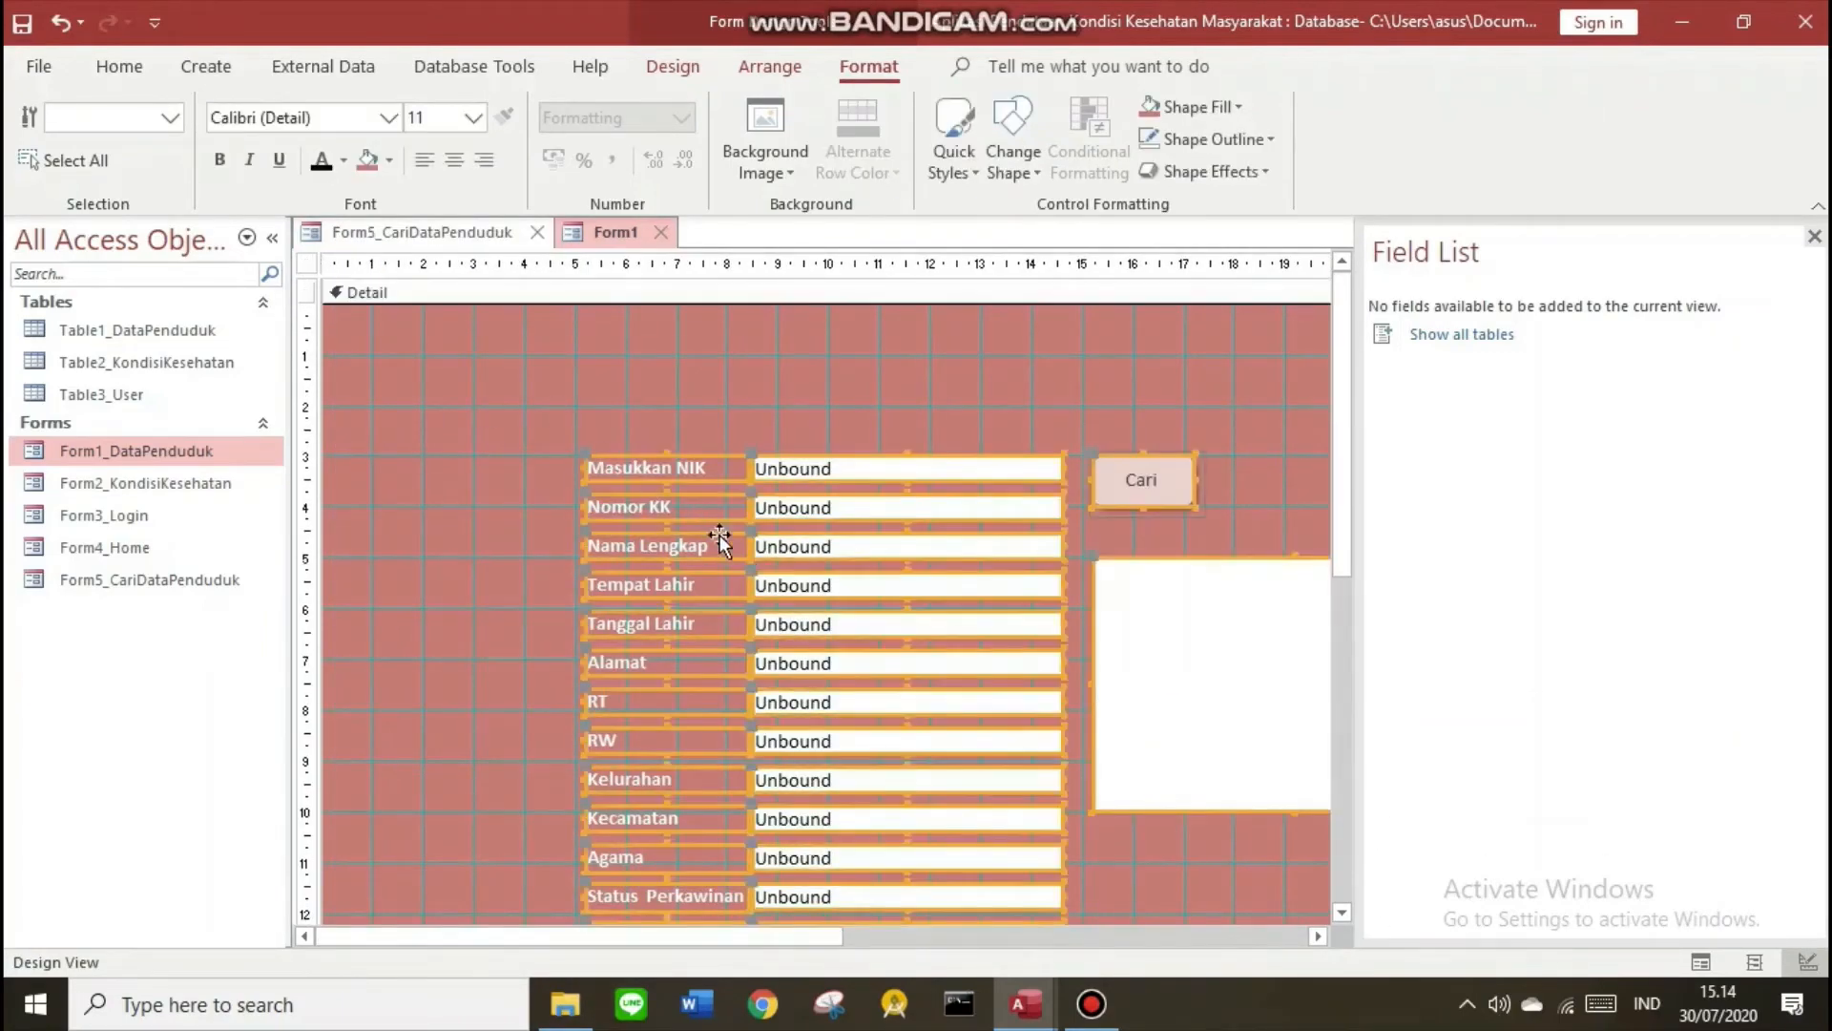
pyautogui.moveTo(719, 536); pyautogui.dragTo(507, 435)
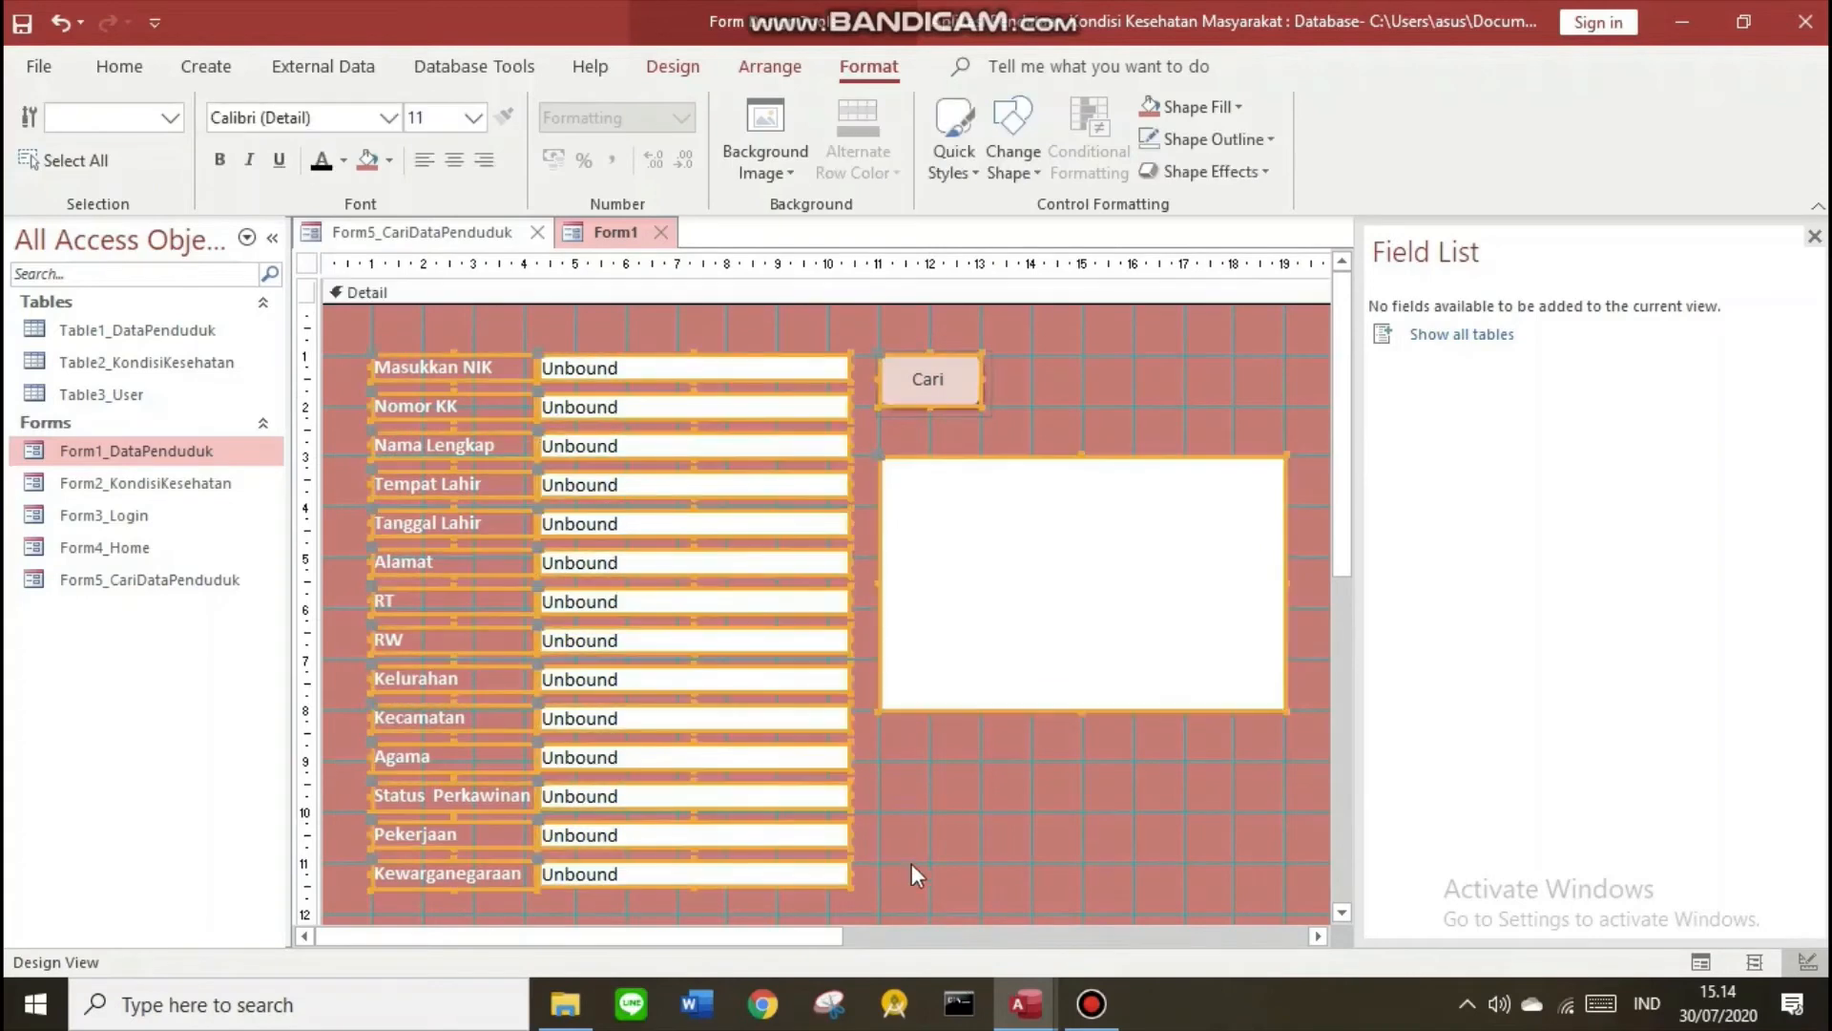
pyautogui.click(921, 857)
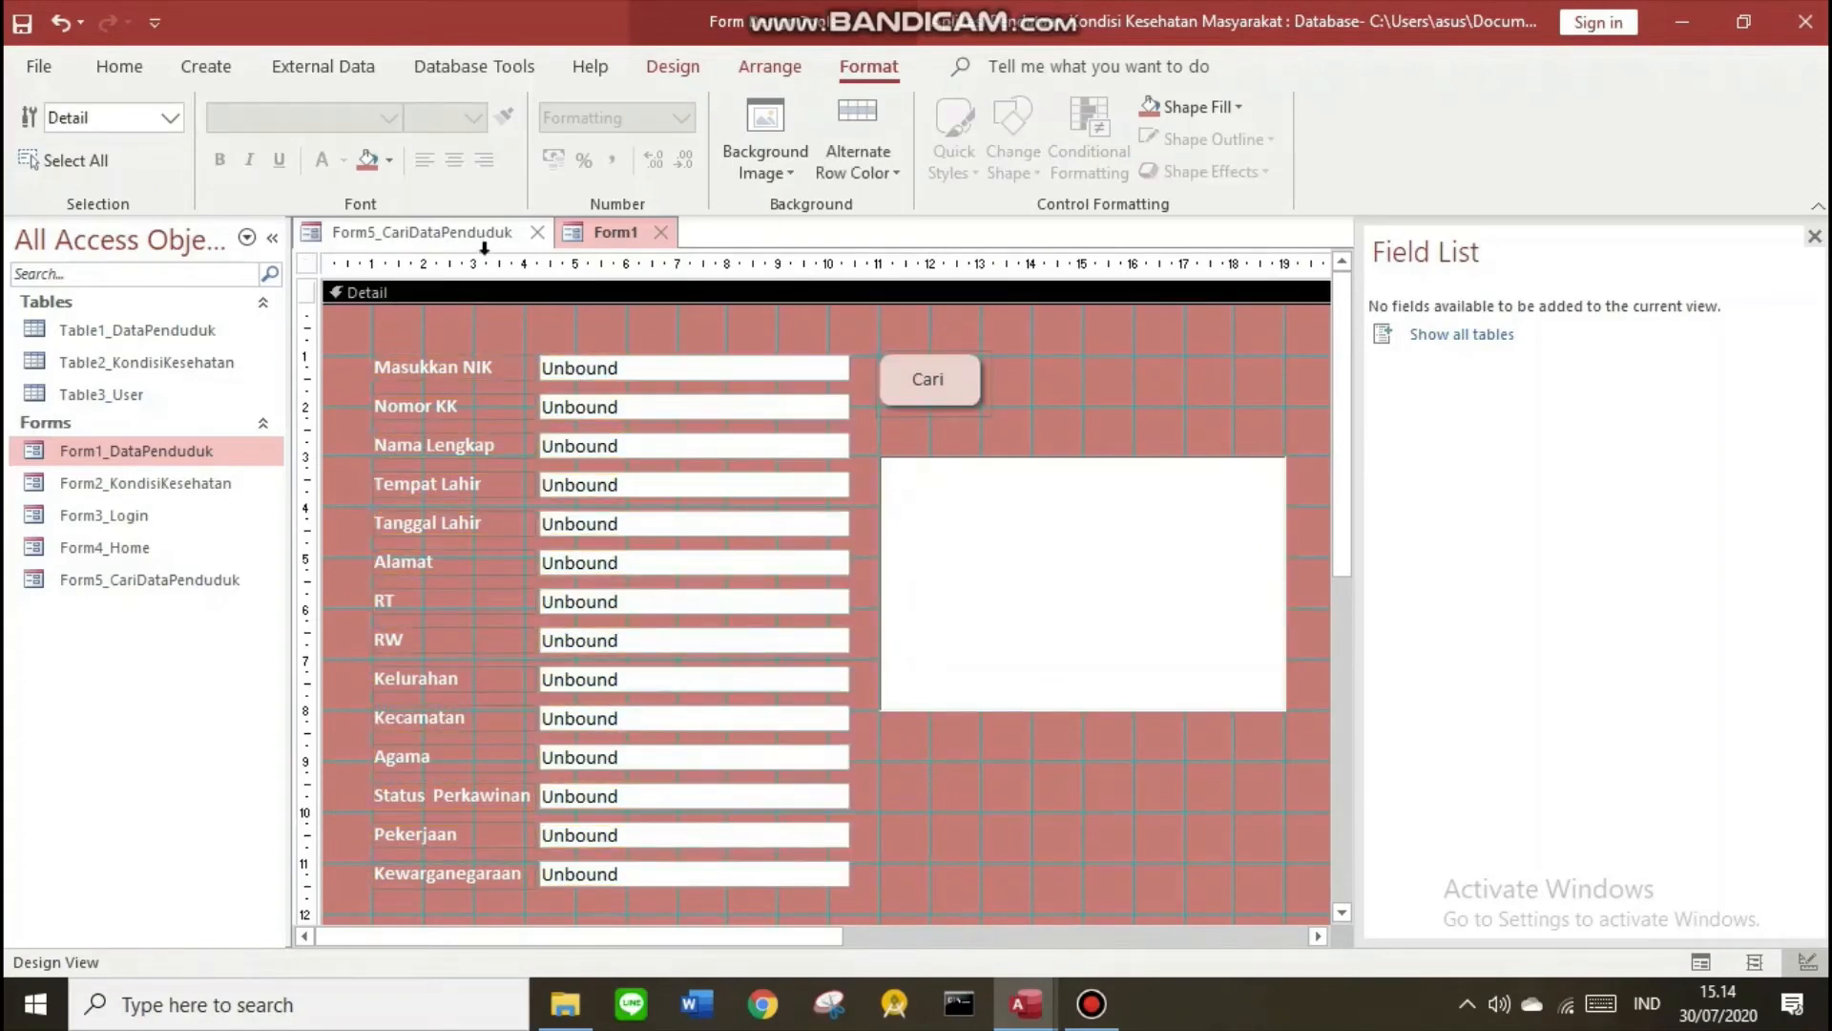
# Select Form1's pasted controls and open the Property Sheet for the photo frame
pyautogui.click(272, 238)
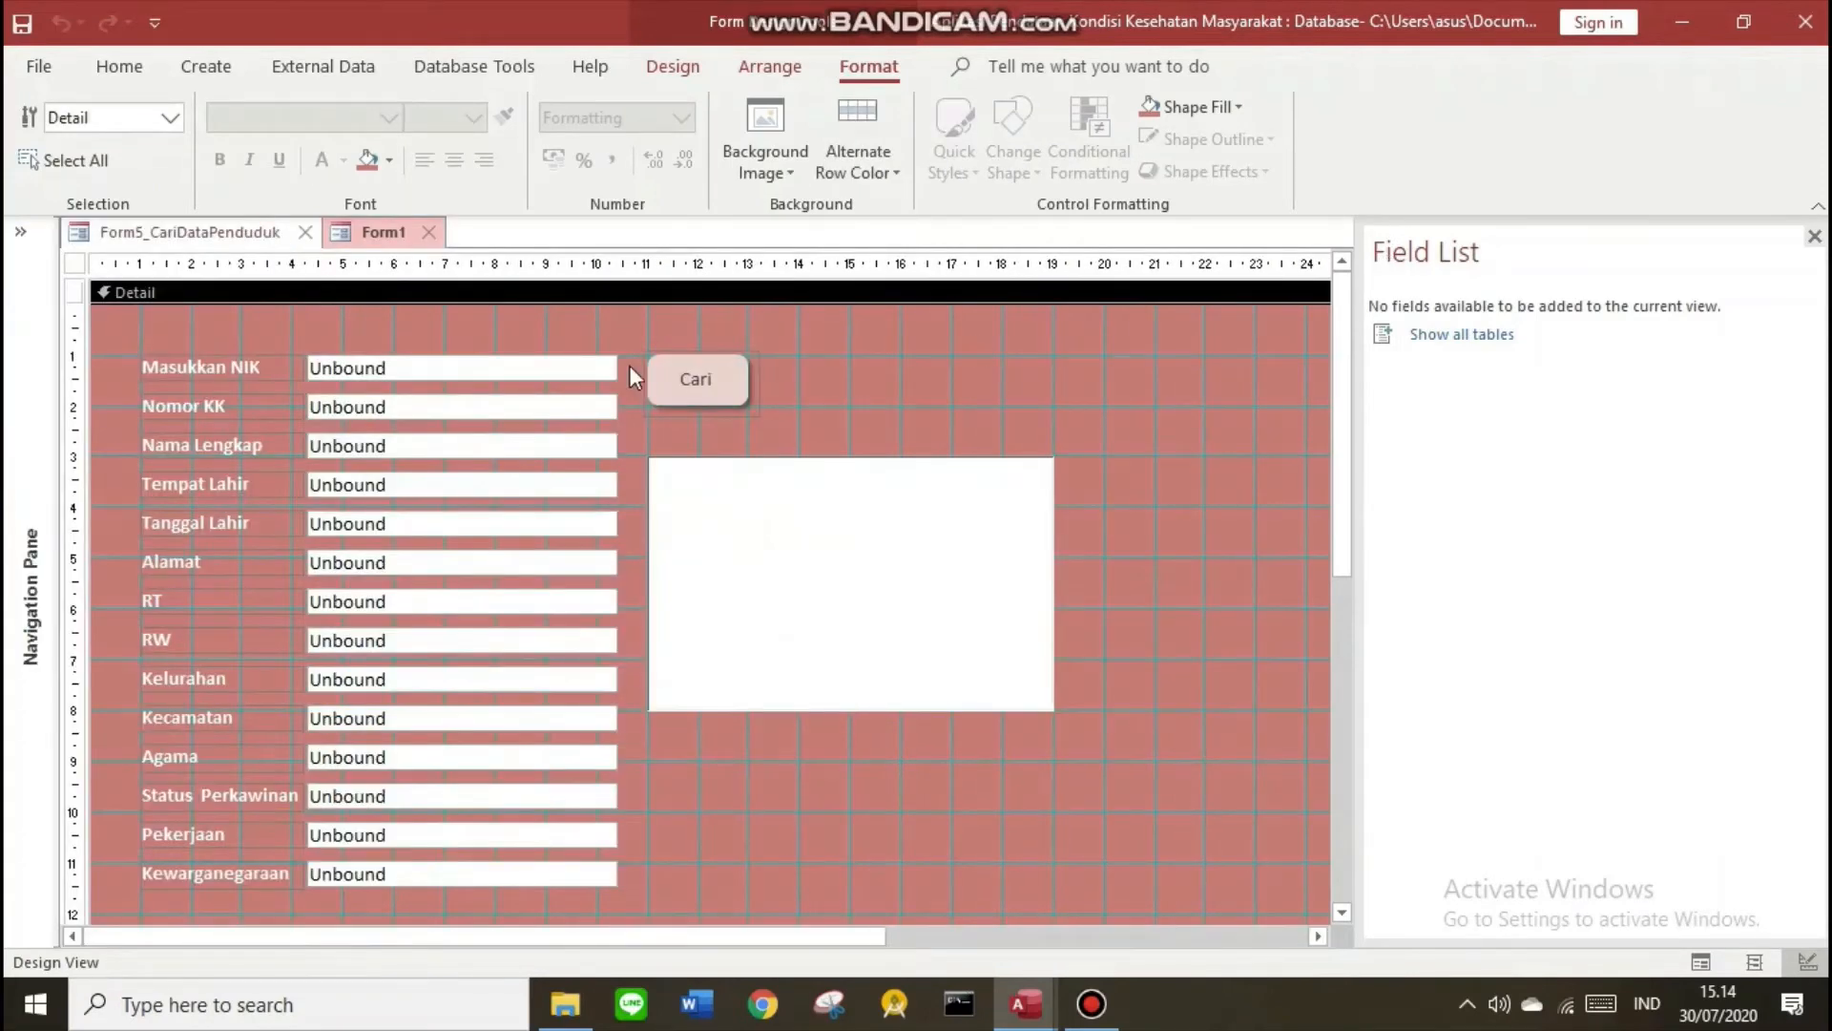
pyautogui.click(560, 372)
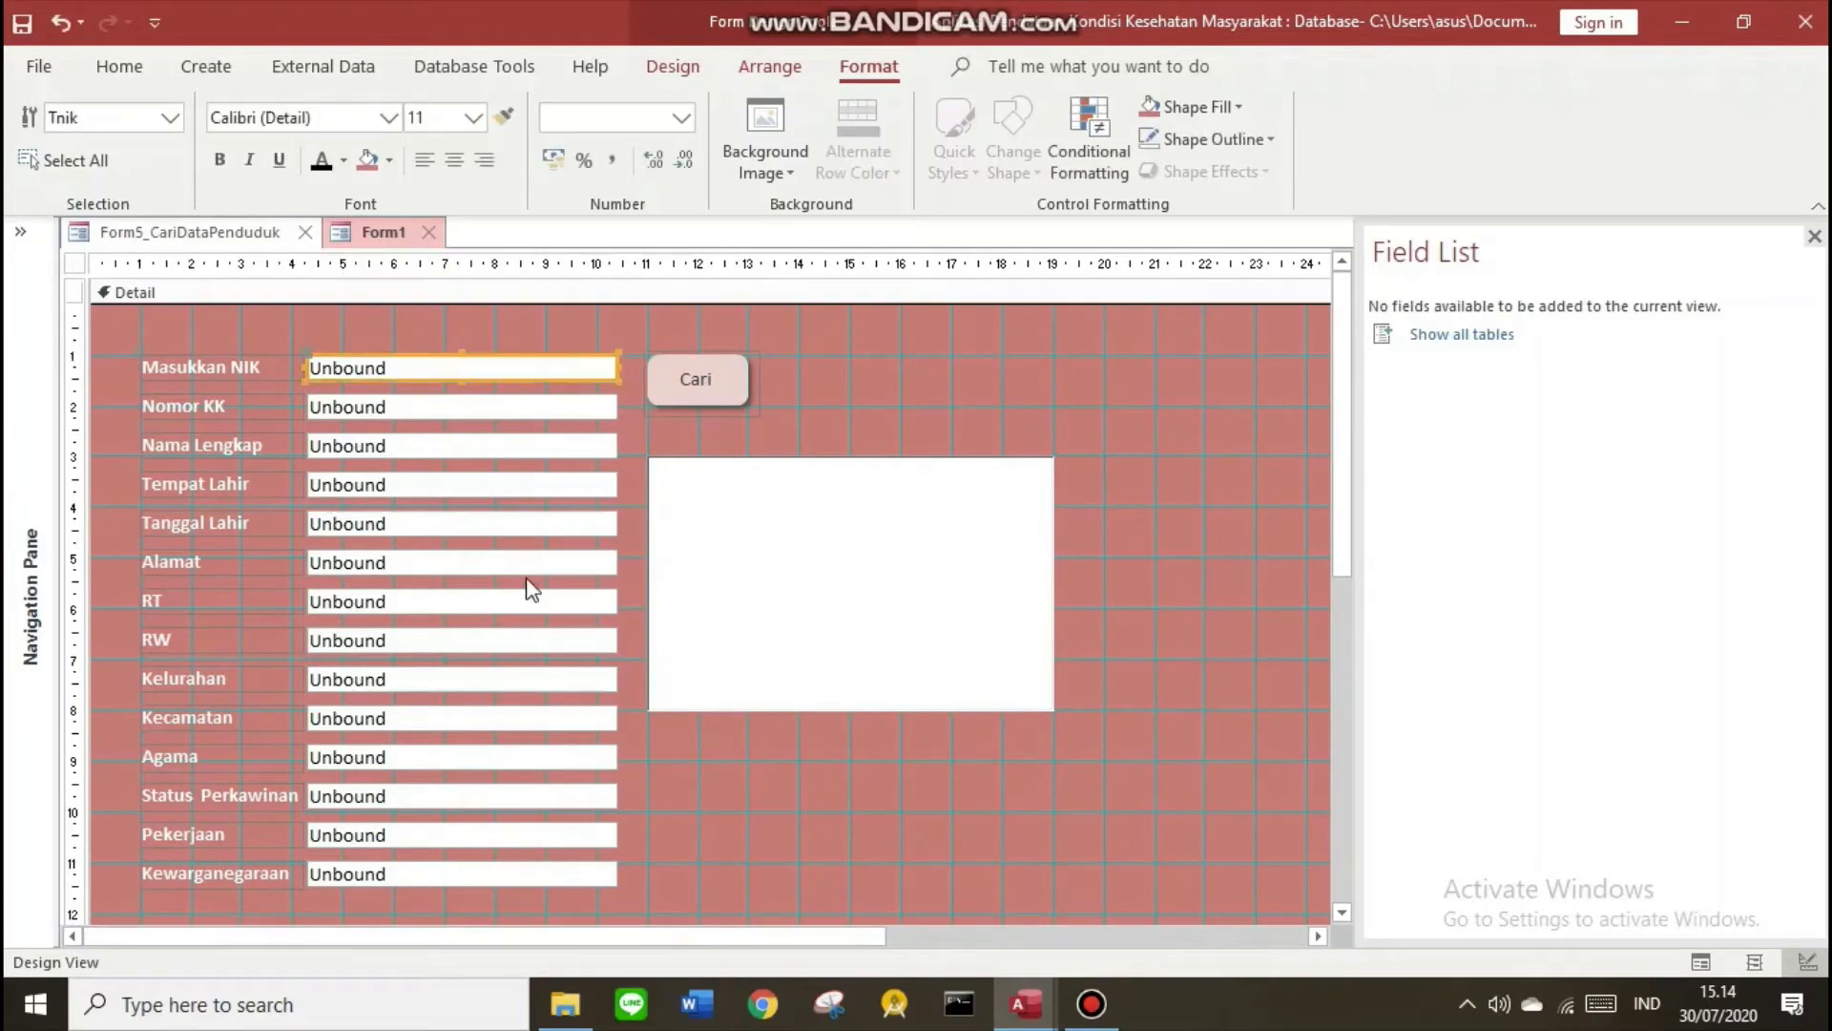
pyautogui.click(467, 439)
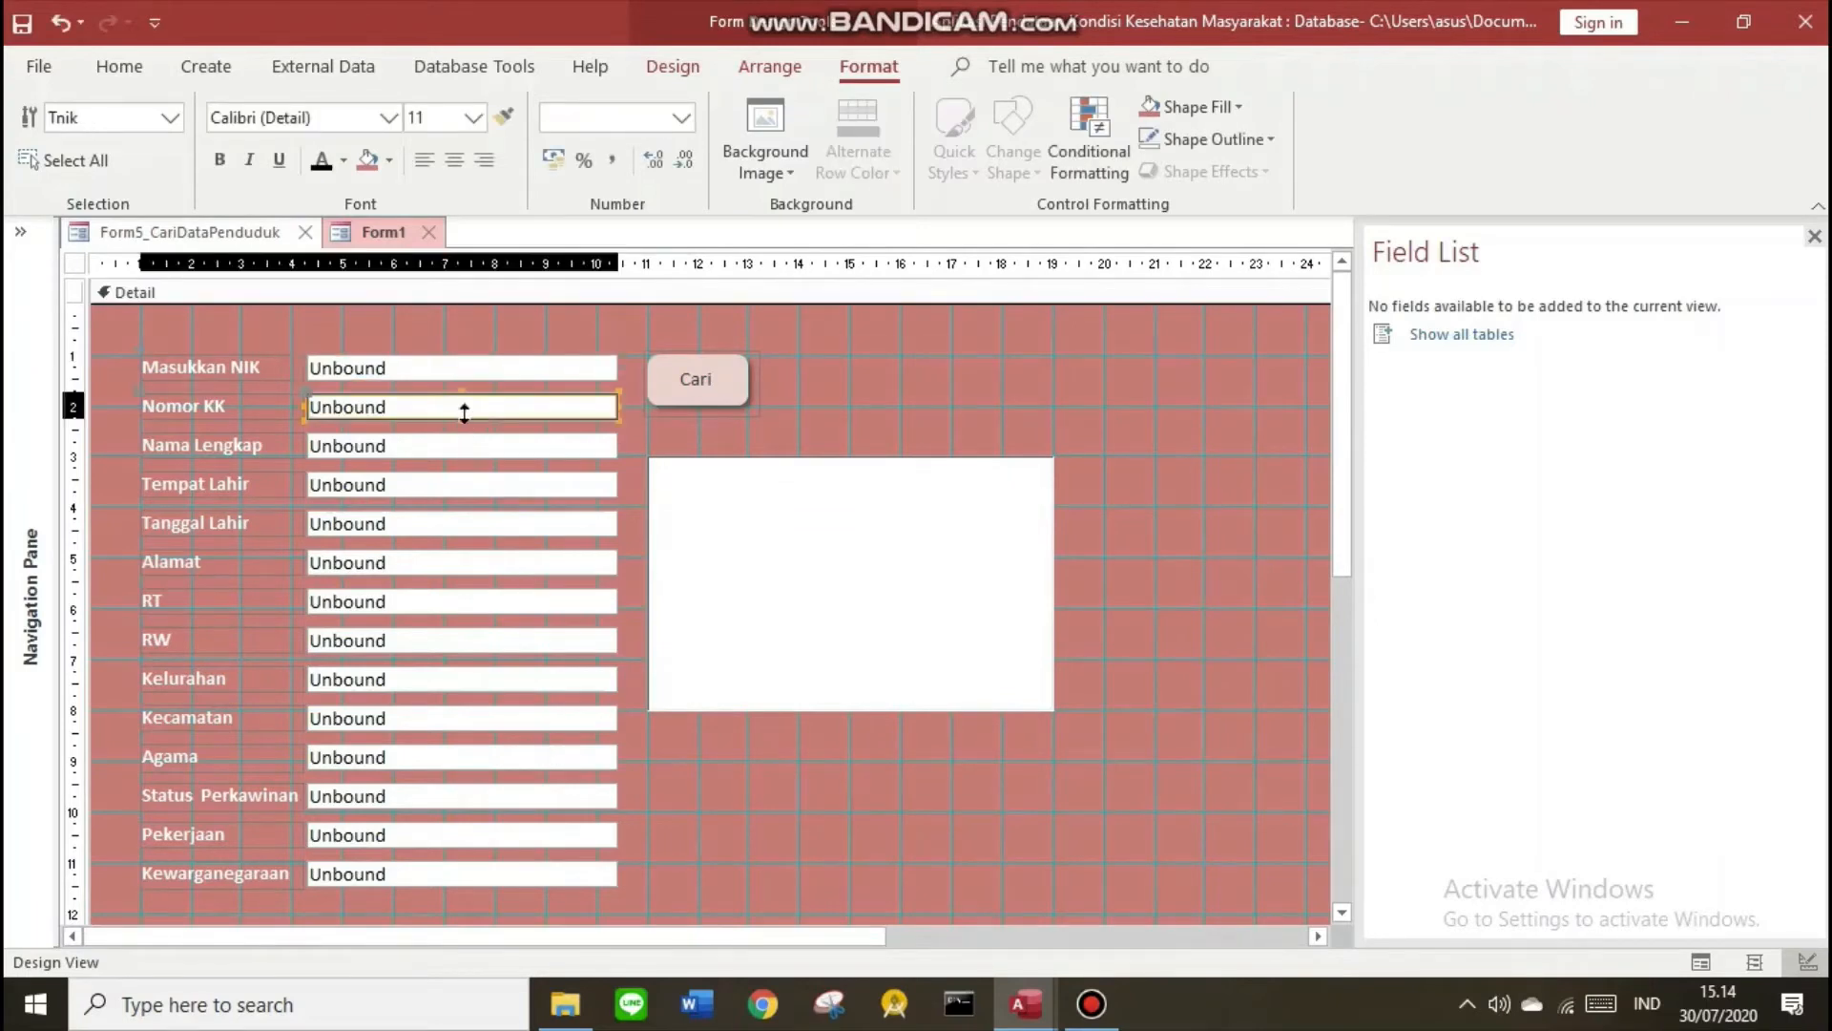
pyautogui.click(716, 382)
pyautogui.click(791, 557)
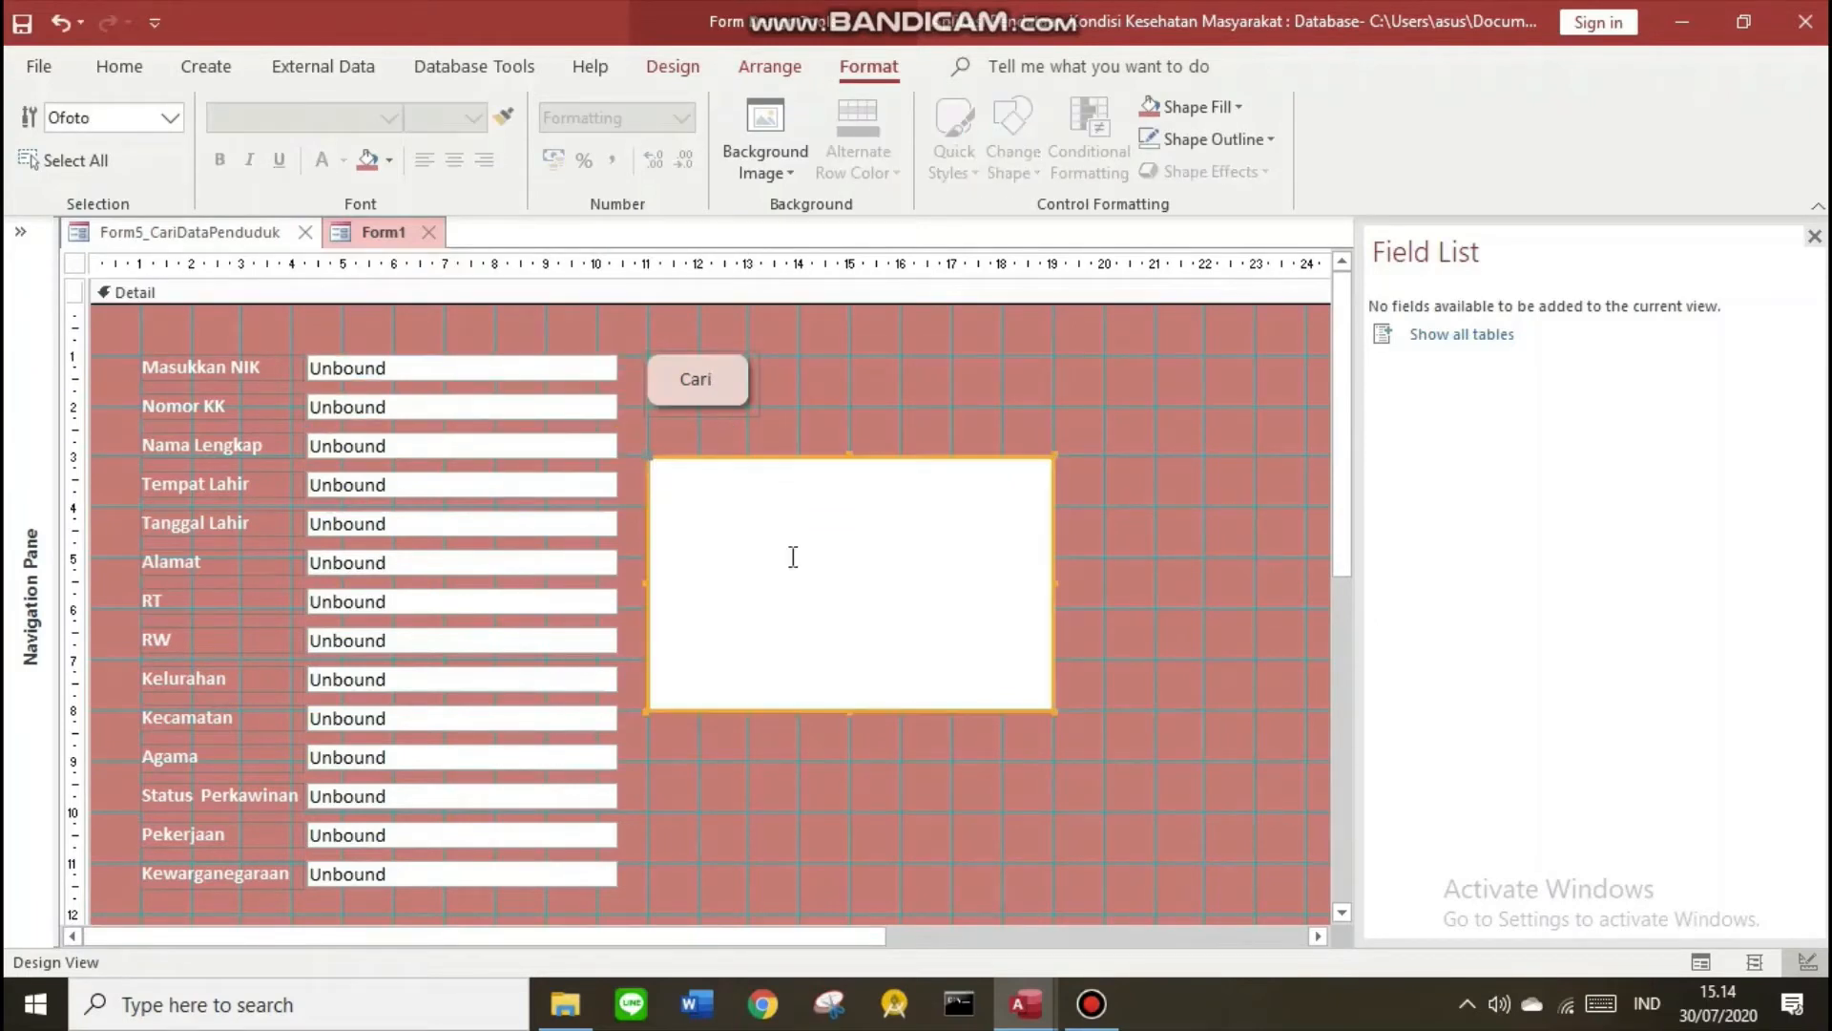
pyautogui.click(673, 67)
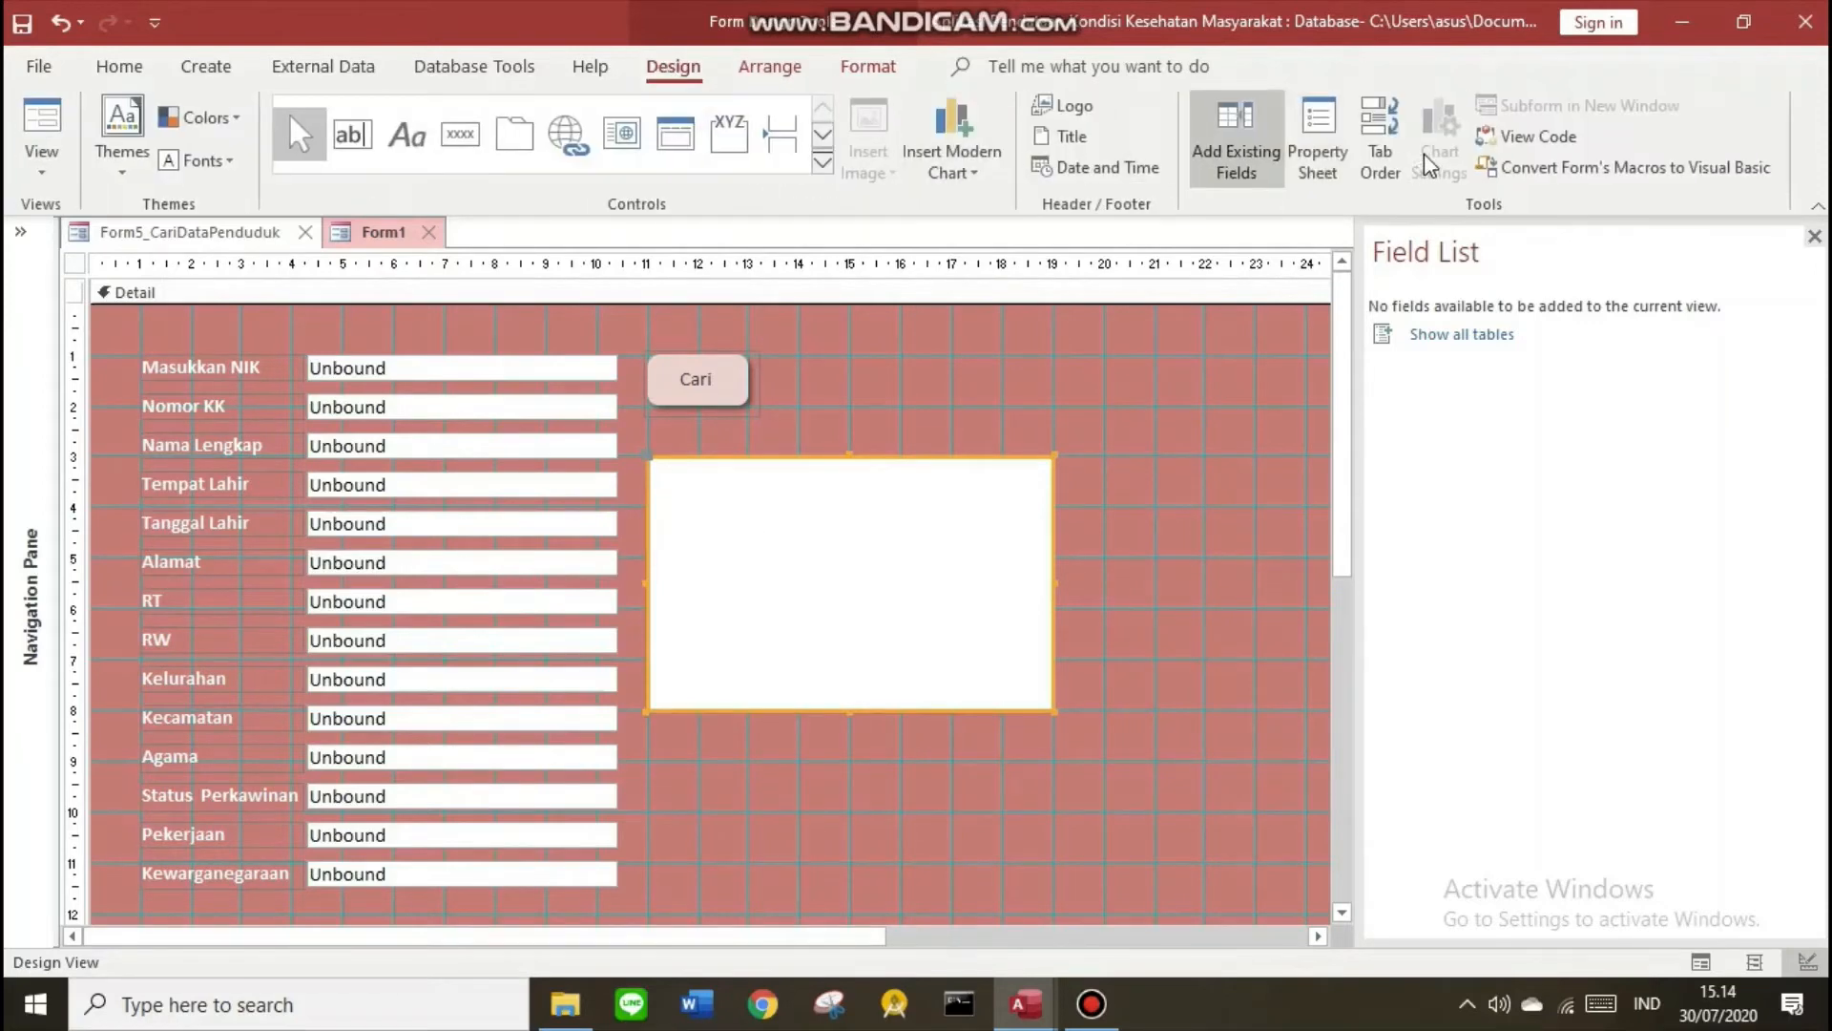
pyautogui.click(1317, 138)
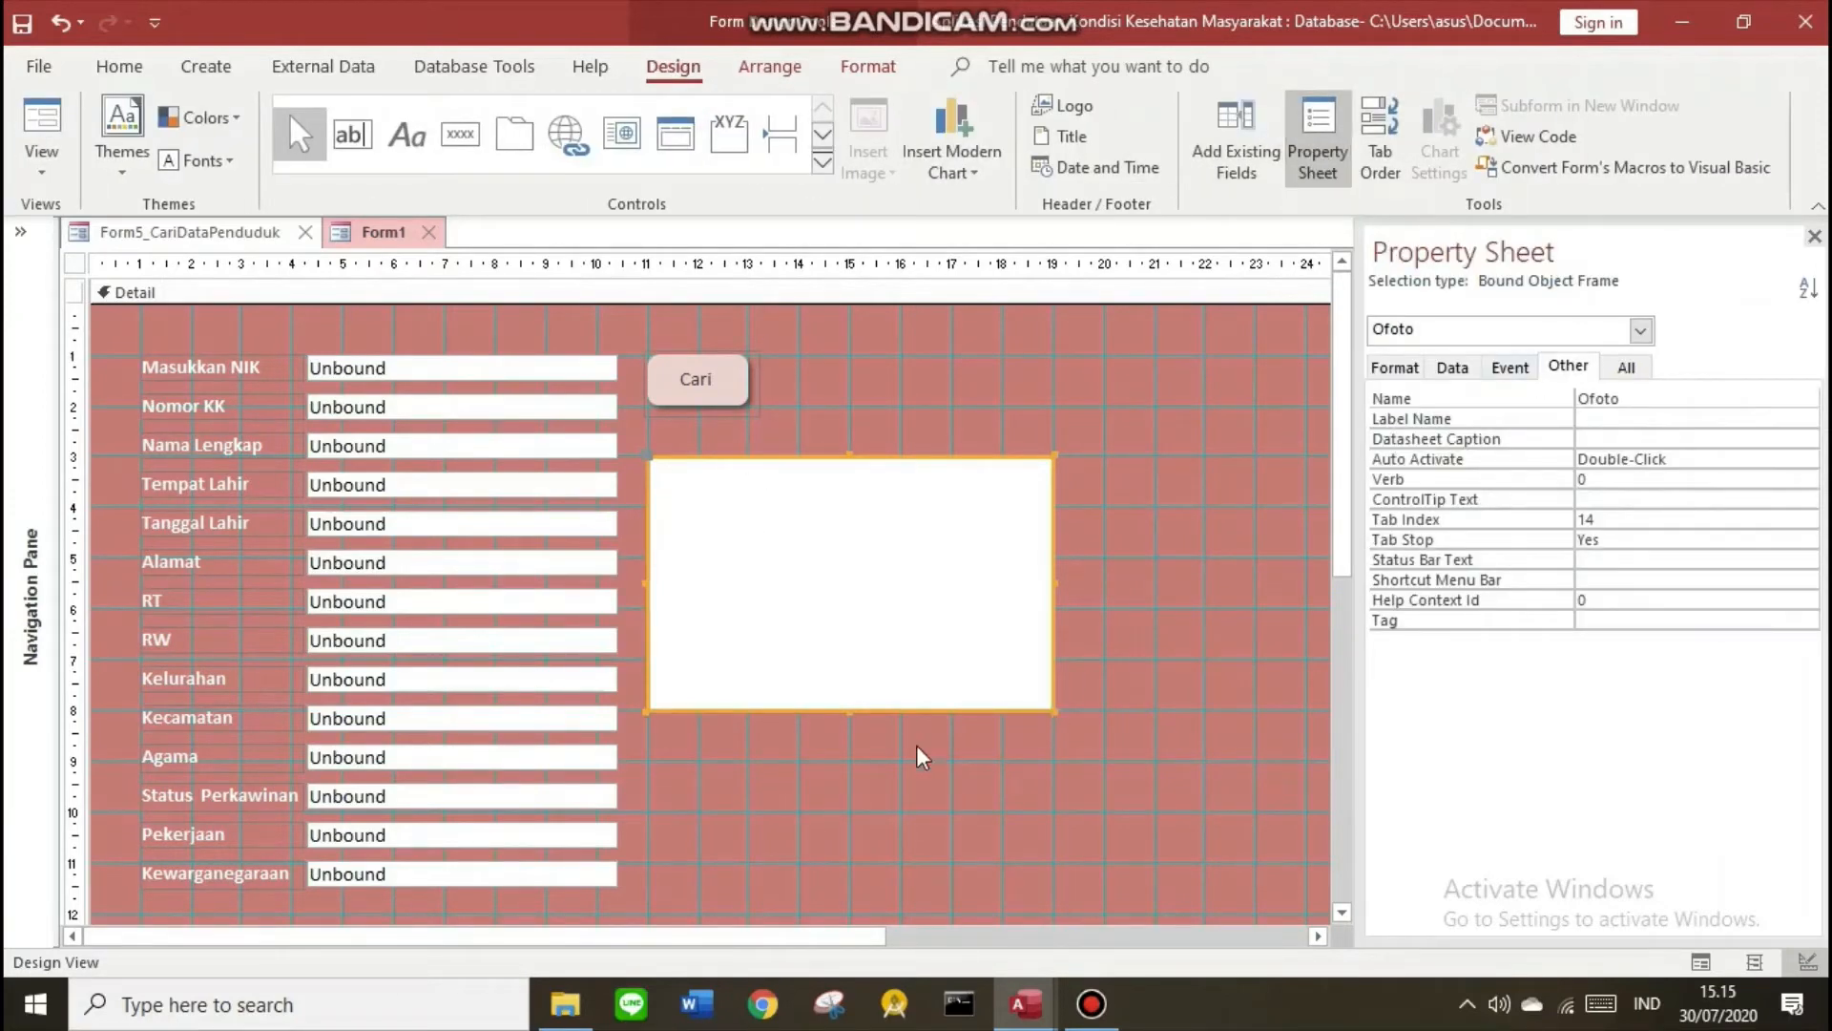
pyautogui.moveTo(787, 884); pyautogui.dragTo(145, 350)
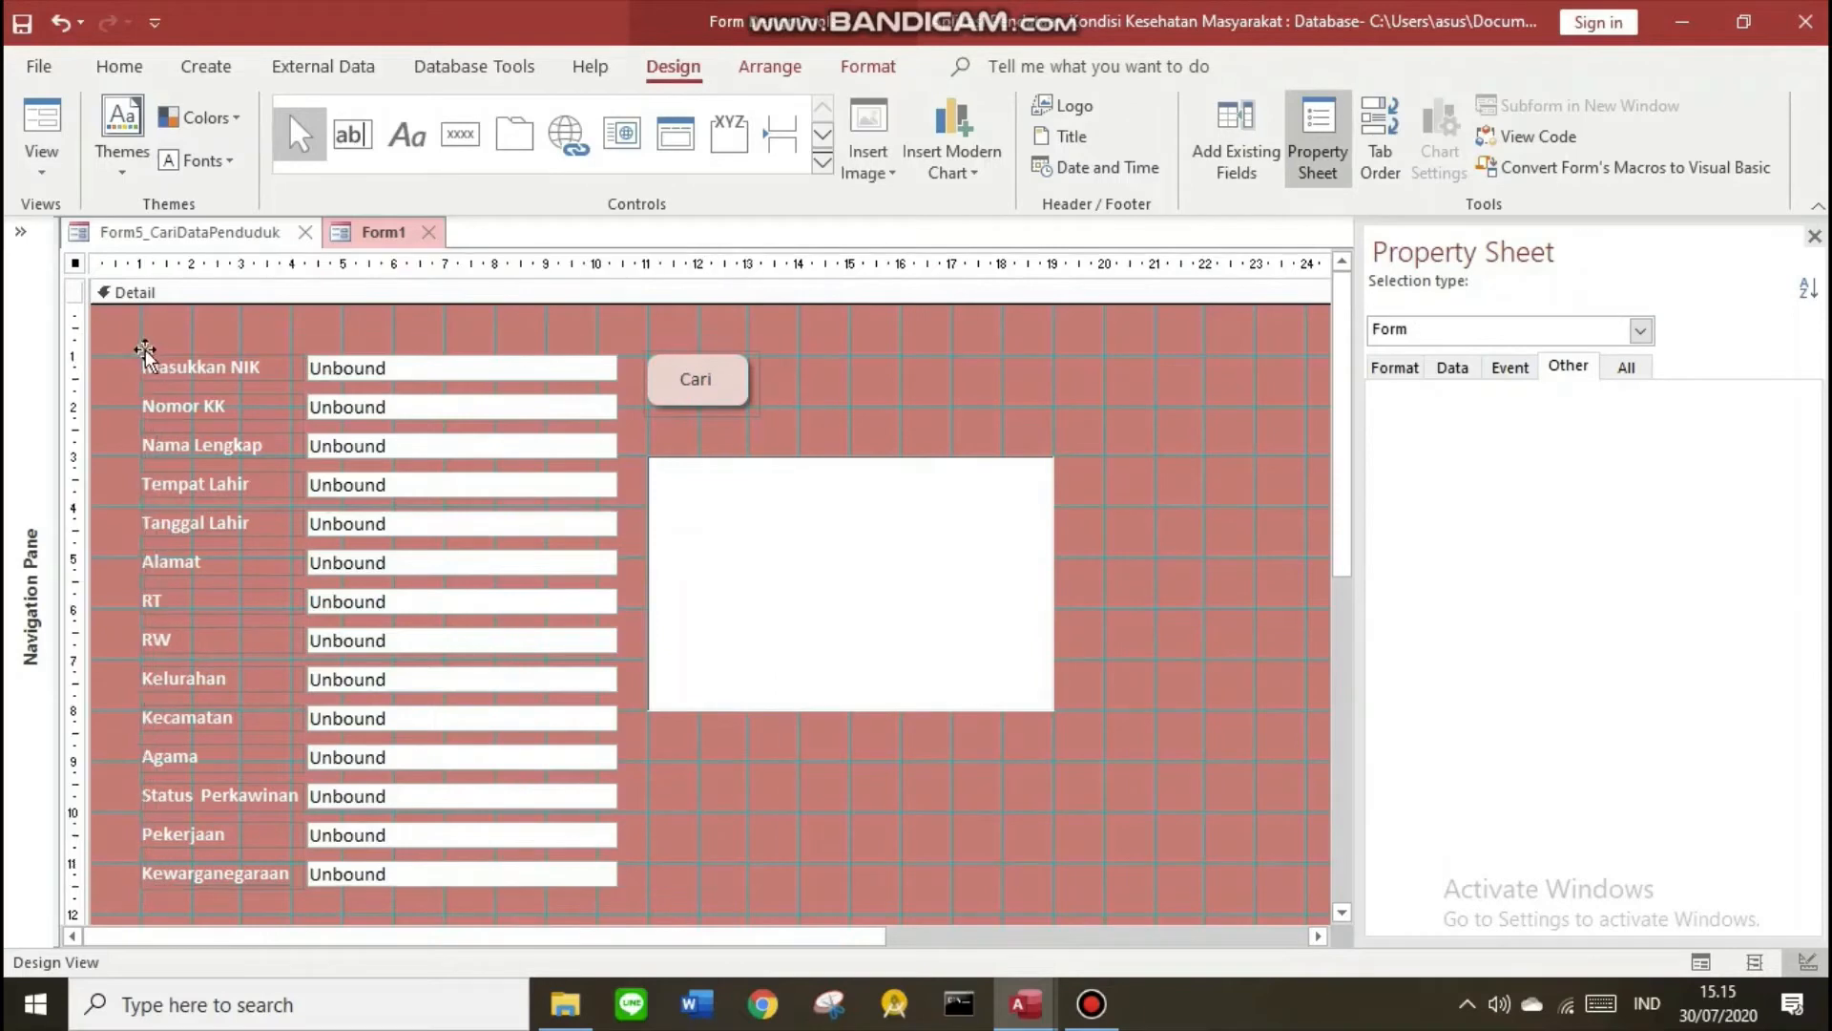
pyautogui.click(897, 784)
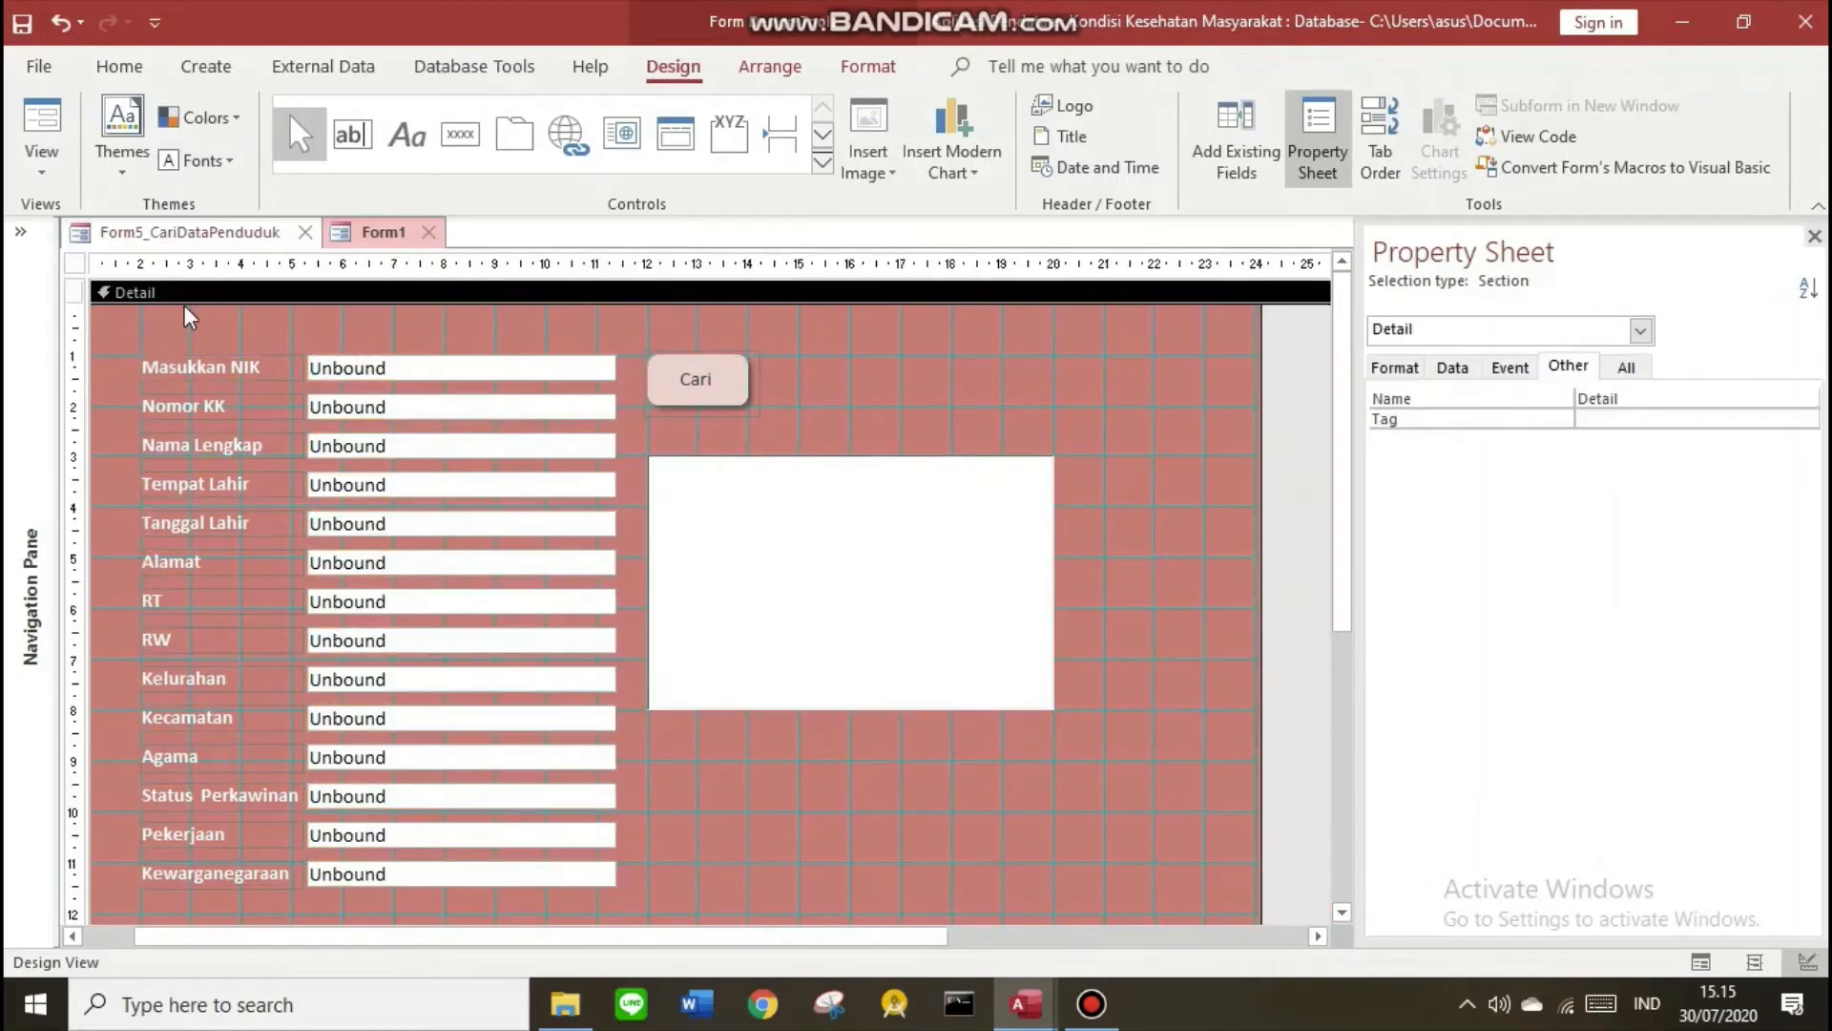
pyautogui.click(376, 231)
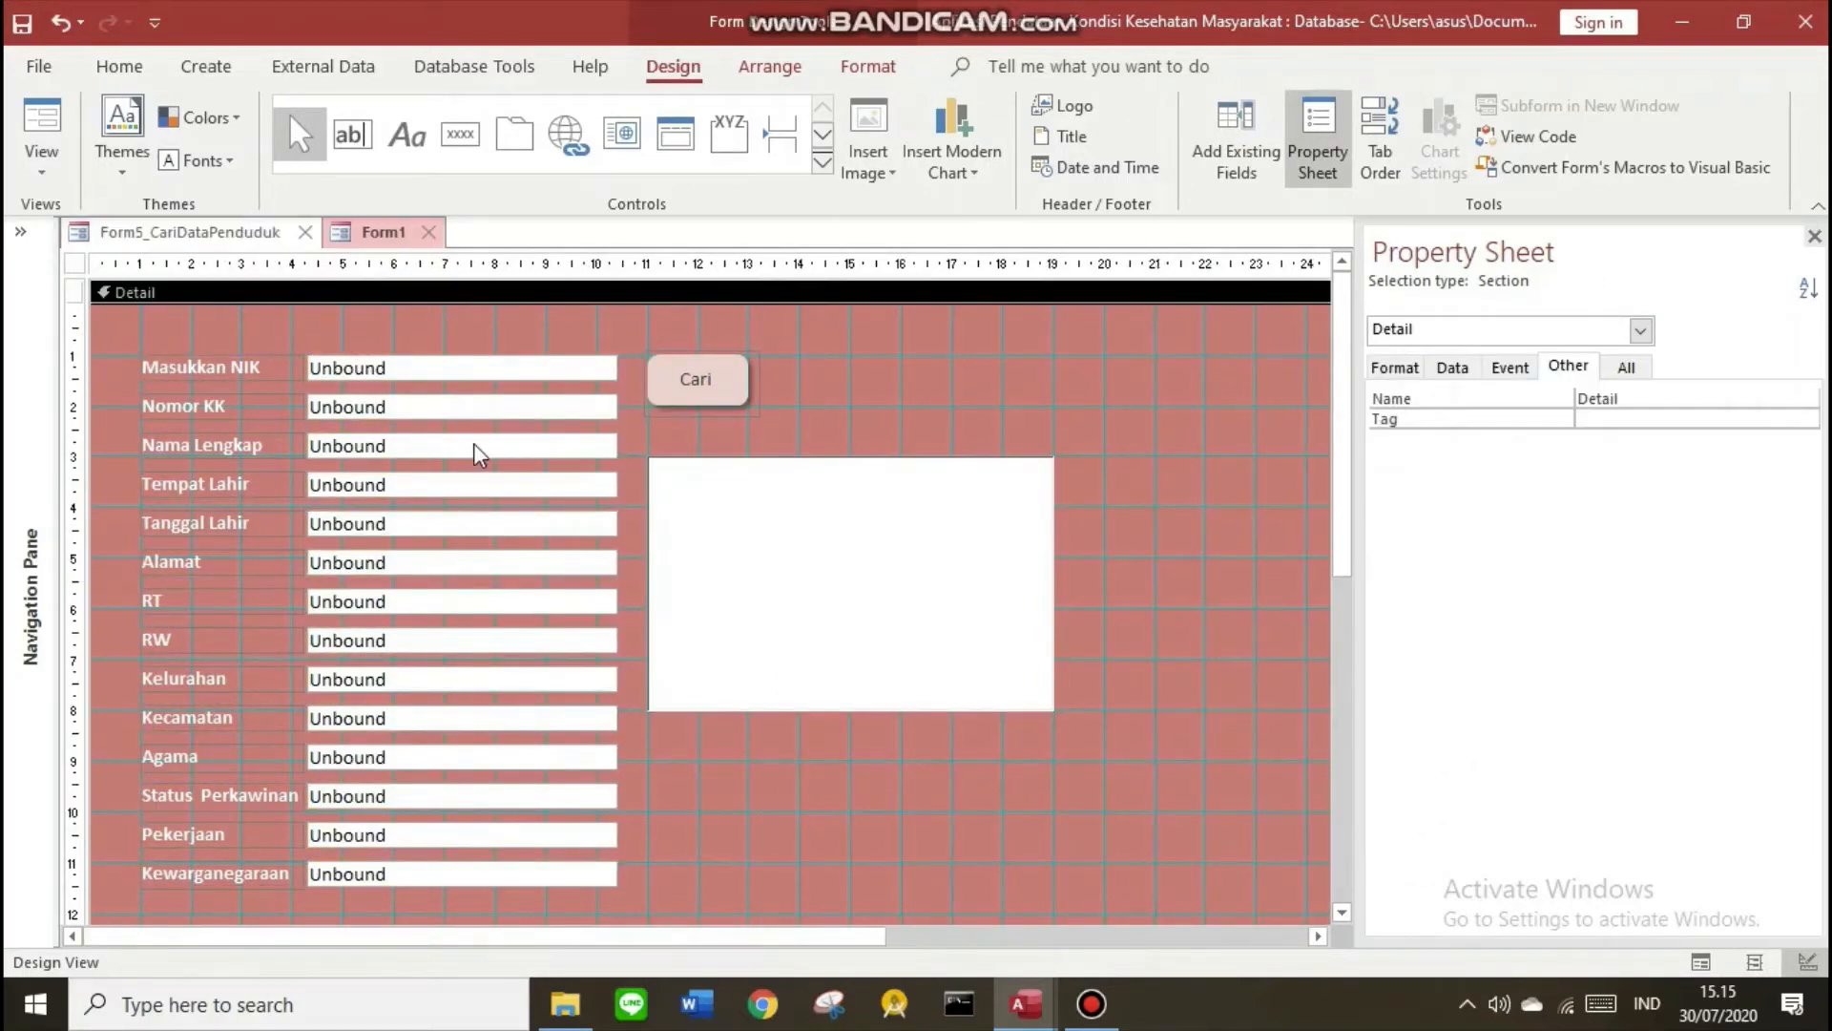
# Check the Name properties of the Masukkan NIK box and Cari button
pyautogui.click(475, 368)
pyautogui.click(433, 370)
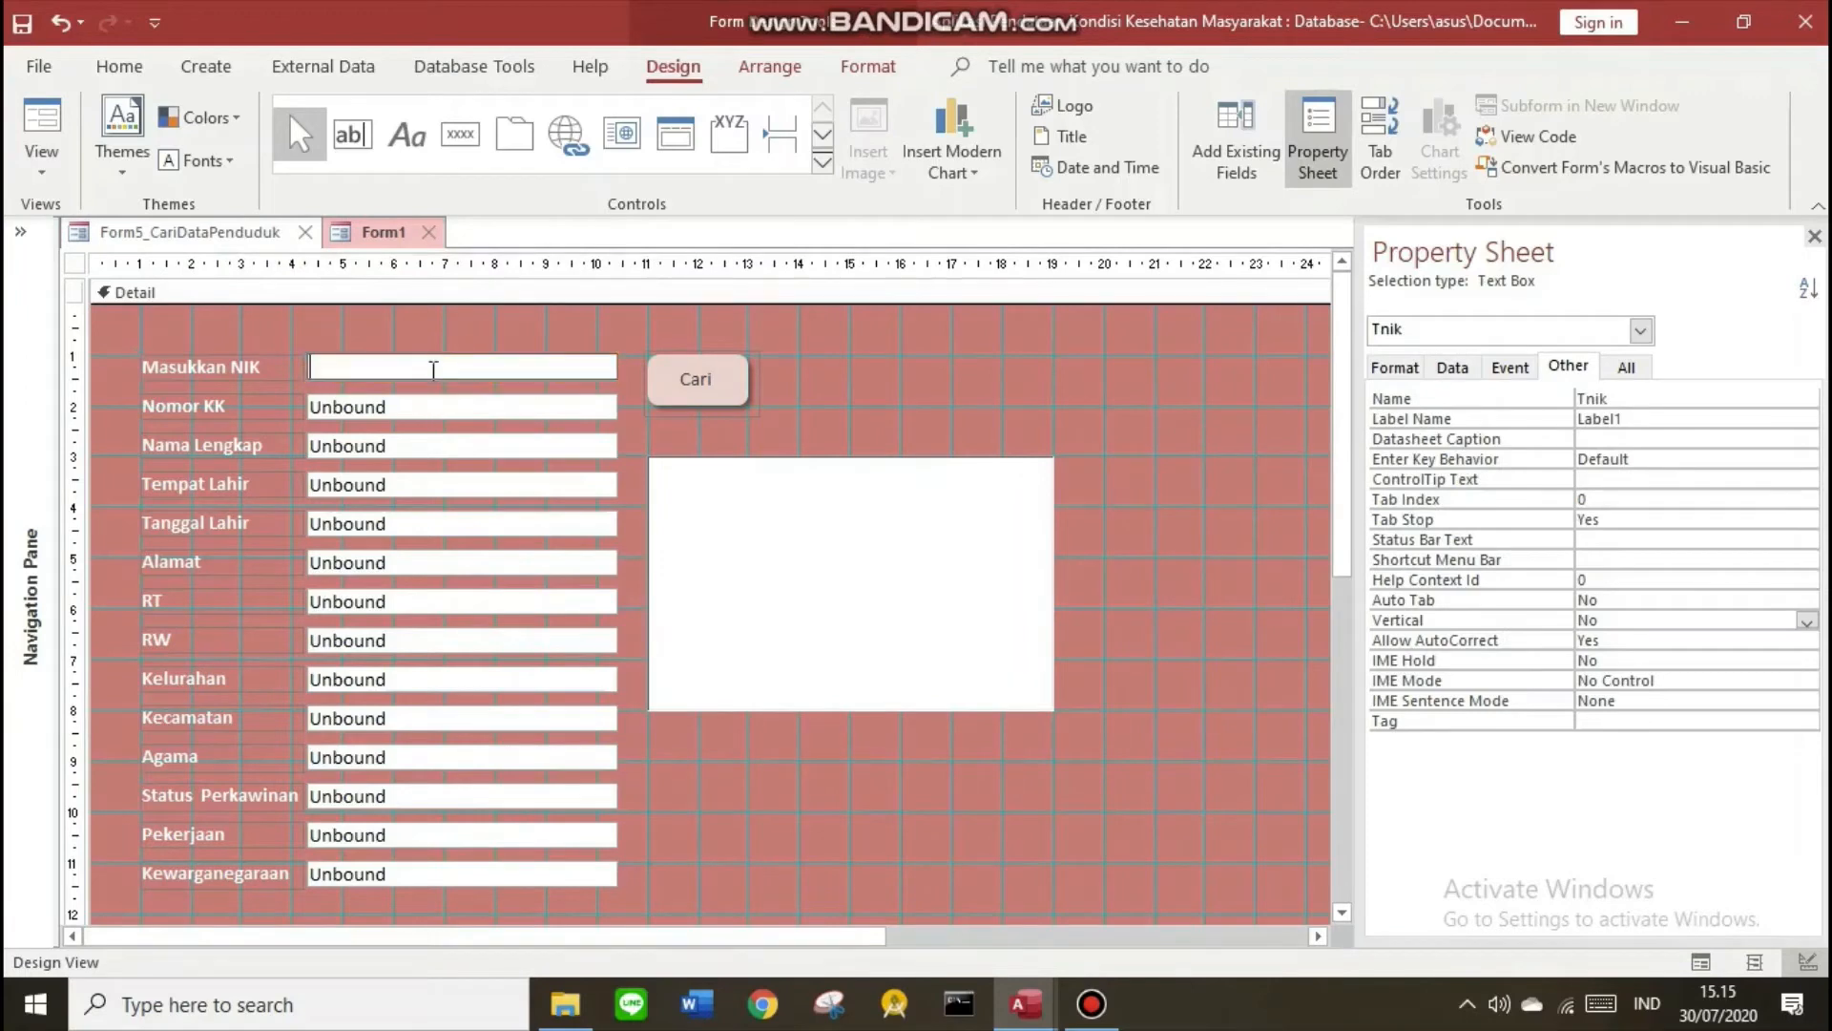
pyautogui.click(435, 411)
pyautogui.click(440, 446)
pyautogui.click(445, 367)
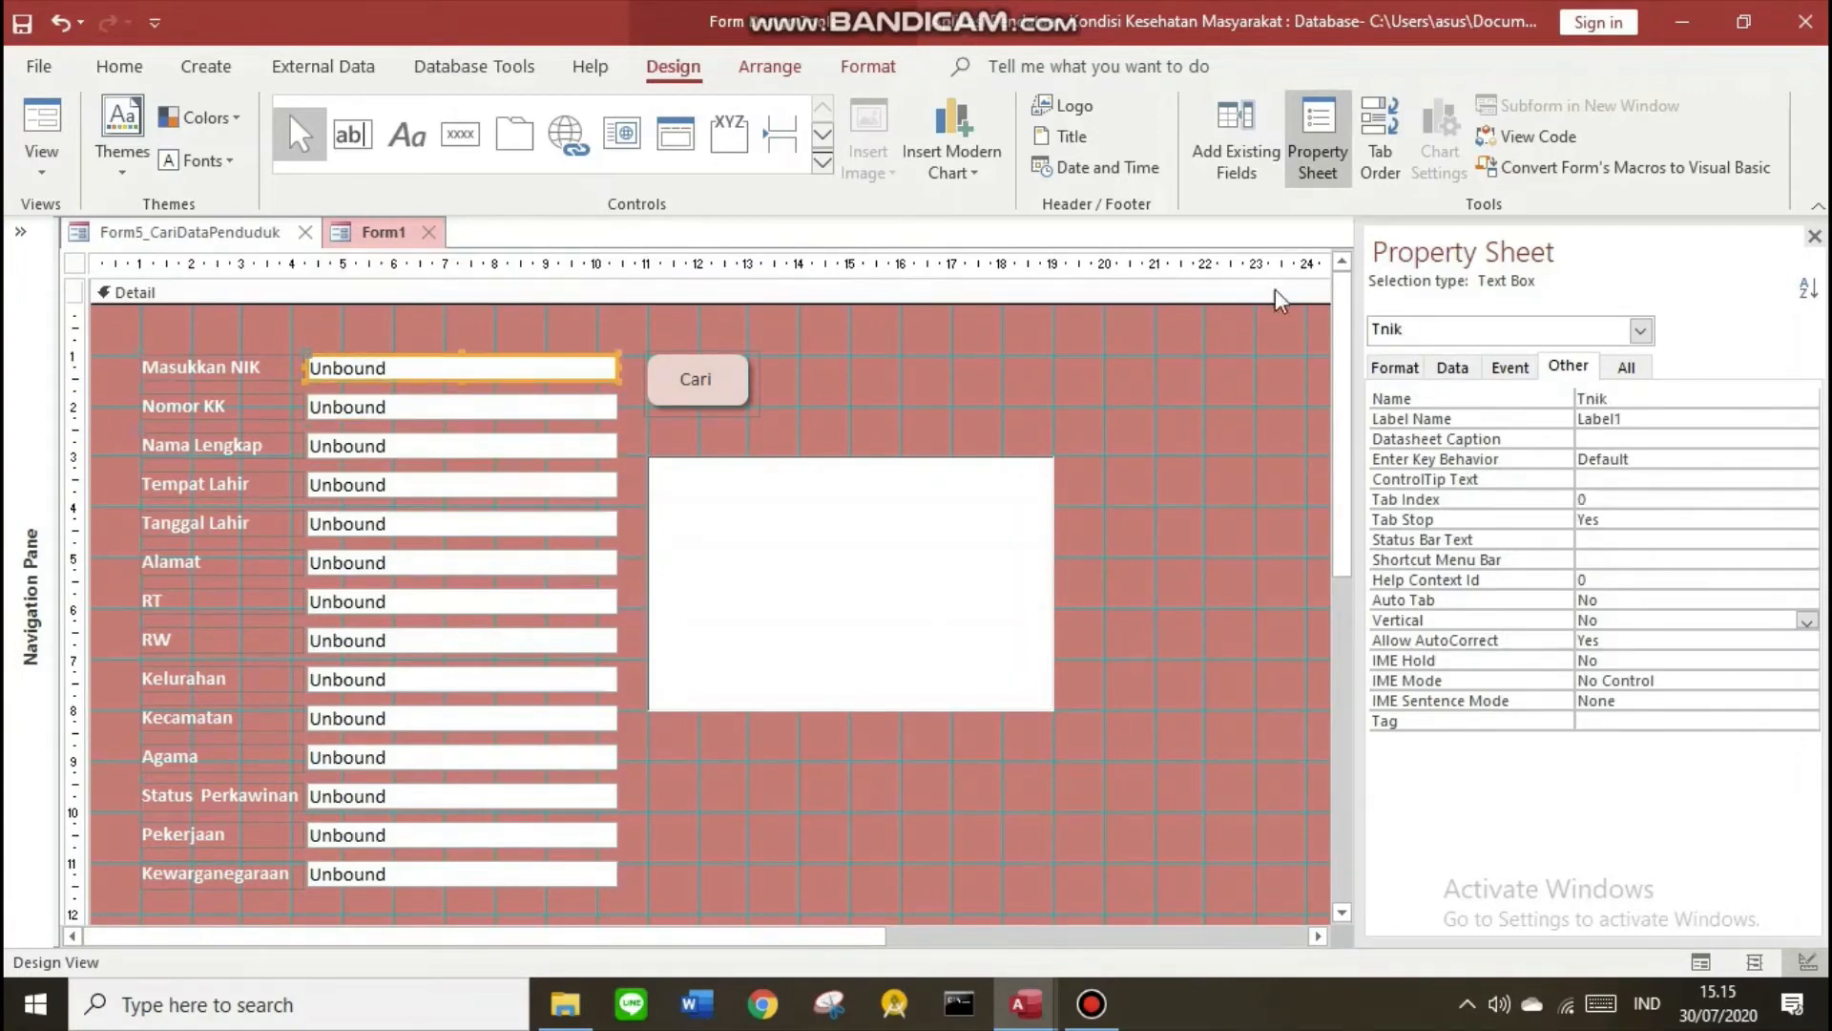
pyautogui.click(1586, 398)
pyautogui.click(954, 421)
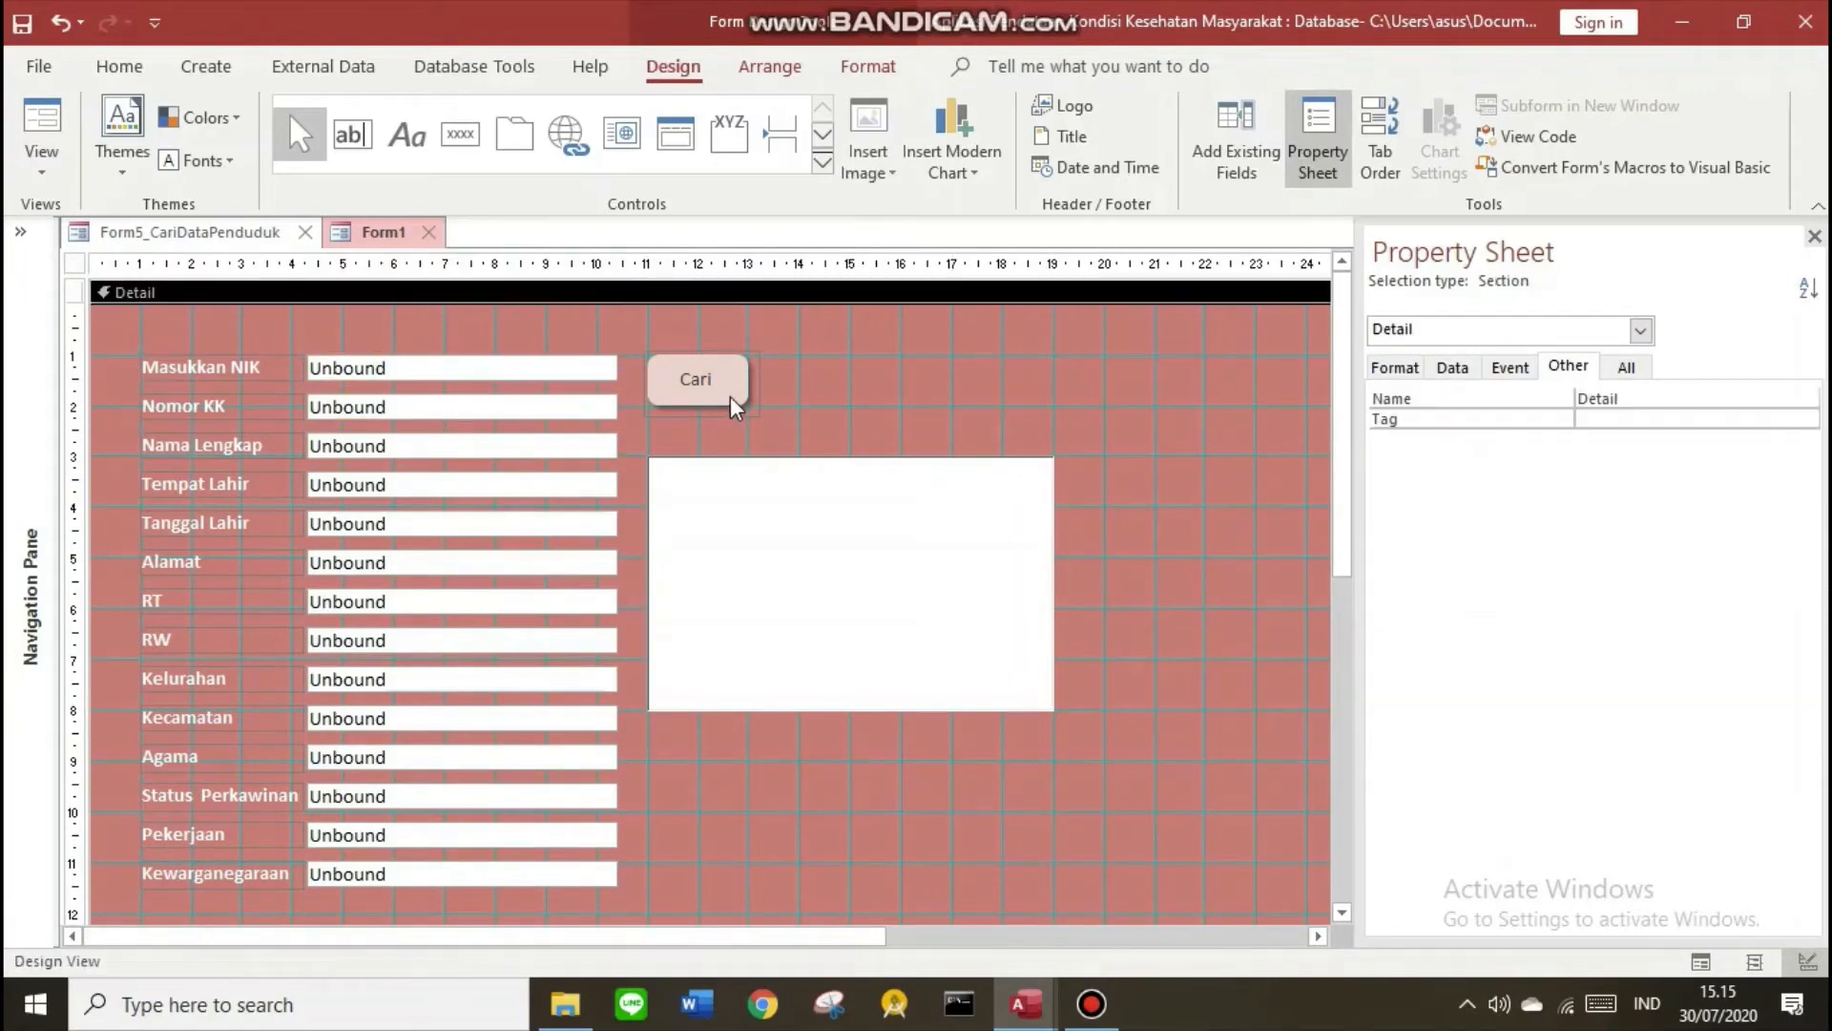
pyautogui.click(732, 402)
pyautogui.rightClick(390, 234)
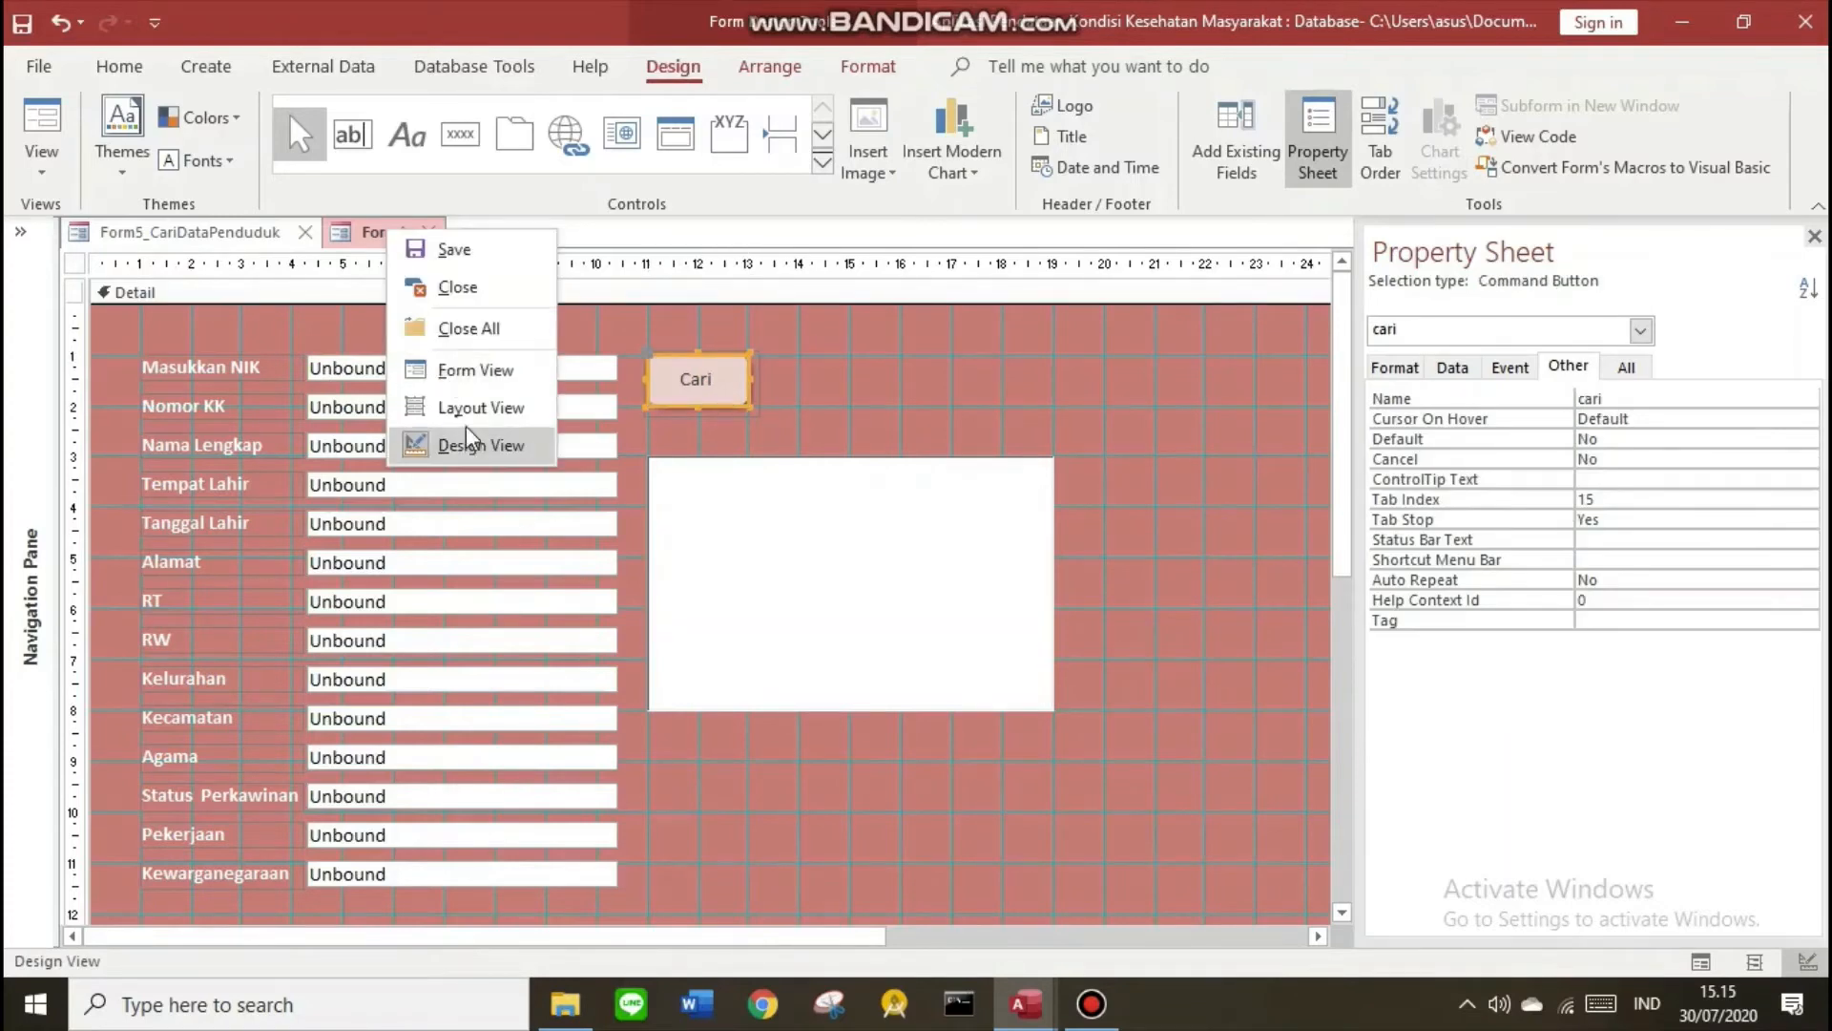
# Put Form1 in Form View and copy a NIK from Form1_DataPenduduk
pyautogui.click(472, 370)
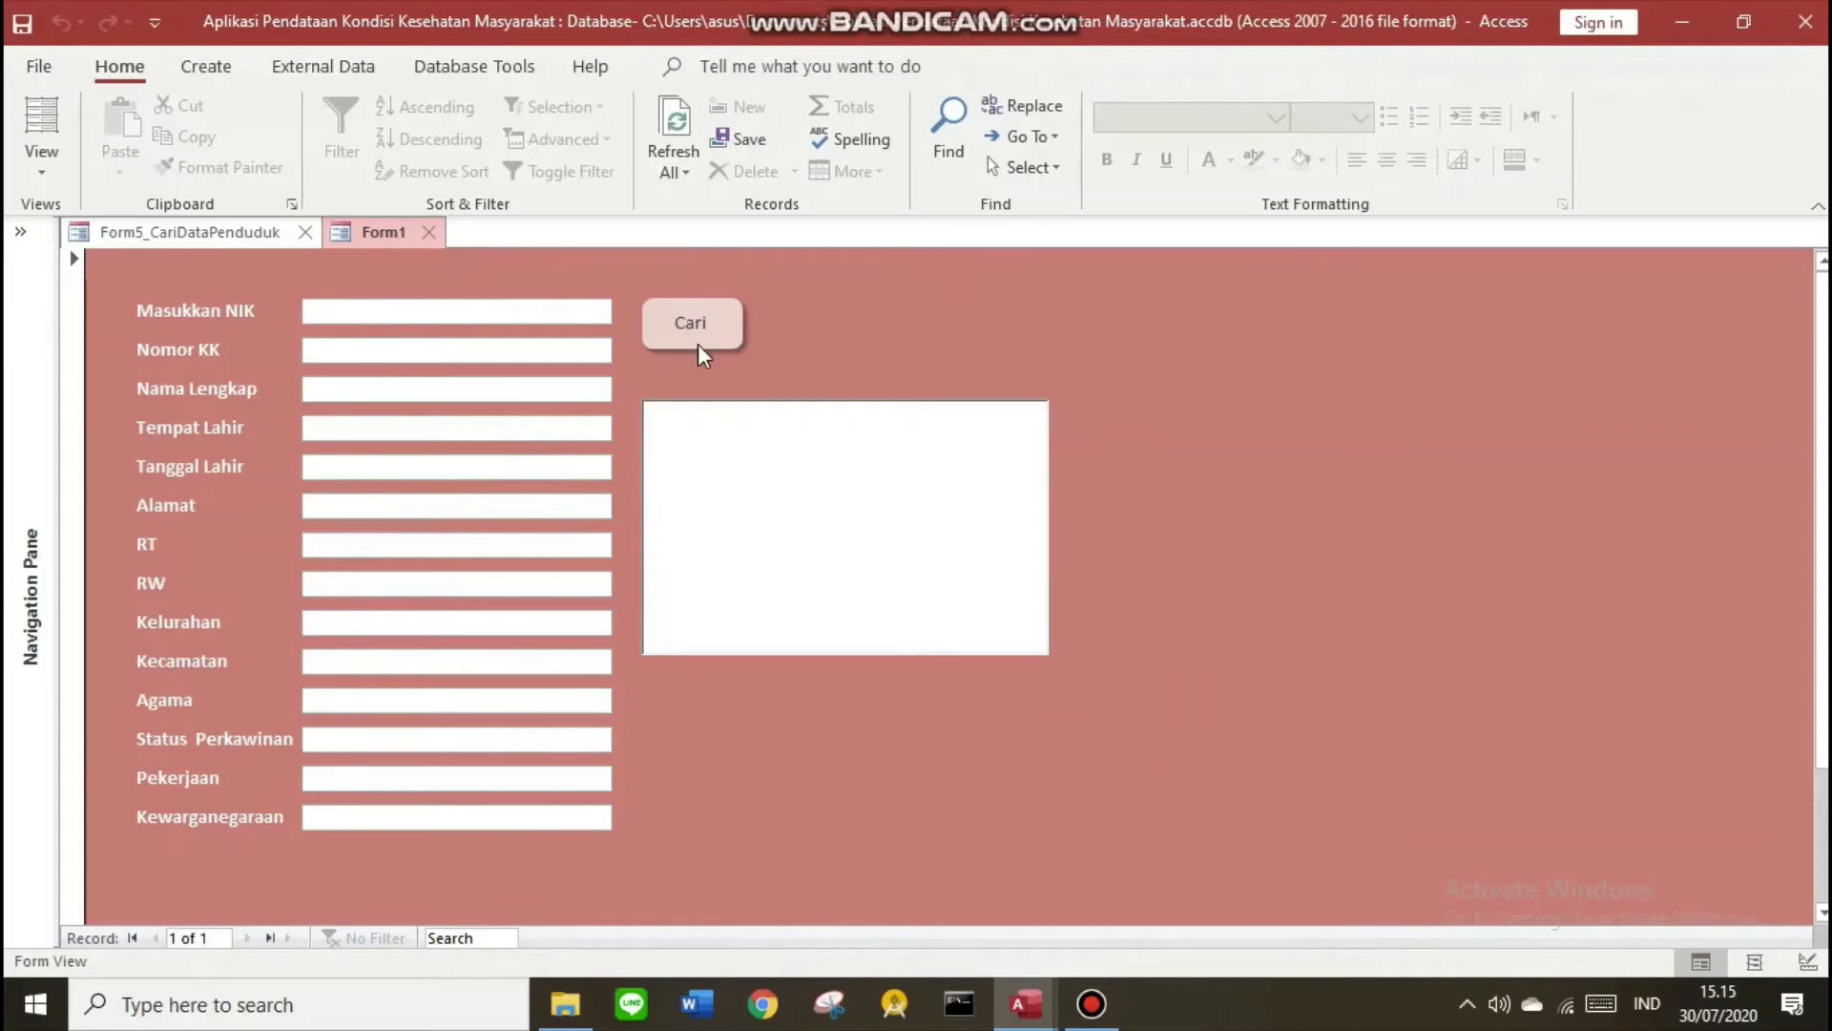
pyautogui.click(143, 234)
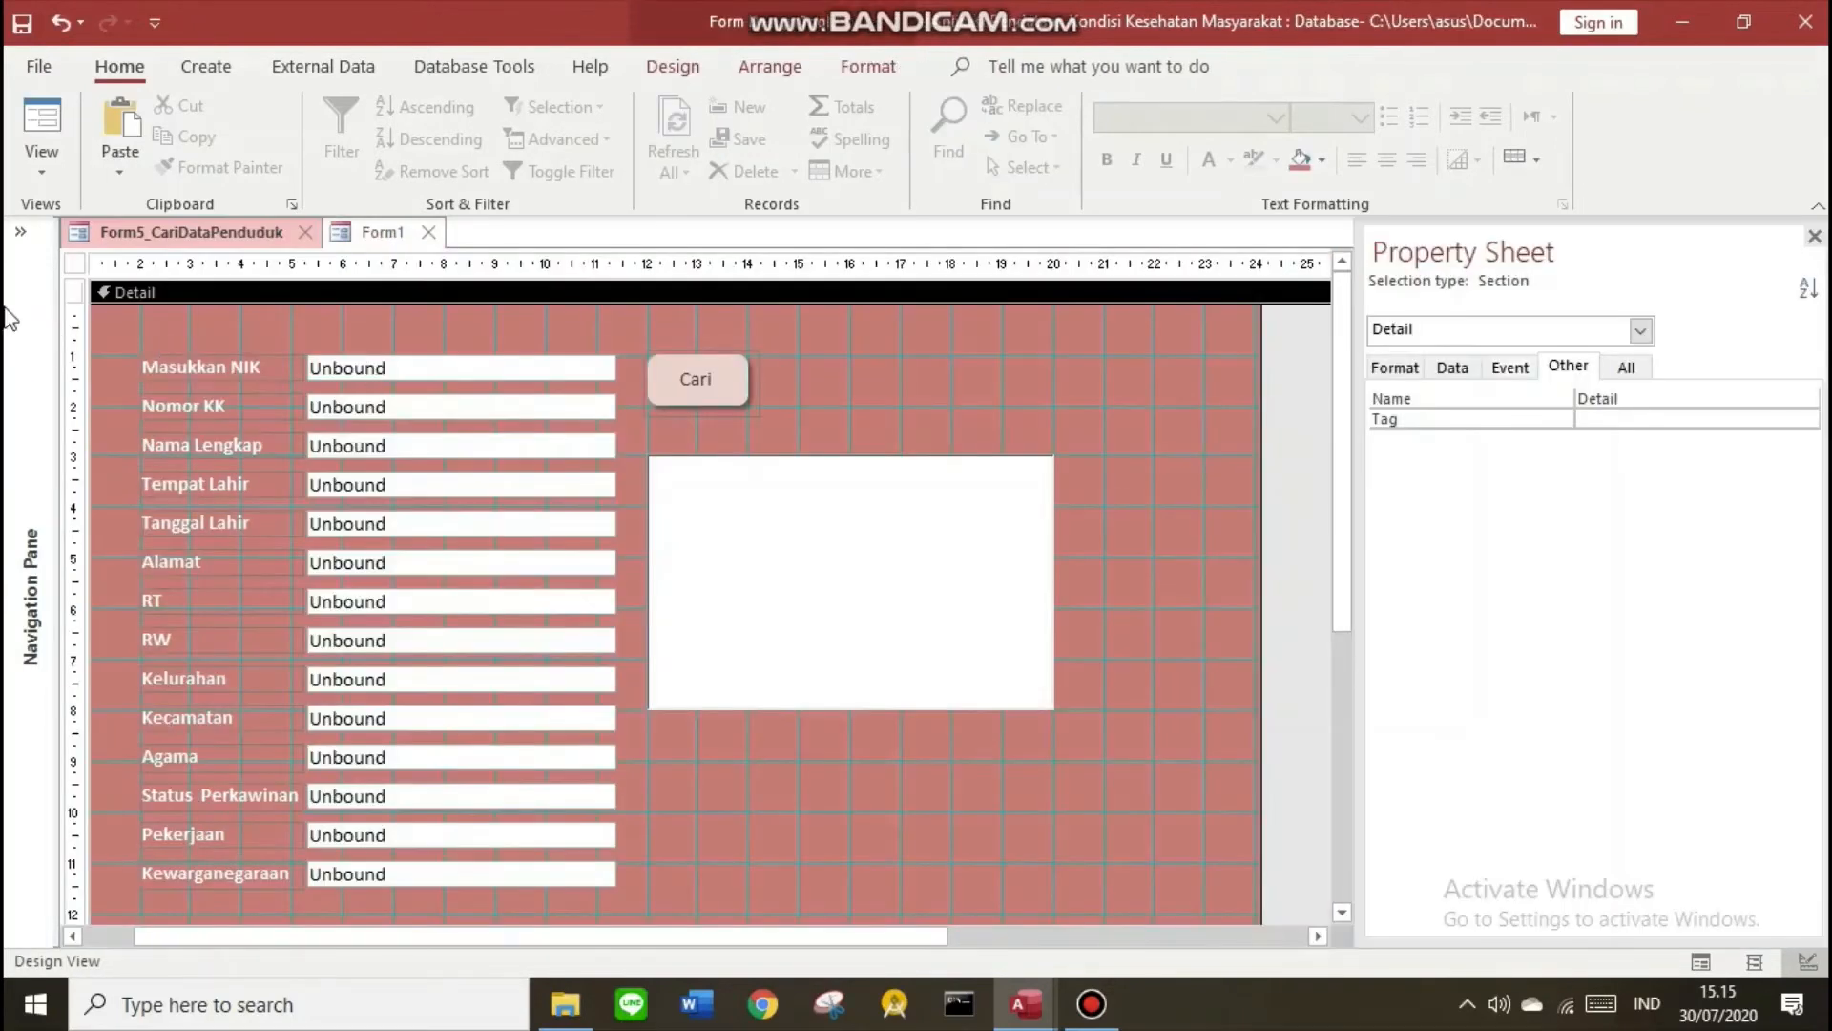
pyautogui.click(21, 233)
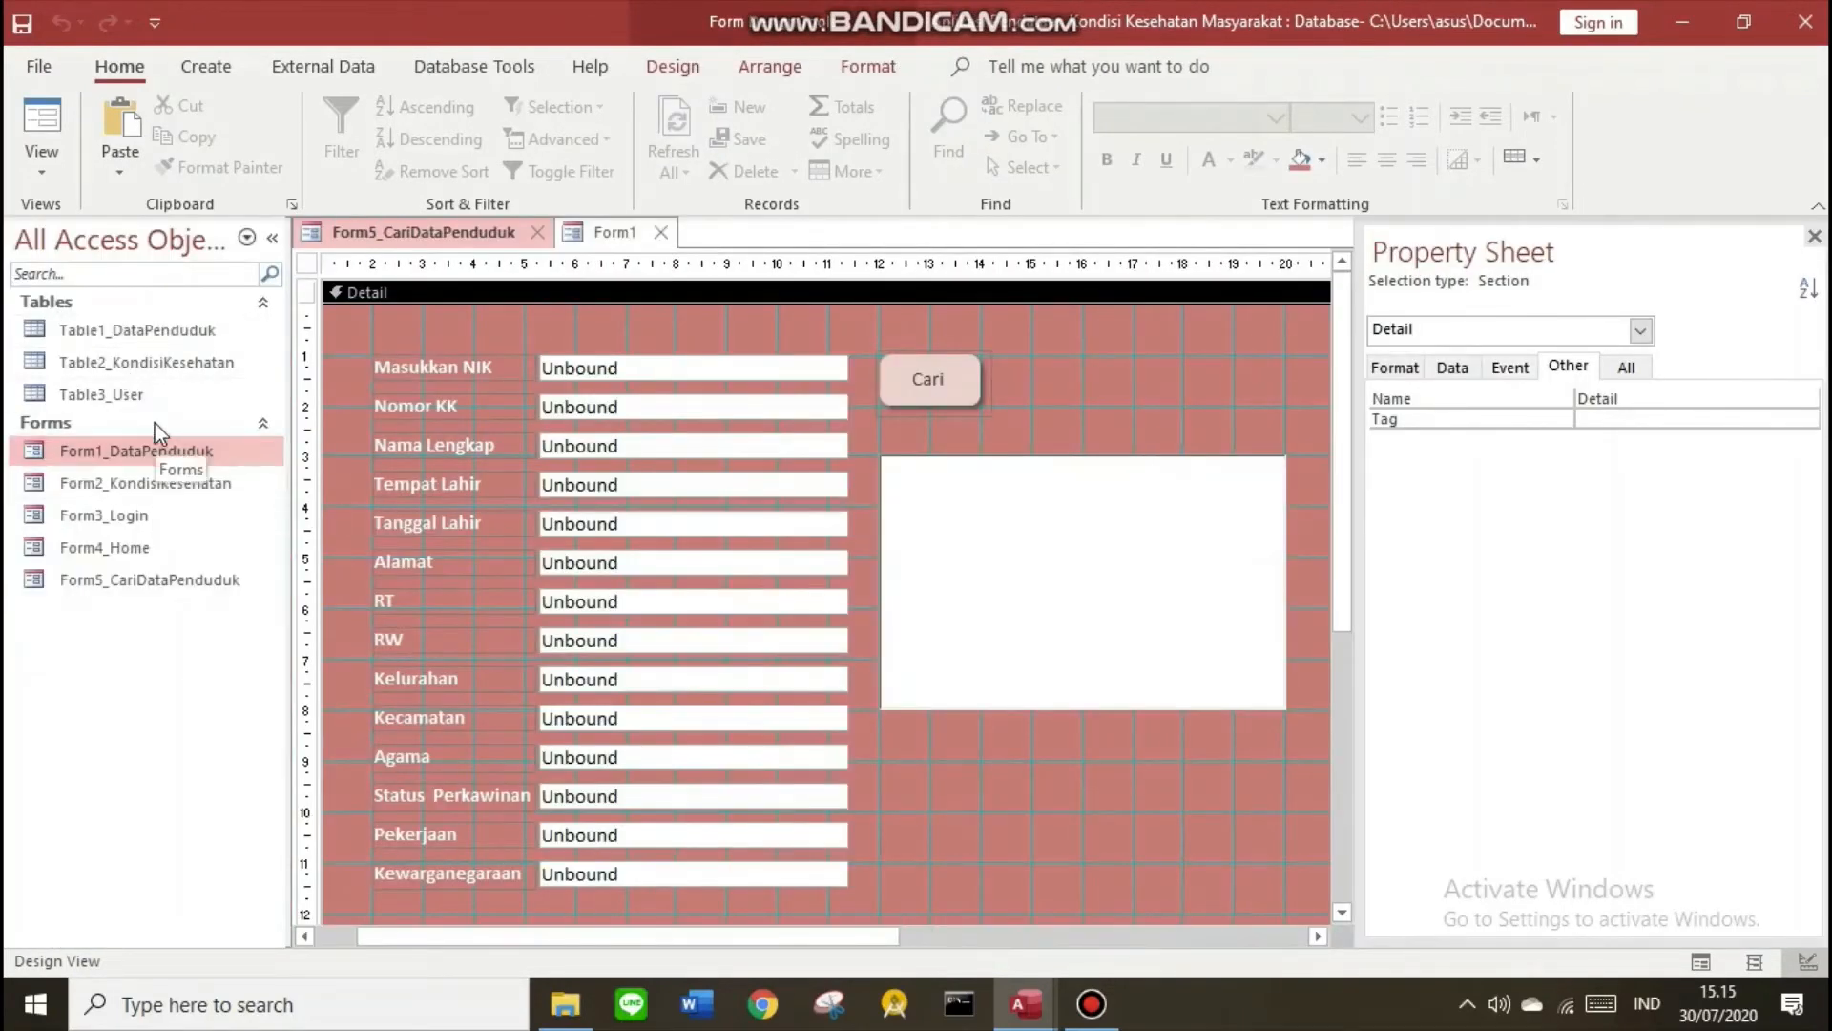
pyautogui.doubleClick(153, 450)
pyautogui.hotkey('ctrl', 'c')
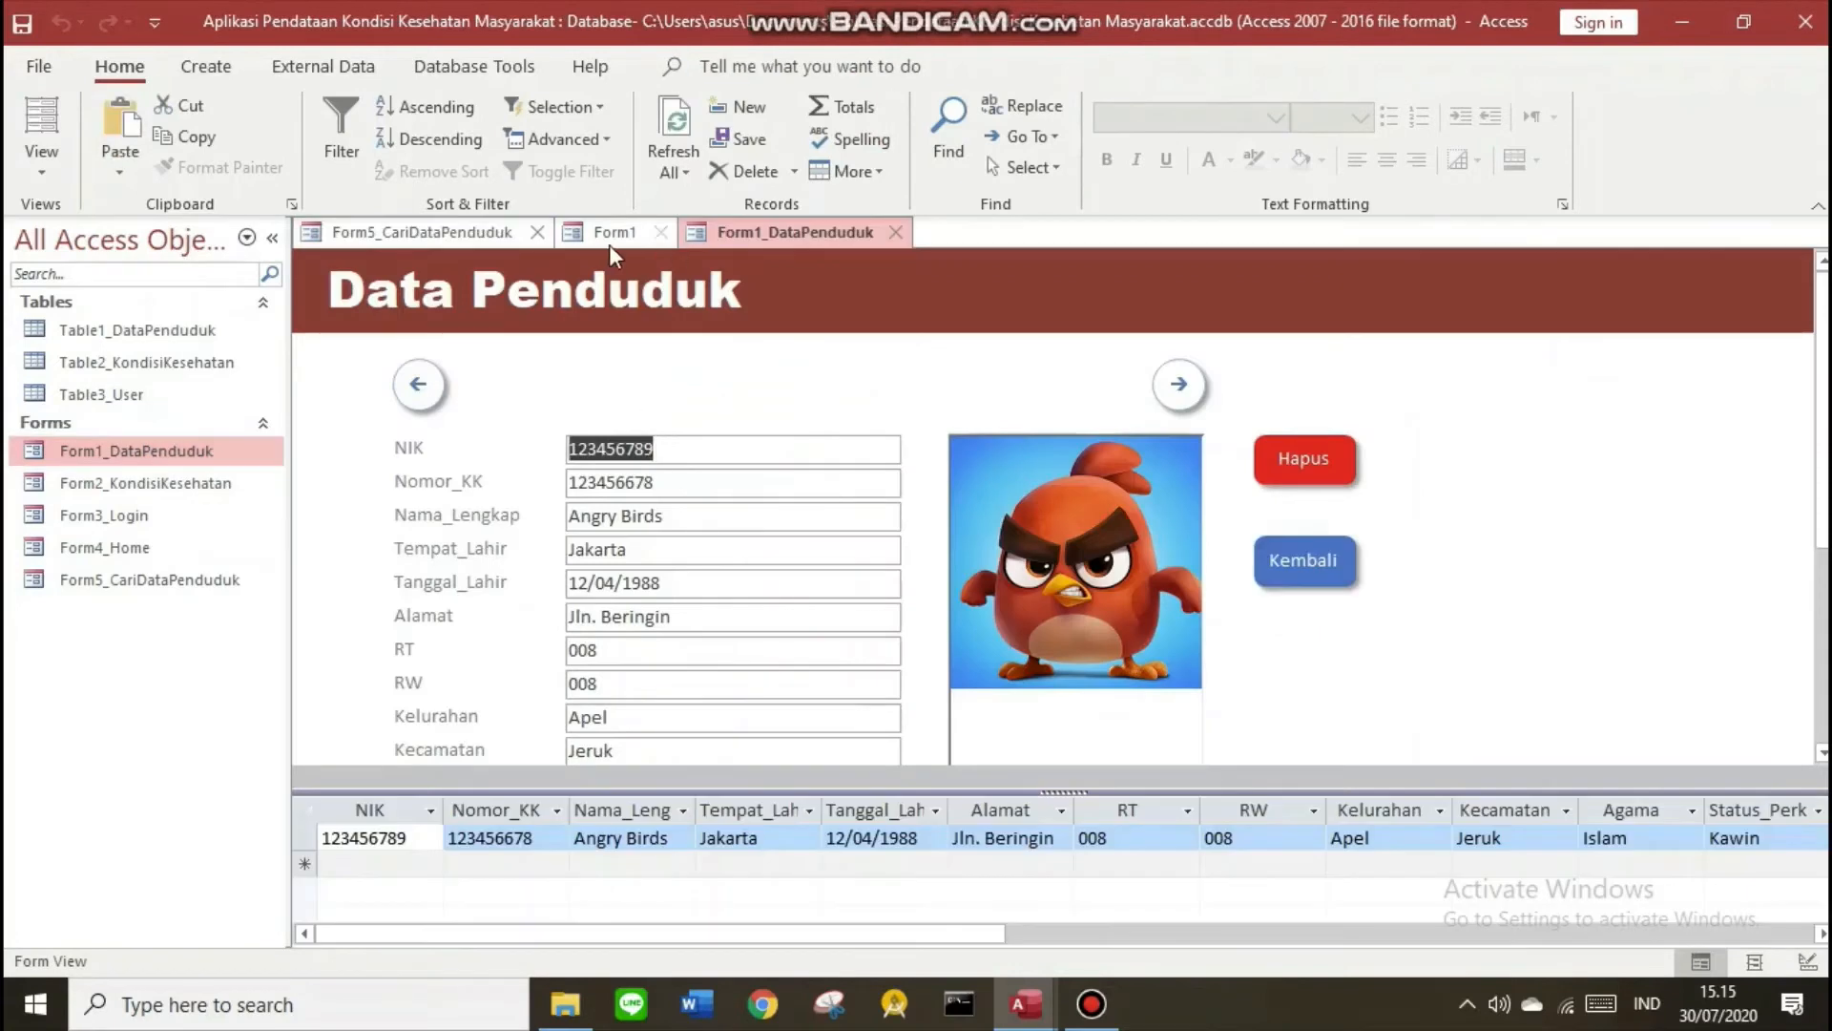
# Search NIK 123456789 in Form1, then close Form1_DataPenduduk and Form5_CariDataPenduduk
pyautogui.click(609, 239)
pyautogui.hotkey('ctrl', 'v')
pyautogui.click(903, 327)
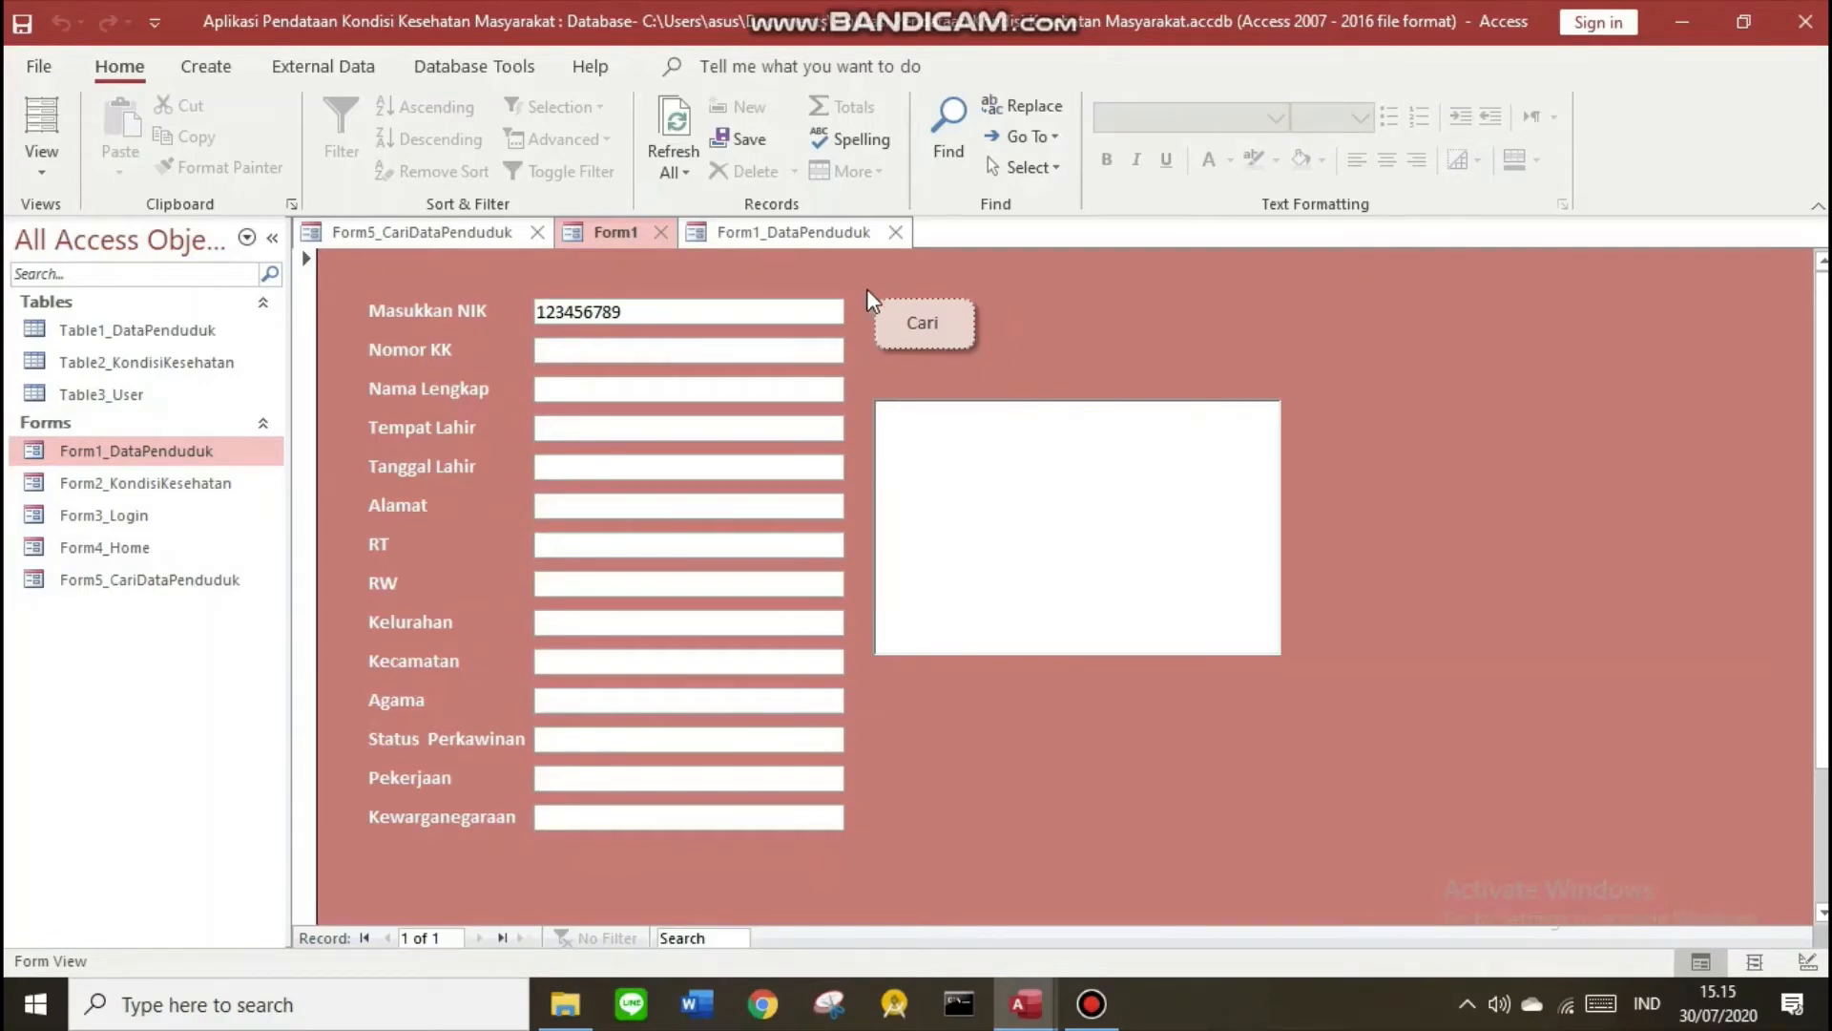
pyautogui.click(906, 334)
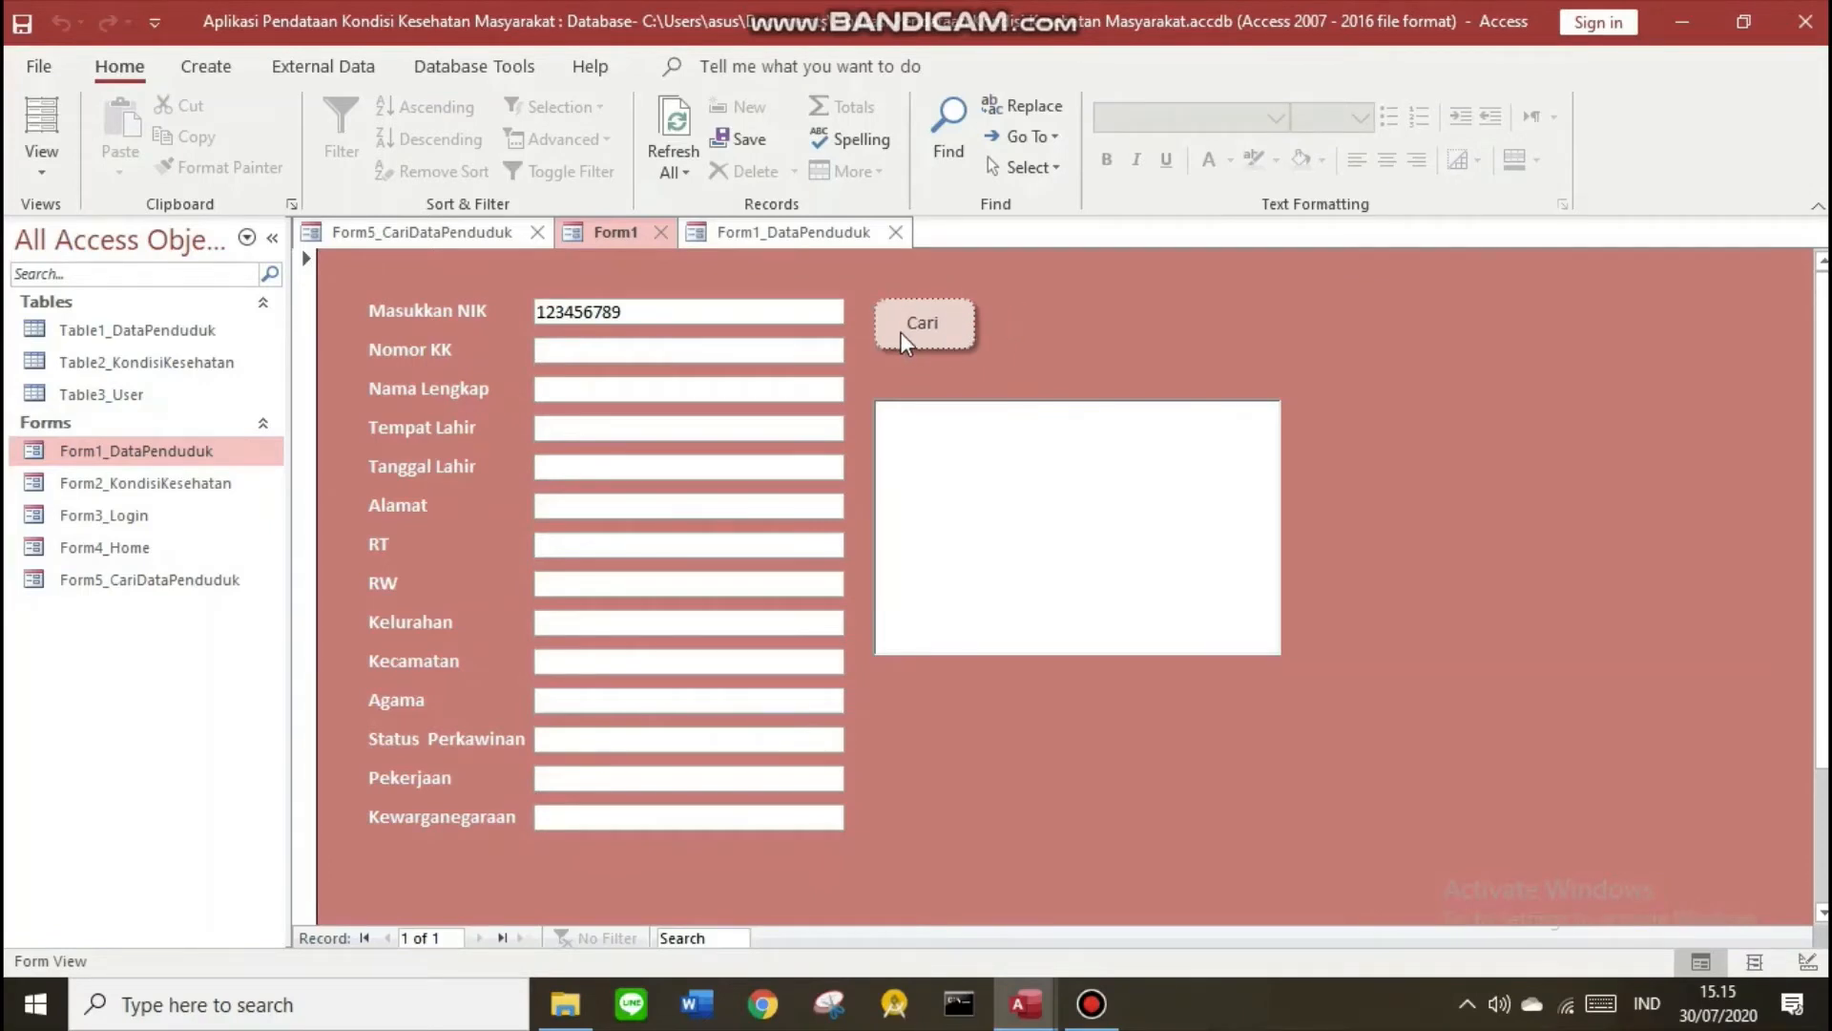
pyautogui.click(898, 233)
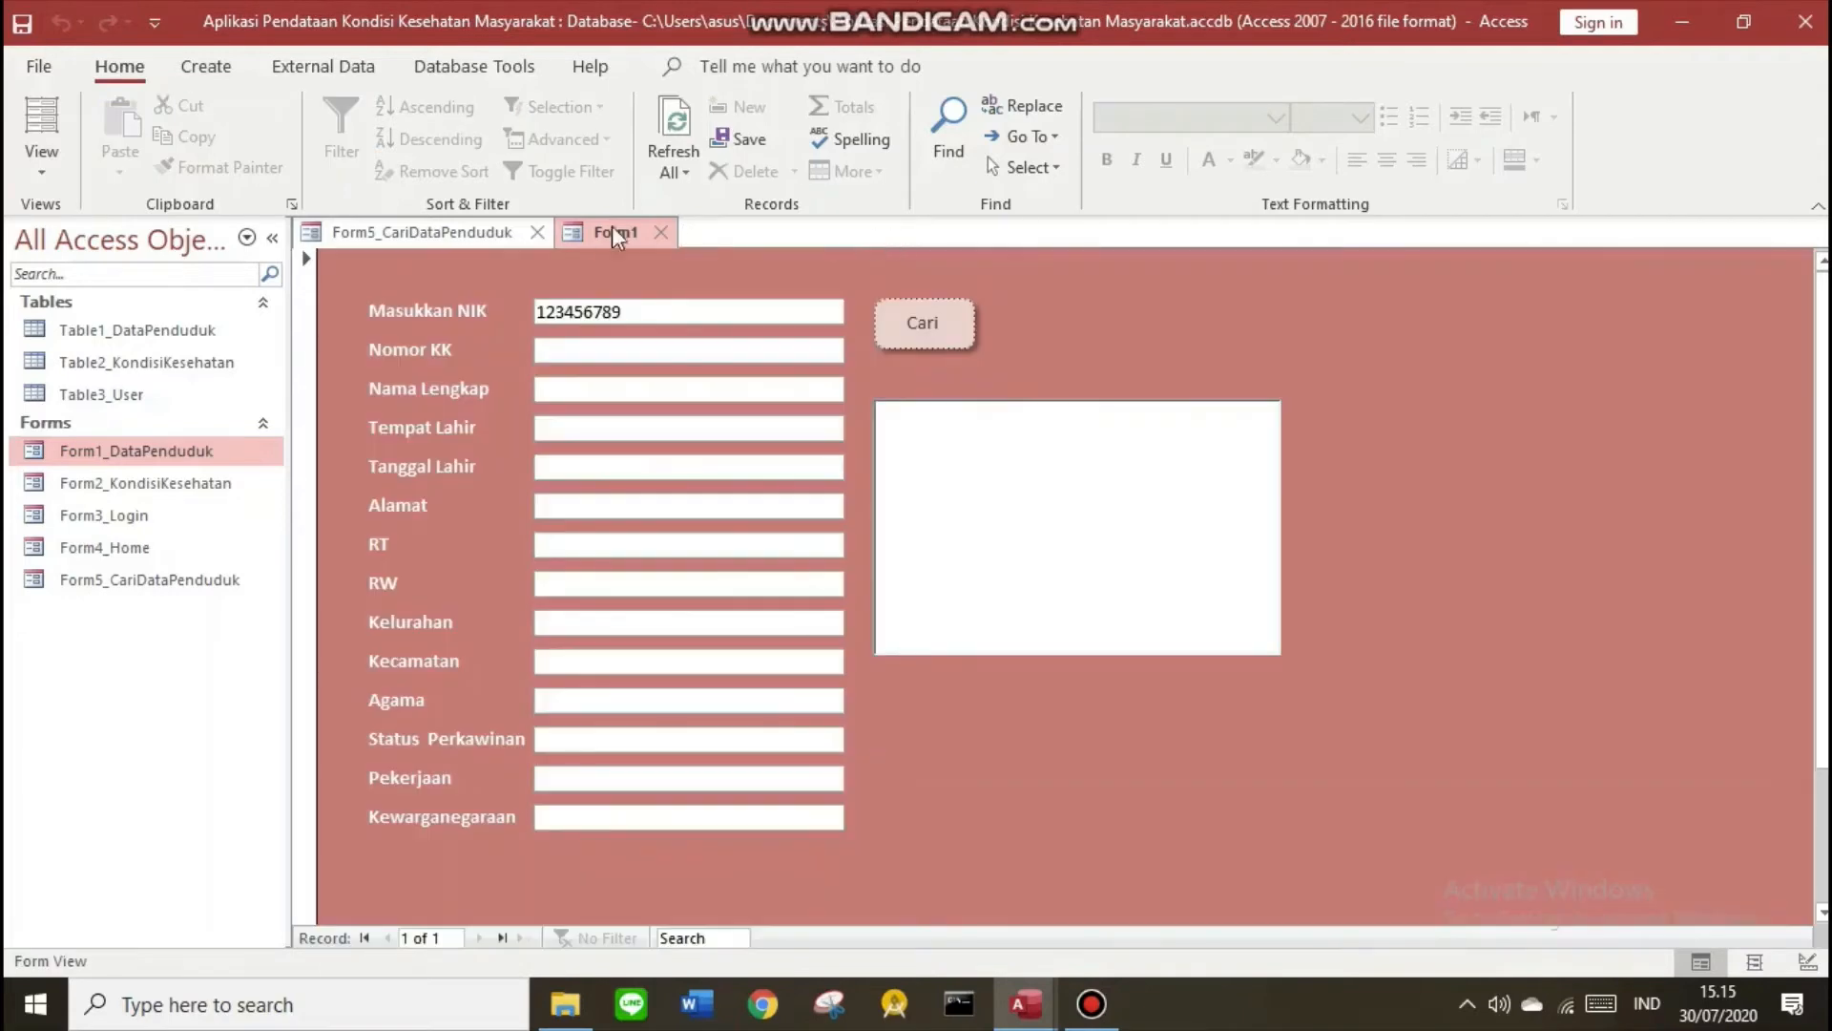
pyautogui.click(537, 233)
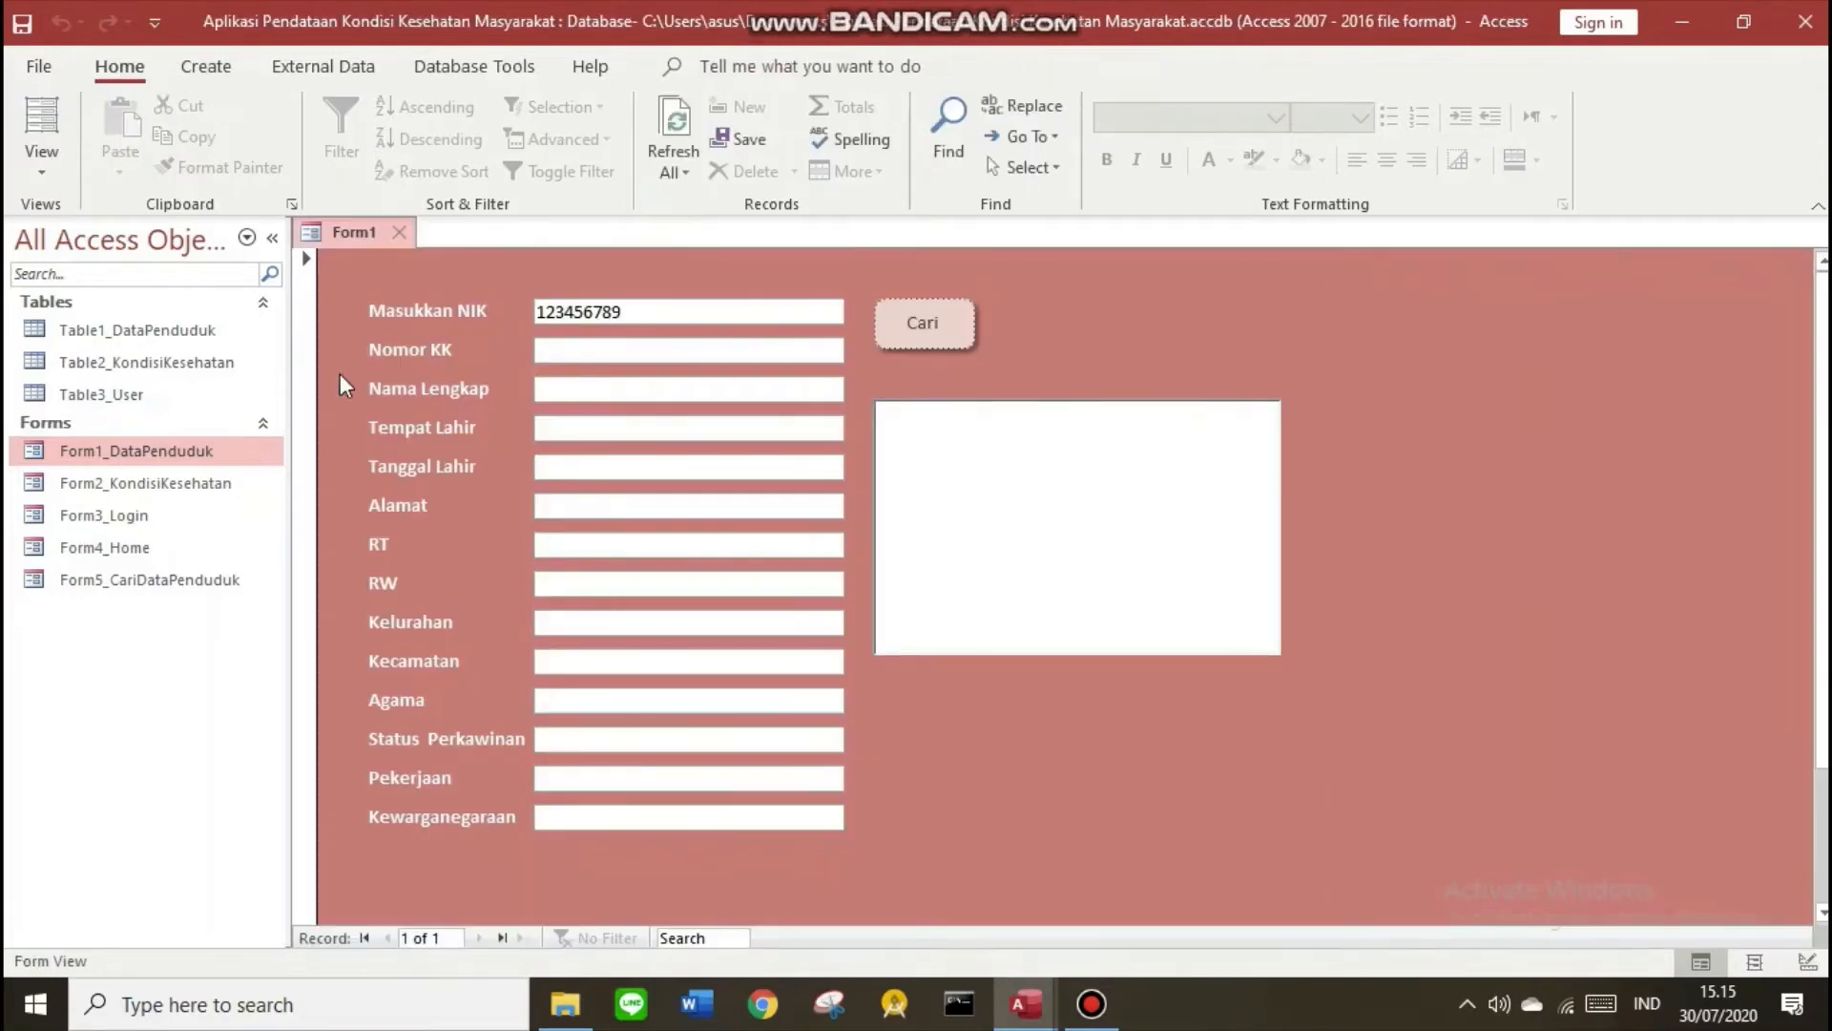
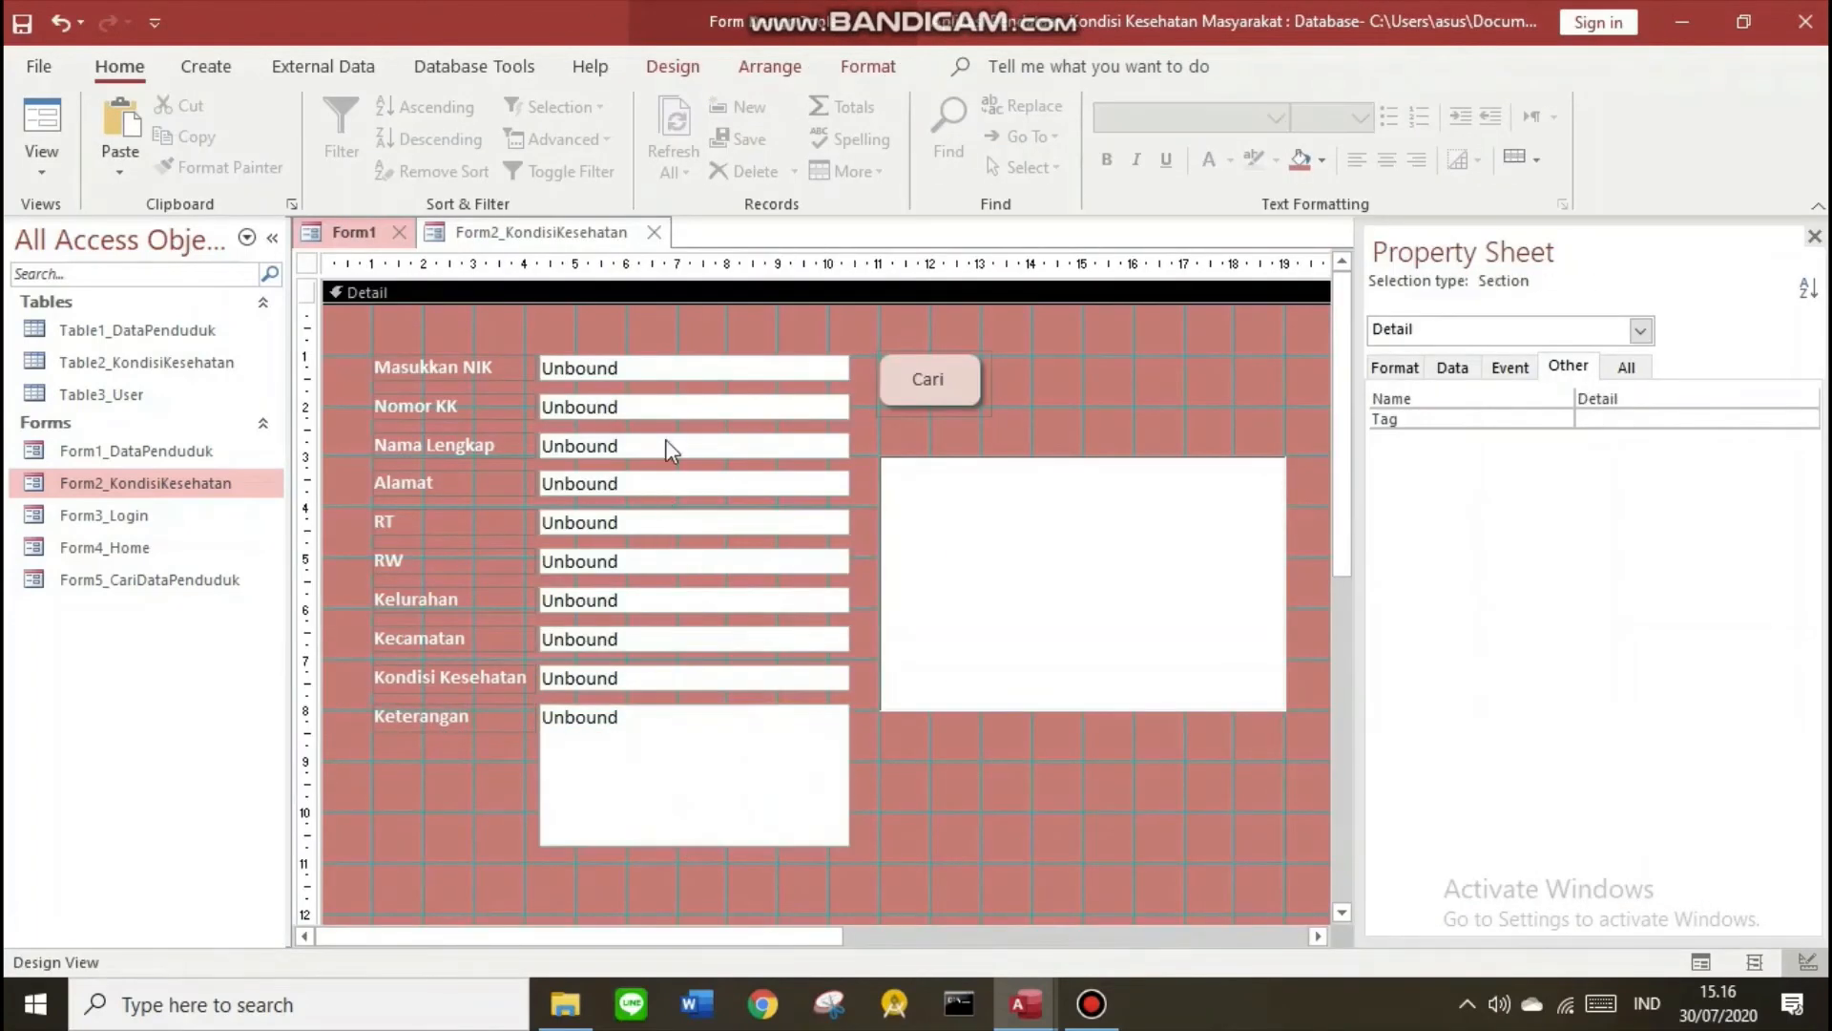
# Check the Name properties of the NIK, Nomor KK, Alamat, RT and Kelurahan boxes
pyautogui.click(665, 441)
pyautogui.click(673, 369)
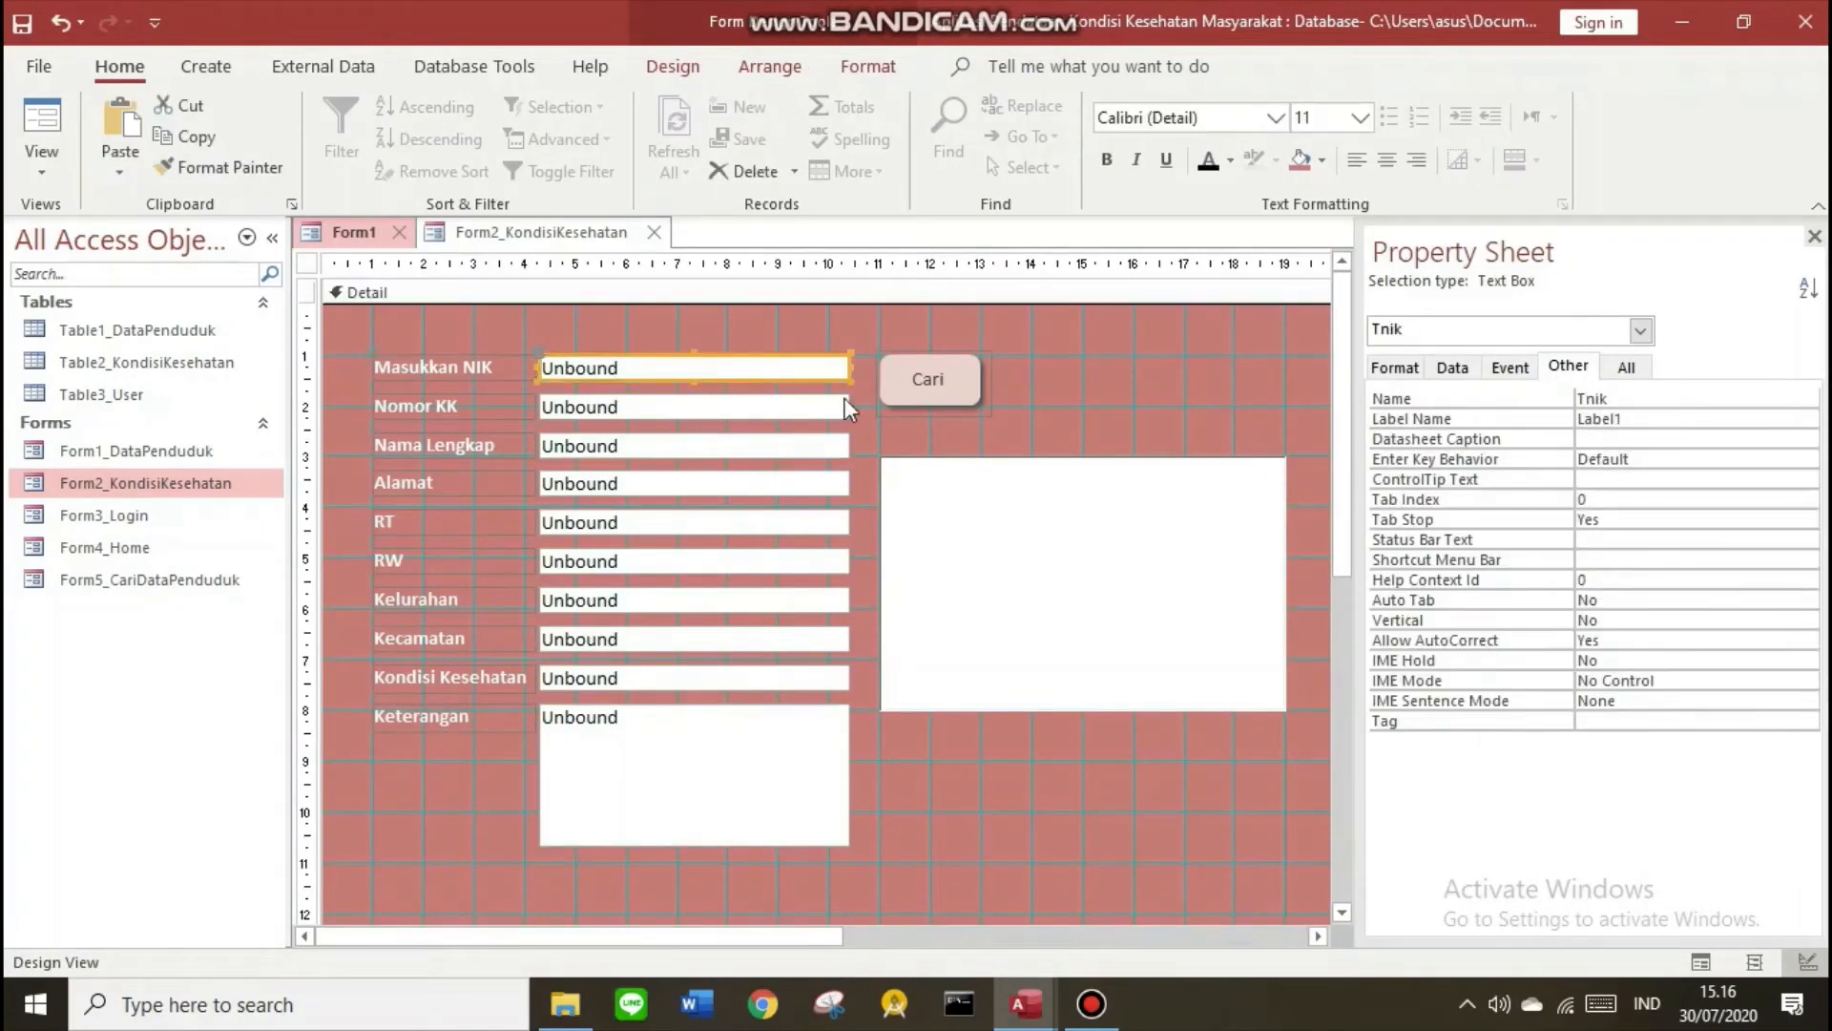
pyautogui.click(735, 409)
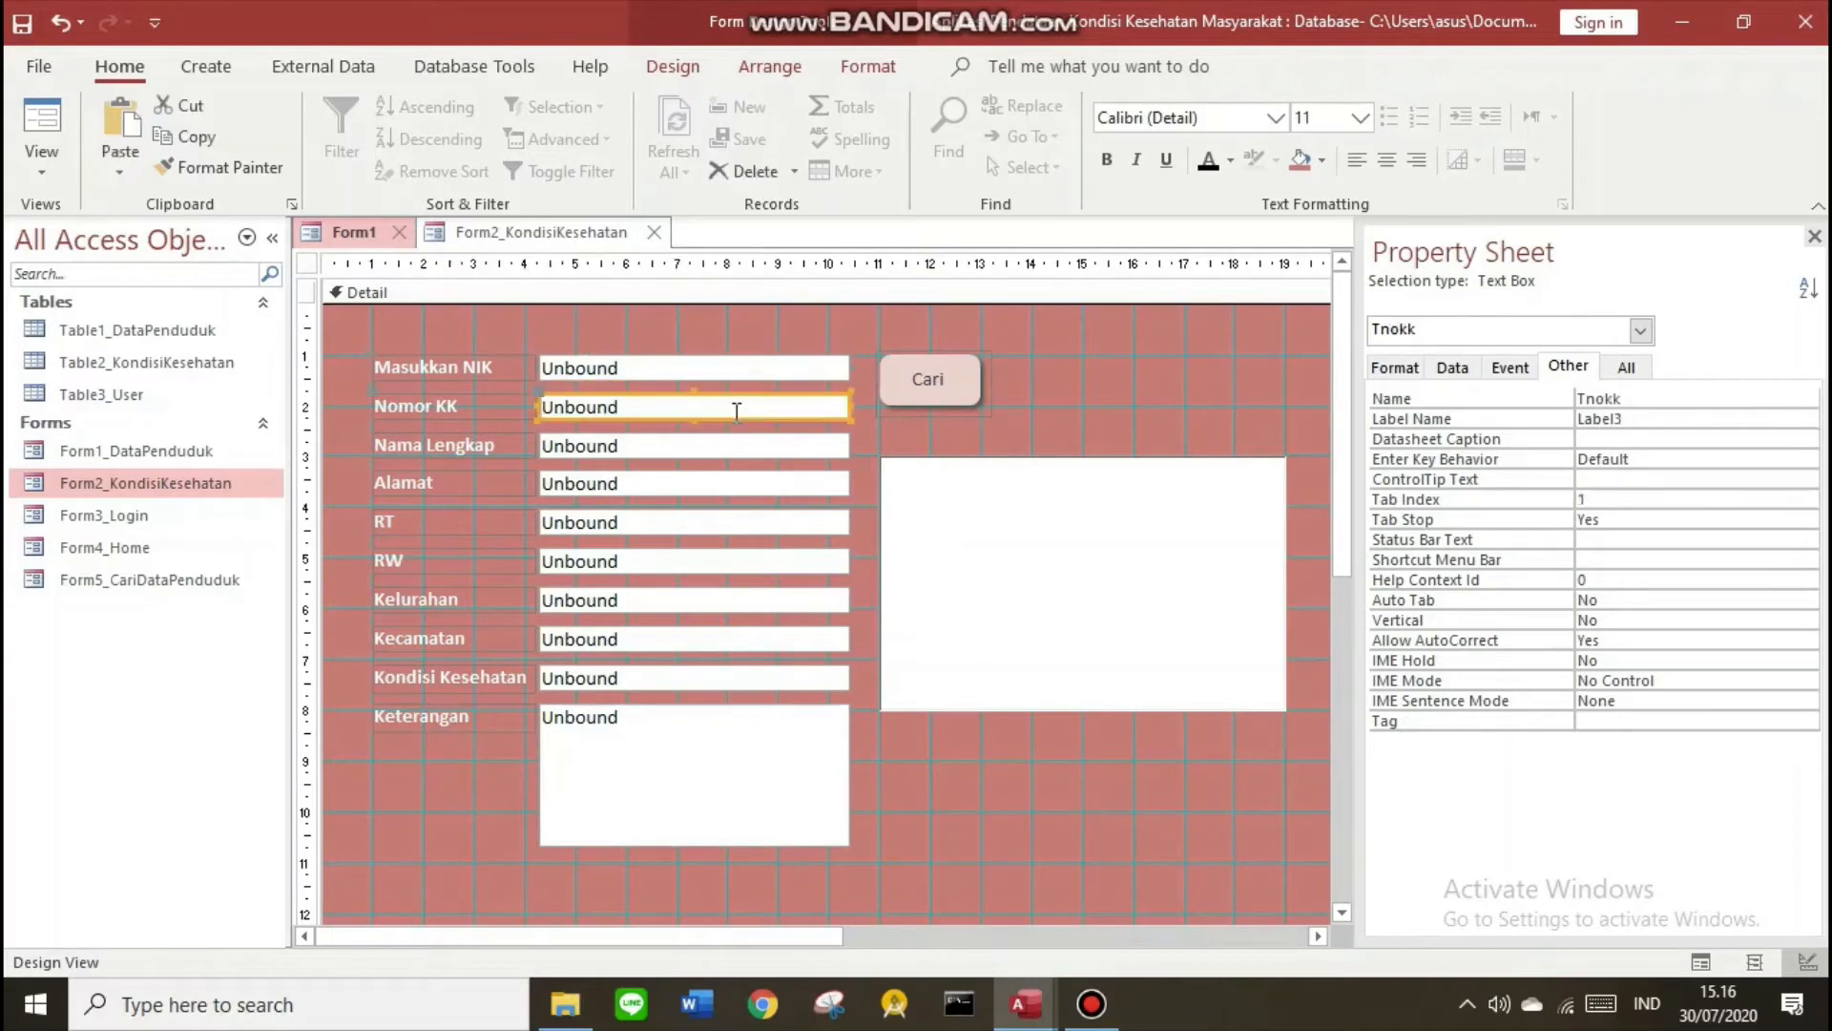
pyautogui.click(736, 445)
pyautogui.click(741, 481)
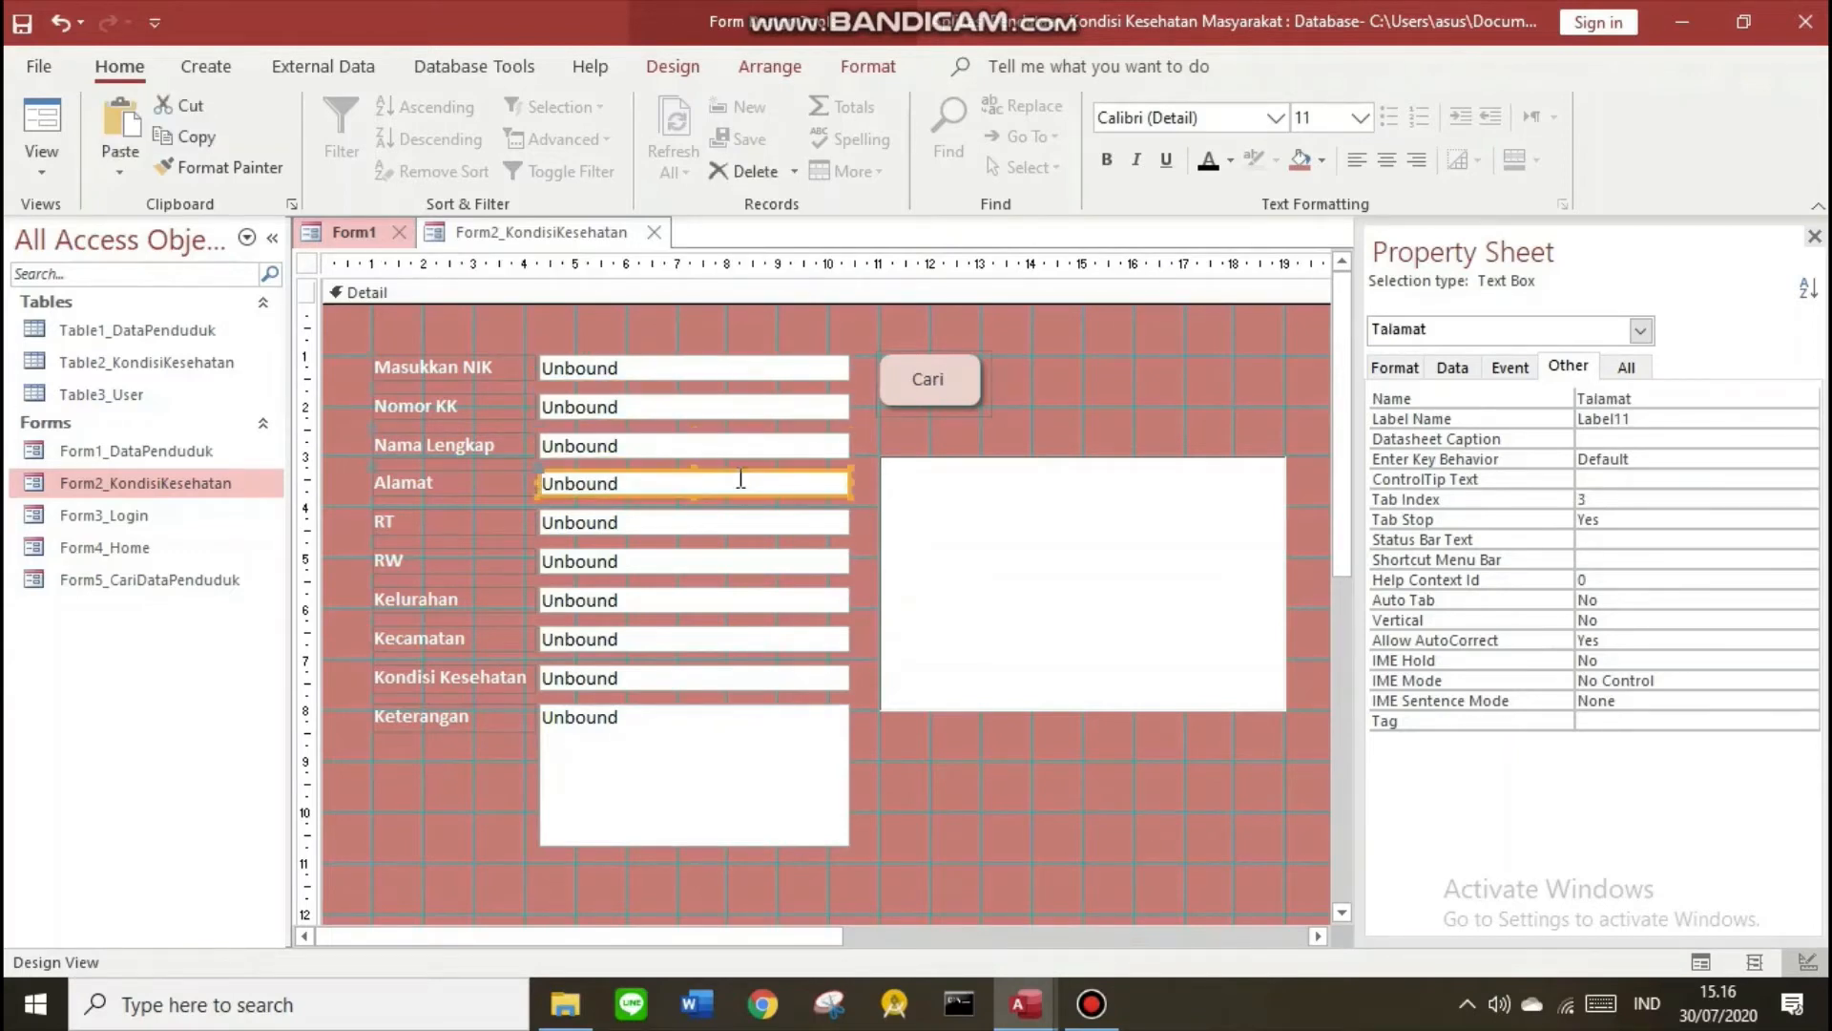
pyautogui.click(740, 522)
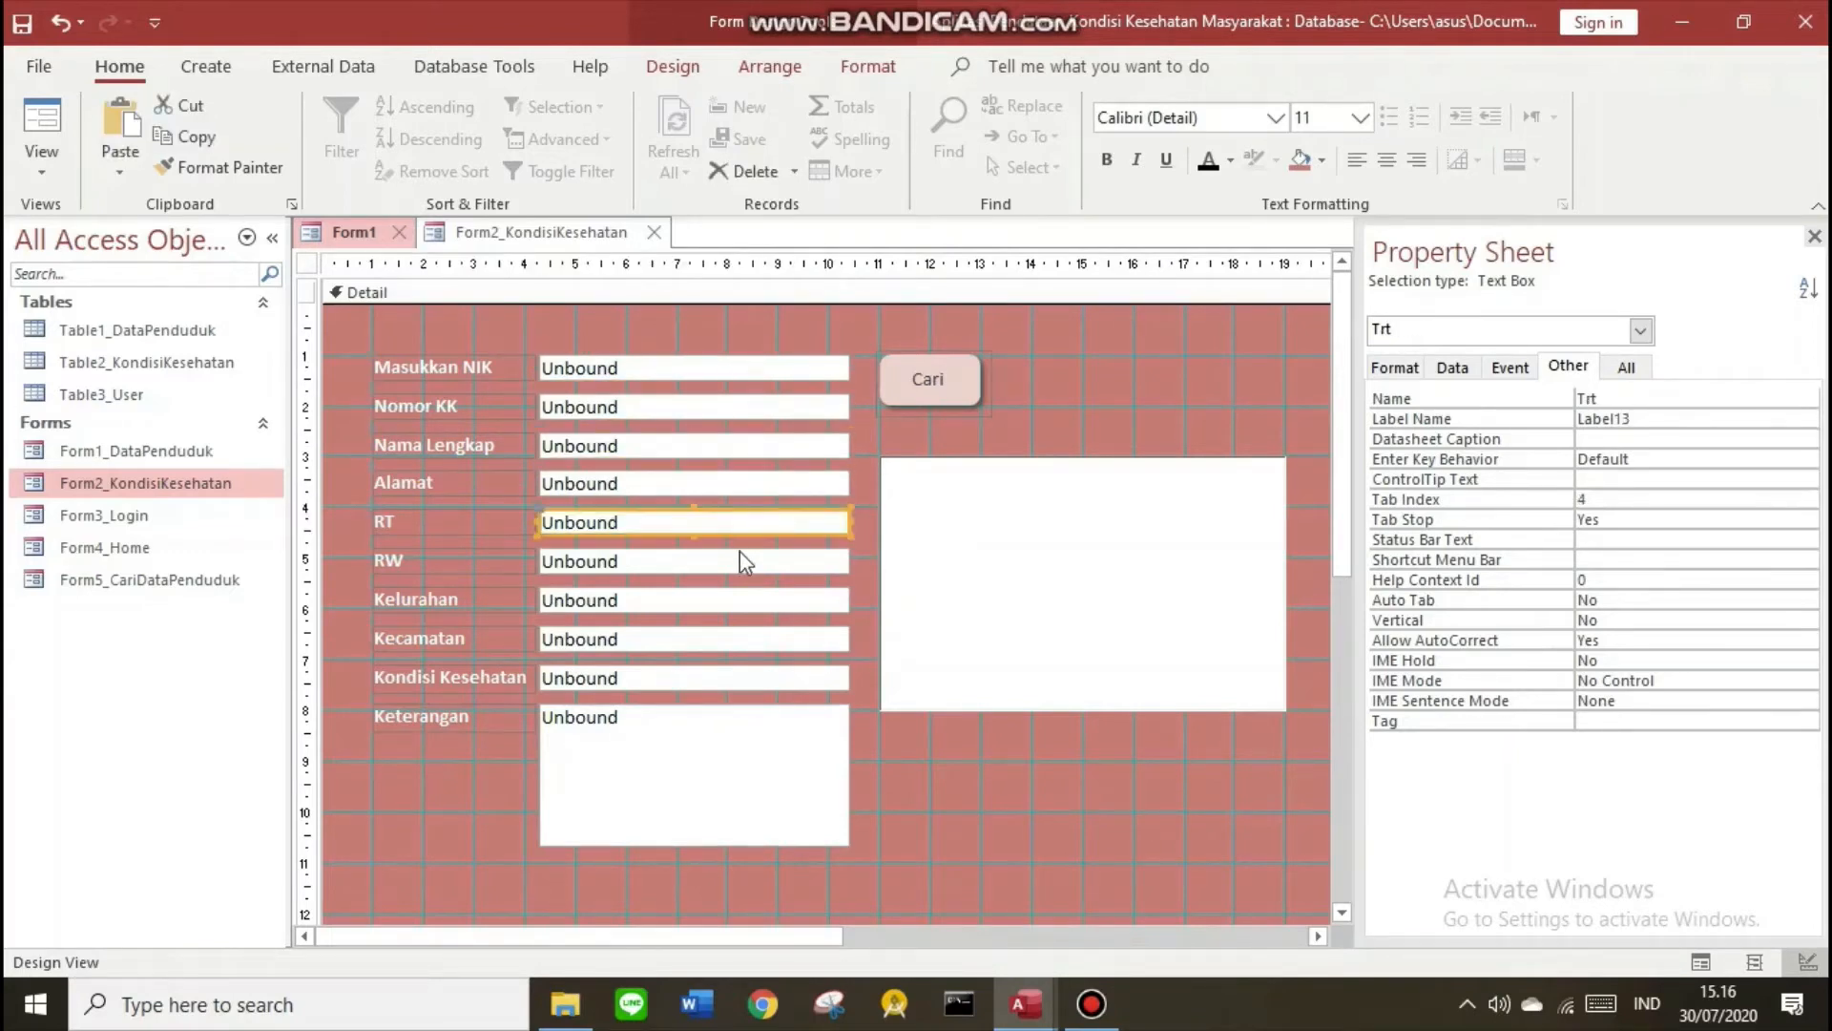
pyautogui.click(742, 559)
pyautogui.click(743, 603)
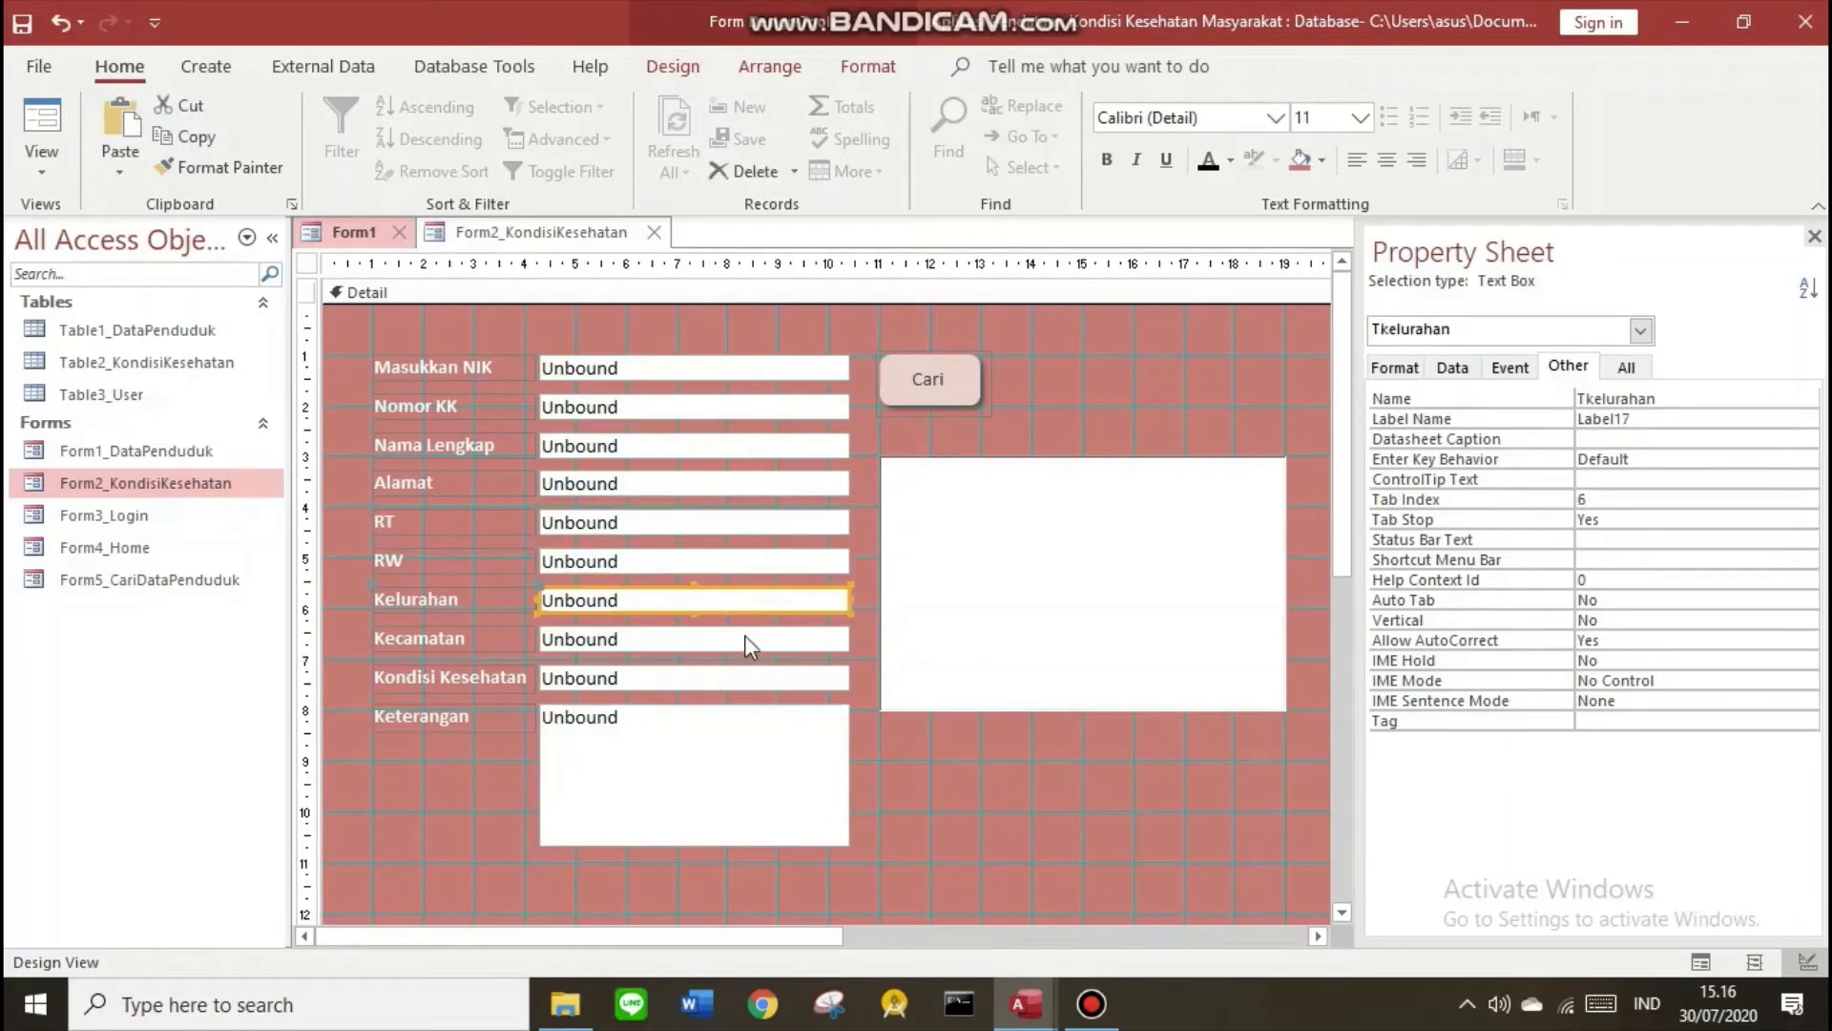
# Rename the Kondisi Kesehatan and Keterangan text boxes to Tkondisi and Tket, then select Cari
pyautogui.click(745, 639)
pyautogui.click(742, 678)
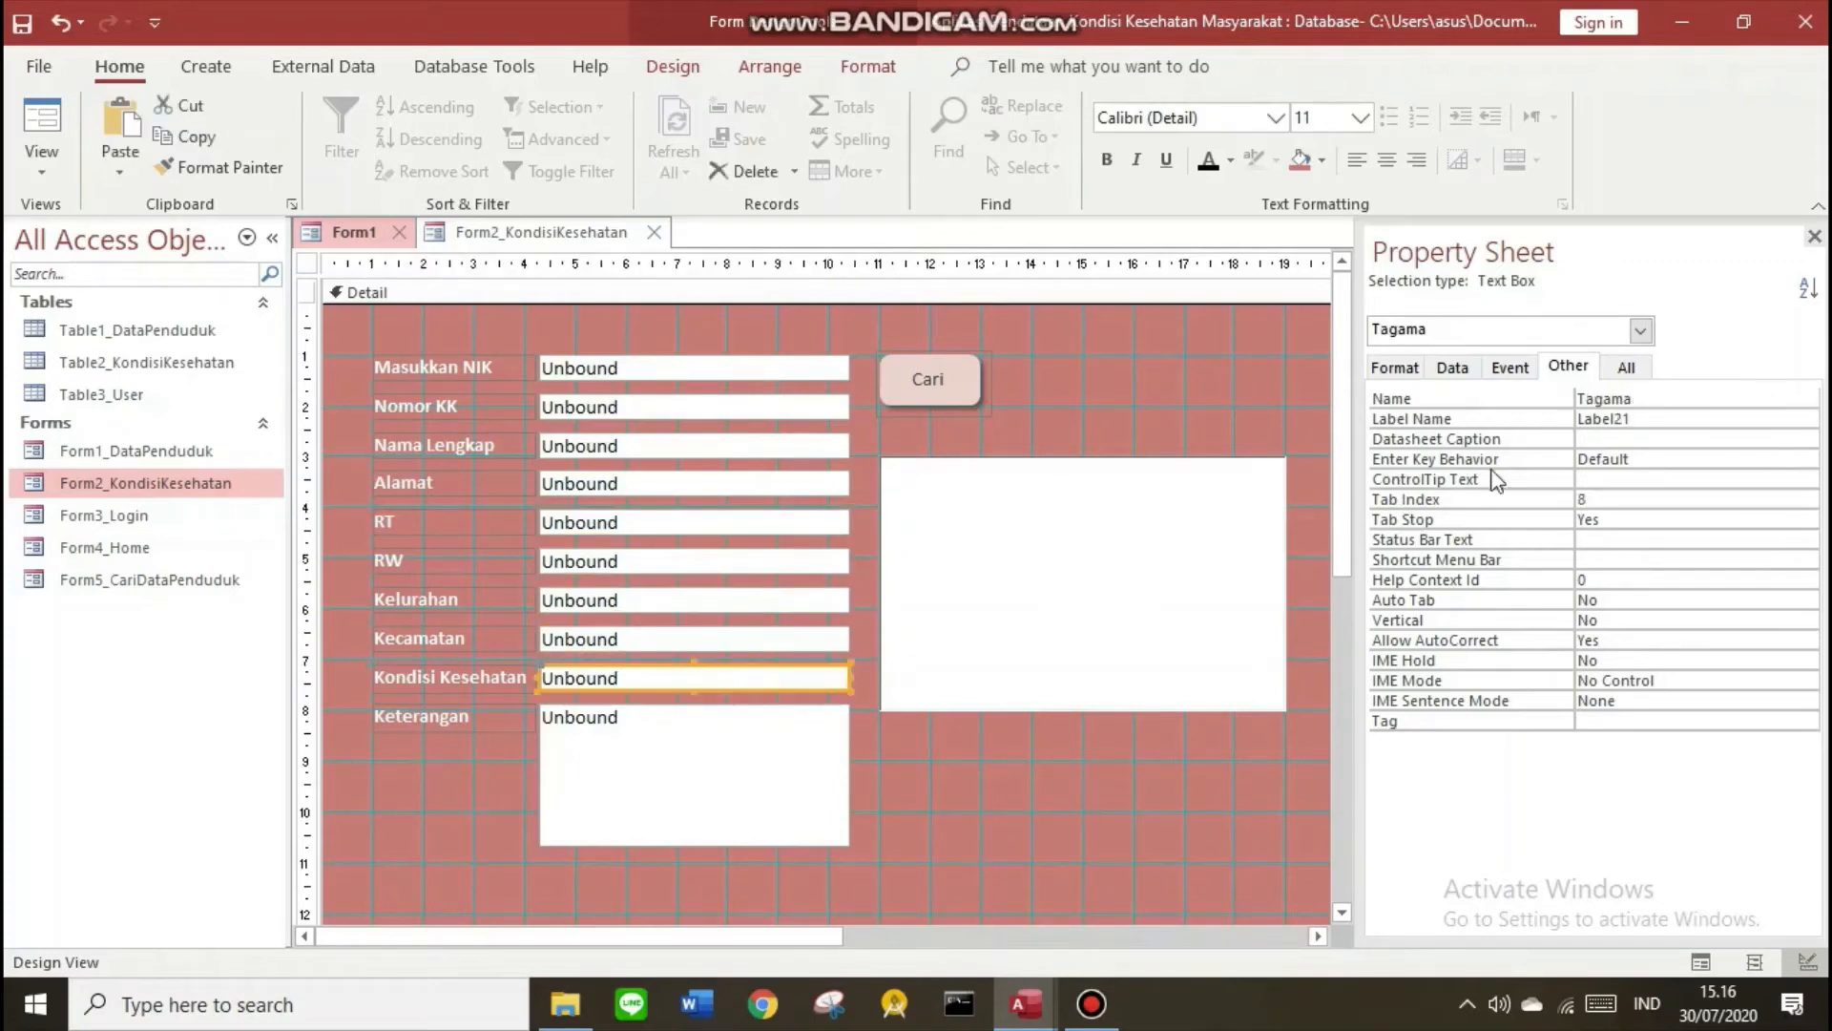
pyautogui.moveTo(1643, 399); pyautogui.dragTo(1587, 399)
pyautogui.write('k')
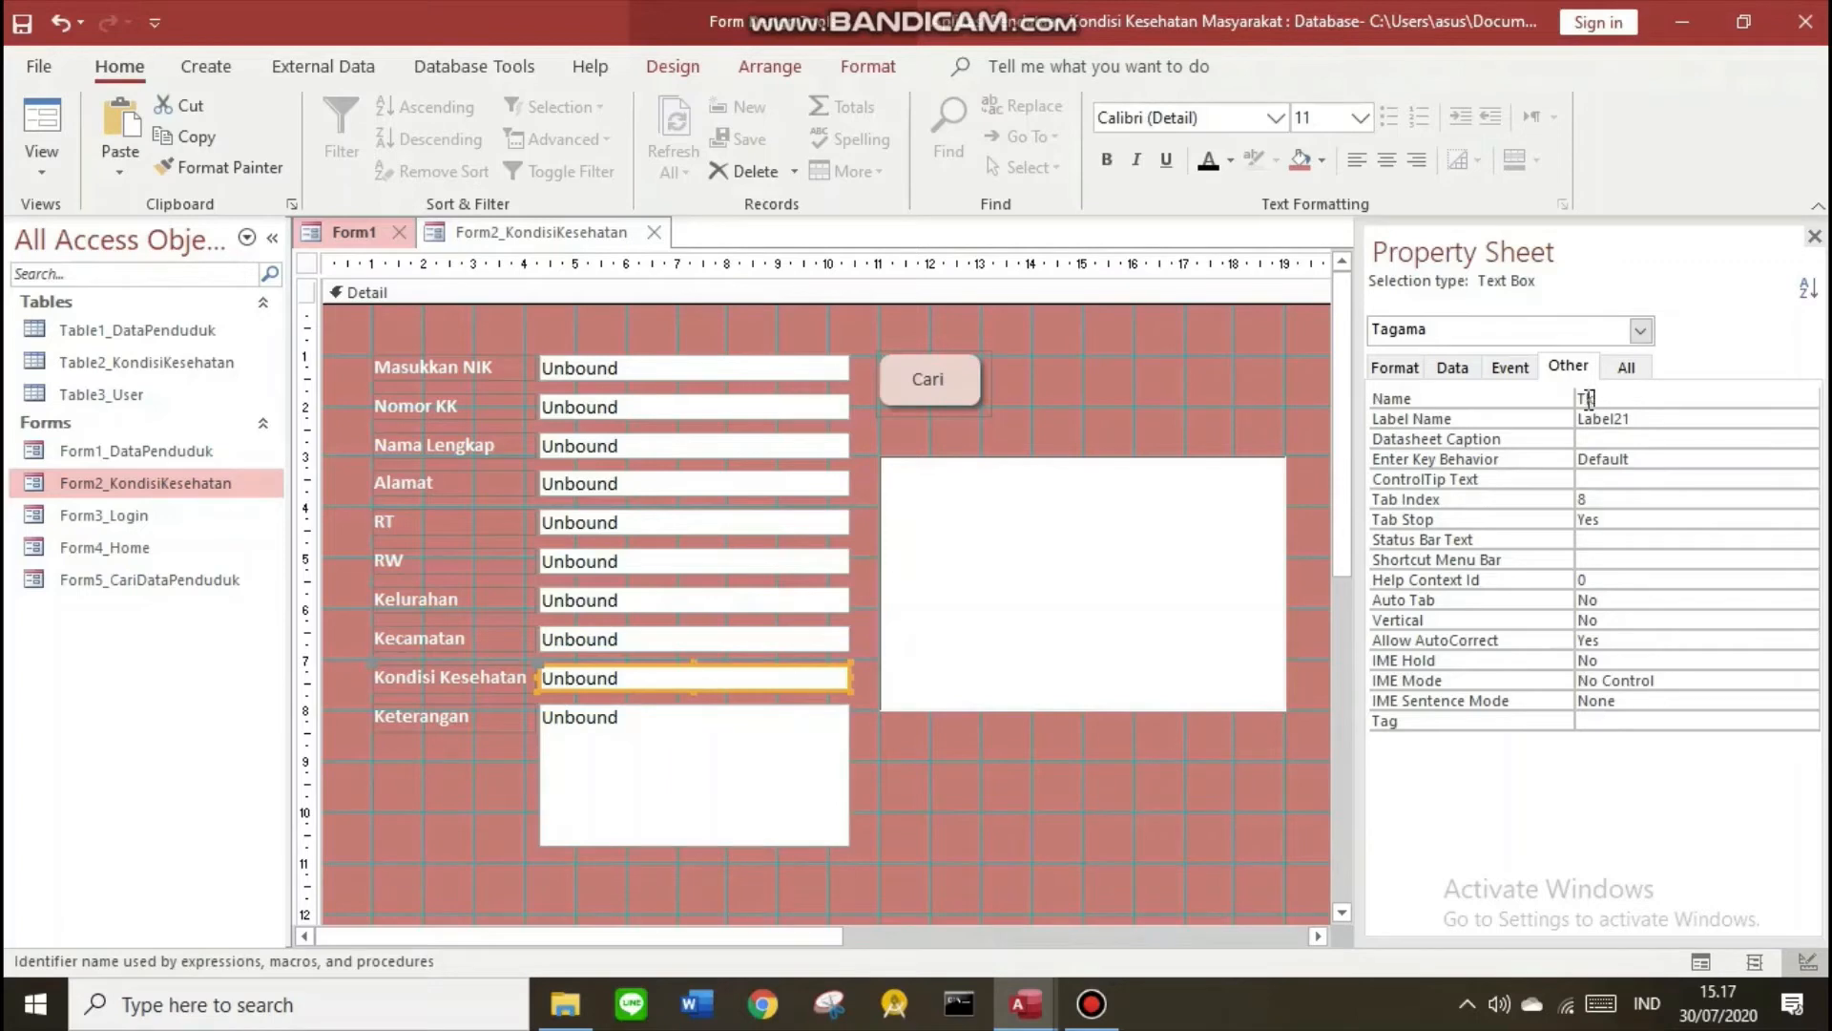
pyautogui.write('ondisi')
pyautogui.click(687, 758)
pyautogui.moveTo(1717, 399); pyautogui.dragTo(1603, 399)
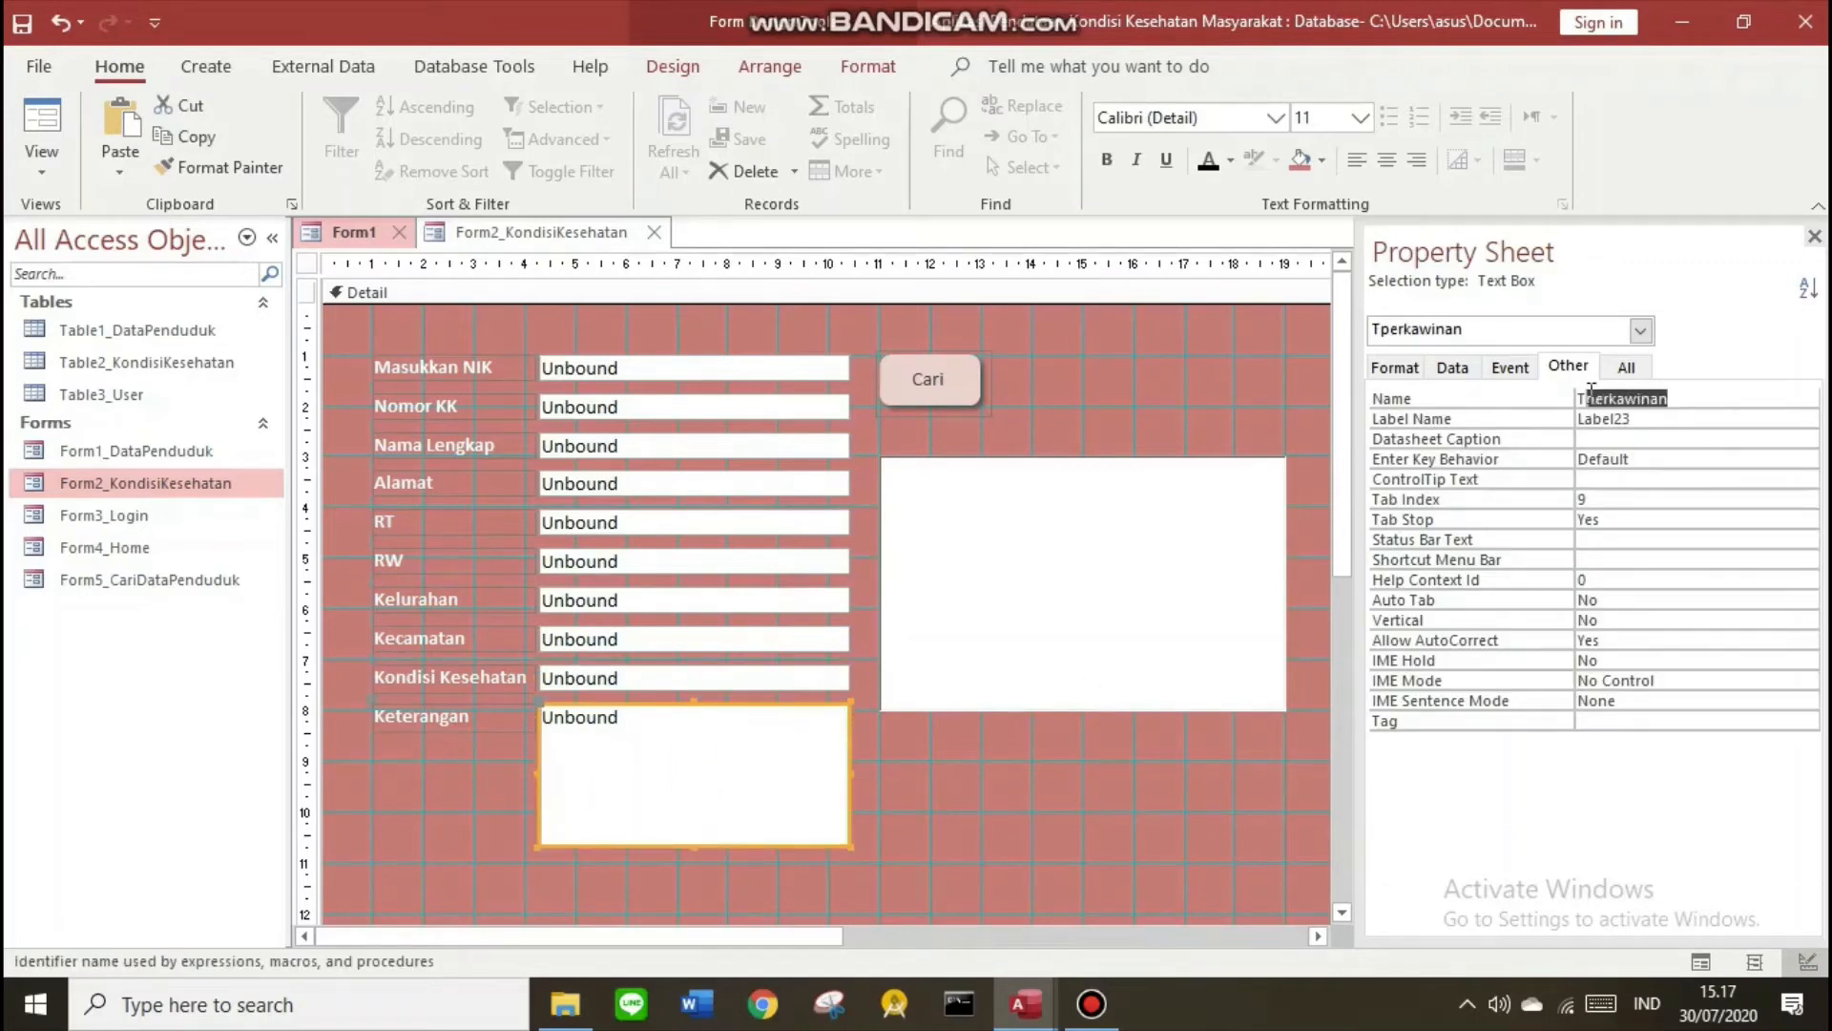
pyautogui.write('keterangan')
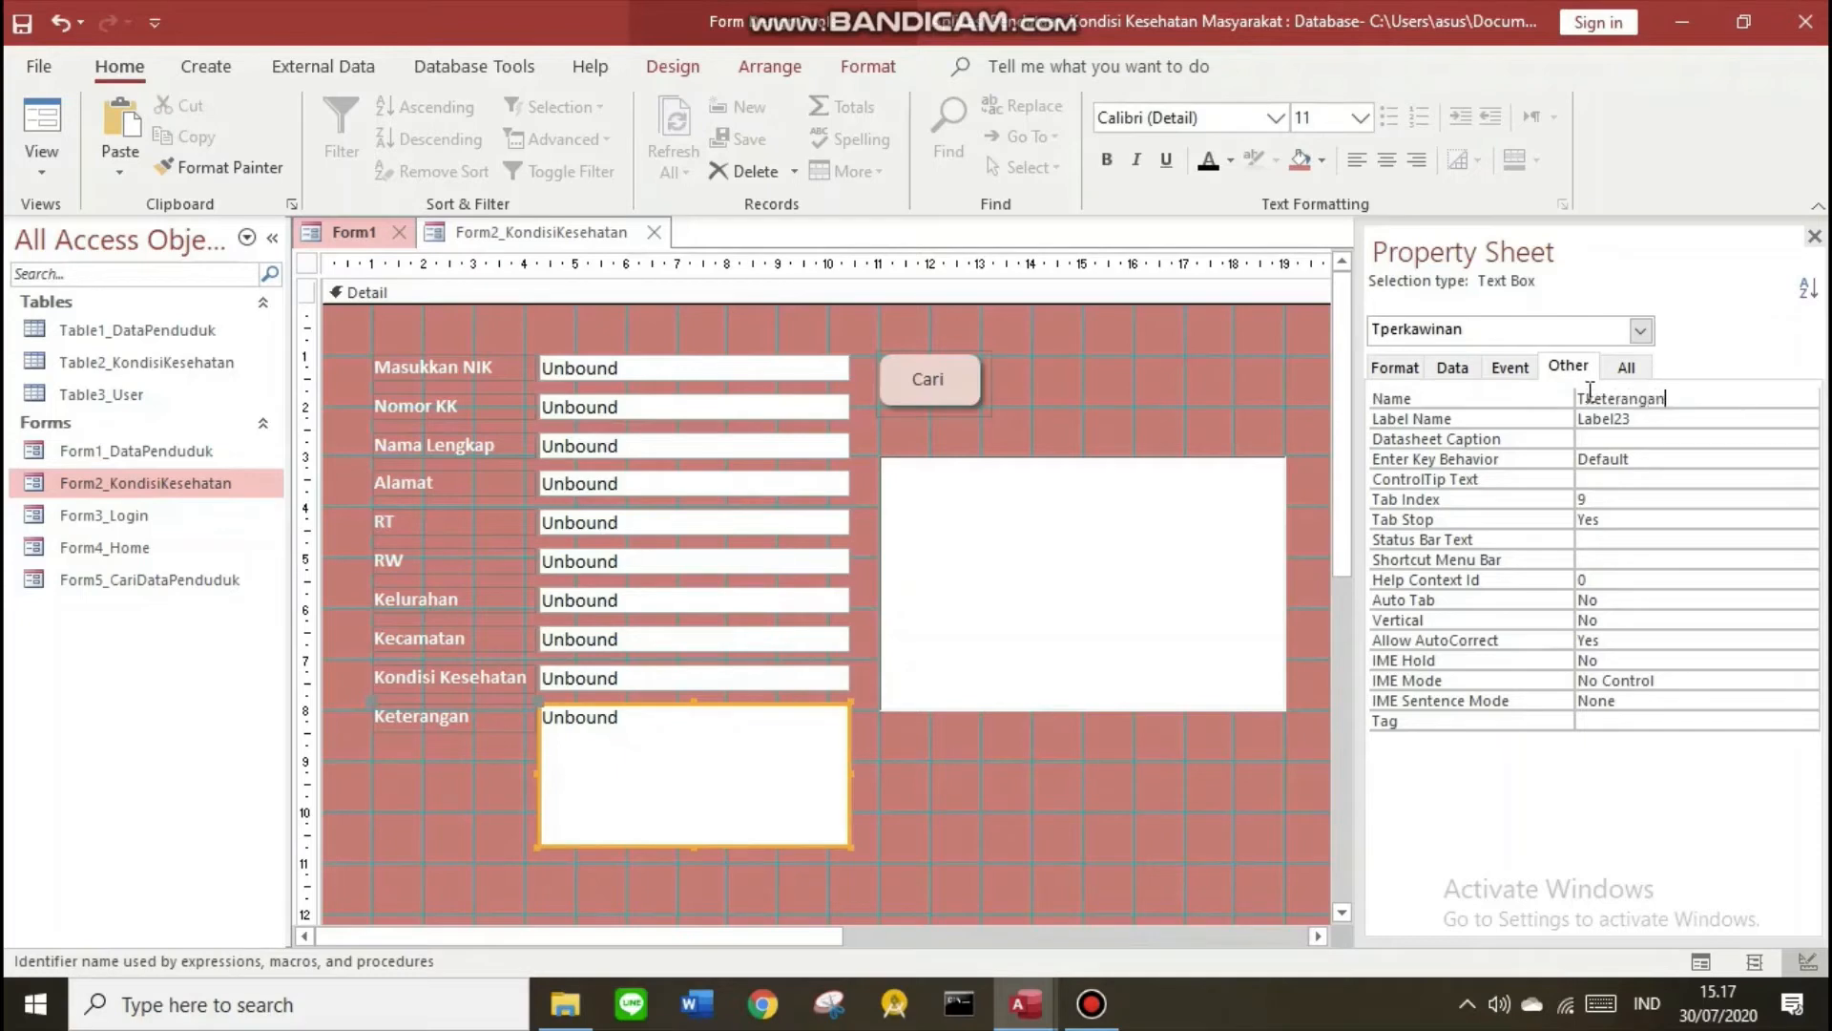
pyautogui.click(1038, 381)
pyautogui.click(947, 394)
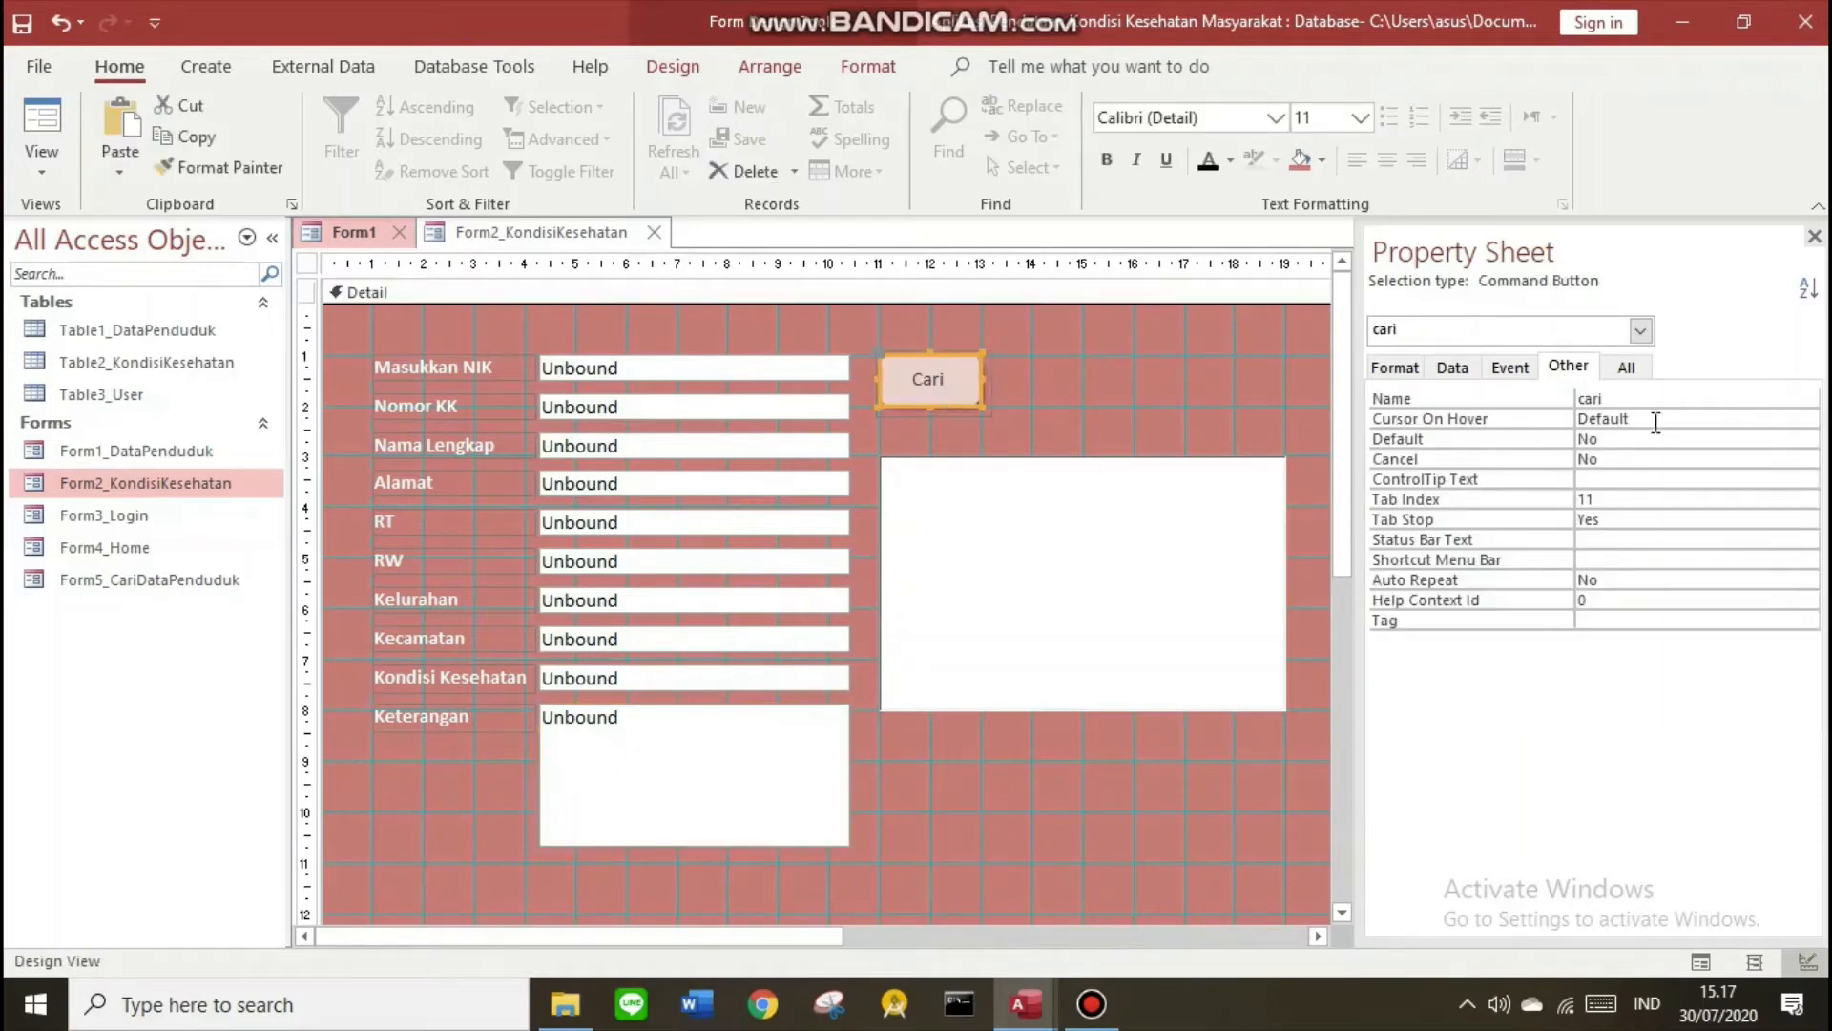
# Create a Code Builder On Click procedure for the Cari button
pyautogui.click(1236, 562)
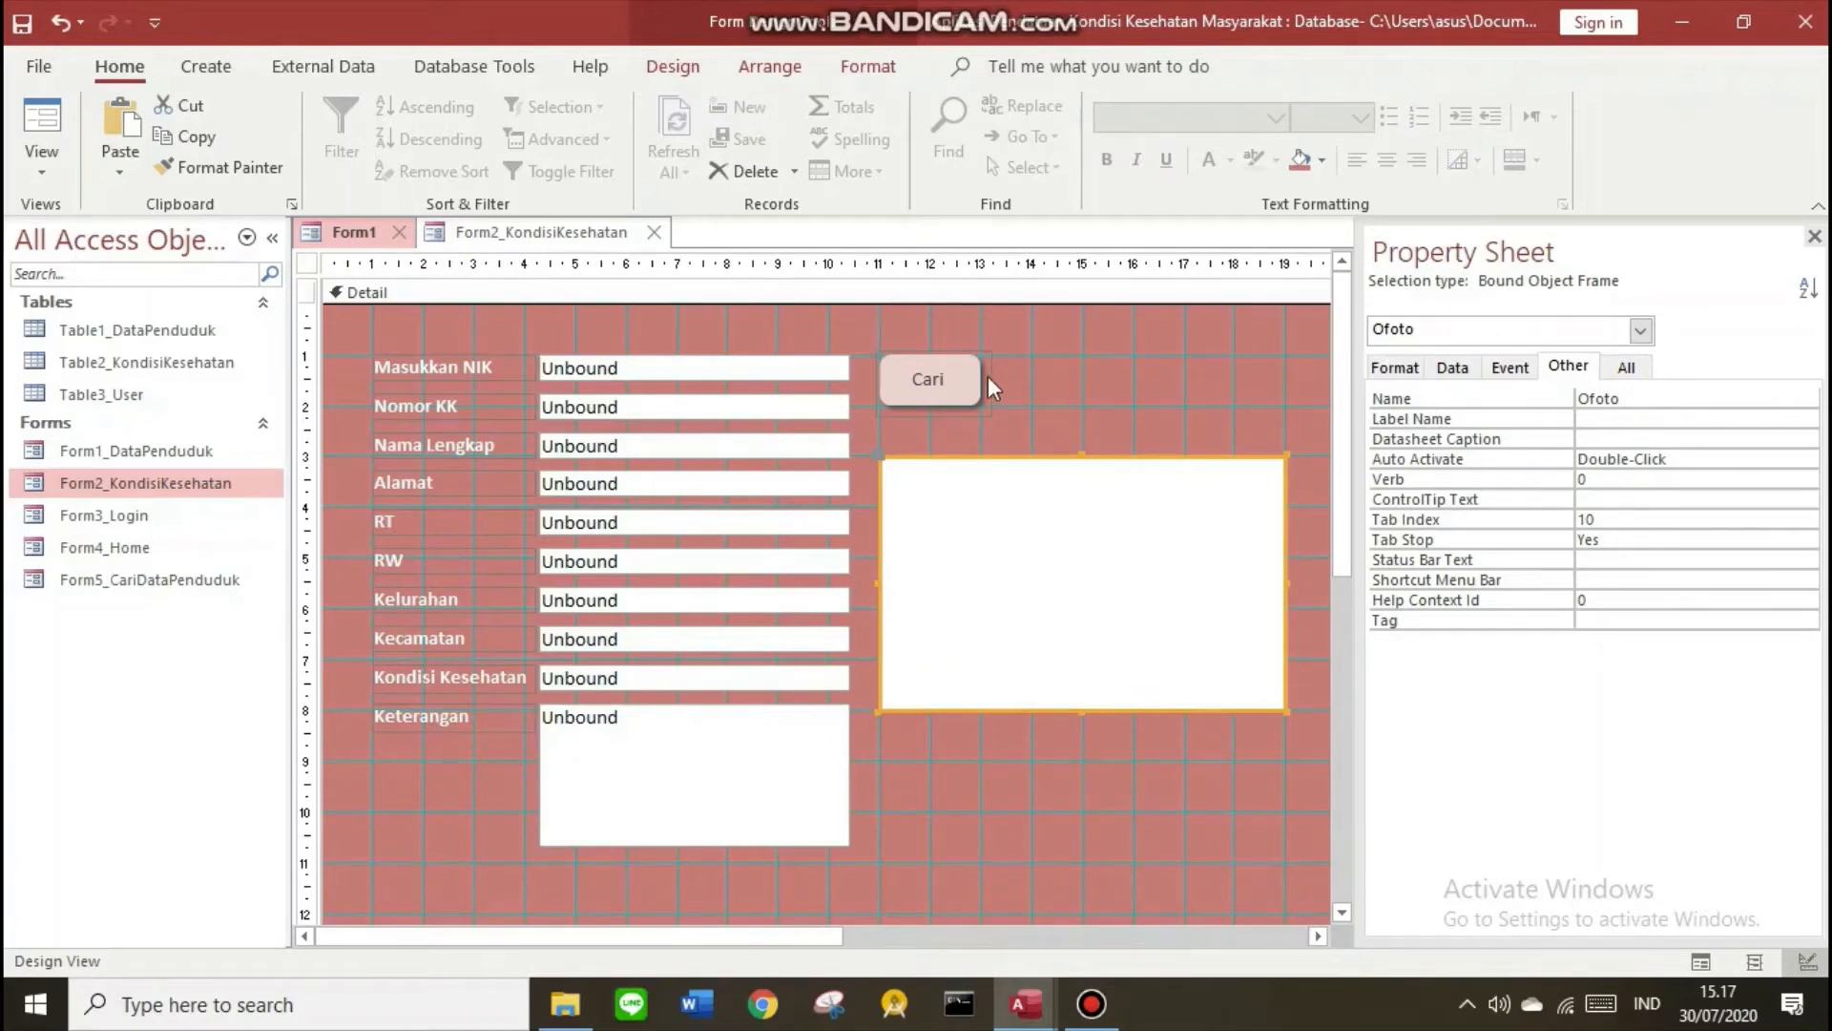
pyautogui.click(921, 389)
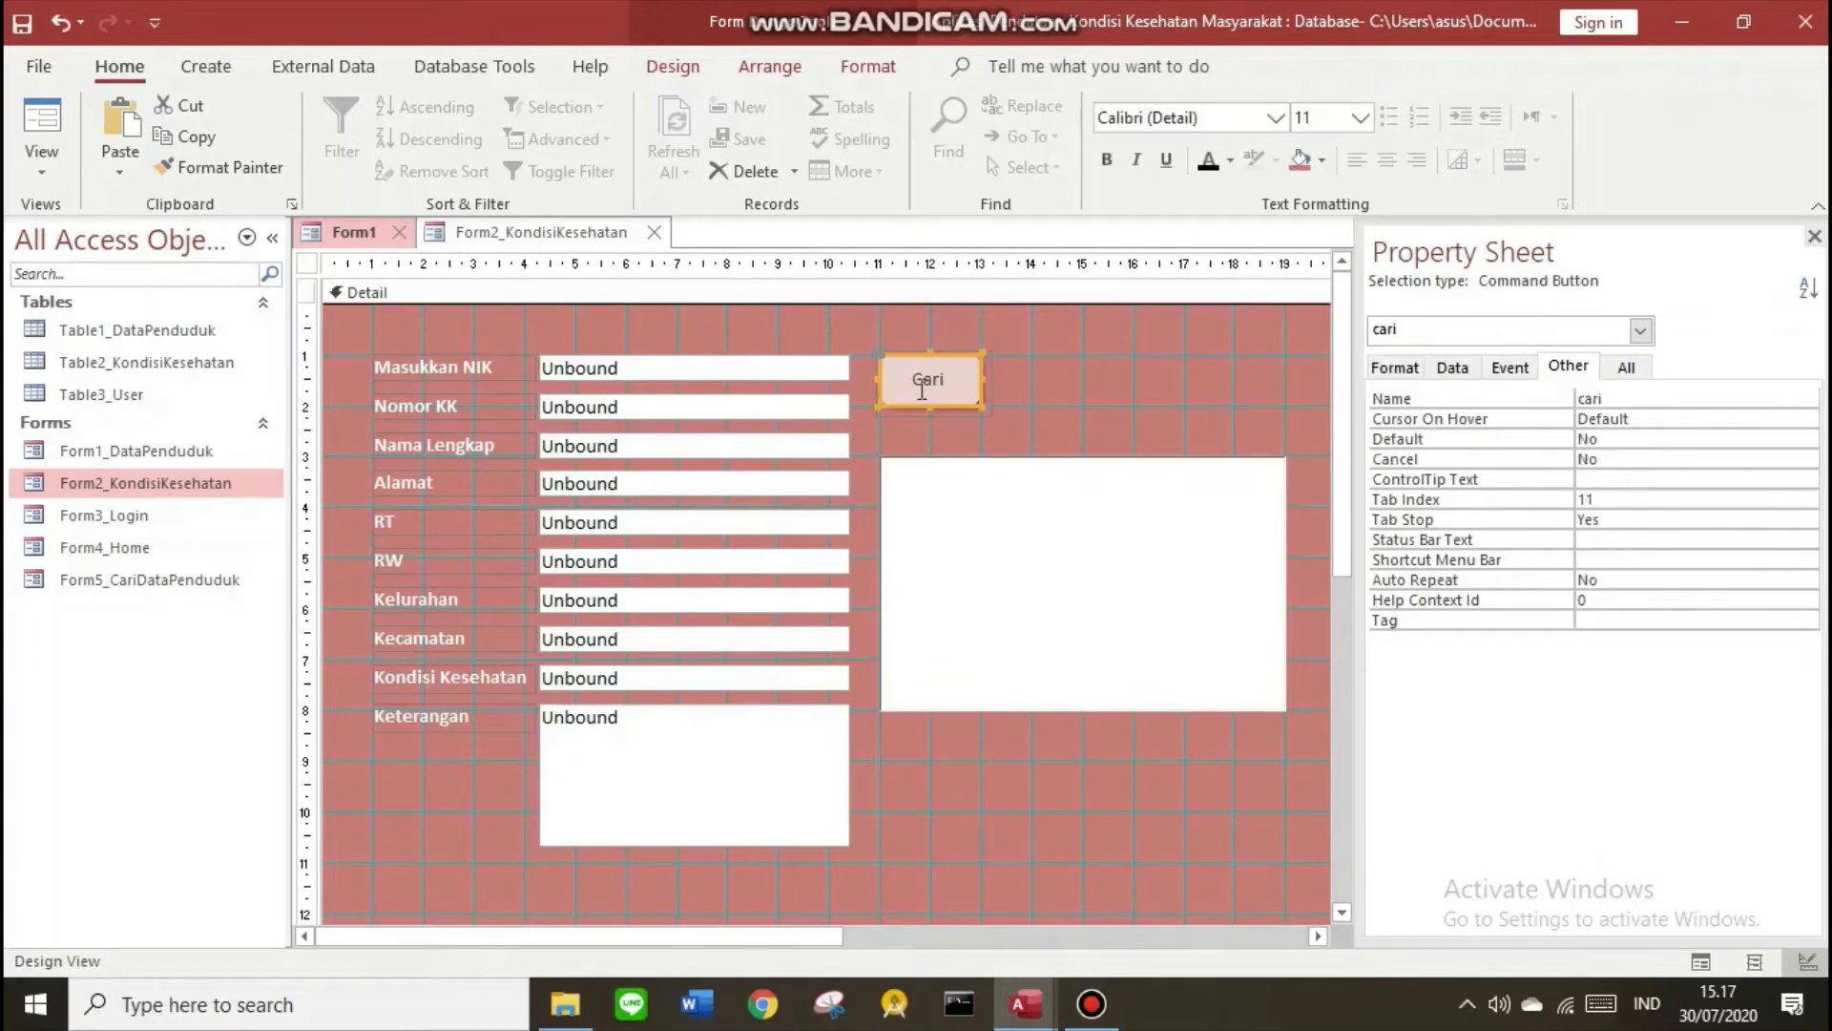
pyautogui.click(1508, 370)
pyautogui.click(1806, 400)
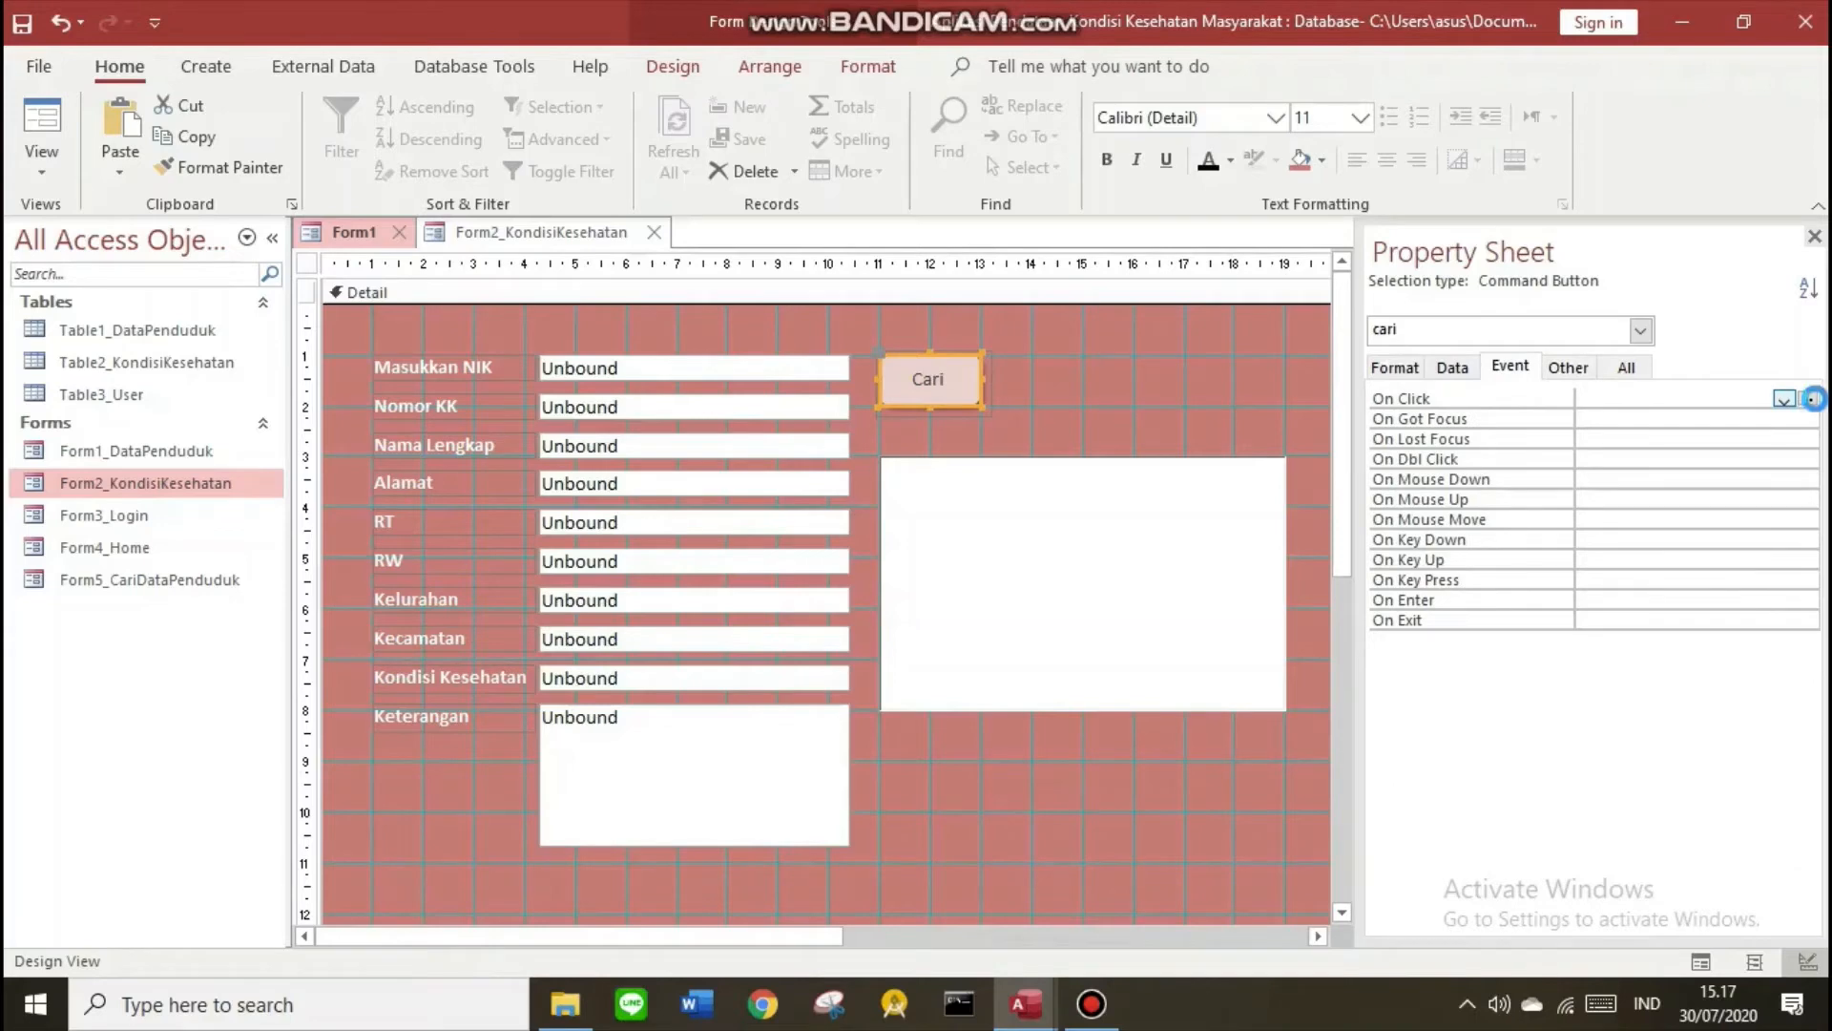
pyautogui.click(799, 303)
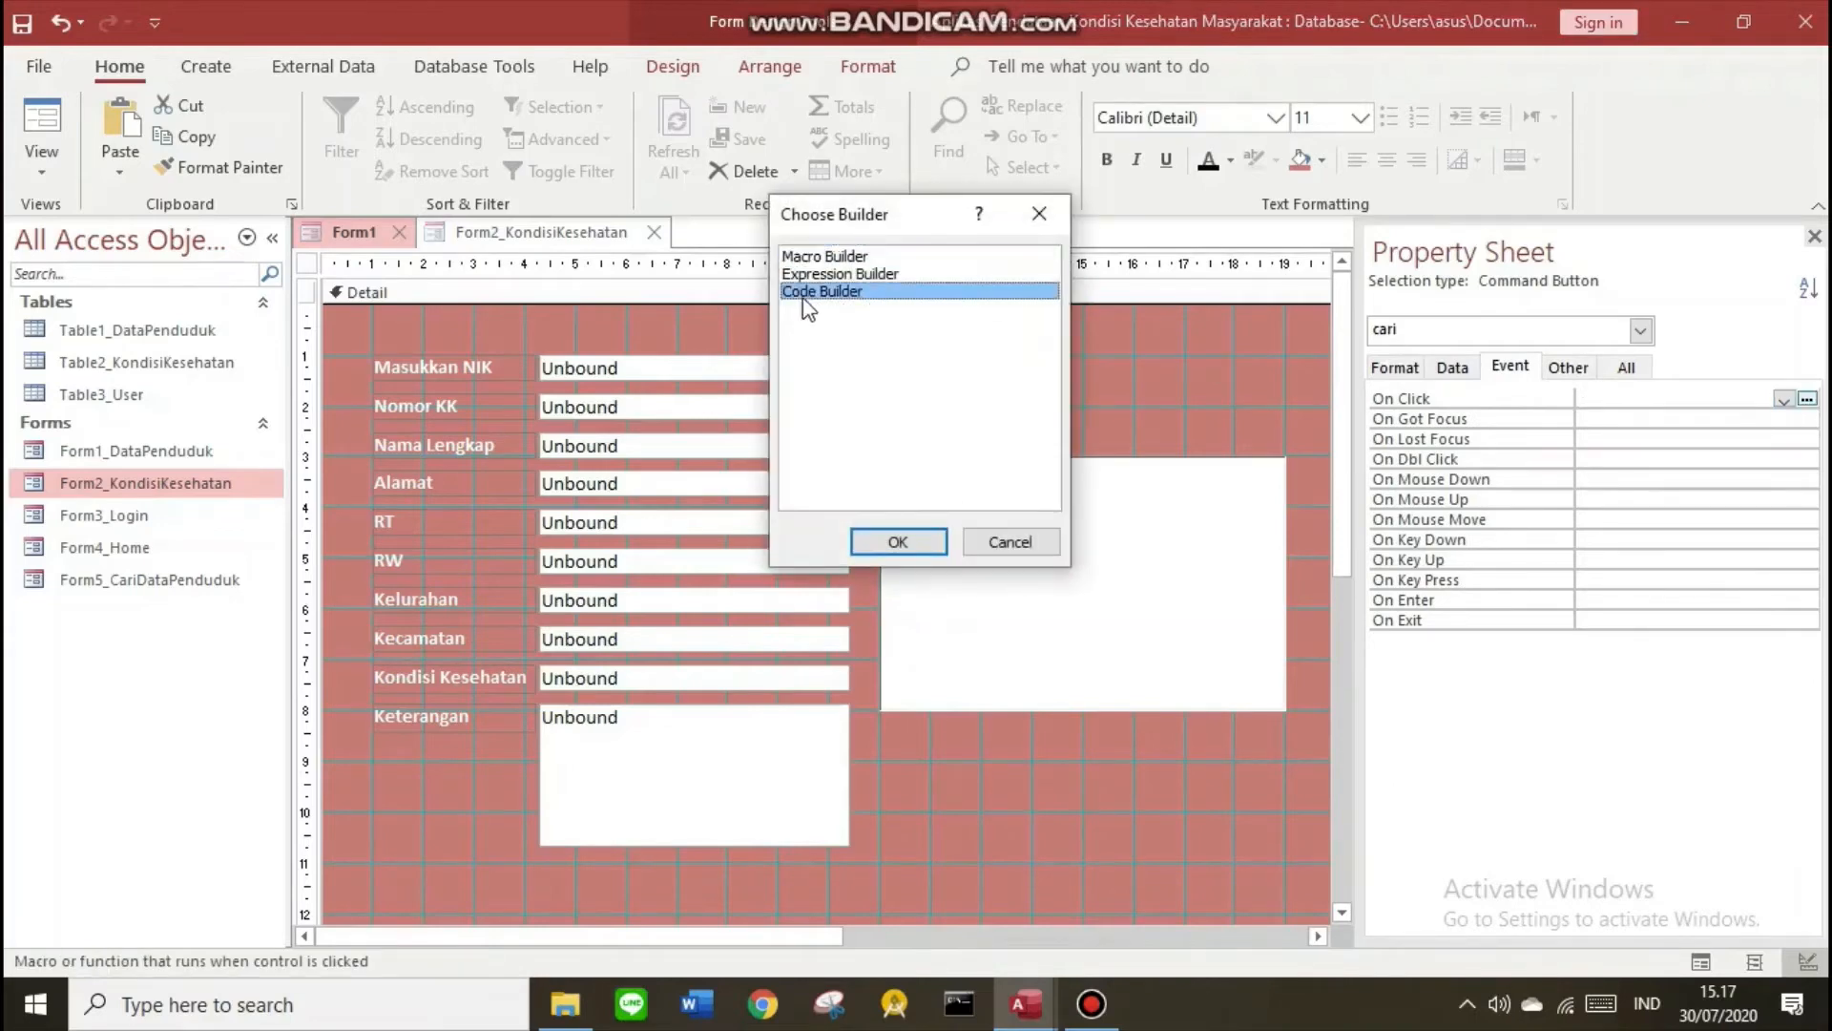
pyautogui.click(908, 543)
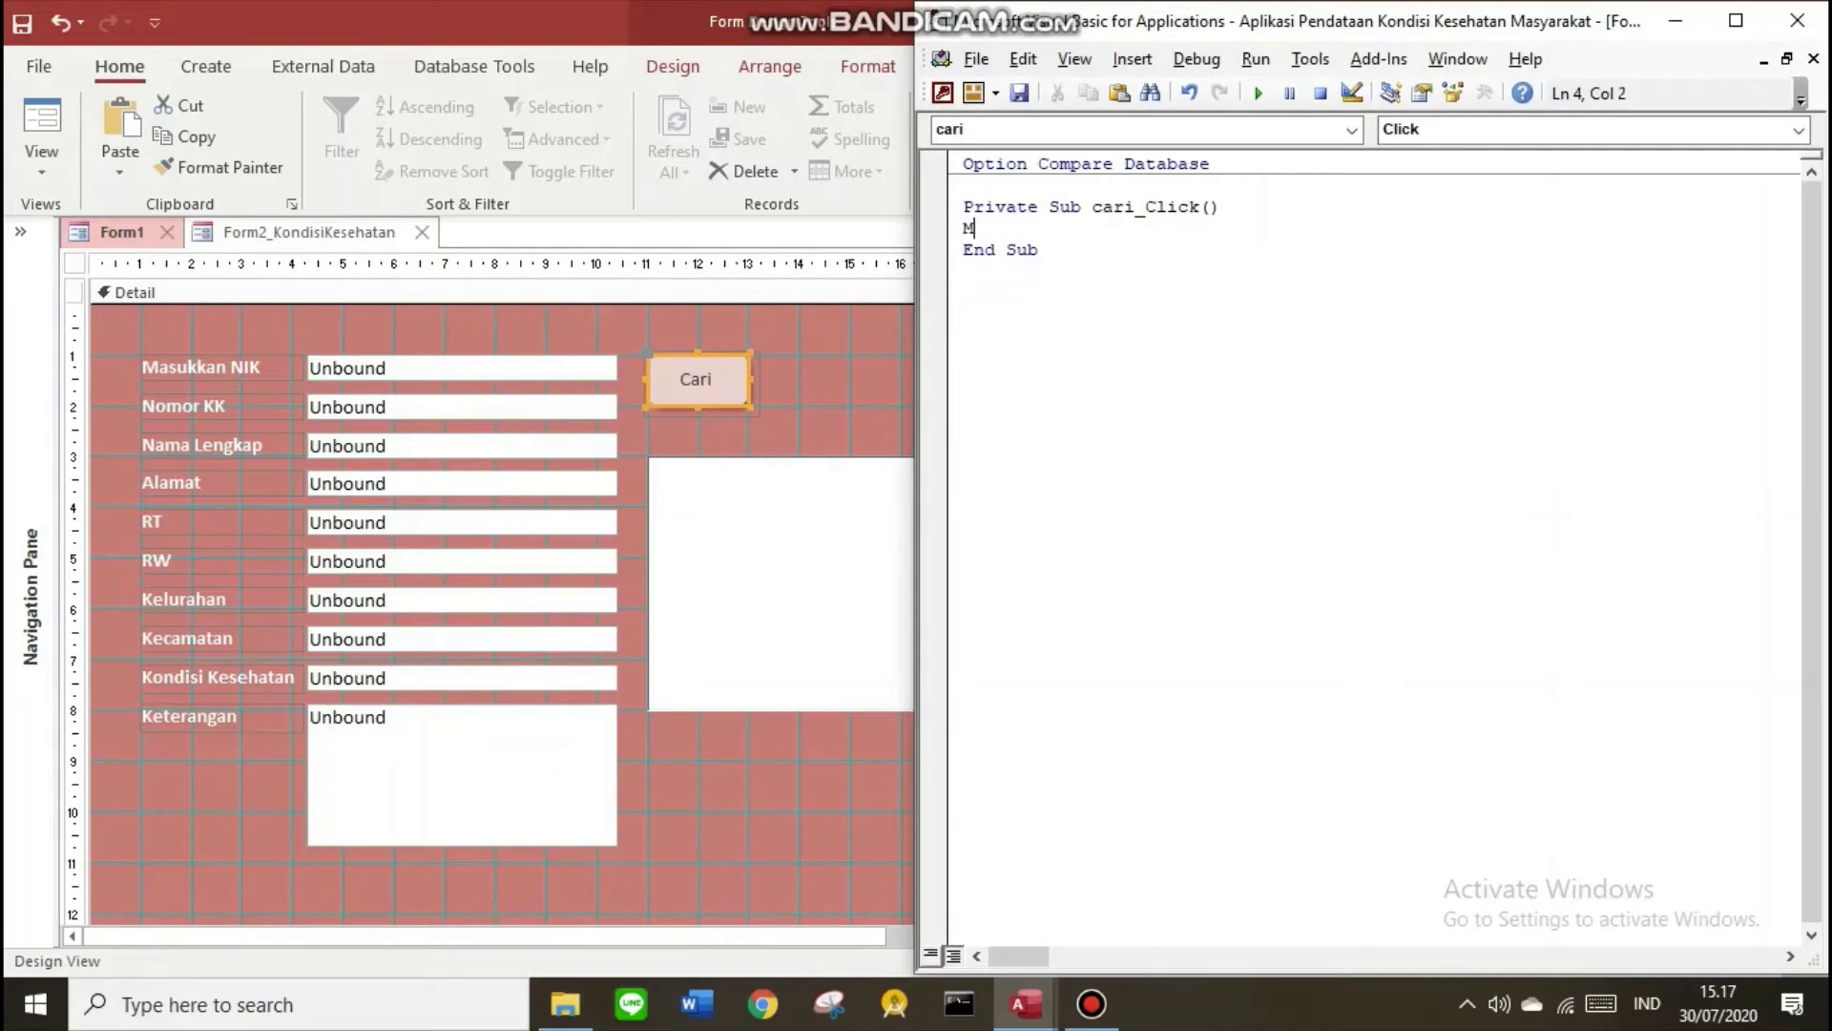
# Type the Me.Tnik.Value DLookup of NIK, checking the Table2_KondisiKesehatan table name
pyautogui.write('e.Tnik')
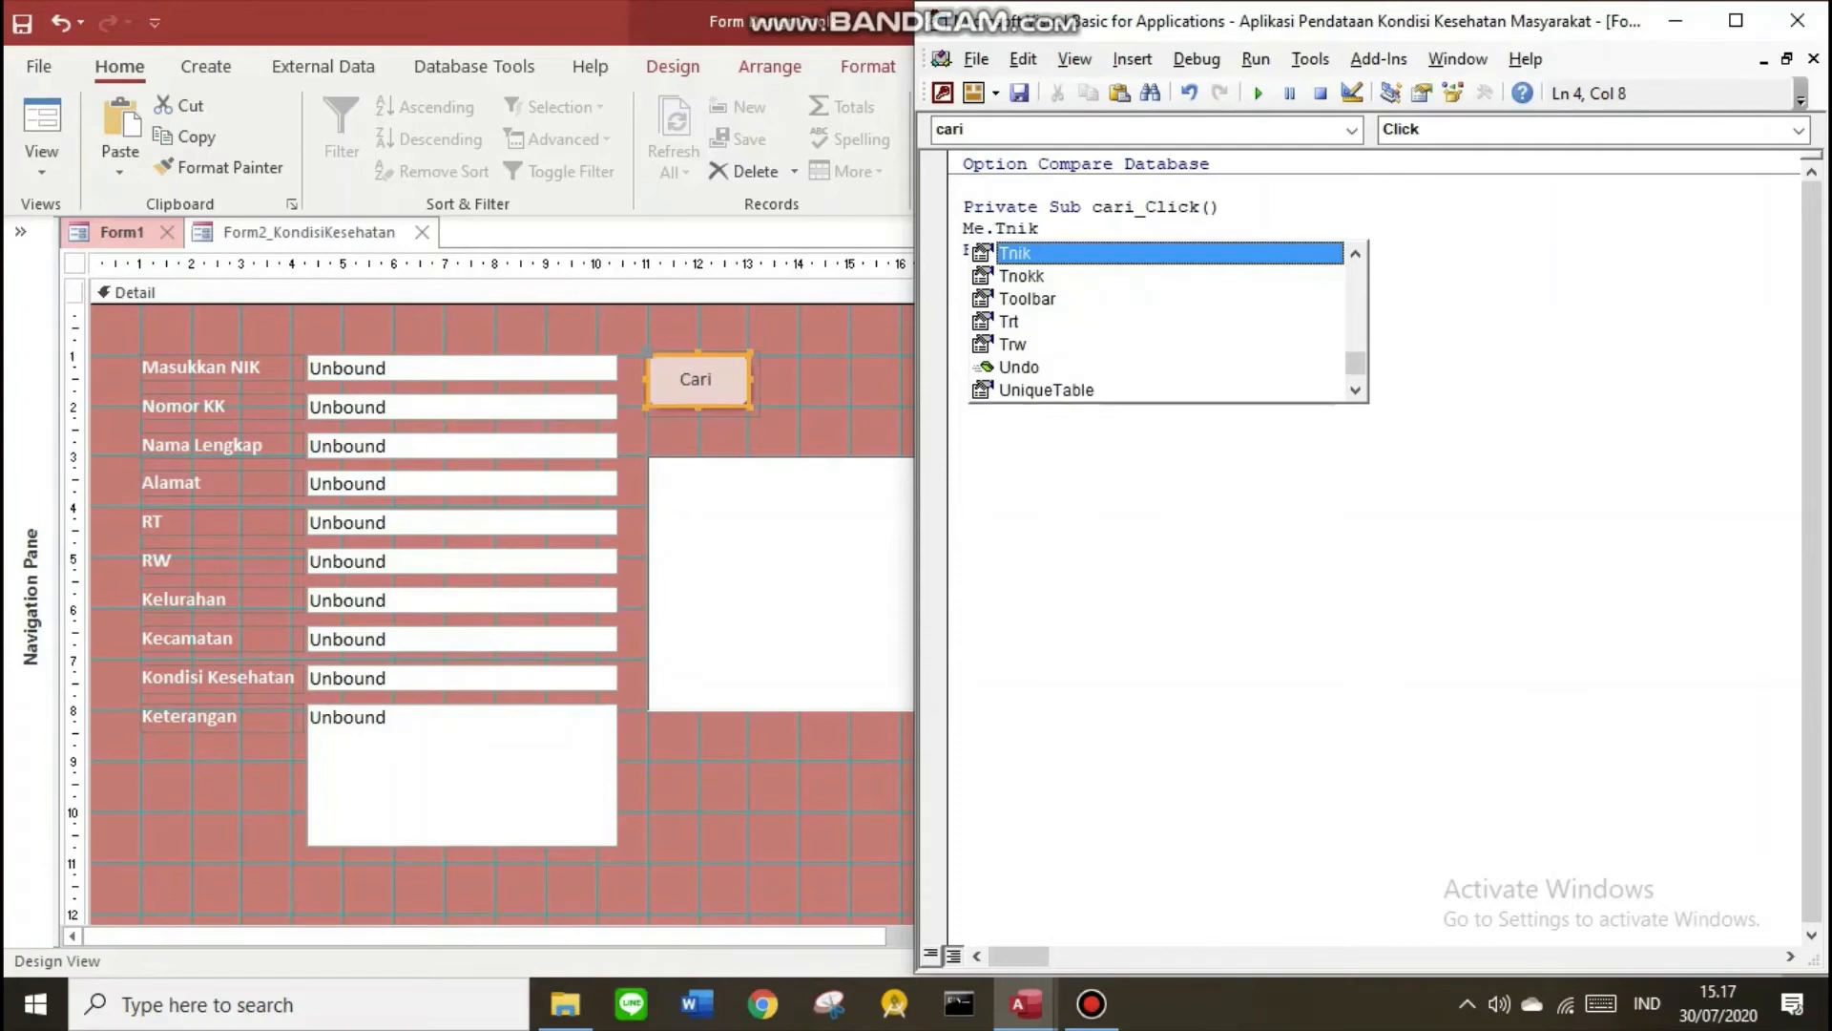
pyautogui.write('.value')
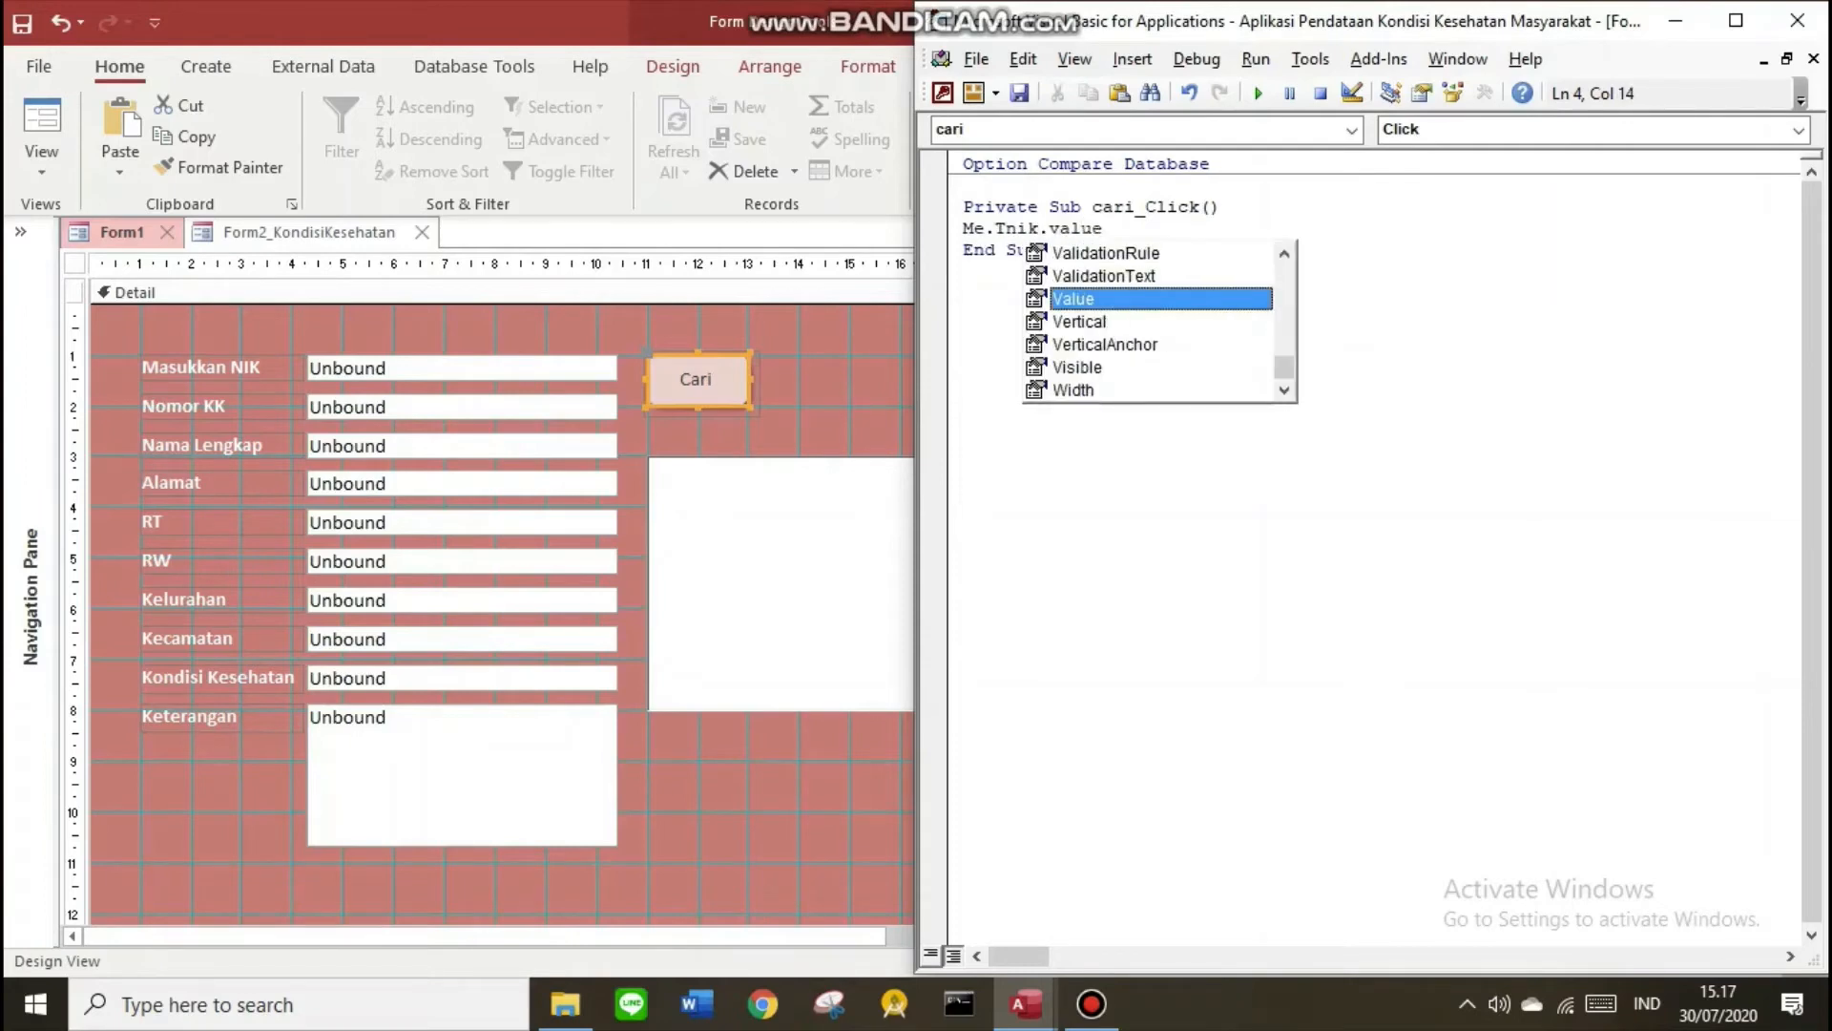
pyautogui.write(' = Dl')
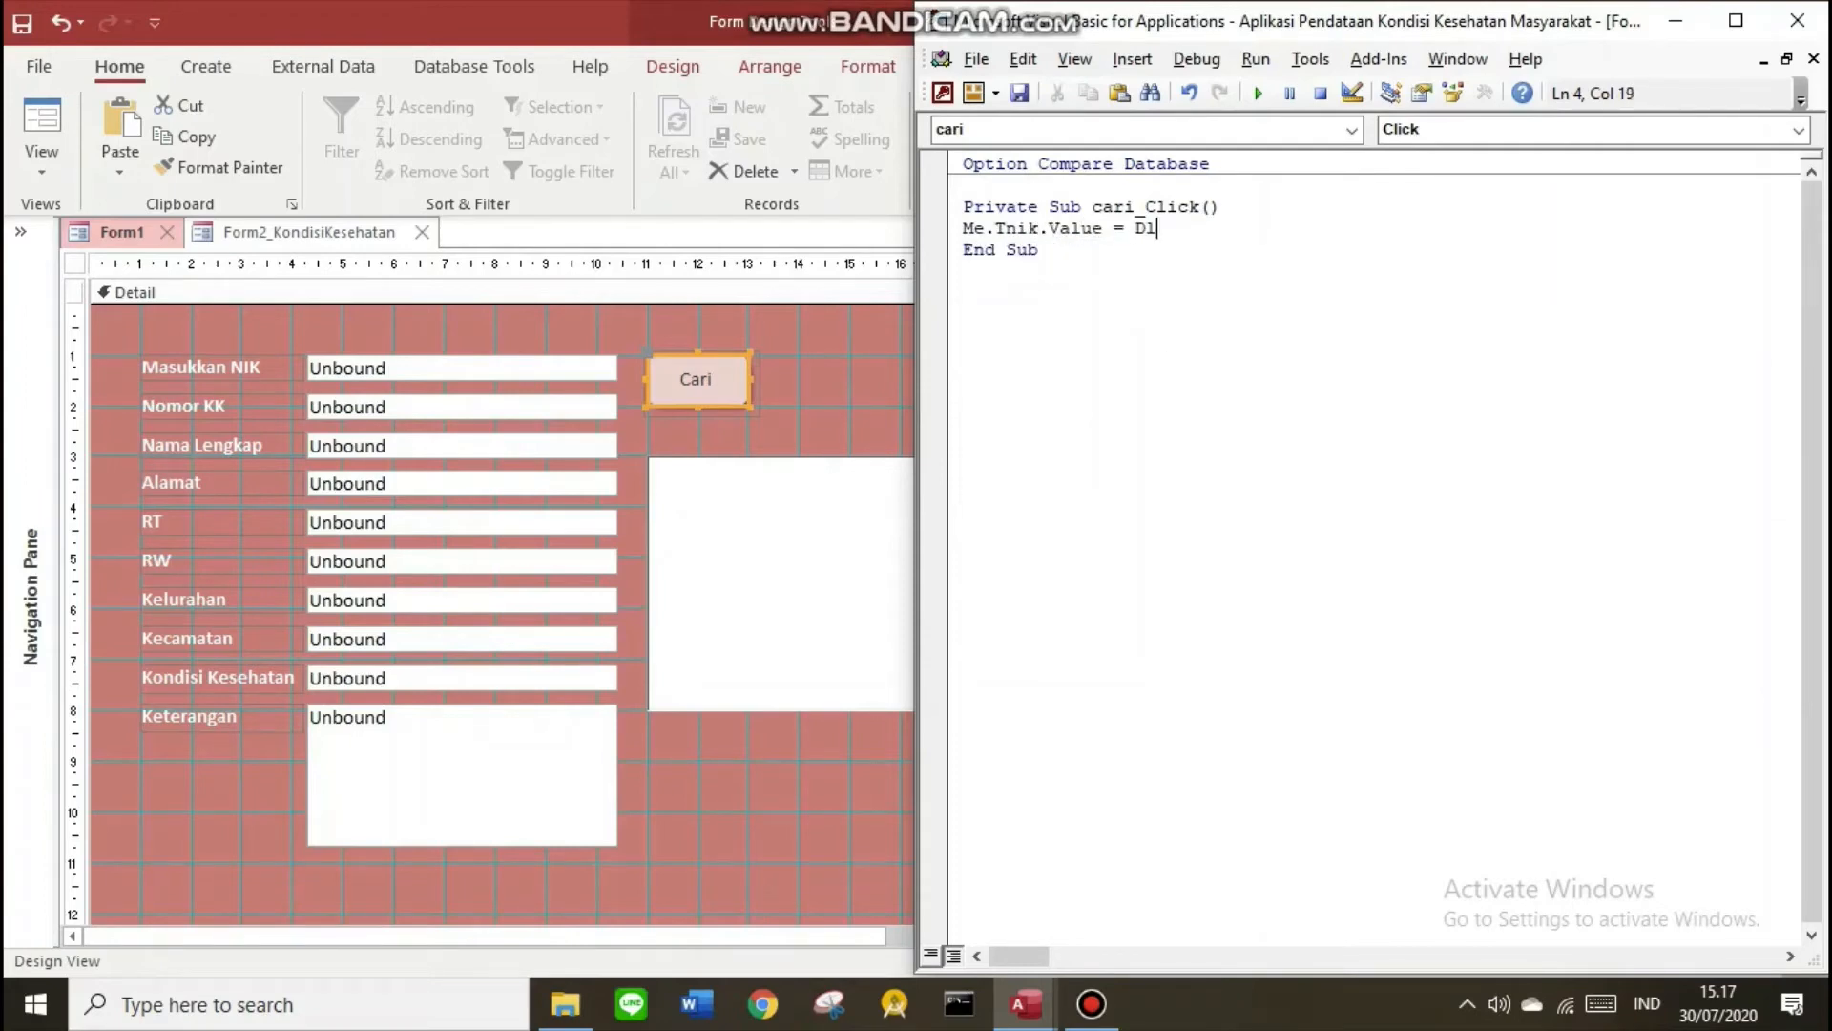
pyautogui.write('ookup (')
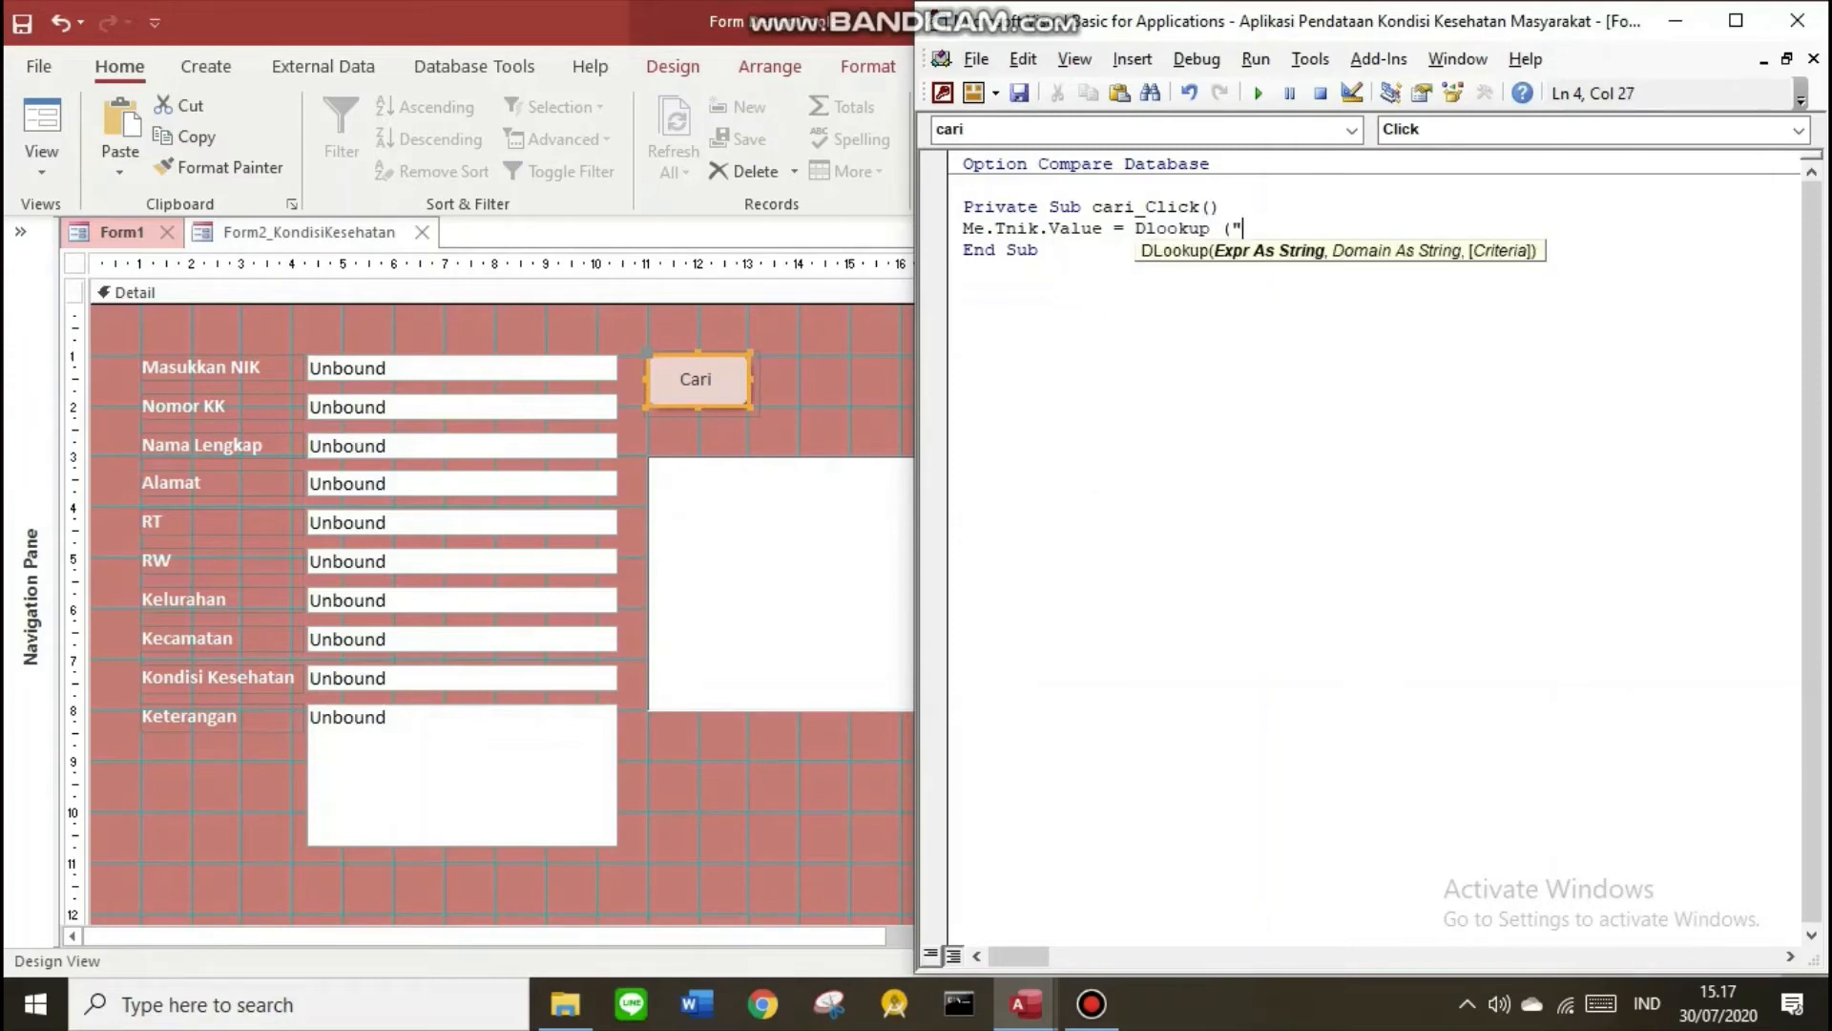
pyautogui.write('"NIK", "tAB')
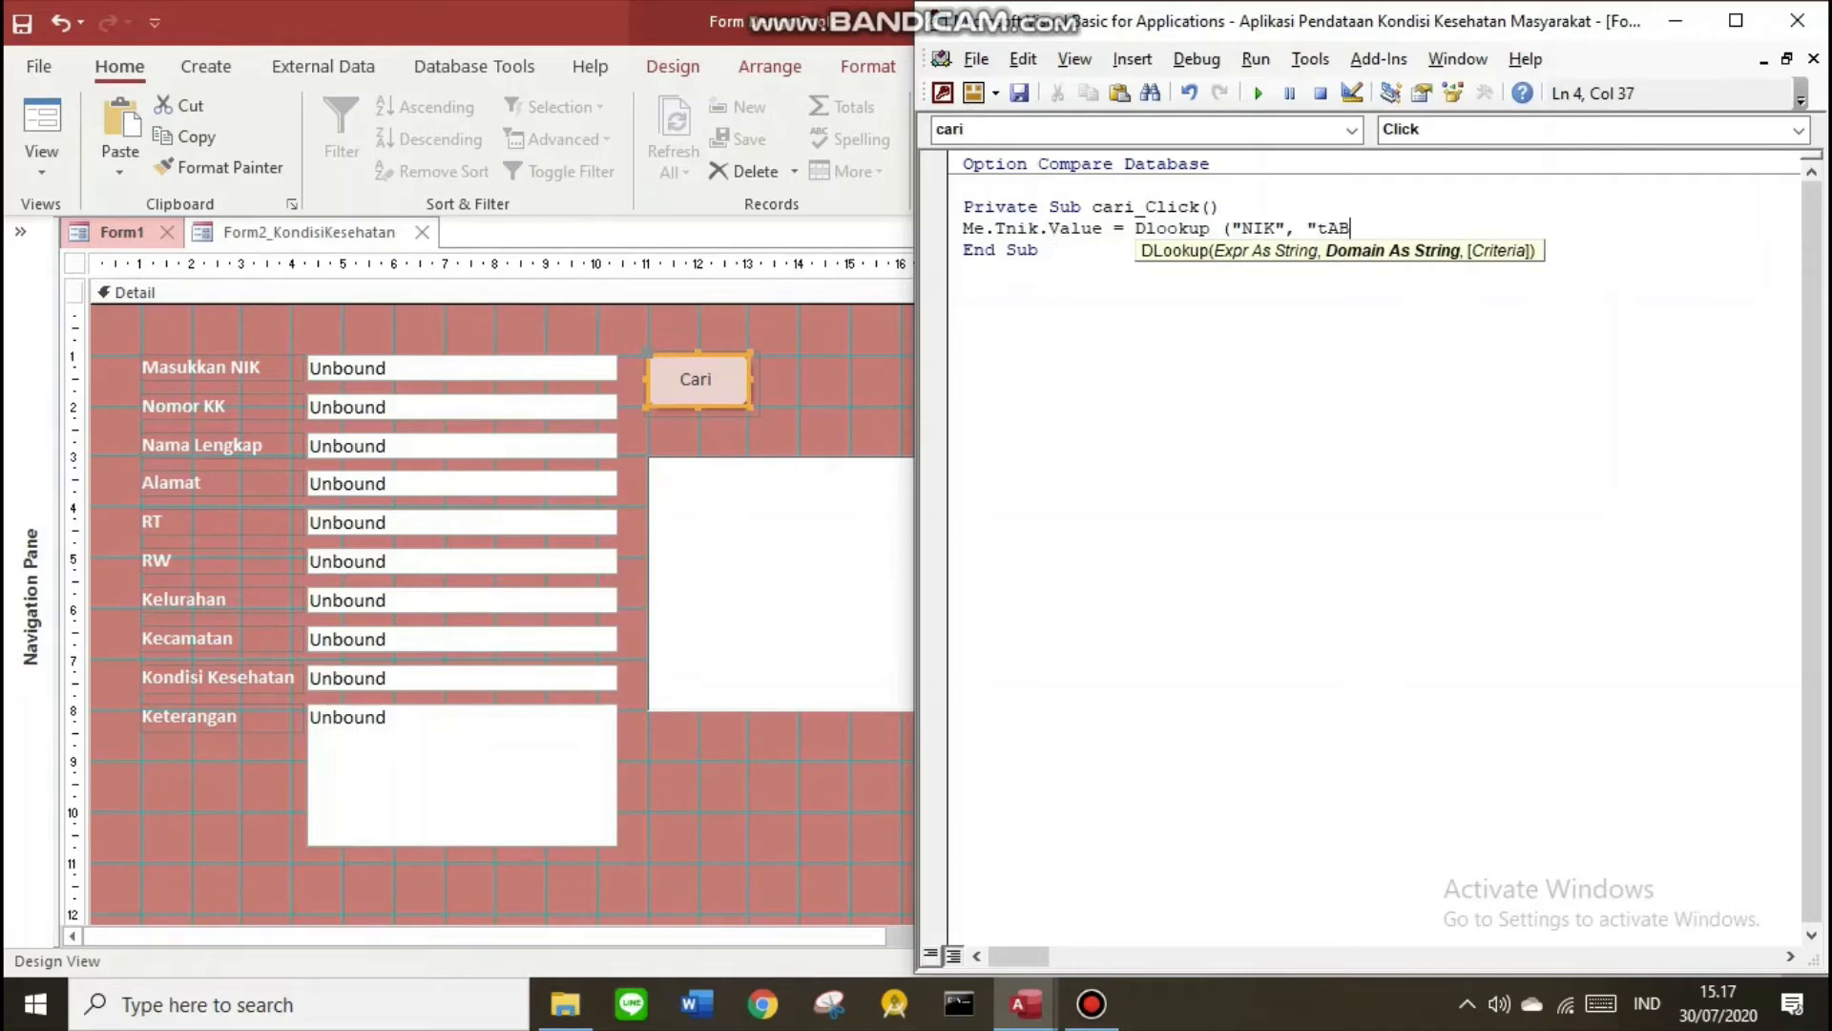
pyautogui.press('BackSpace')
pyautogui.press('BackSpace')
pyautogui.press('BackSpace')
pyautogui.write('tA')
pyautogui.click(20, 231)
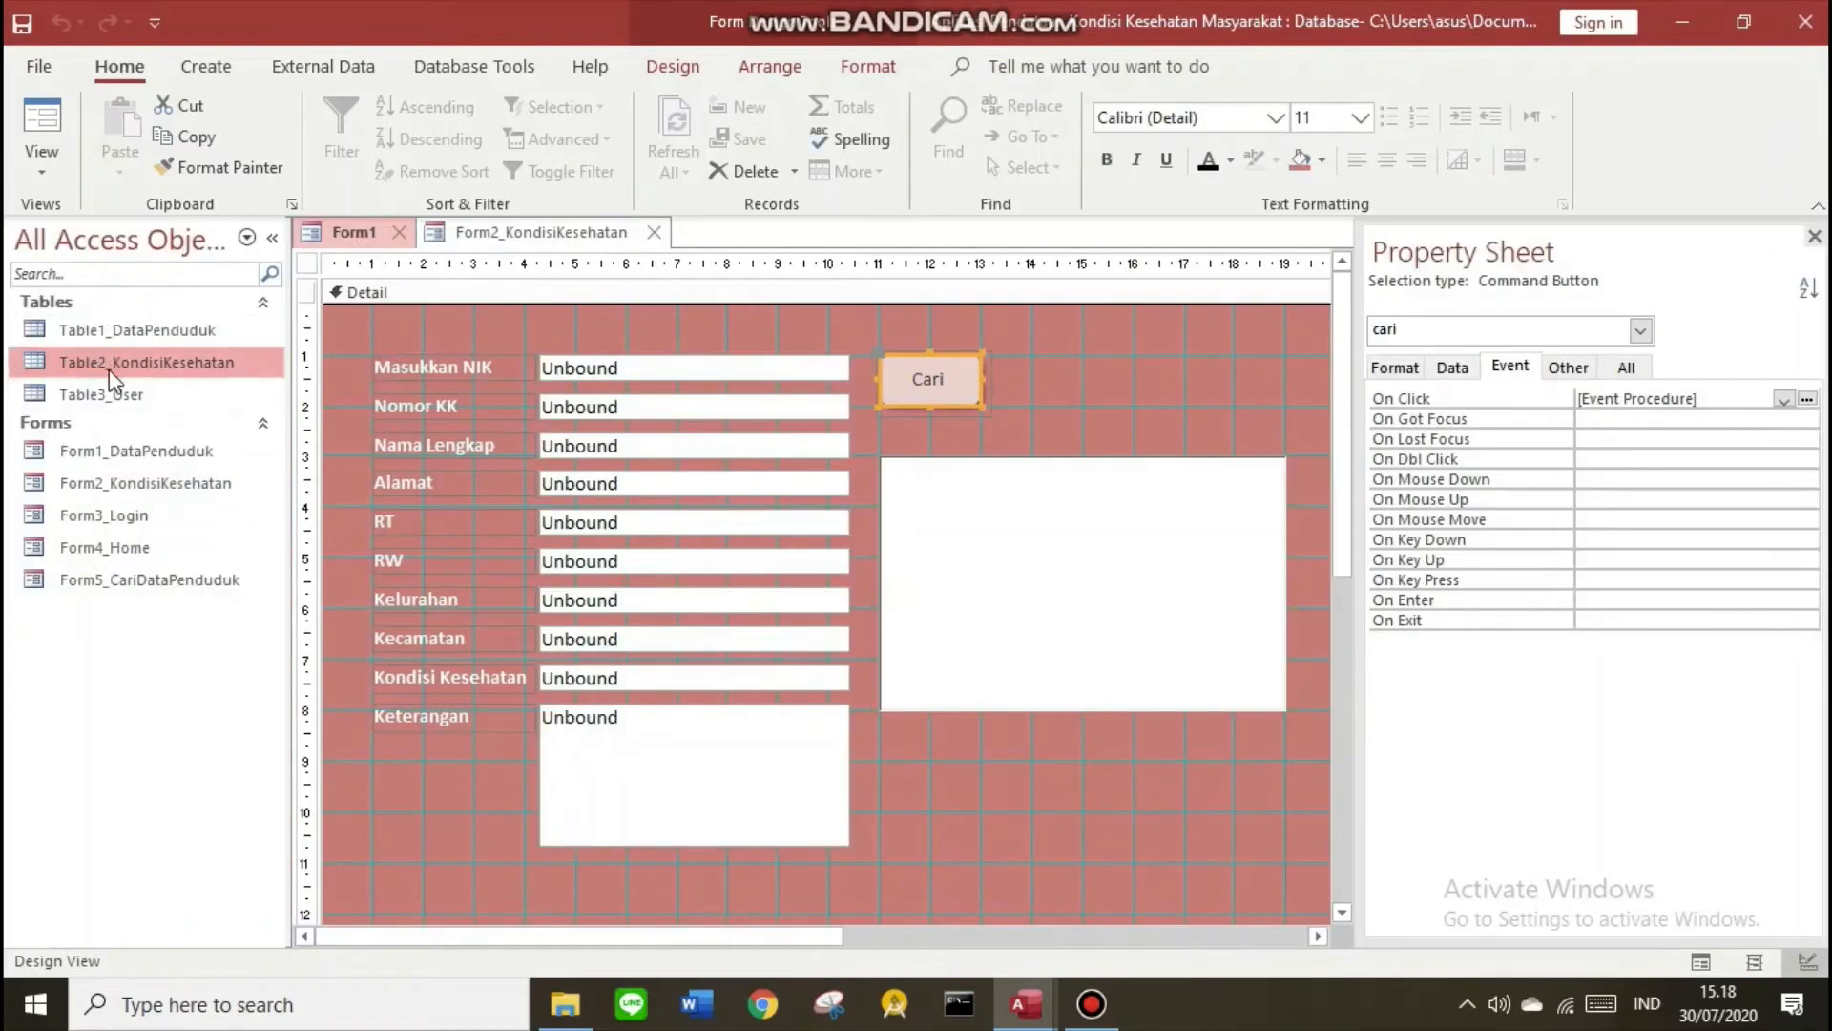
pyautogui.moveTo(1053, 1016)
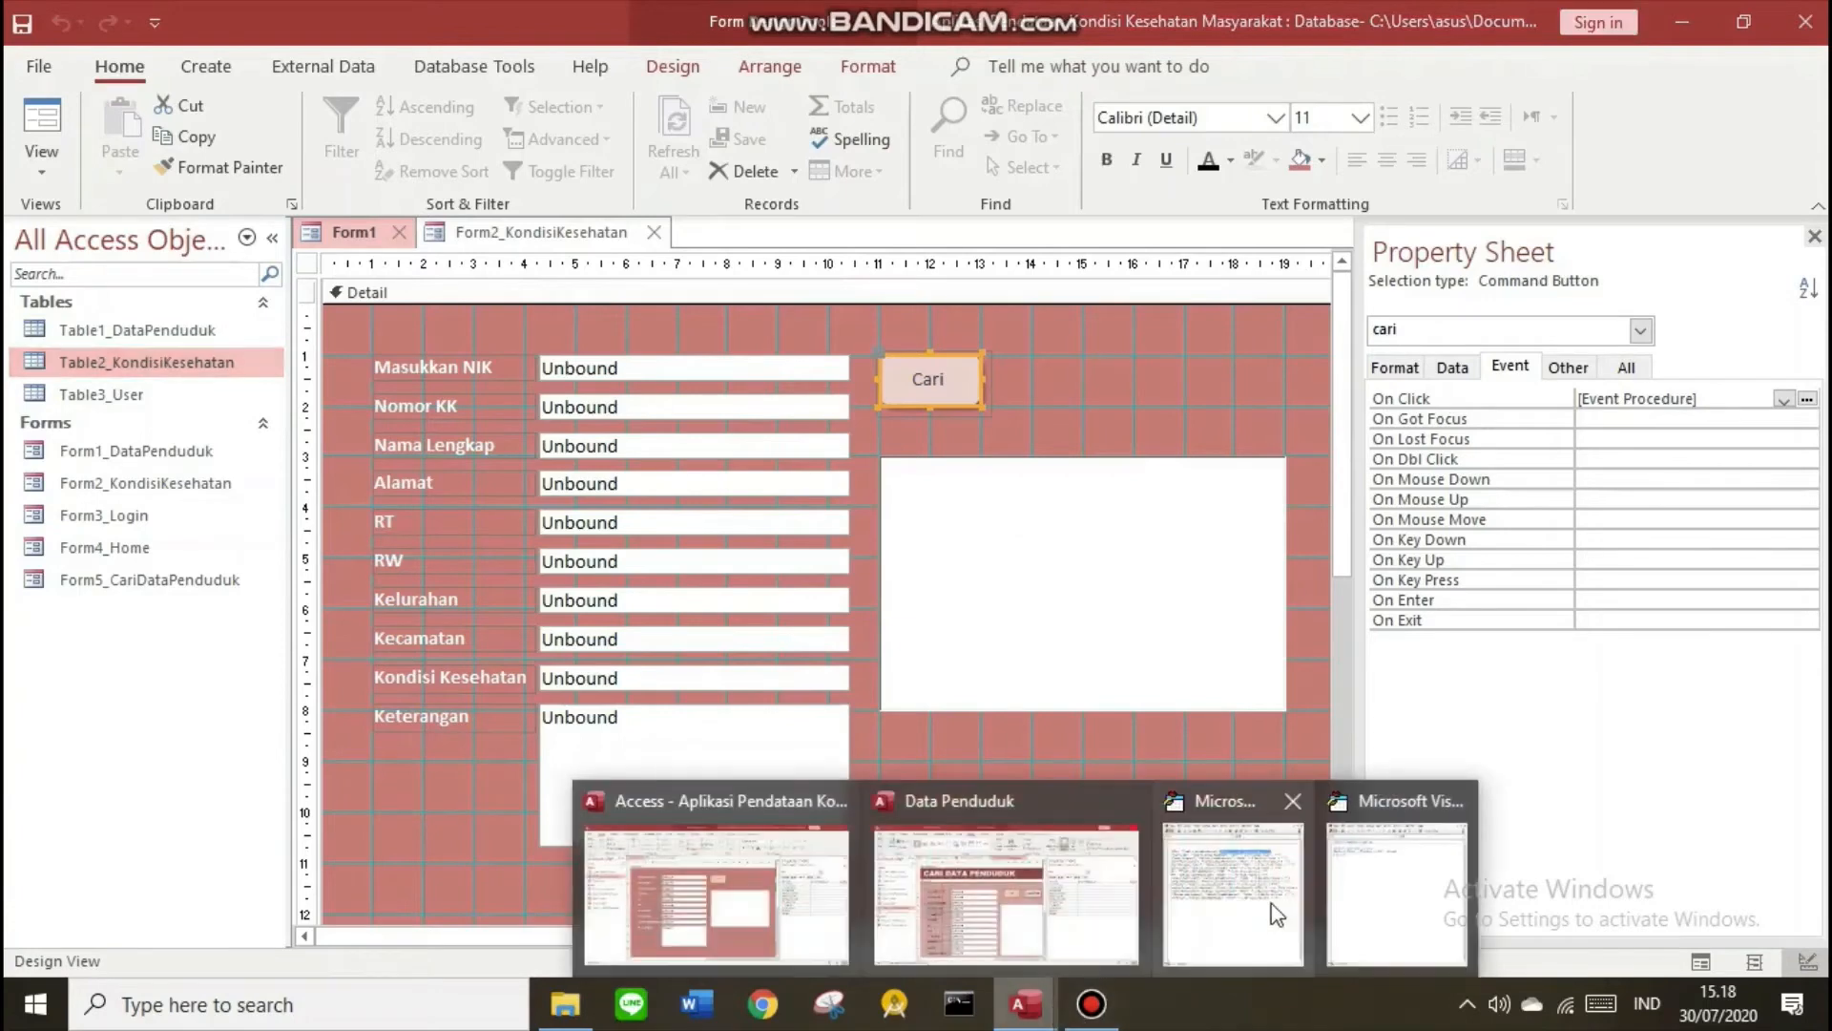
pyautogui.click(1248, 901)
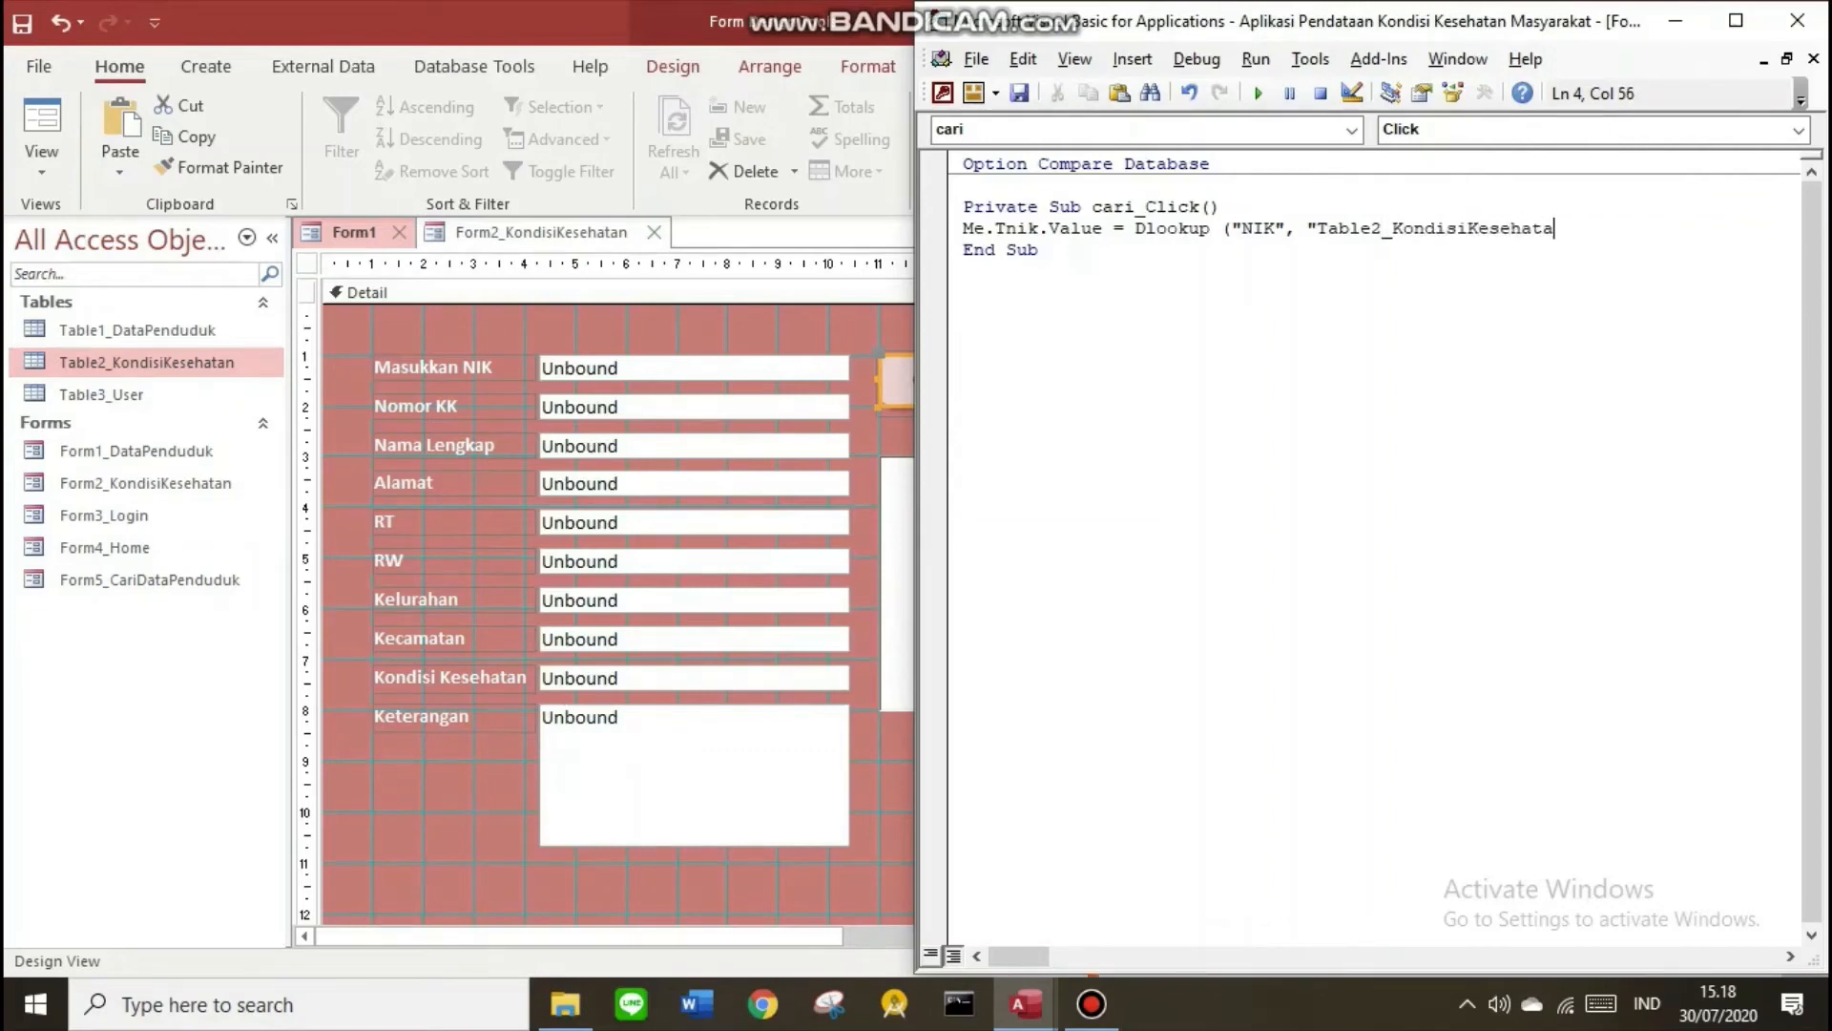
# Complete the lookup criteria as NIK matching Me.Tnik.Value and end the line
pyautogui.write(',')
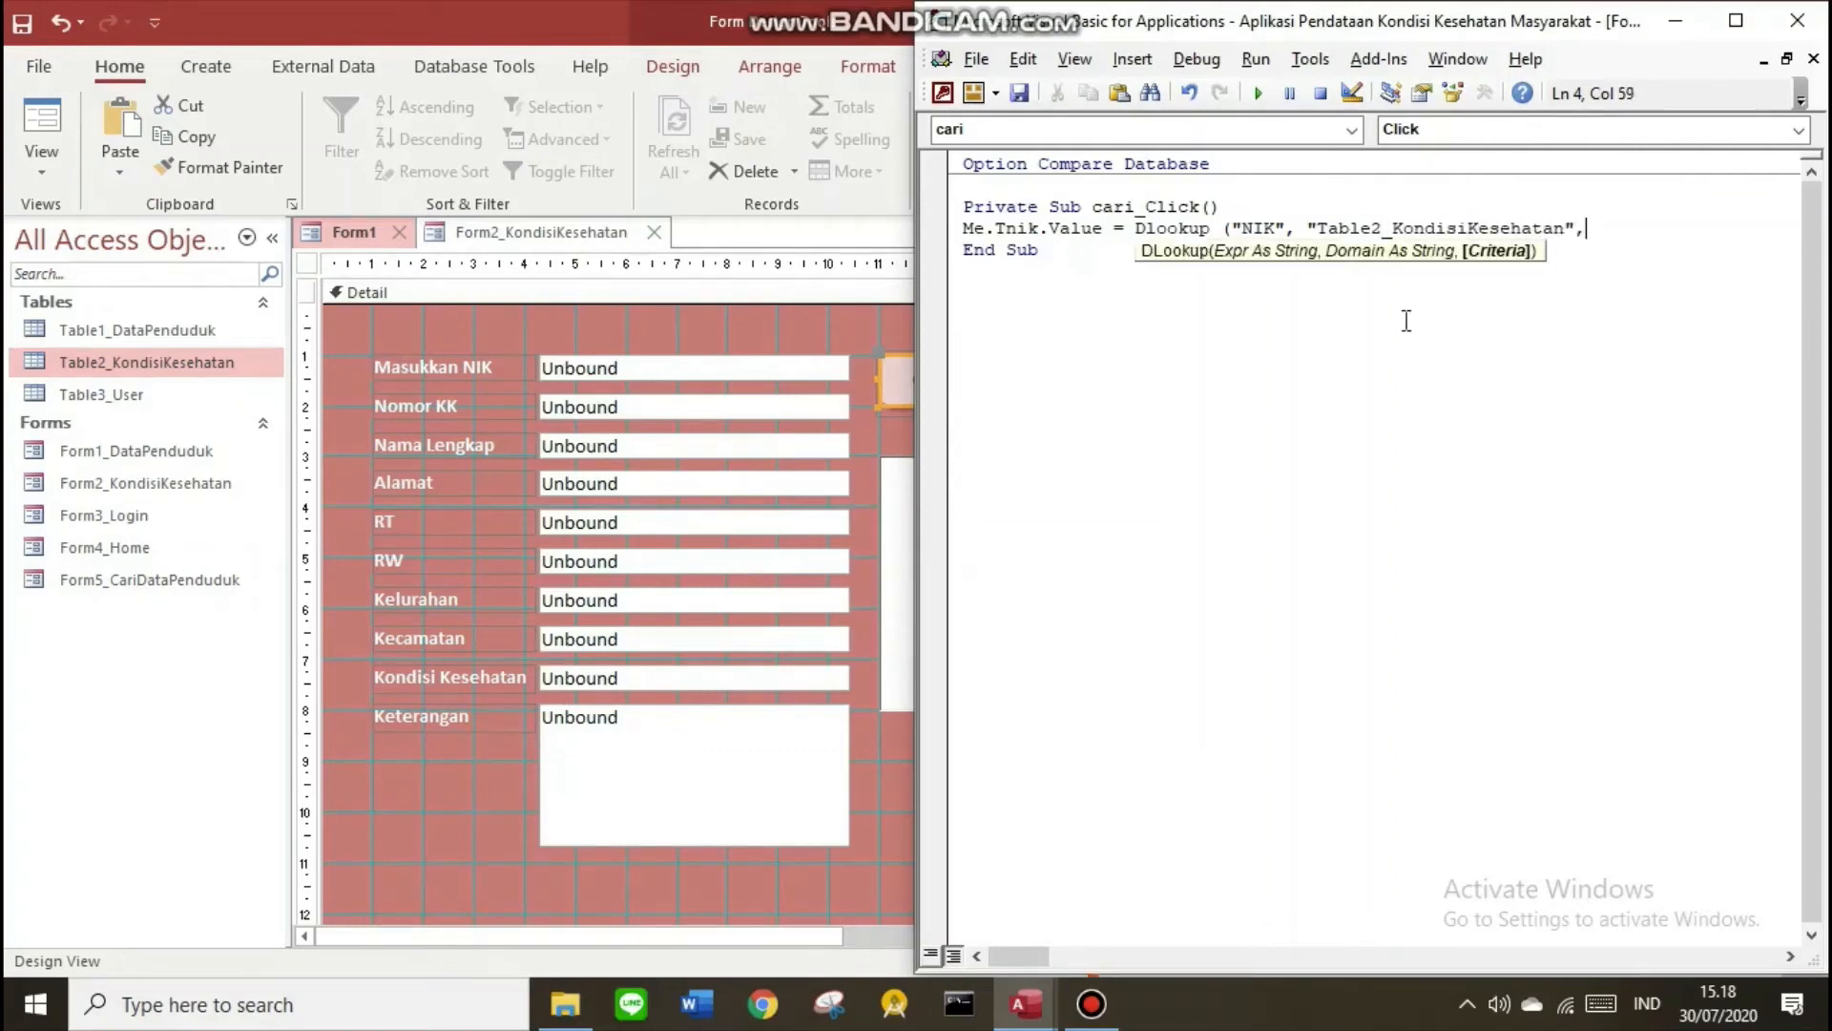
pyautogui.write('NIK = \'" & me')
pyautogui.write('.Tnik')
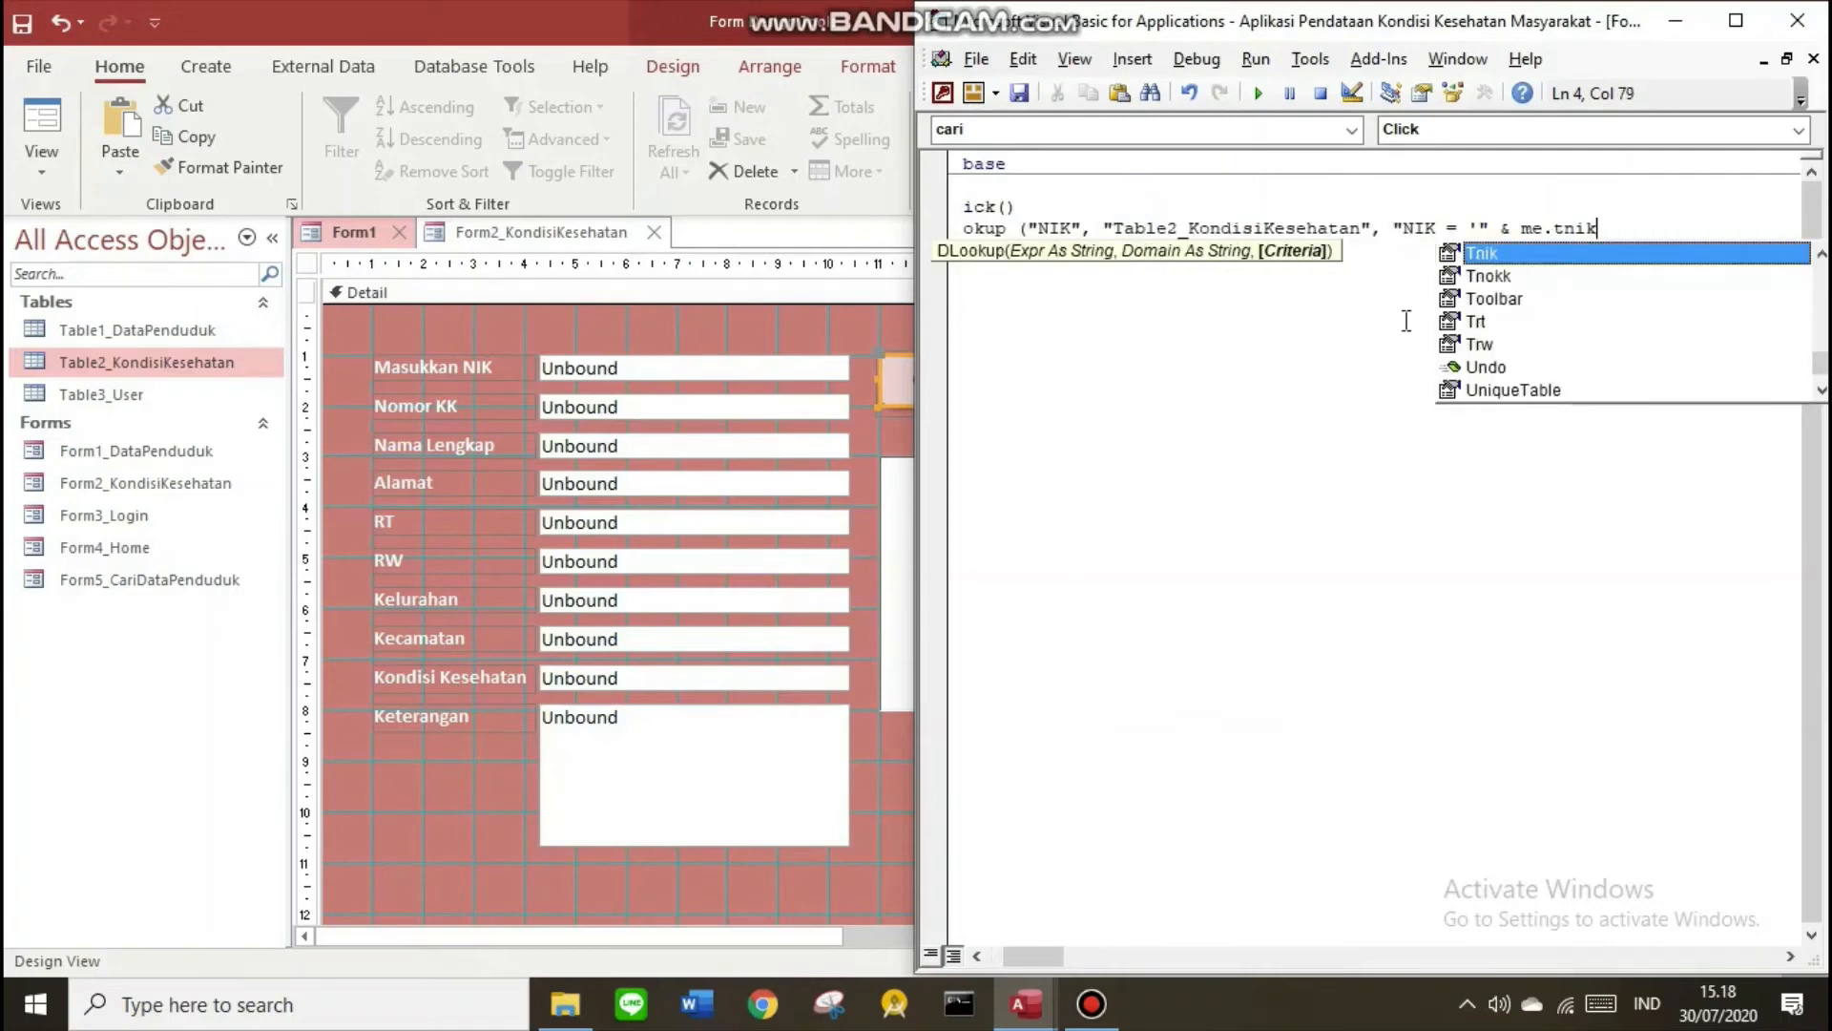
pyautogui.click(1409, 331)
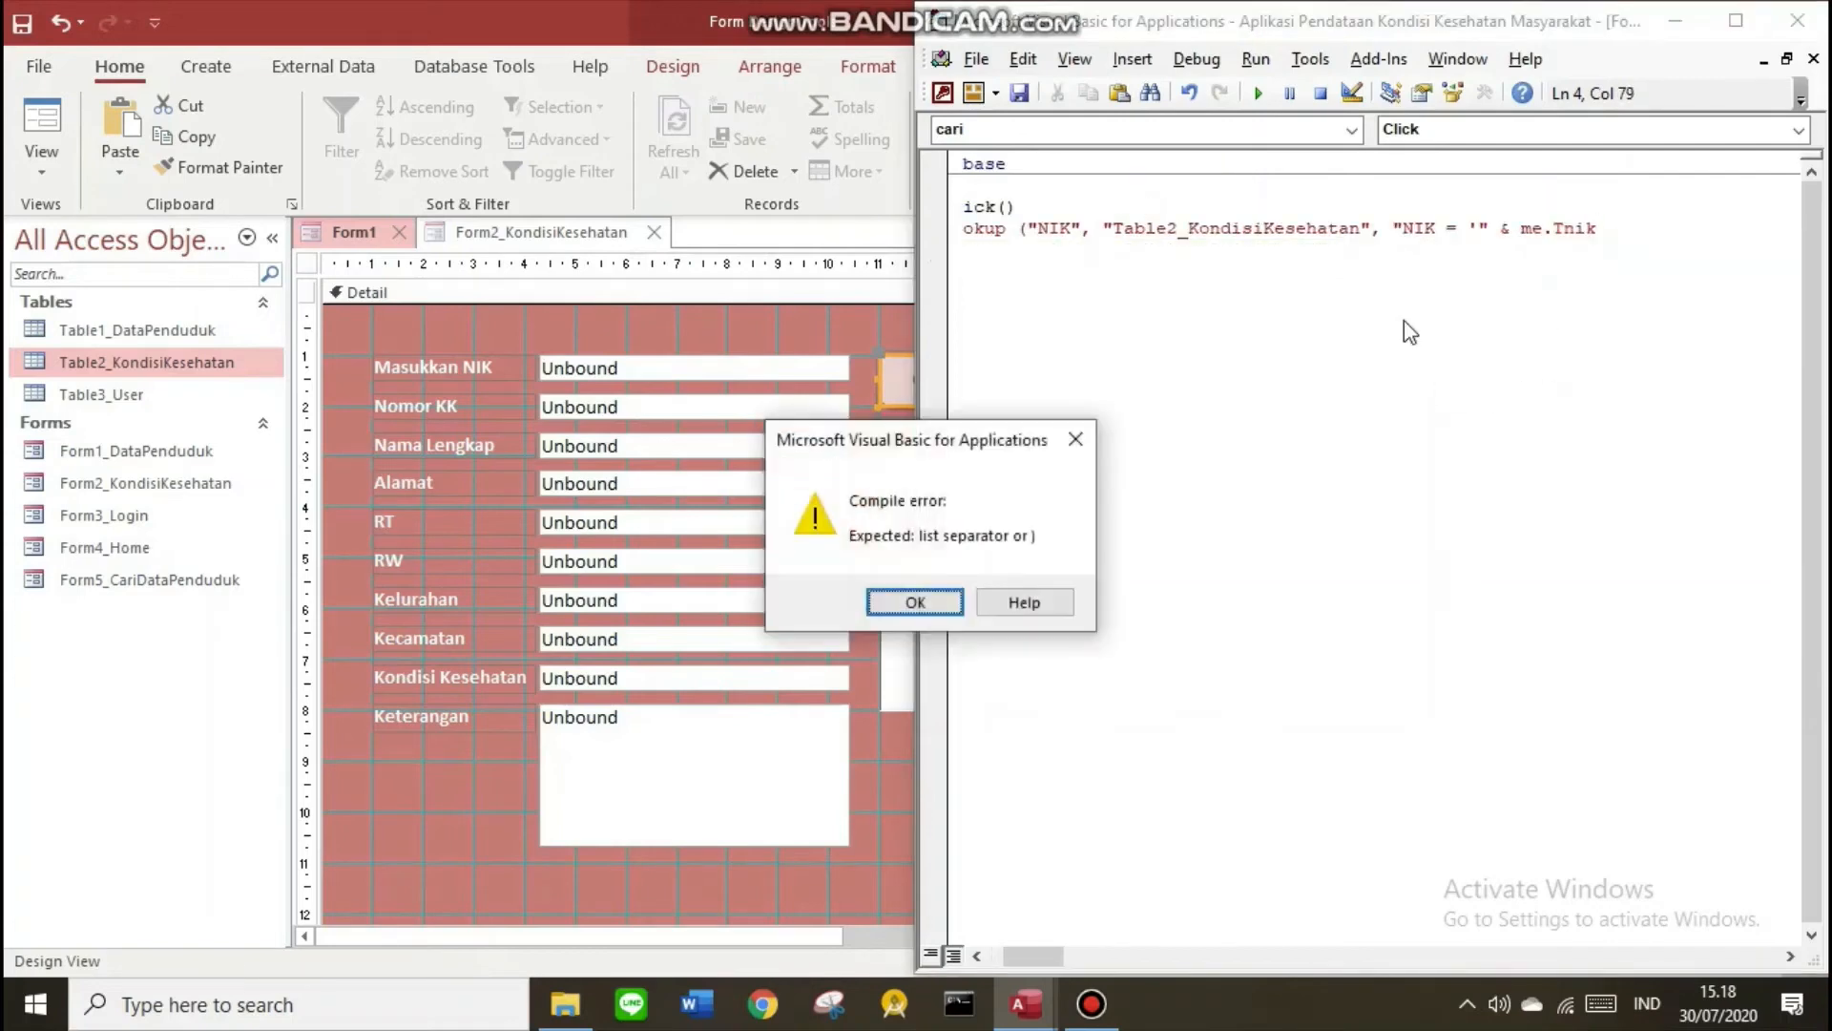
pyautogui.click(914, 602)
pyautogui.press('Home')
pyautogui.press('End')
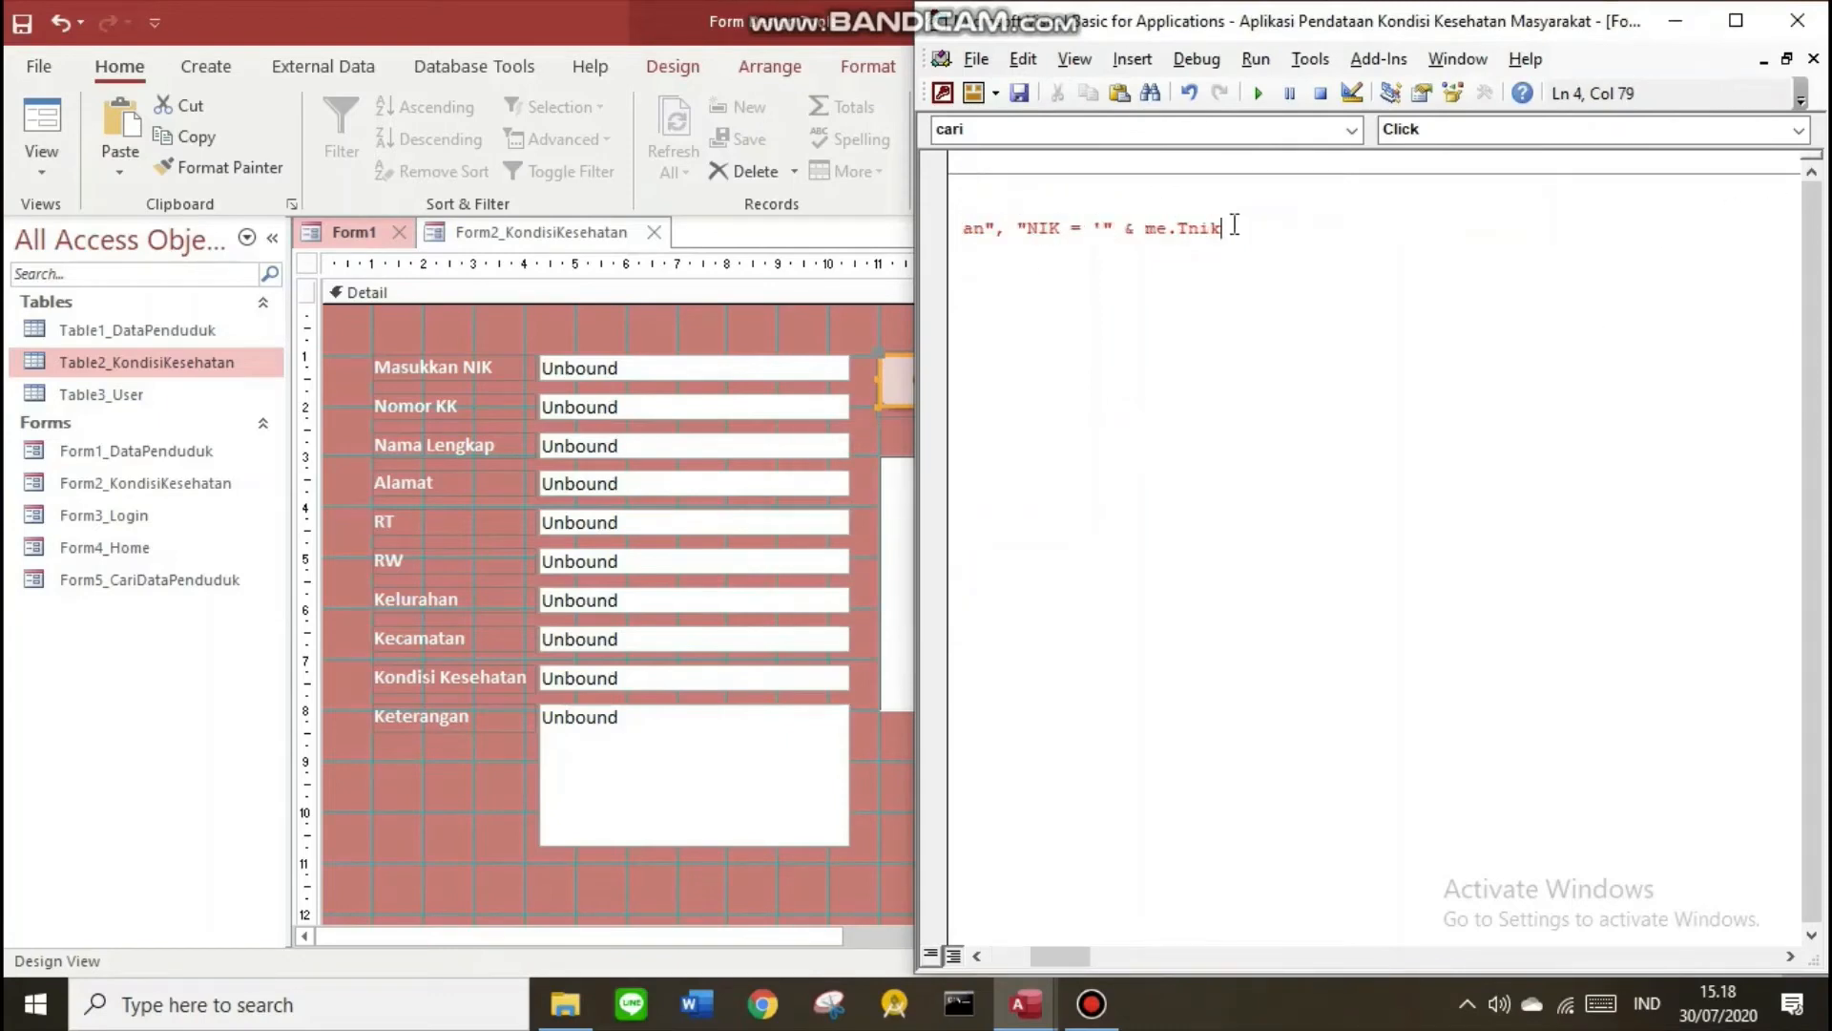
pyautogui.write('.value')
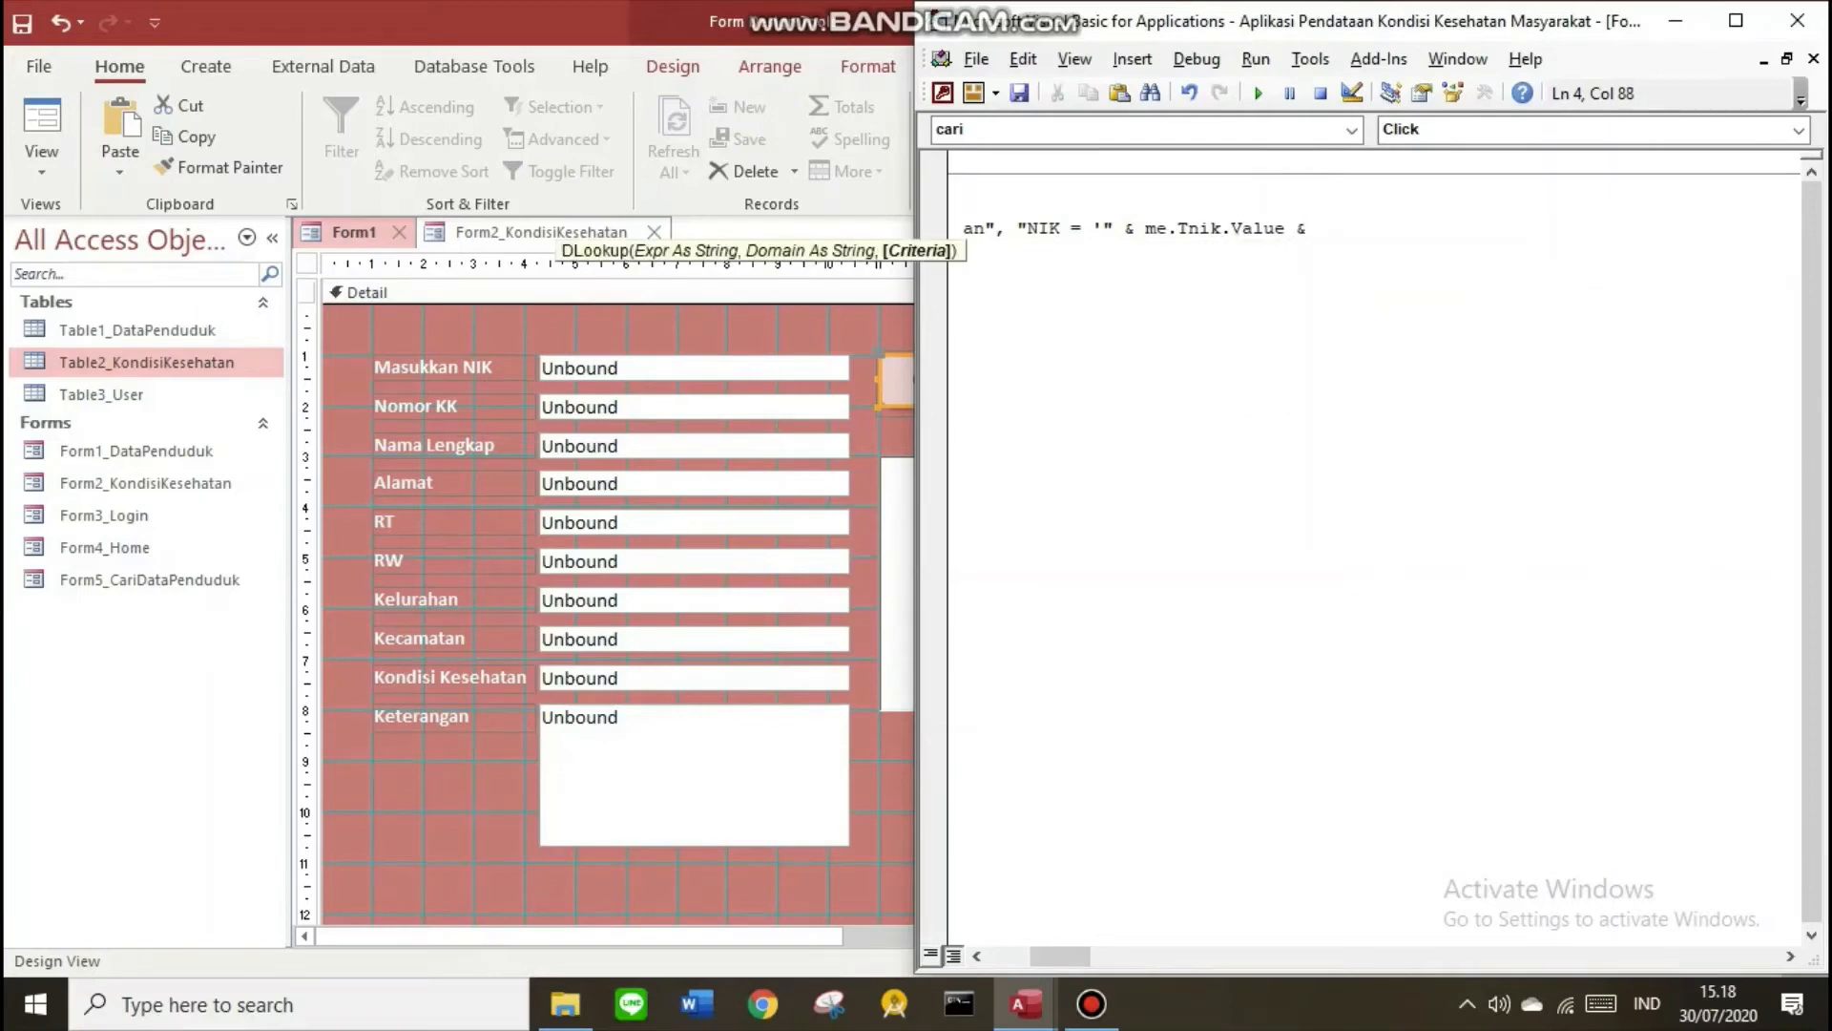
pyautogui.write(" & '")
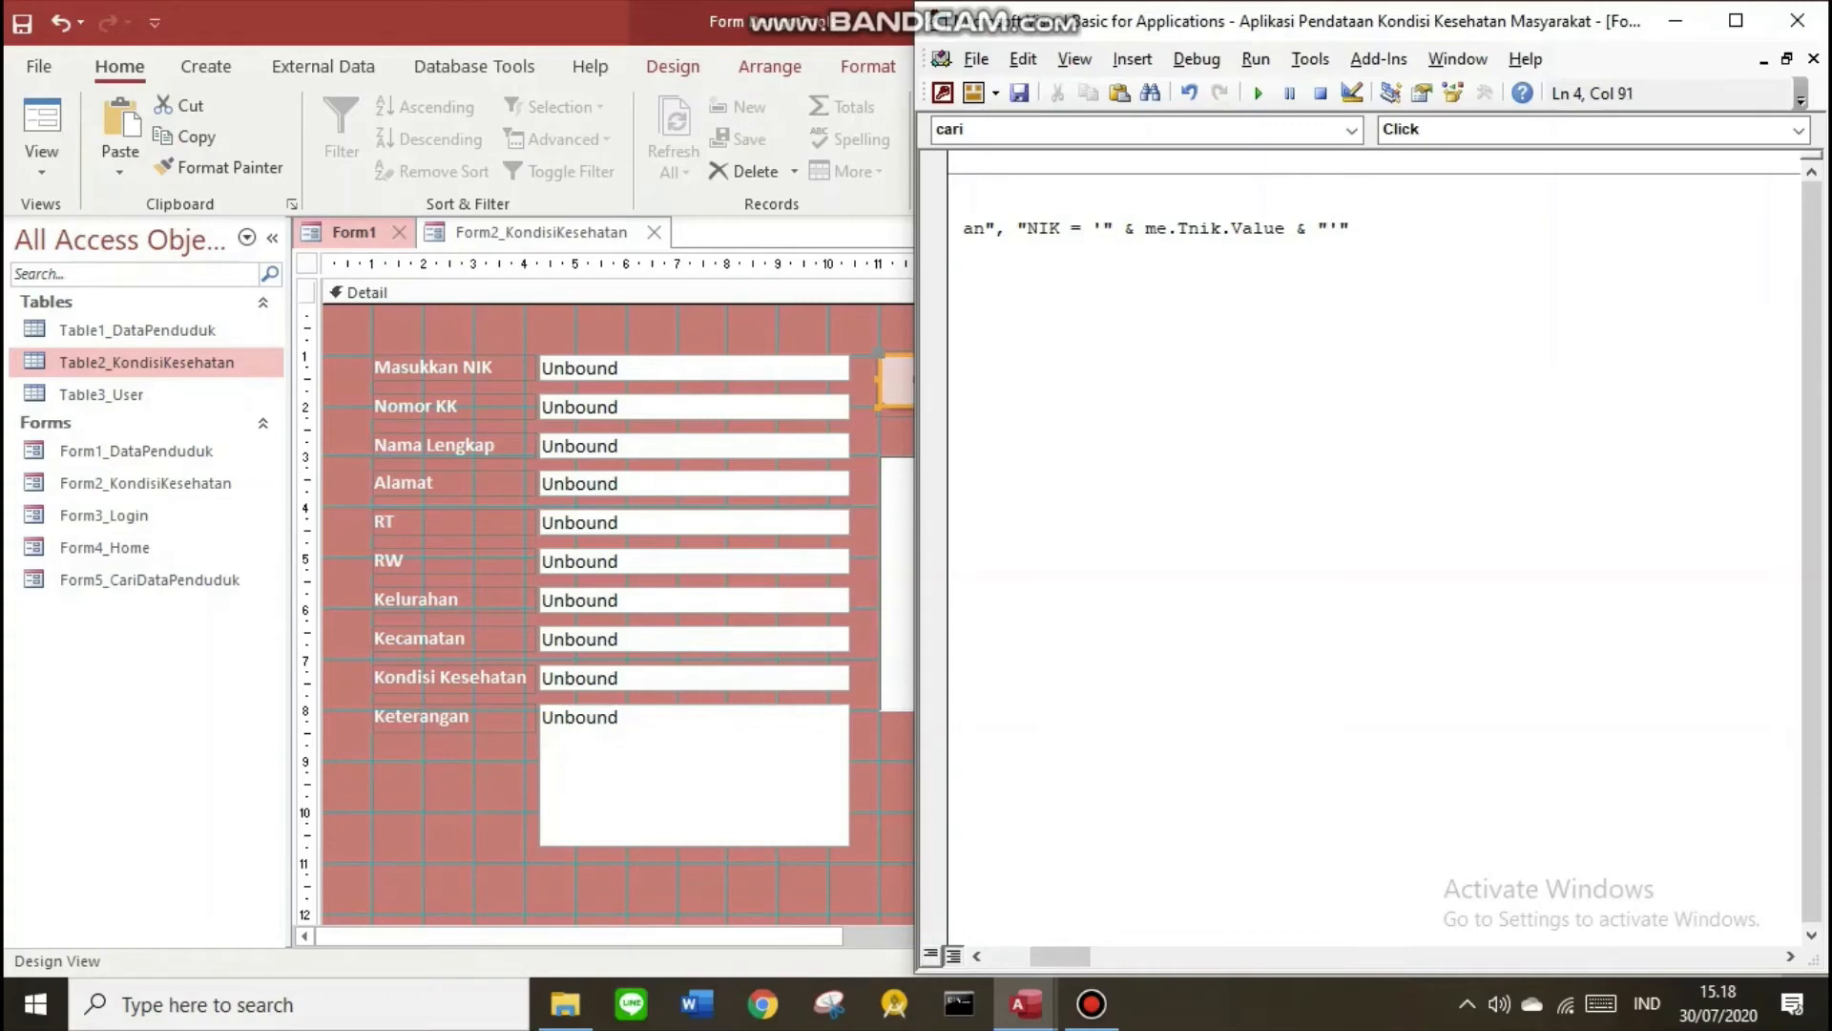
pyautogui.press('Return')
# Copy the DLookup line and paste a copy for each form field
pyautogui.click(1735, 20)
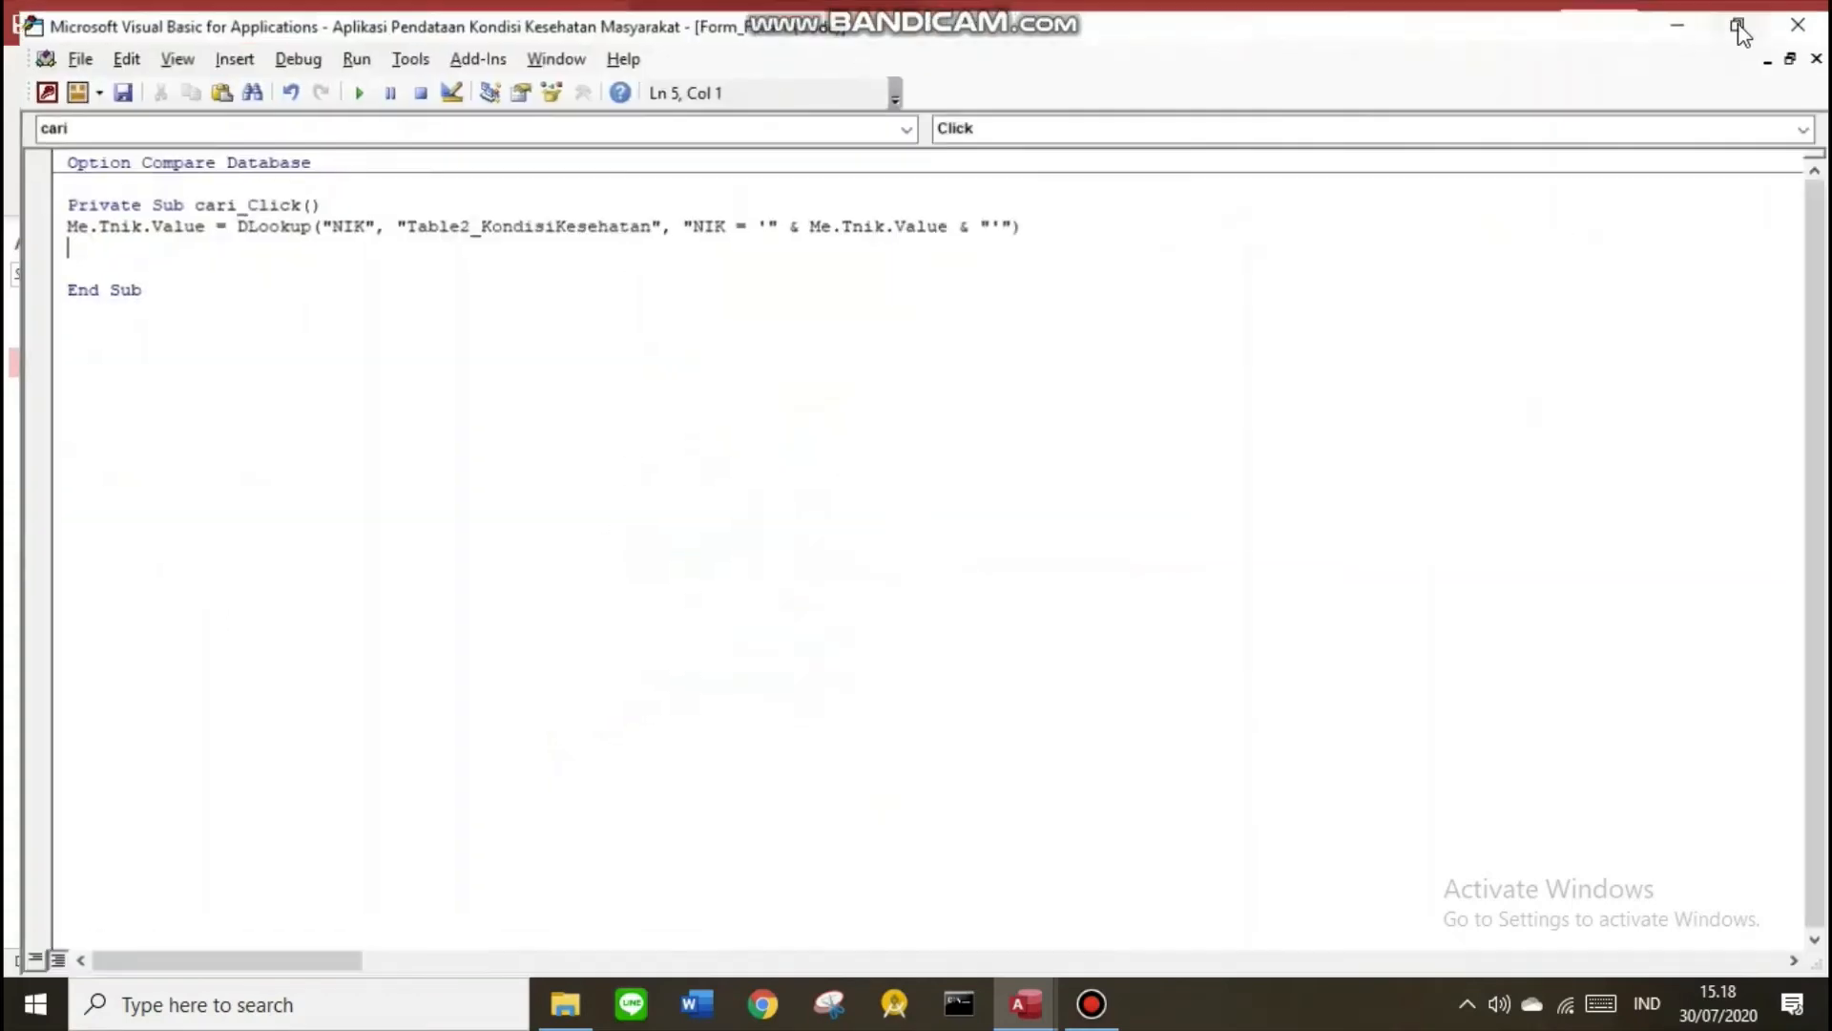
pyautogui.click(1020, 217)
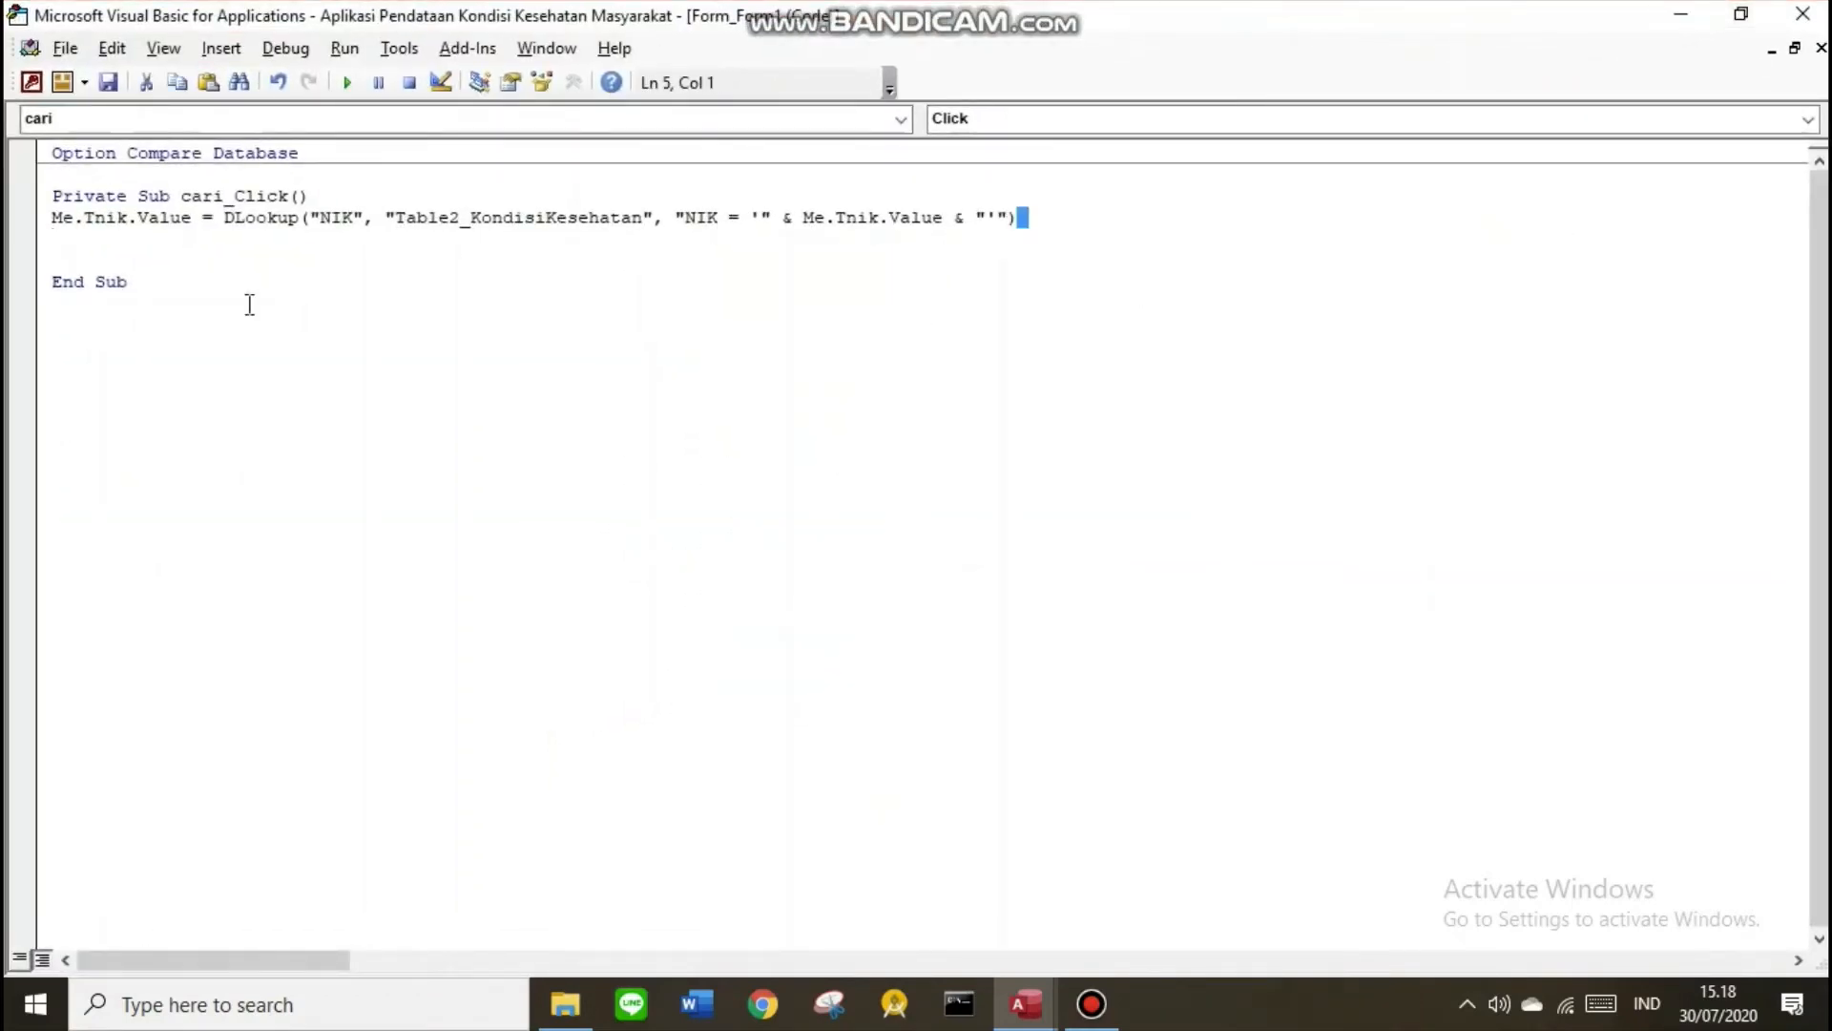
pyautogui.keyDown('shift'); pyautogui.click(55, 219); pyautogui.keyUp('shift')
pyautogui.doubleClick(919, 29)
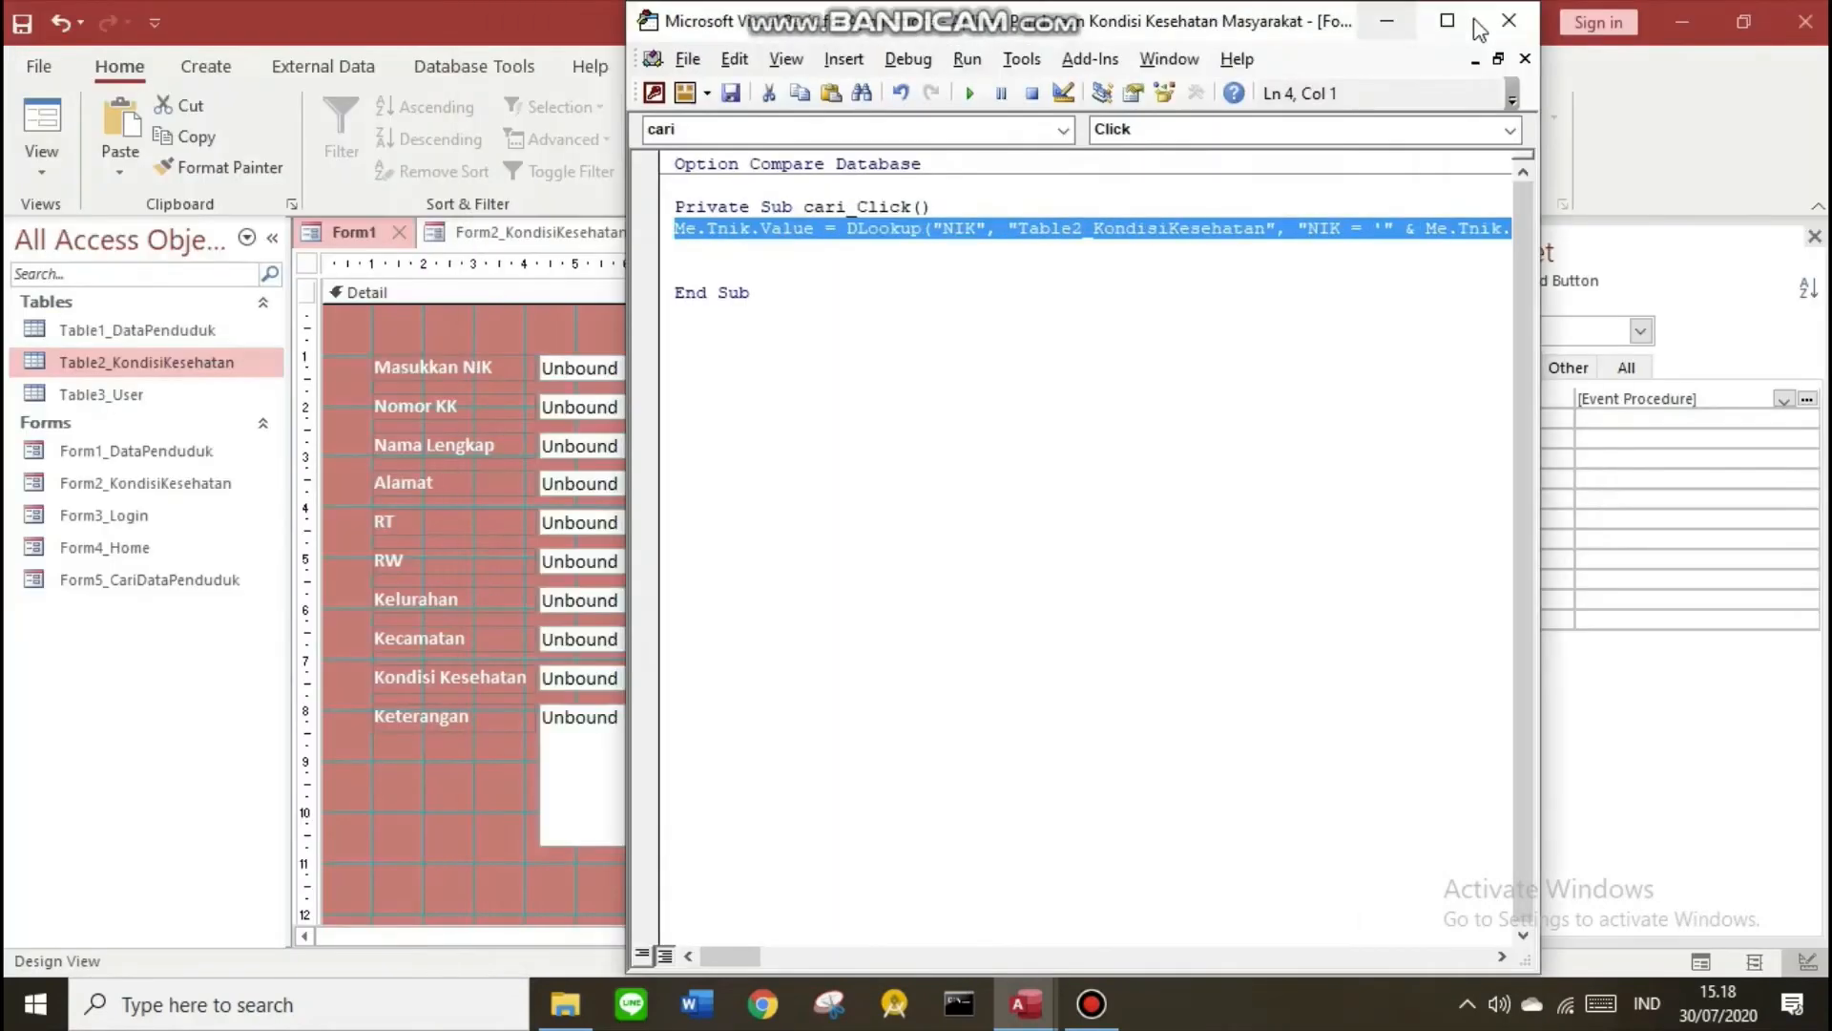
pyautogui.moveTo(1031, 31); pyautogui.dragTo(1565, 86)
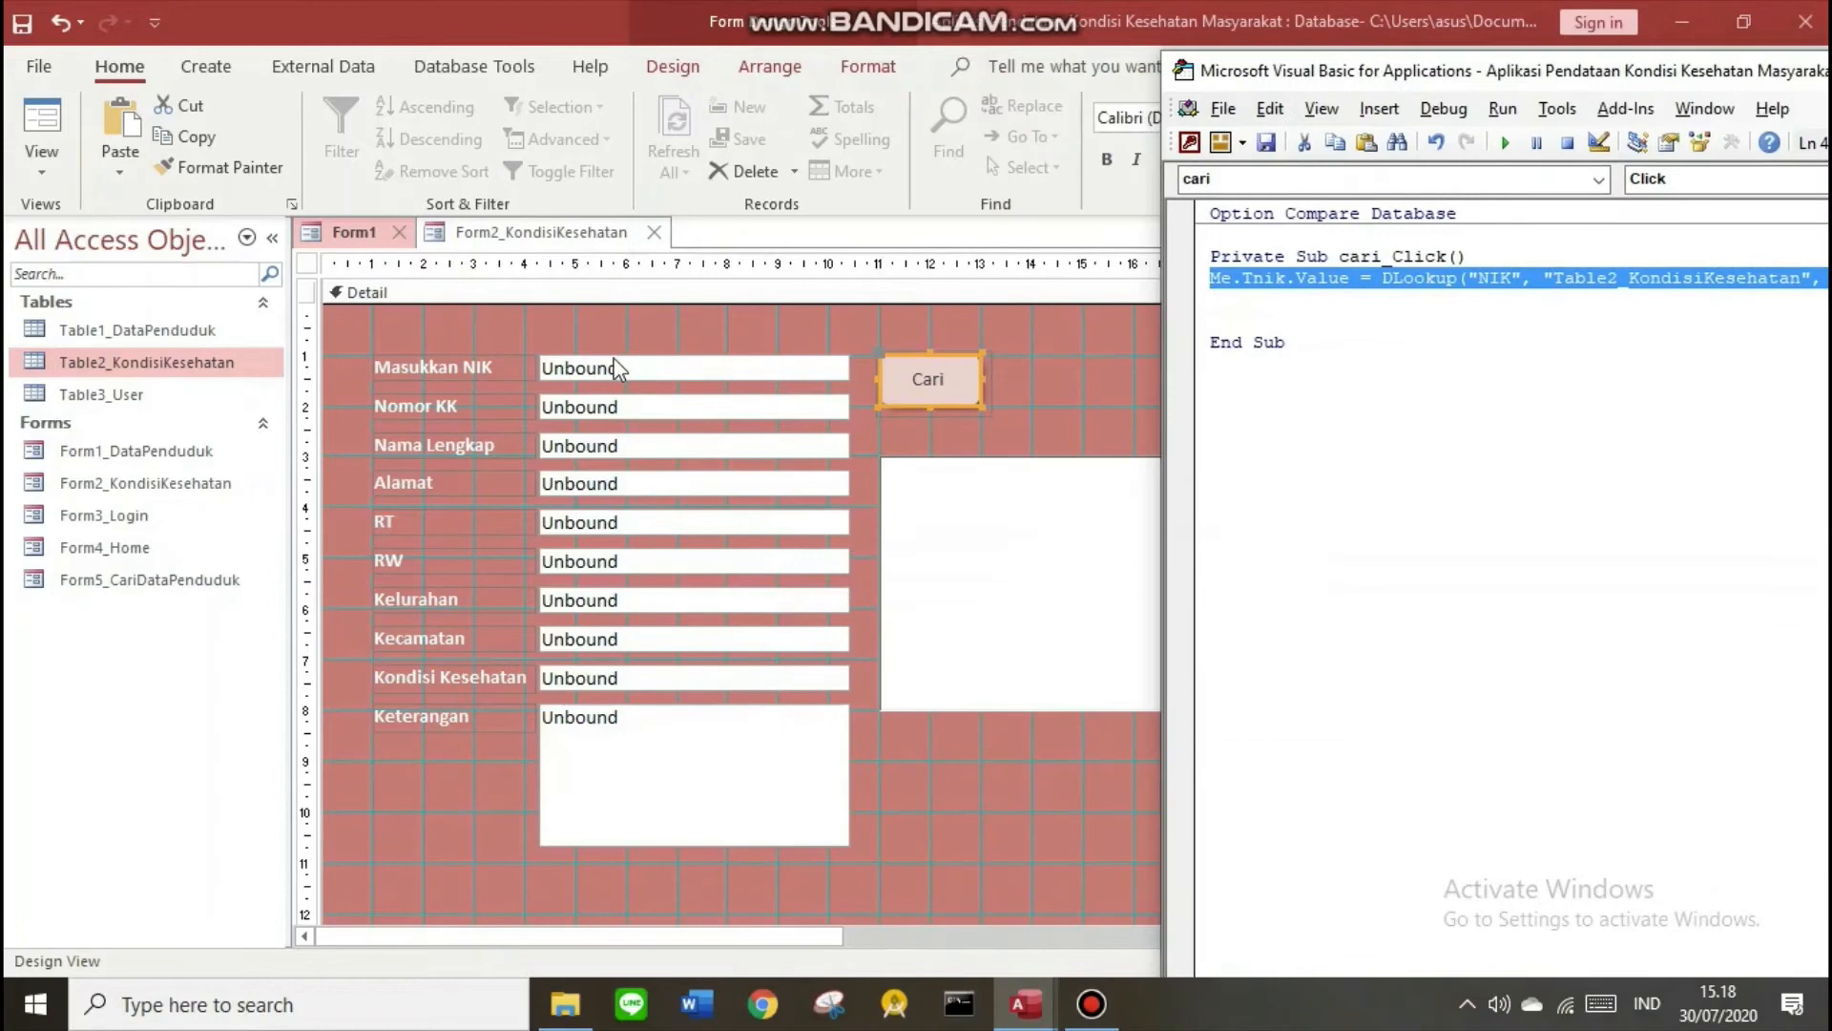
pyautogui.click(634, 404)
pyautogui.click(659, 413)
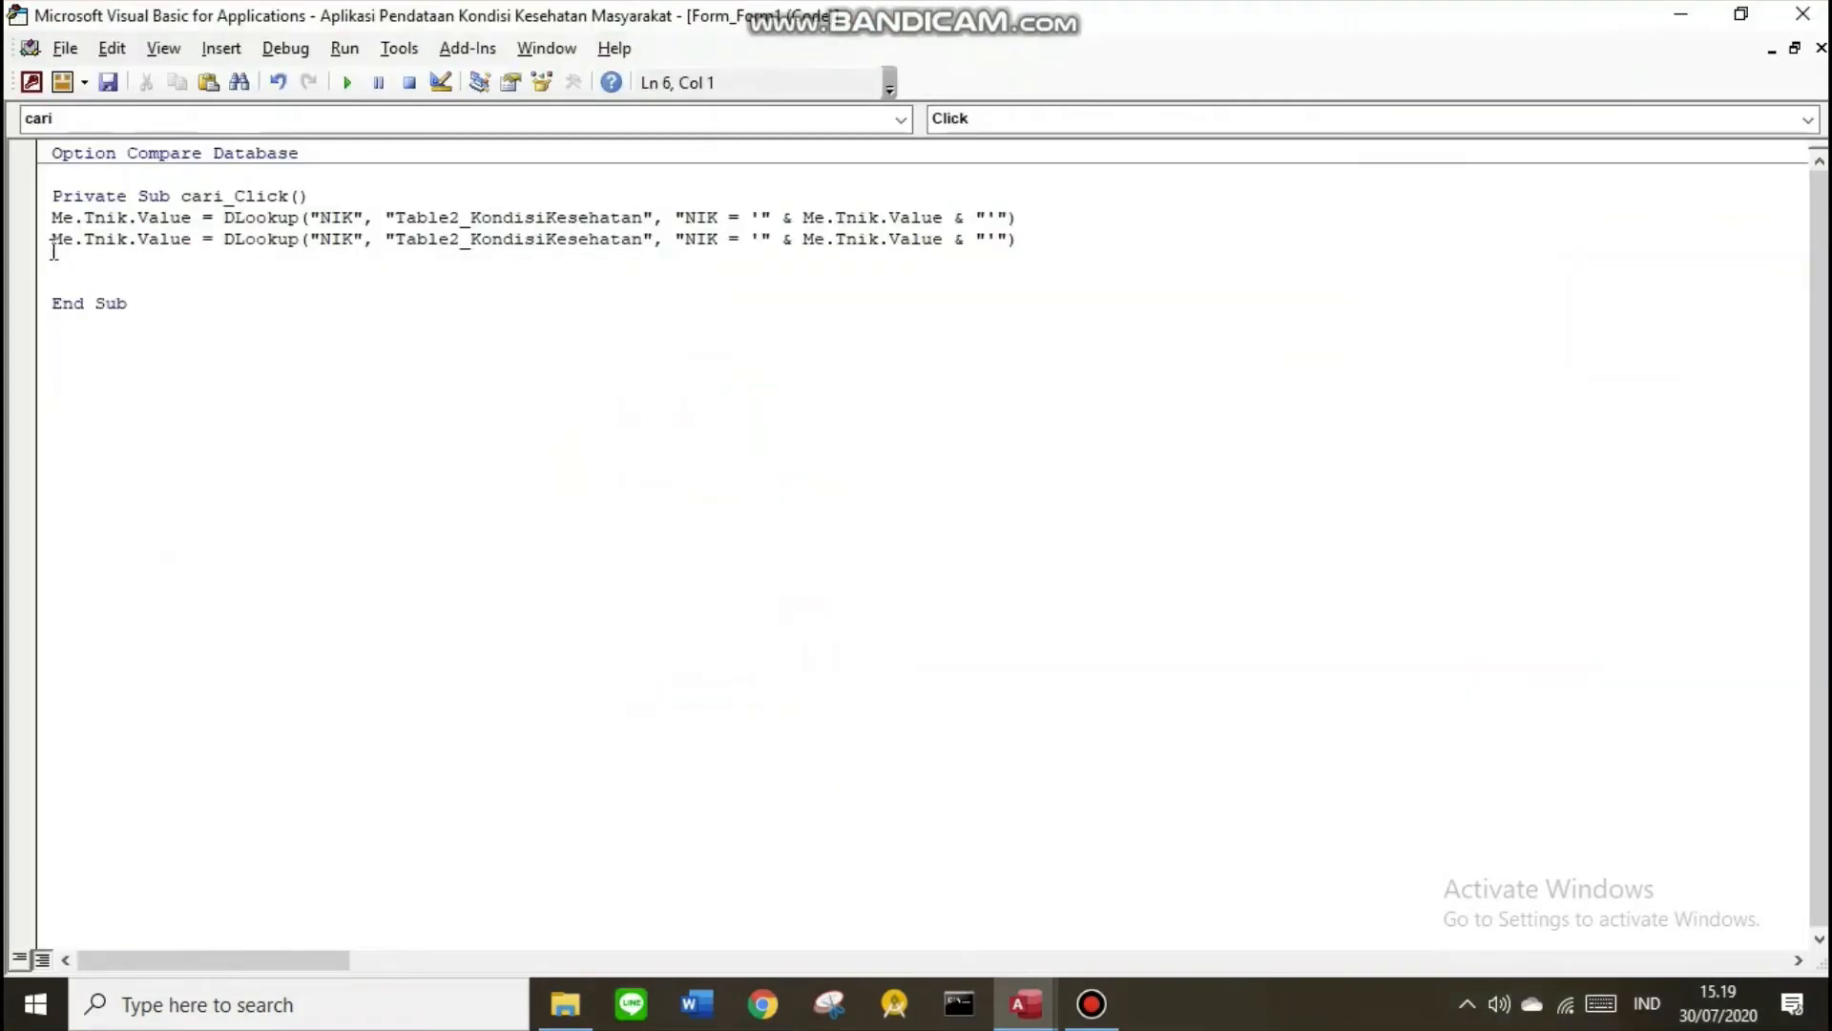
pyautogui.hotkey('ctrl', 'v')
pyautogui.hotkey('ctrl', 'v')
pyautogui.hotkey('ctrl', 'v')
pyautogui.hotkey('ctrl', 'v')
pyautogui.hotkey('ctrl', 'v')
pyautogui.hotkey('ctrl', 'v')
pyautogui.hotkey('ctrl', 'v')
pyautogui.hotkey('ctrl', 'v')
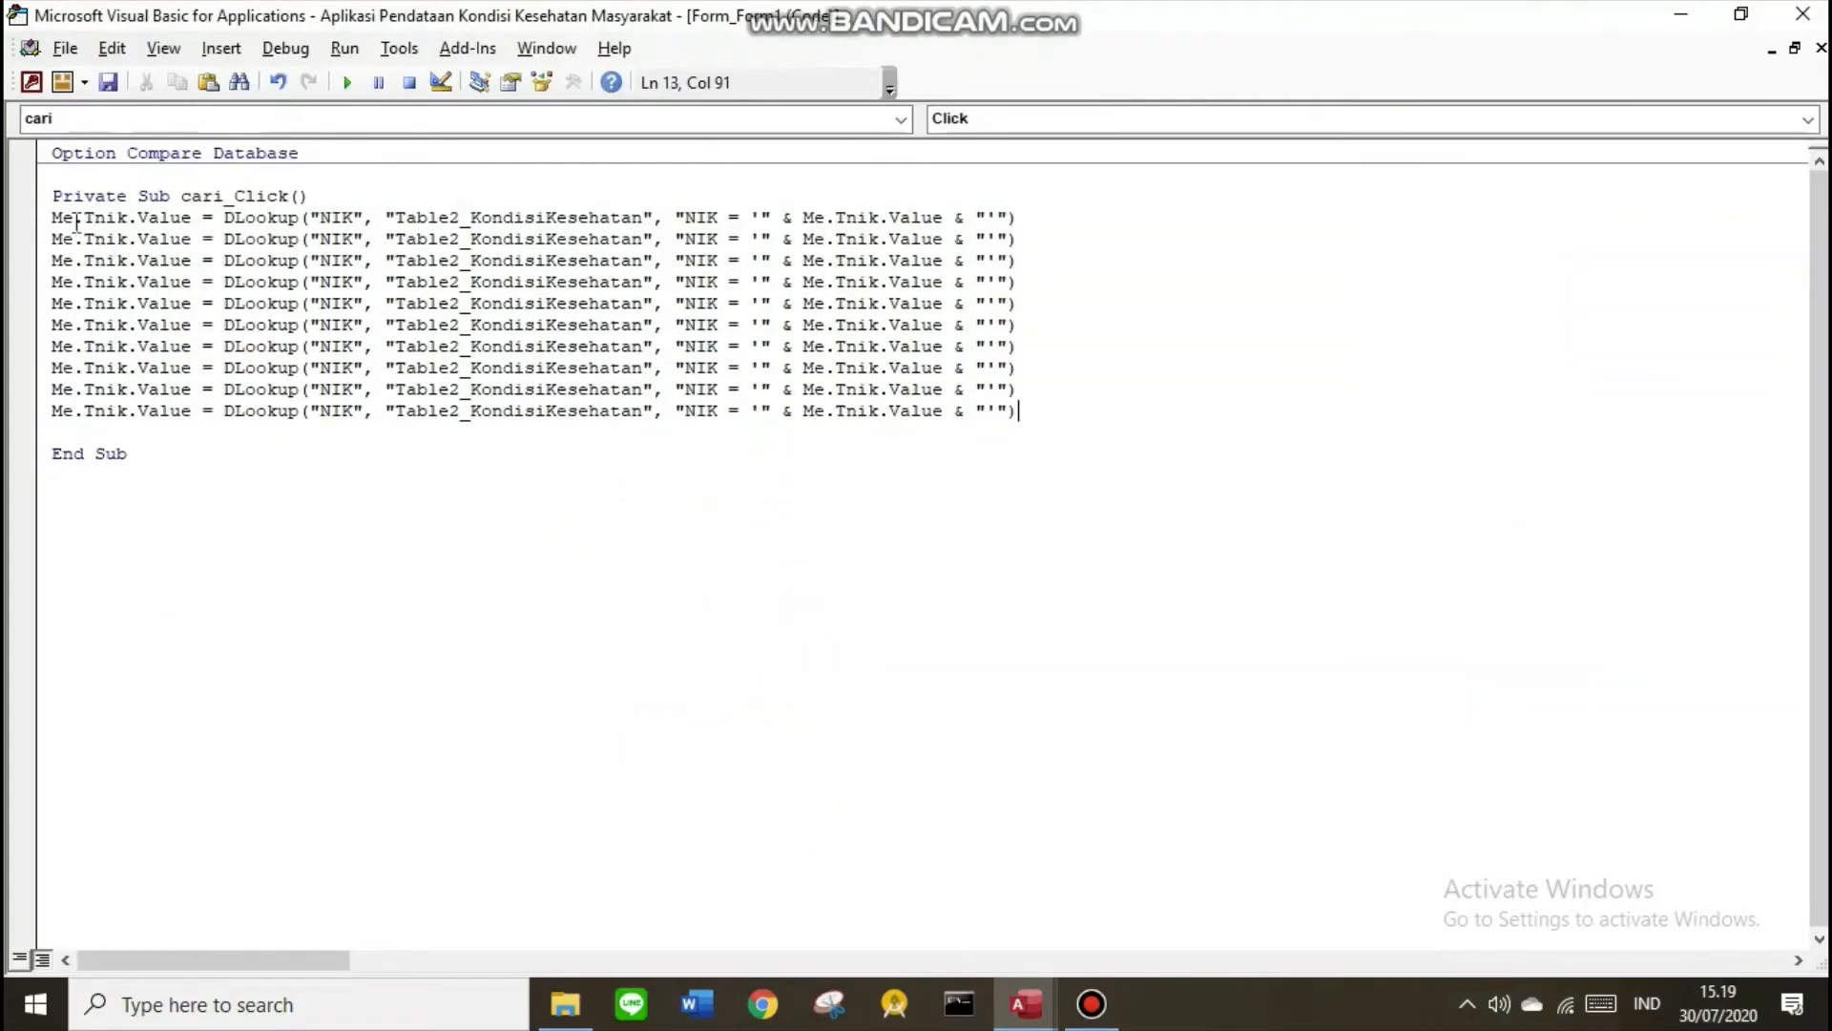
# Change the second lookup line to fill Tnokk from Nomor_KK
pyautogui.click(126, 243)
pyautogui.press('BackSpace')
pyautogui.press('BackSpace')
pyautogui.write('oKK')
pyautogui.moveTo(93, 281); pyautogui.dragTo(93, 302)
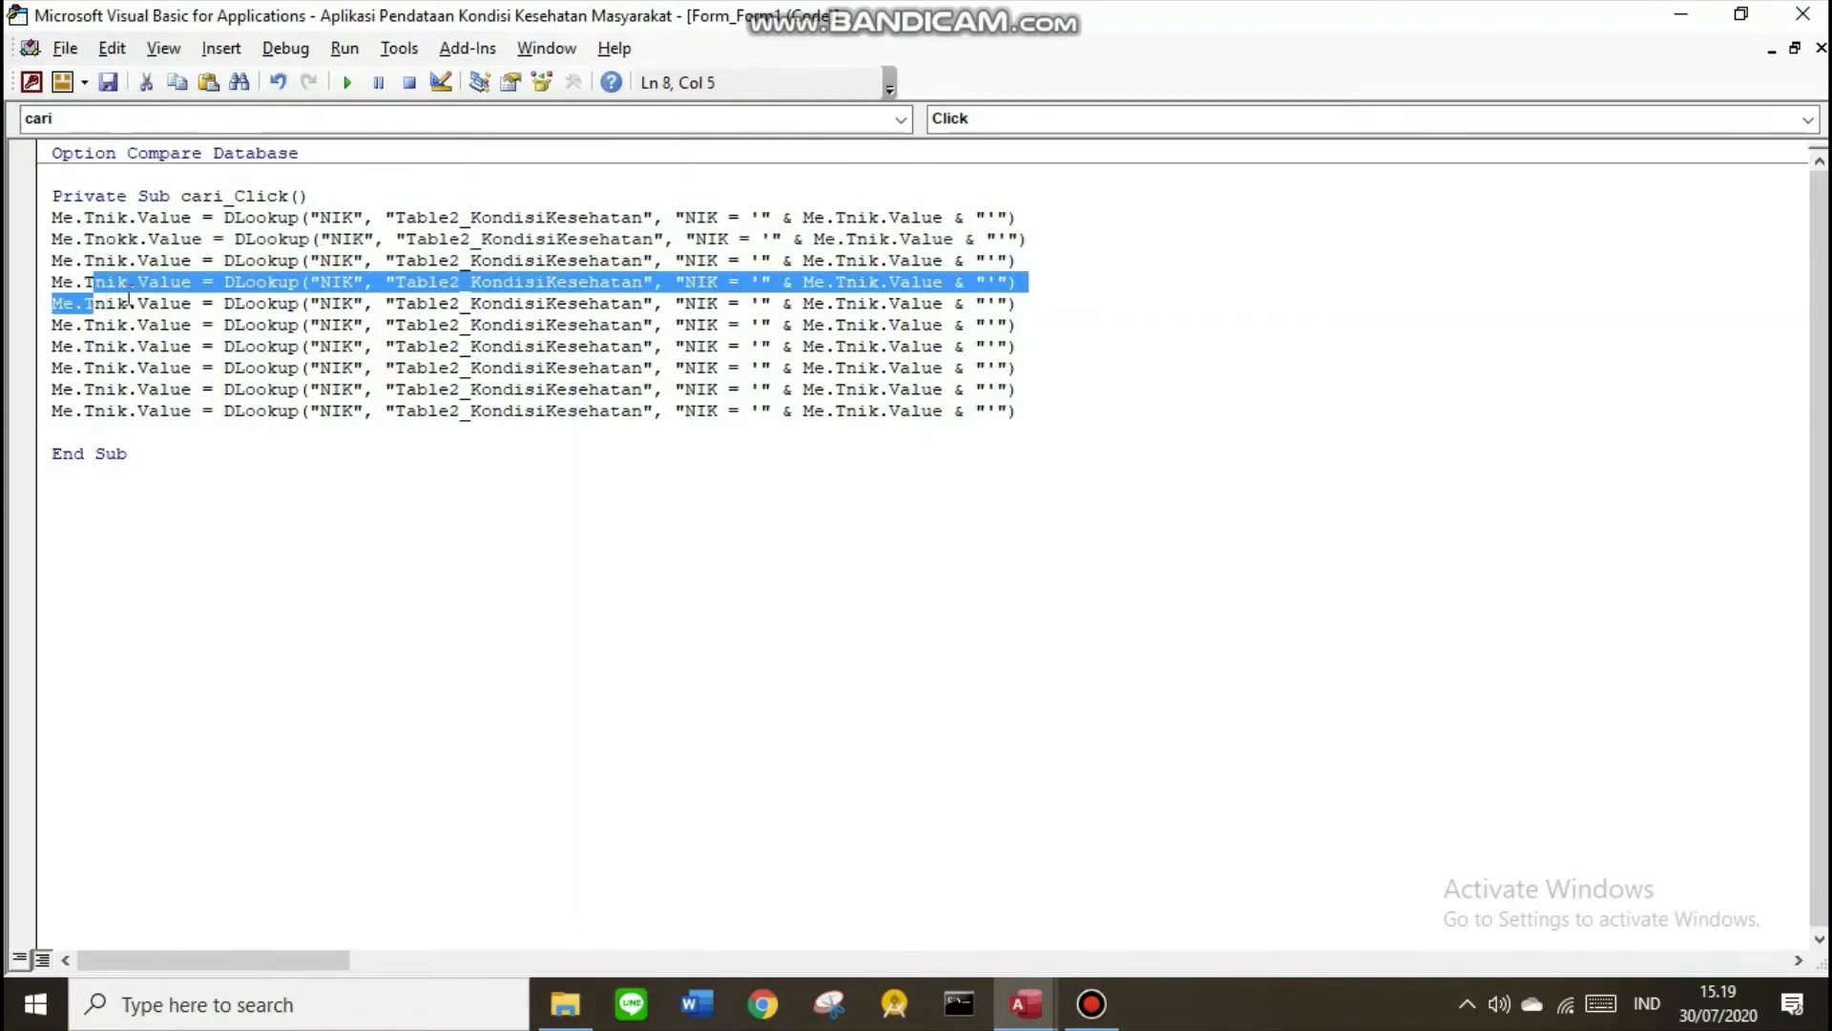
pyautogui.click(367, 240)
pyautogui.press('BackSpace')
pyautogui.press('BackSpace')
pyautogui.write('OMOR')
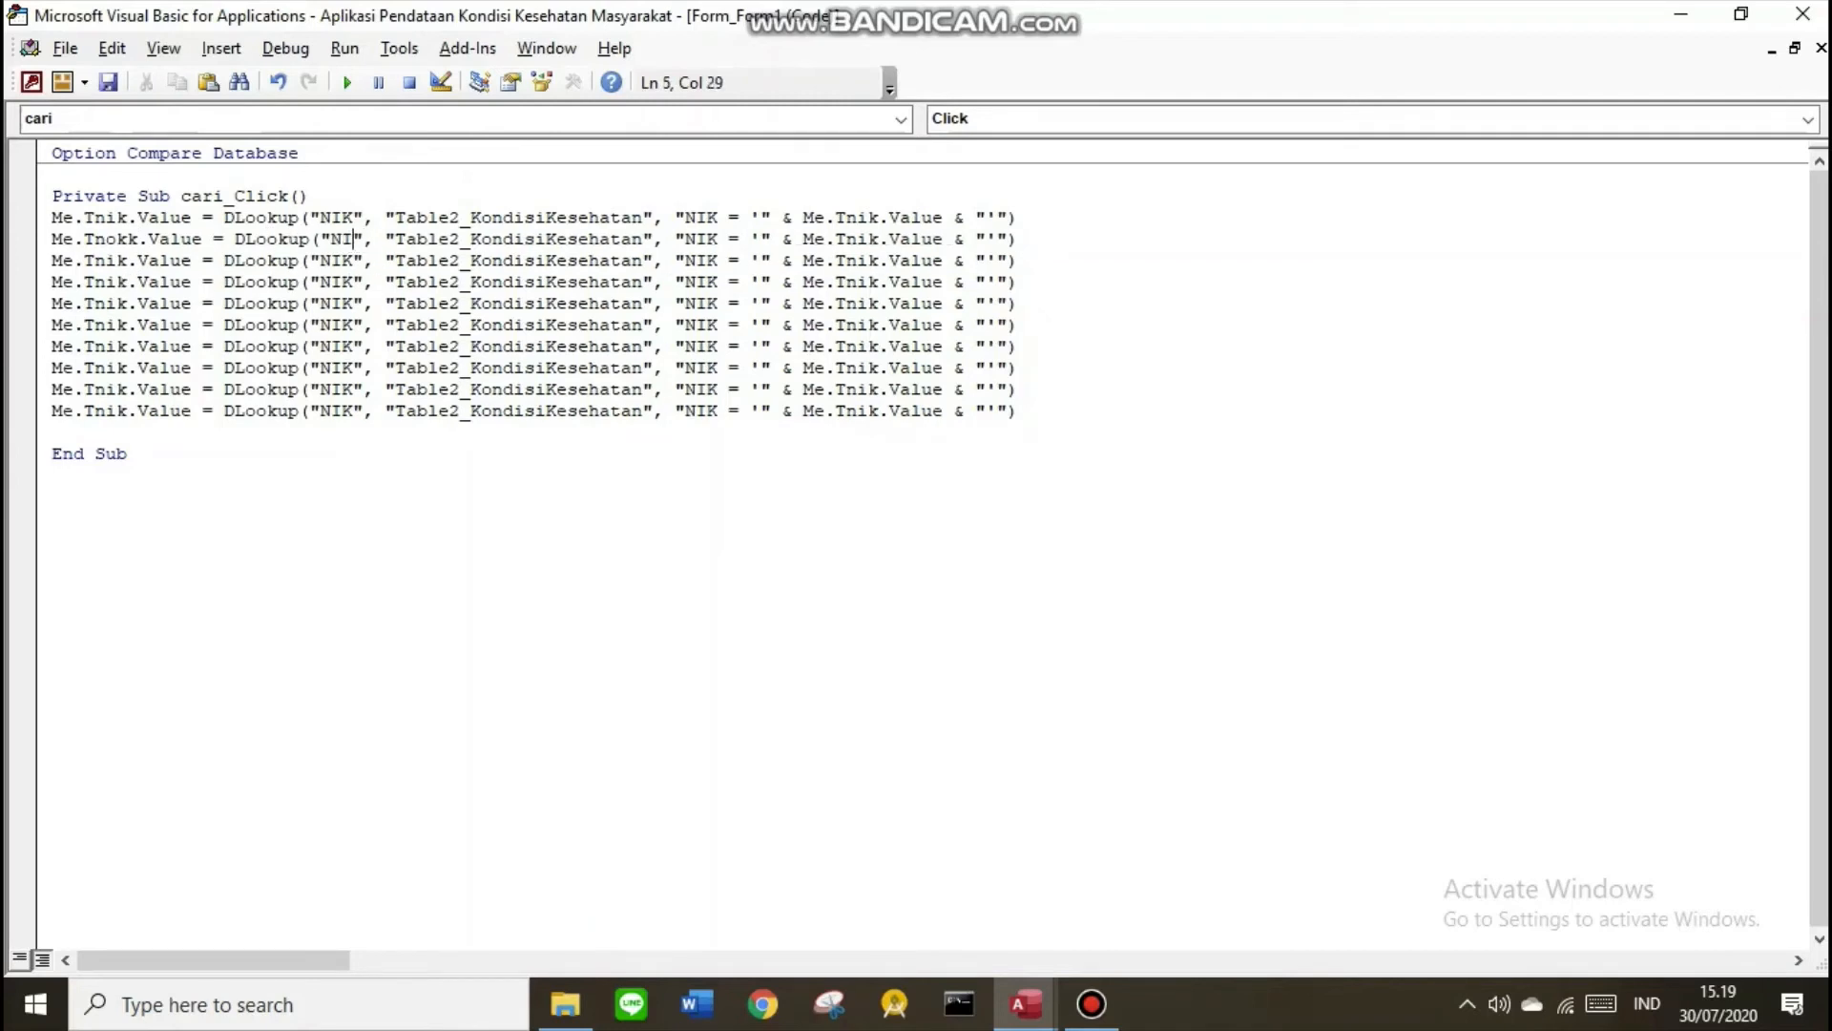
pyautogui.press('BackSpace')
pyautogui.press('BackSpace')
pyautogui.press('BackSpace')
pyautogui.press('BackSpace')
pyautogui.write('omor_KK')
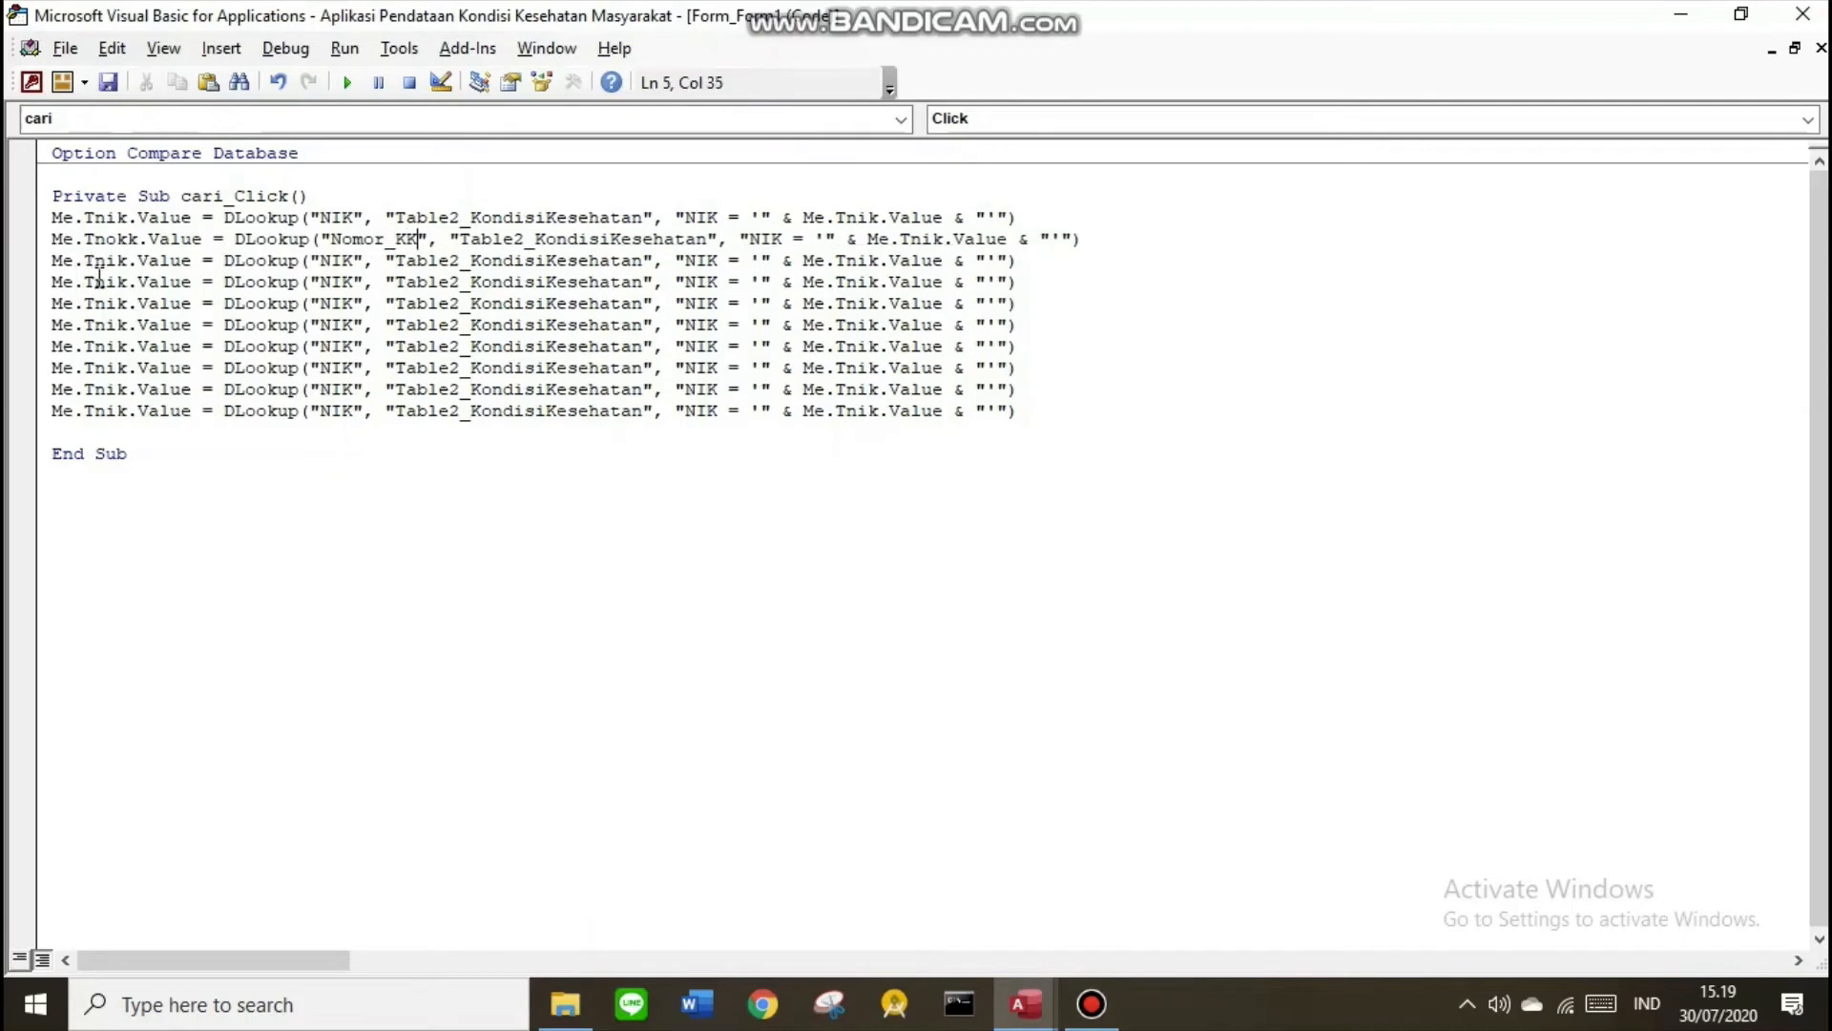
# Change the third line to fill Tnama from Nama_Lengkap and edit the next line
pyautogui.click(127, 260)
pyautogui.press('BackSpace')
pyautogui.press('BackSpace')
pyautogui.write('ama')
pyautogui.click(364, 261)
pyautogui.press('BackSpace')
pyautogui.press('BackSpace')
pyautogui.write('ama_Lengkap')
pyautogui.click(127, 283)
pyautogui.press('BackSpace')
pyautogui.press('BackSpace')
pyautogui.press('BackSpace')
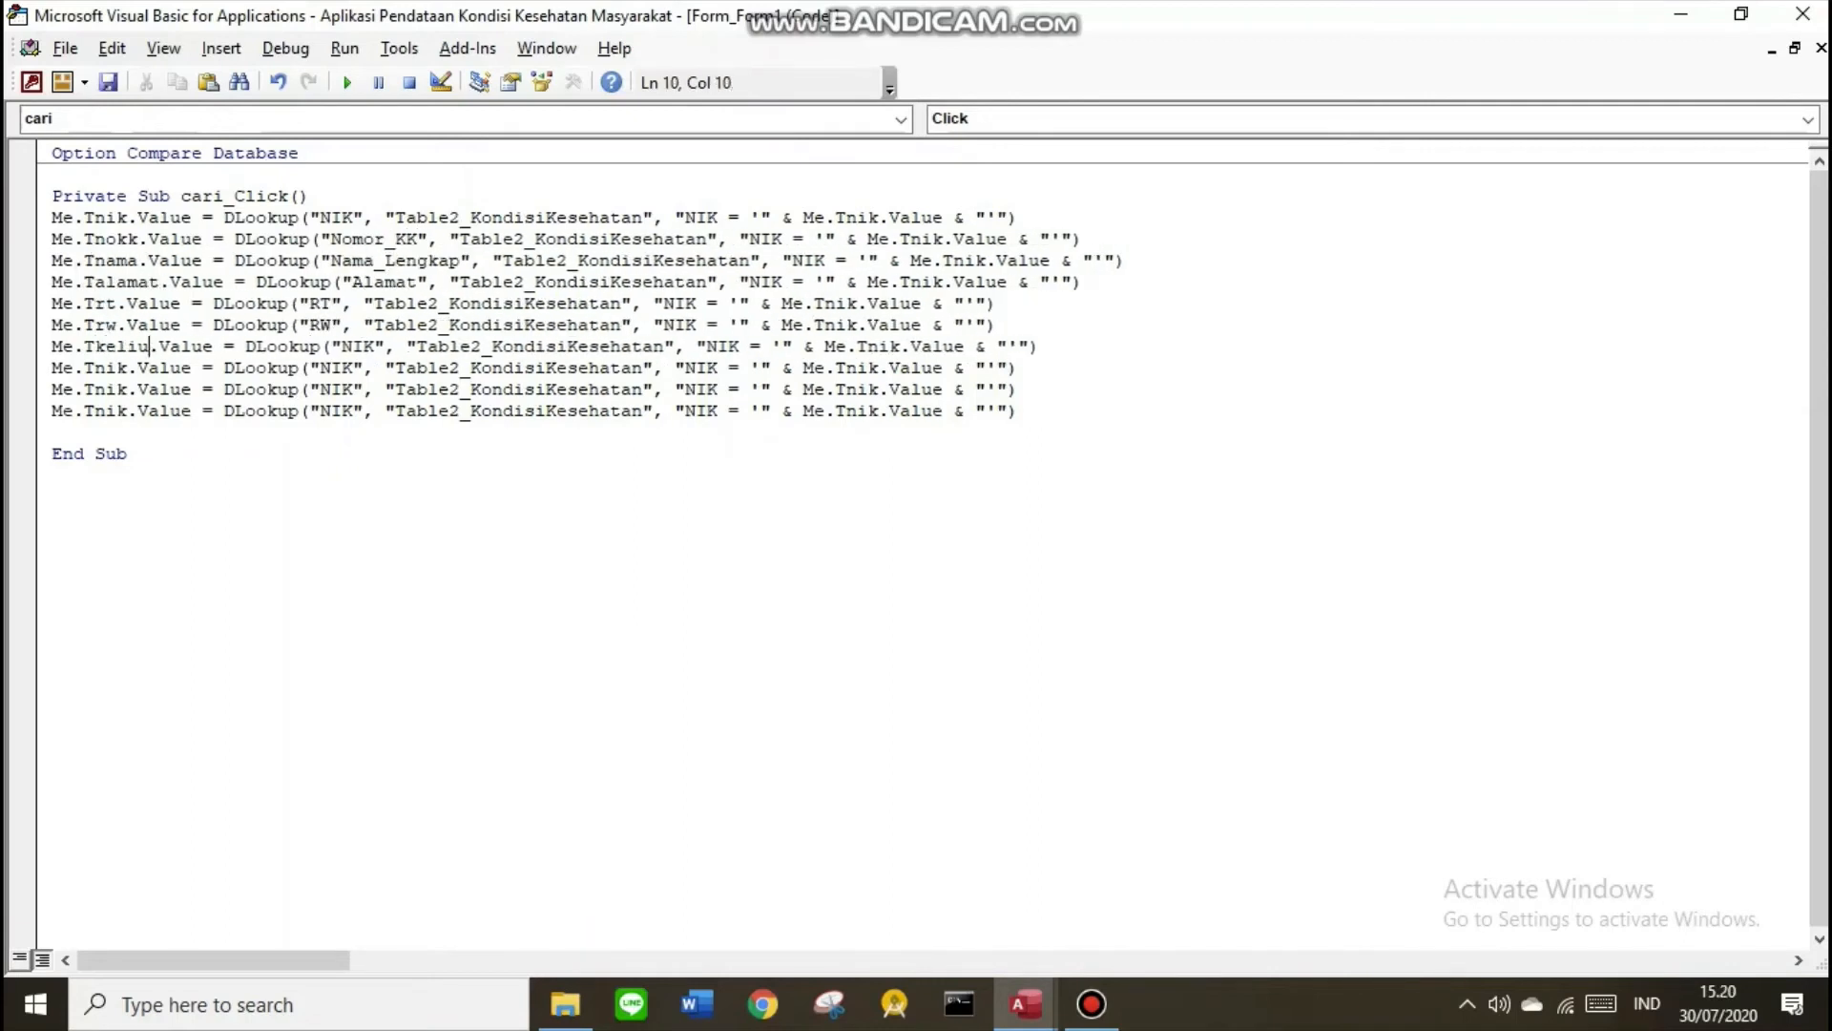
pyautogui.press('BackSpace')
pyautogui.press('BackSpace')
pyautogui.write('urahan')
# Set the Kelurahan and Kecamatan lines and make the last line fill Ofoto from Foto
pyautogui.click(417, 346)
pyautogui.press('BackSpace')
pyautogui.press('BackSpace')
pyautogui.press('BackSpace')
pyautogui.write('Kelurahan')
pyautogui.click(126, 368)
pyautogui.press('BackSpace')
pyautogui.press('BackSpace')
pyautogui.press('BackSpace')
pyautogui.write('kecamatan')
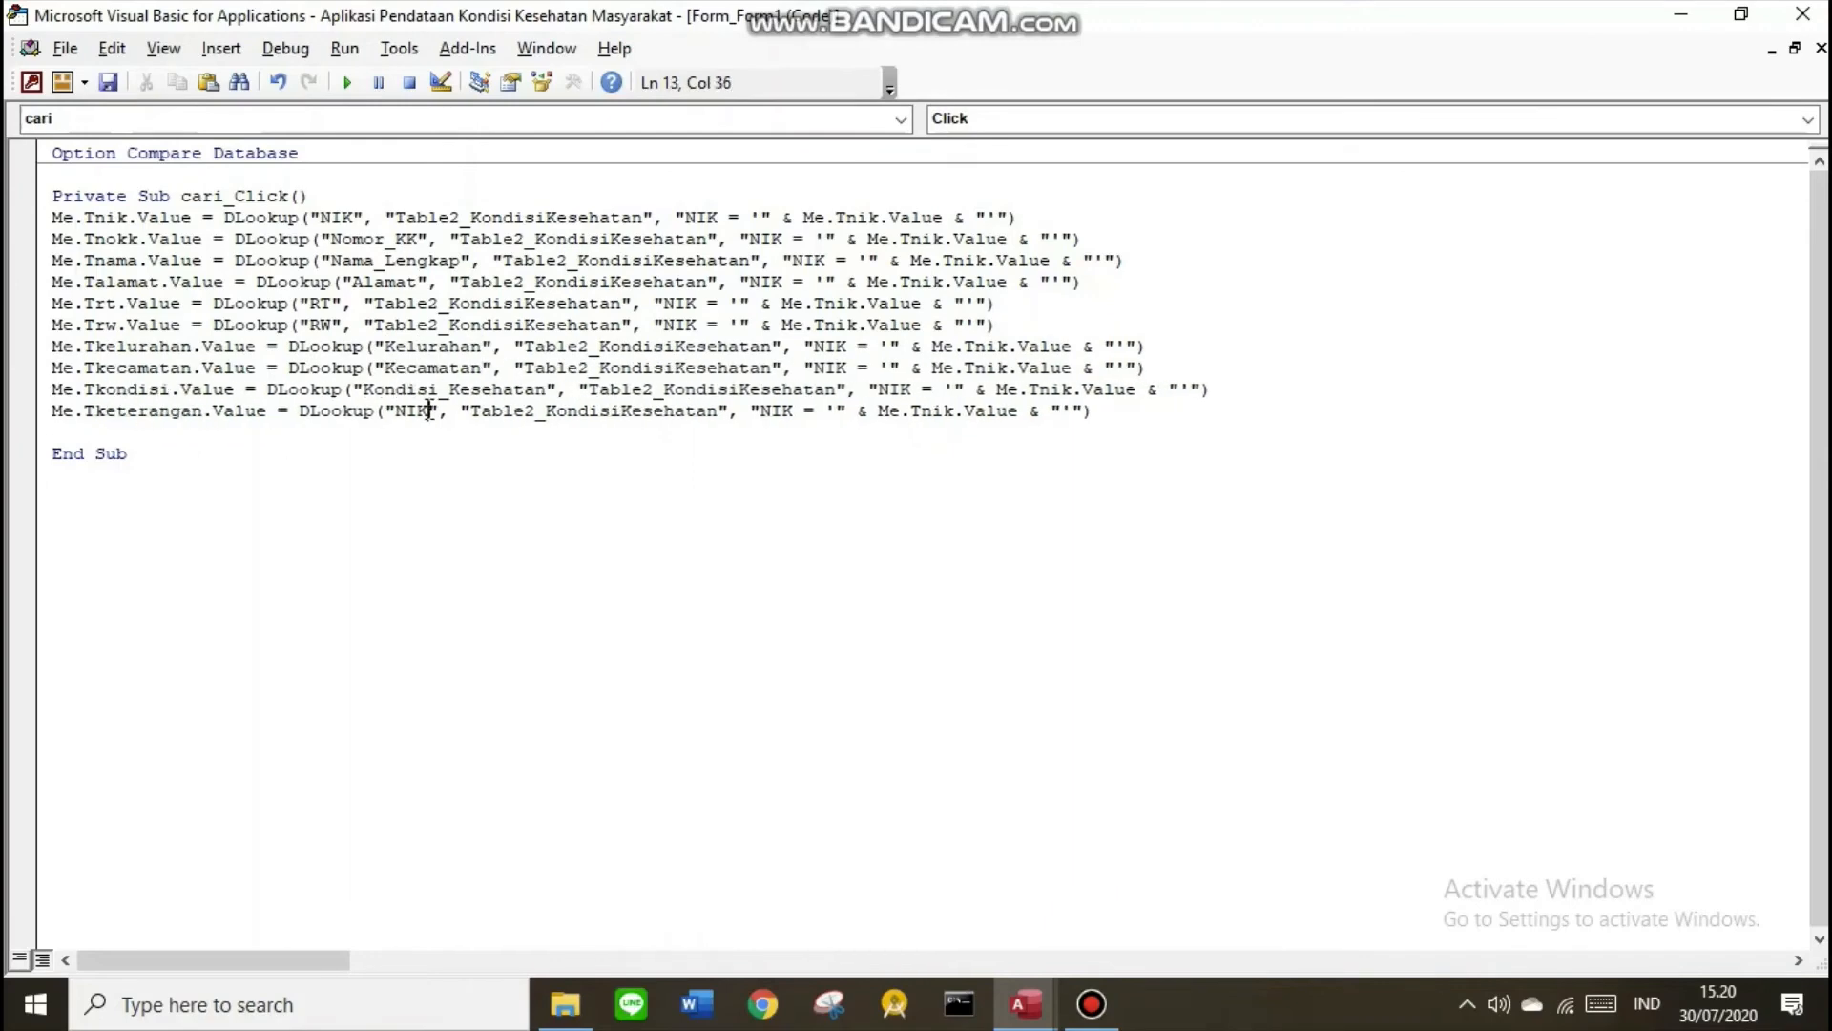
pyautogui.write('Ofoto')
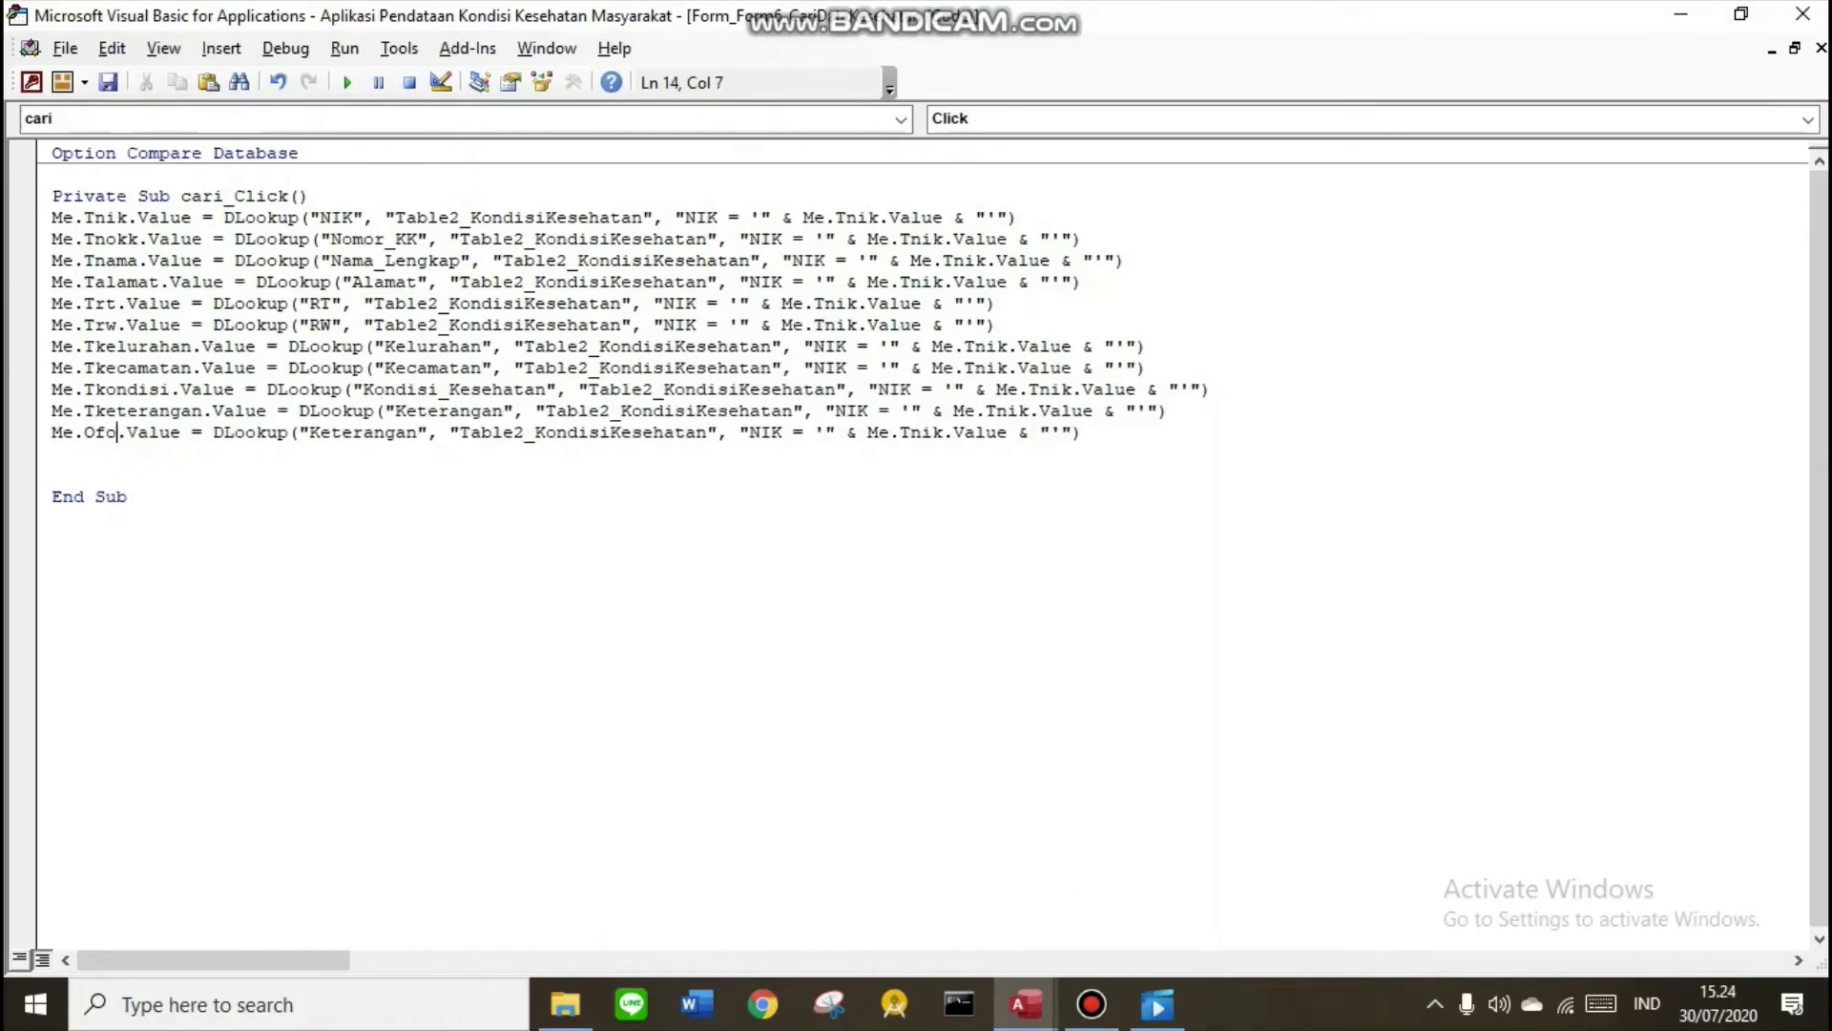
pyautogui.moveTo(438, 433); pyautogui.dragTo(332, 432)
pyautogui.write('Foto')
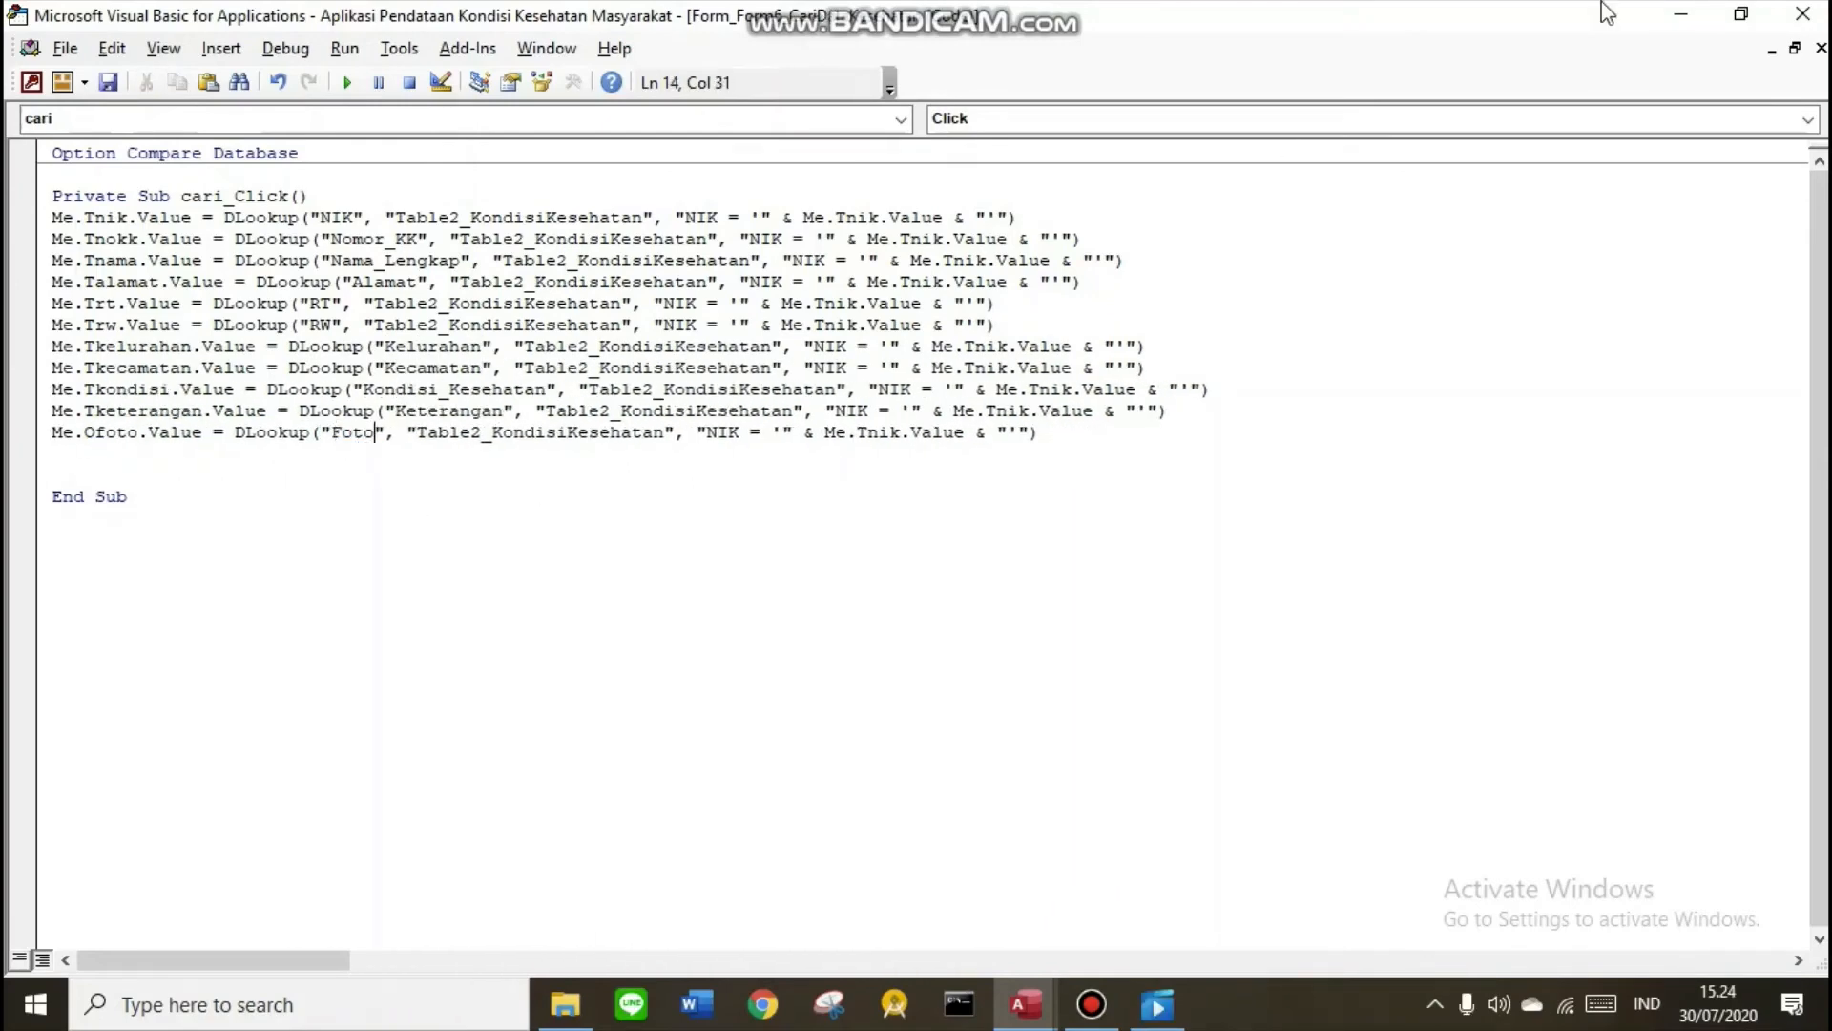
pyautogui.click(1682, 13)
# Test the Cari search, close both search forms and open Form4_Home
pyautogui.click(902, 332)
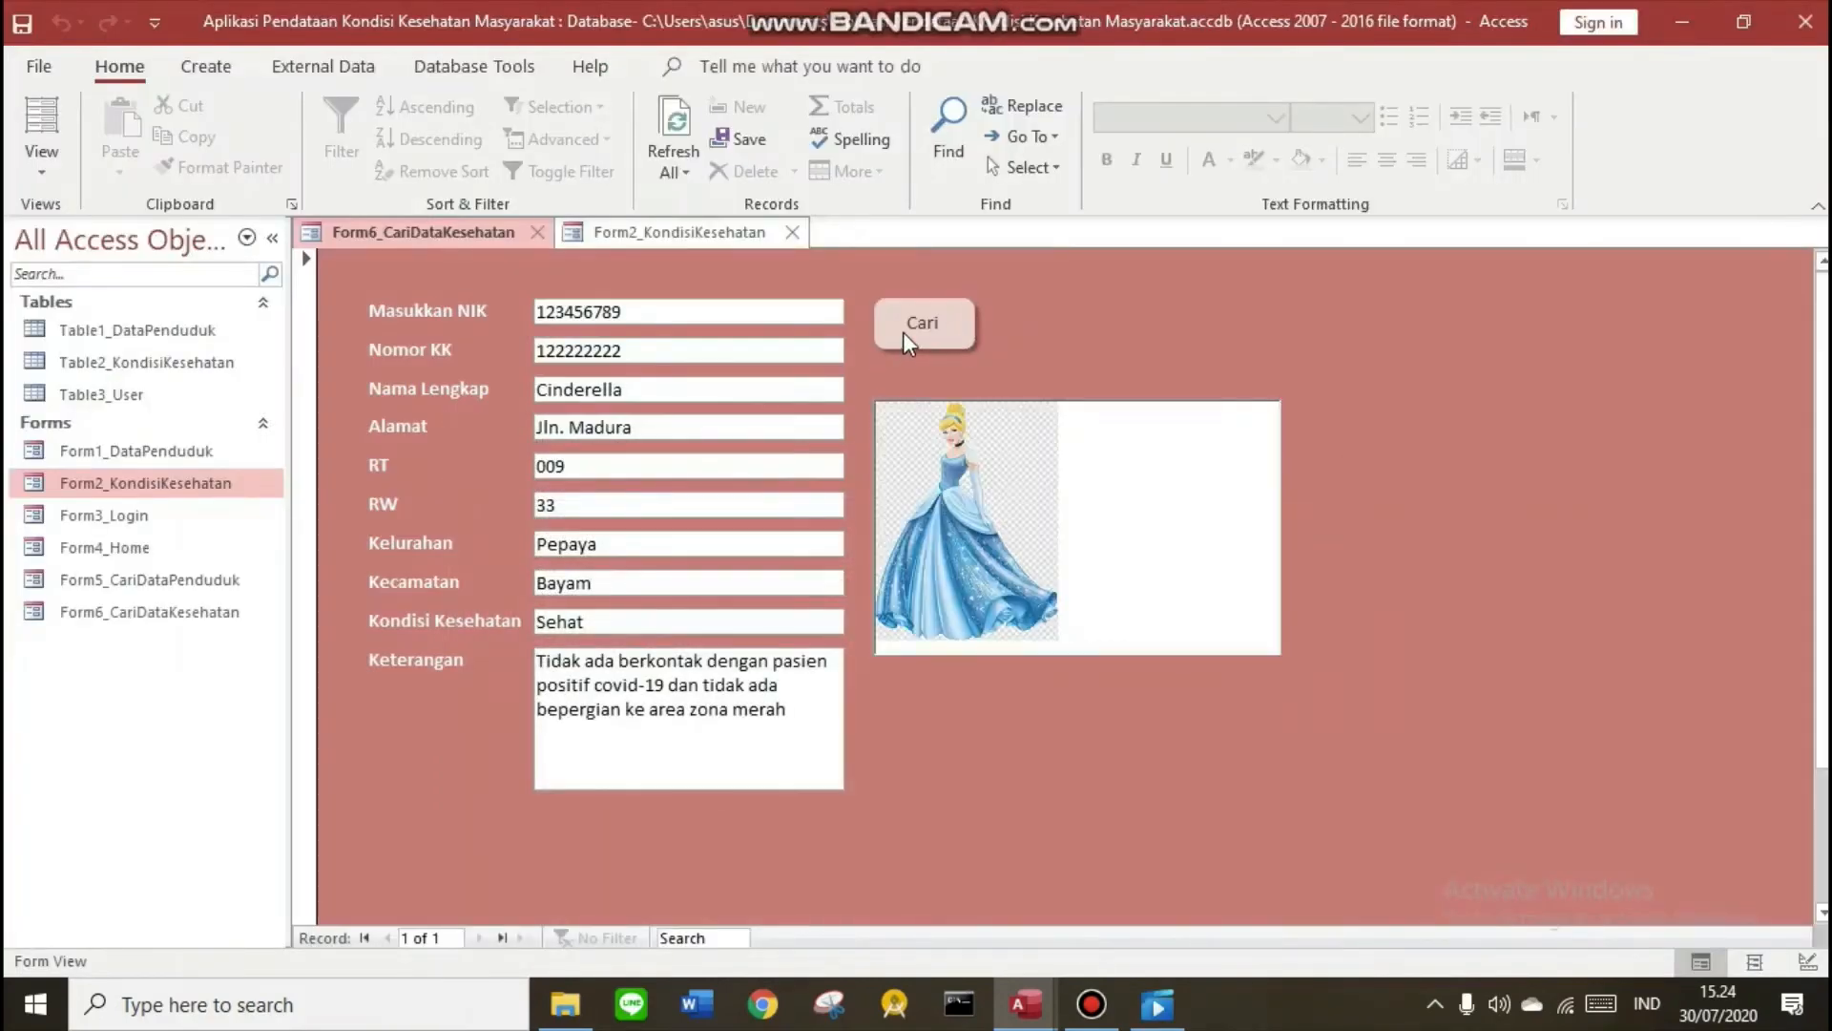
pyautogui.click(1026, 458)
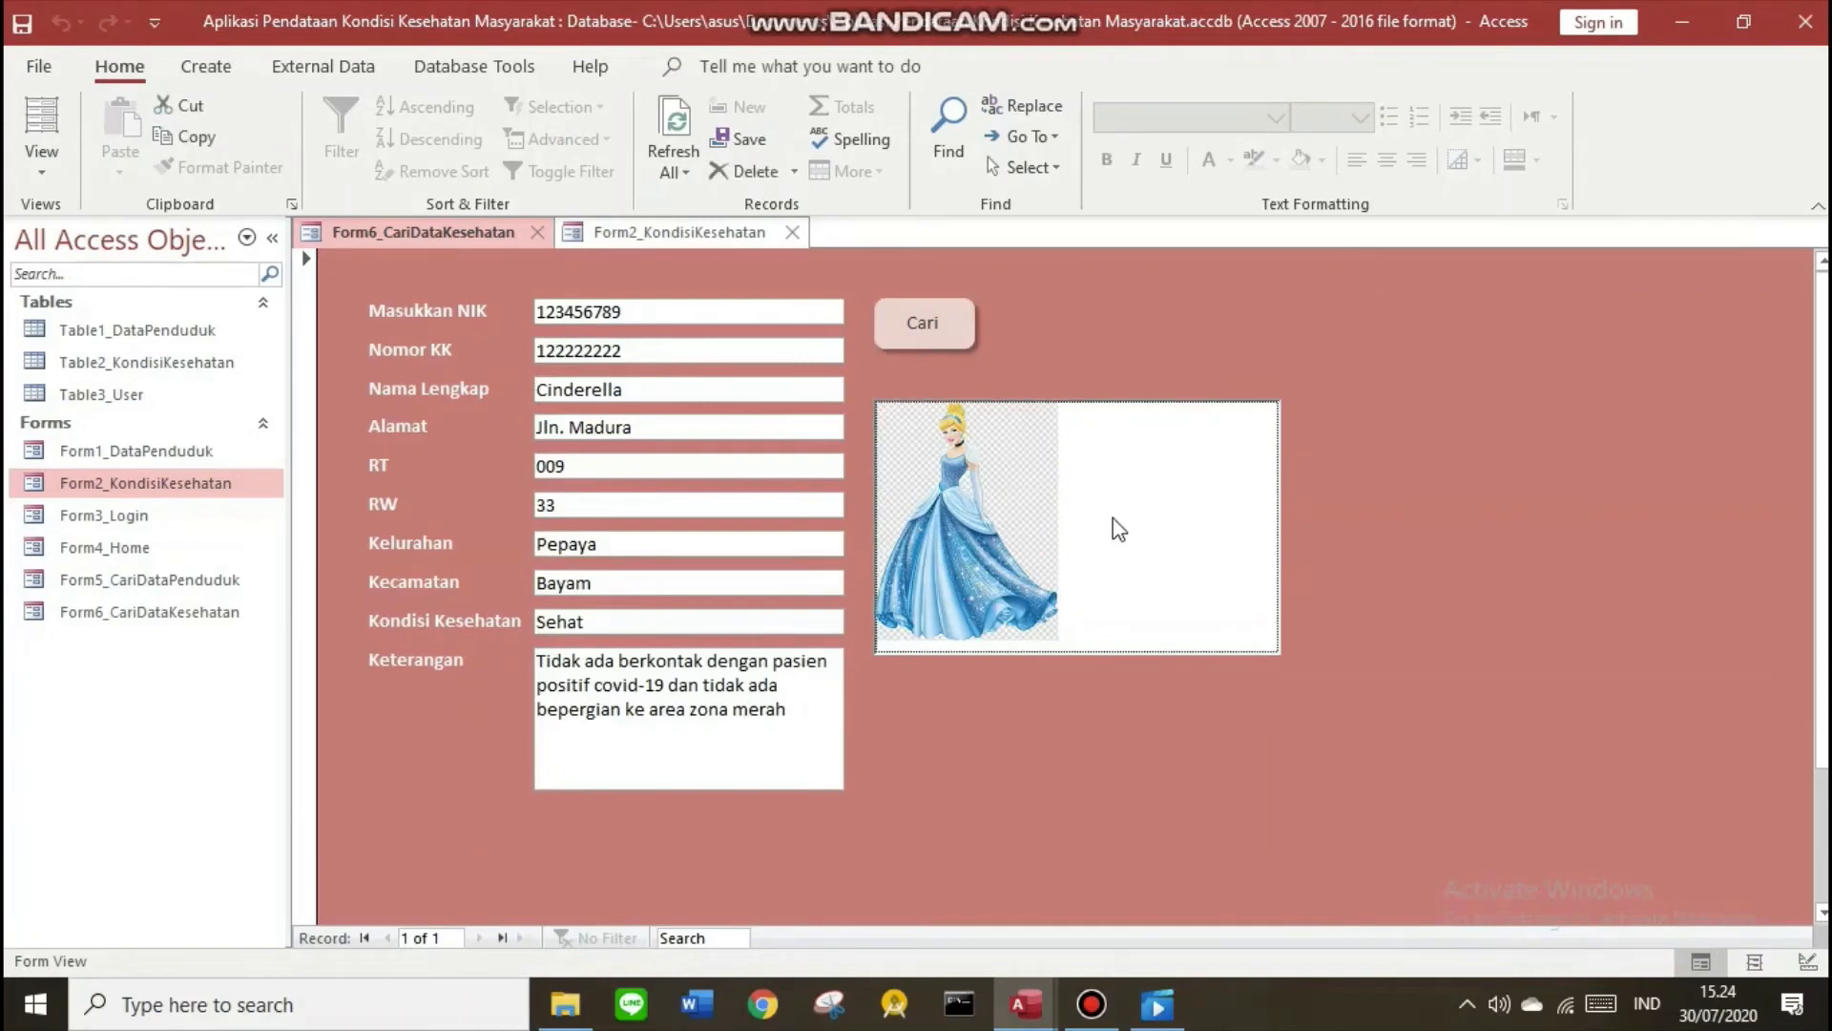
pyautogui.click(537, 232)
pyautogui.click(532, 235)
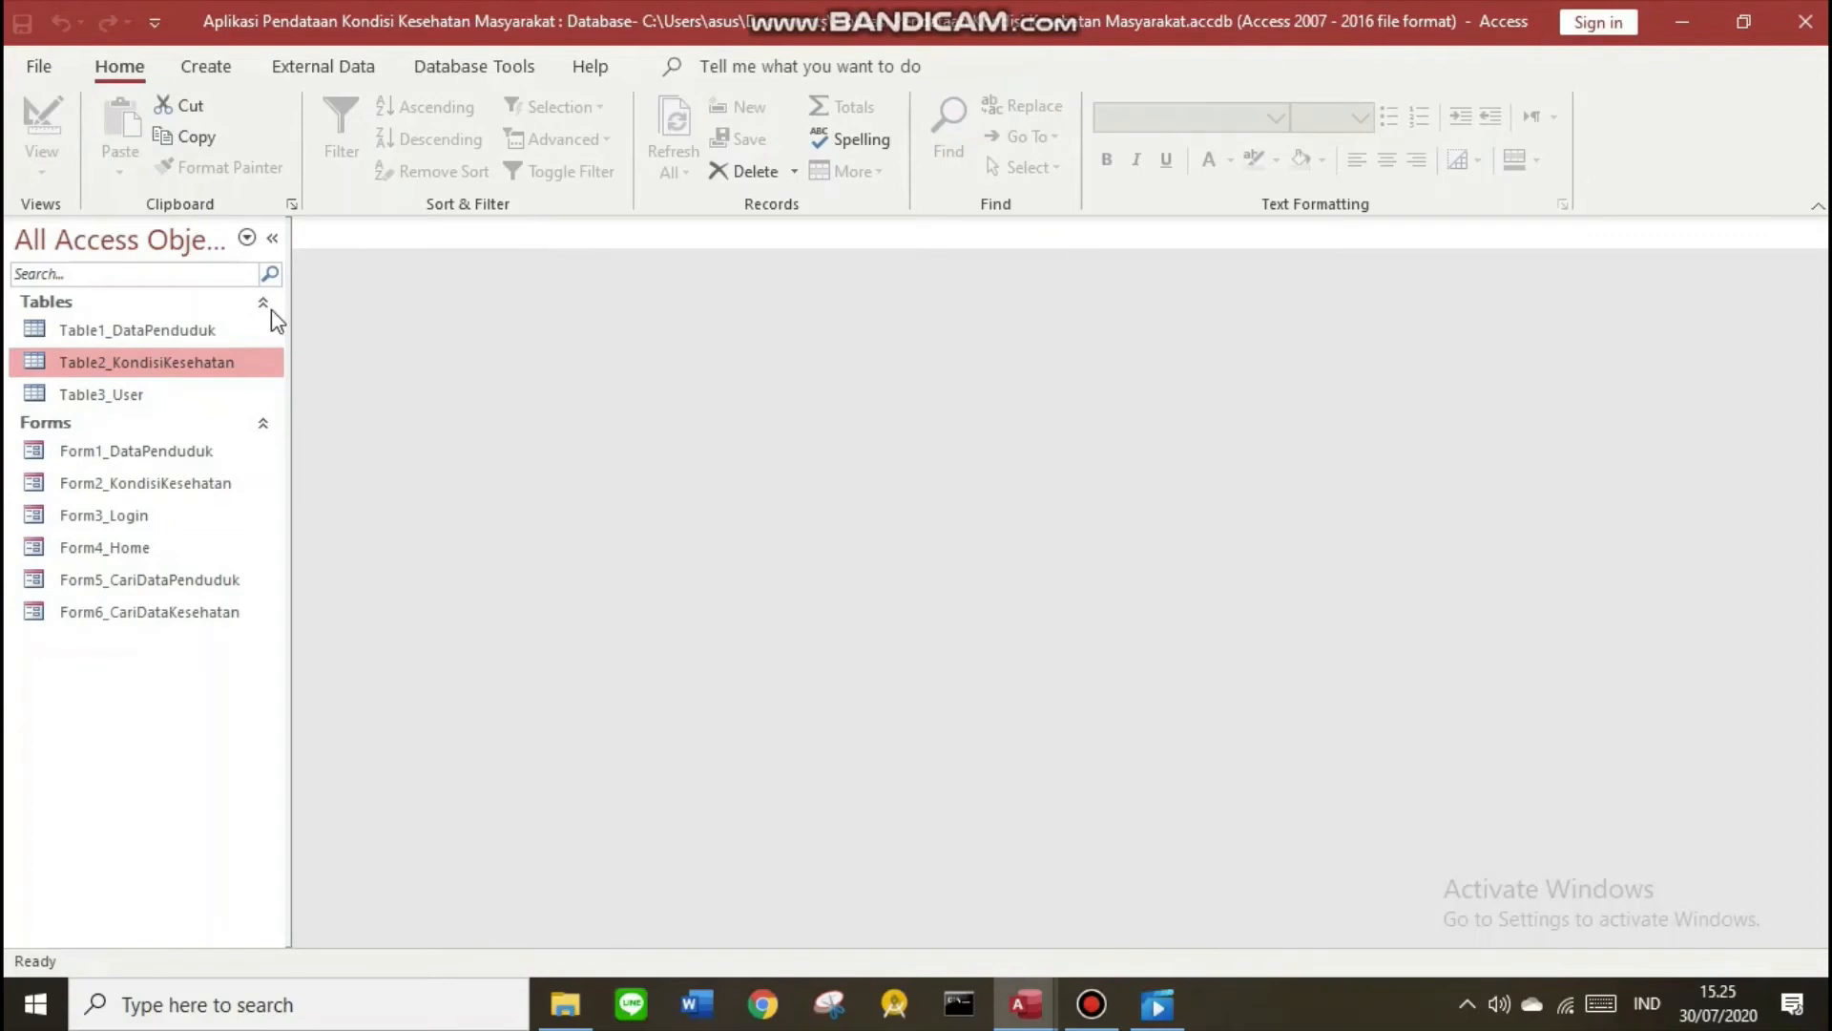
pyautogui.doubleClick(152, 546)
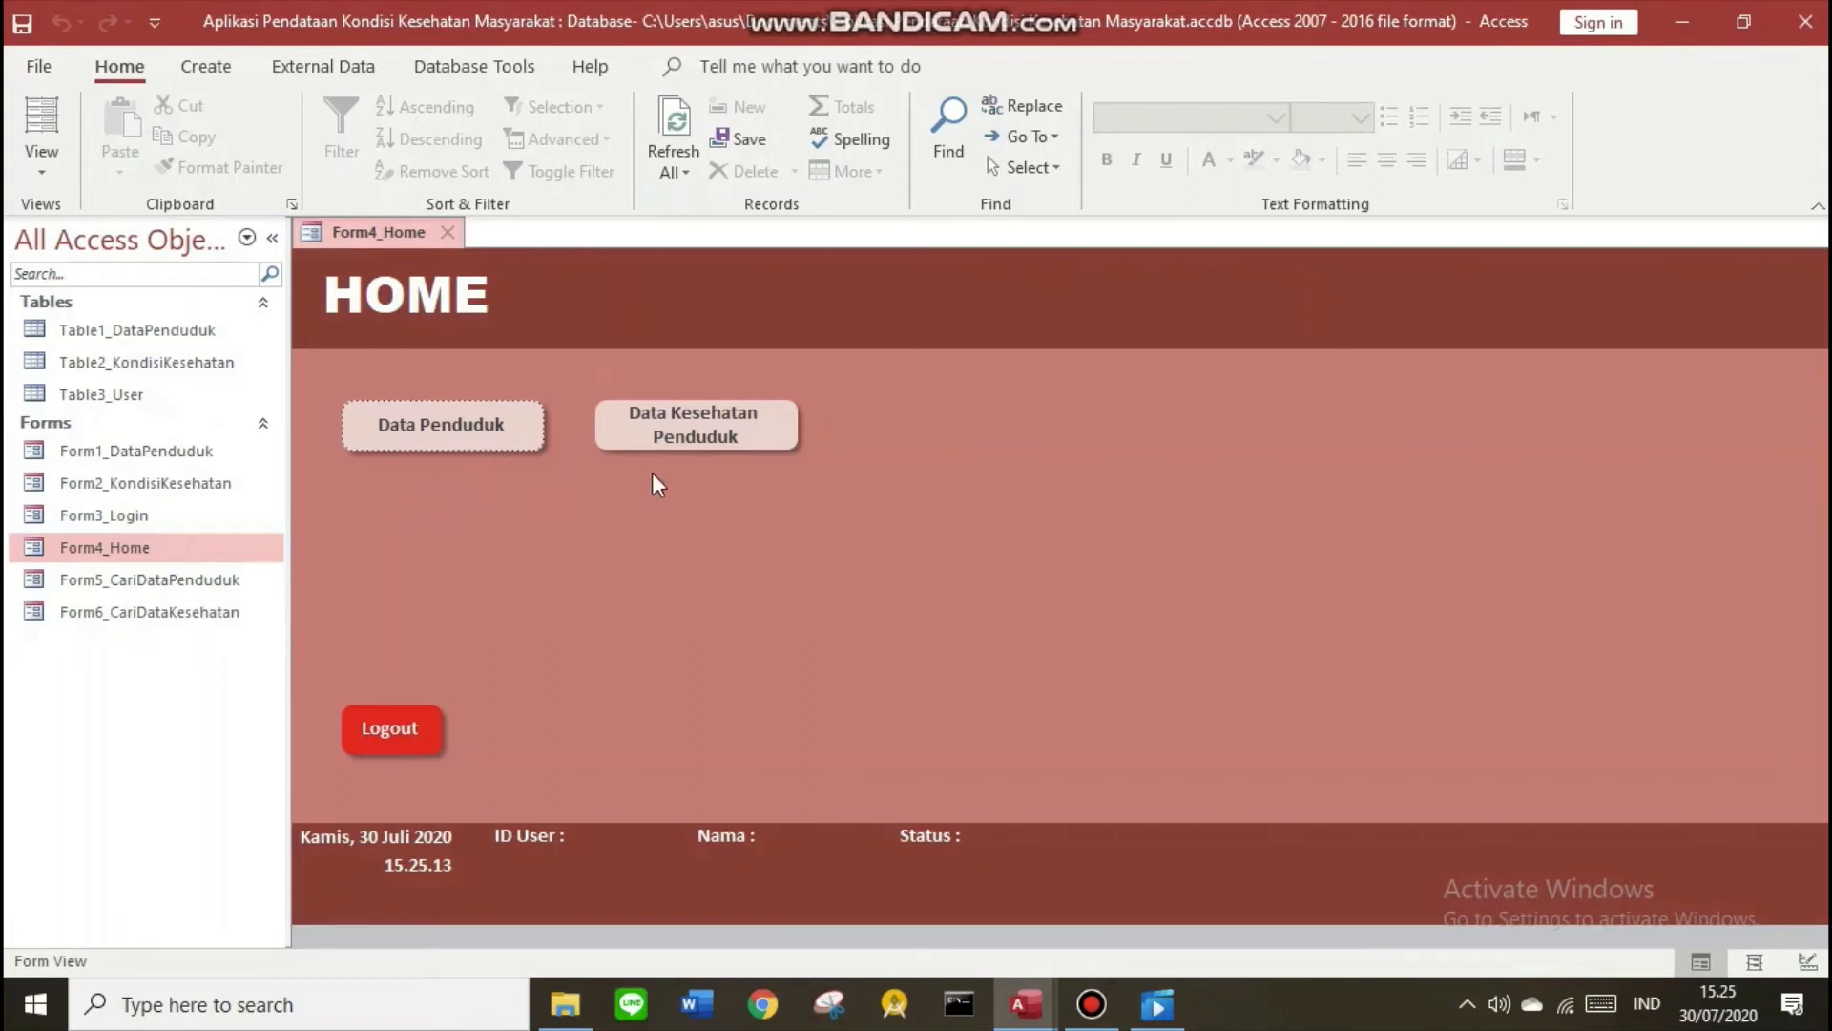
# Switch Form4_Home to Design View
pyautogui.click(178, 581)
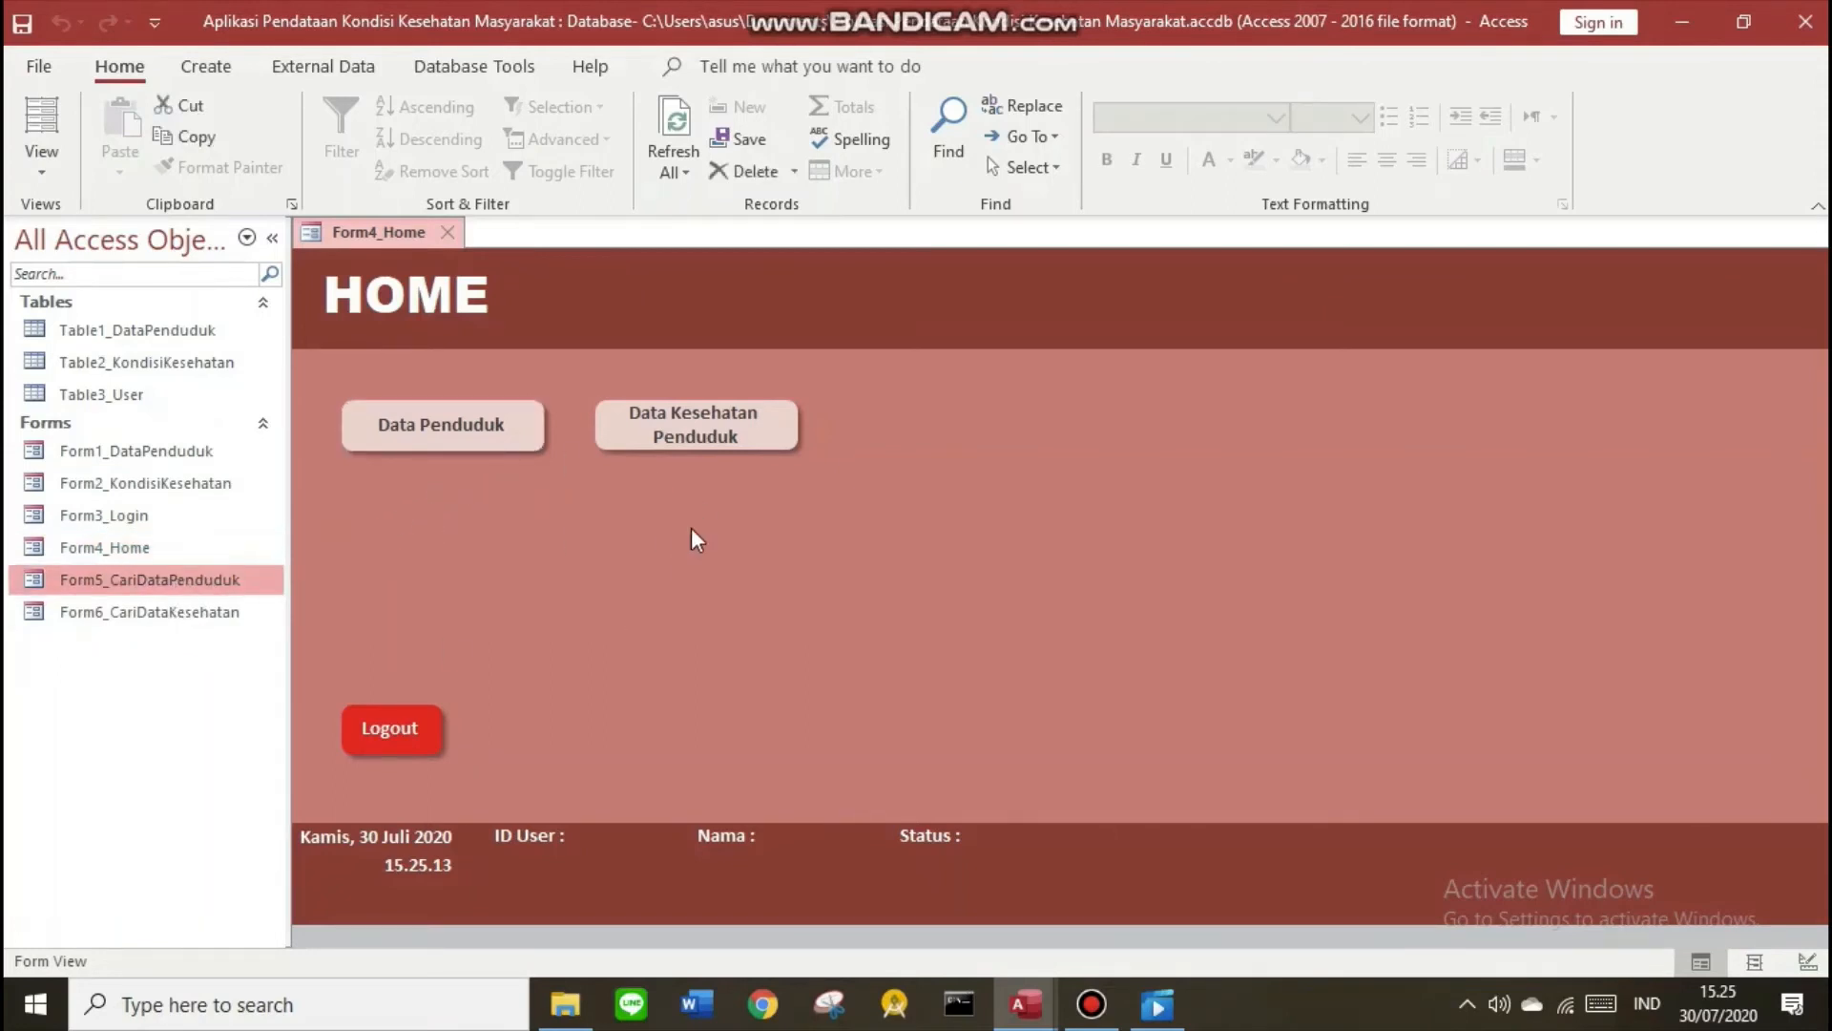
pyautogui.click(221, 620)
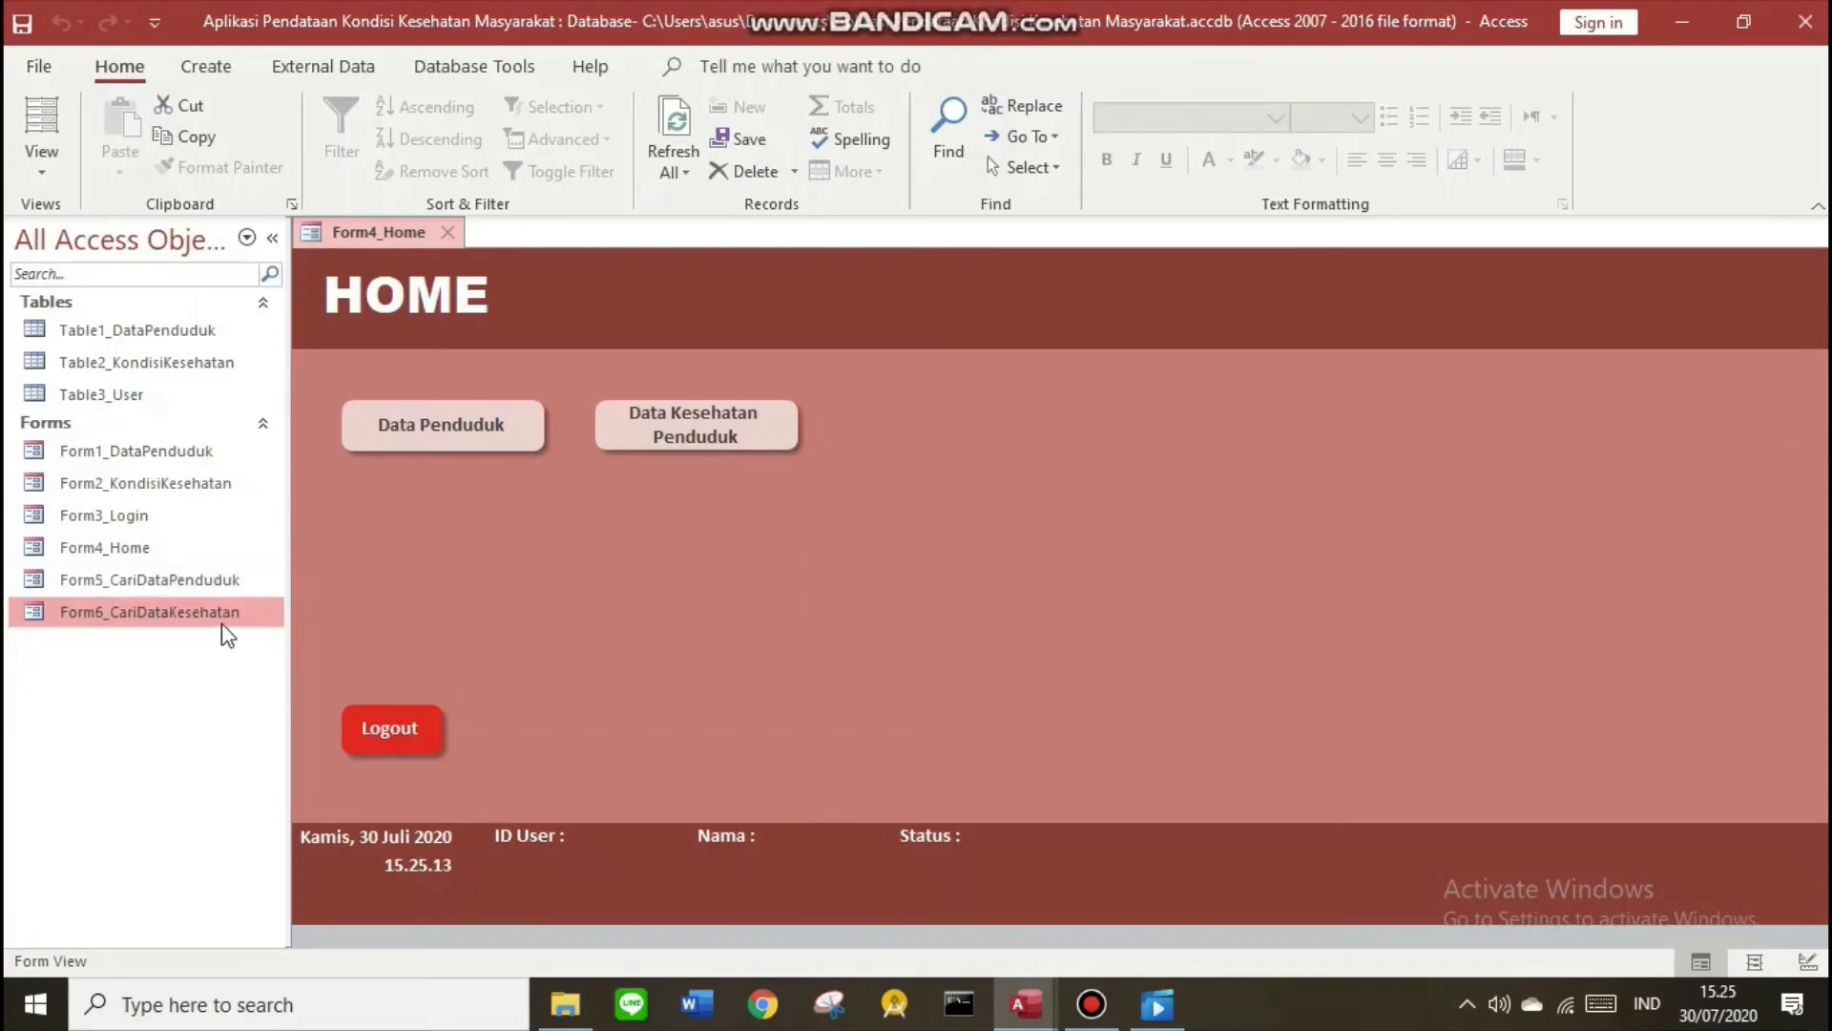
pyautogui.click(644, 561)
pyautogui.rightClick(363, 234)
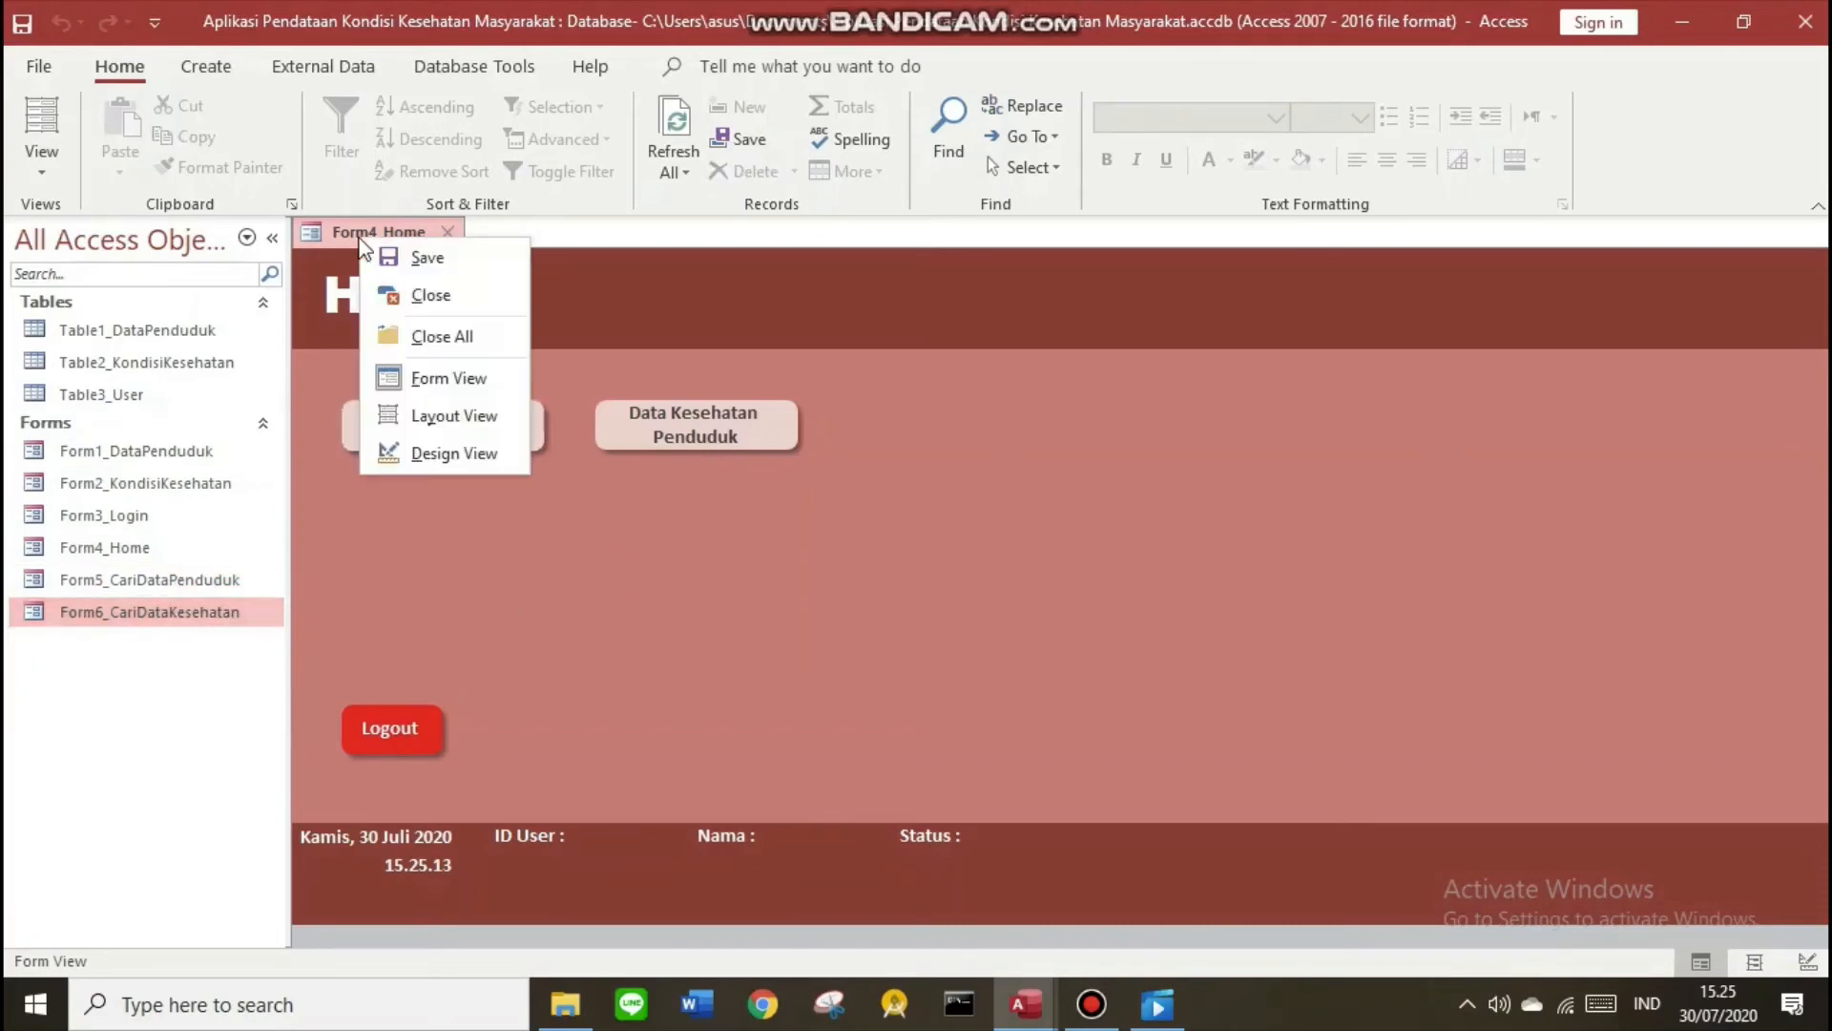
pyautogui.click(427, 454)
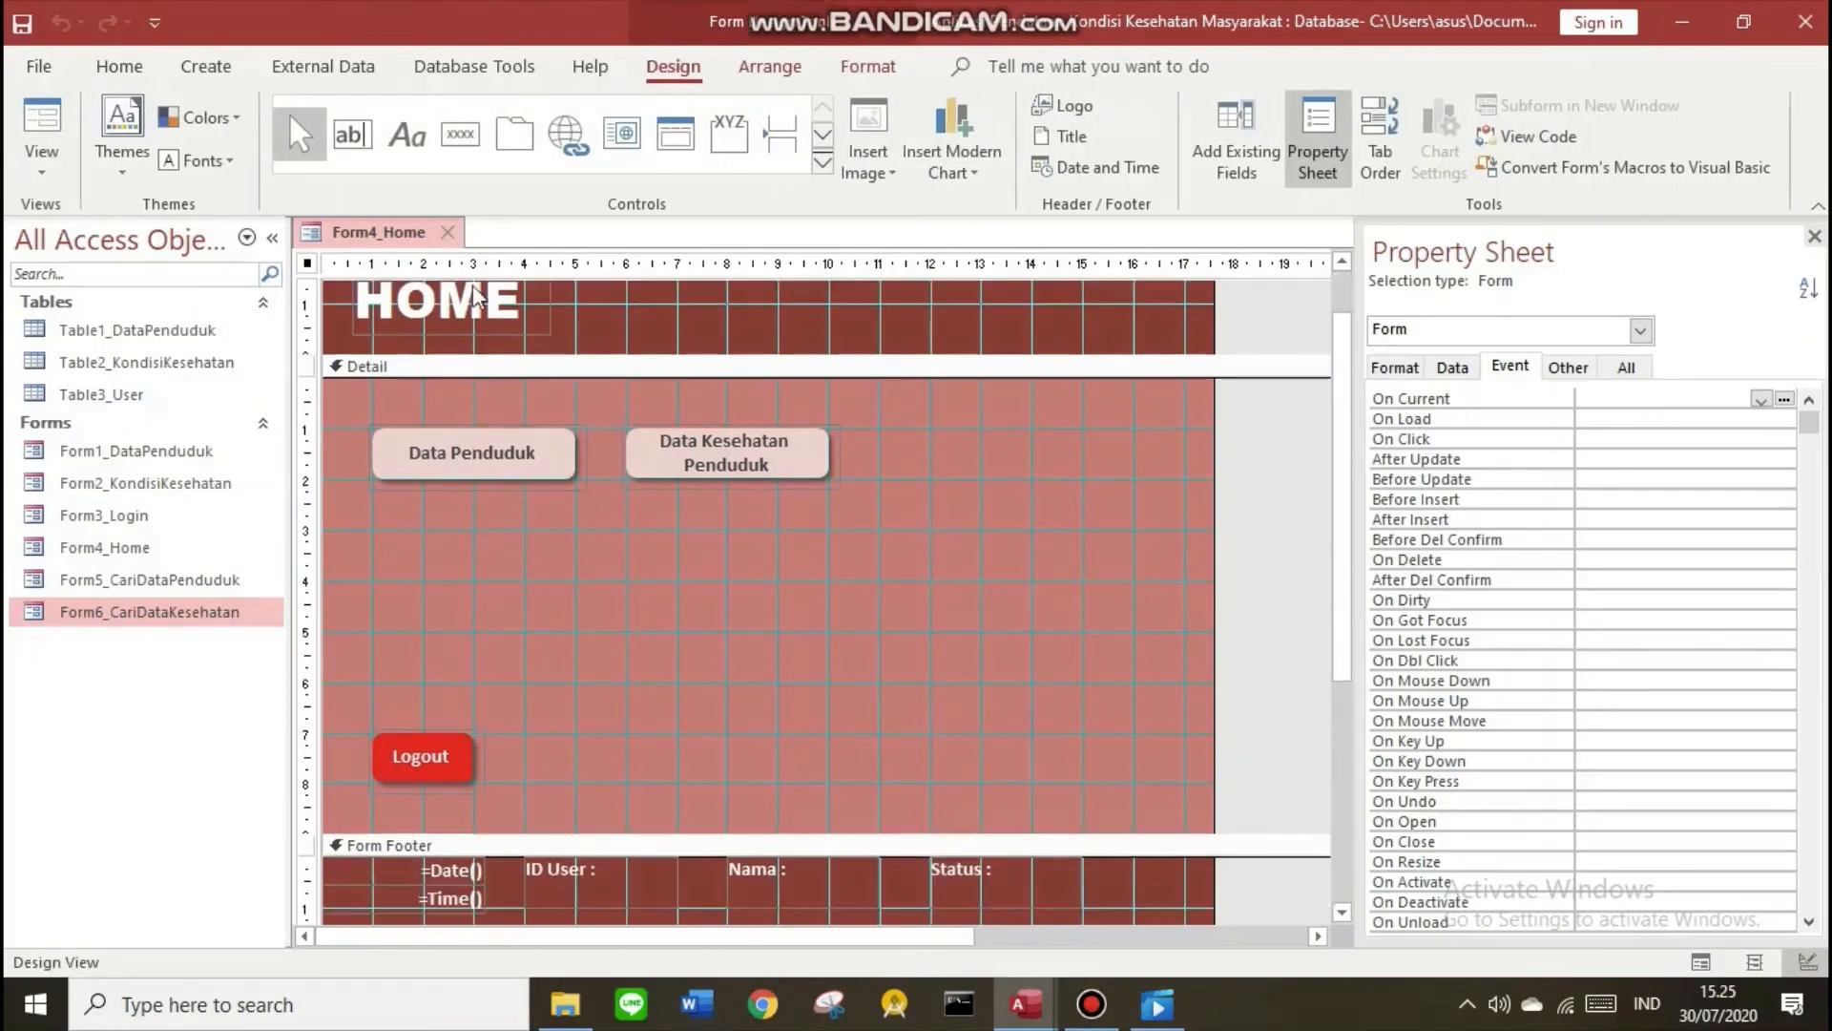
# Add a button opening Form5_CariDataPenduduk, captioned 'Cari Data Penduduk'
pyautogui.click(460, 133)
pyautogui.moveTo(429, 557); pyautogui.dragTo(580, 580)
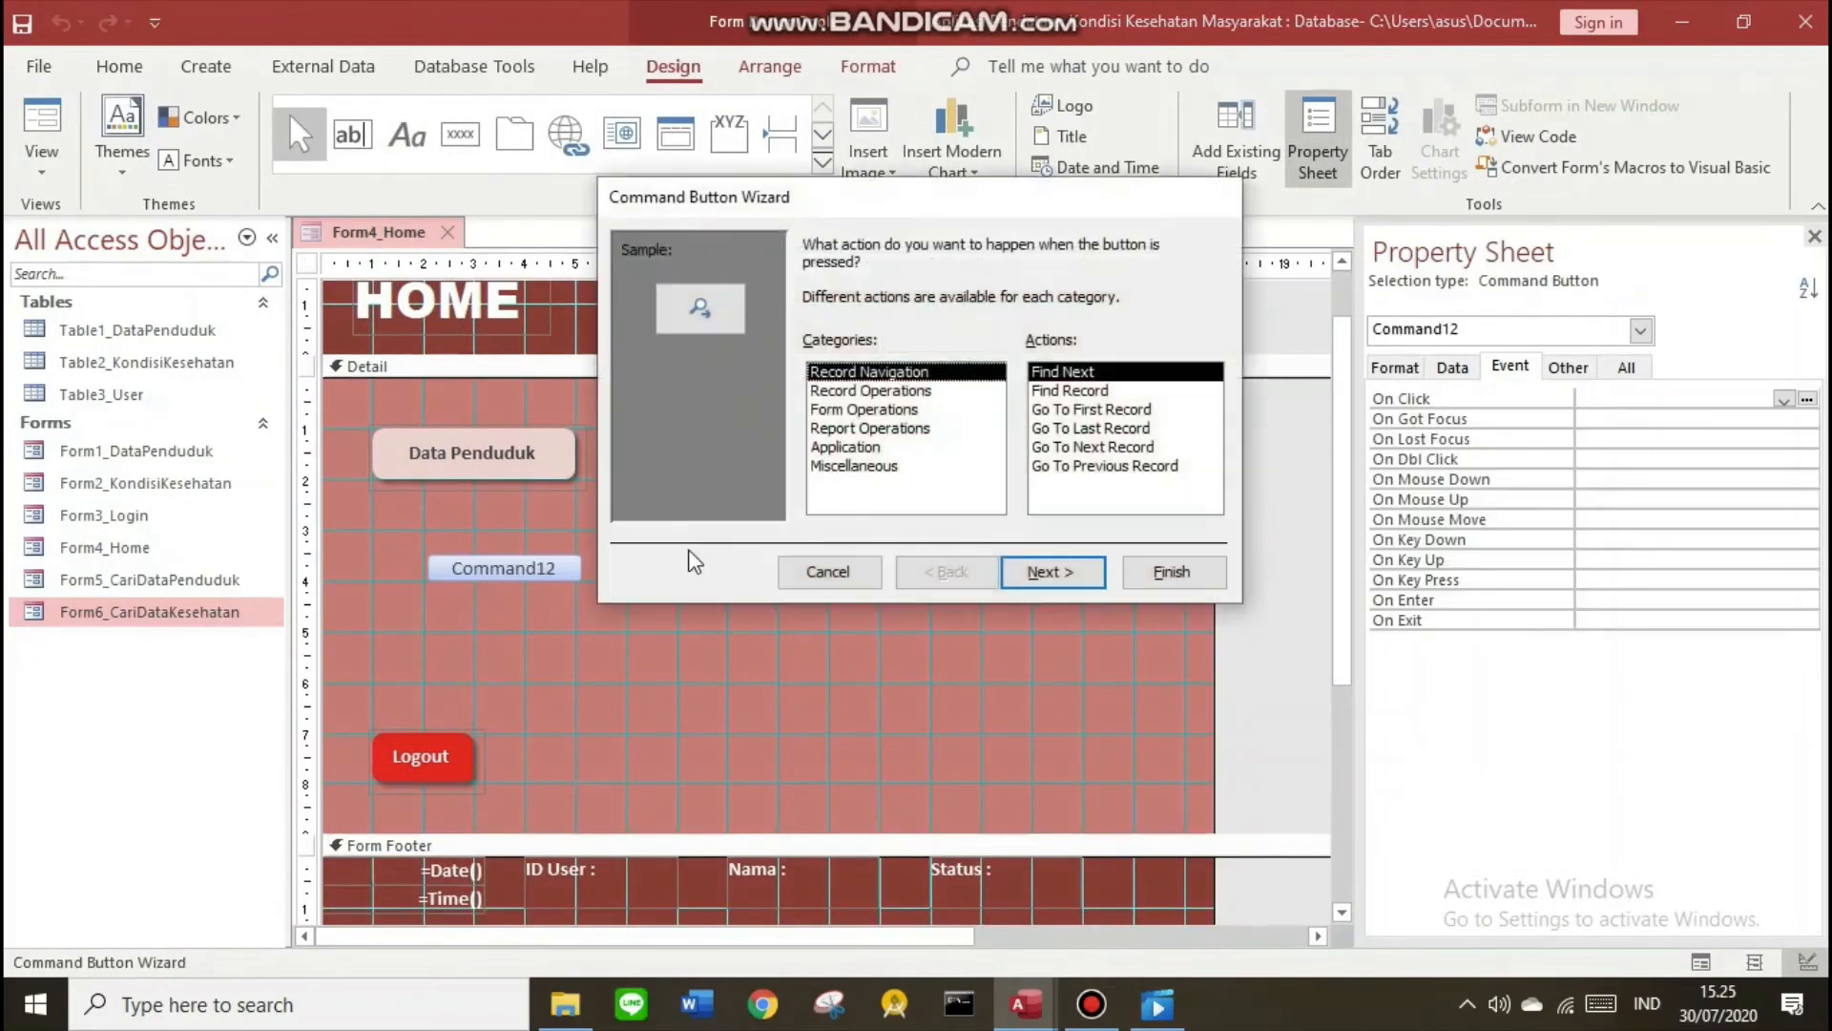
pyautogui.click(841, 409)
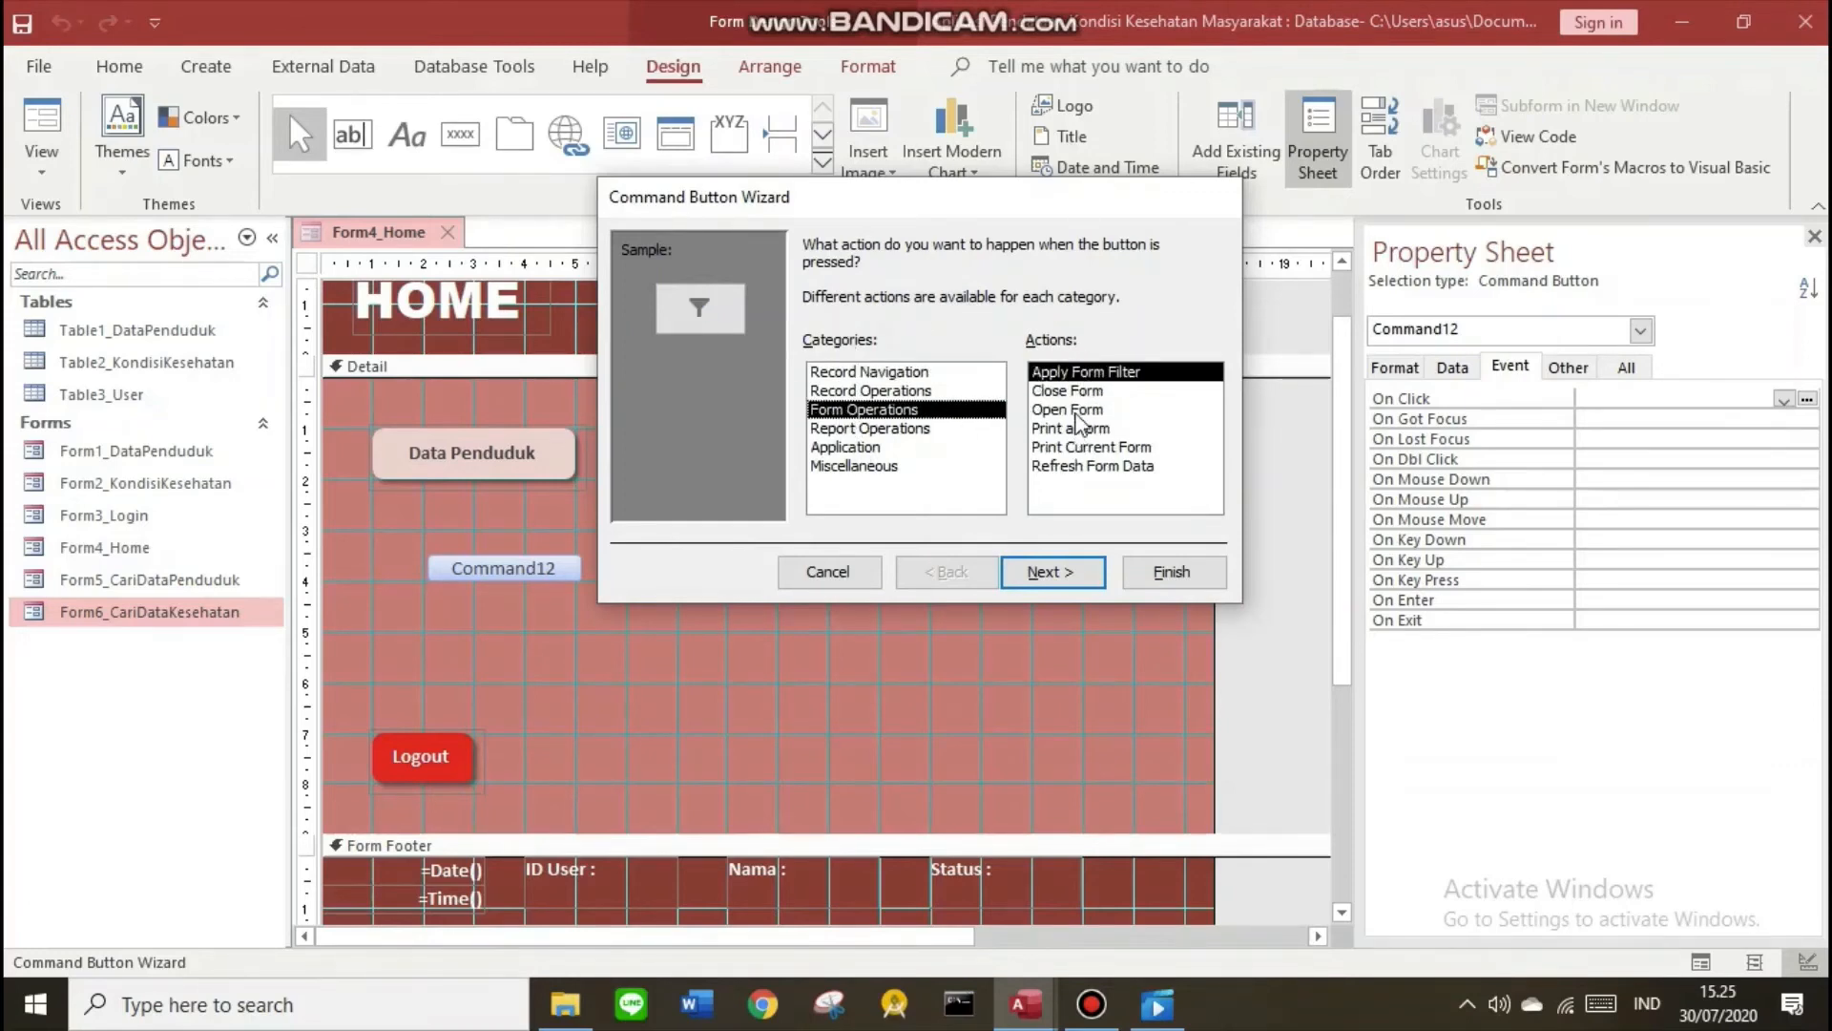
pyautogui.click(1076, 412)
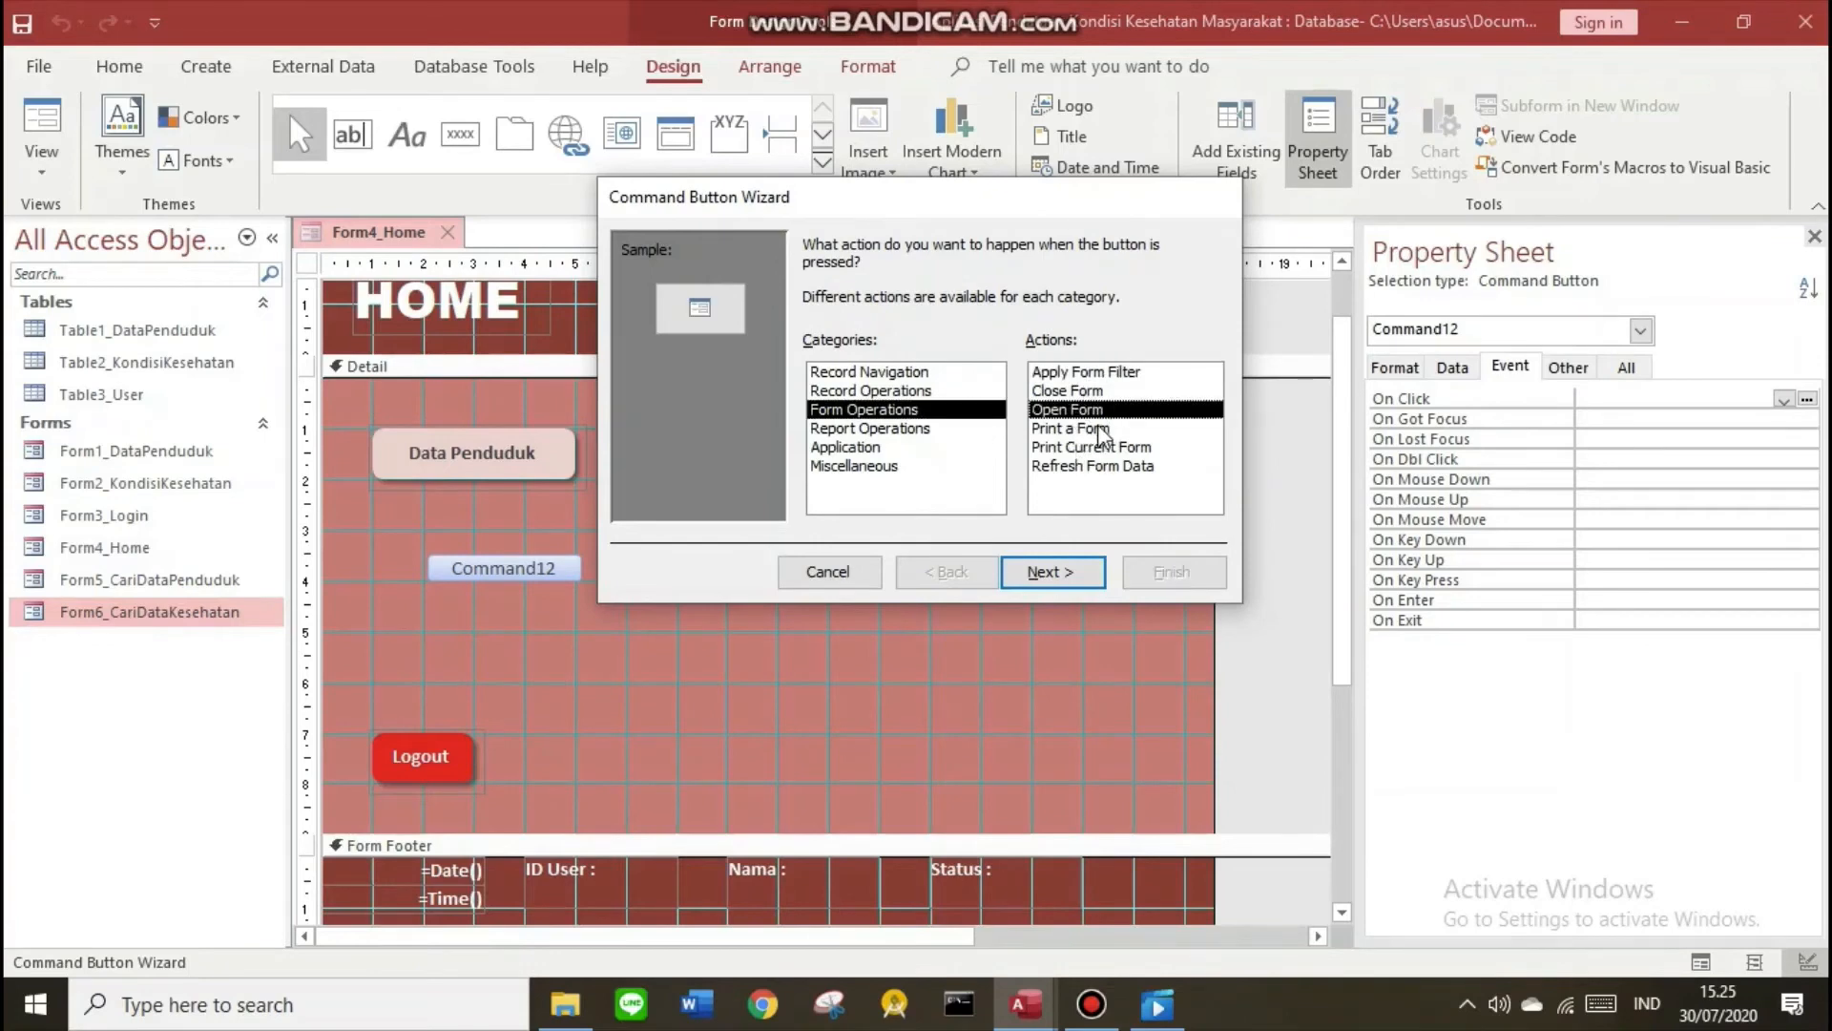
pyautogui.click(1057, 572)
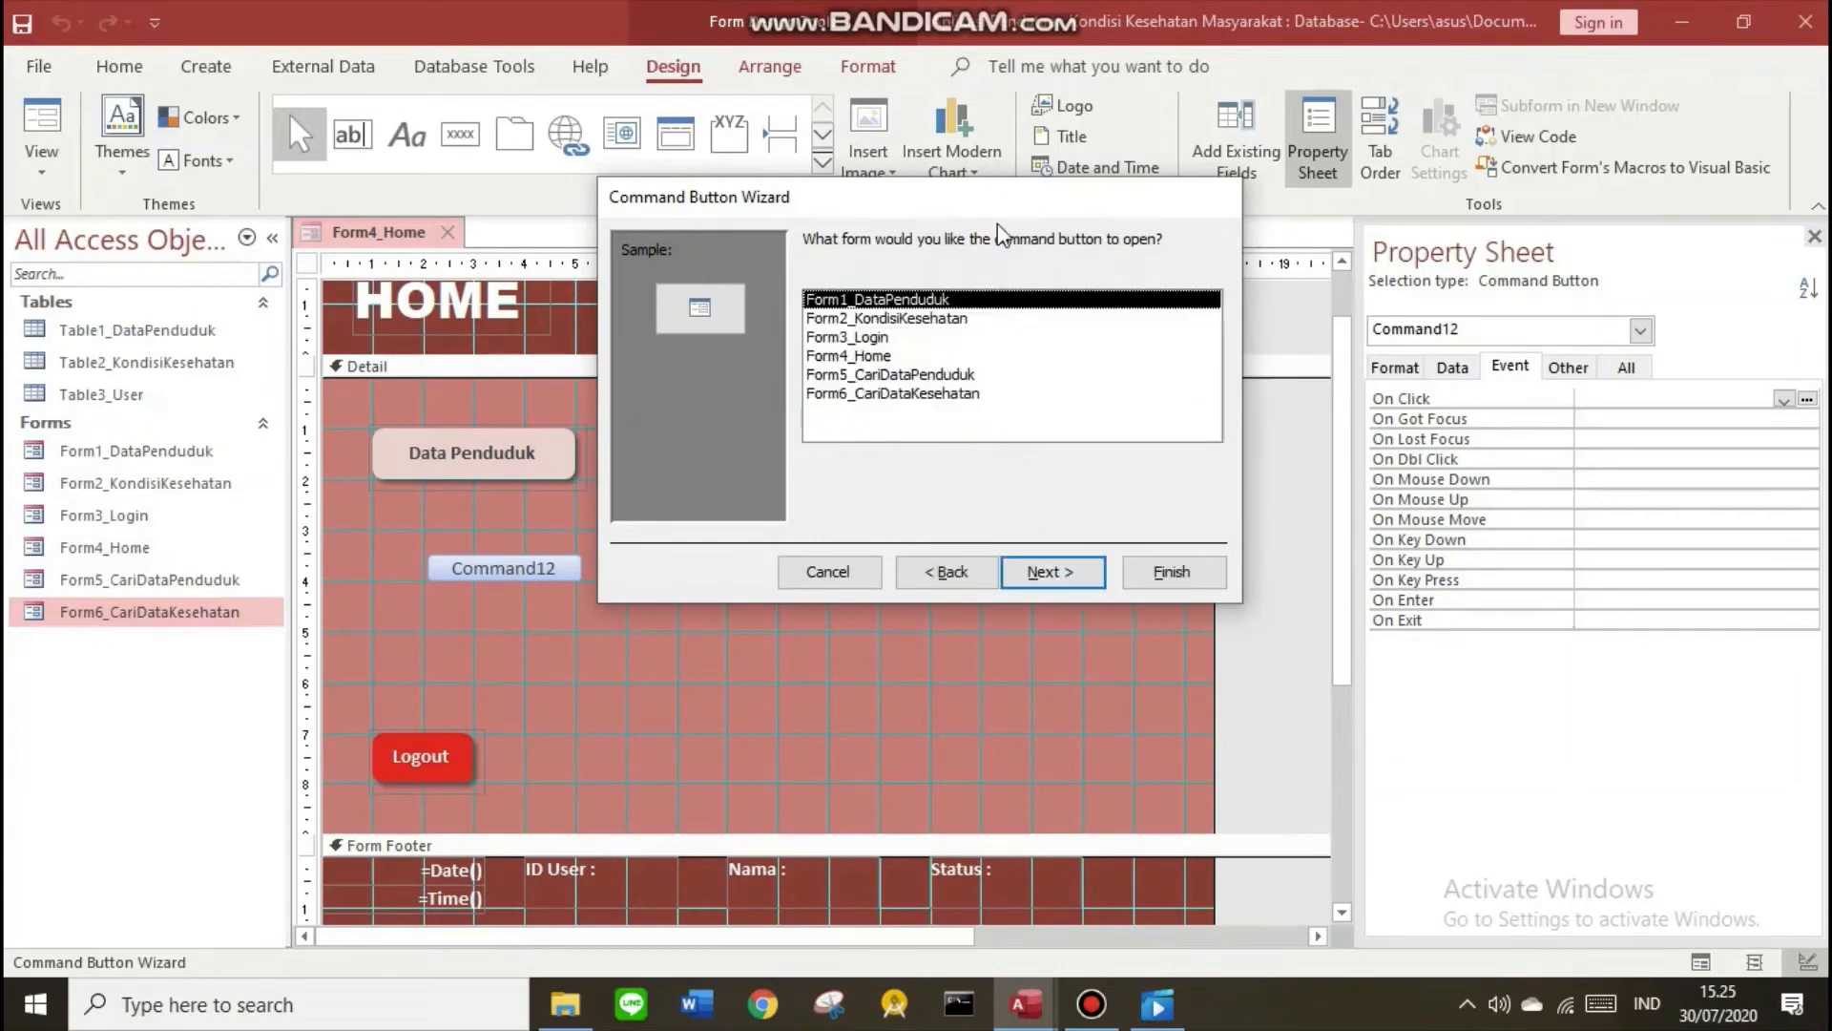
pyautogui.click(909, 376)
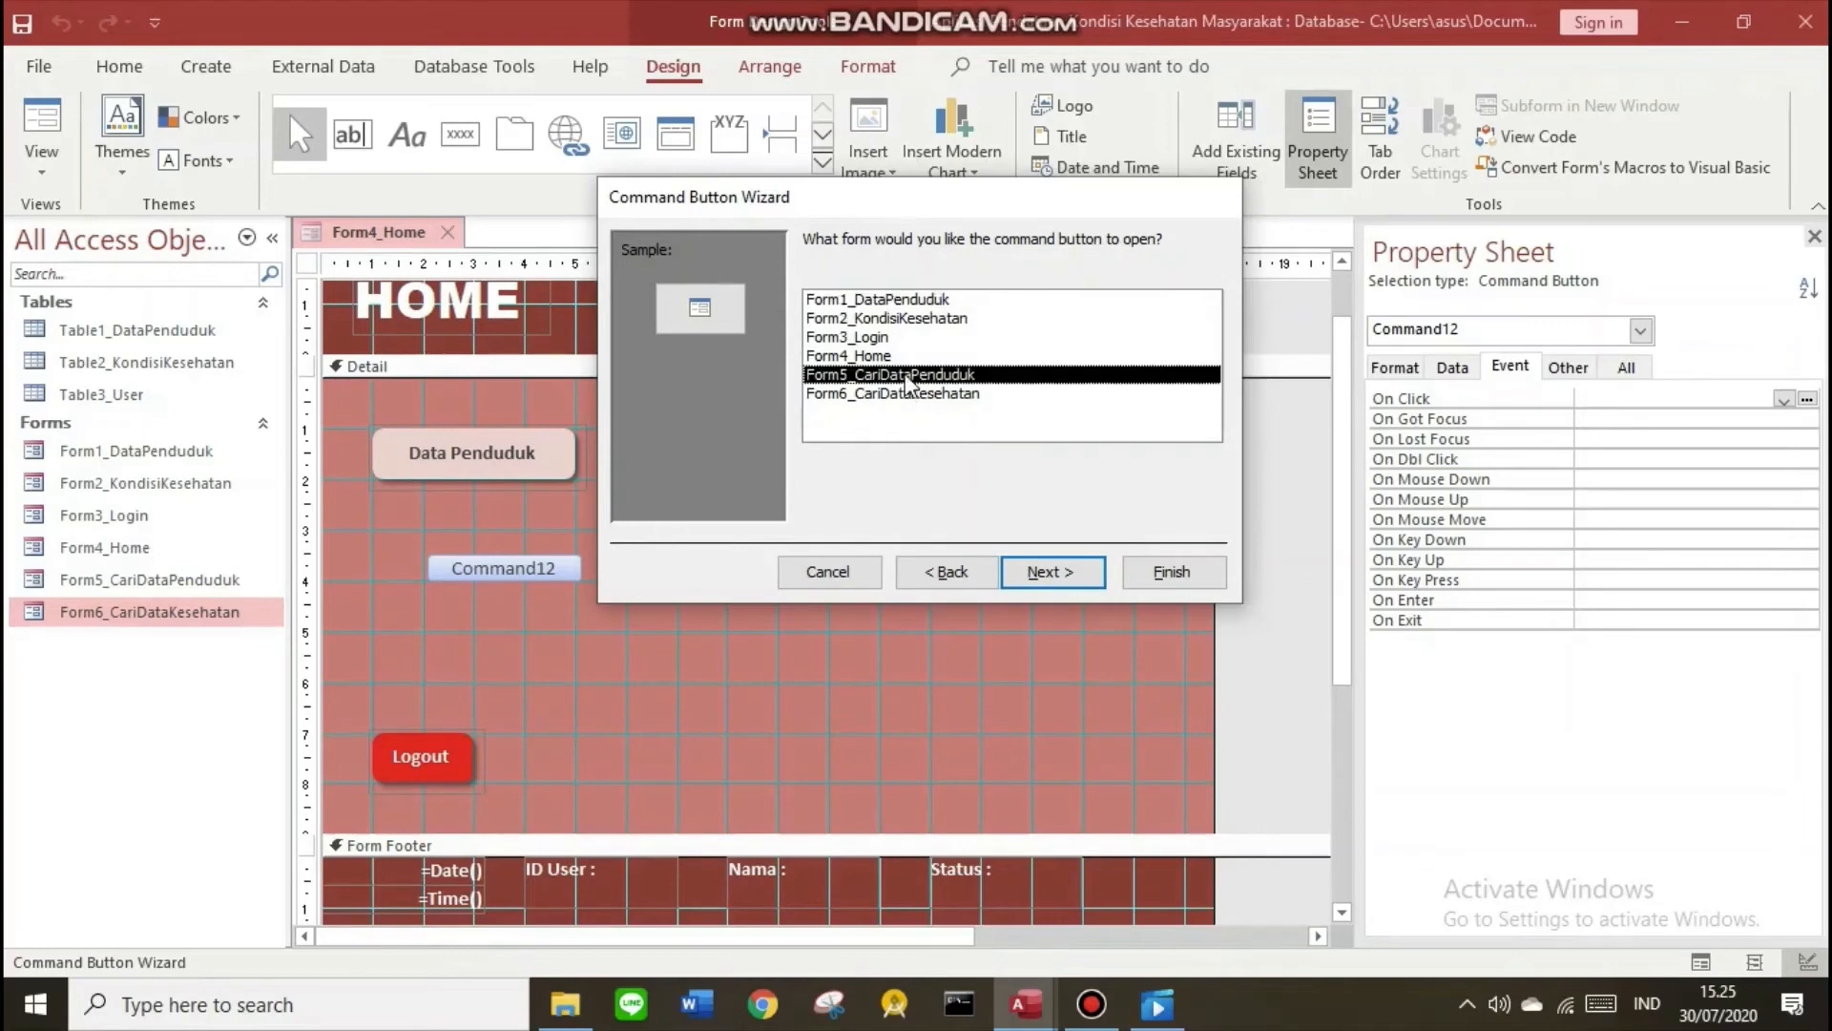
pyautogui.click(1054, 572)
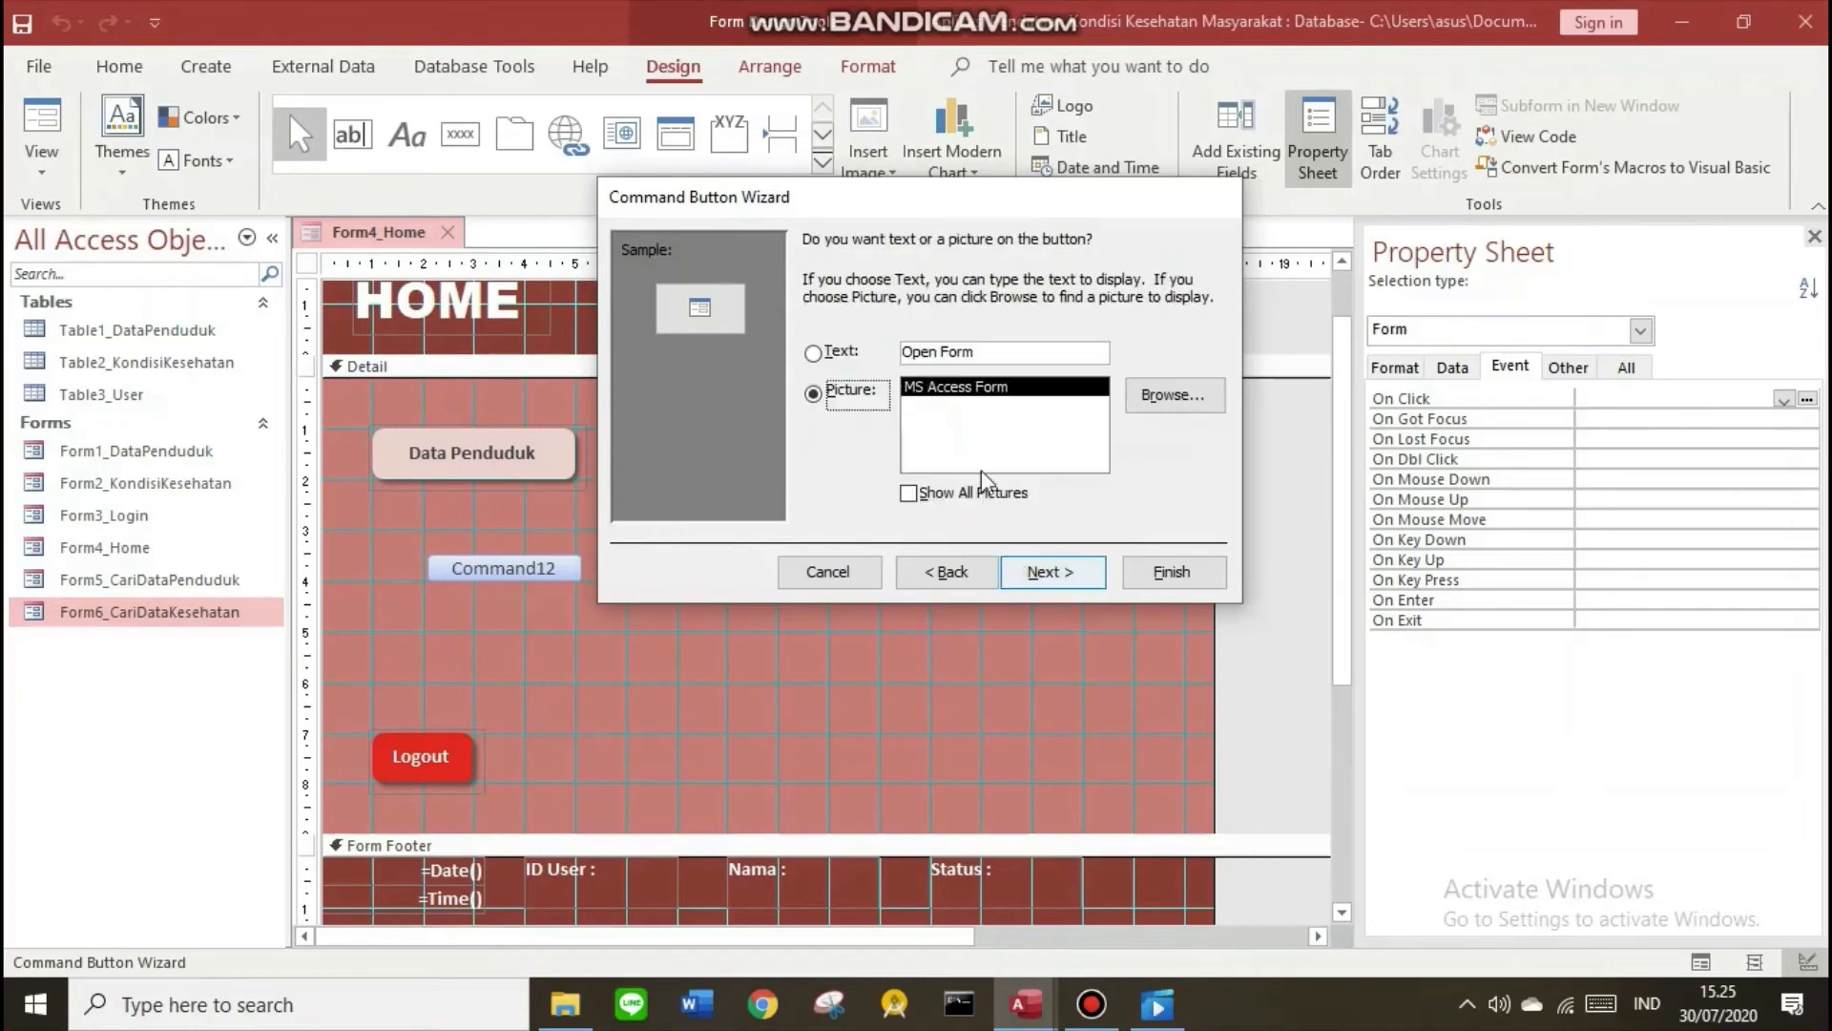
pyautogui.click(910, 354)
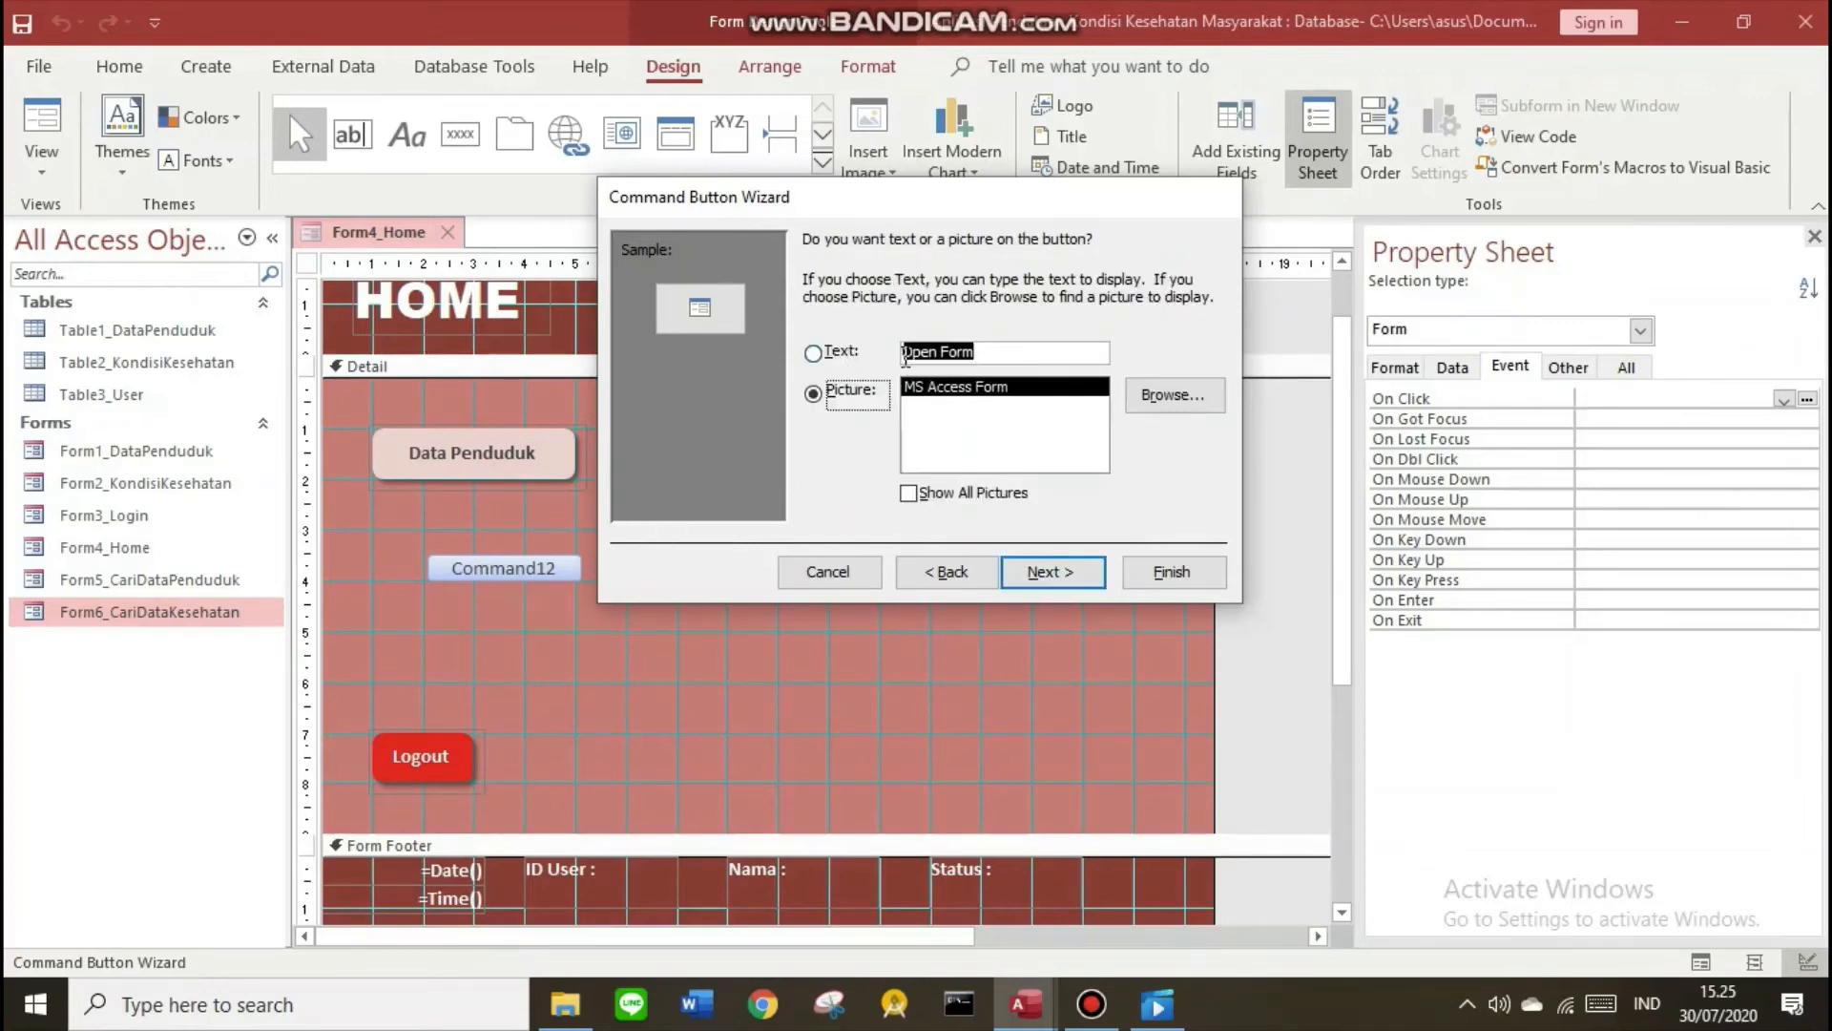
pyautogui.write('Cari ')
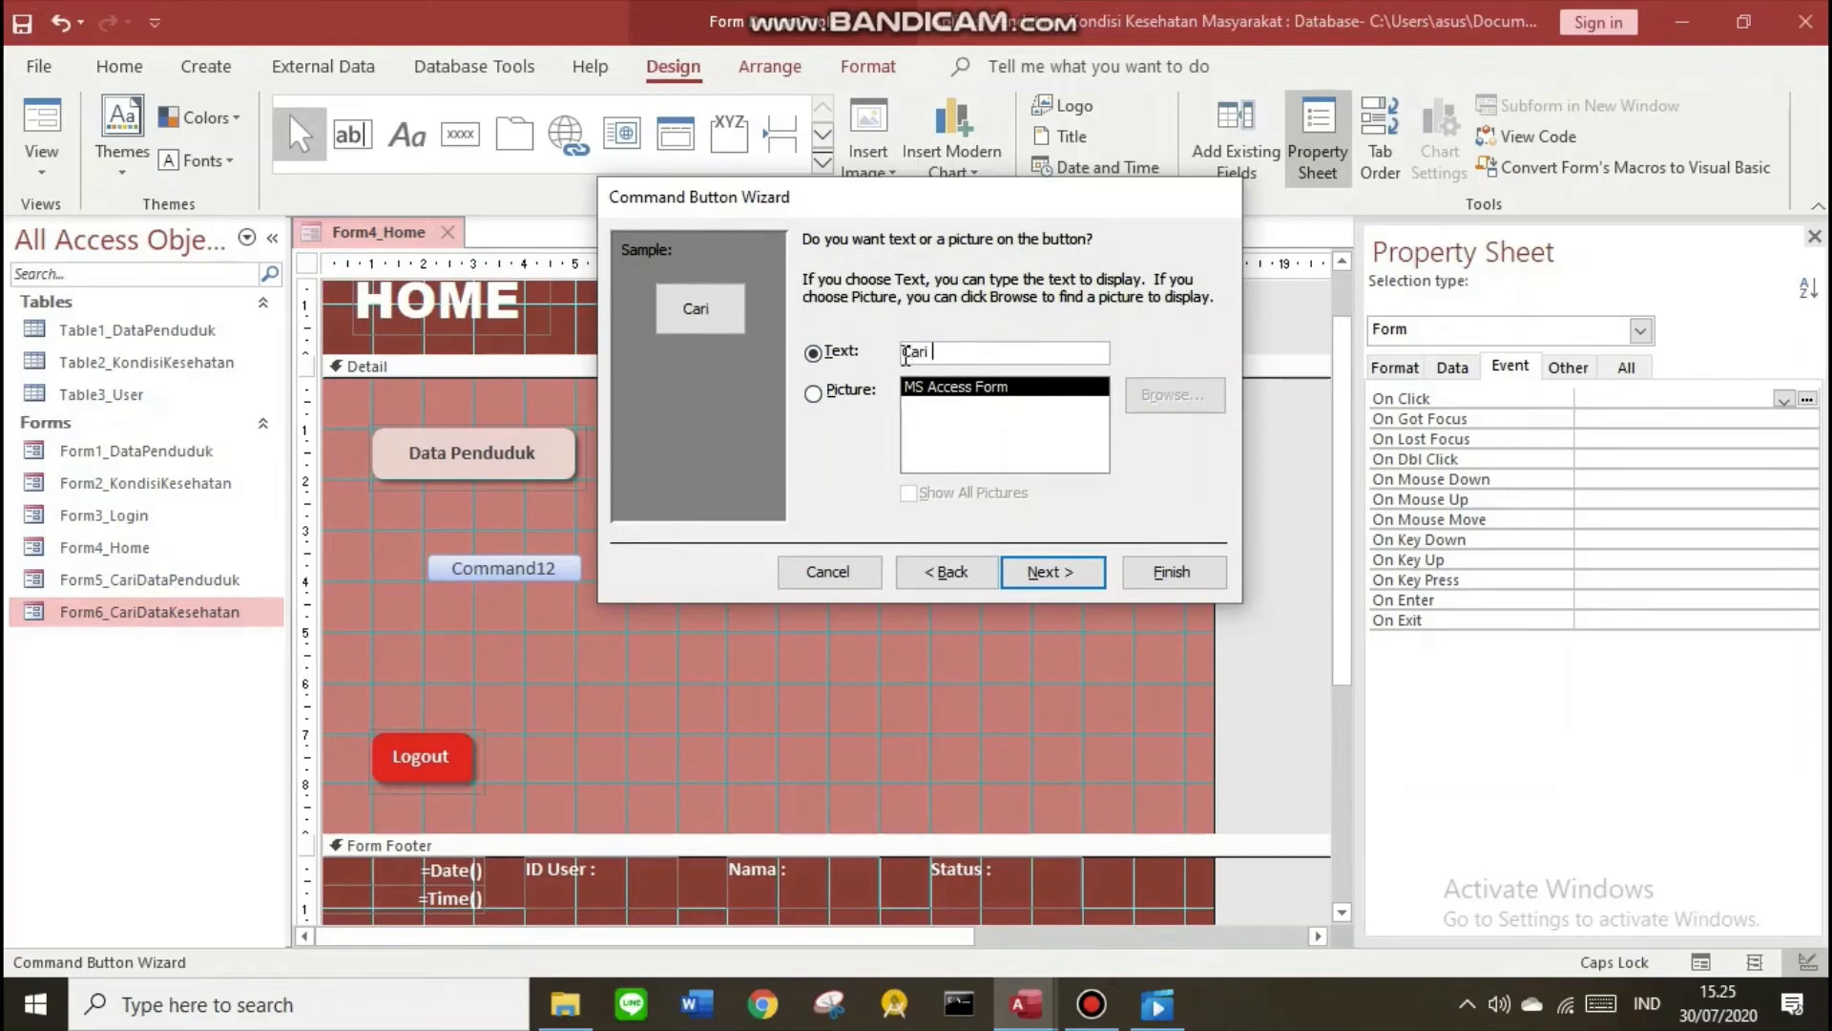
pyautogui.write('Data Penduduk')
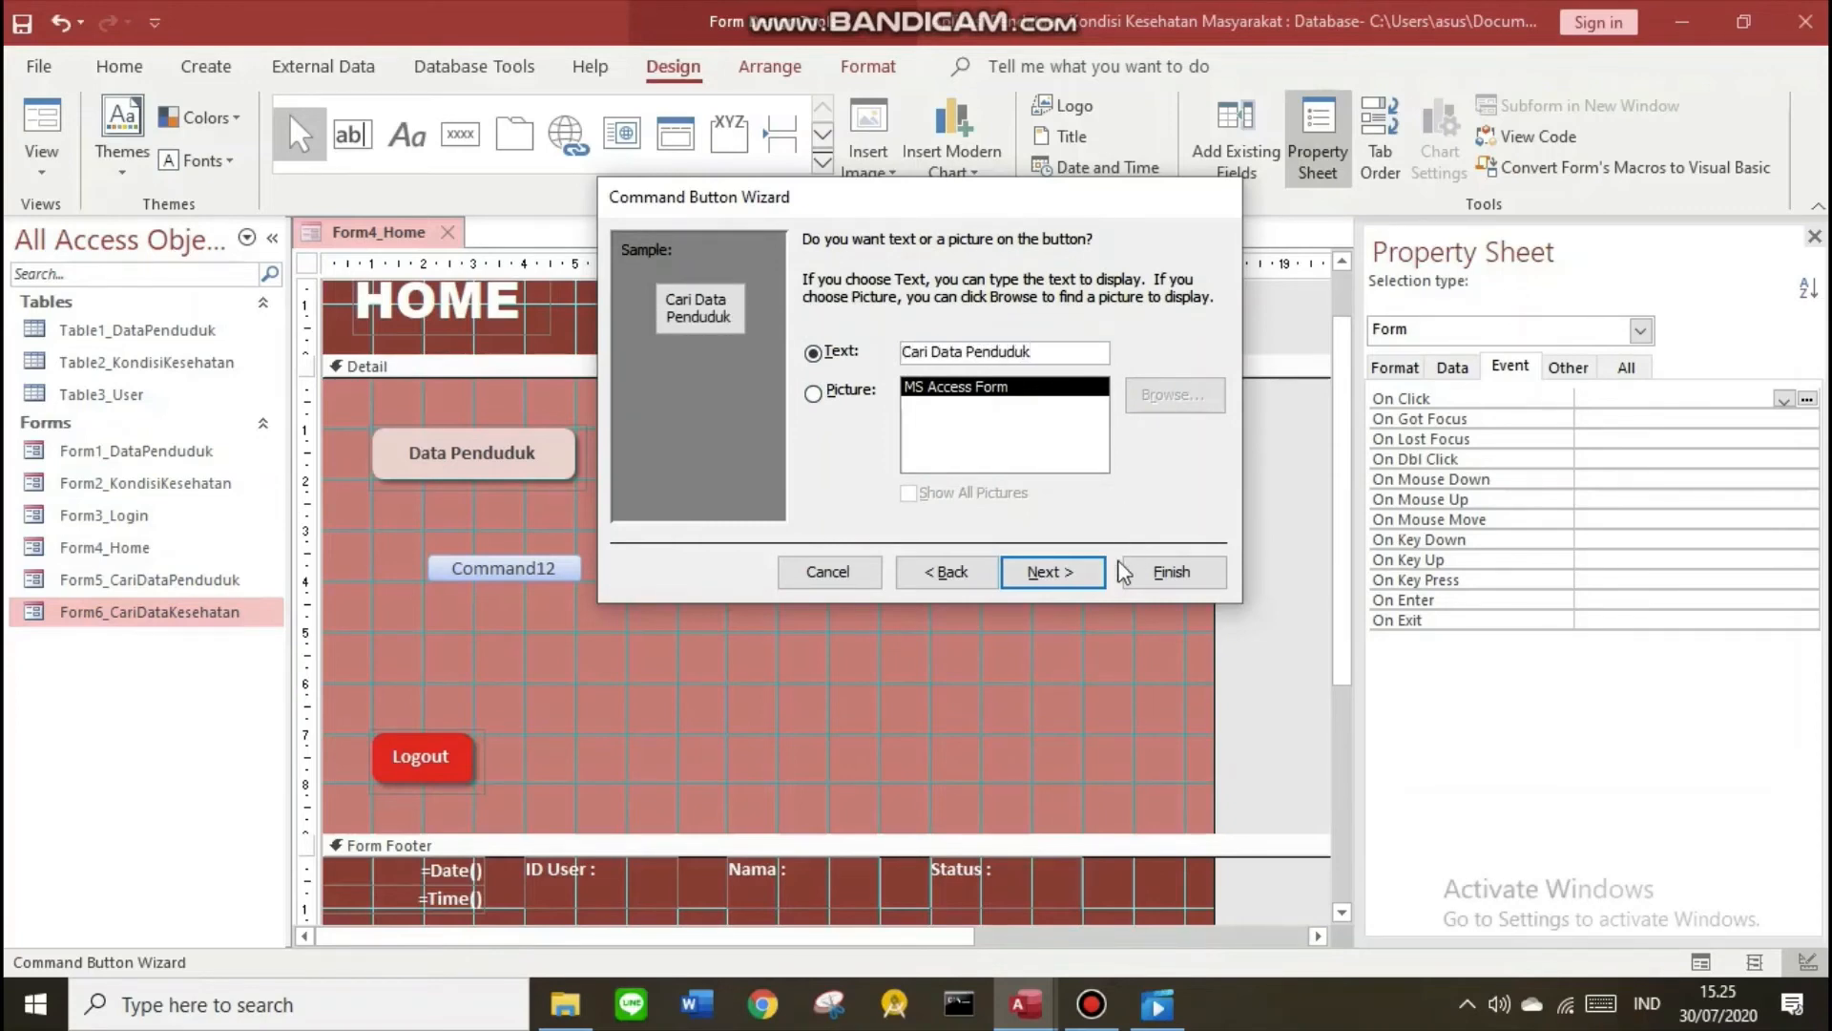
pyautogui.click(1071, 576)
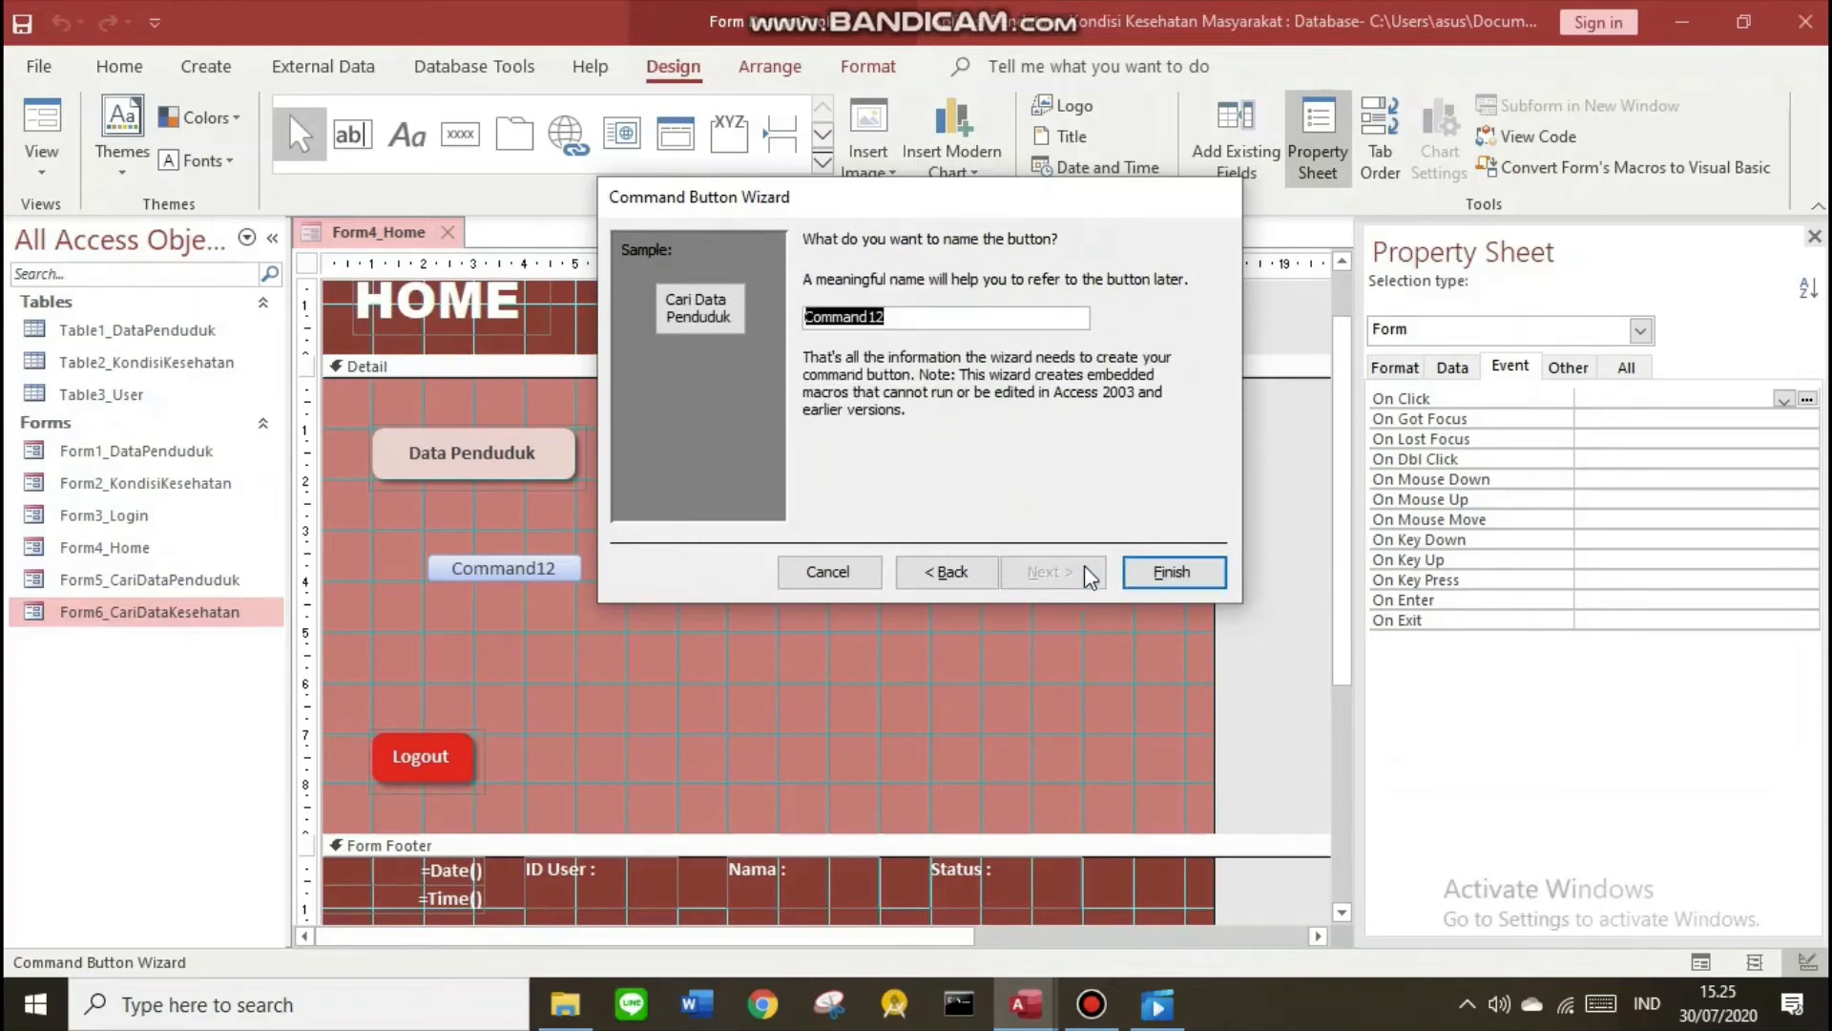
pyautogui.click(1172, 575)
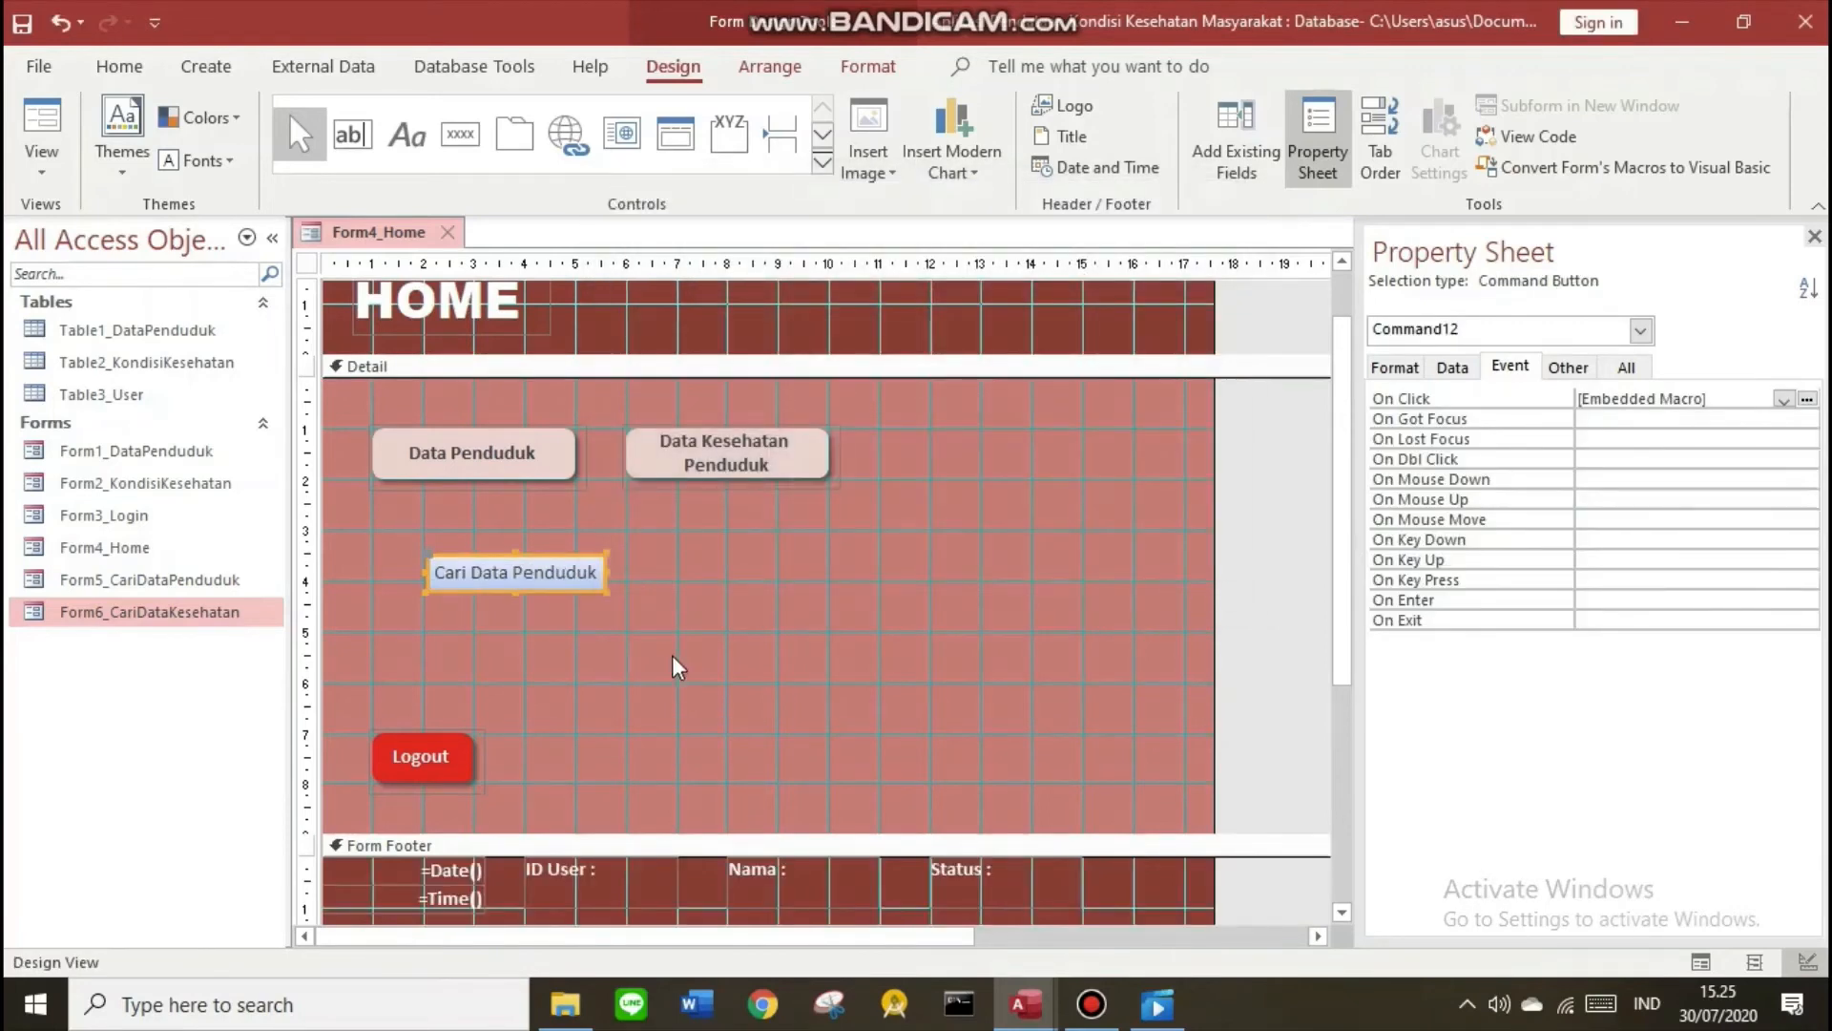
pyautogui.click(596, 647)
# Move the Cari Data Penduduk button below the Data Penduduk button
pyautogui.click(532, 584)
pyautogui.moveTo(427, 572); pyautogui.dragTo(370, 535)
pyautogui.click(697, 549)
# Add a 'Cari Data Kesehatan Penduduk' button beside it that opens Form6_CariDataKesehatan
pyautogui.click(459, 144)
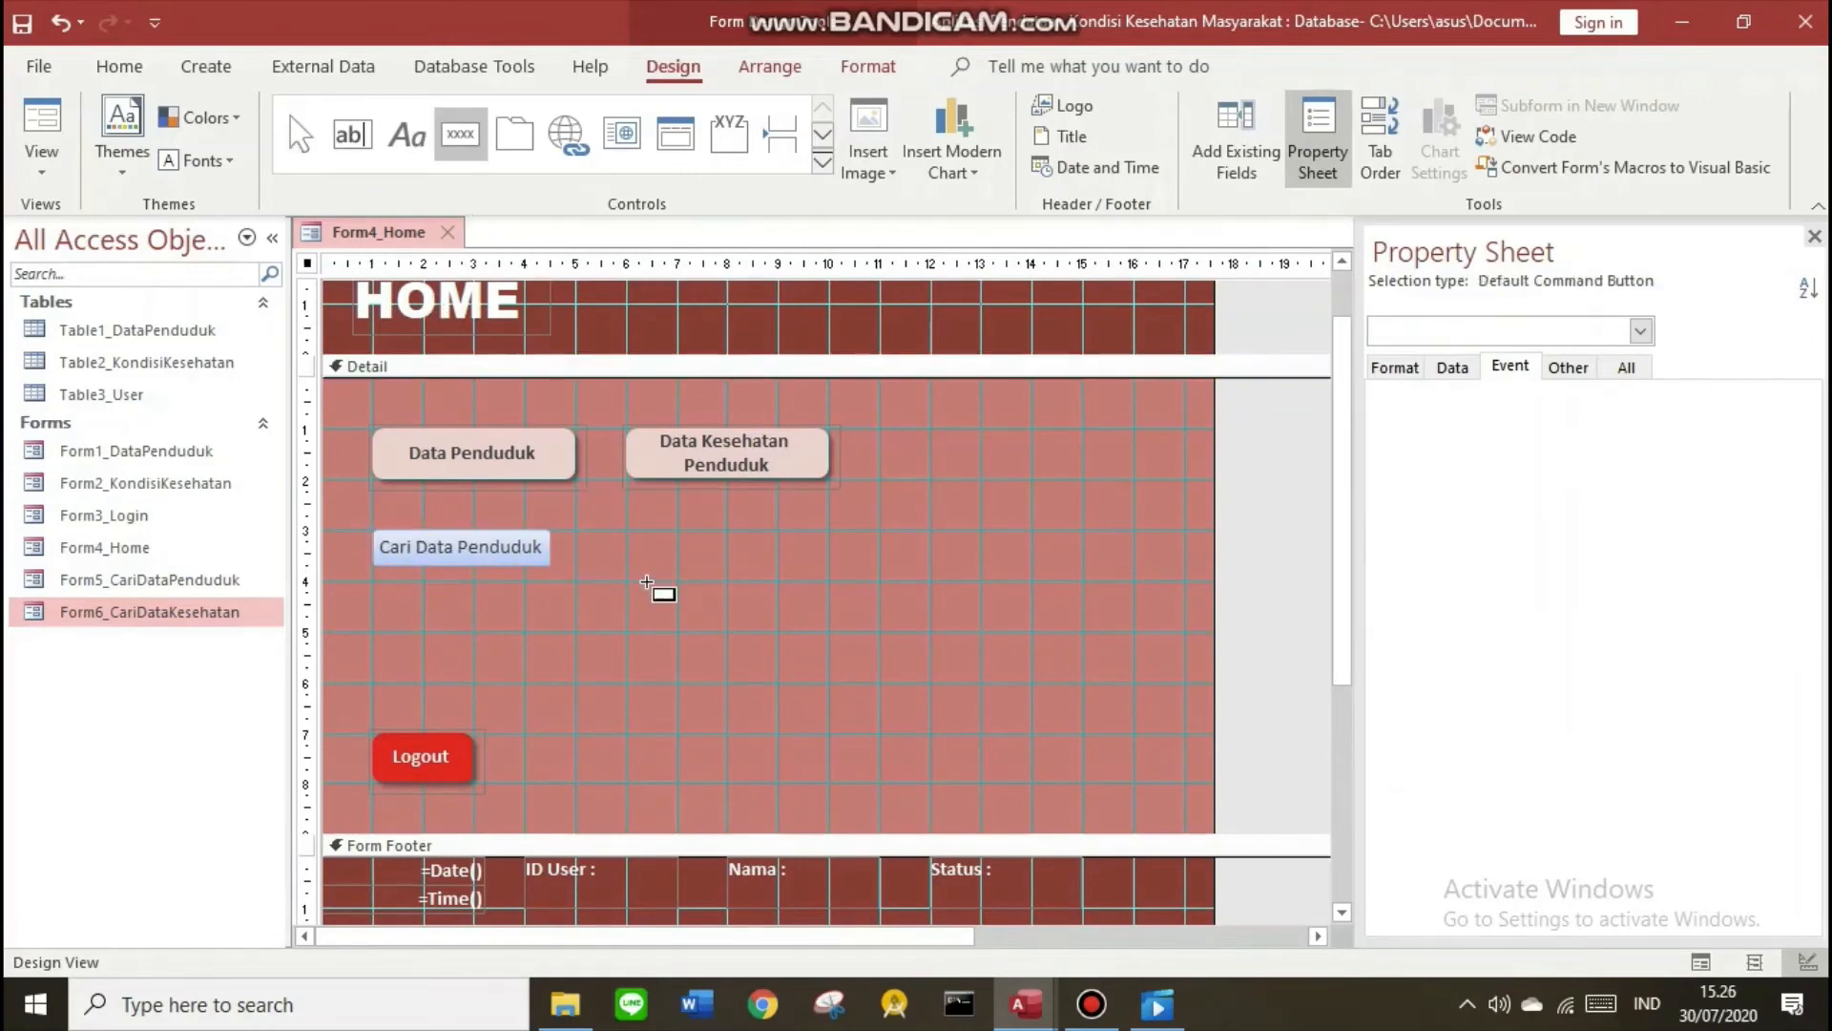
pyautogui.click(667, 544)
pyautogui.click(863, 408)
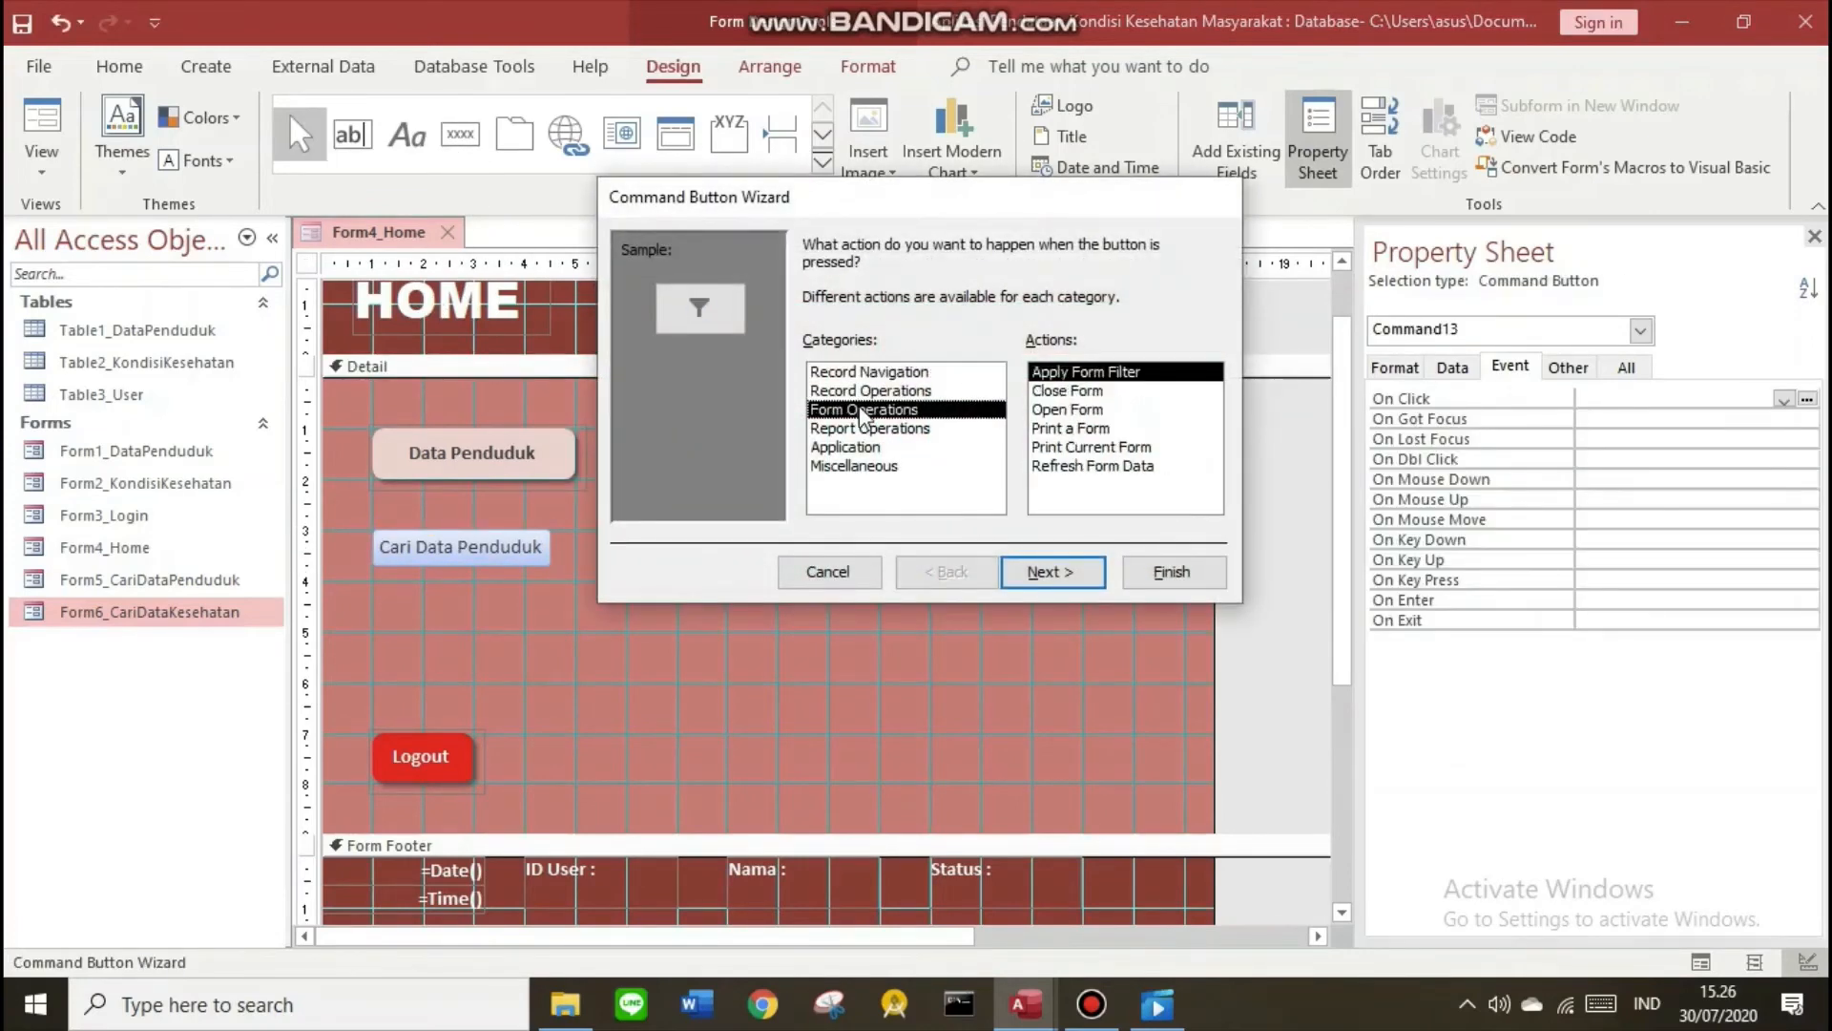
pyautogui.click(1067, 409)
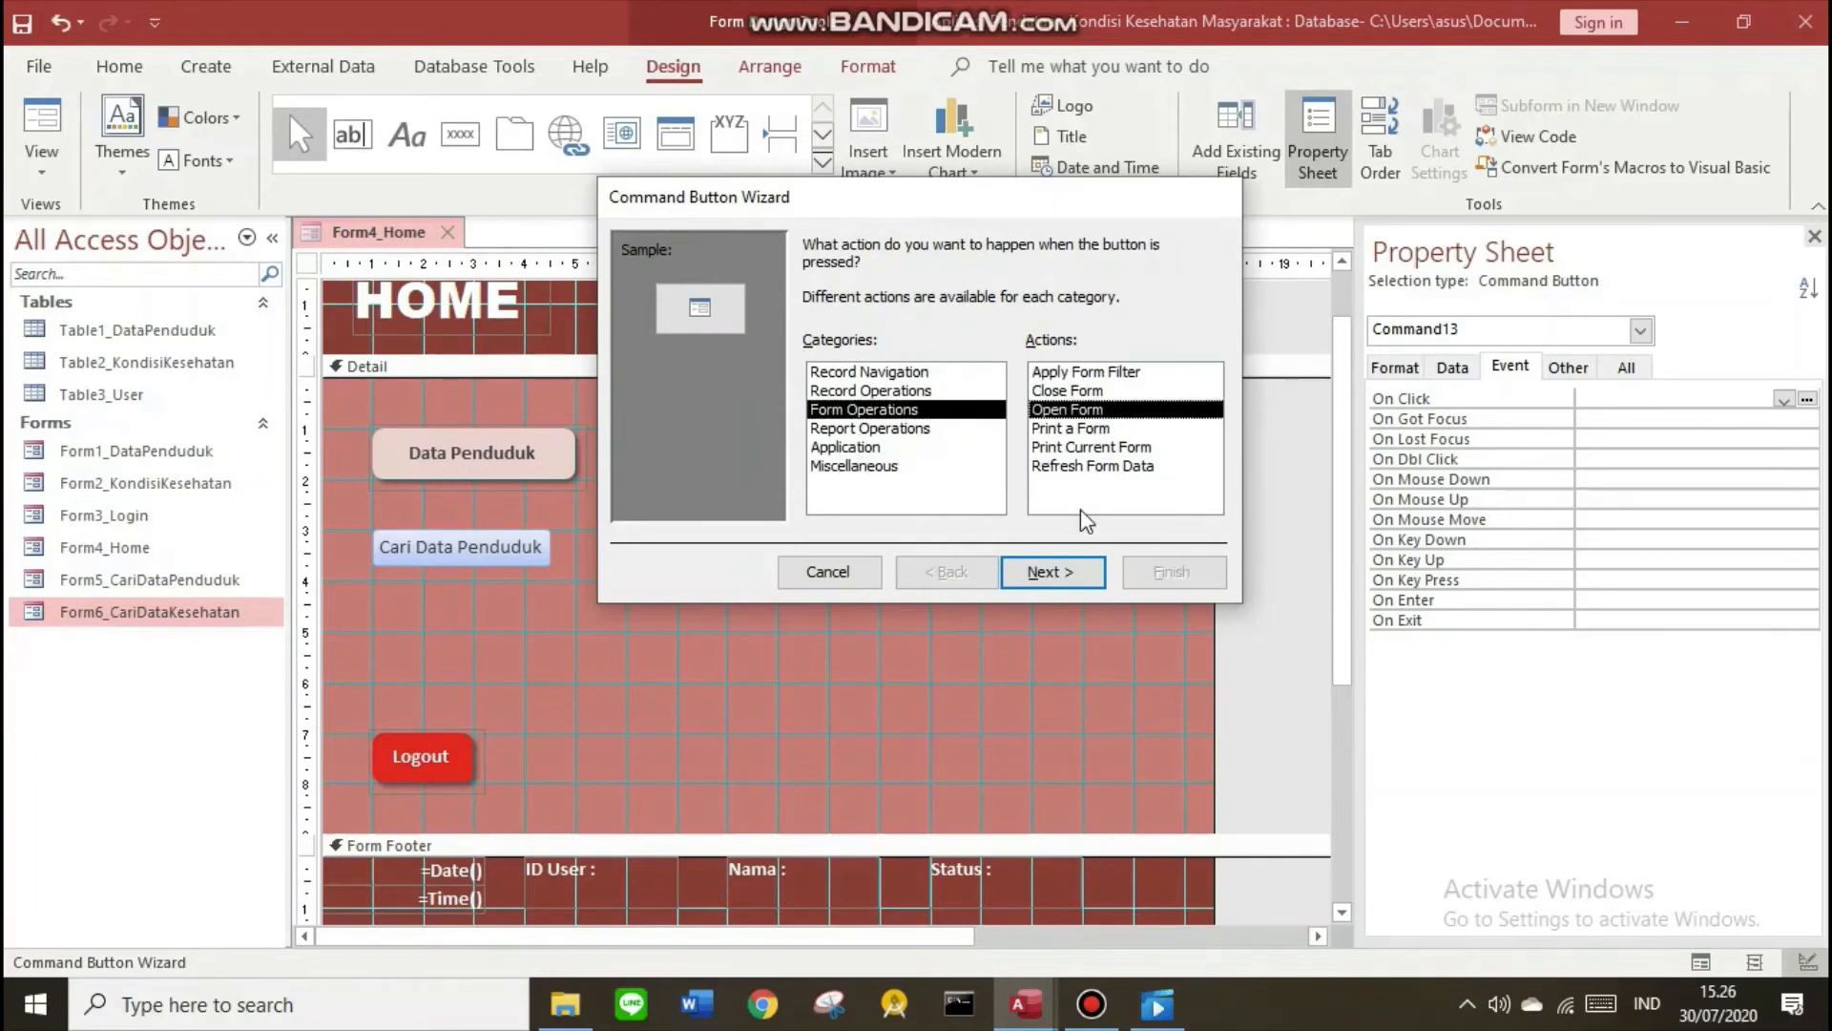
pyautogui.click(1052, 571)
pyautogui.click(895, 444)
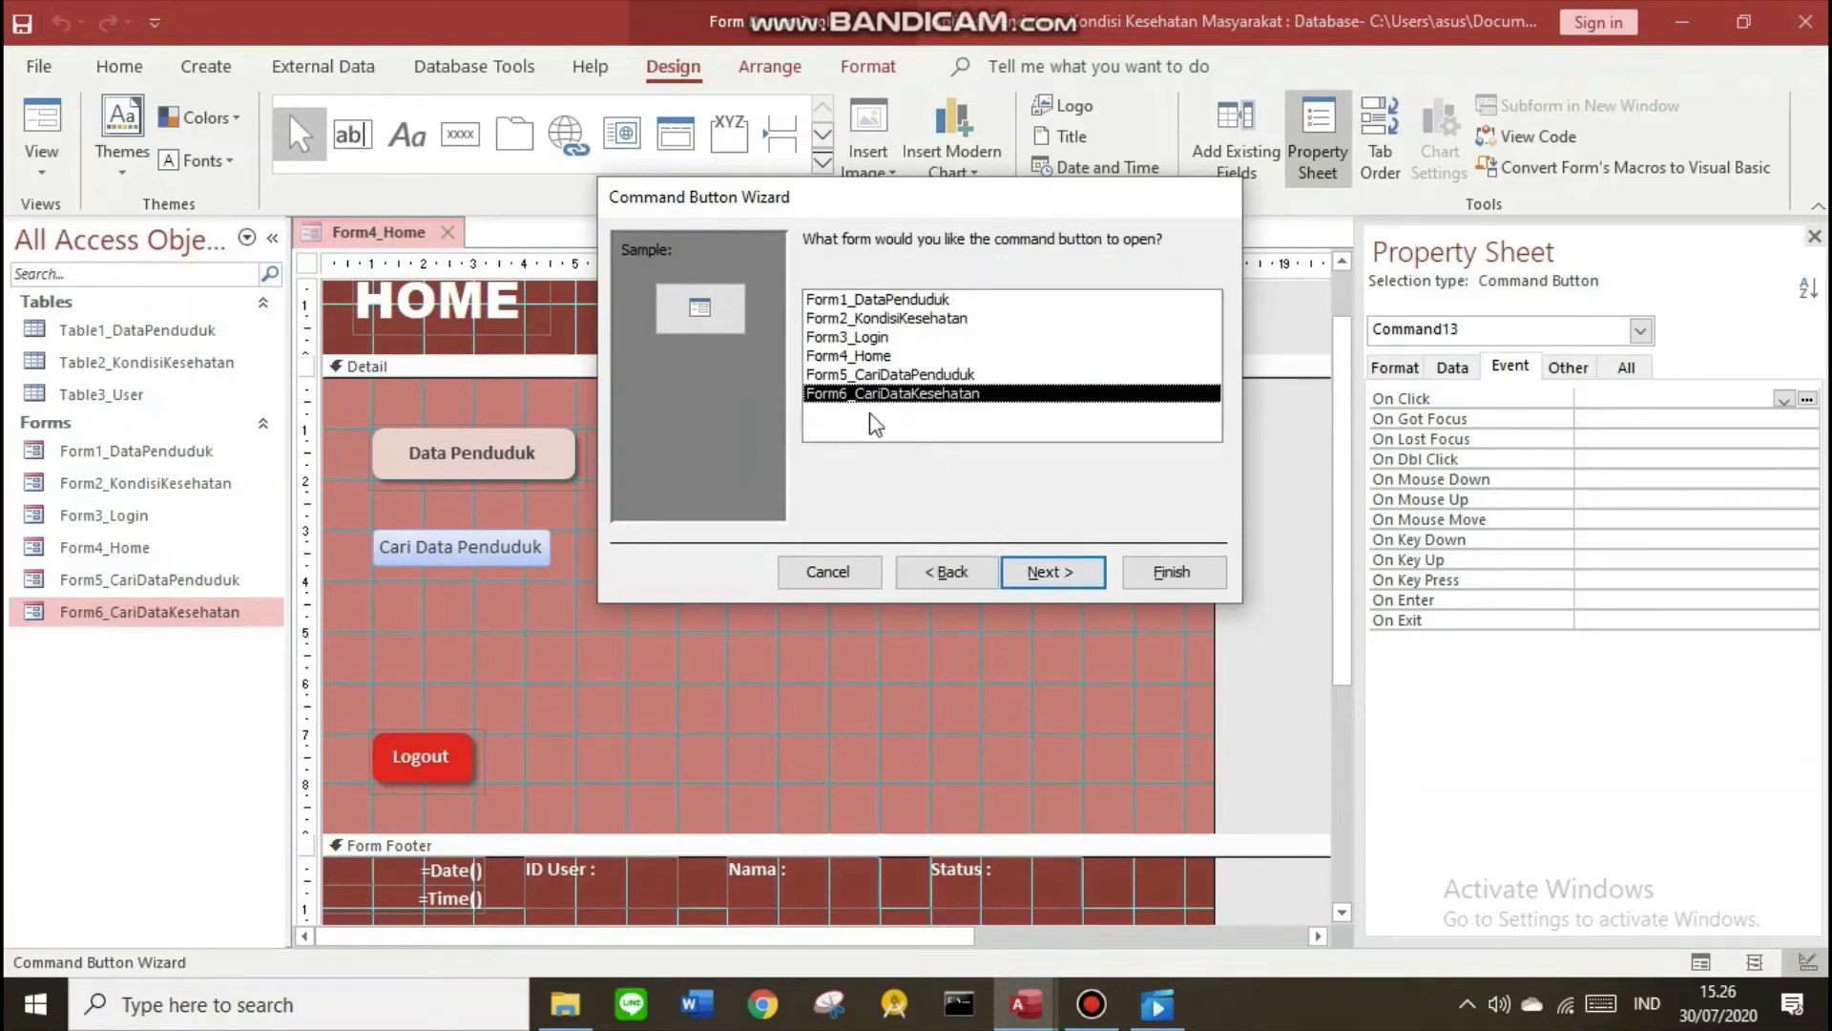
pyautogui.click(1061, 573)
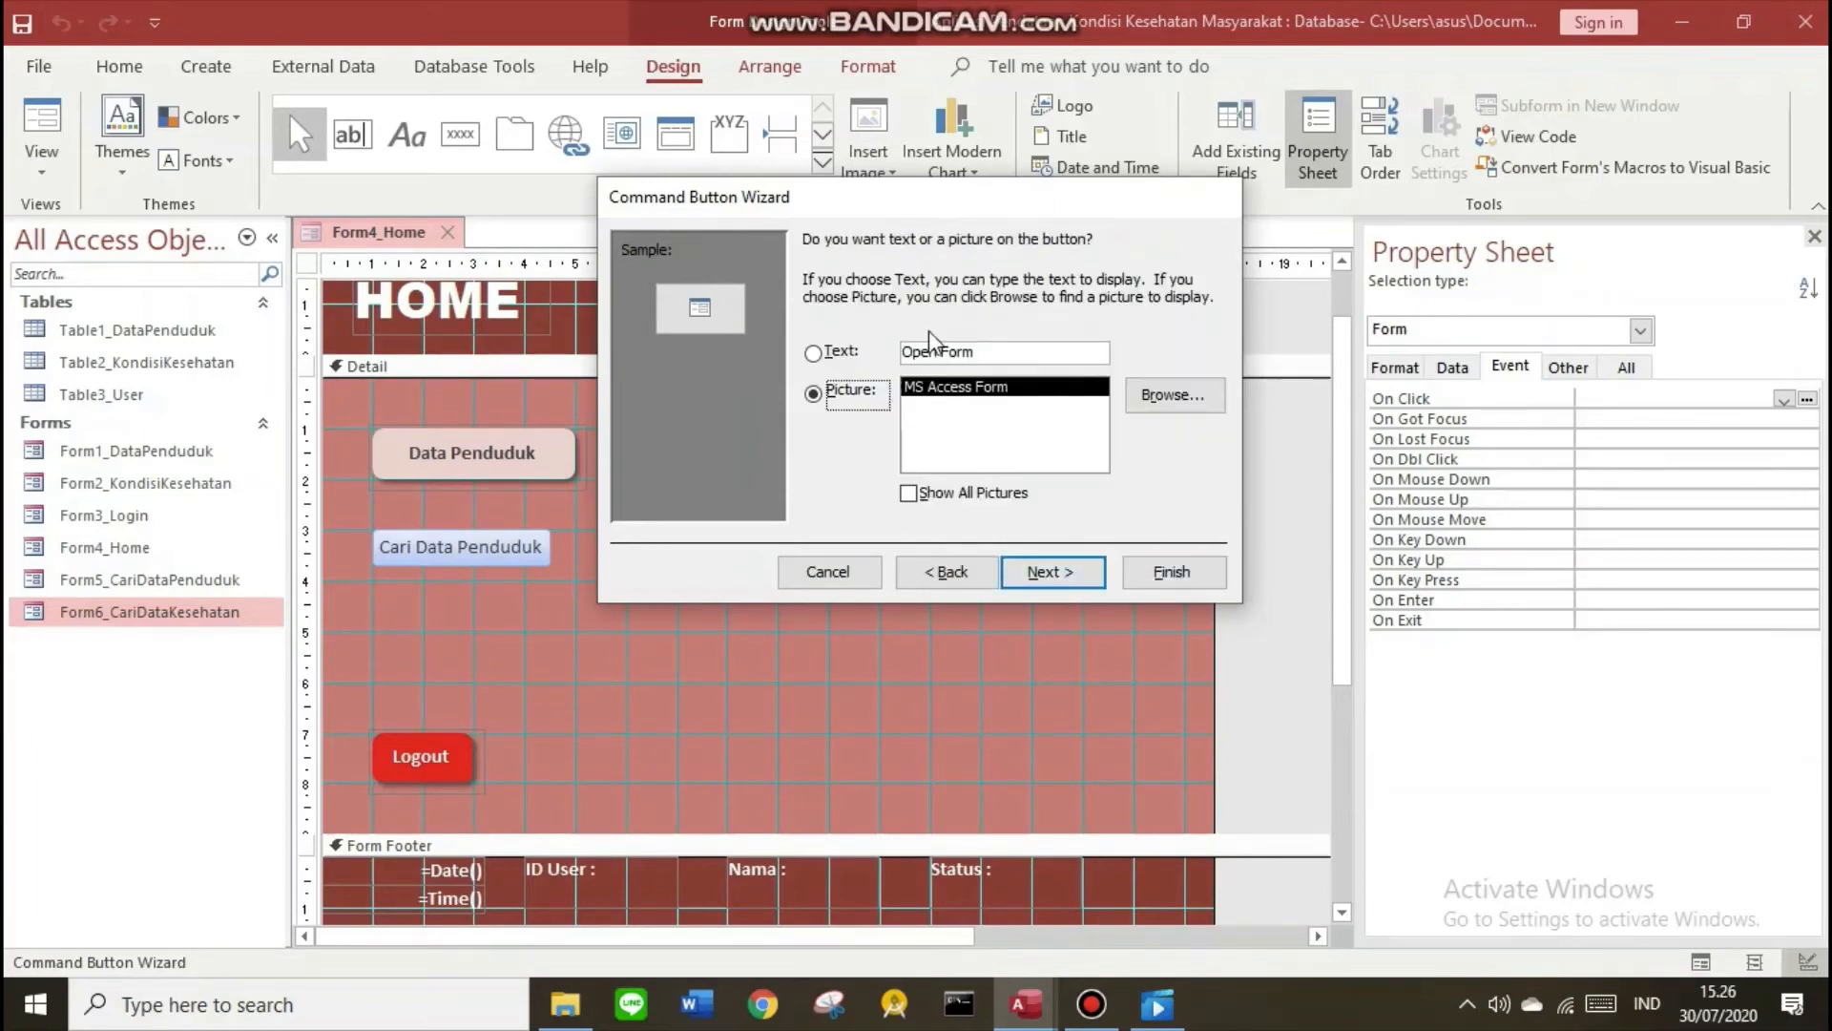
pyautogui.write('Cari')
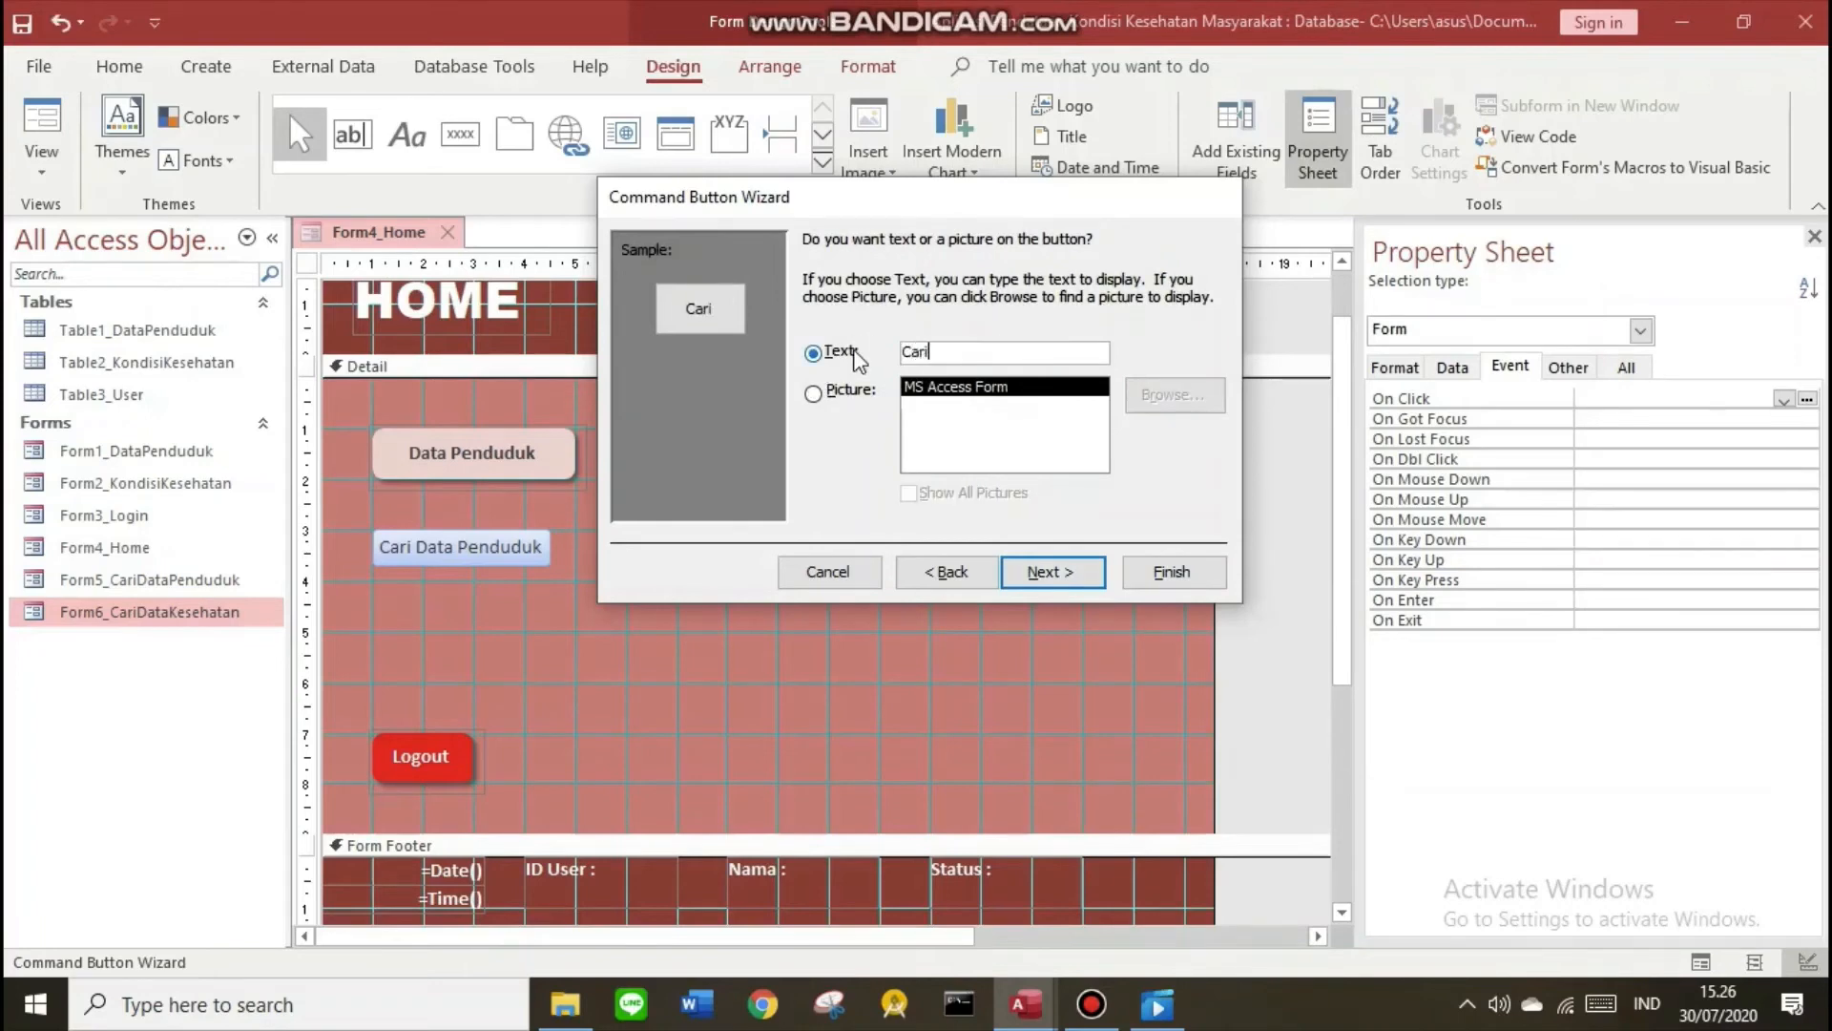
pyautogui.write(' Data Kesehata')
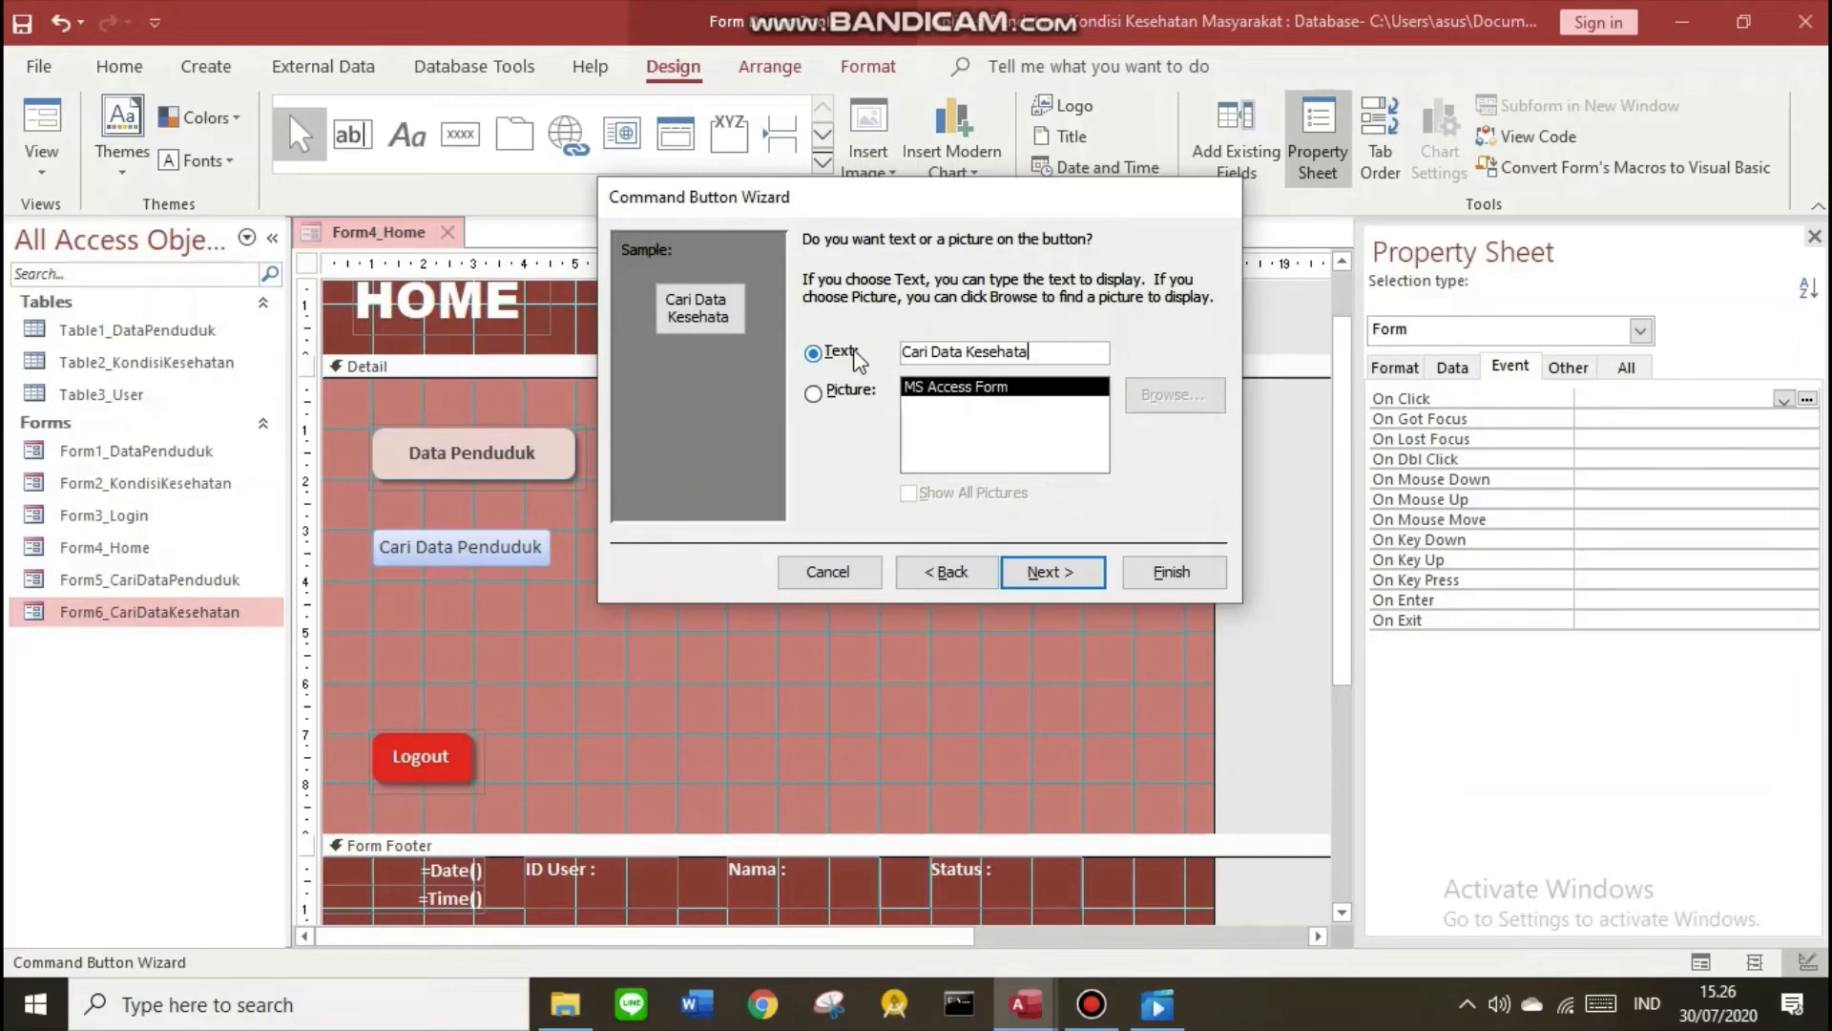
pyautogui.write('n Penduduk')
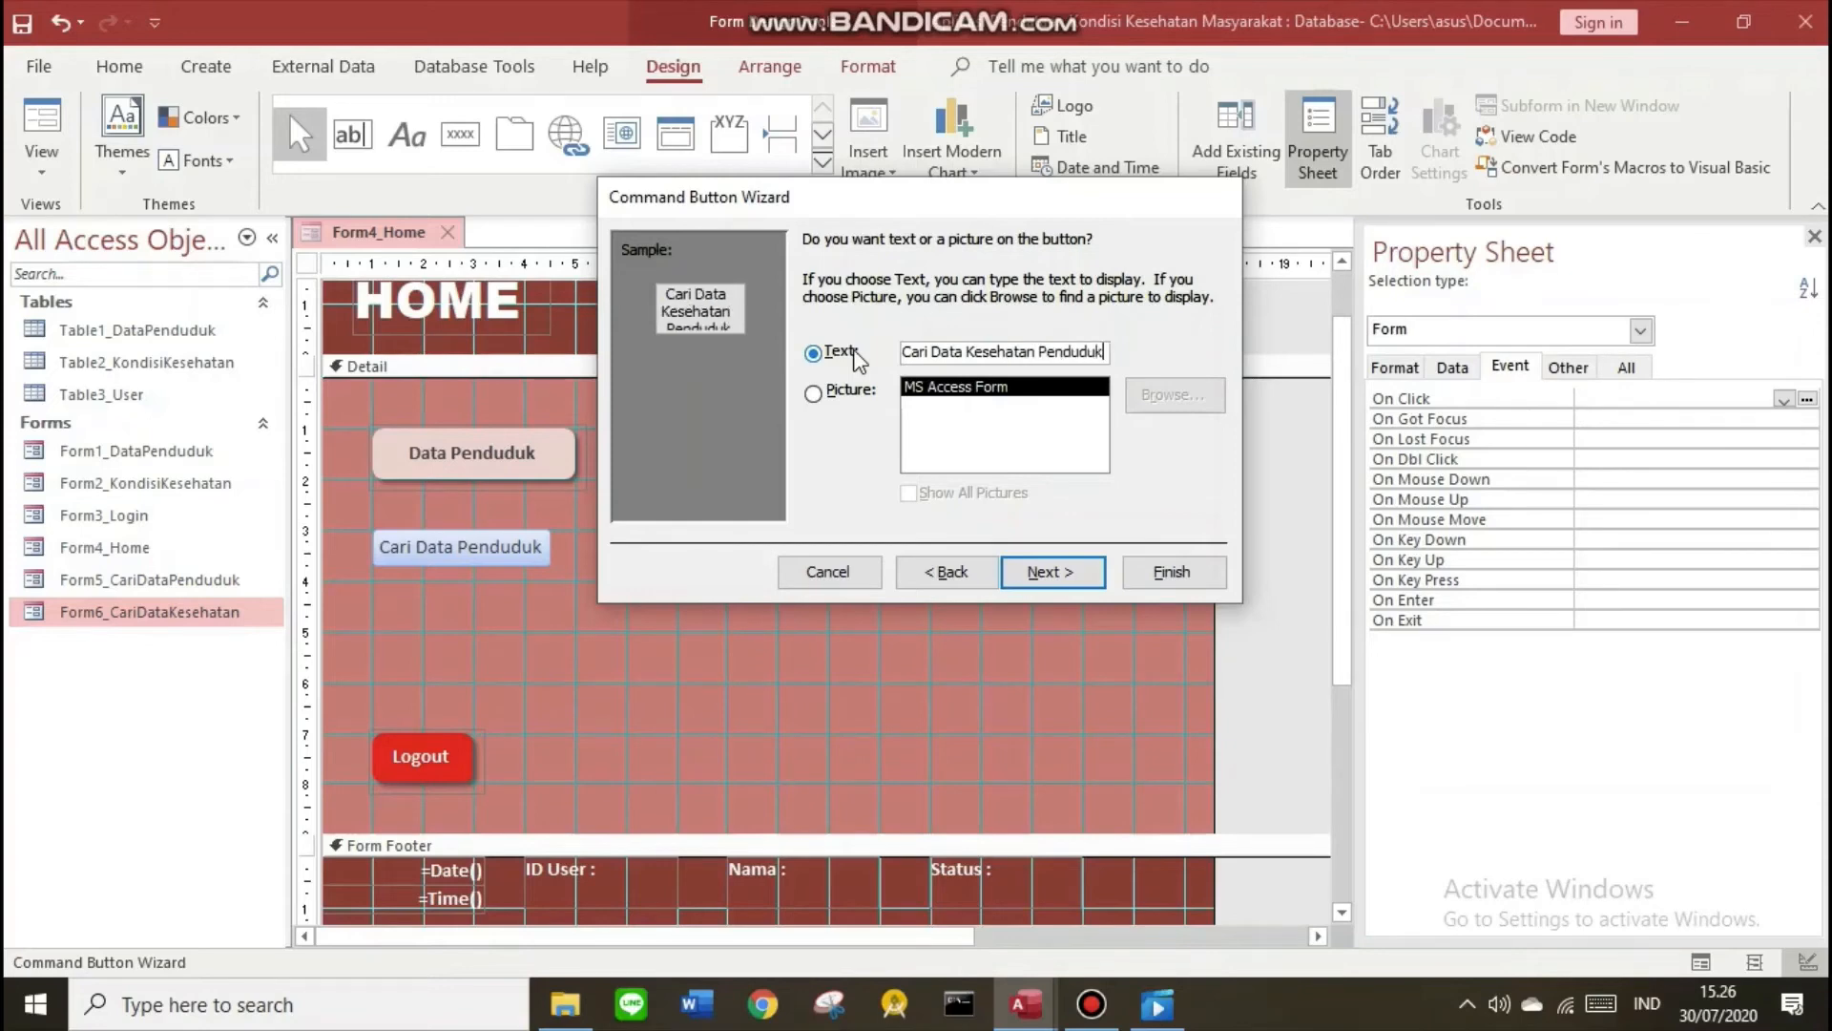
pyautogui.press('Return')
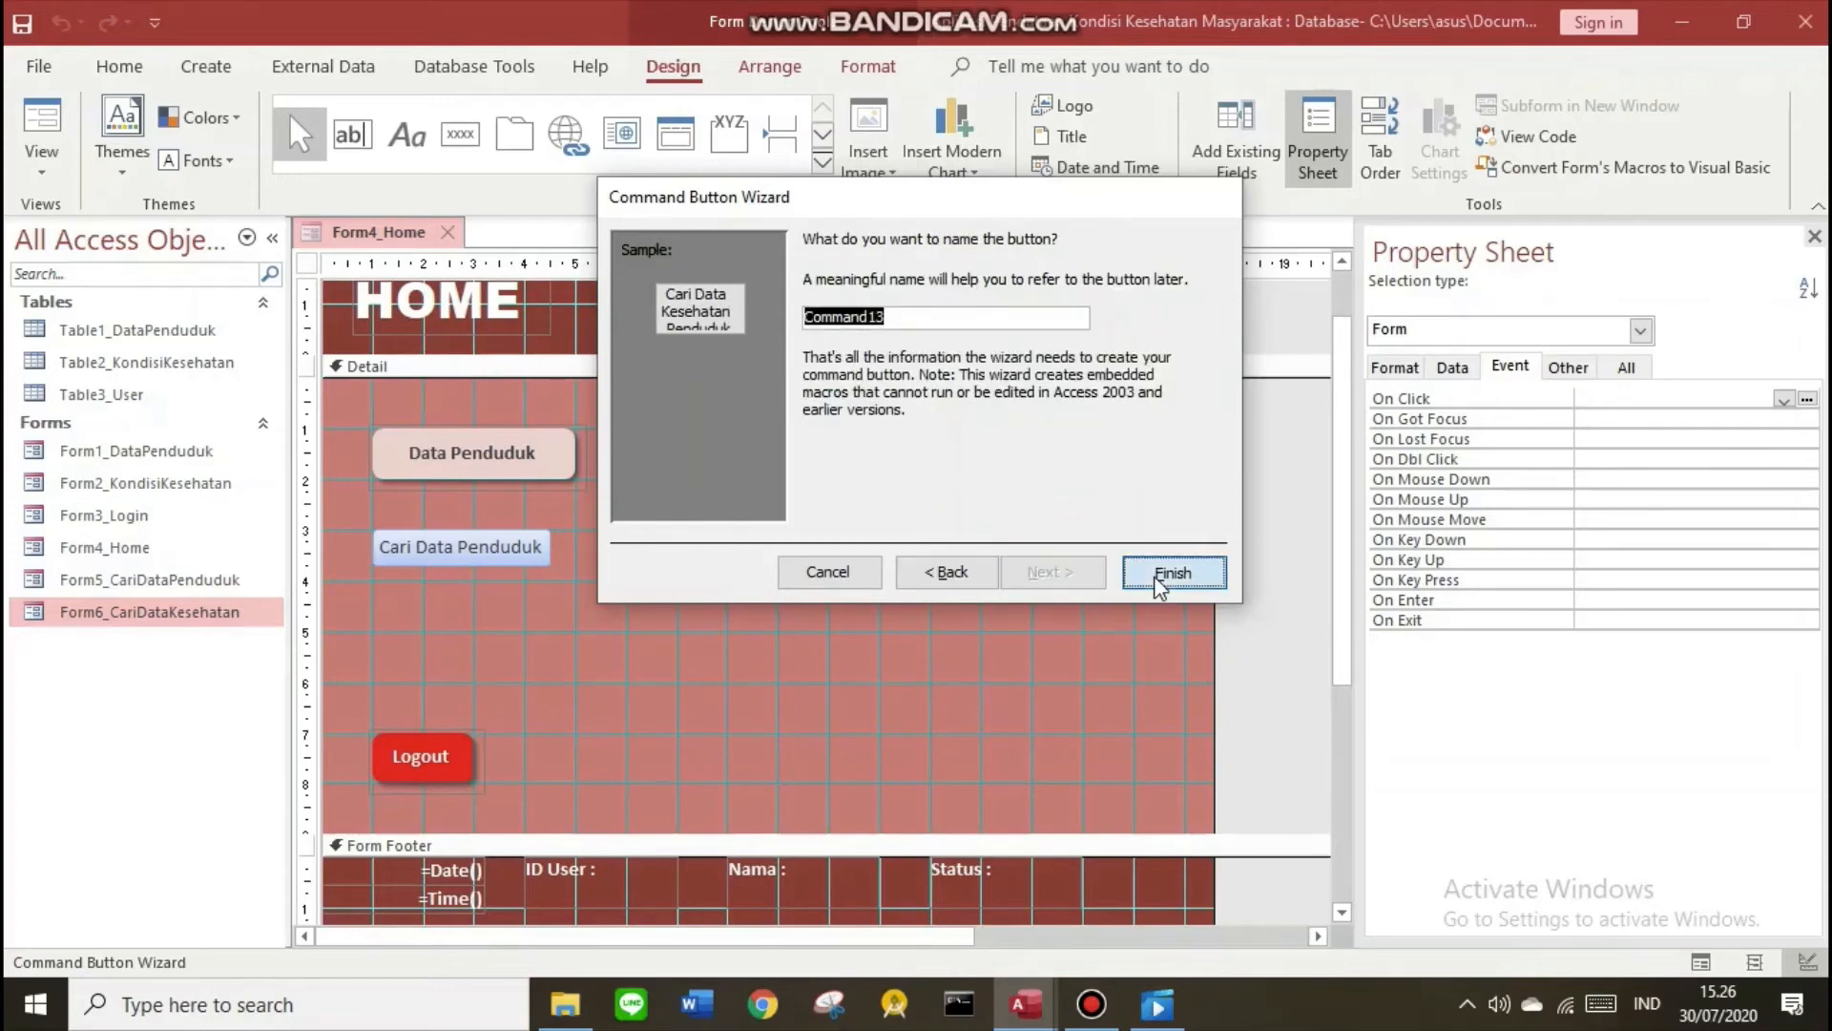
pyautogui.click(1172, 572)
pyautogui.click(544, 567)
pyautogui.keyDown('shift'); pyautogui.click(800, 567); pyautogui.keyUp('shift')
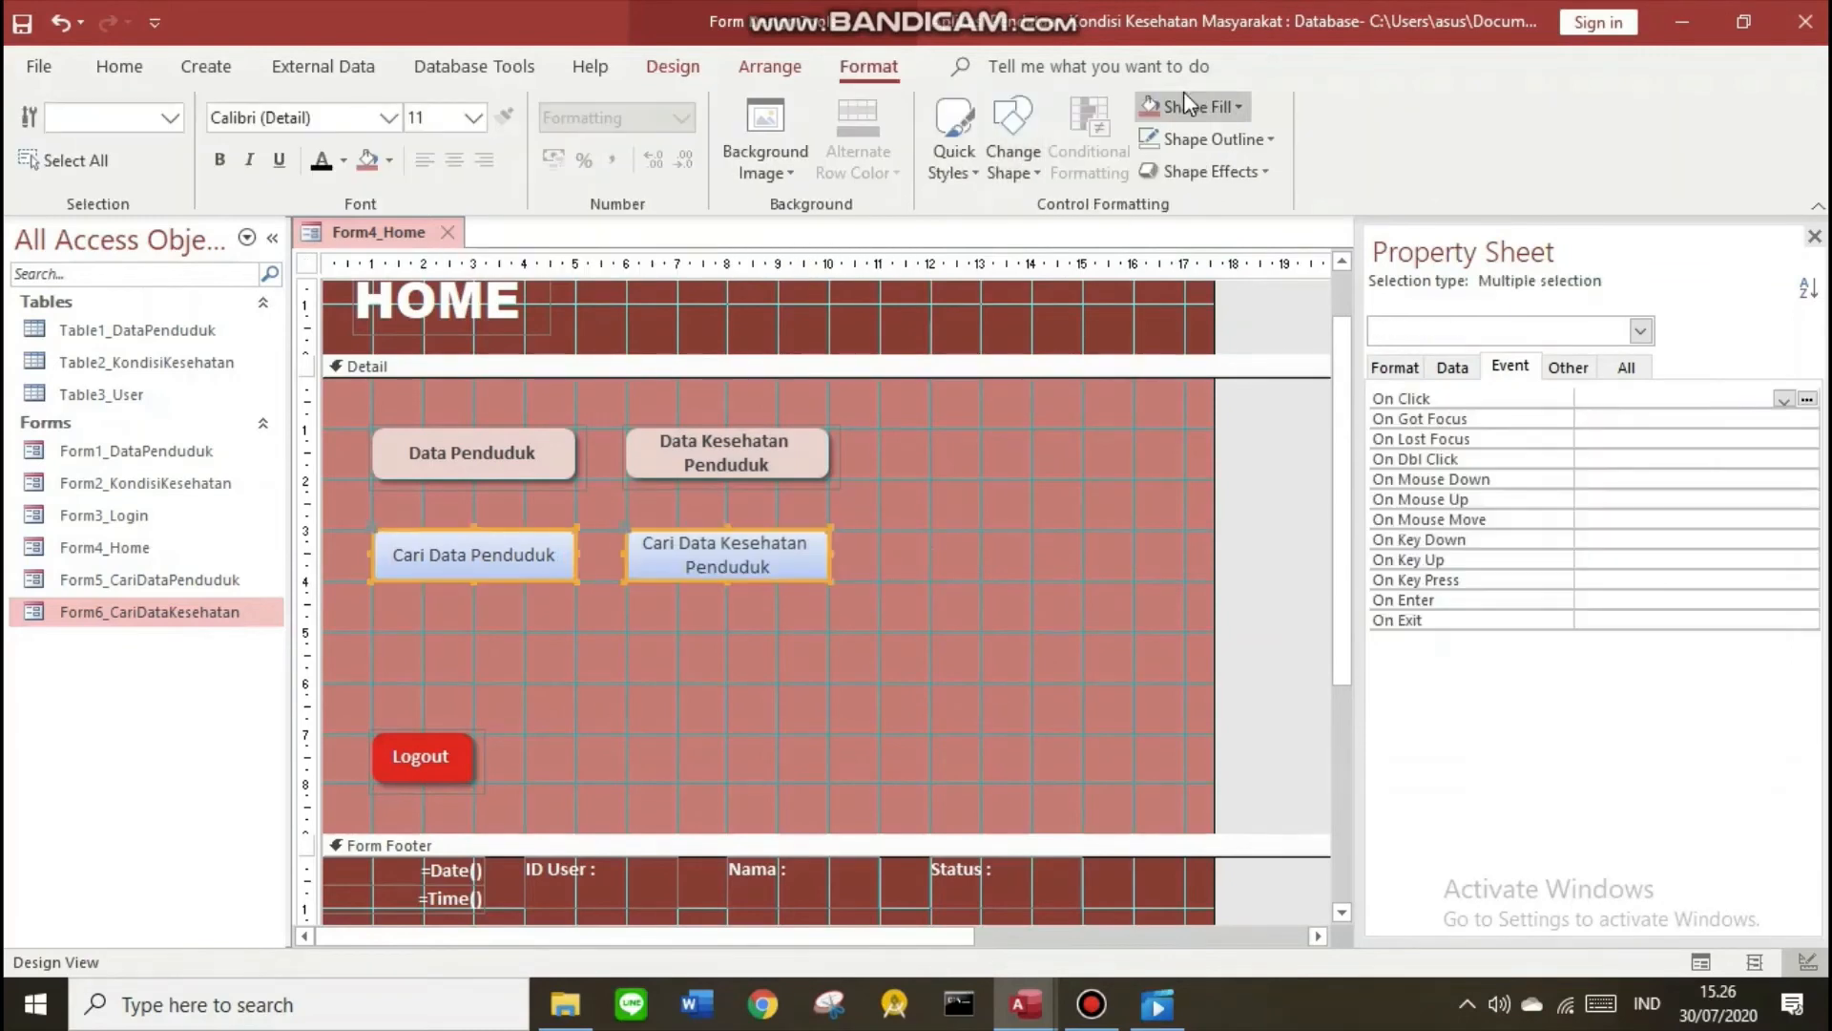
# Style both search buttons alike, then run Form4_Home and test each search button
pyautogui.click(879, 621)
pyautogui.rightClick(382, 231)
pyautogui.click(456, 377)
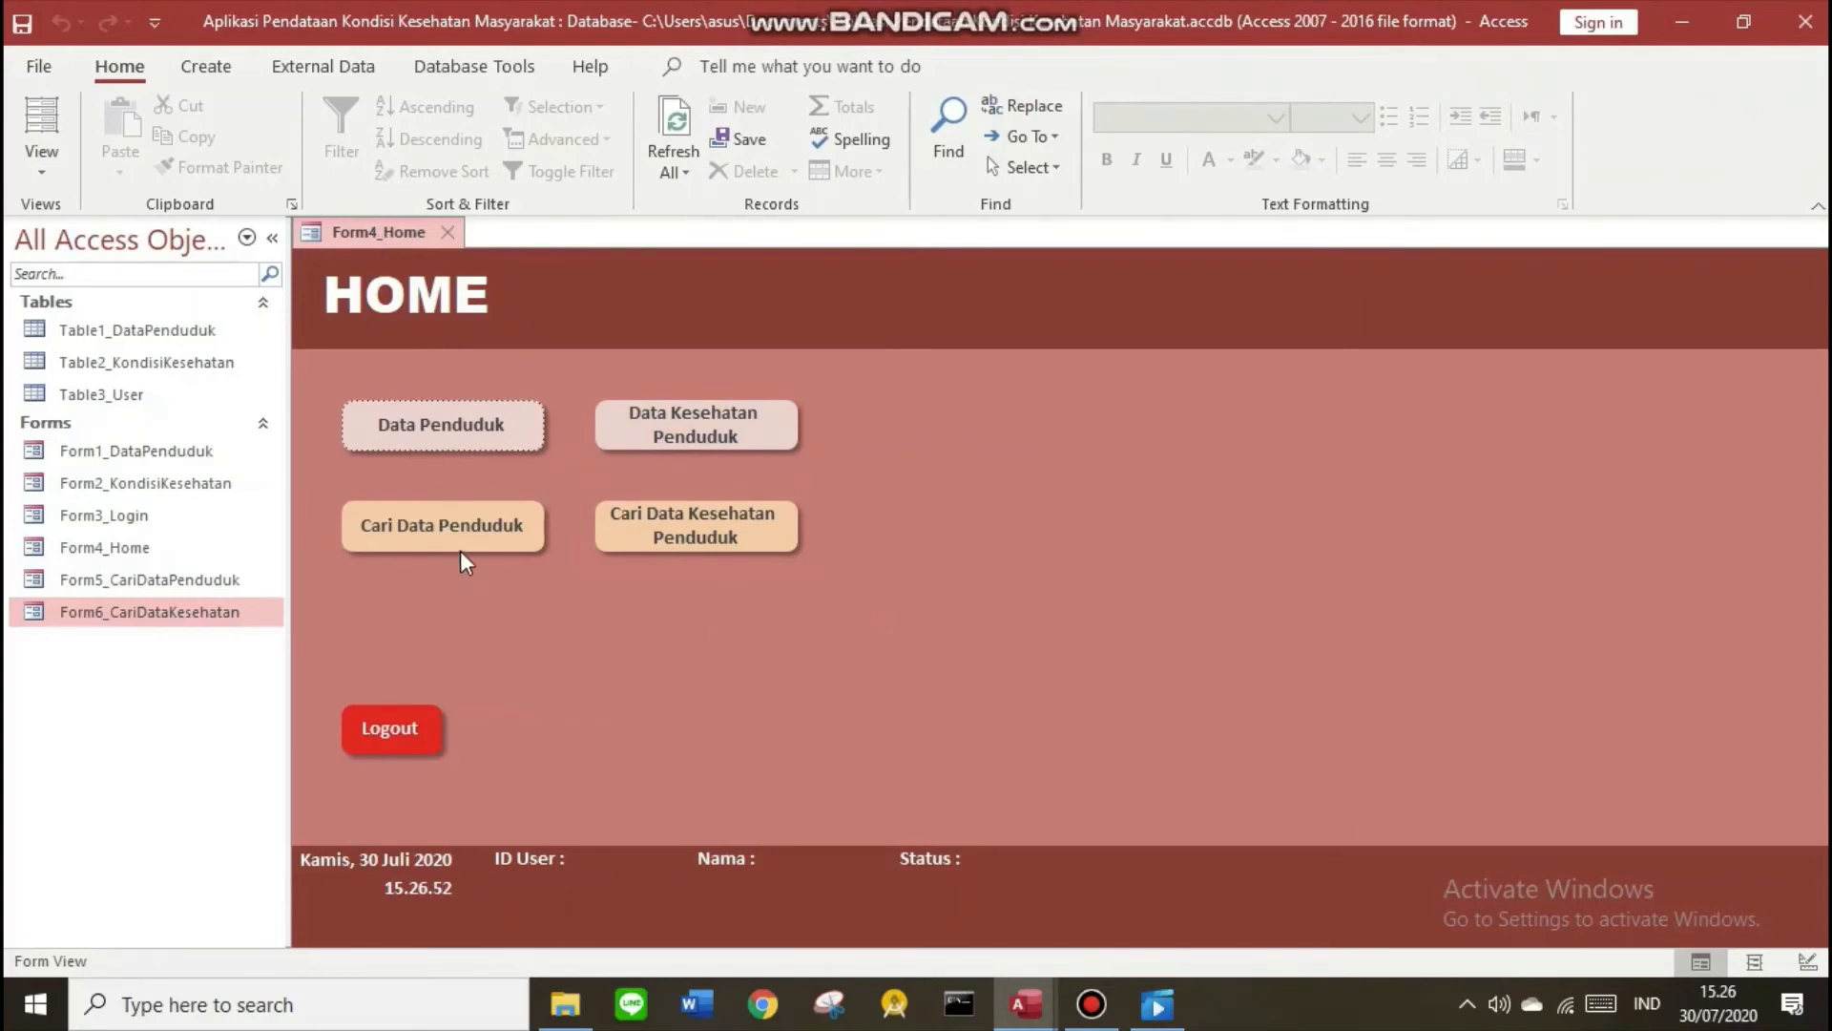
pyautogui.click(437, 529)
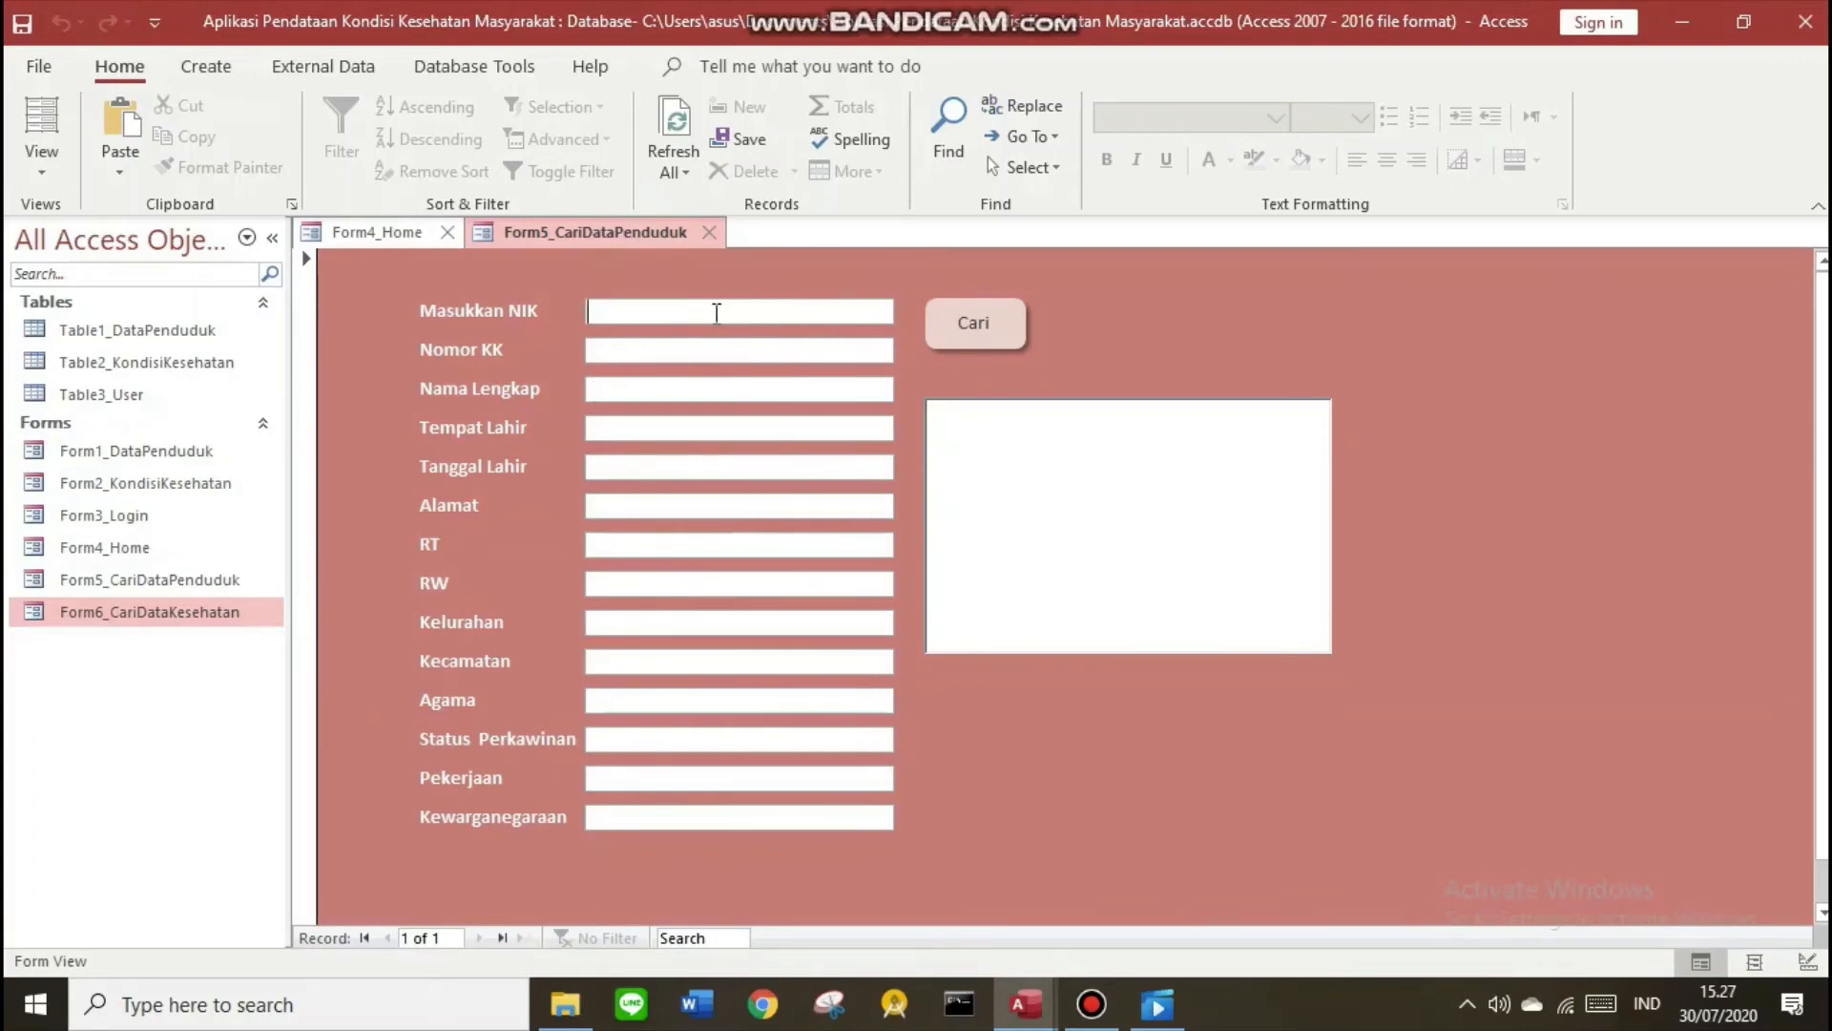
pyautogui.click(380, 234)
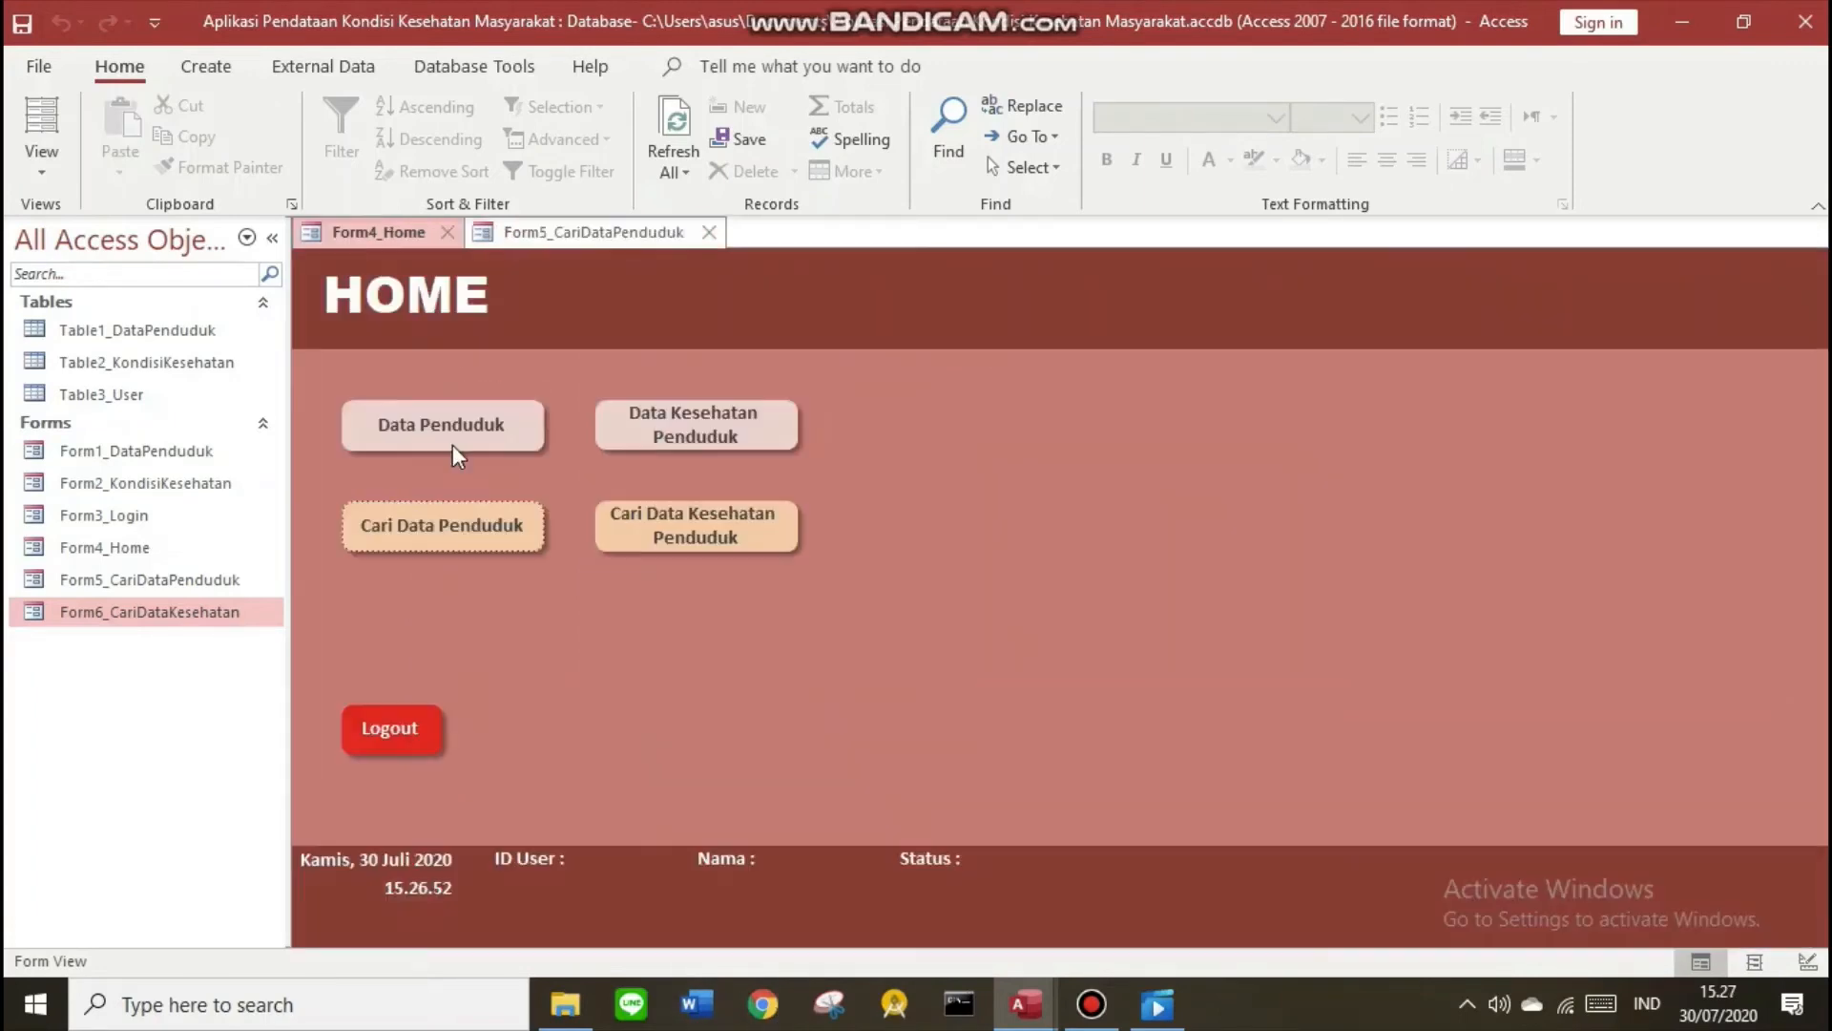
pyautogui.click(675, 531)
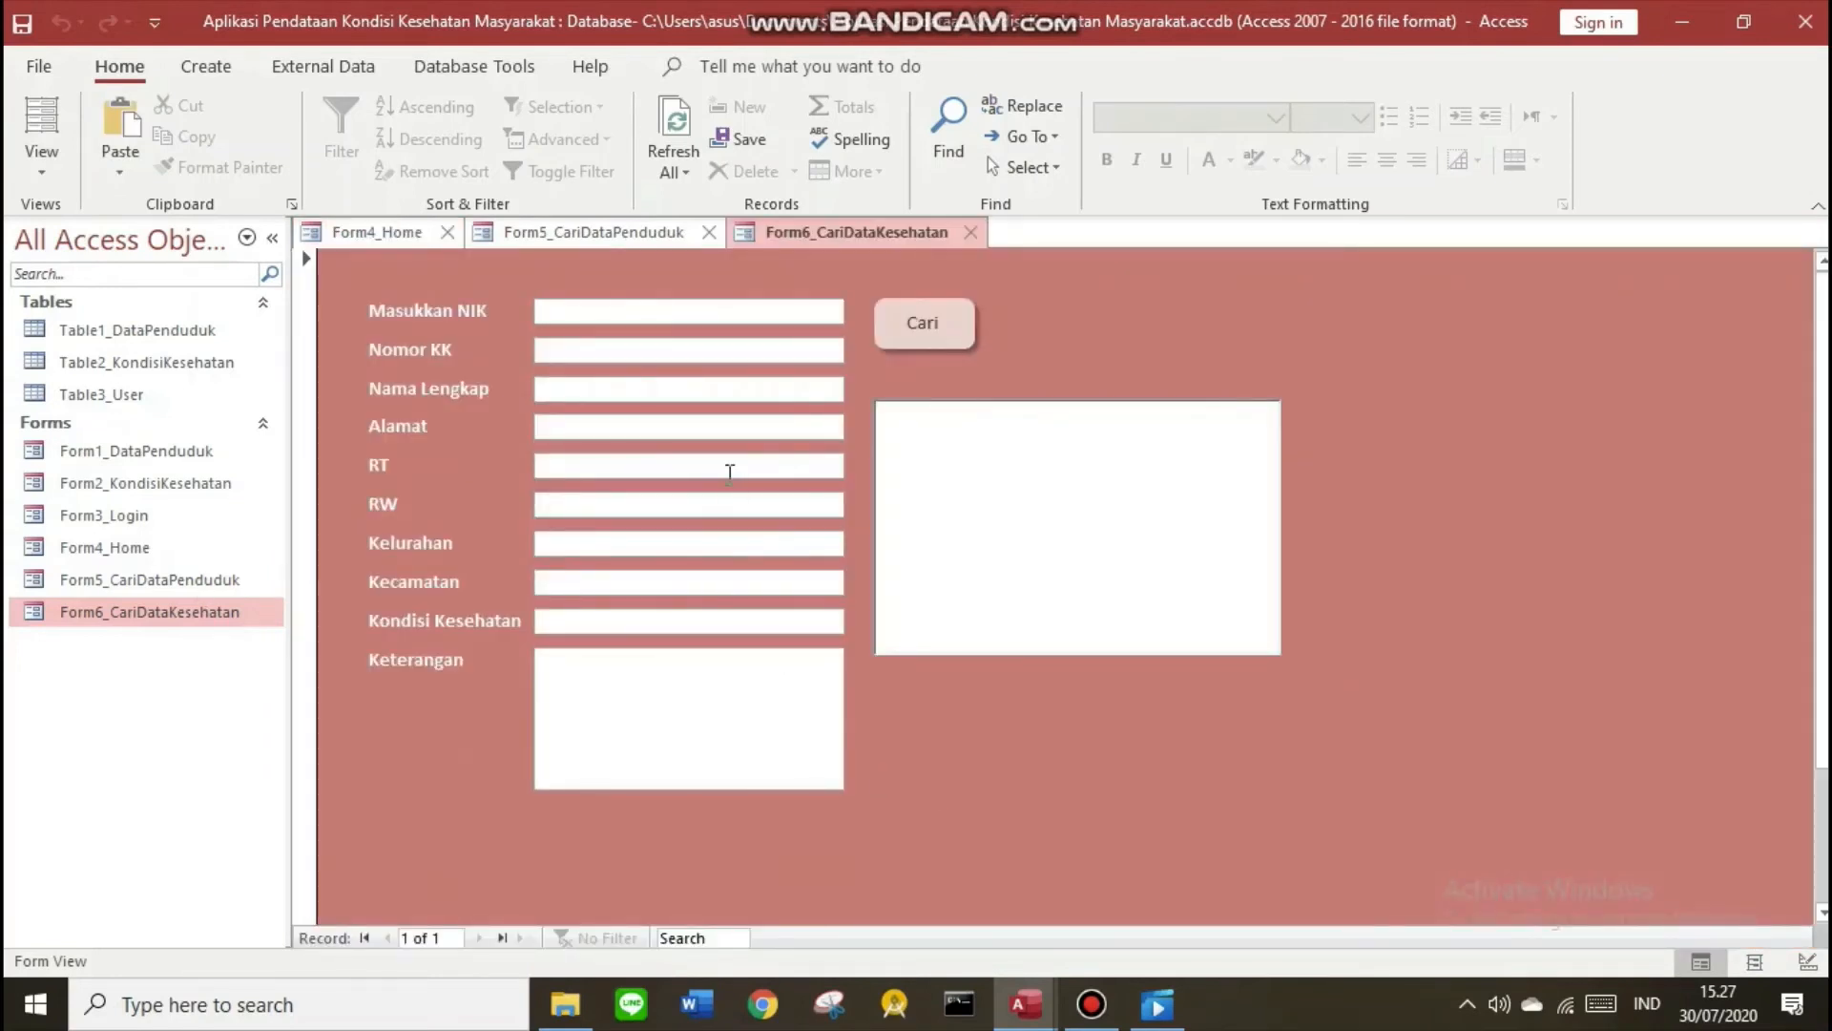
# Compare the two opened search forms and return to the HOME form
pyautogui.click(582, 231)
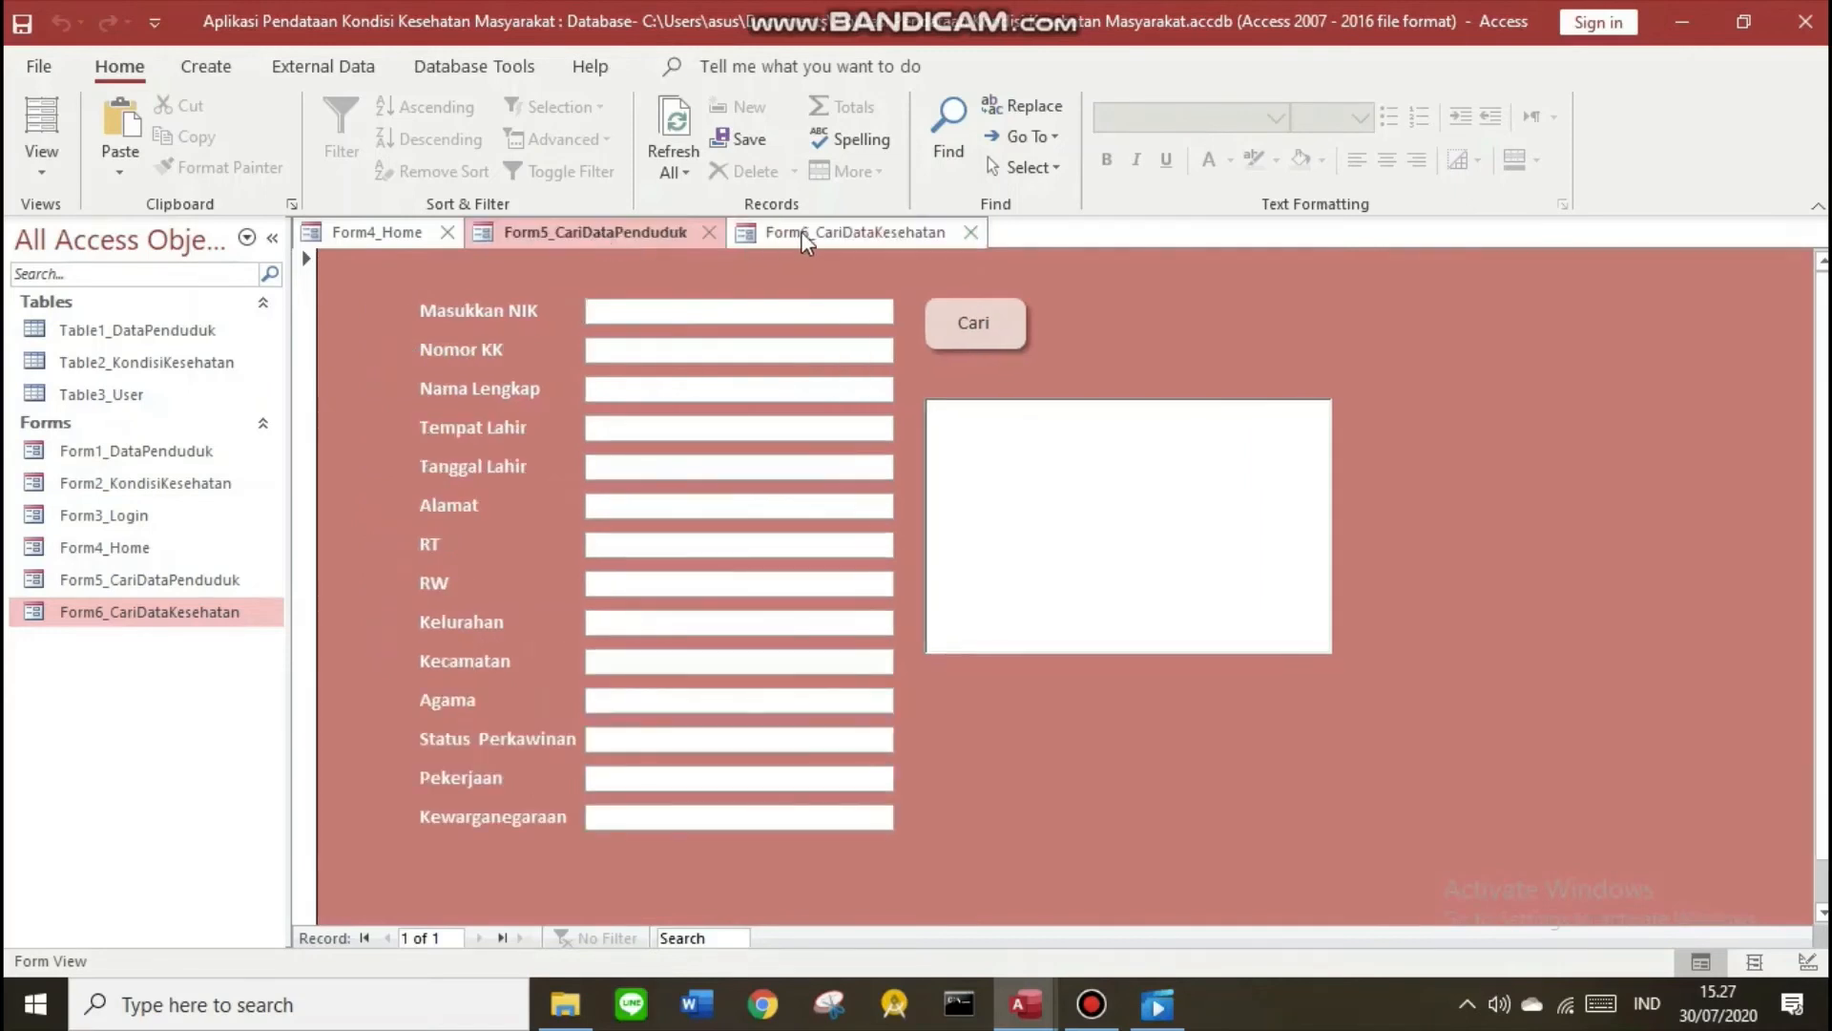
pyautogui.click(800, 231)
pyautogui.click(588, 240)
pyautogui.click(826, 240)
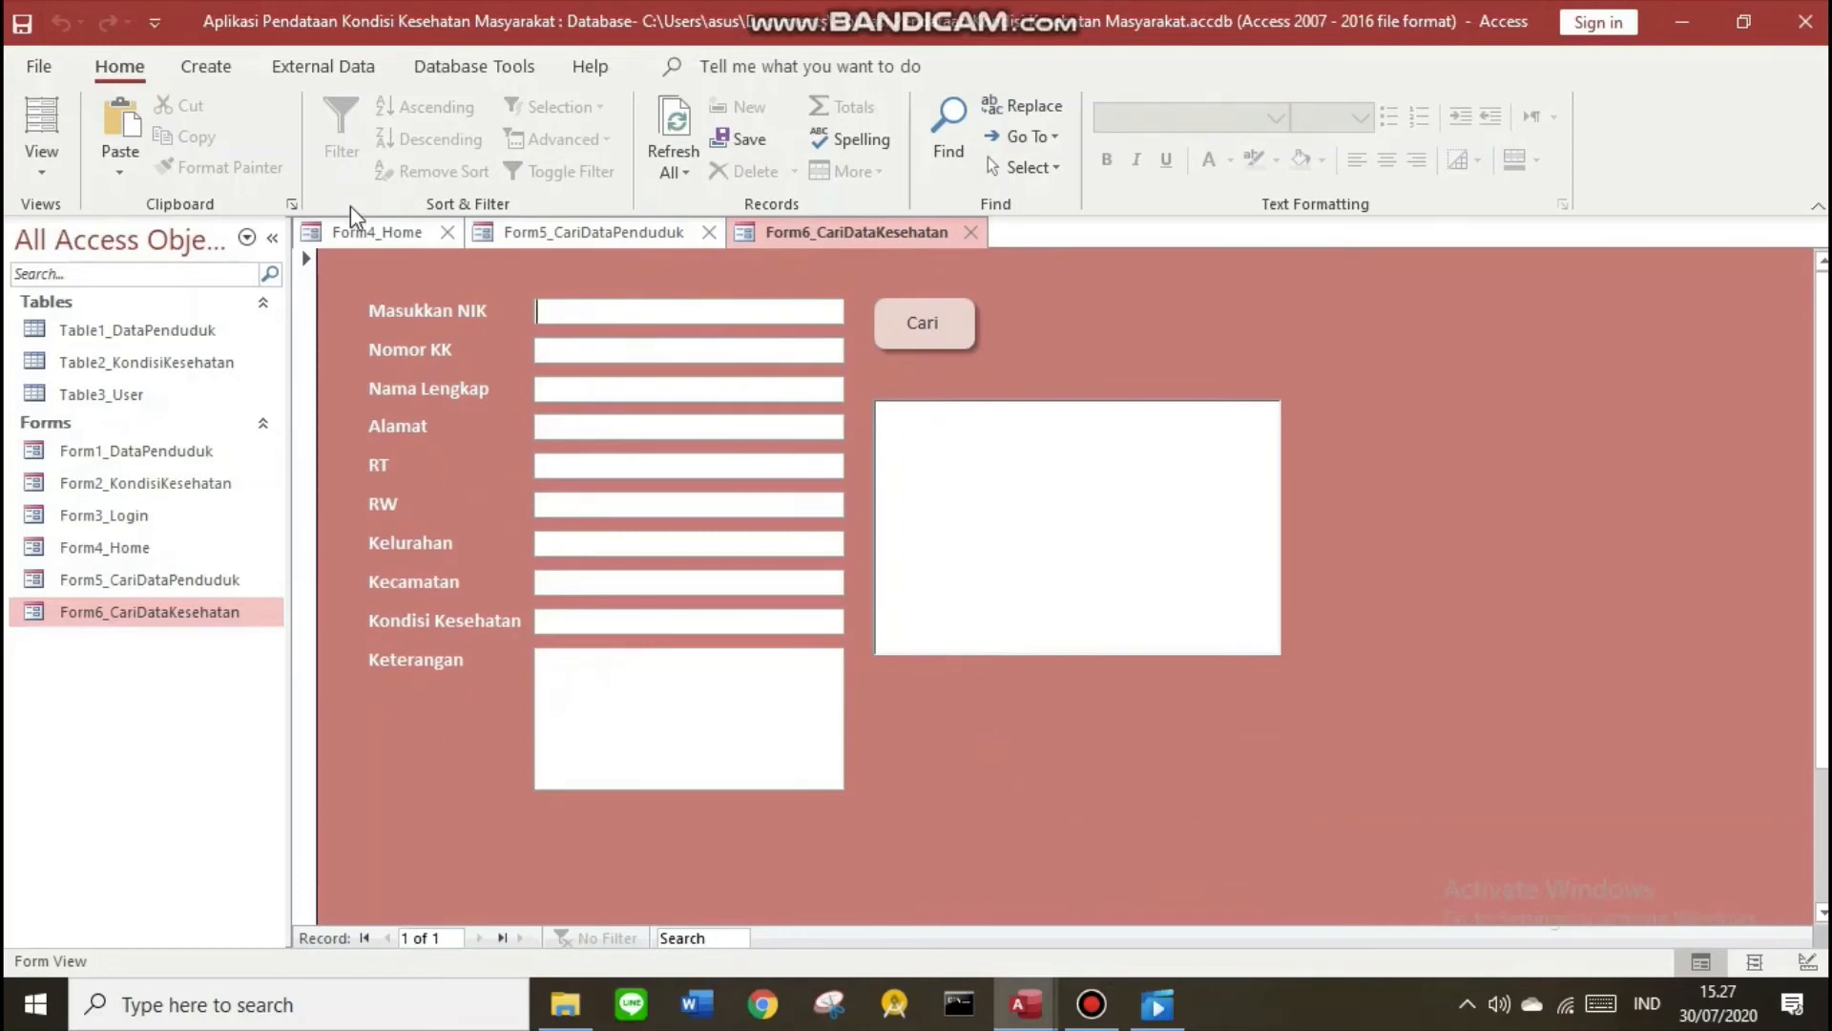
pyautogui.click(364, 234)
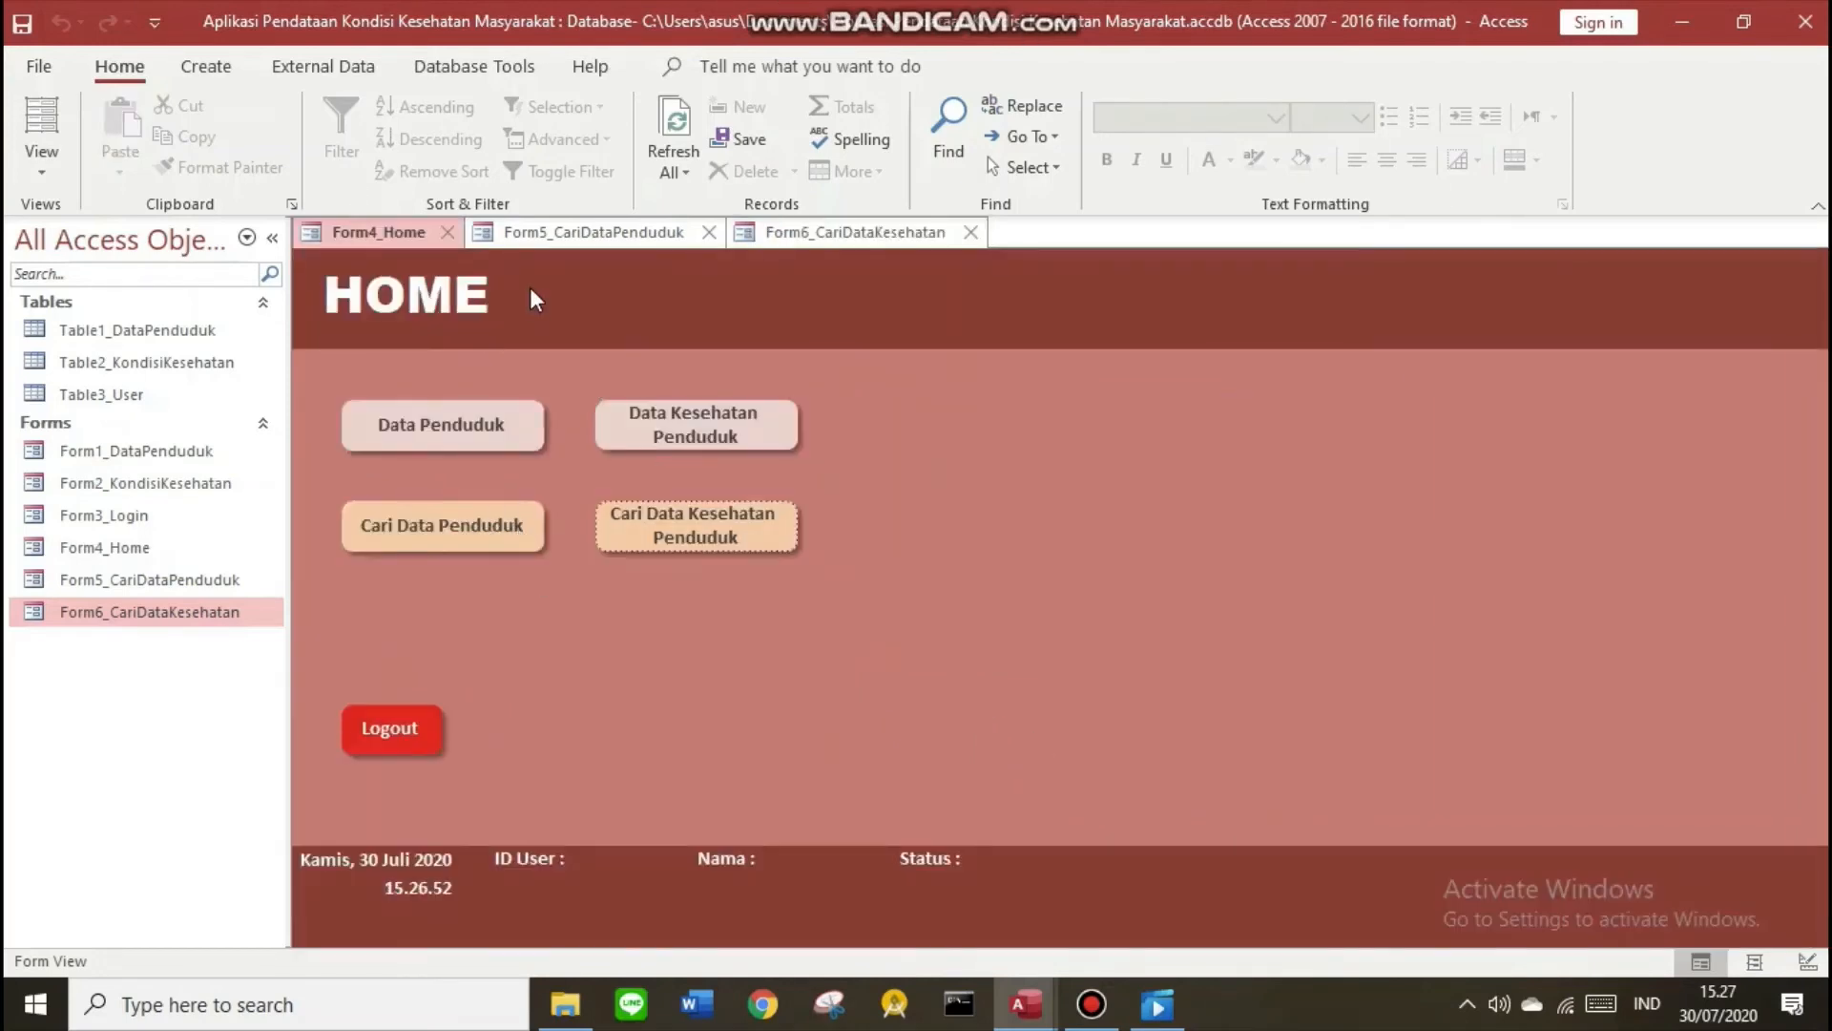
# Open Form5_CariDataPenduduk in Design View and place a command button set to open a form
pyautogui.click(573, 232)
pyautogui.rightClick(584, 240)
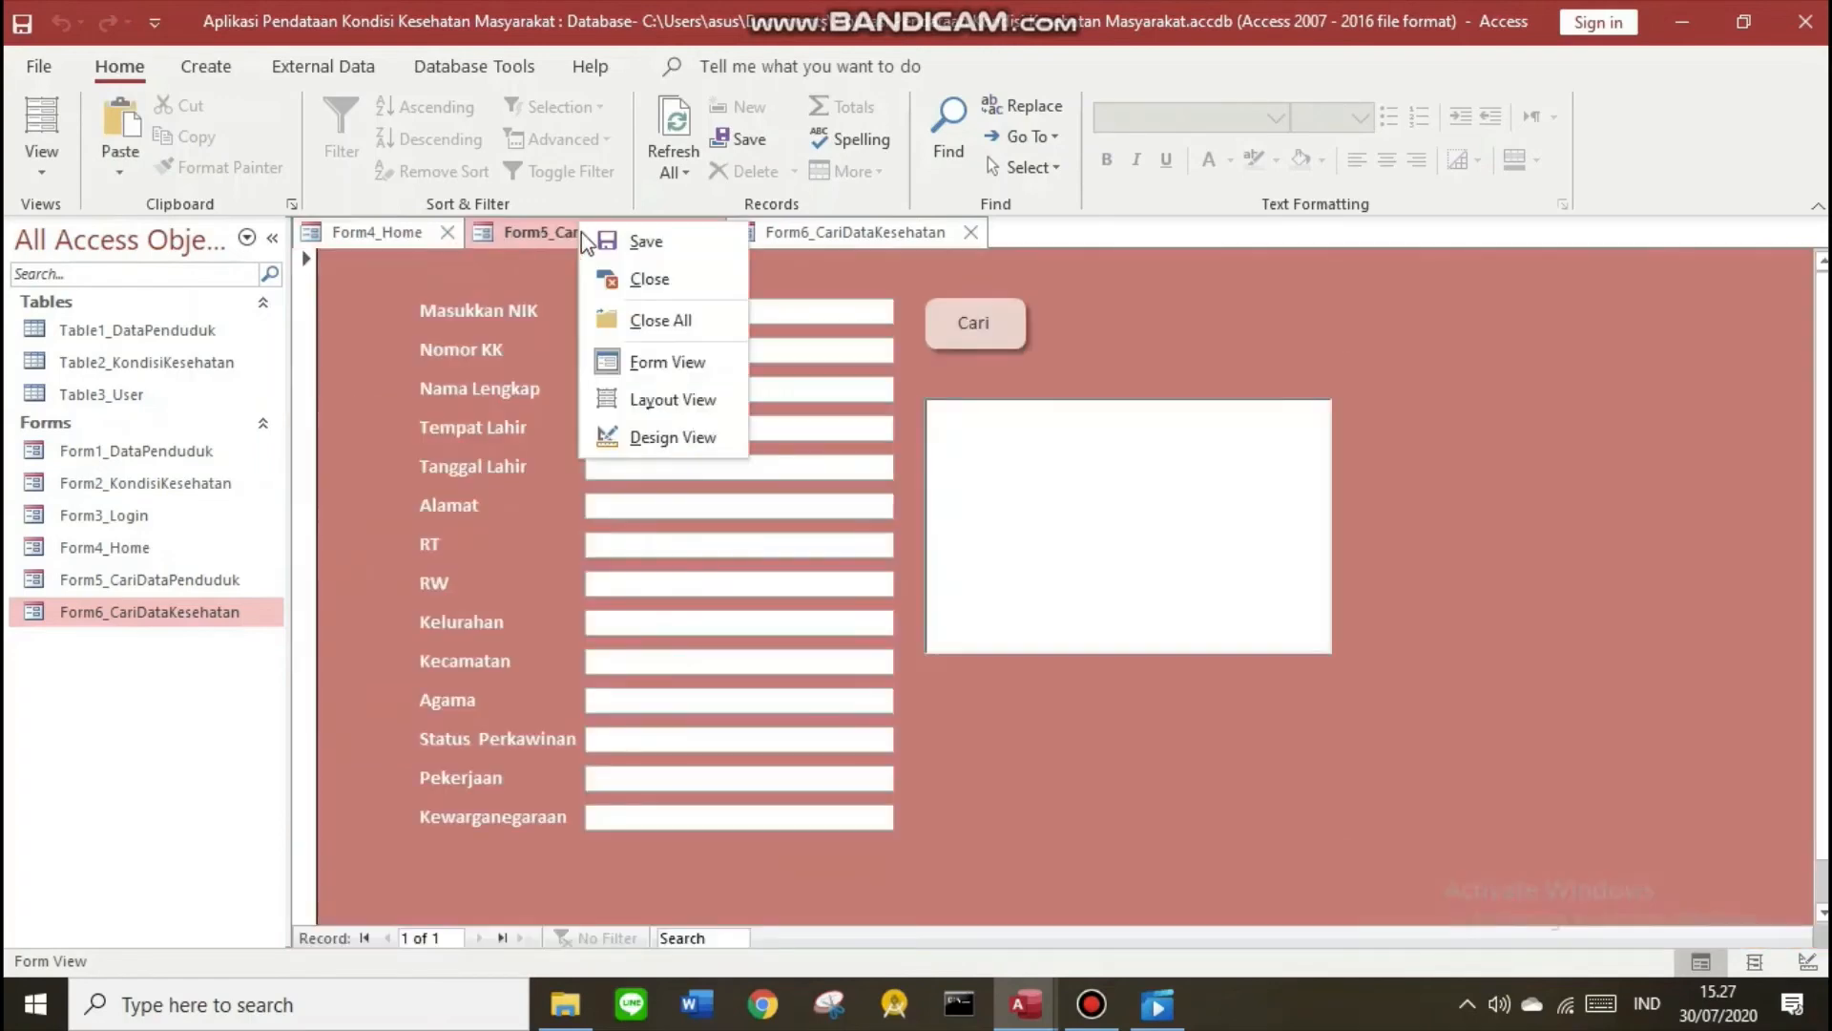
pyautogui.click(668, 437)
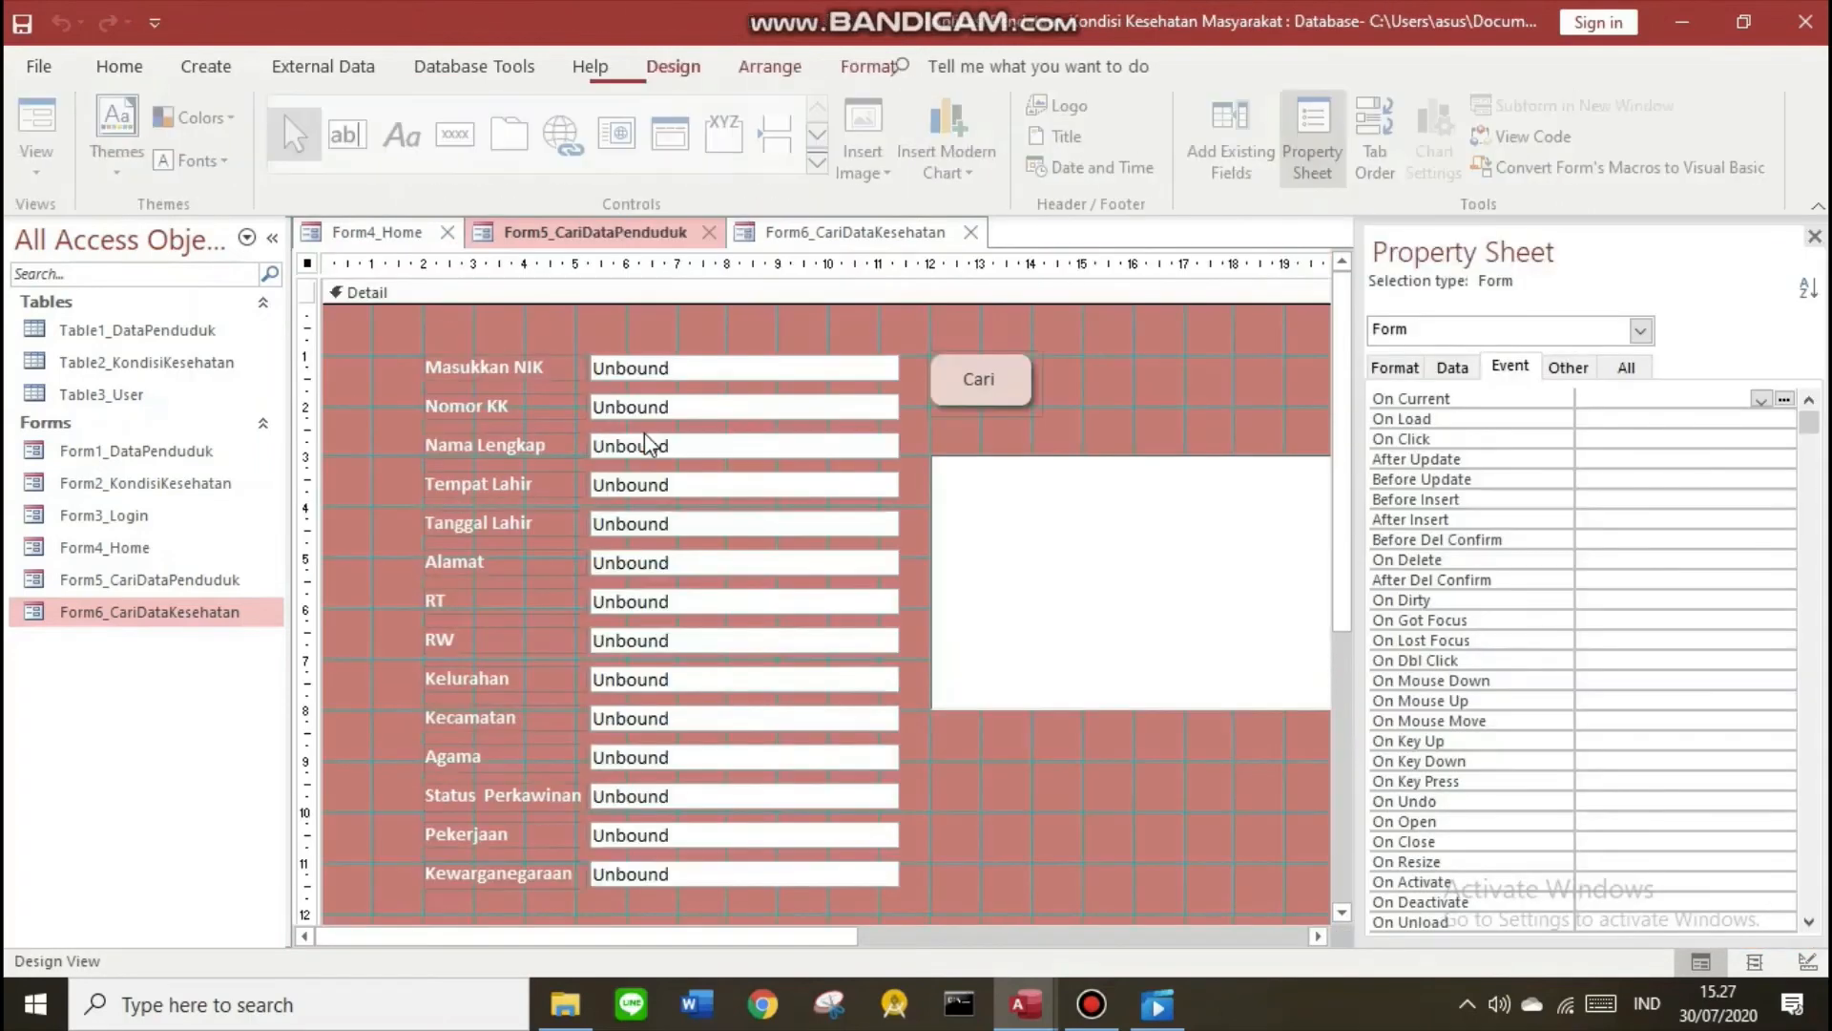
pyautogui.click(469, 148)
pyautogui.click(971, 773)
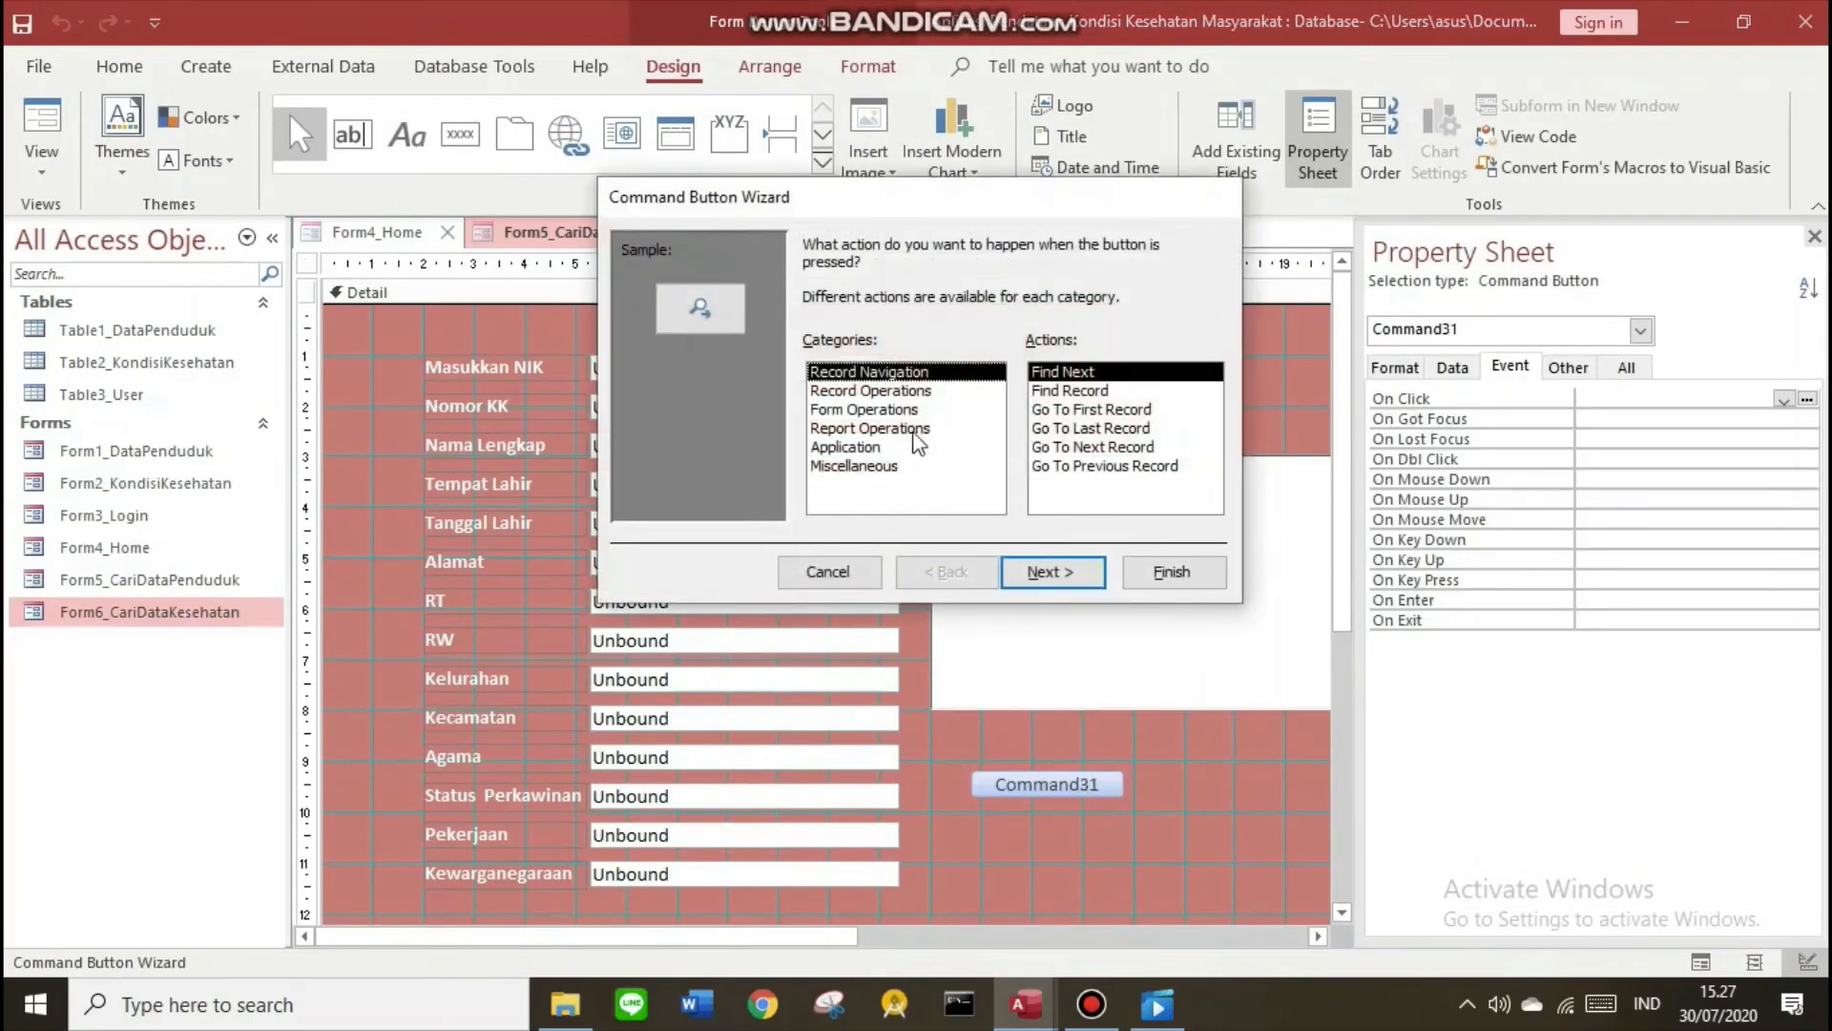
pyautogui.click(888, 410)
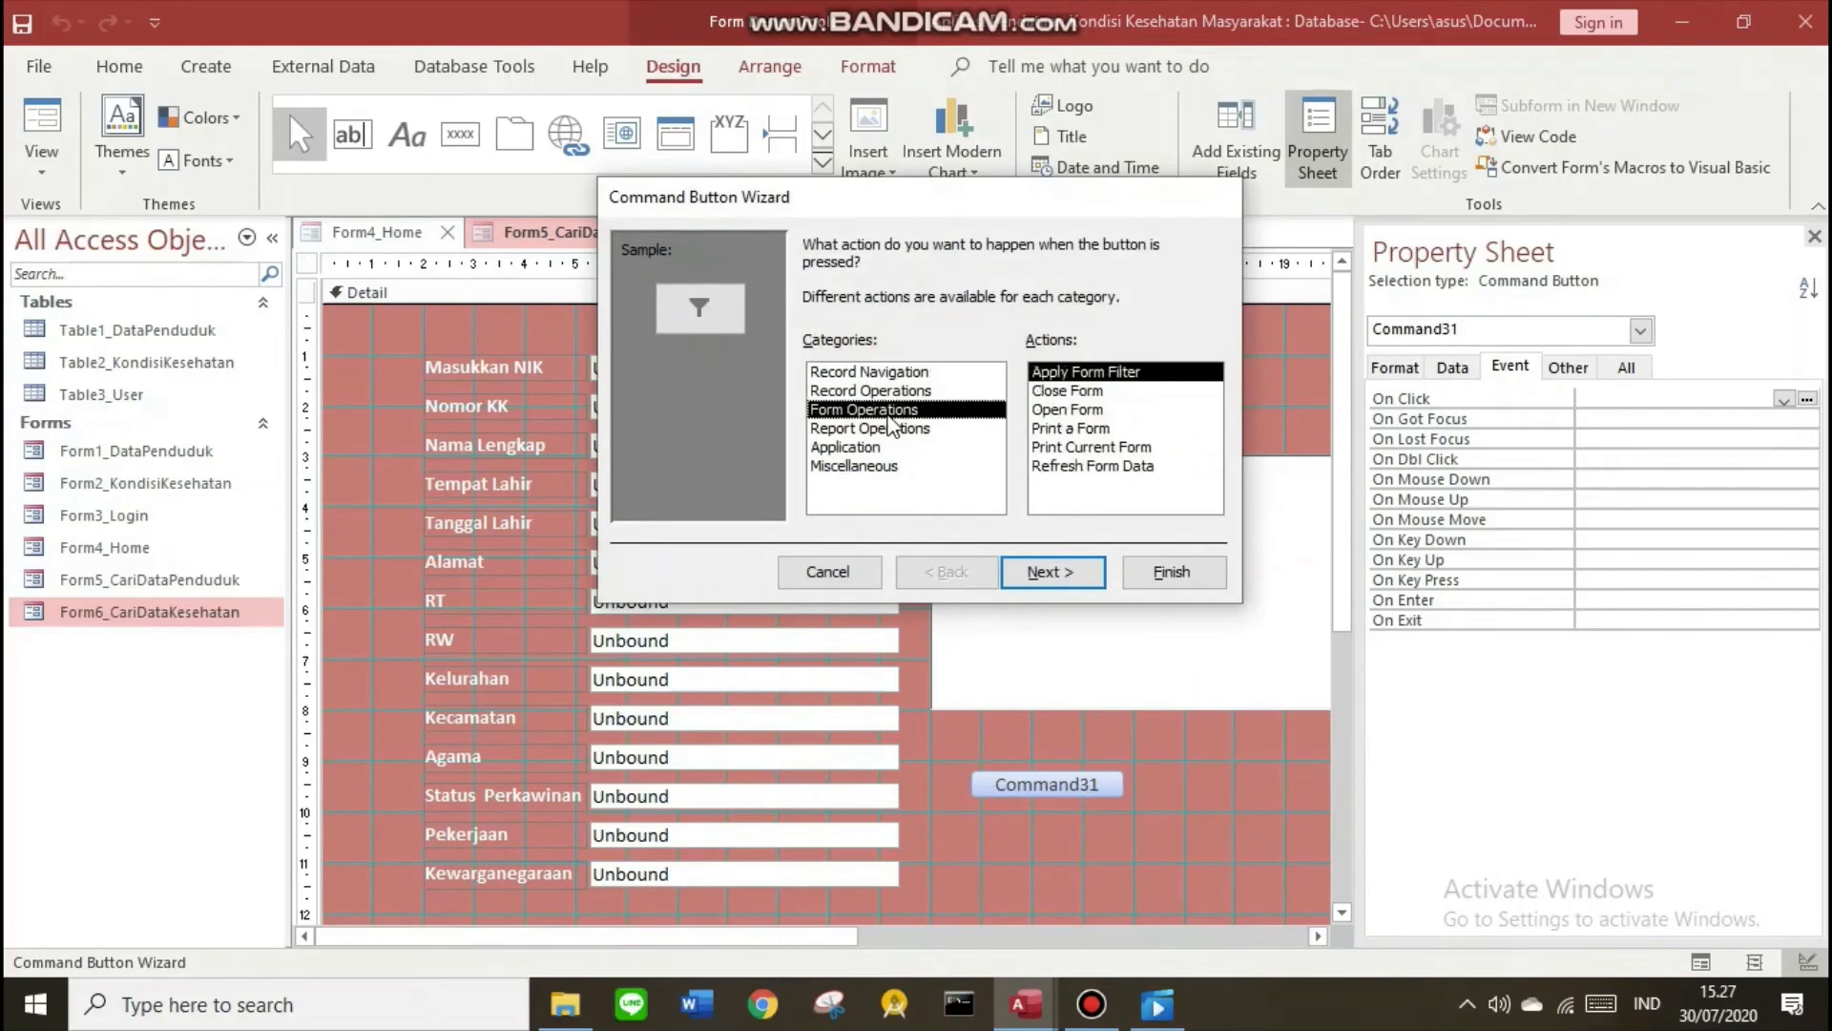
pyautogui.click(1081, 410)
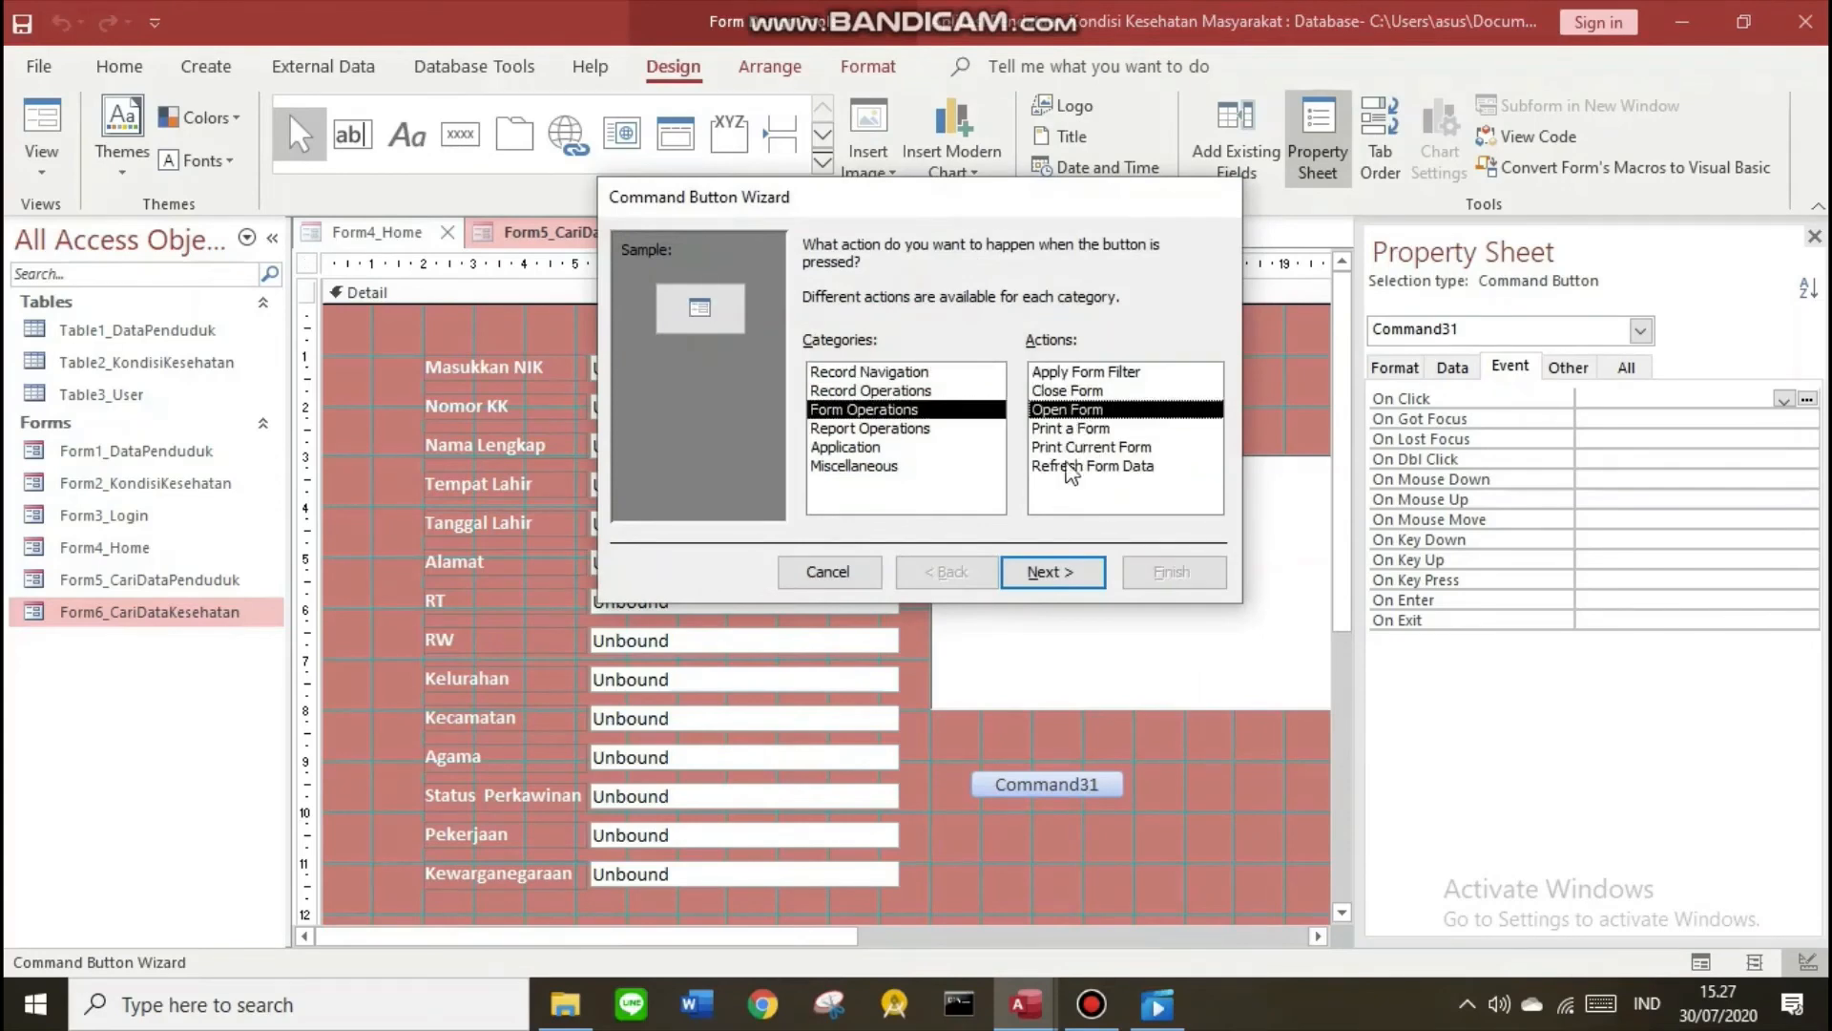
# Make the button open Form4_Home with the caption 'Kembali' and finish the wizard
pyautogui.click(1051, 572)
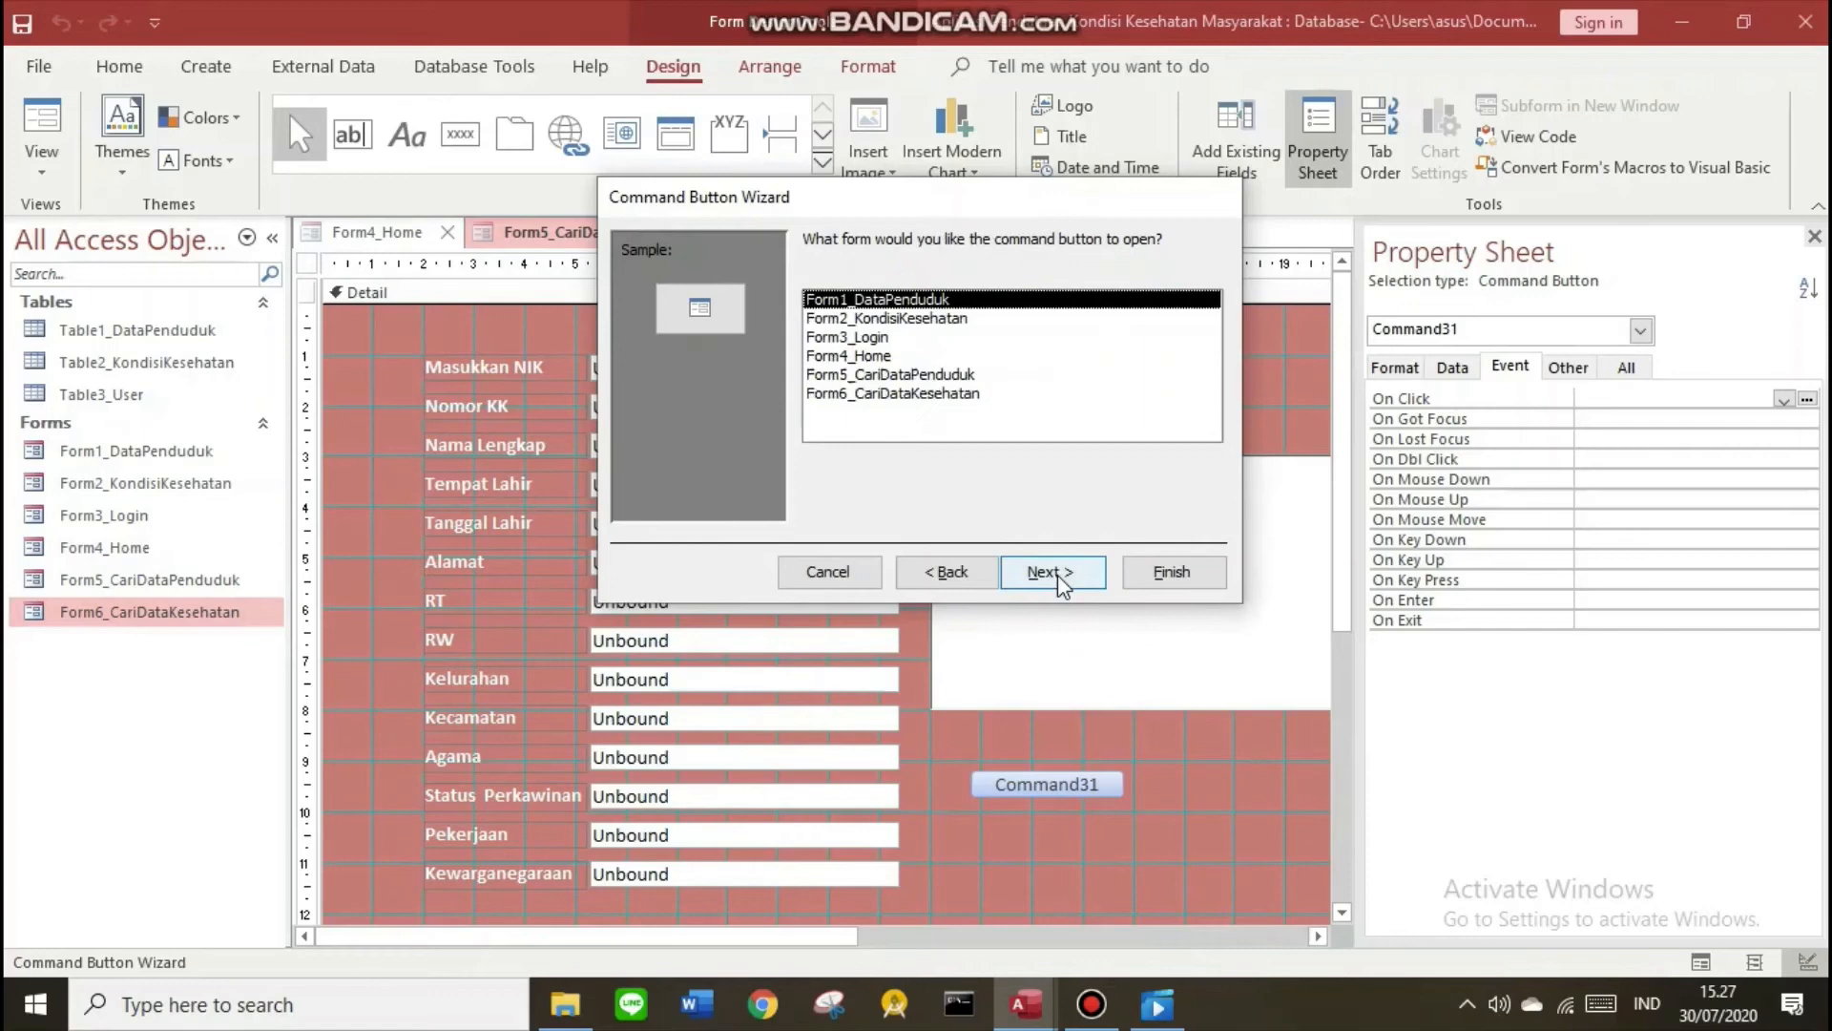
pyautogui.click(897, 357)
pyautogui.click(1045, 573)
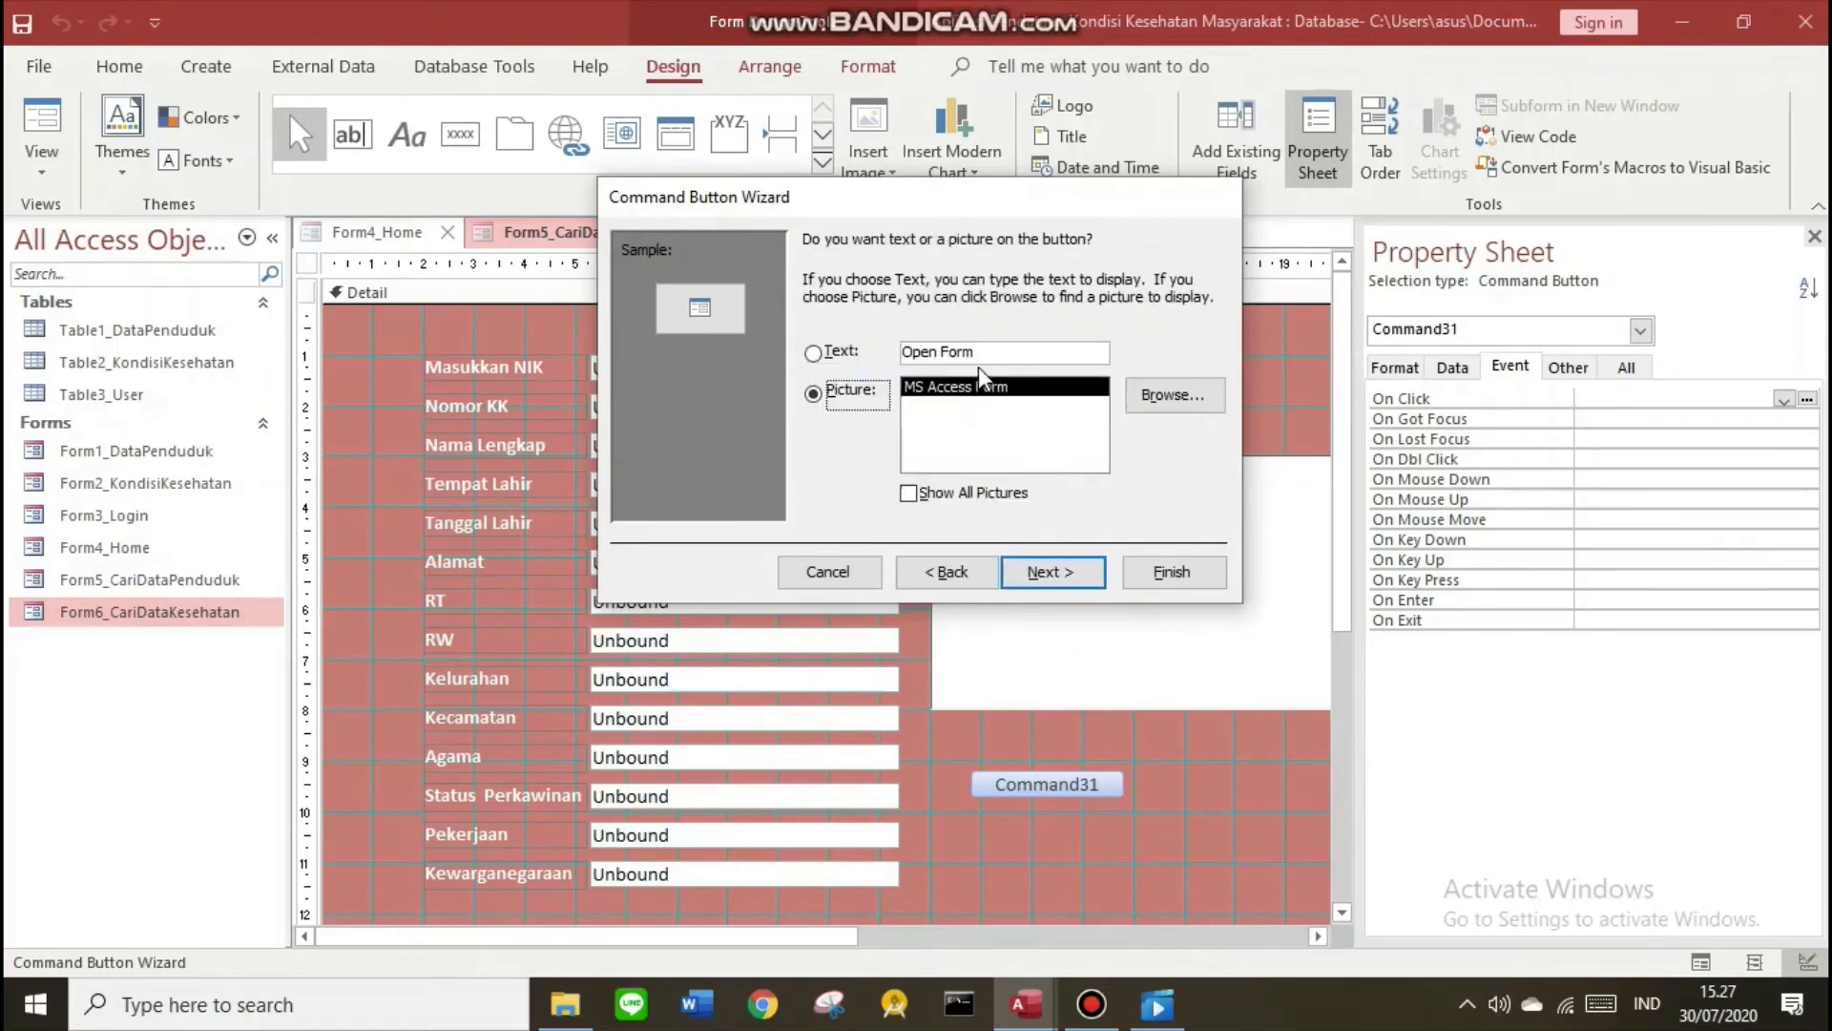
pyautogui.moveTo(987, 352); pyautogui.dragTo(902, 352)
pyautogui.write('K')
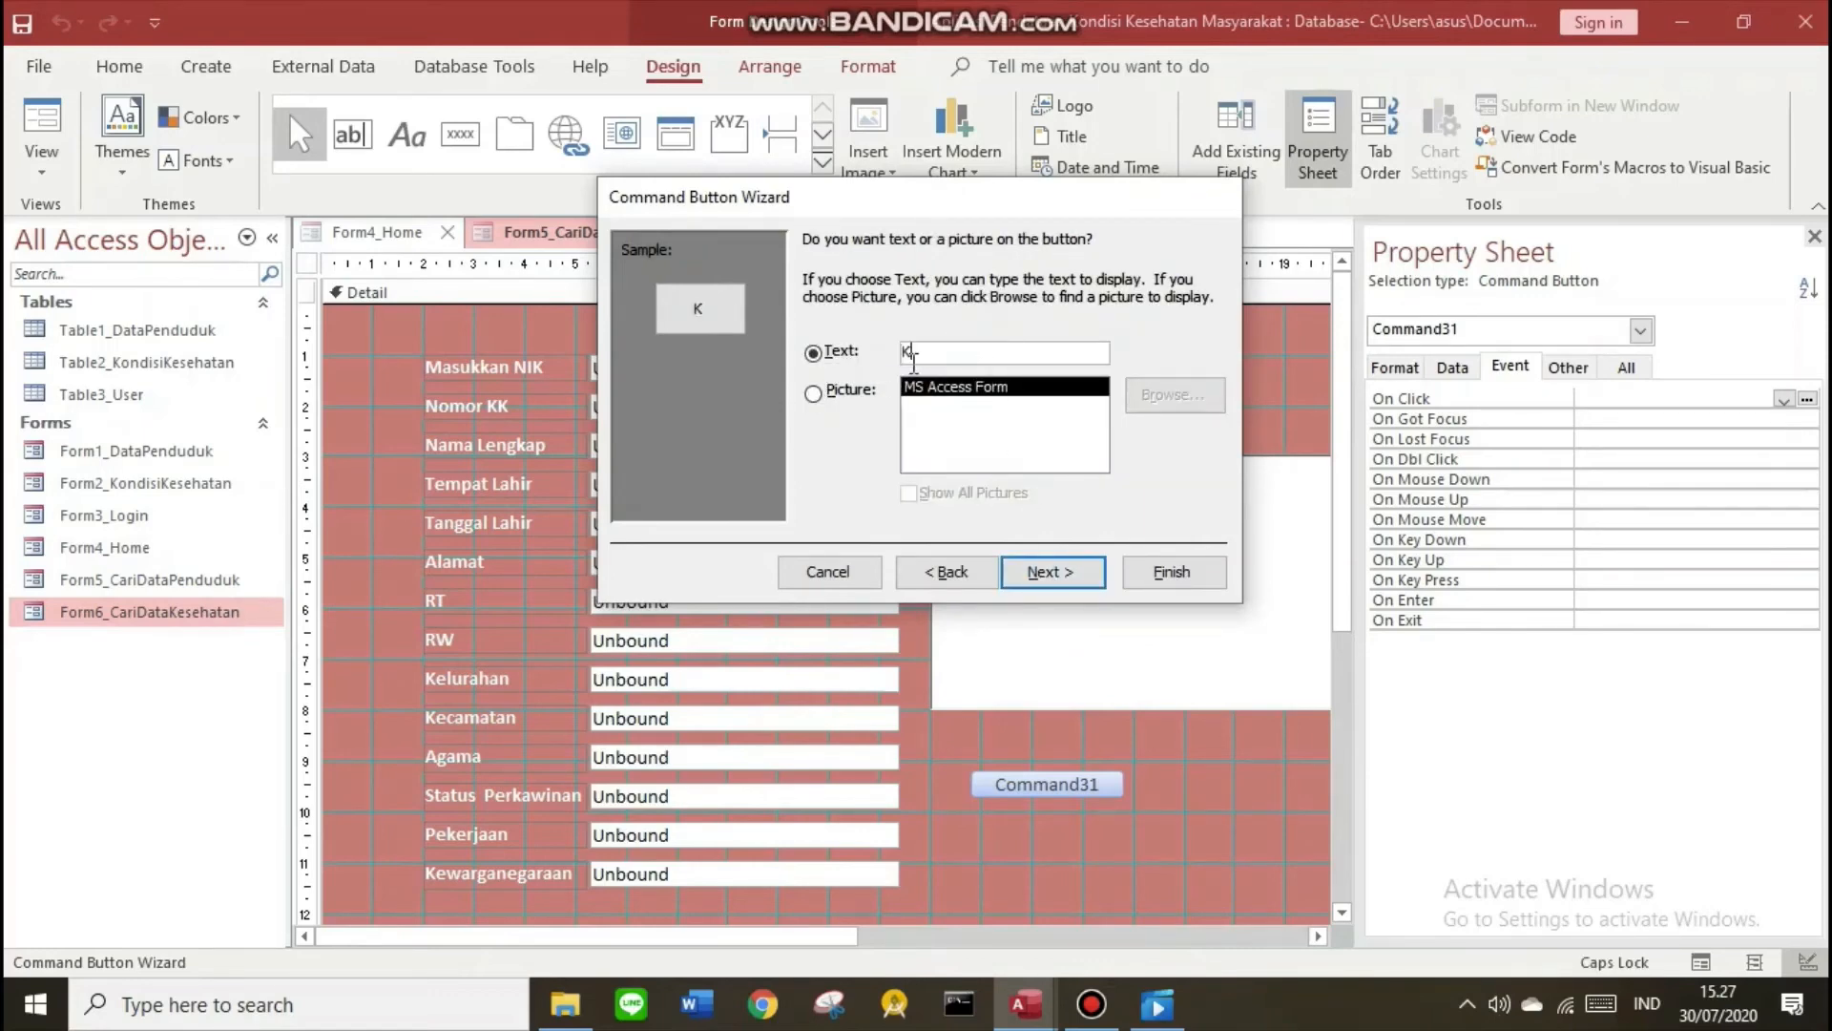
pyautogui.write('embali')
pyautogui.press('Return')
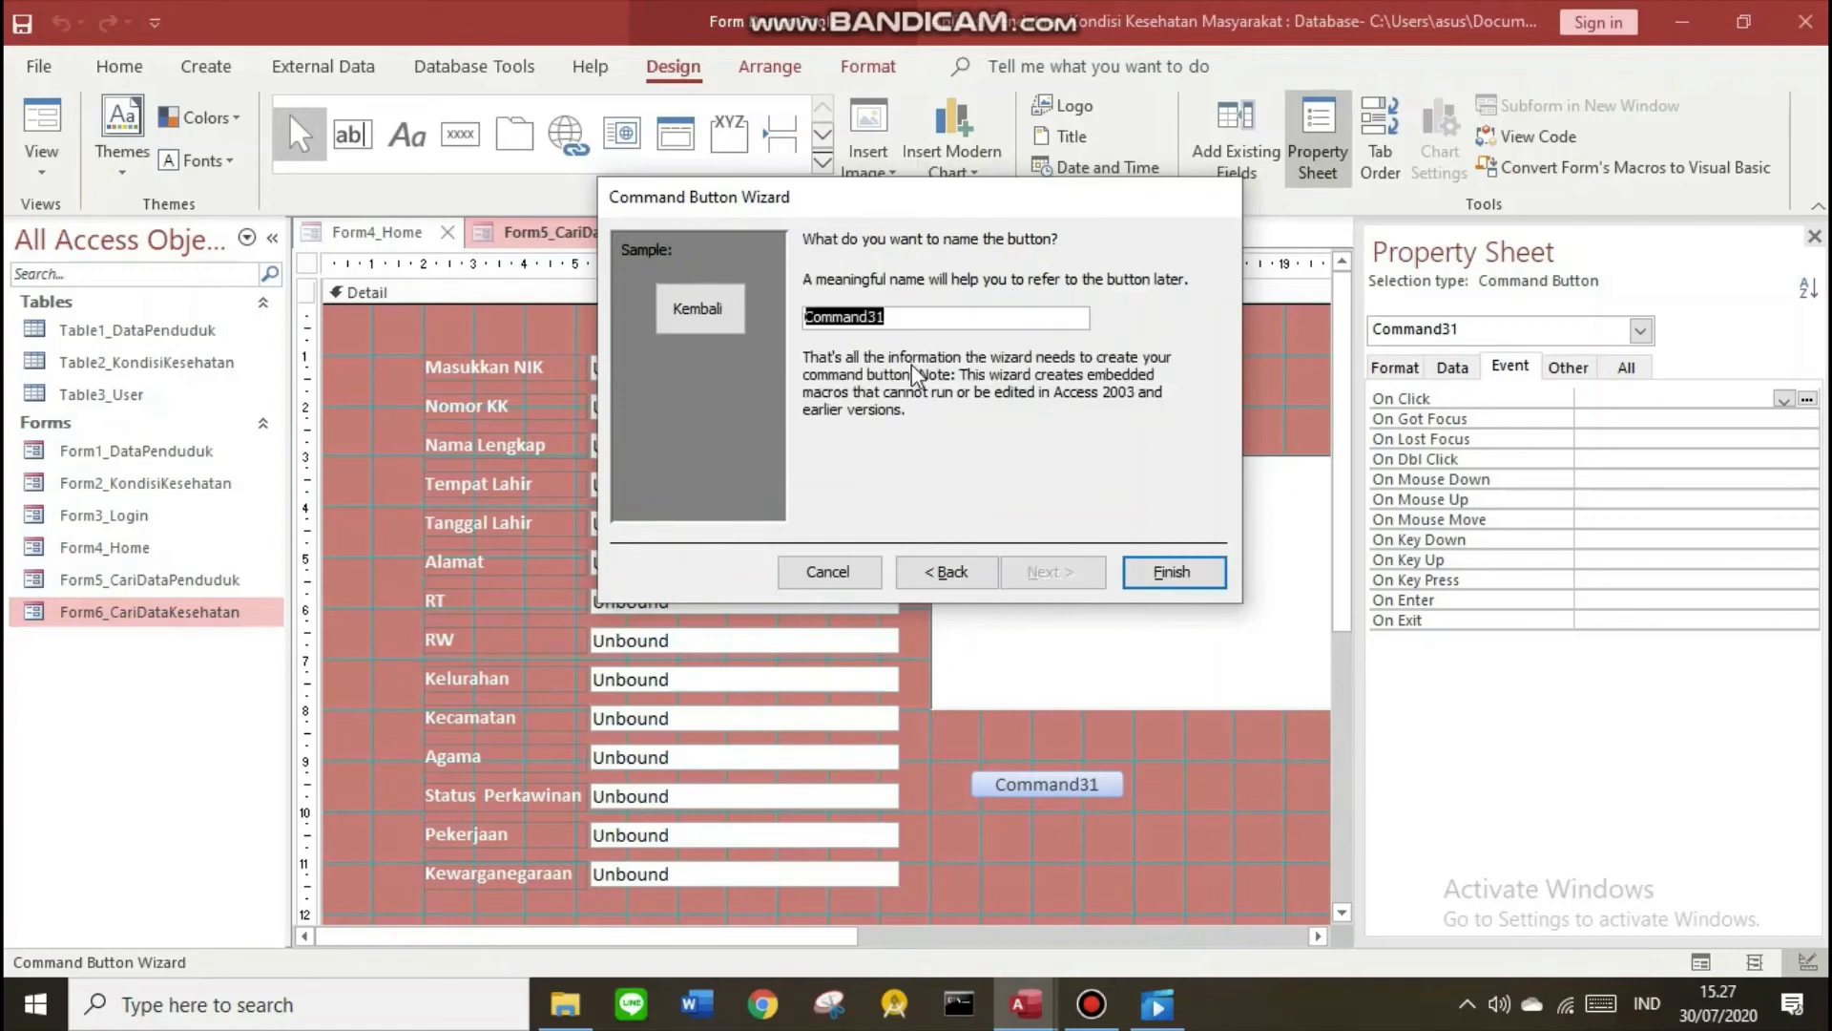
pyautogui.press('Return')
# Resize the Kembali button and give it a coloured Shape Fill
pyautogui.click(1136, 840)
pyautogui.moveTo(839, 937); pyautogui.dragTo(944, 937)
pyautogui.moveTo(883, 788); pyautogui.dragTo(843, 779)
pyautogui.moveTo(888, 799); pyautogui.dragTo(903, 813)
pyautogui.click(868, 67)
pyautogui.click(1201, 106)
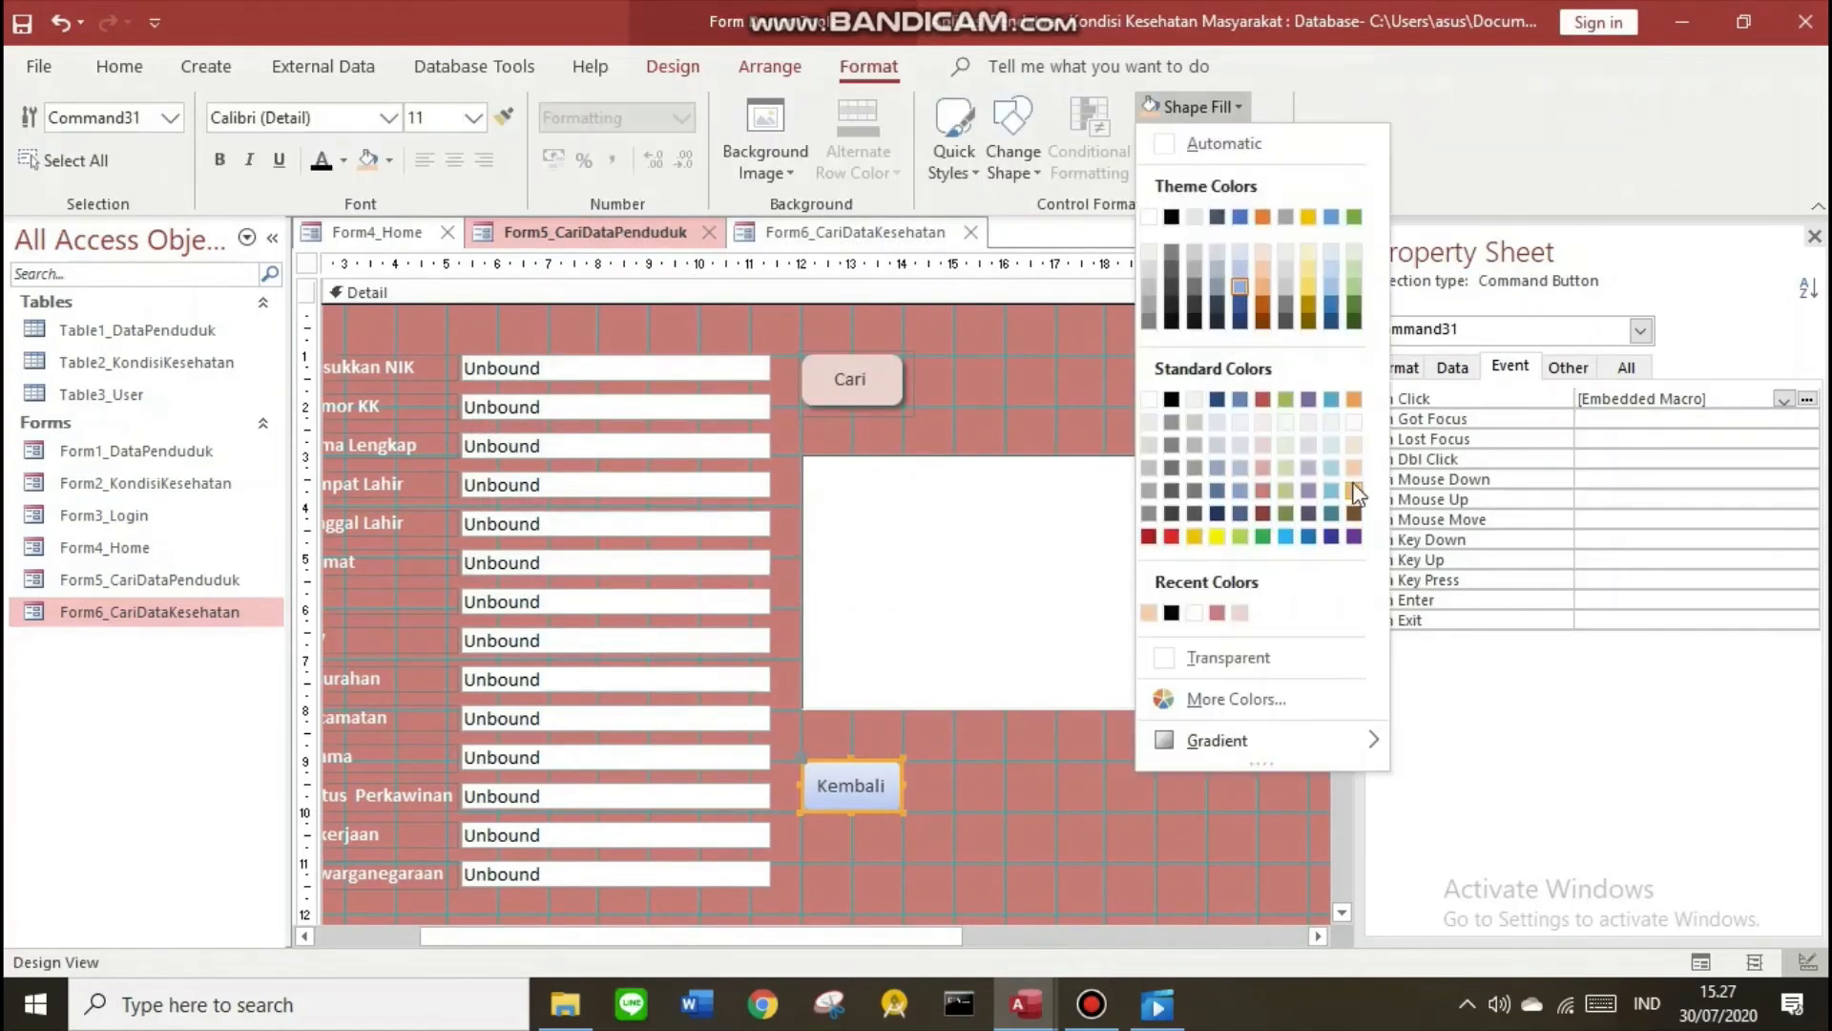
pyautogui.click(1358, 490)
# Show Form6_CariDataKesehatan in Form View and check that Kembali returns to HOME
pyautogui.click(806, 231)
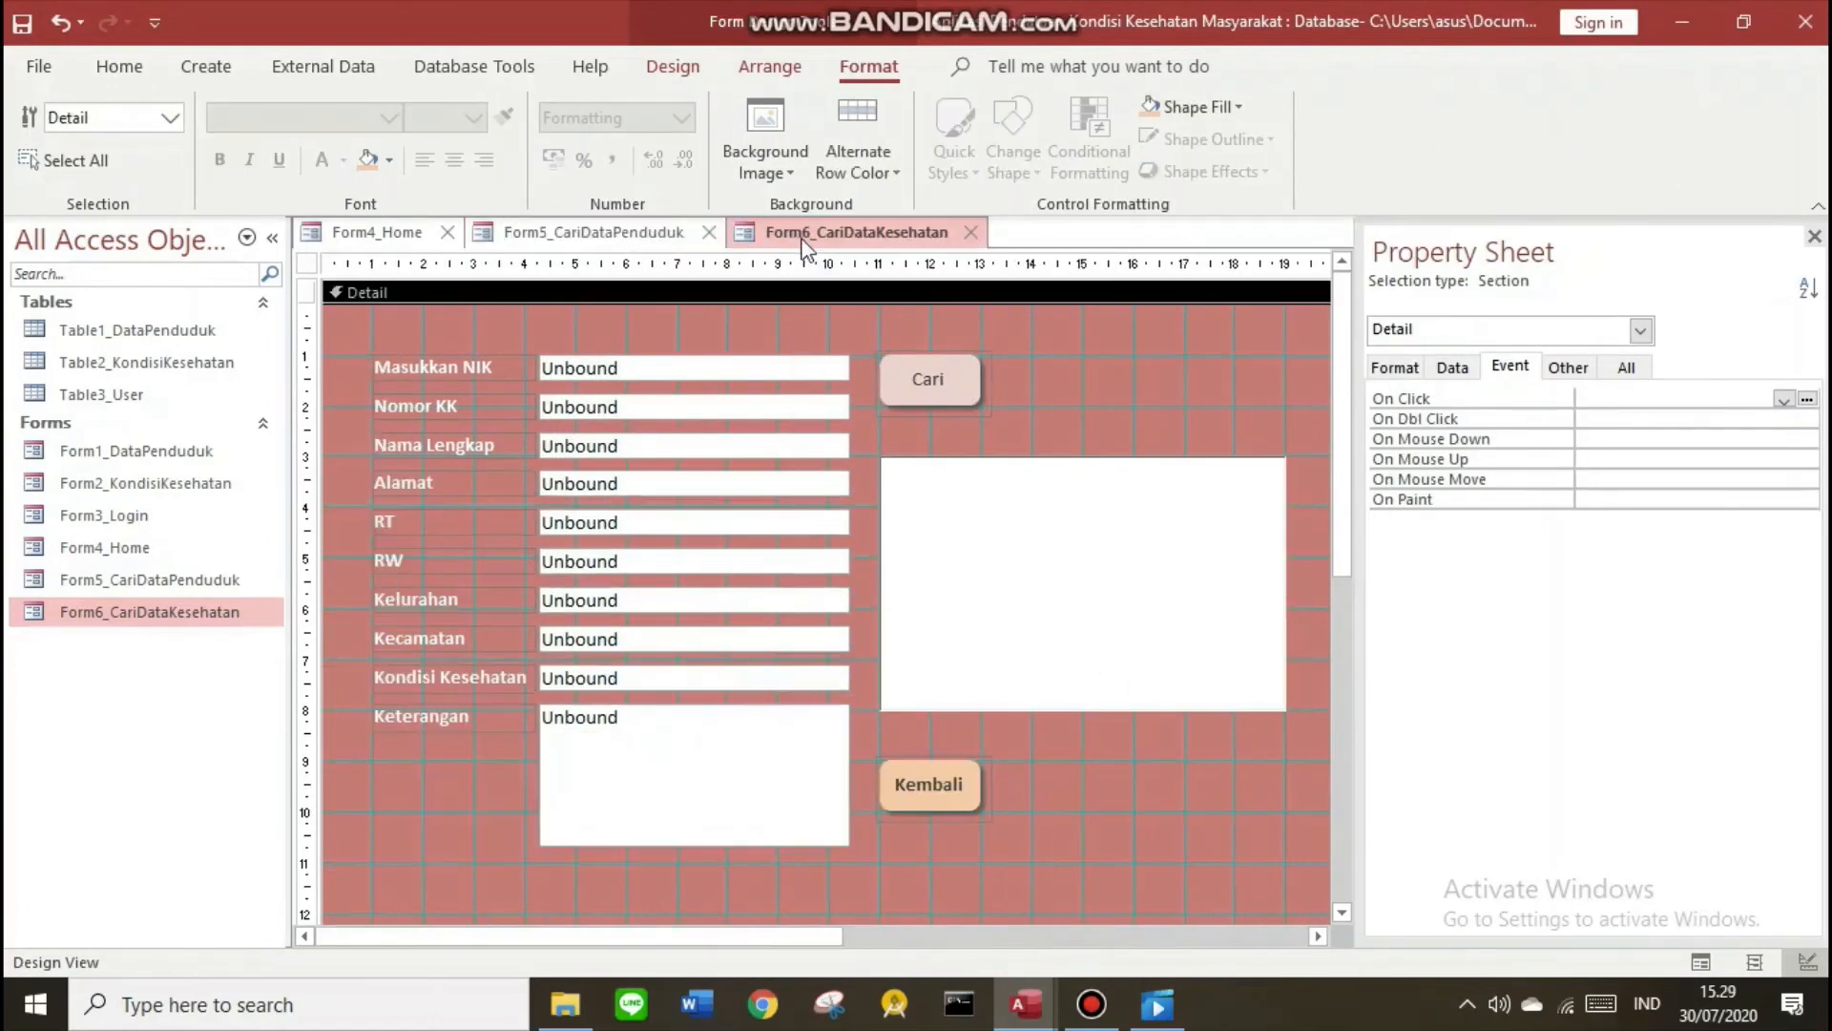
pyautogui.rightClick(806, 234)
pyautogui.click(874, 380)
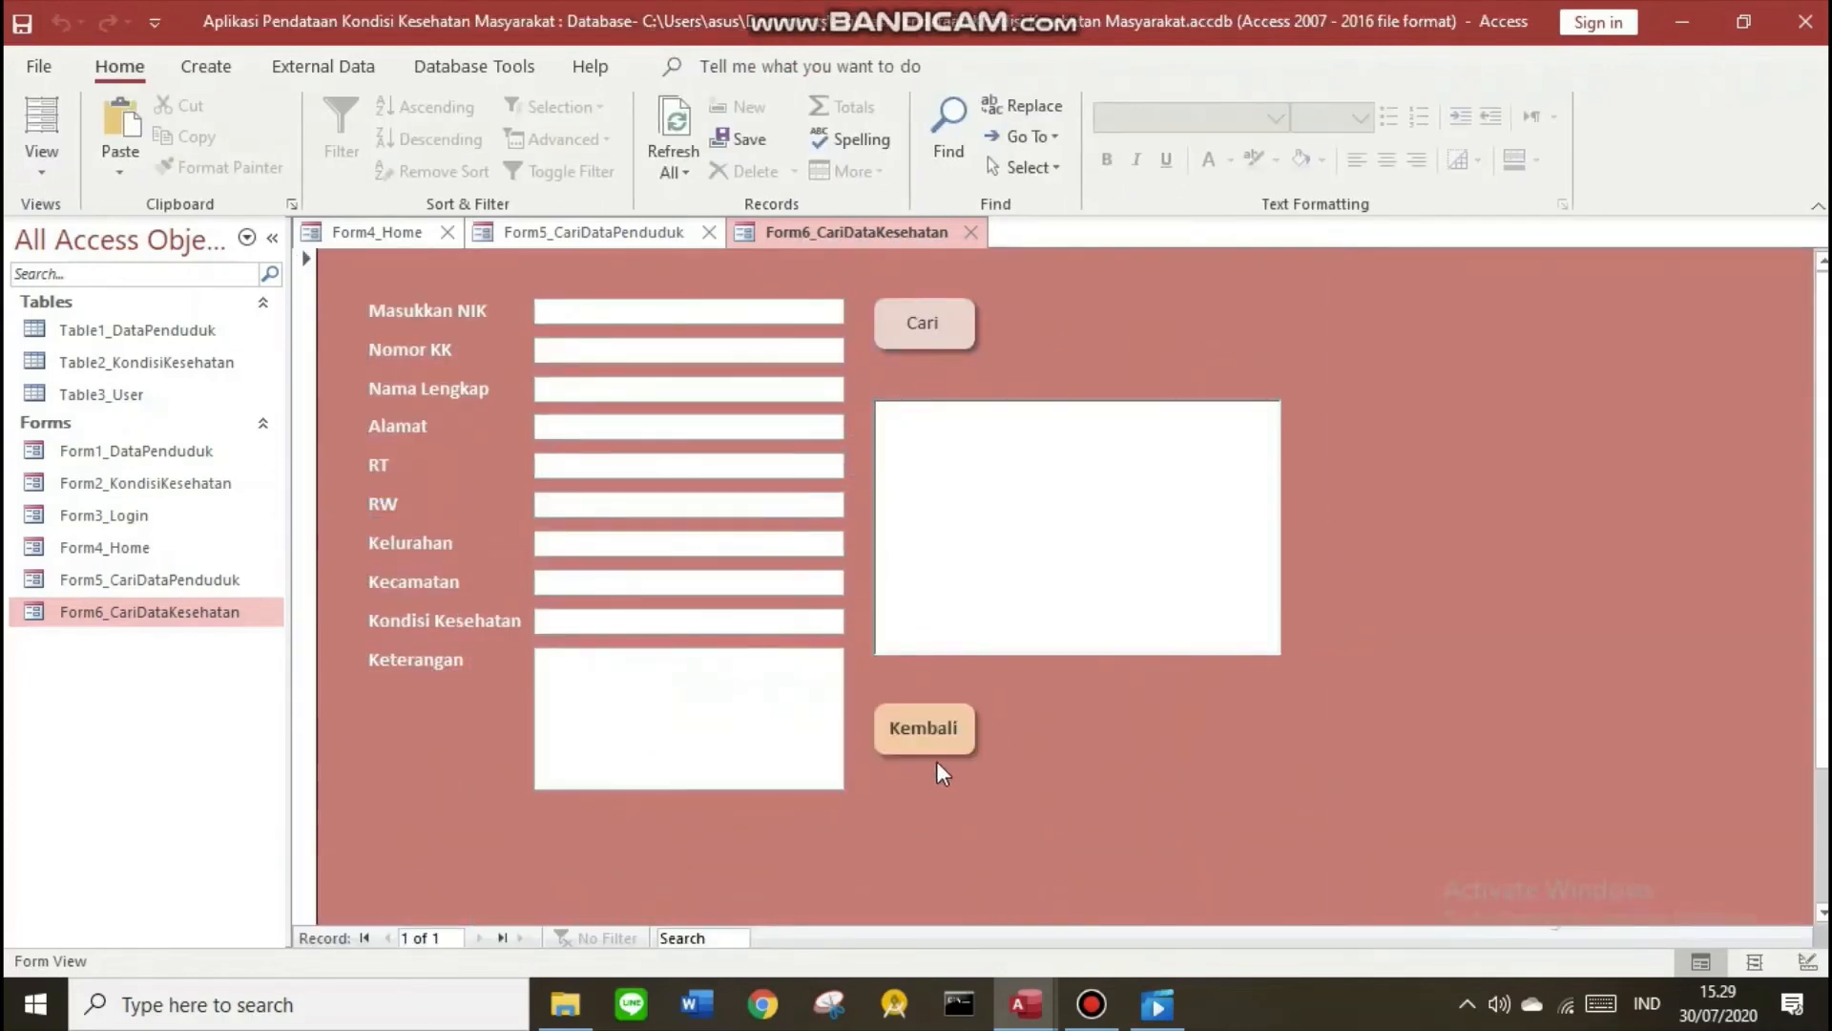
pyautogui.click(940, 726)
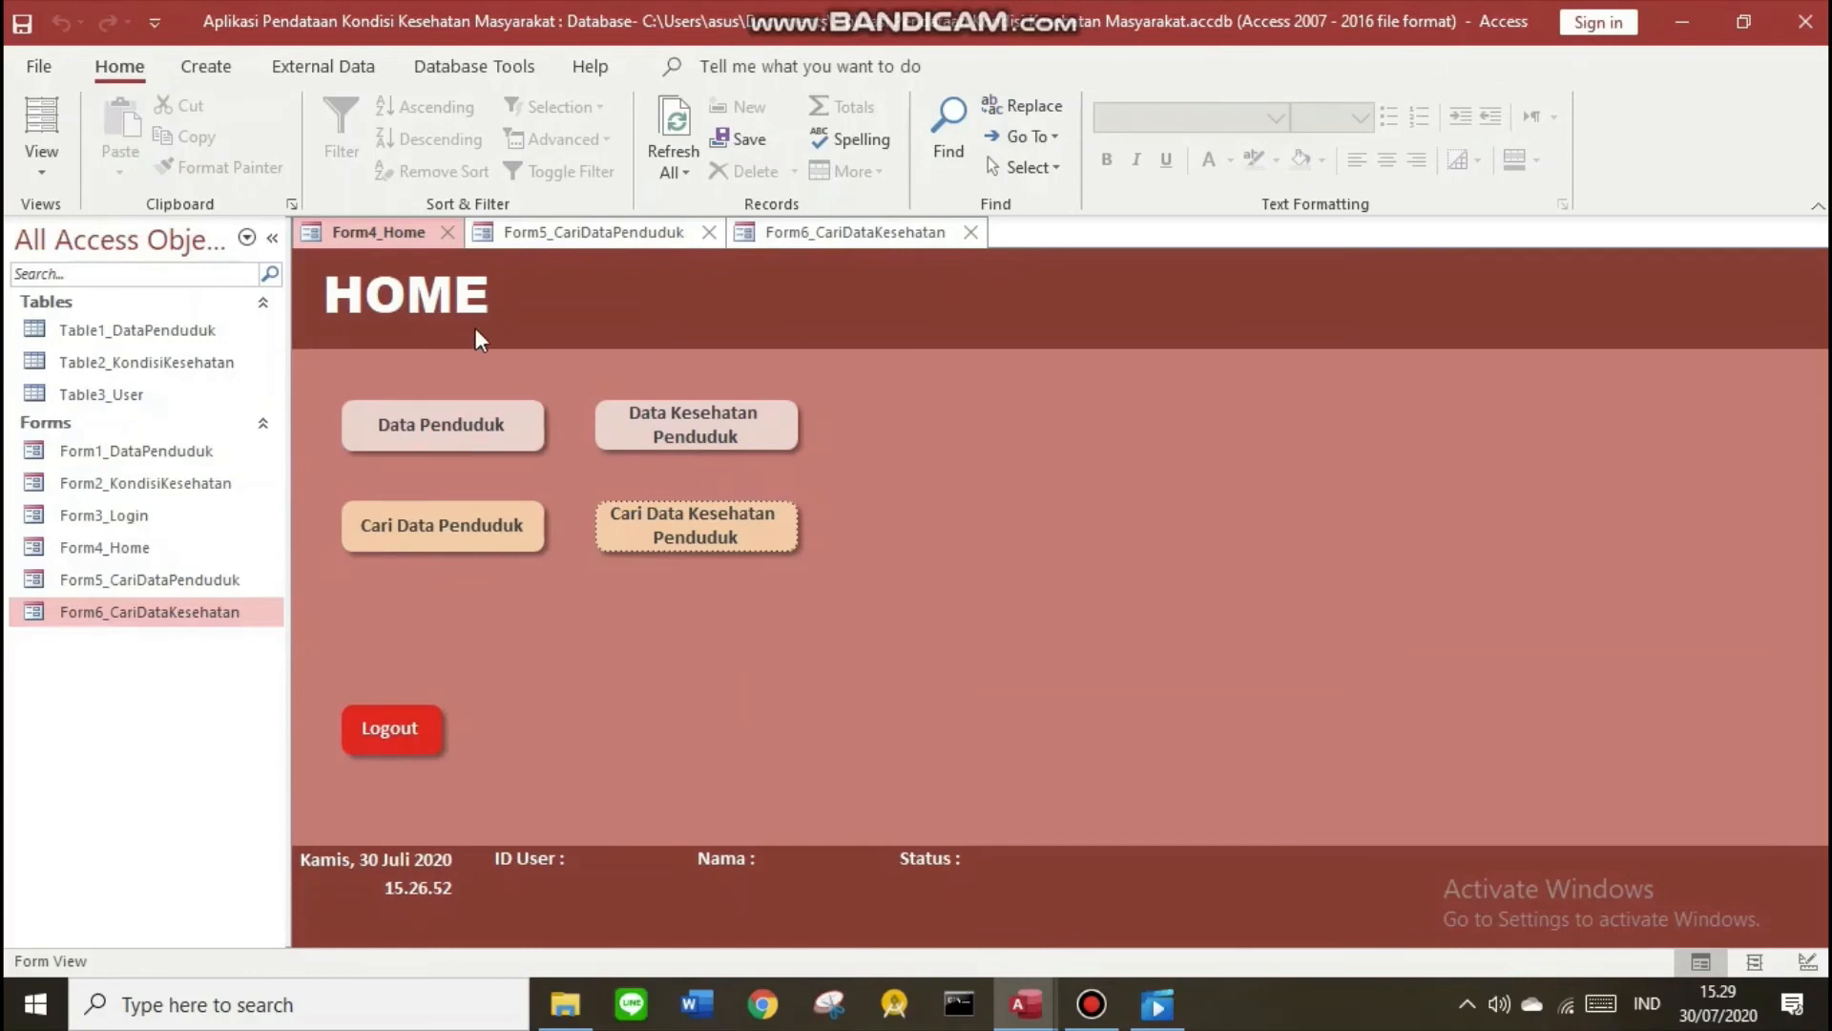
# Save Form6_CariDataKesehatan and Form5_CariDataPenduduk, then close the search form tabs
pyautogui.rightClick(792, 233)
pyautogui.click(811, 253)
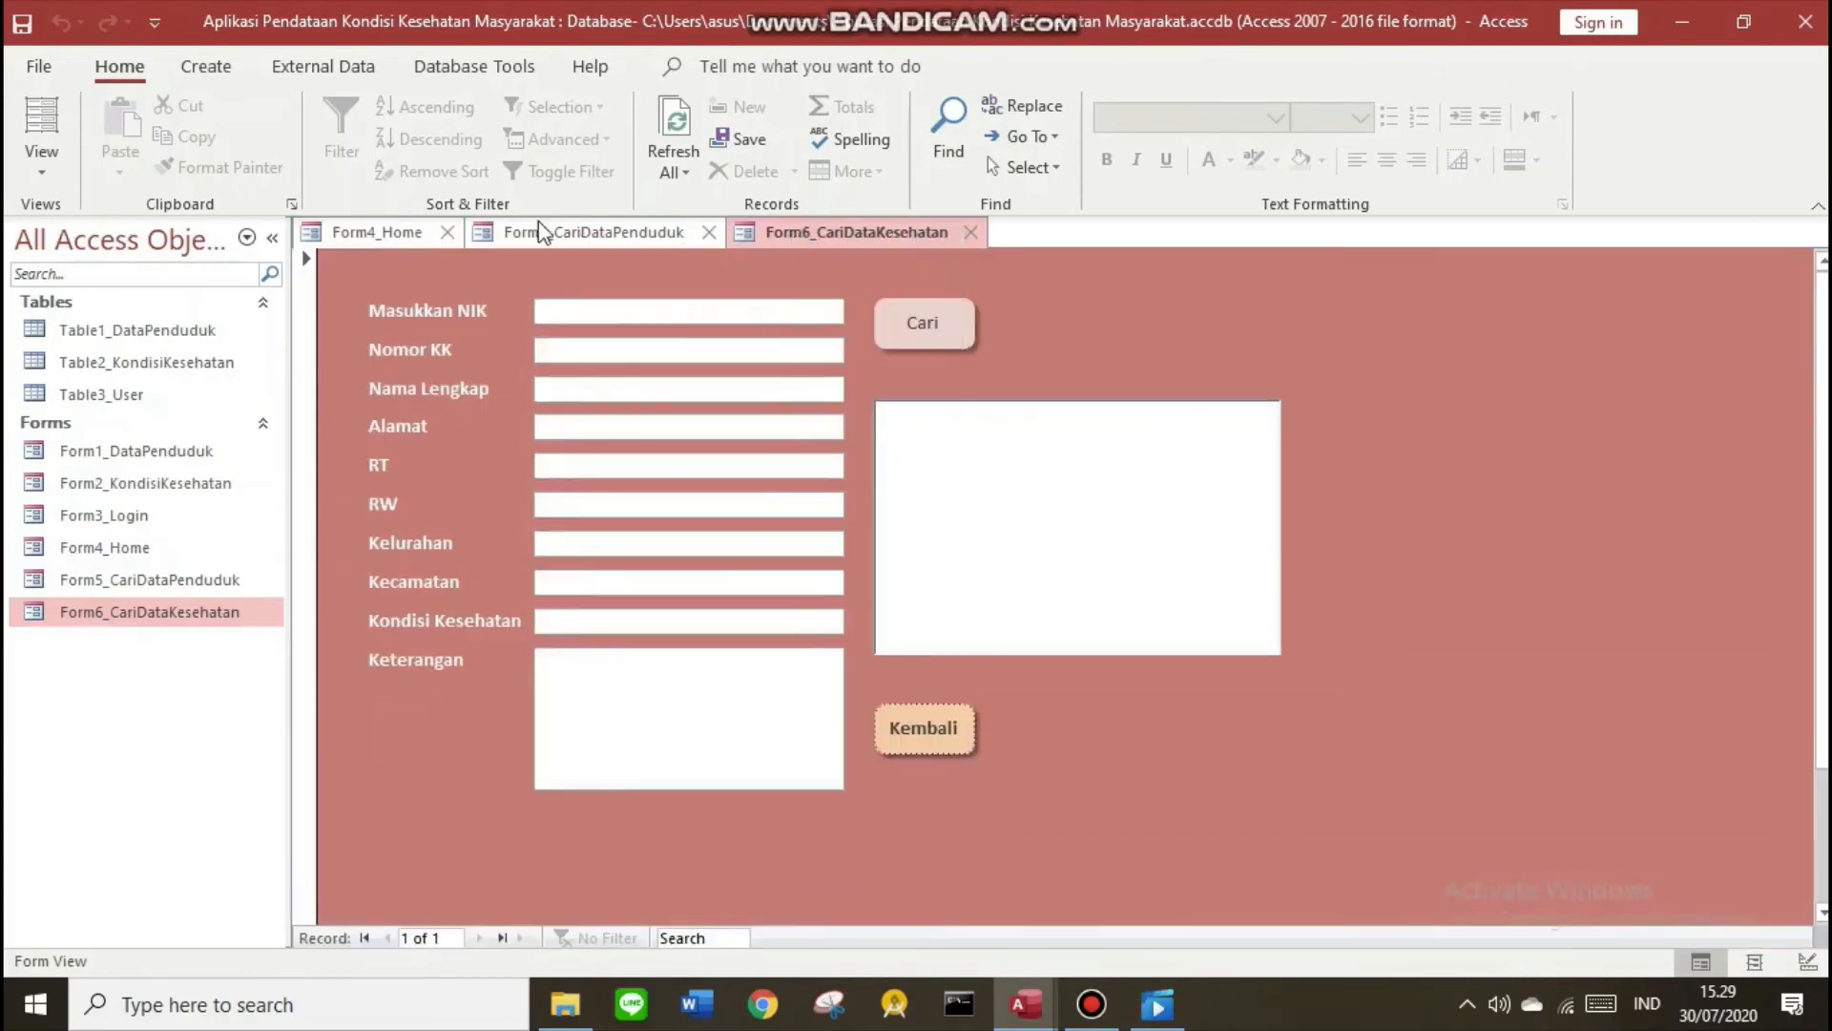
pyautogui.rightClick(536, 222)
pyautogui.click(569, 237)
pyautogui.click(386, 238)
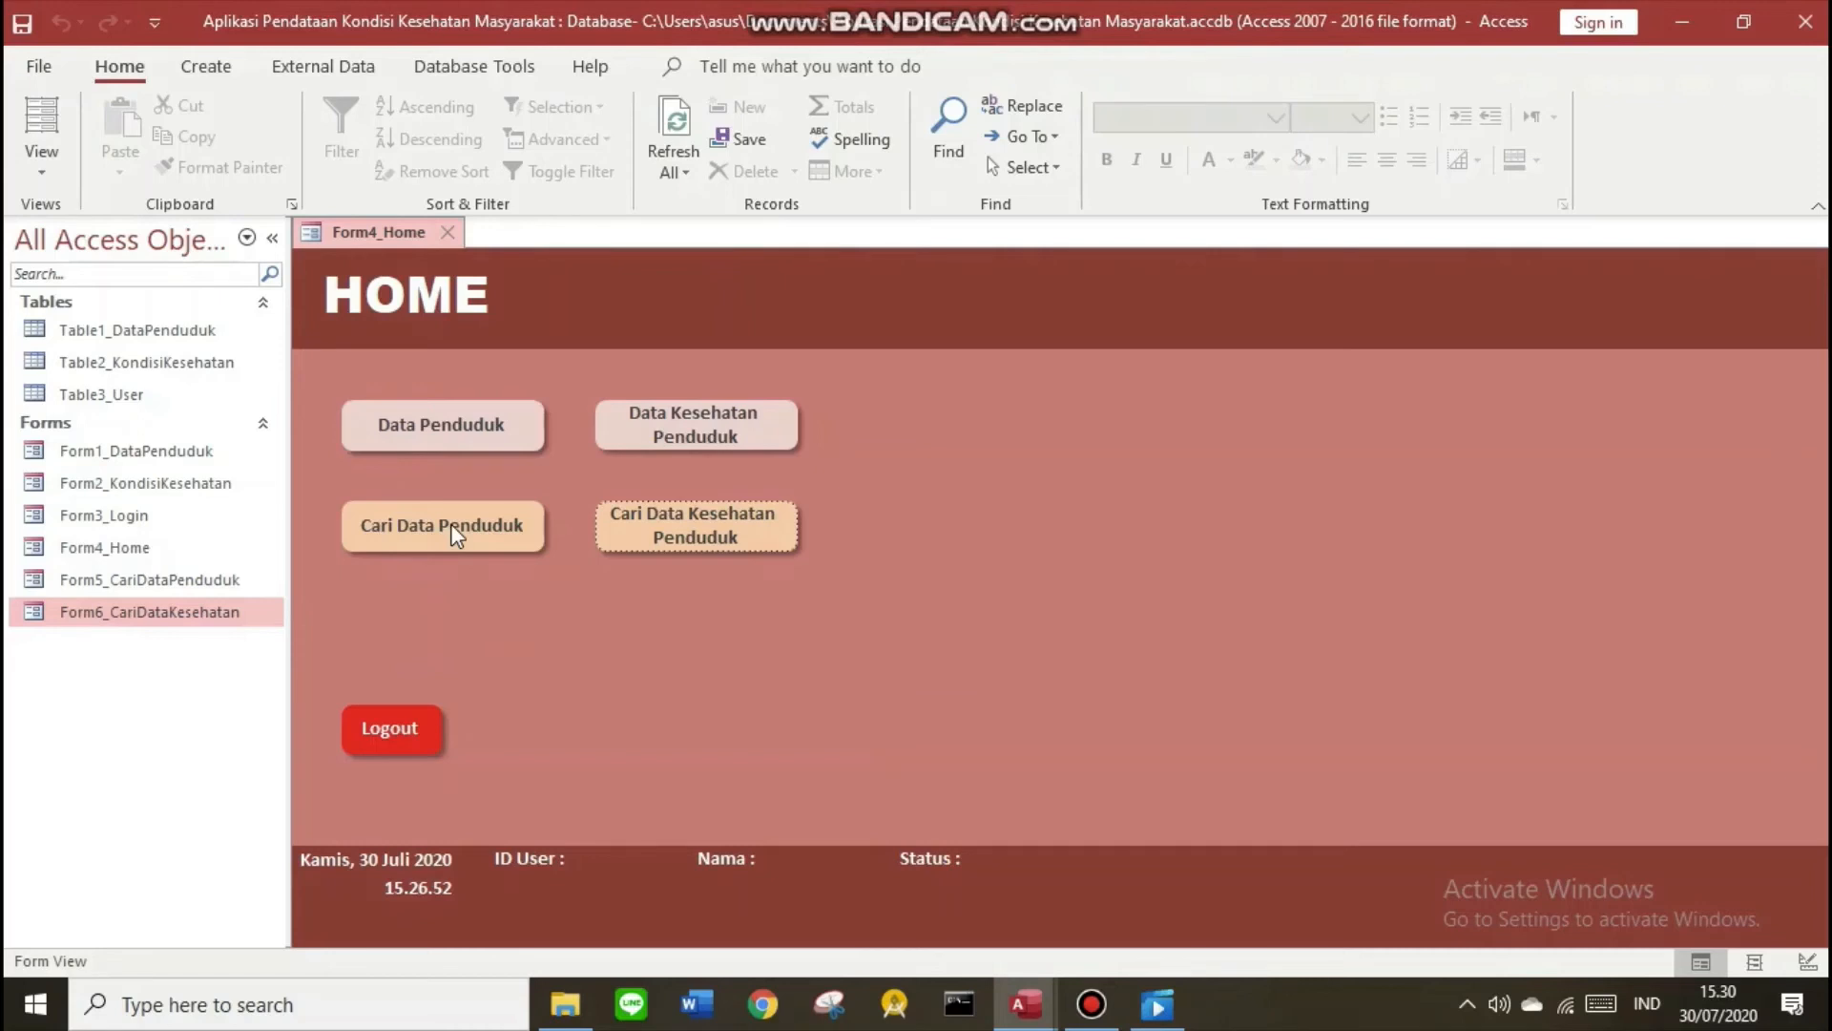
# Open both search forms and switch Form5_CariDataPenduduk to Design View
pyautogui.doubleClick(164, 580)
pyautogui.doubleClick(158, 611)
pyautogui.doubleClick(155, 582)
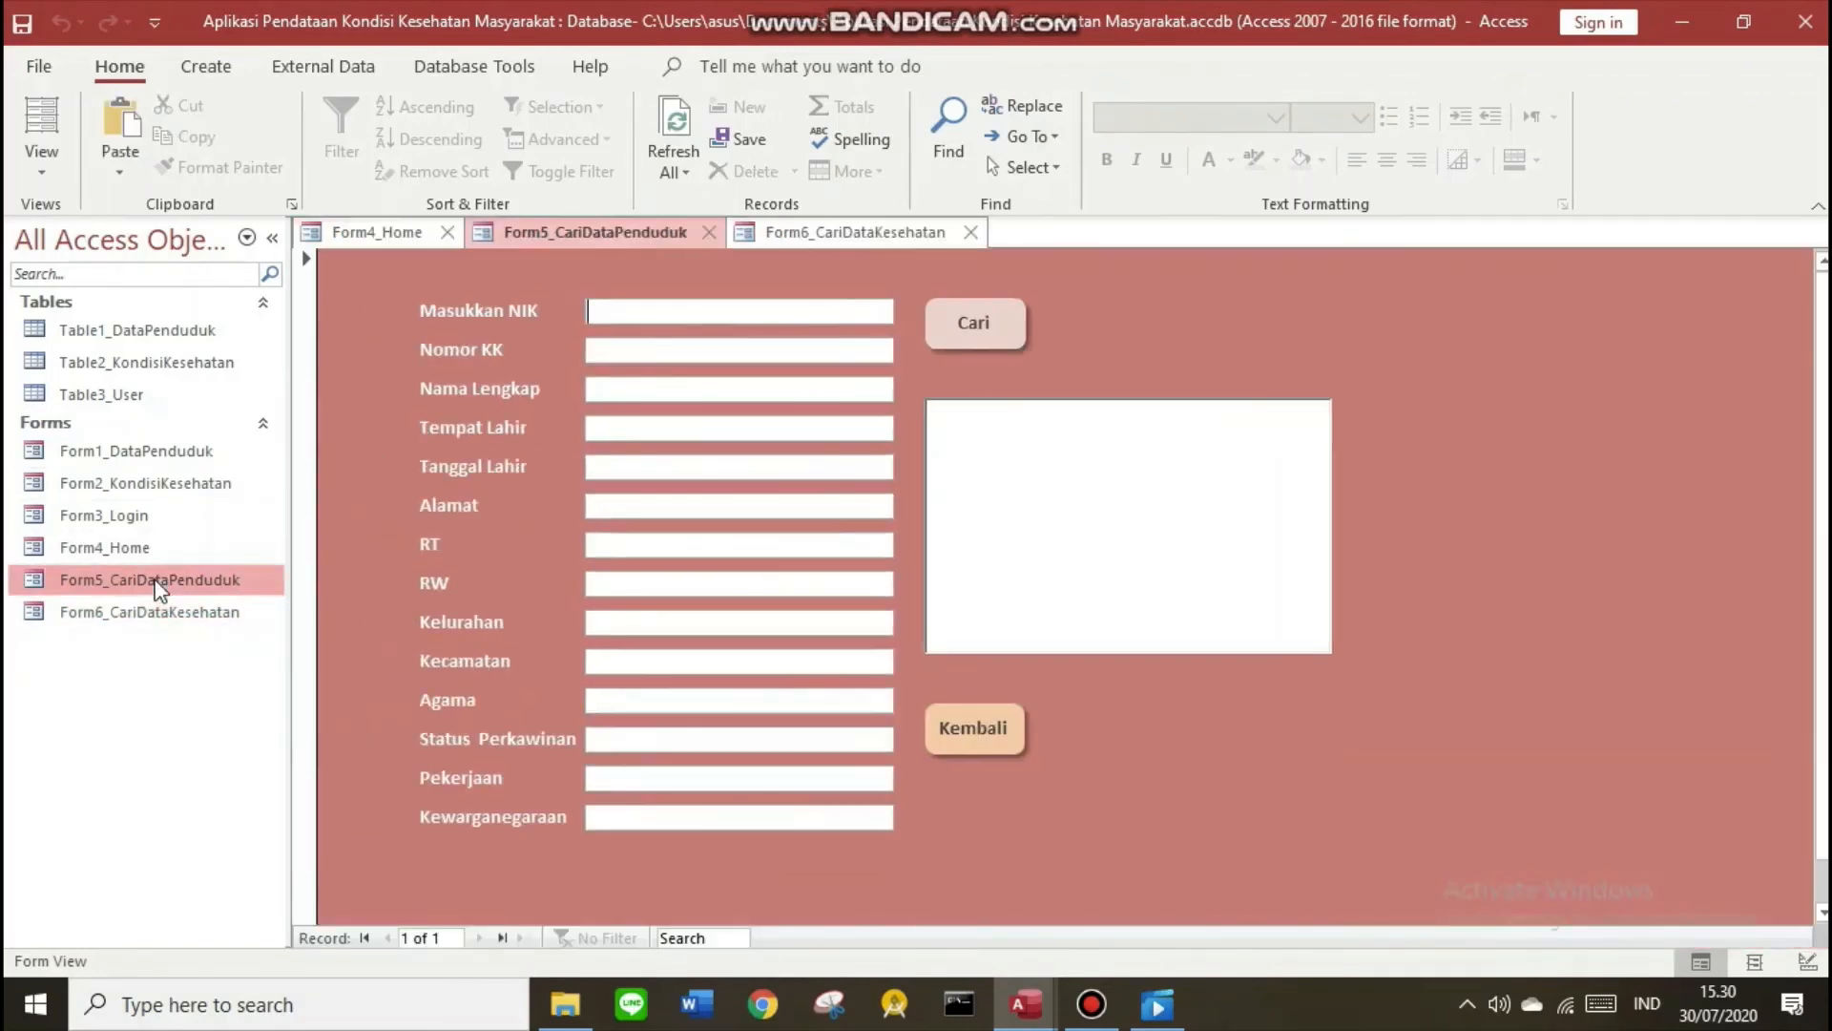
pyautogui.rightClick(625, 234)
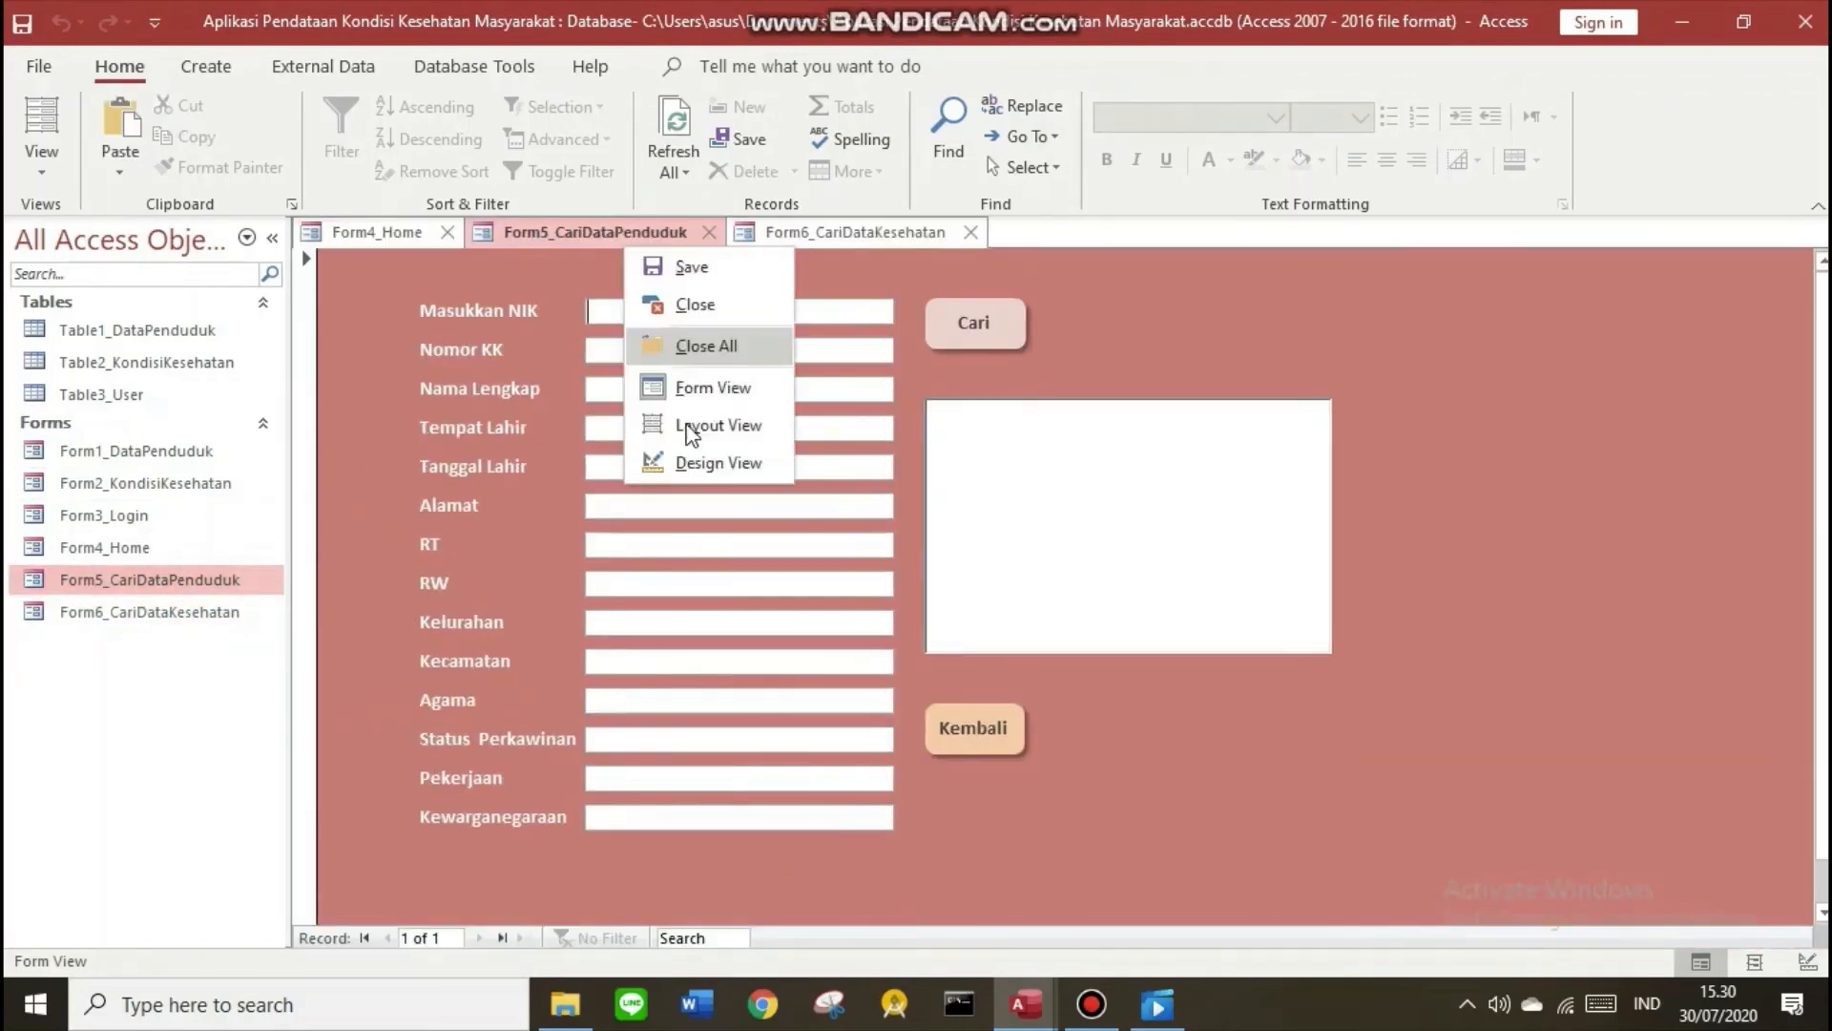
pyautogui.click(711, 461)
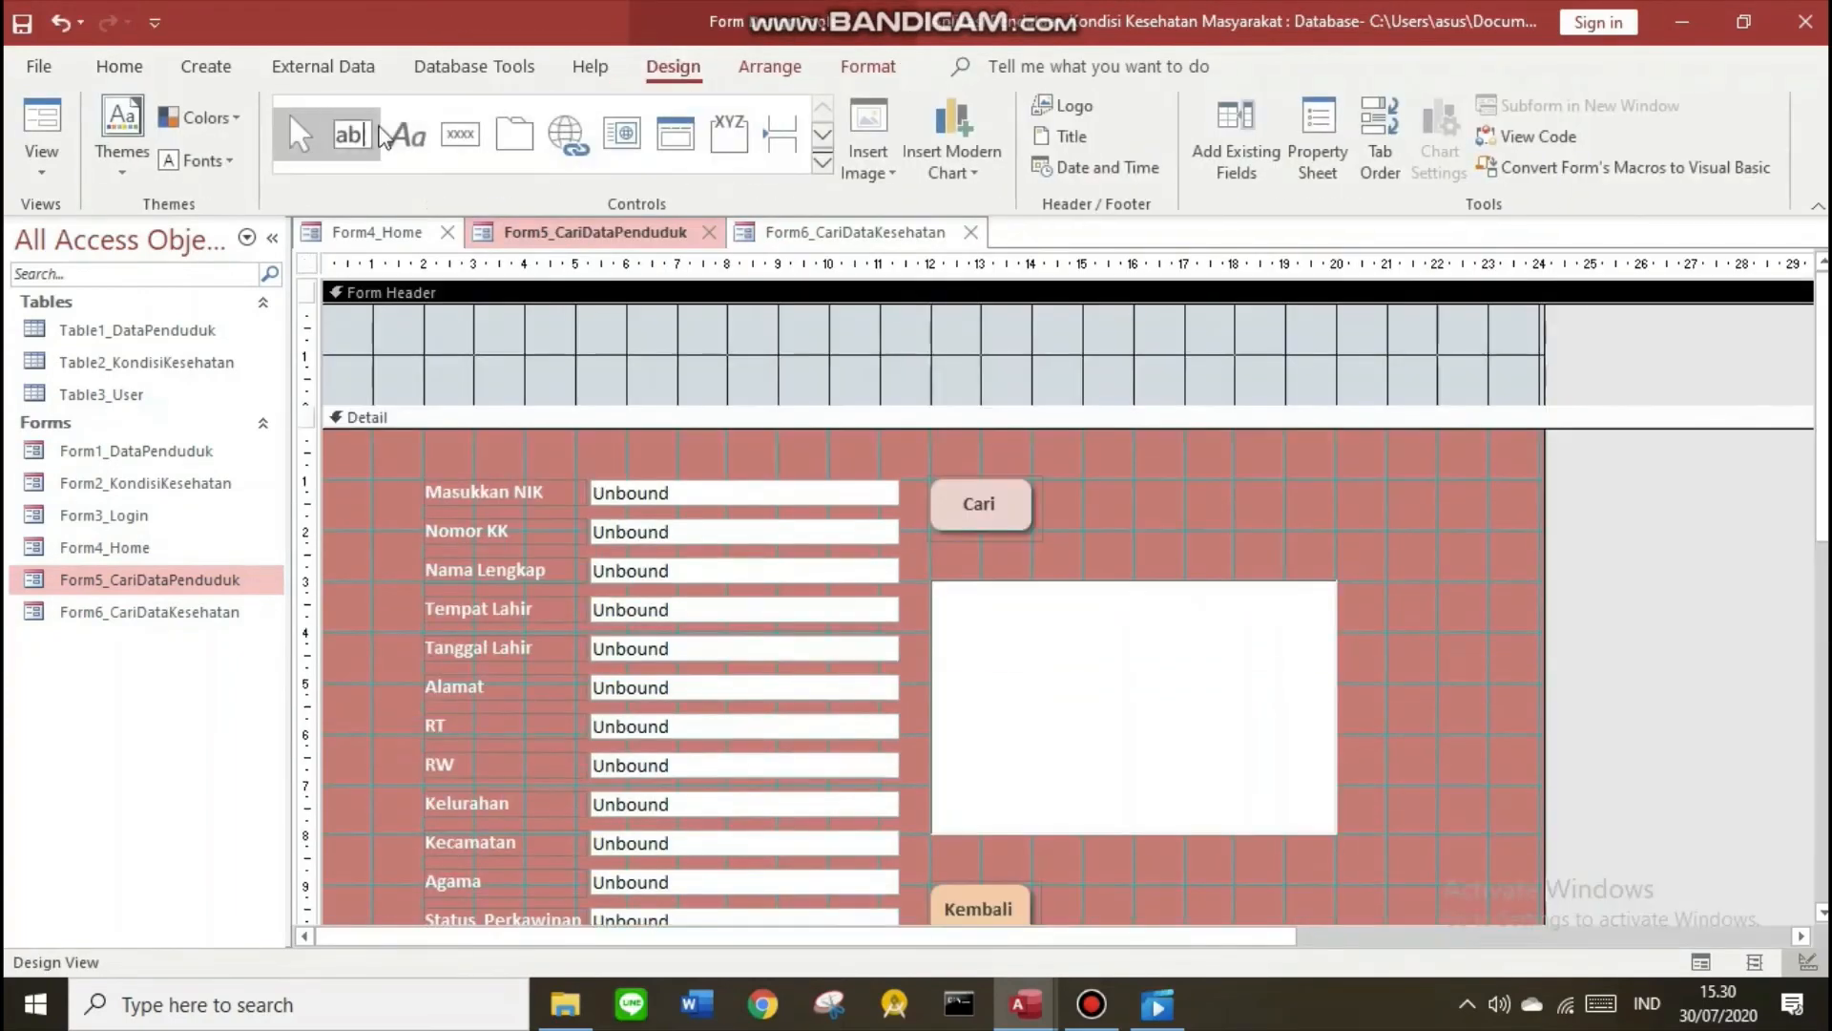
# Add a form header label reading 'CARI DATA PENDUDUK' and switch to Form View
pyautogui.moveTo(368, 307); pyautogui.dragTo(876, 389)
pyautogui.write('CARI DATA [P')
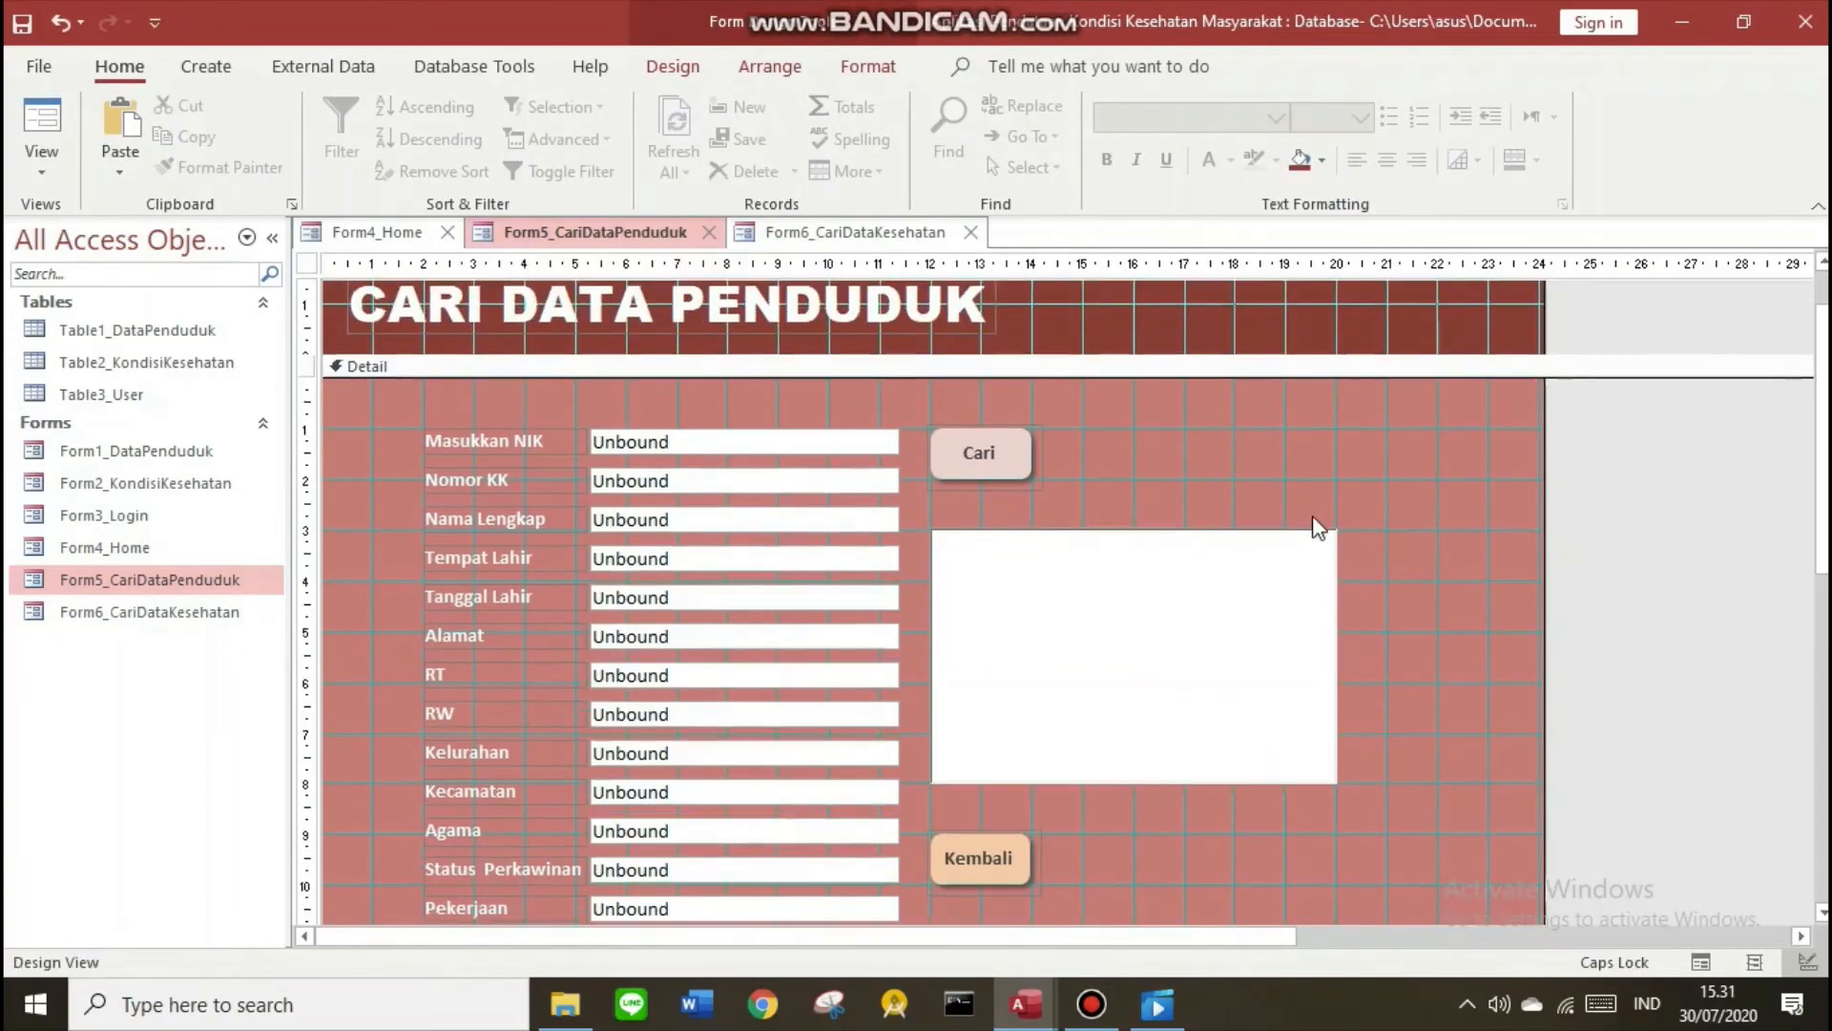
pyautogui.scroll(-1, 1105, 601)
pyautogui.scroll(-5, 896, 703)
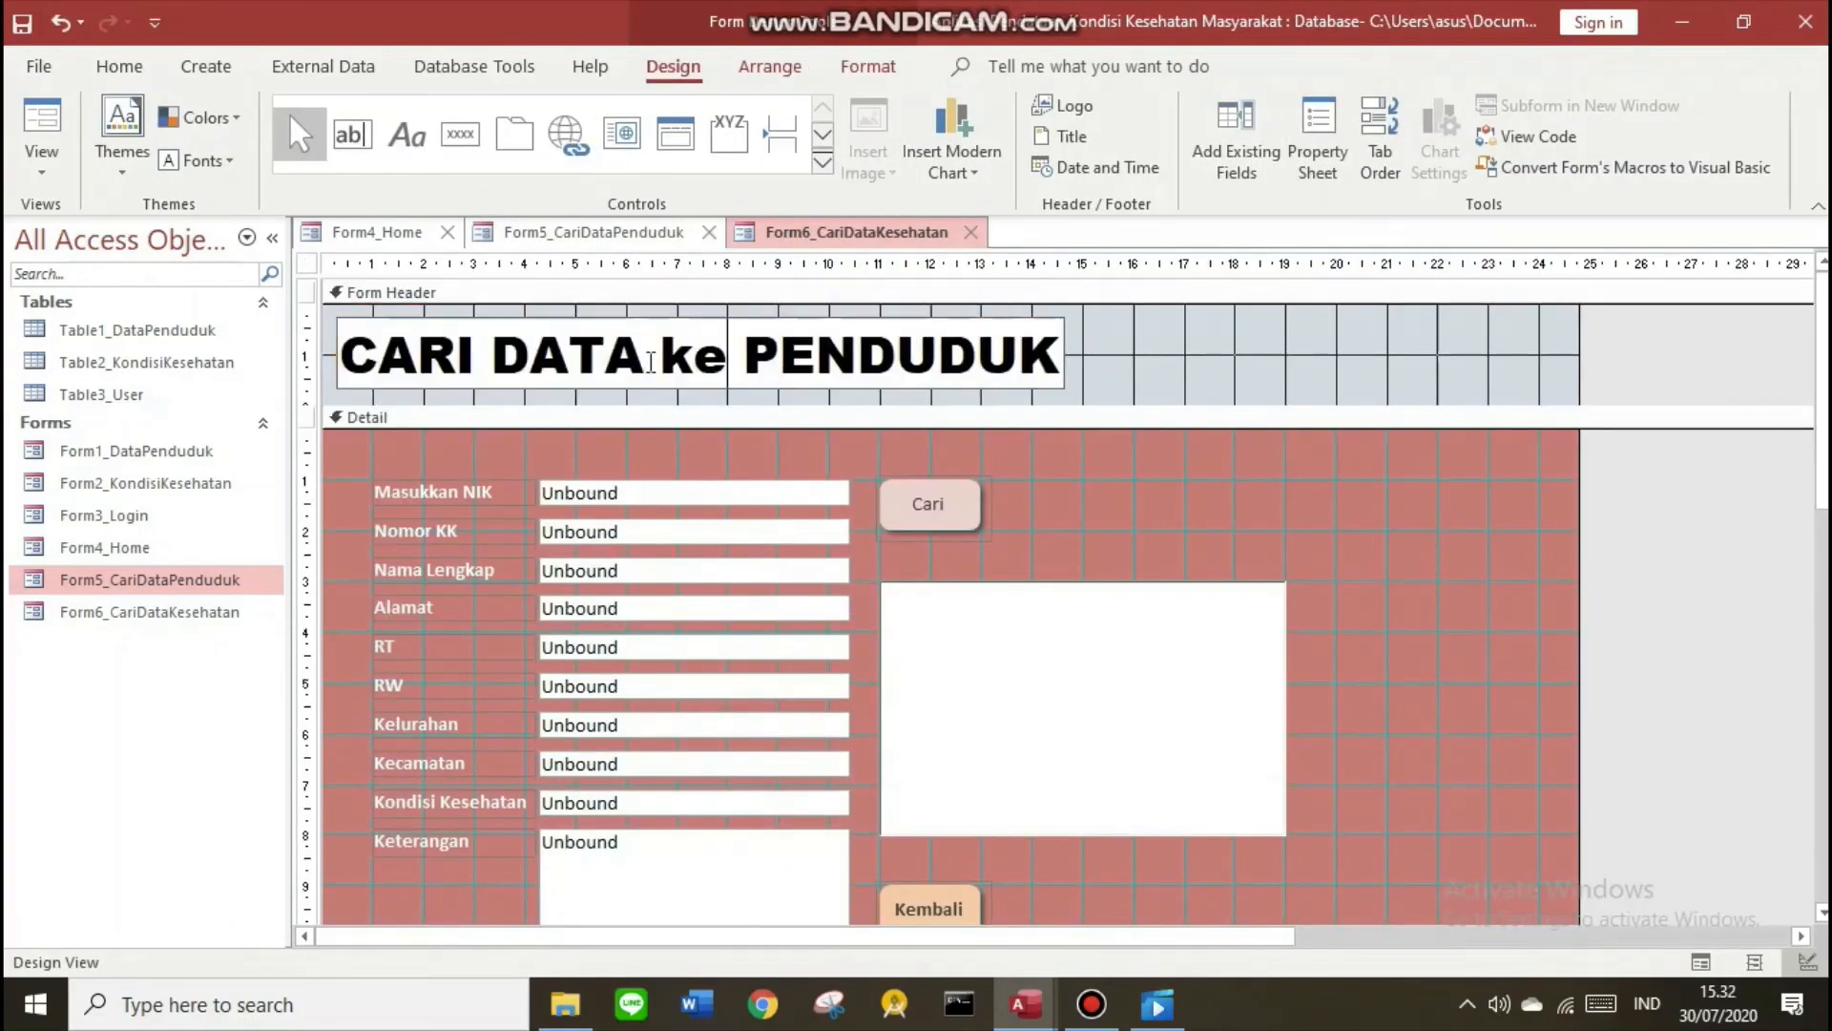
pyautogui.scroll(-5, 961, 805)
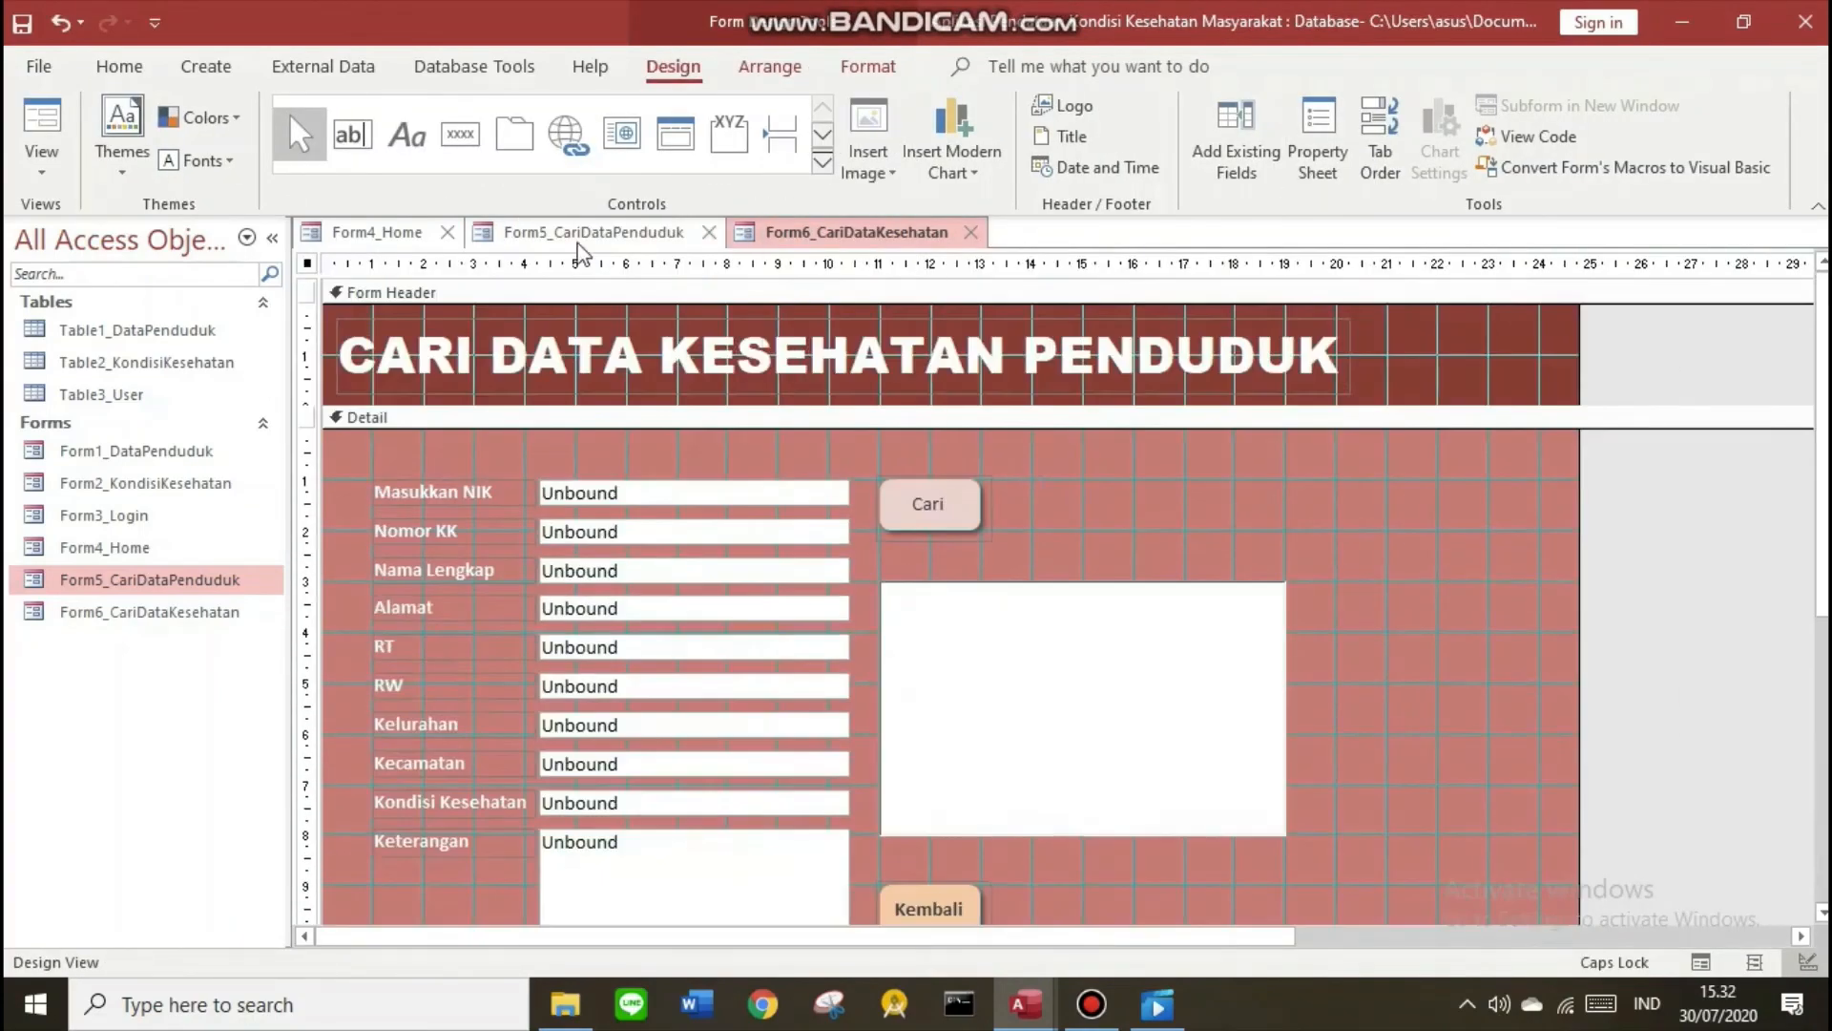
pyautogui.click(577, 241)
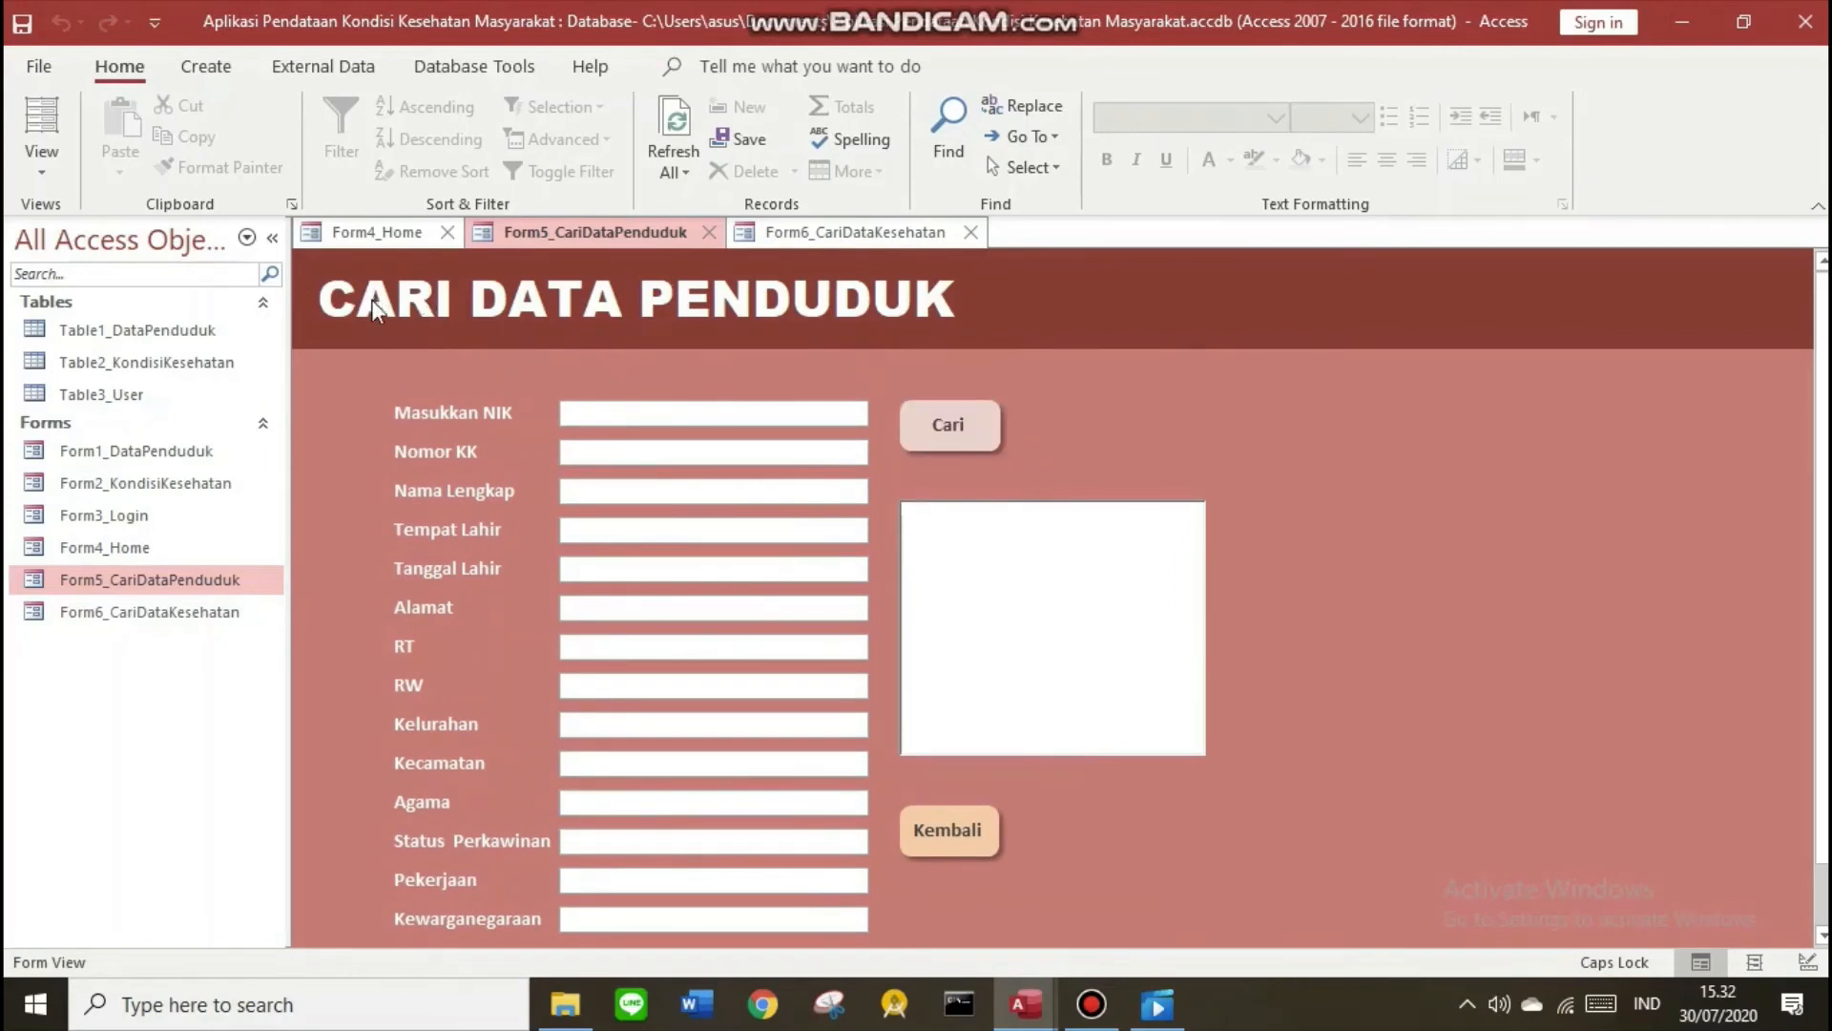
# Close the Form6_CariDataKesehatan form from its tab menu
pyautogui.click(859, 232)
pyautogui.rightClick(840, 229)
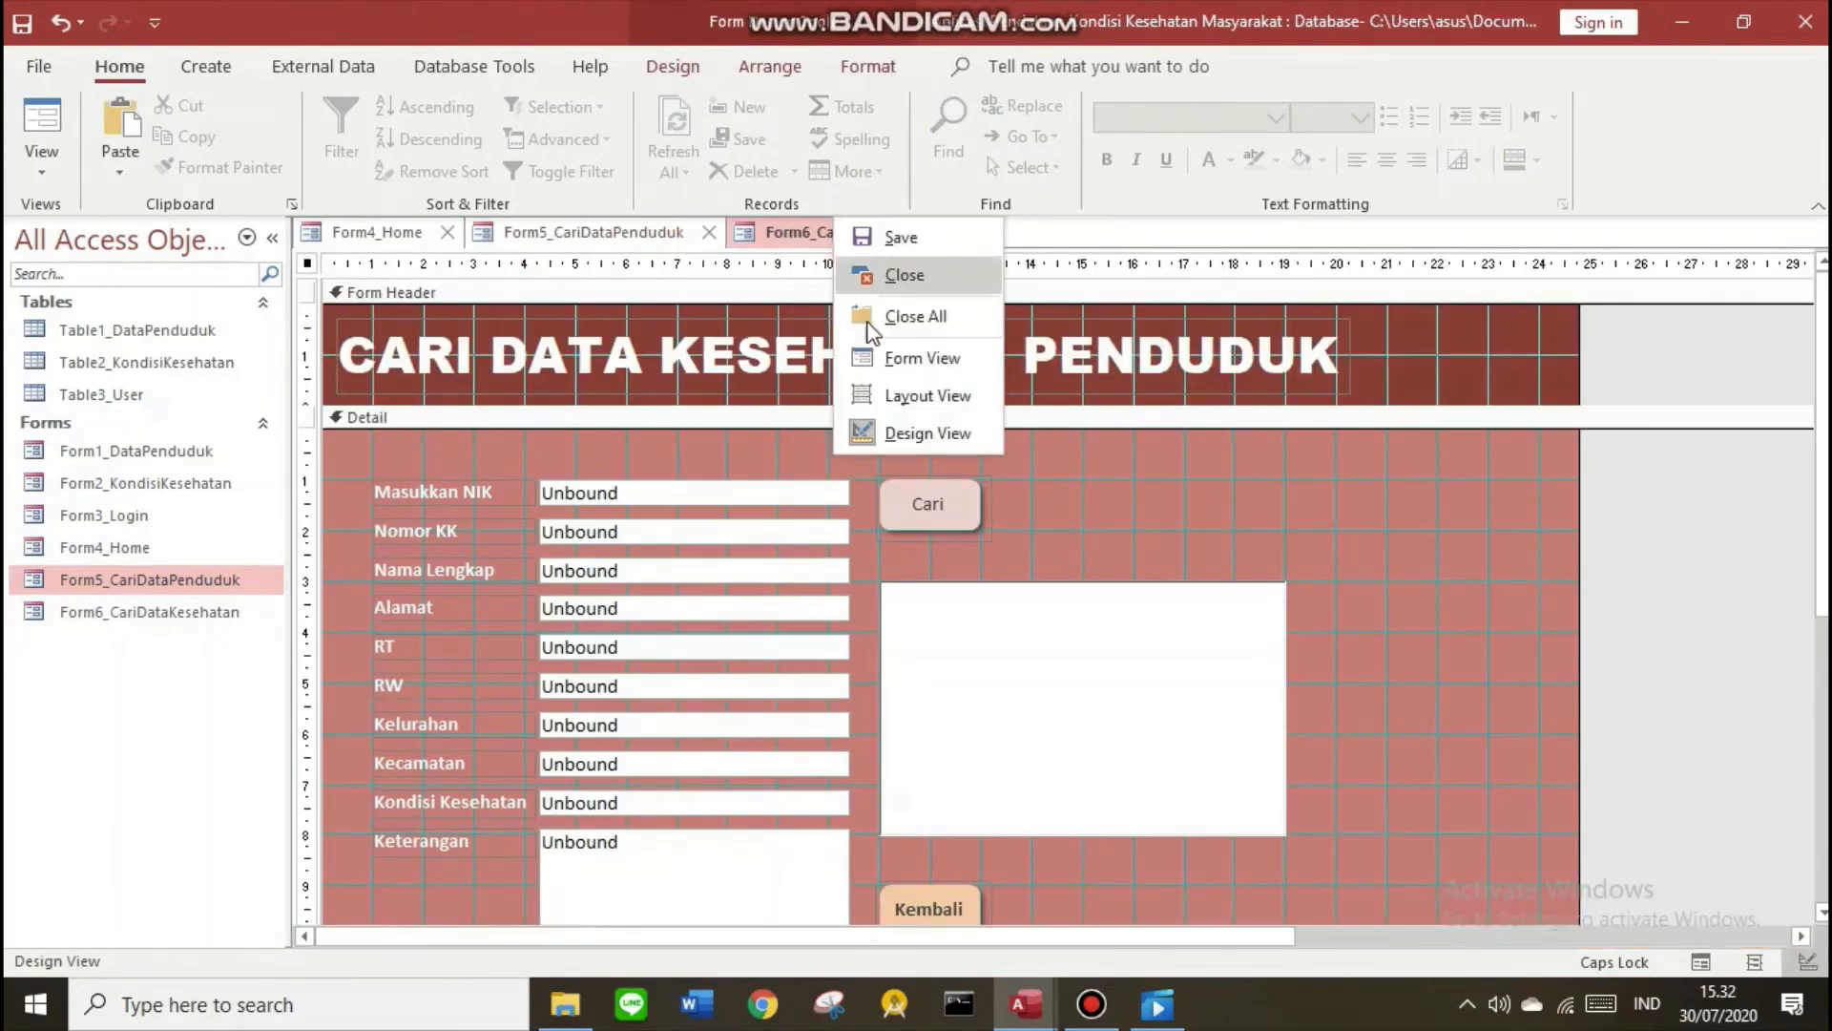
pyautogui.click(878, 377)
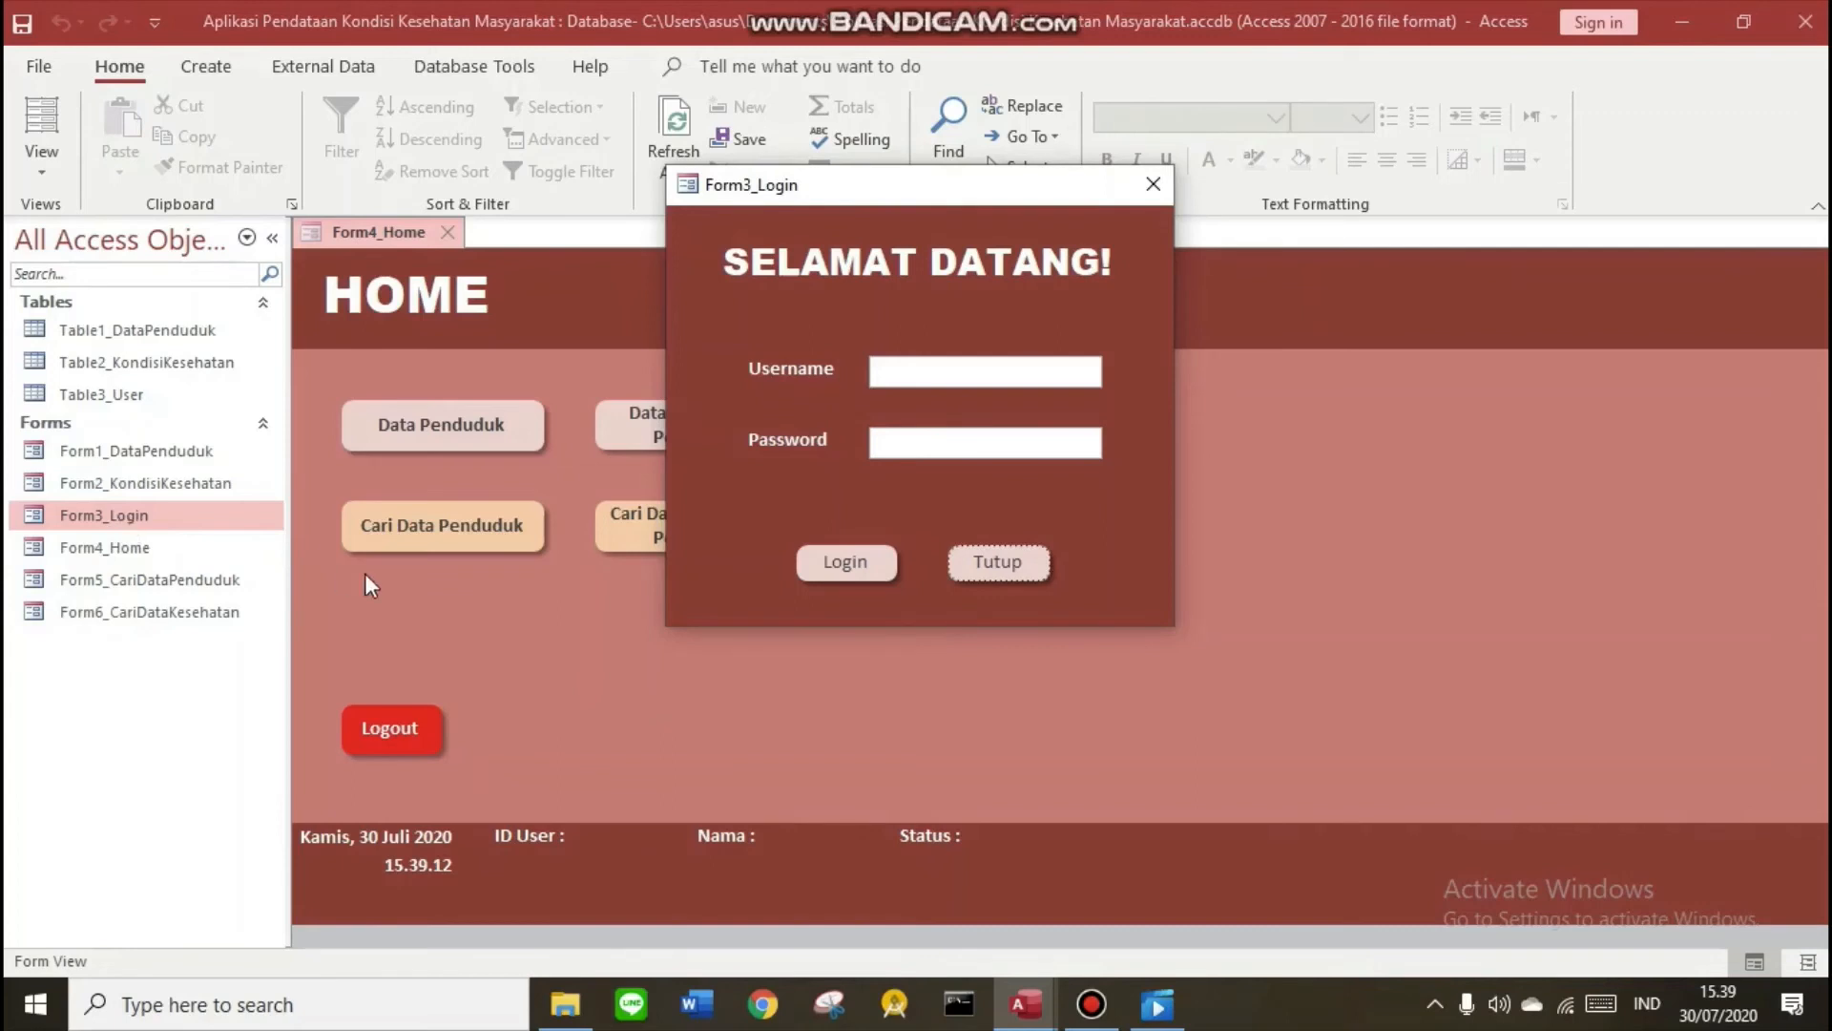
# Log in on the login form with the admin account's username and password
pyautogui.click(913, 372)
pyautogui.write('user1')
pyautogui.click(914, 438)
pyautogui.write('****')
pyautogui.click(866, 560)
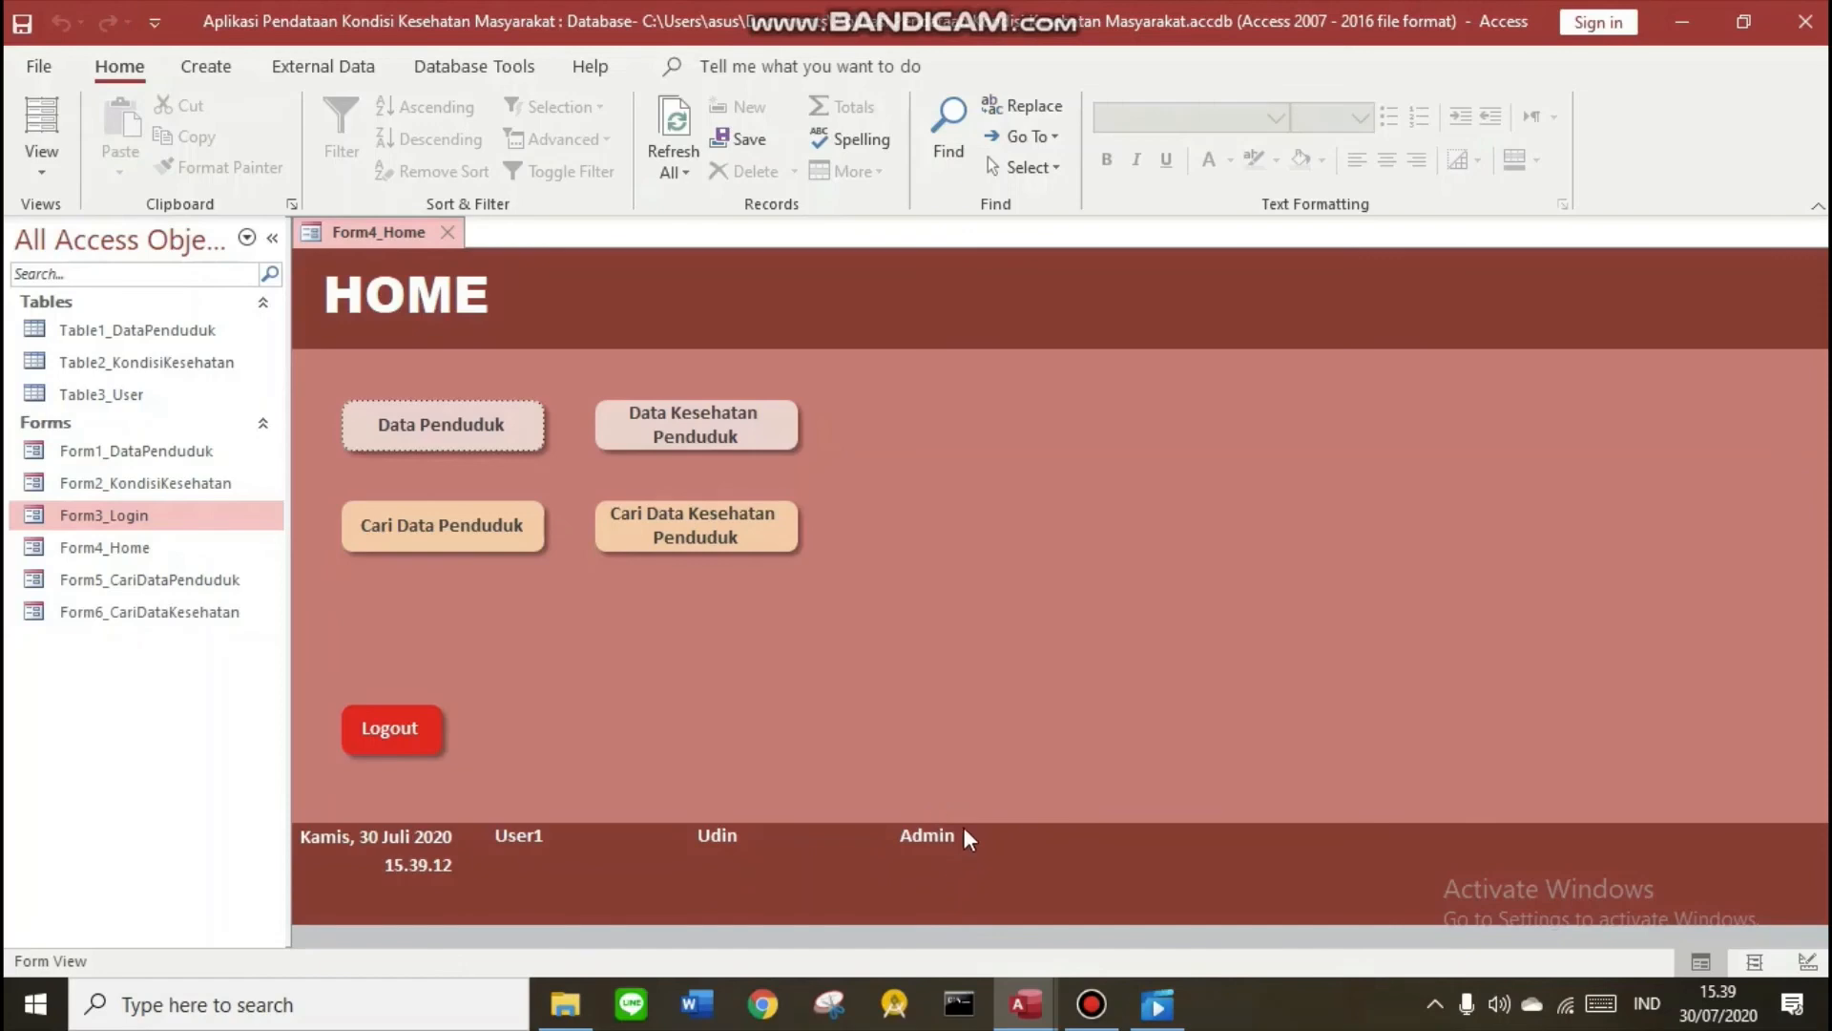
# Open Data Penduduk and Data Kesehatan Penduduk from HOME, returning with Kembali each time
pyautogui.click(458, 426)
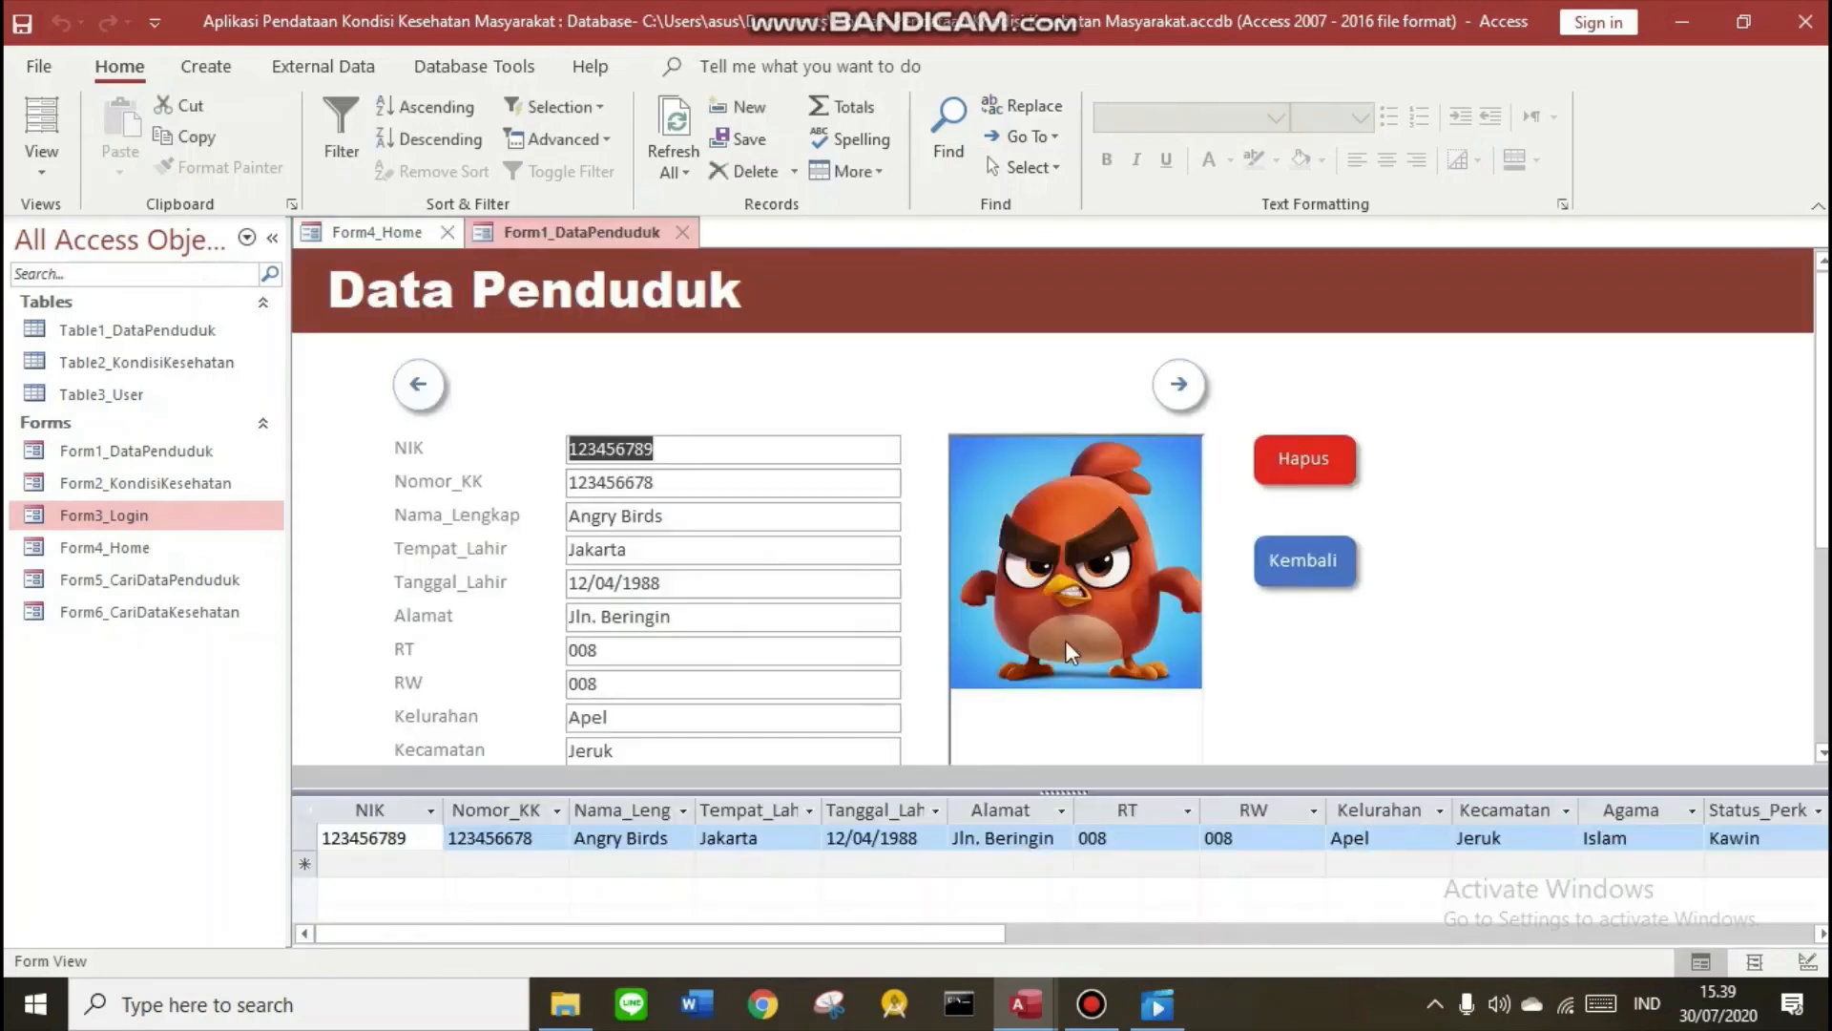
pyautogui.click(1336, 563)
pyautogui.click(694, 425)
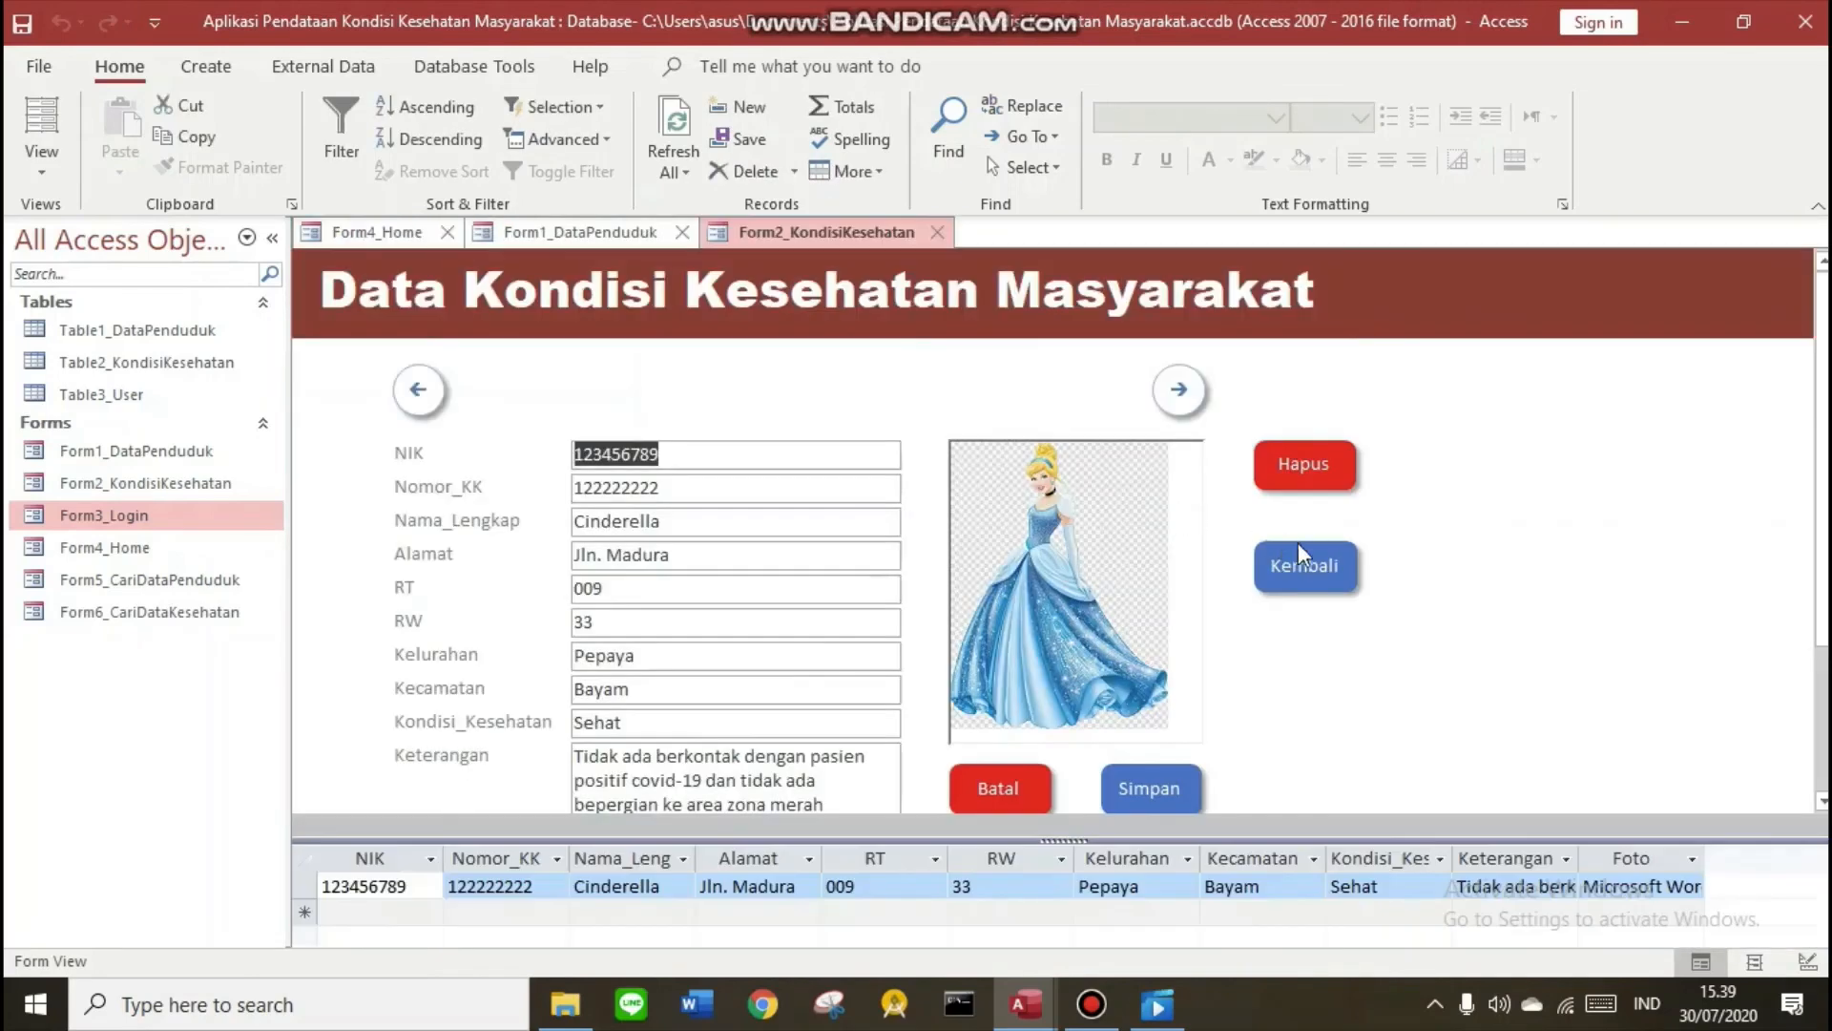
pyautogui.click(1303, 565)
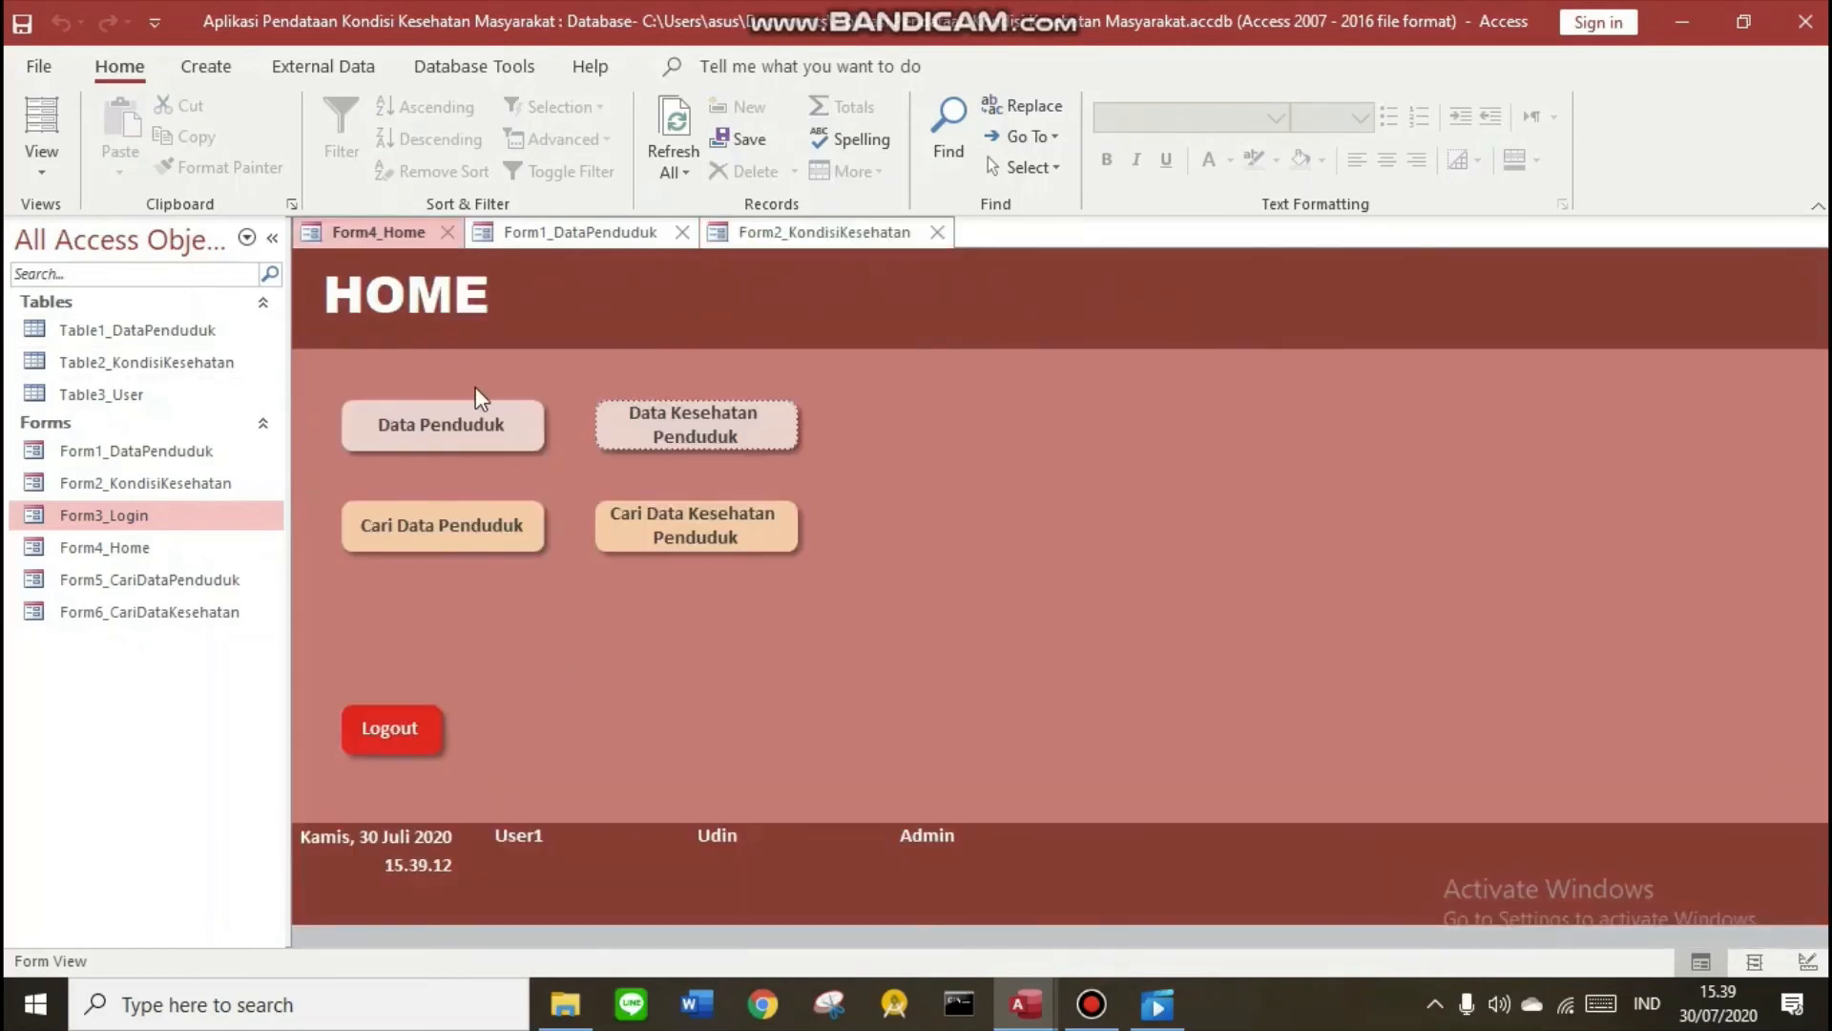
# Log out, sign in with the ordinary user's credentials, then log out and close the login window
pyautogui.click(392, 731)
pyautogui.click(934, 363)
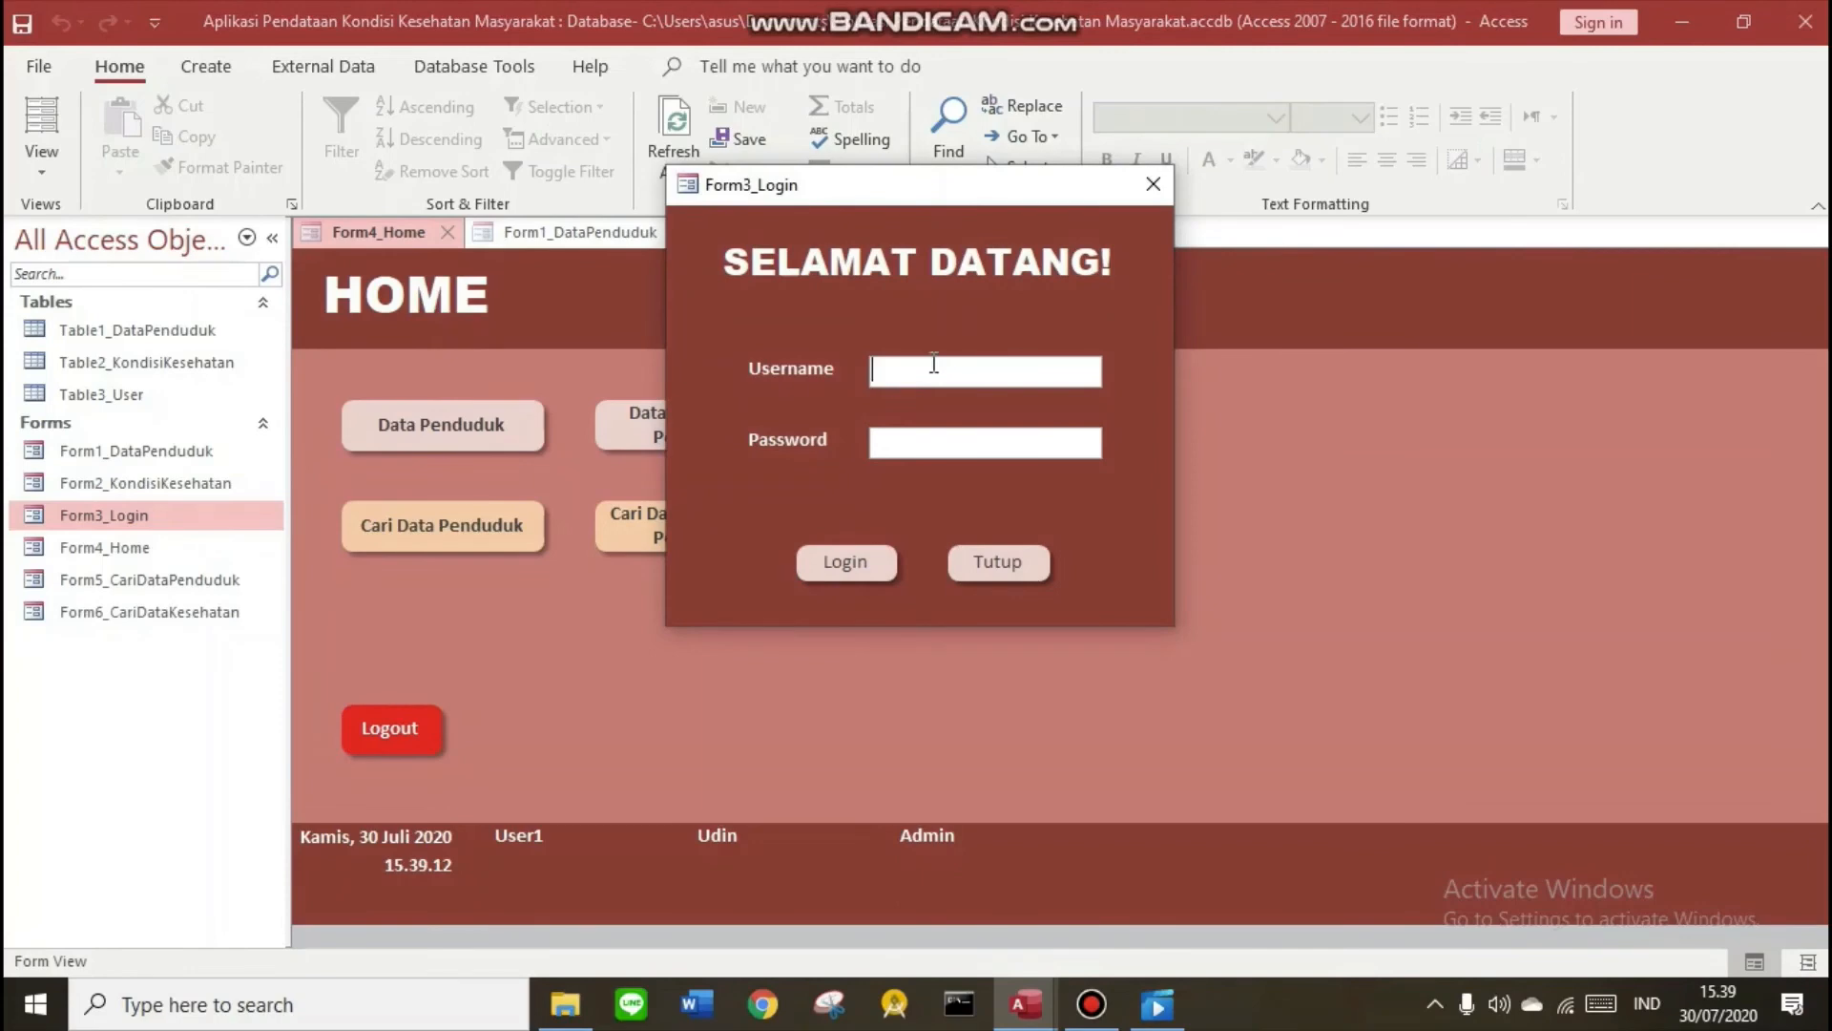
pyautogui.write('user3')
pyautogui.click(954, 441)
pyautogui.write('****')
pyautogui.click(872, 555)
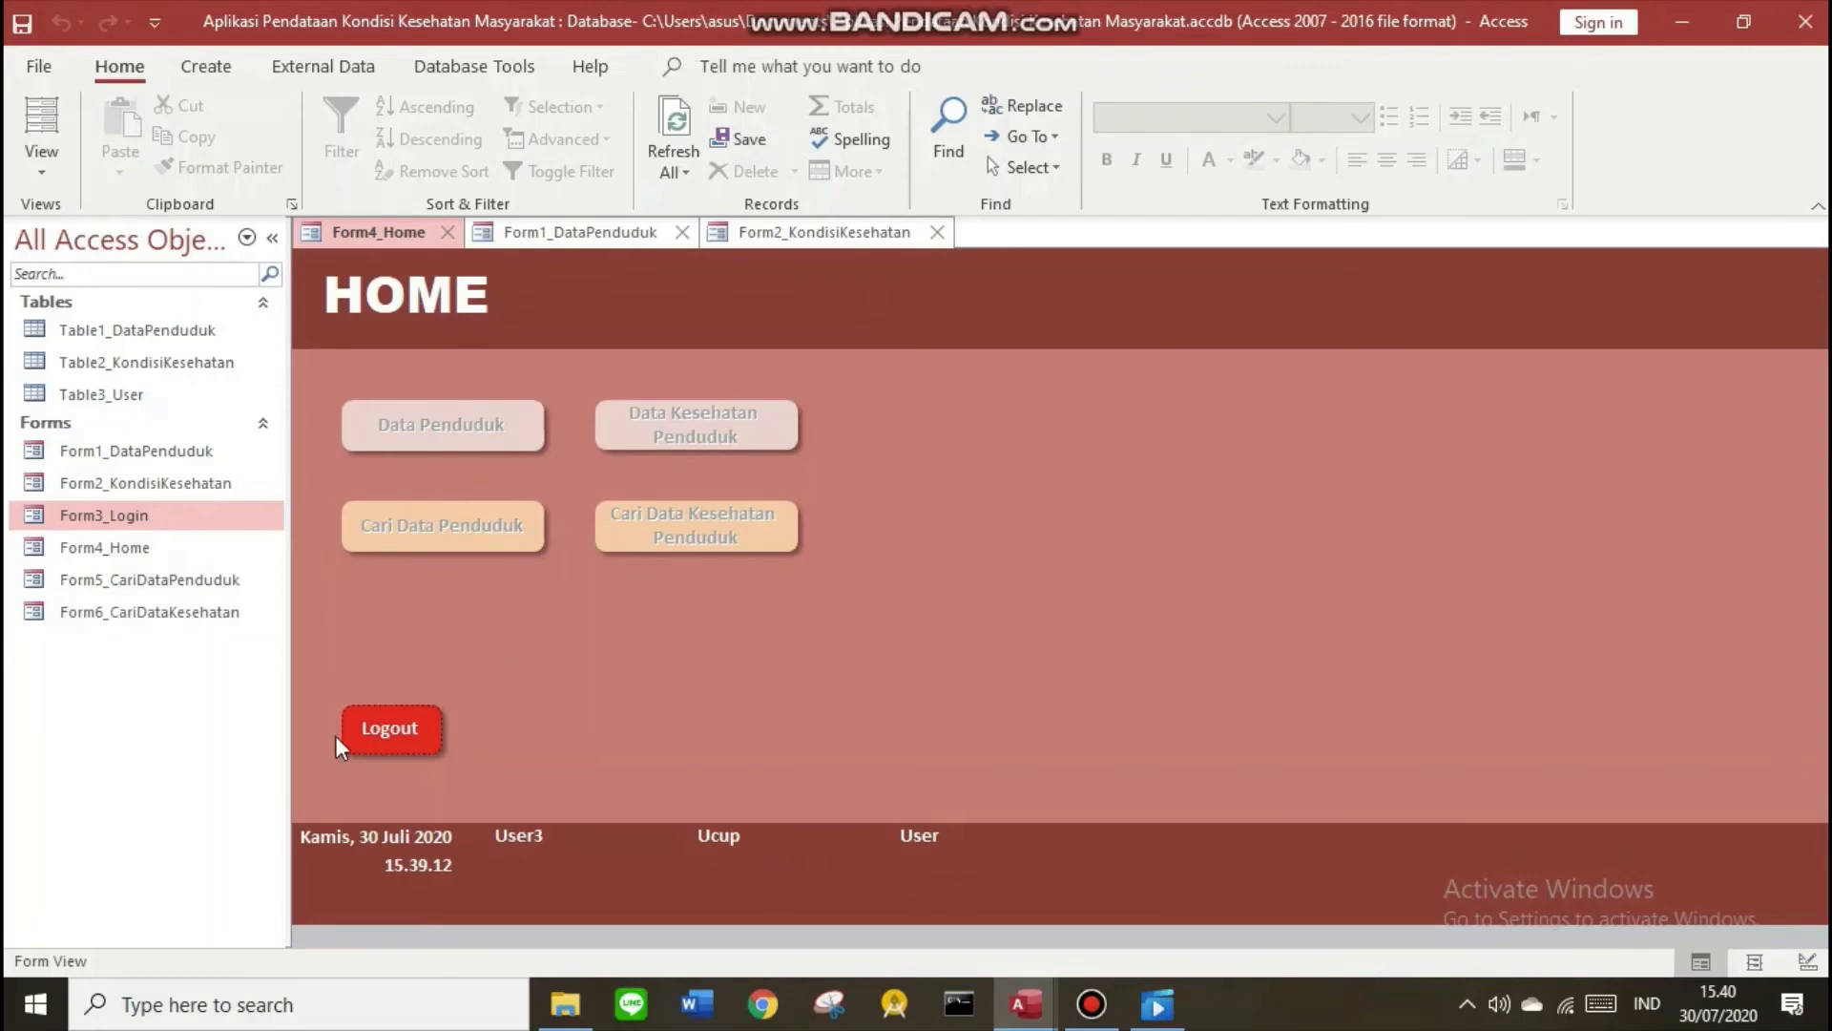
pyautogui.click(408, 727)
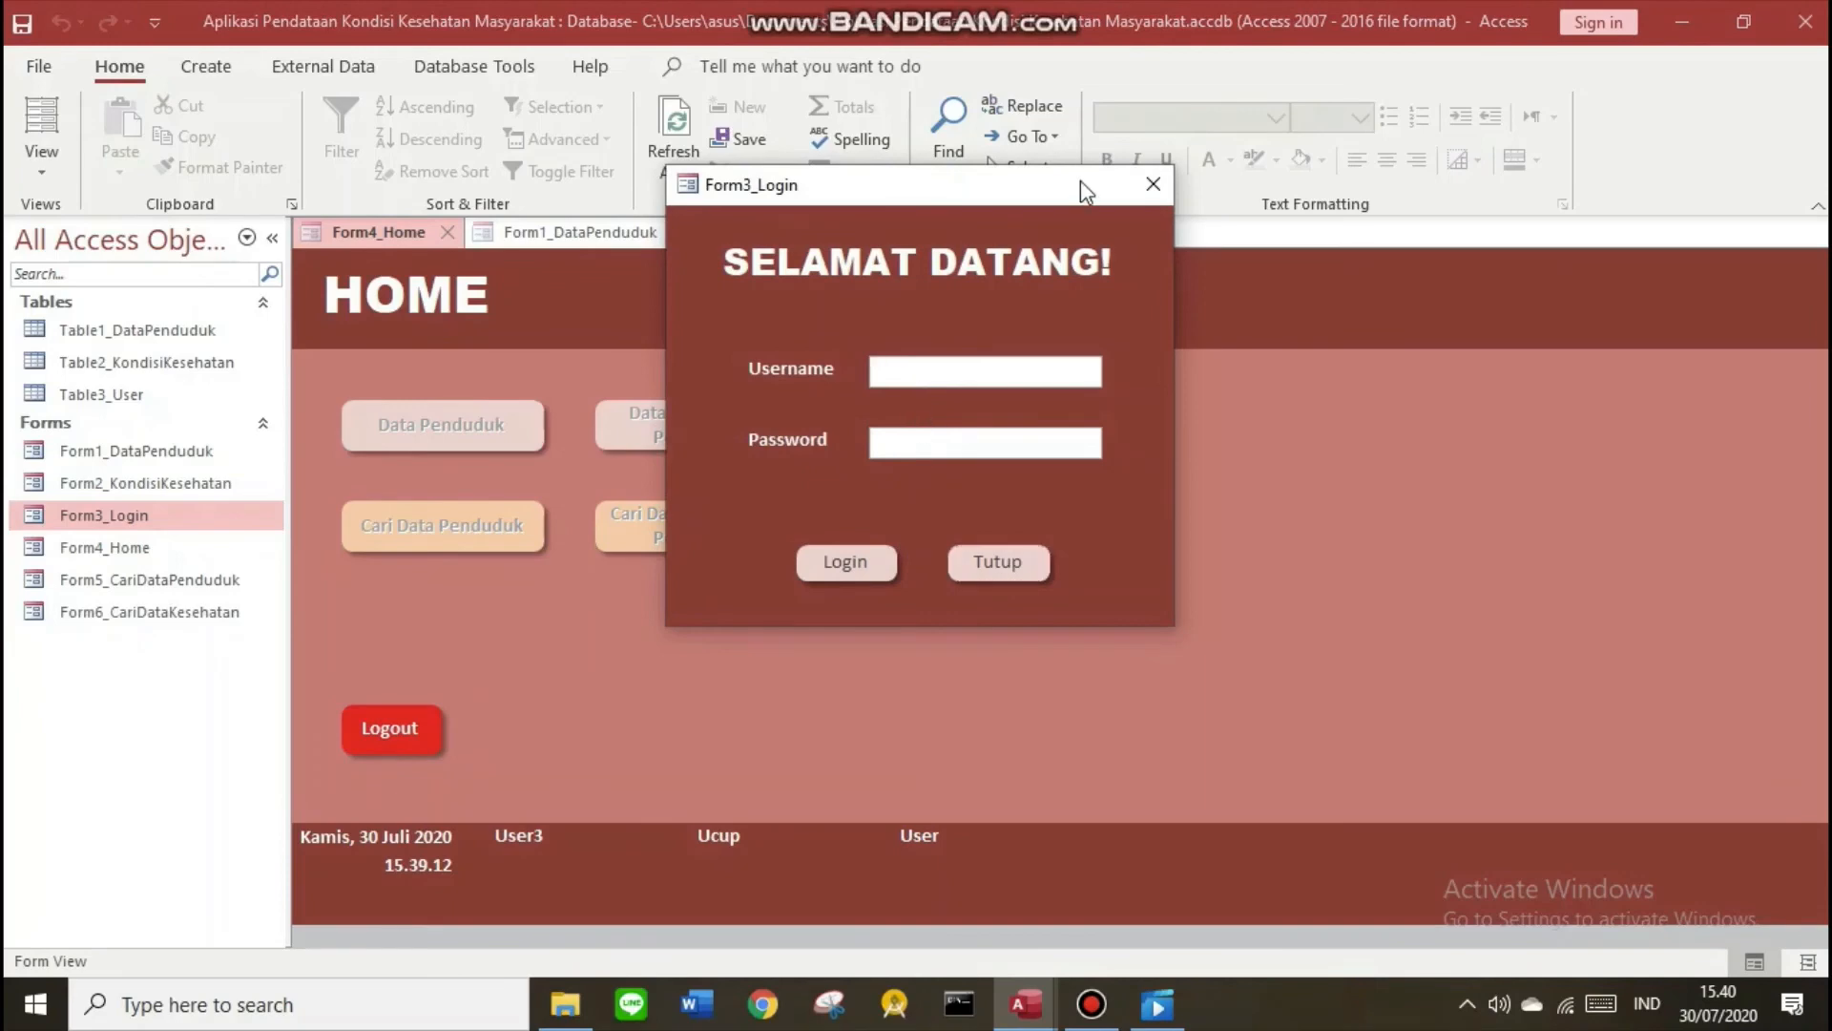
pyautogui.click(1153, 185)
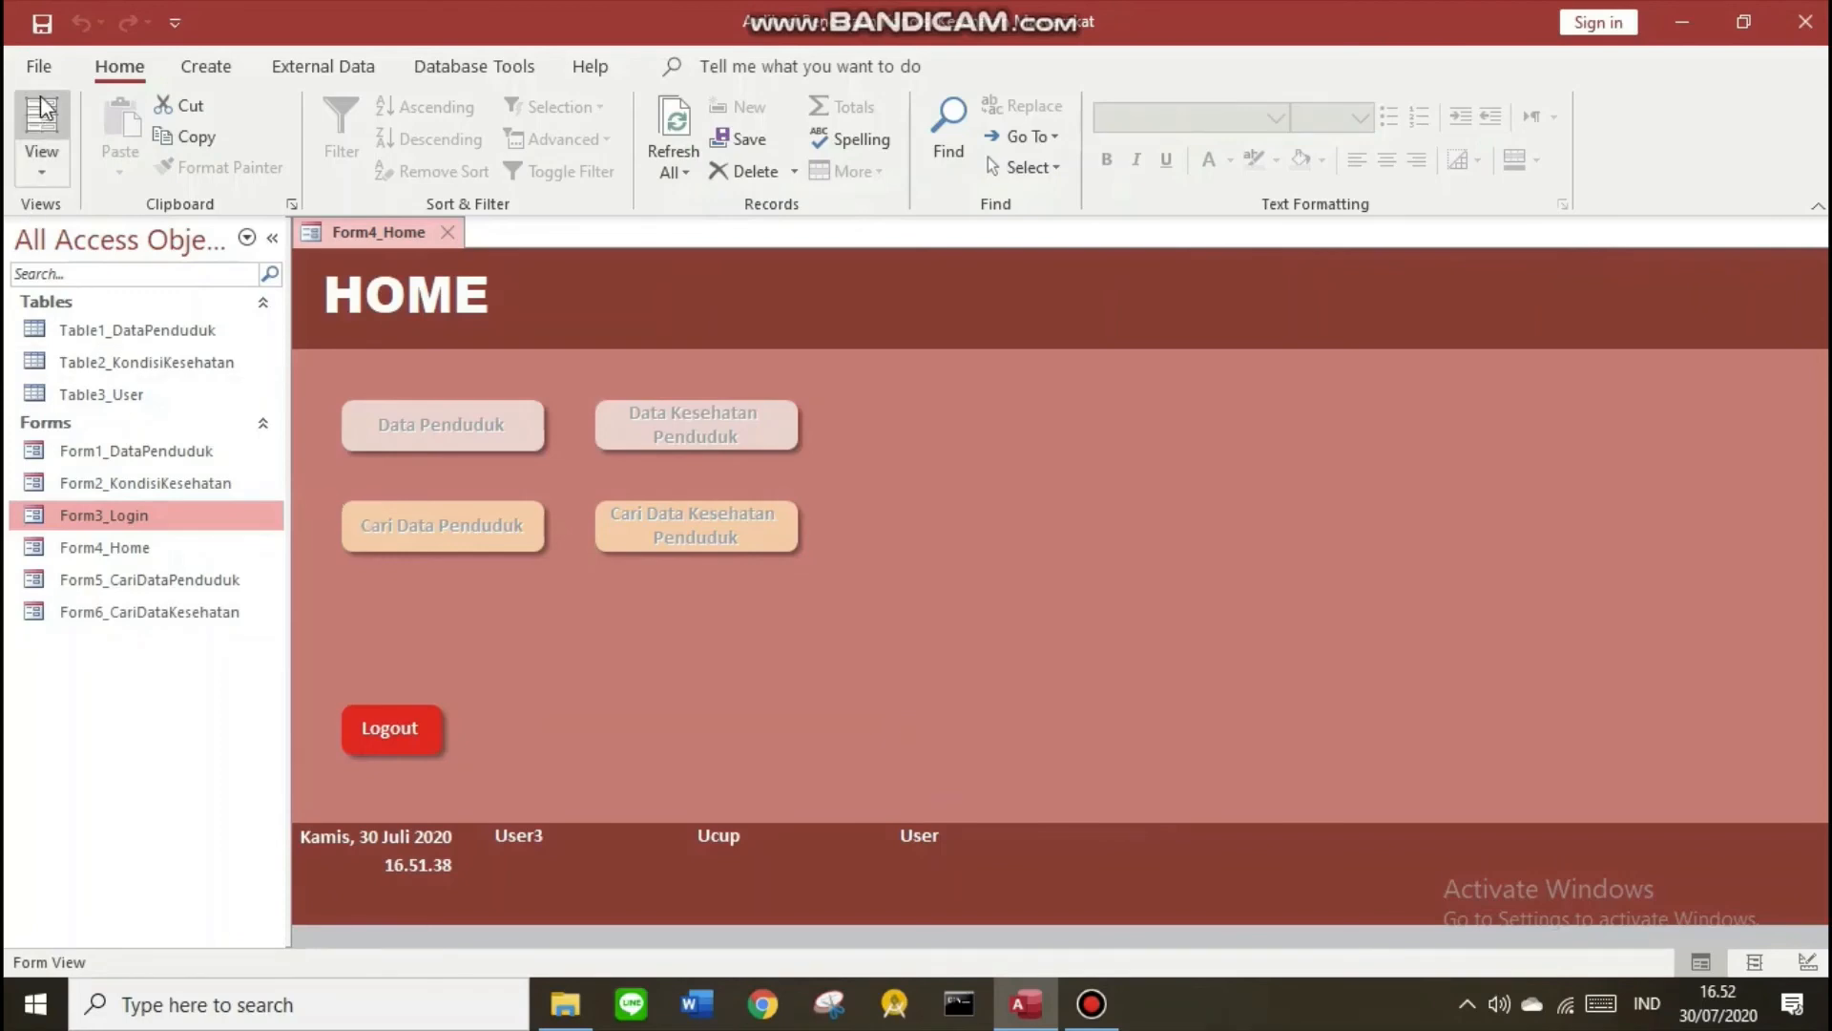
# In Access Options > Current Database, set Display Form to Form3_Login
pyautogui.click(39, 66)
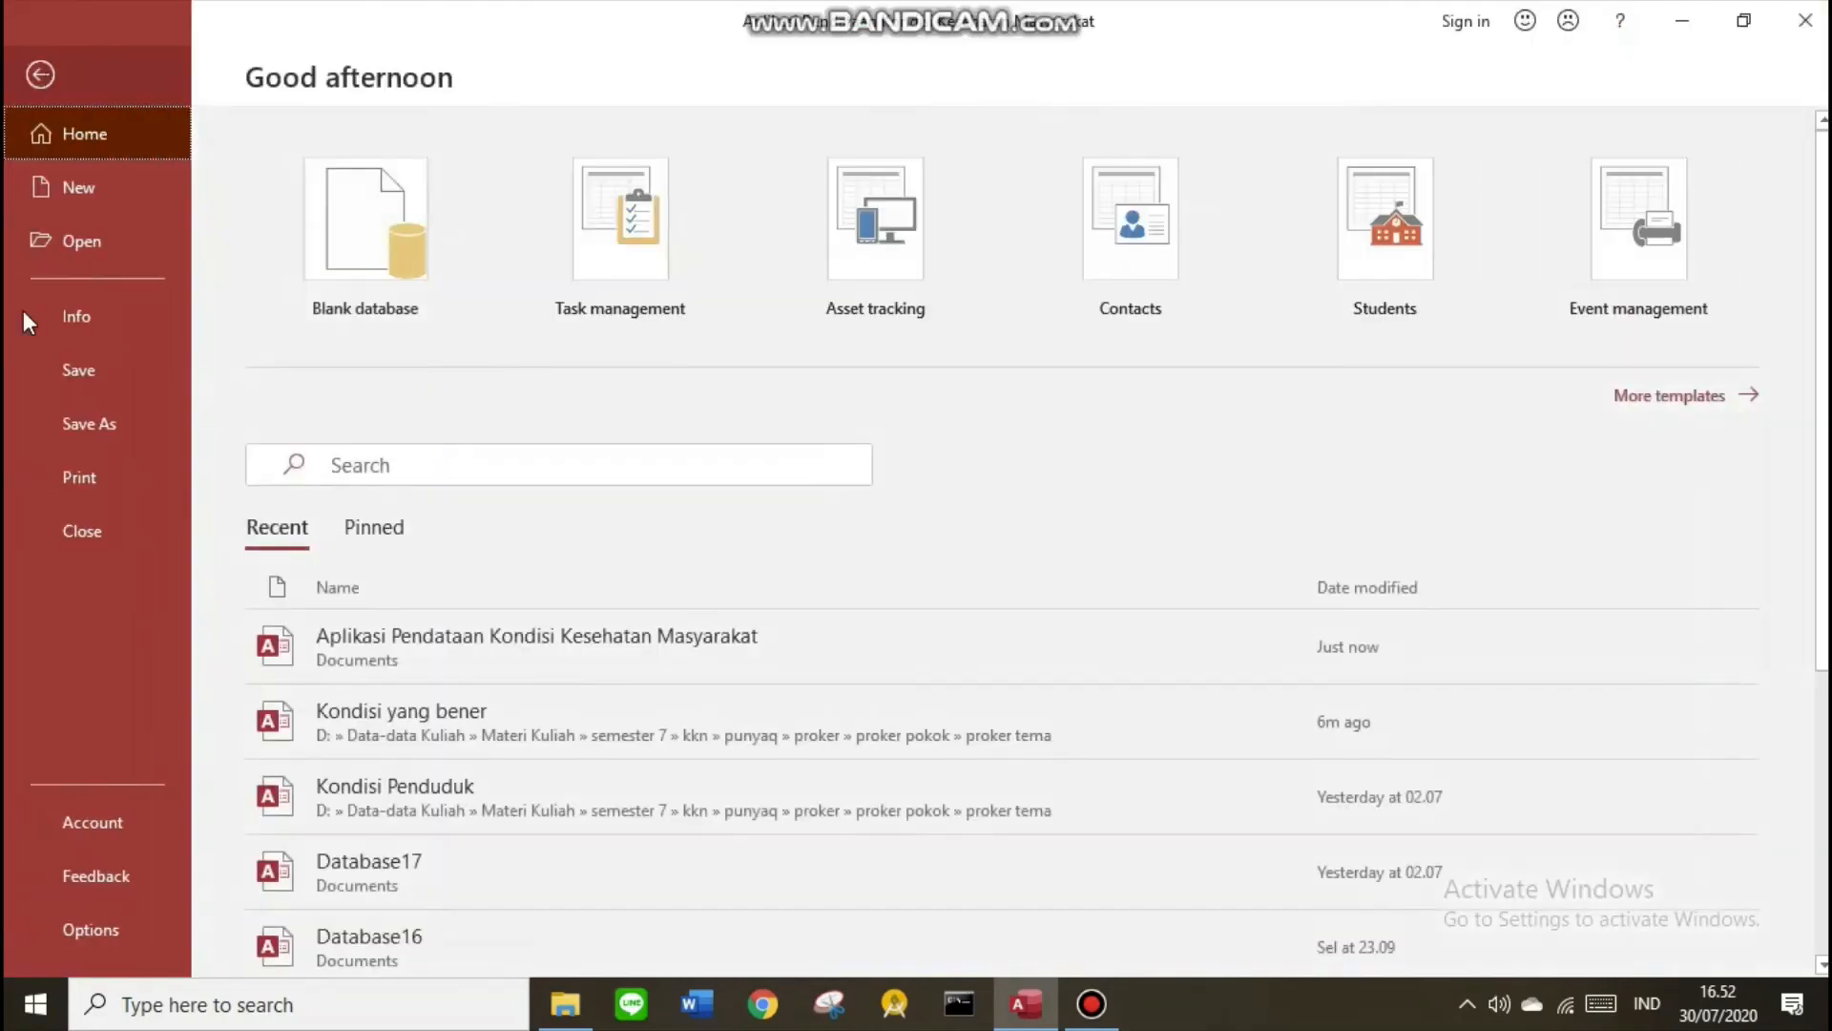
pyautogui.click(97, 932)
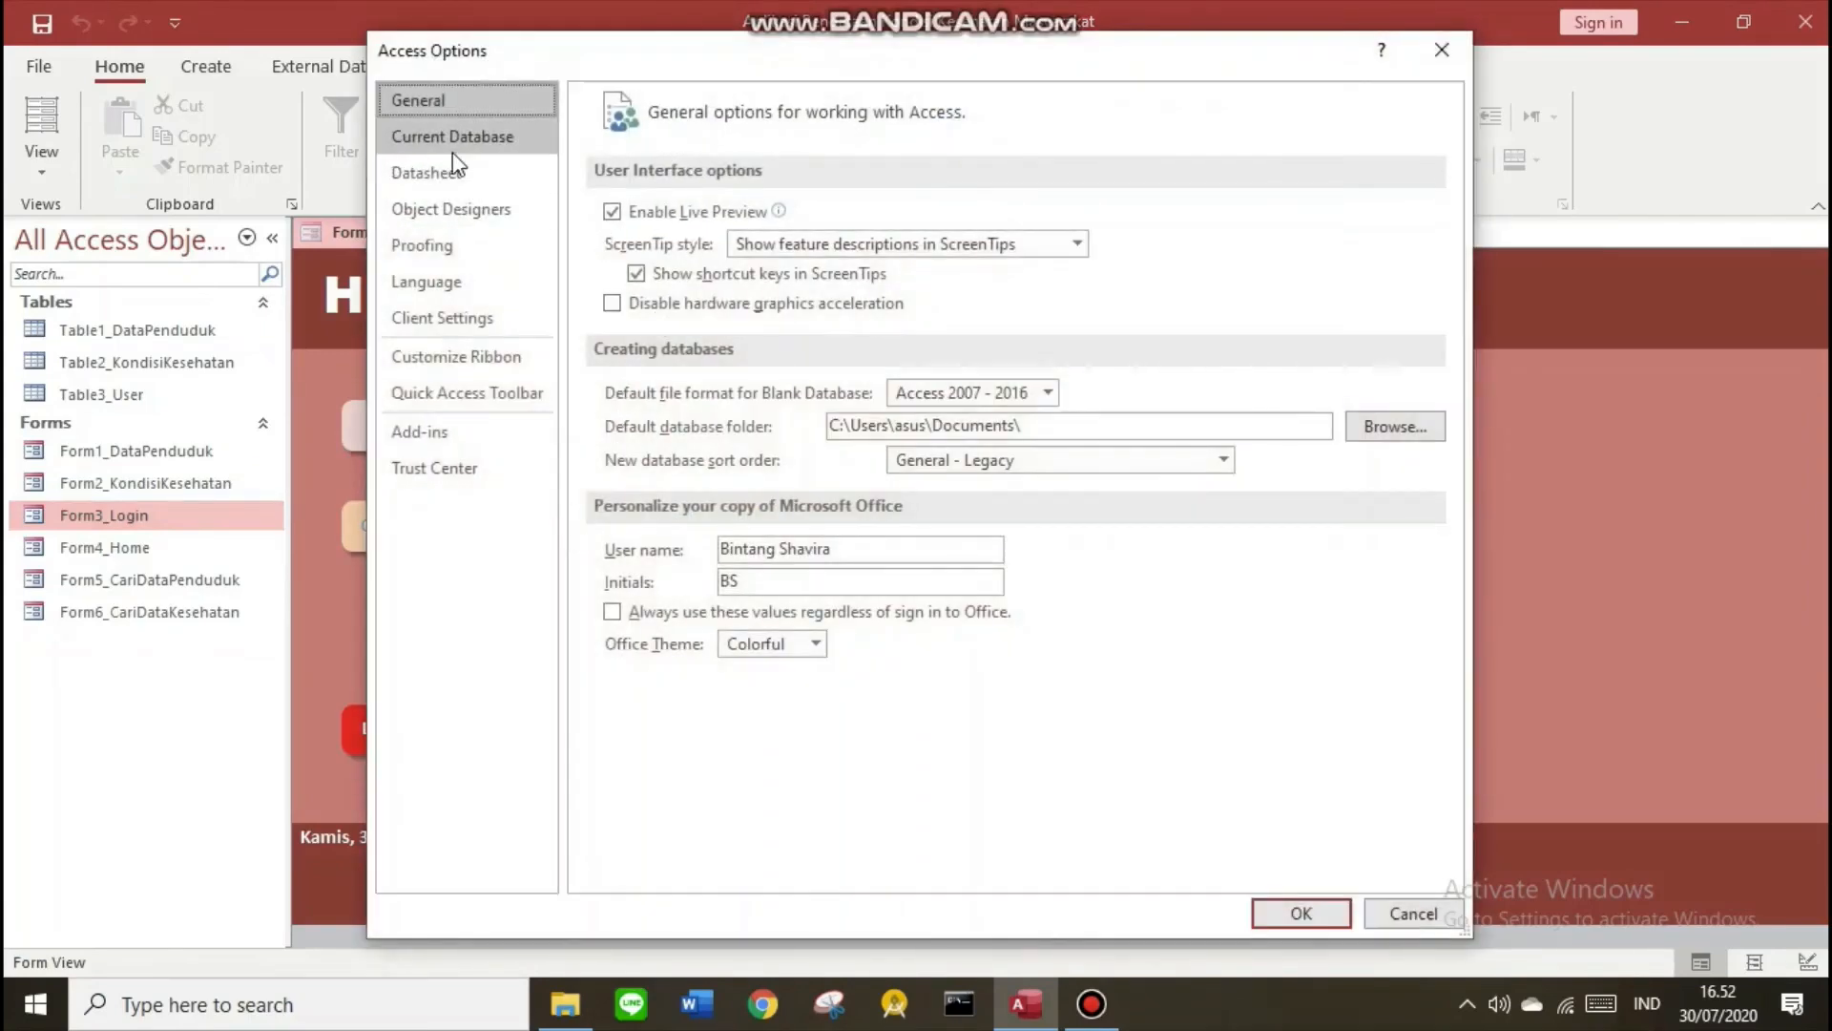
pyautogui.click(446, 138)
pyautogui.click(825, 214)
pyautogui.press('End')
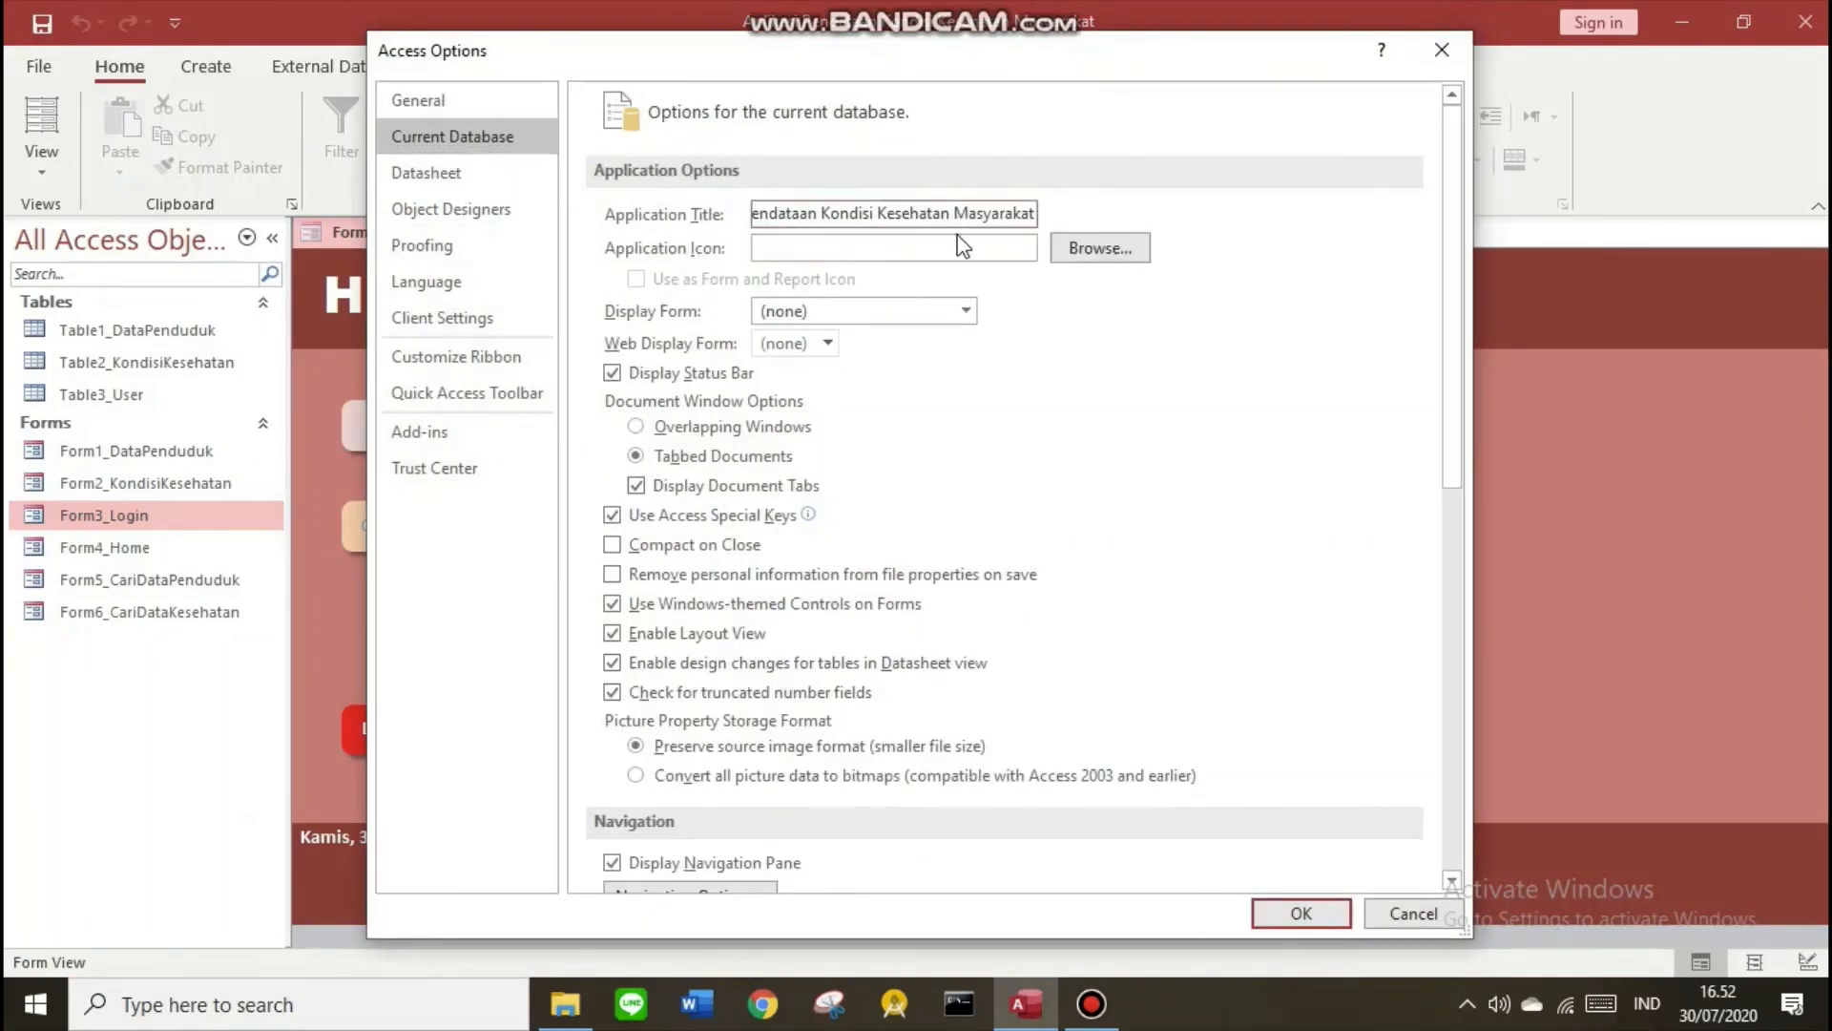
pyautogui.click(700, 215)
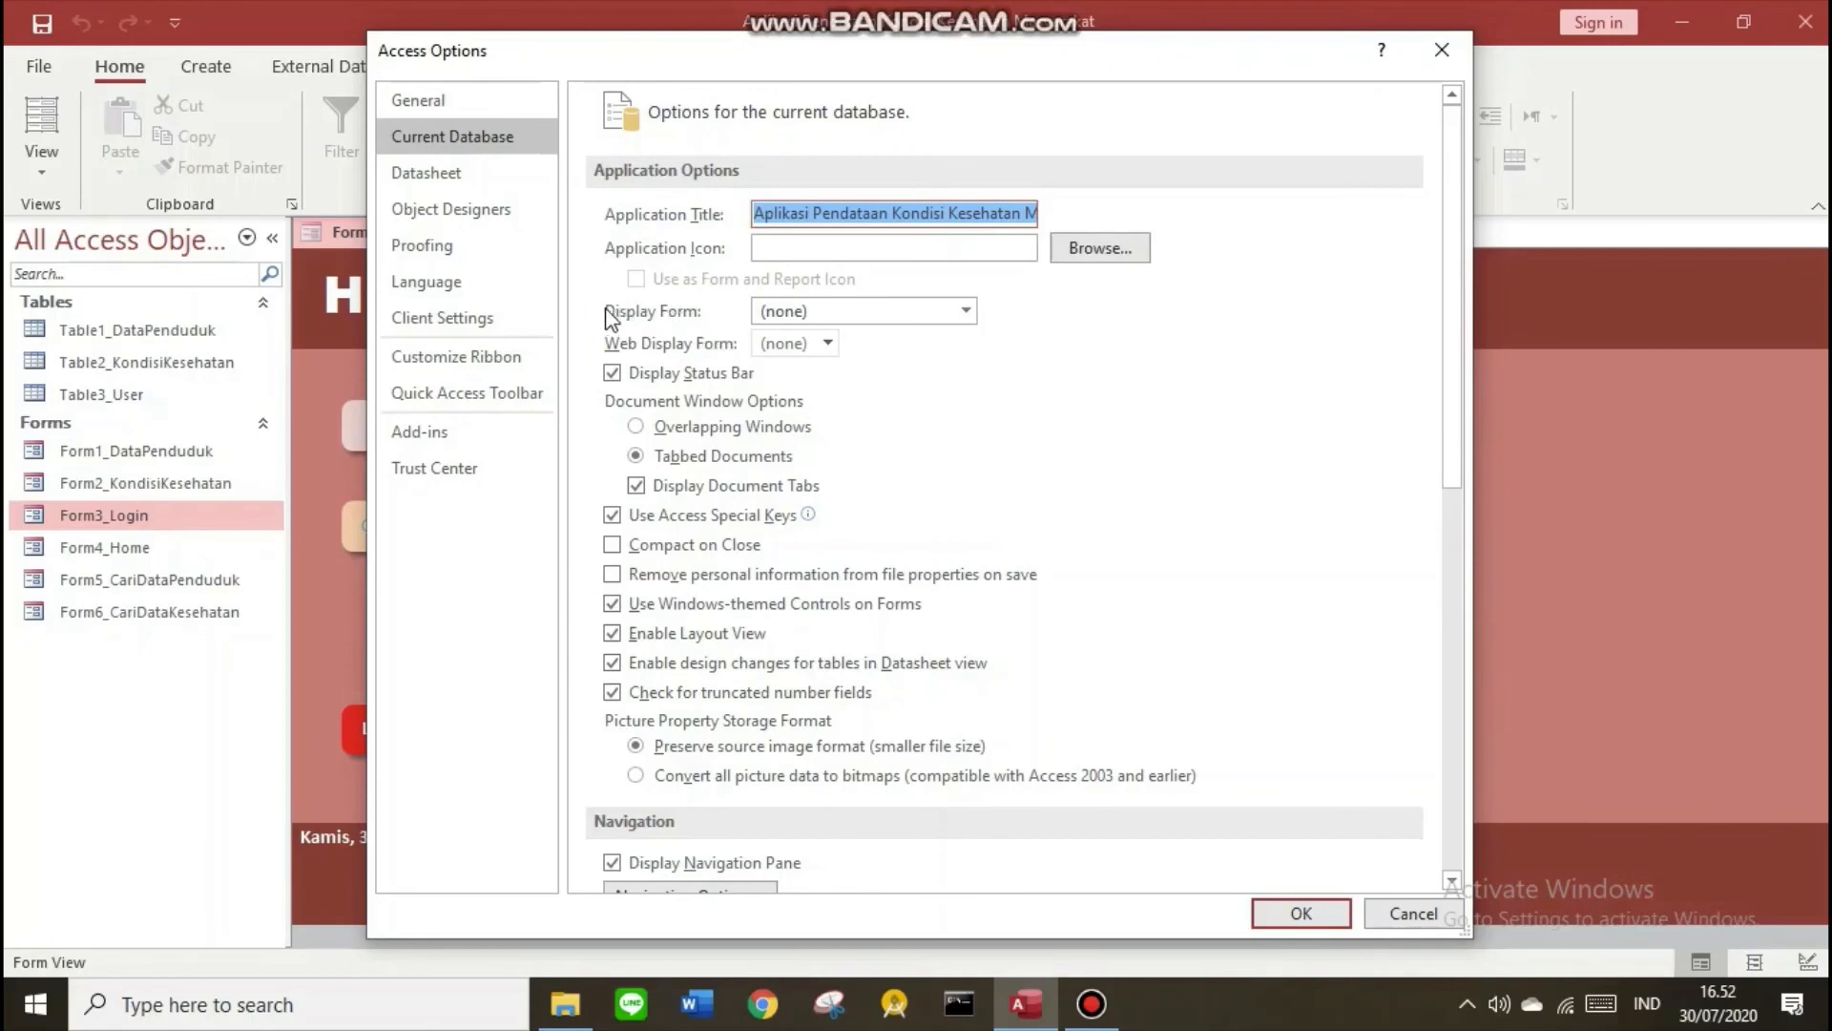
pyautogui.click(960, 321)
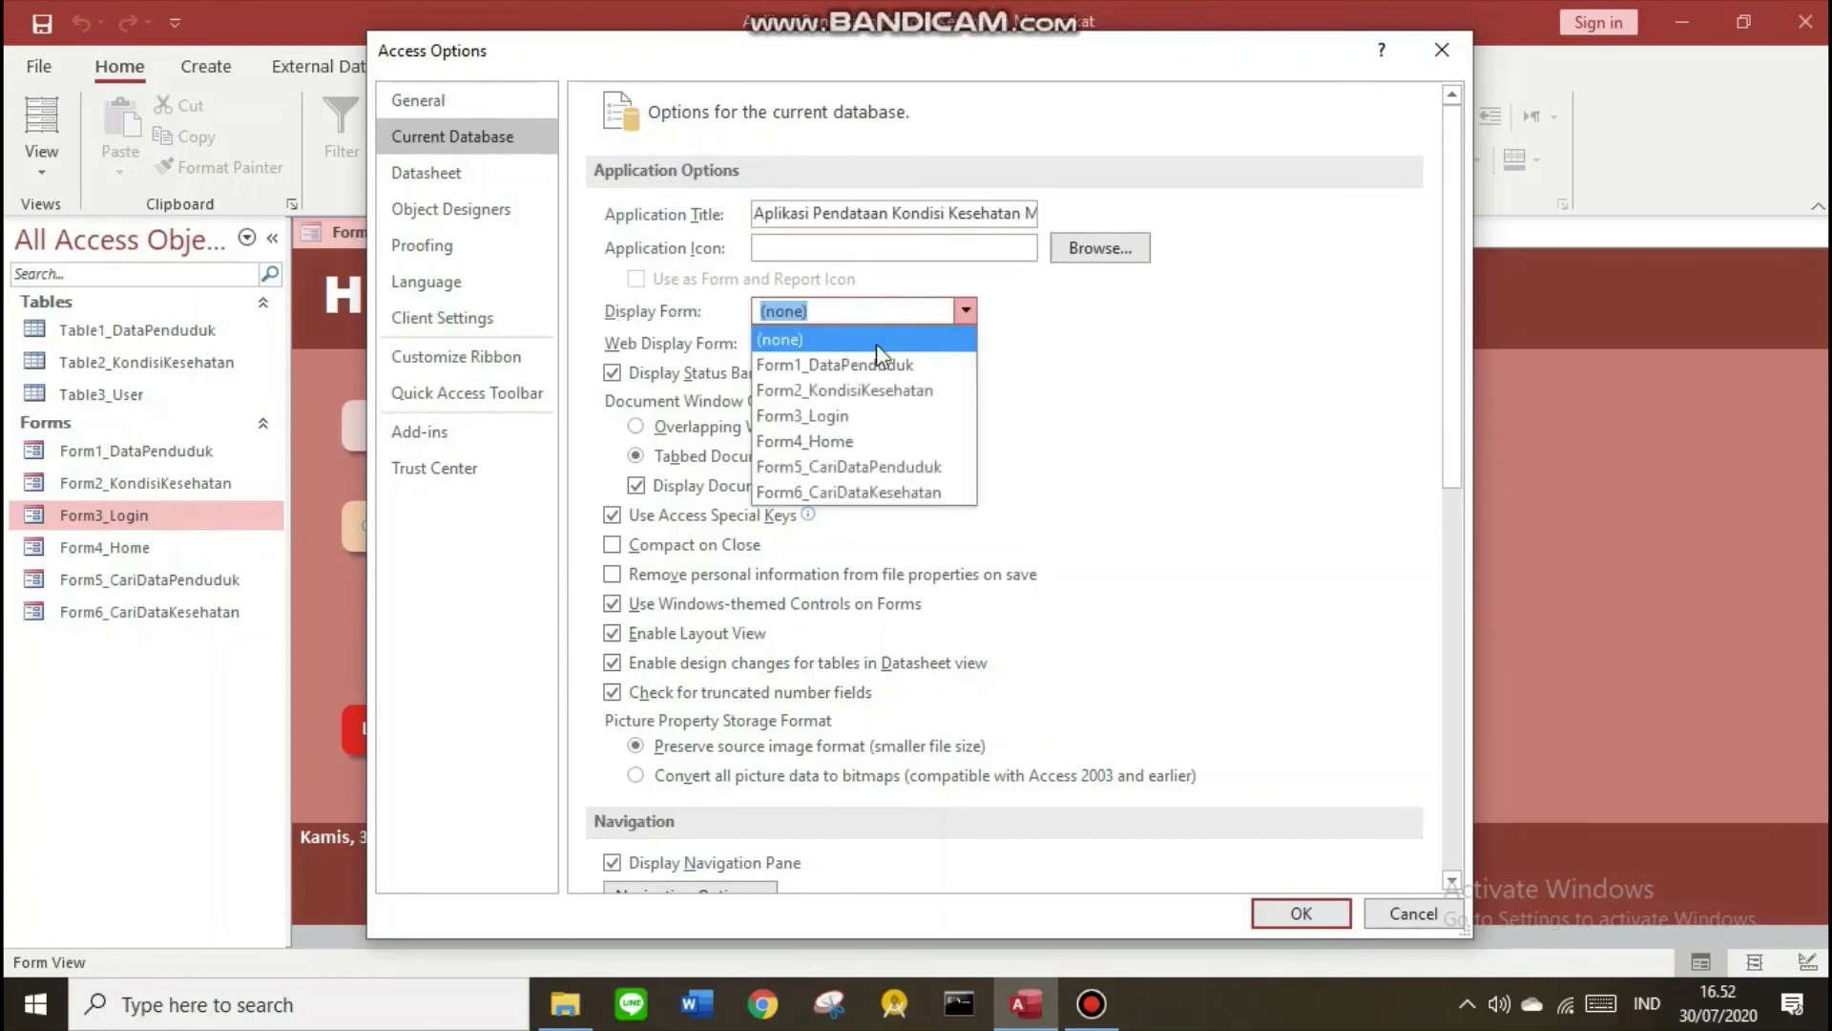
pyautogui.click(836, 412)
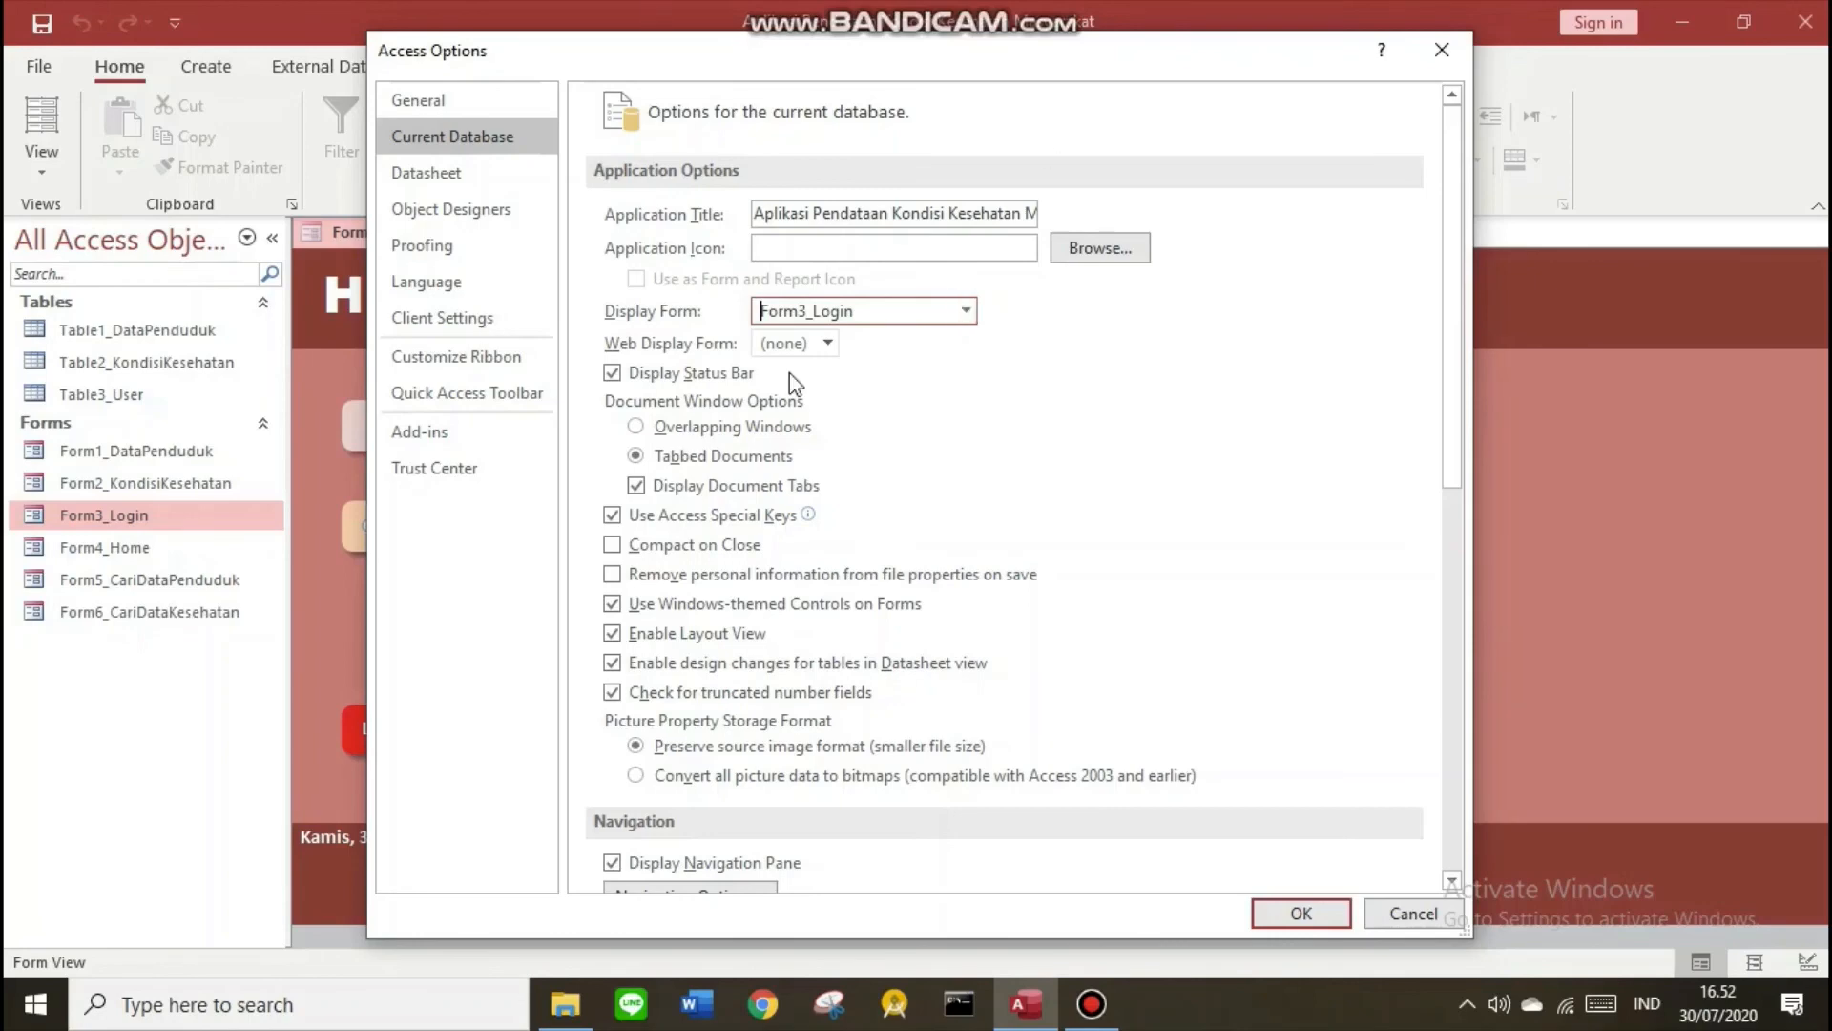
# Uncheck Display Navigation Pane and Allow Full Menus, then apply with OK
pyautogui.scroll(-4, 810, 497)
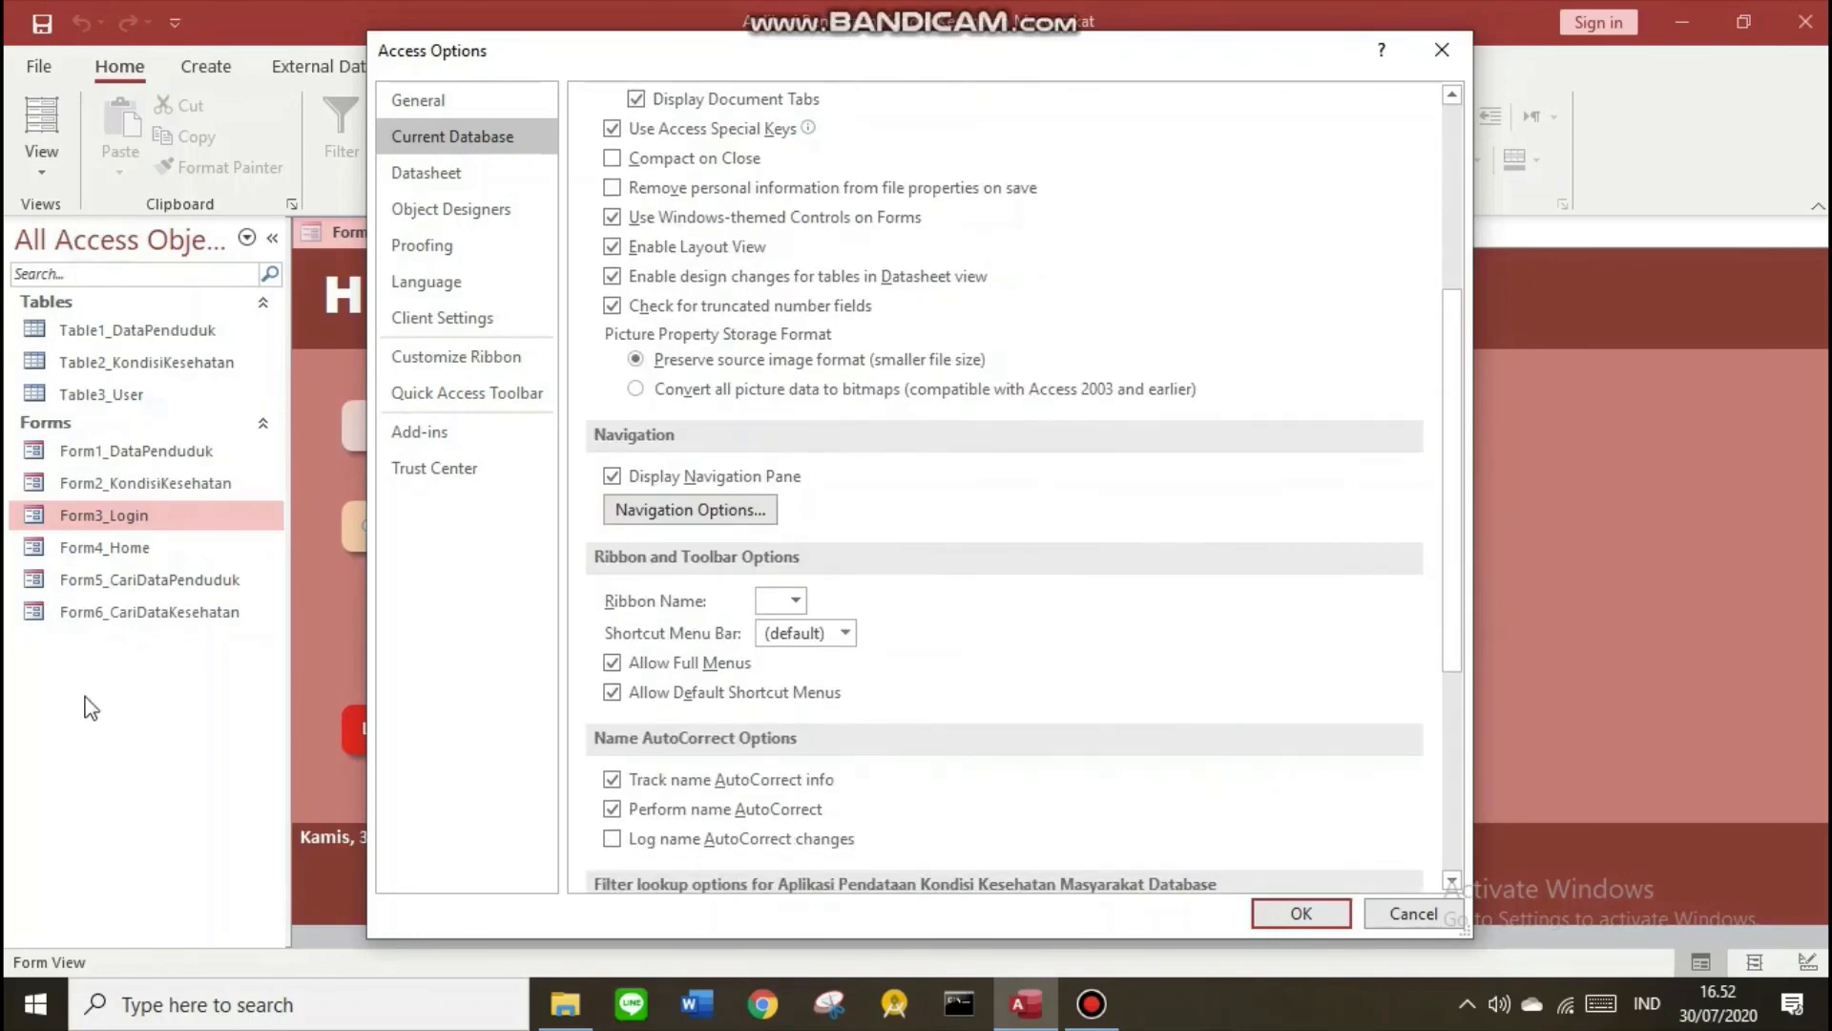
pyautogui.click(613, 476)
pyautogui.click(613, 669)
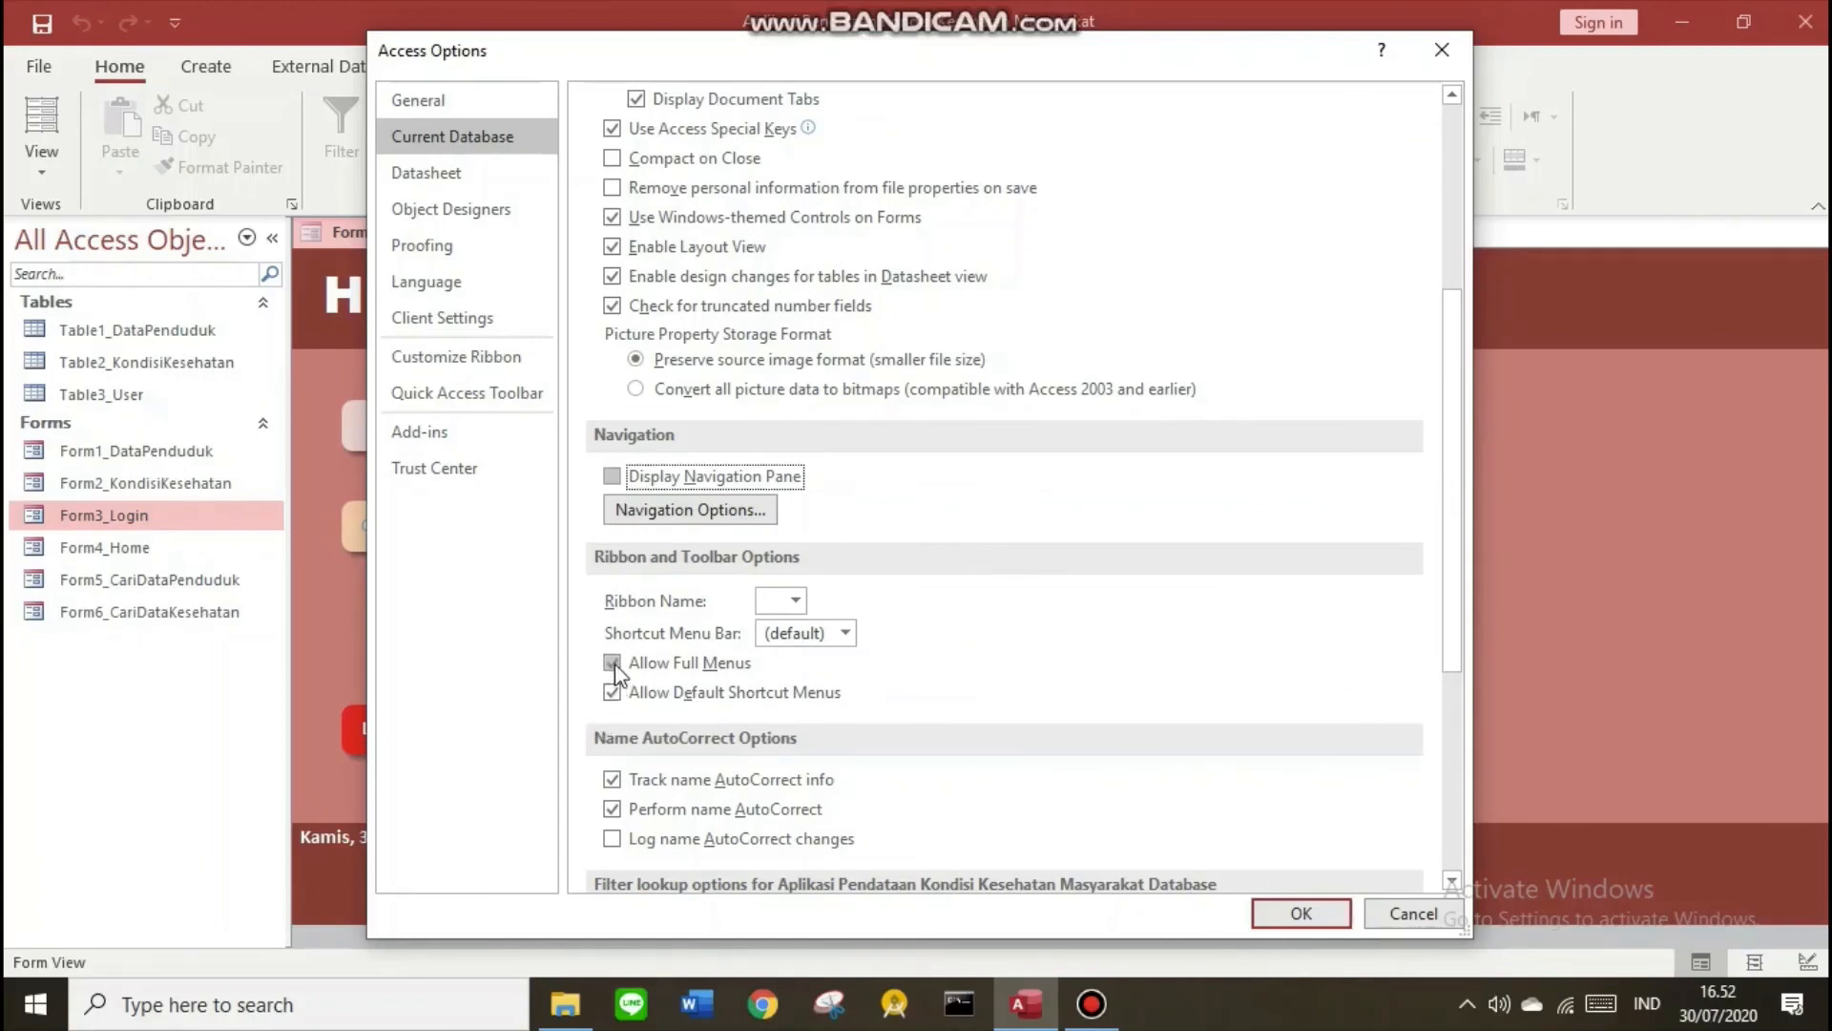
pyautogui.click(1273, 914)
pyautogui.click(930, 568)
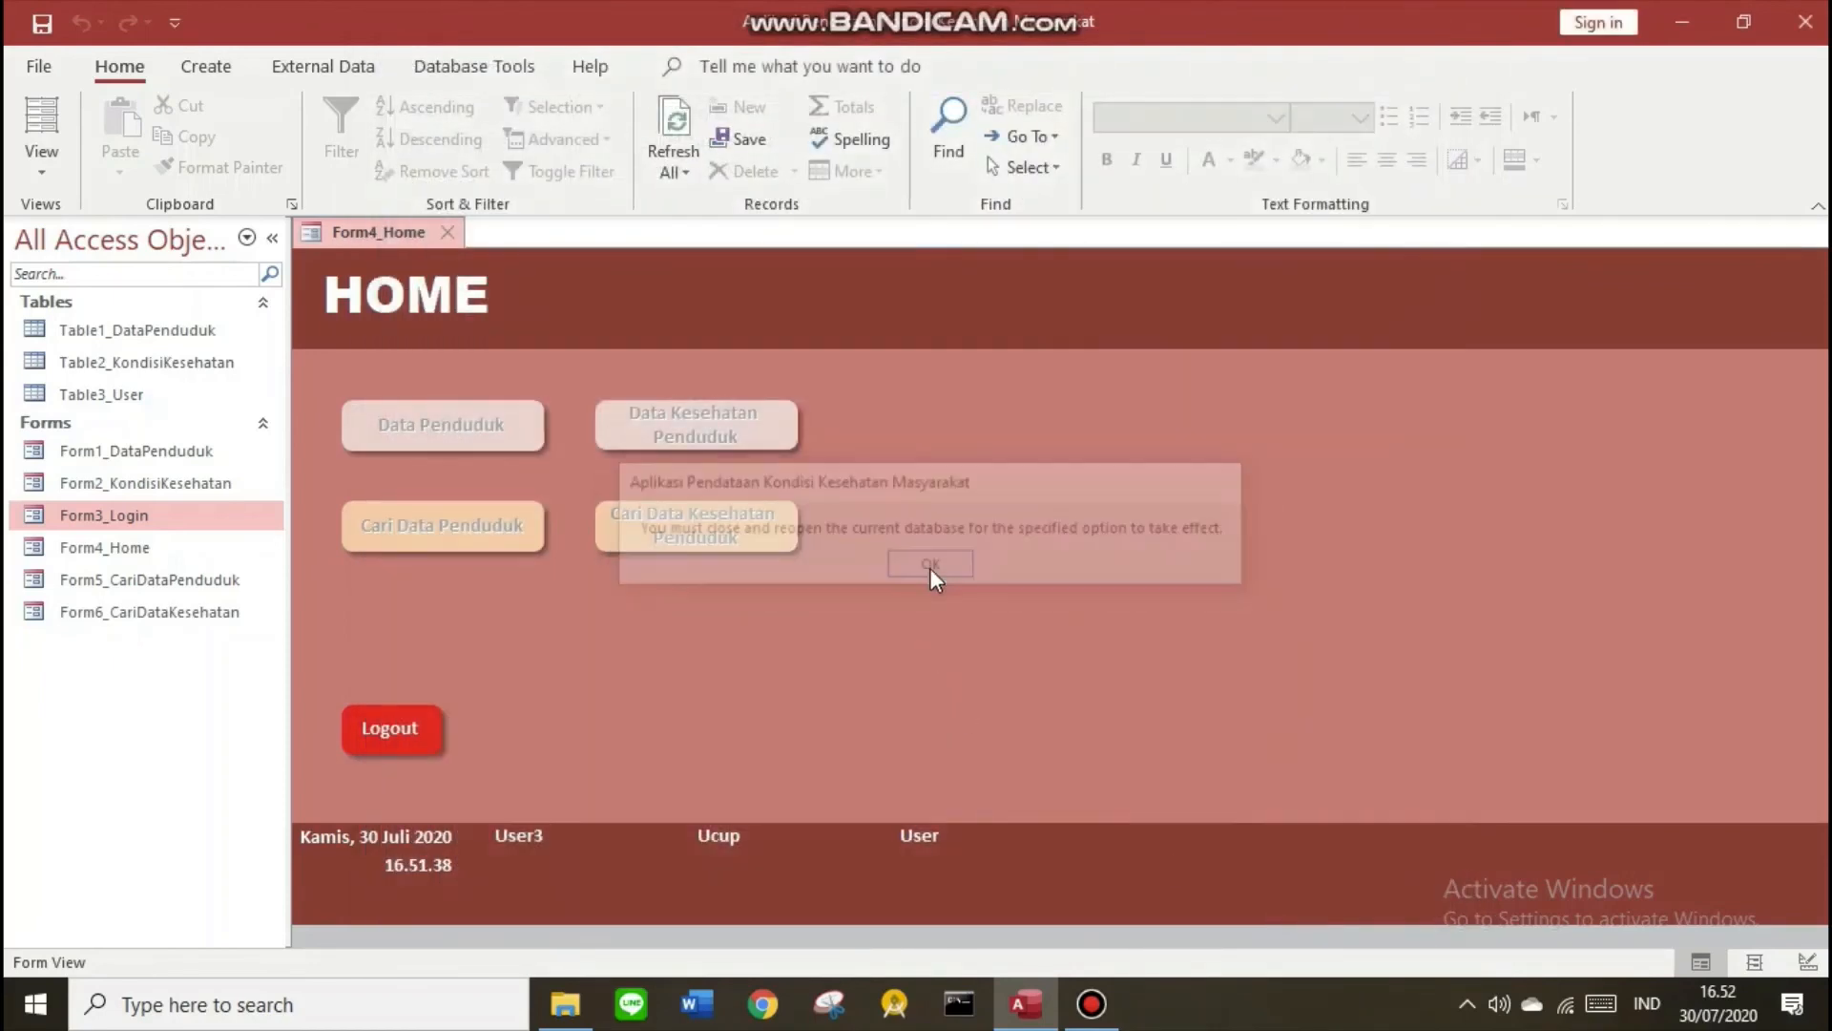
# Restart Access and reopen the Aplikasi Pendataan Kondisi Kesehatan Masyarakat database
pyautogui.click(1804, 22)
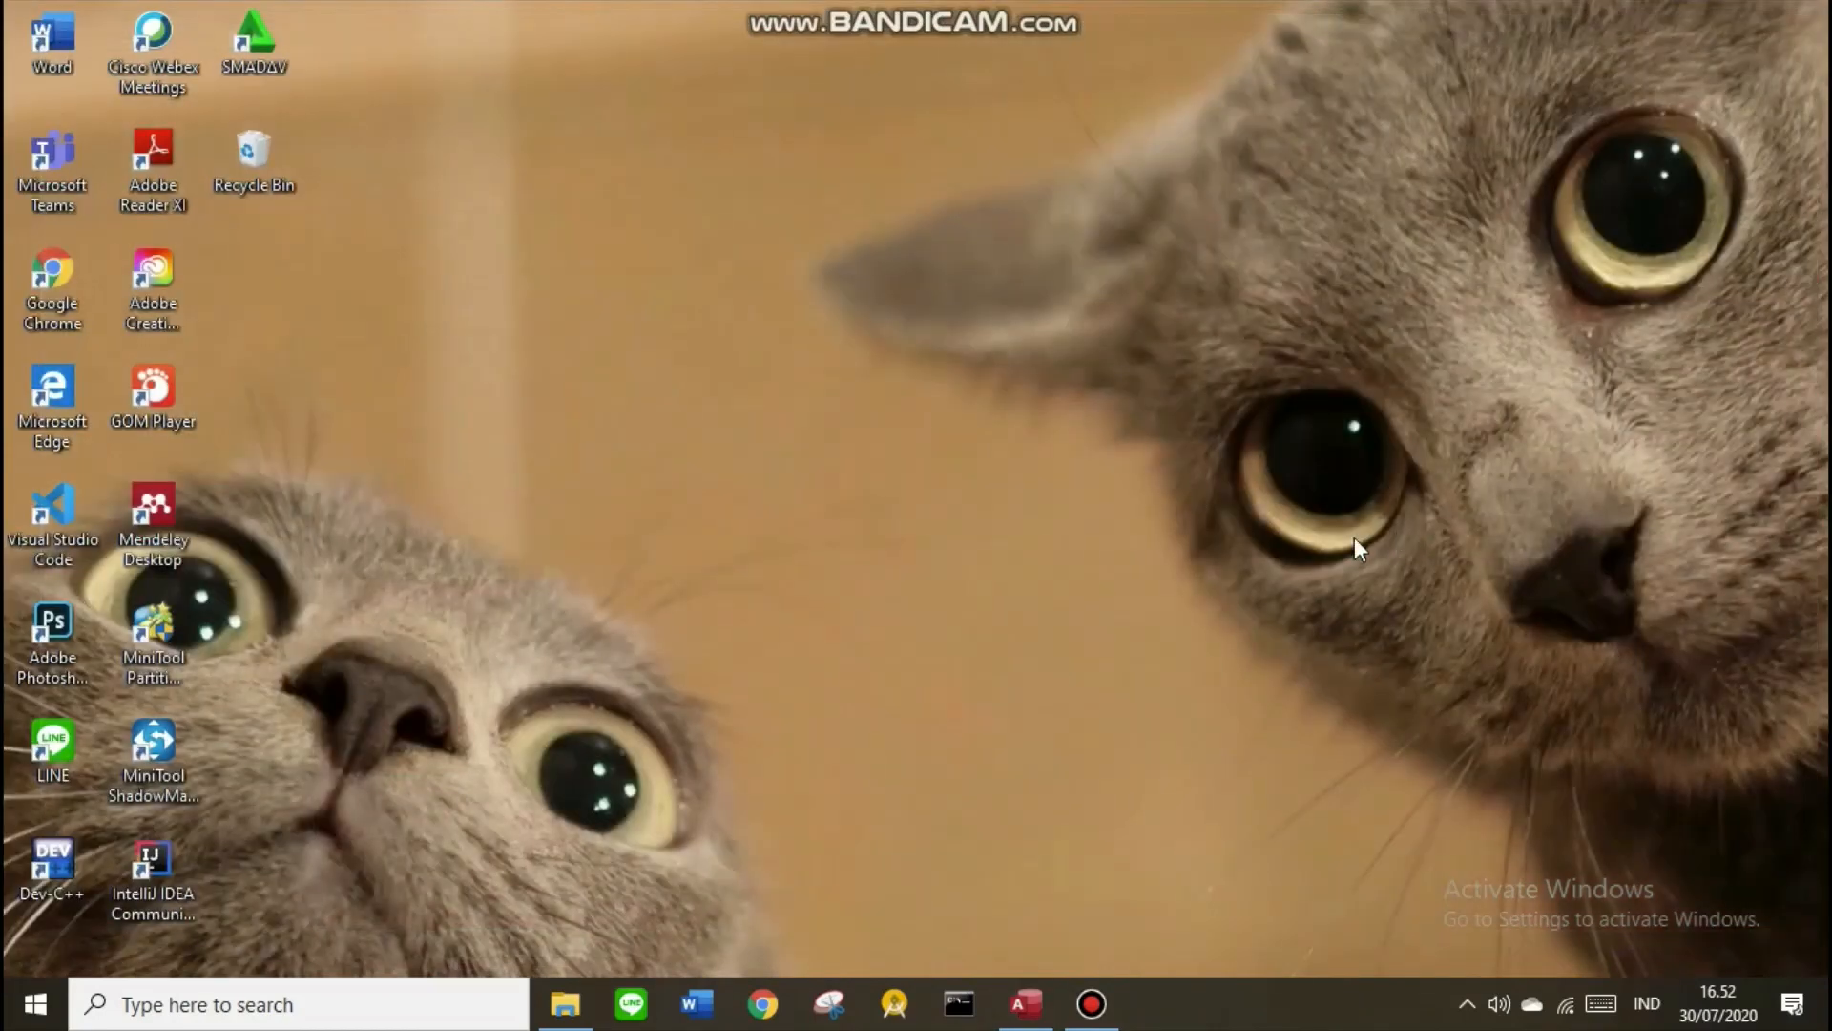
pyautogui.click(1026, 1003)
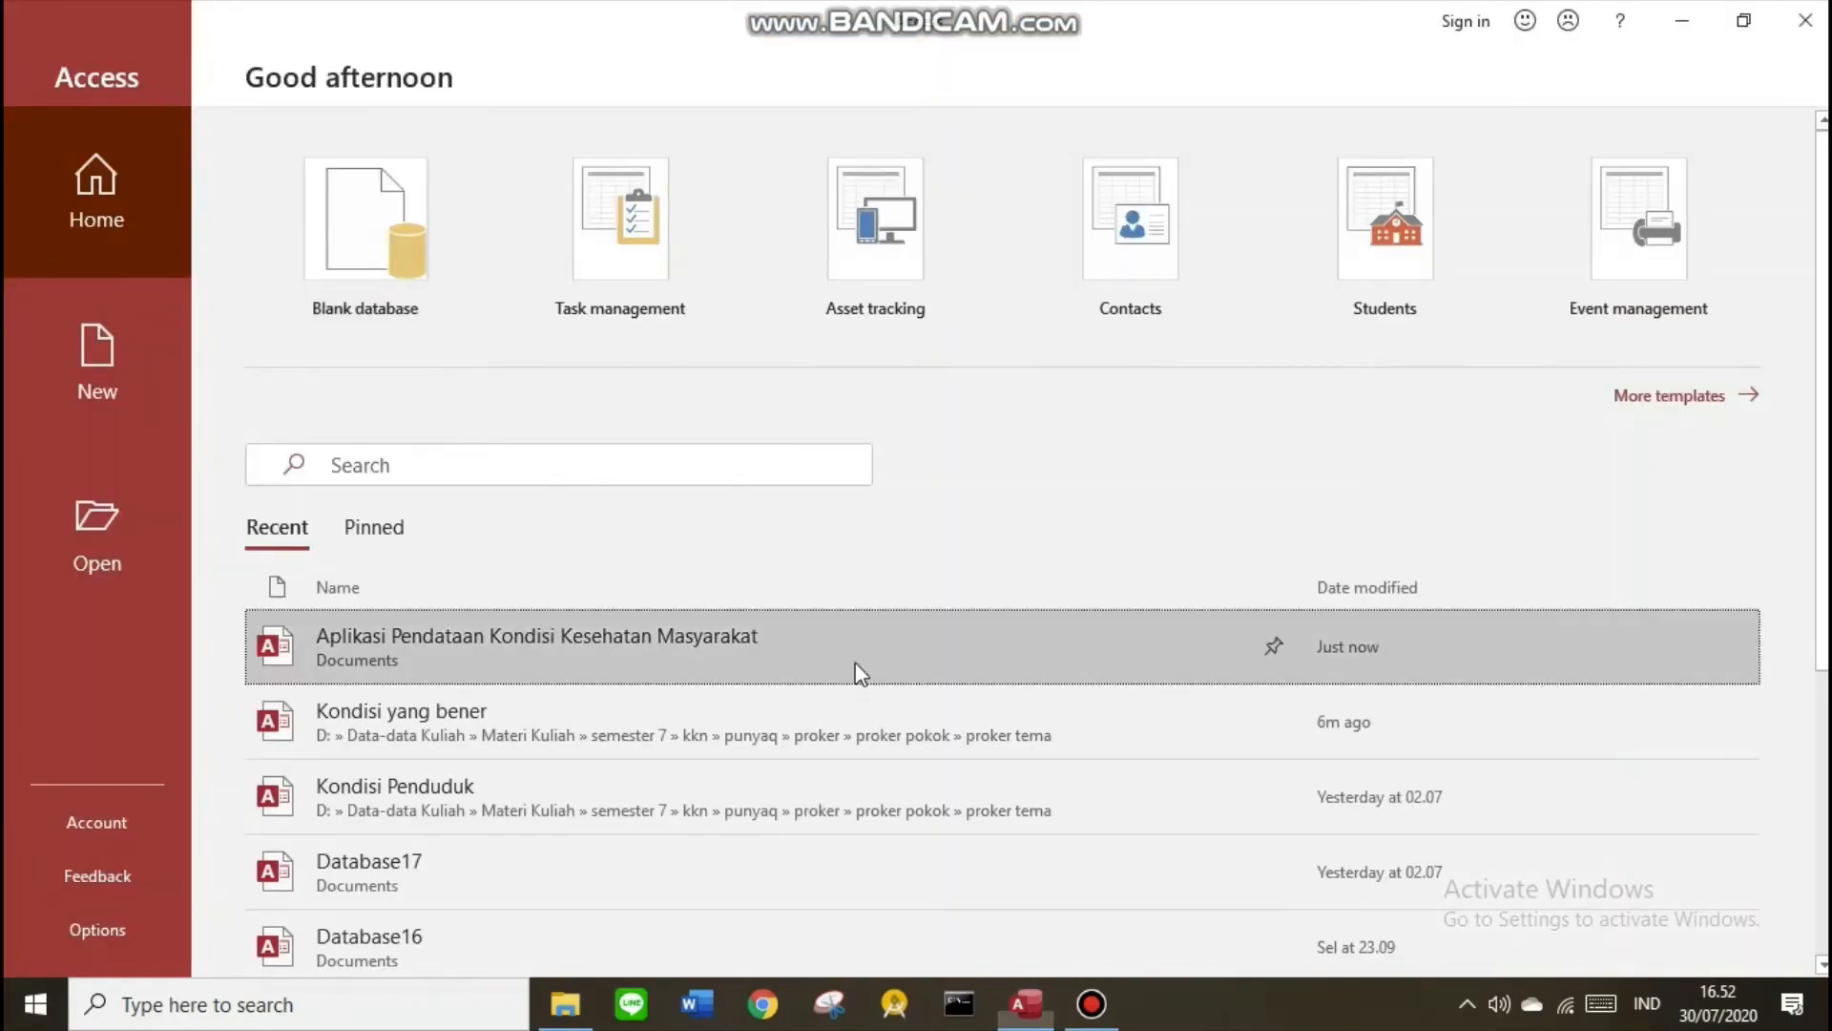
pyautogui.click(857, 669)
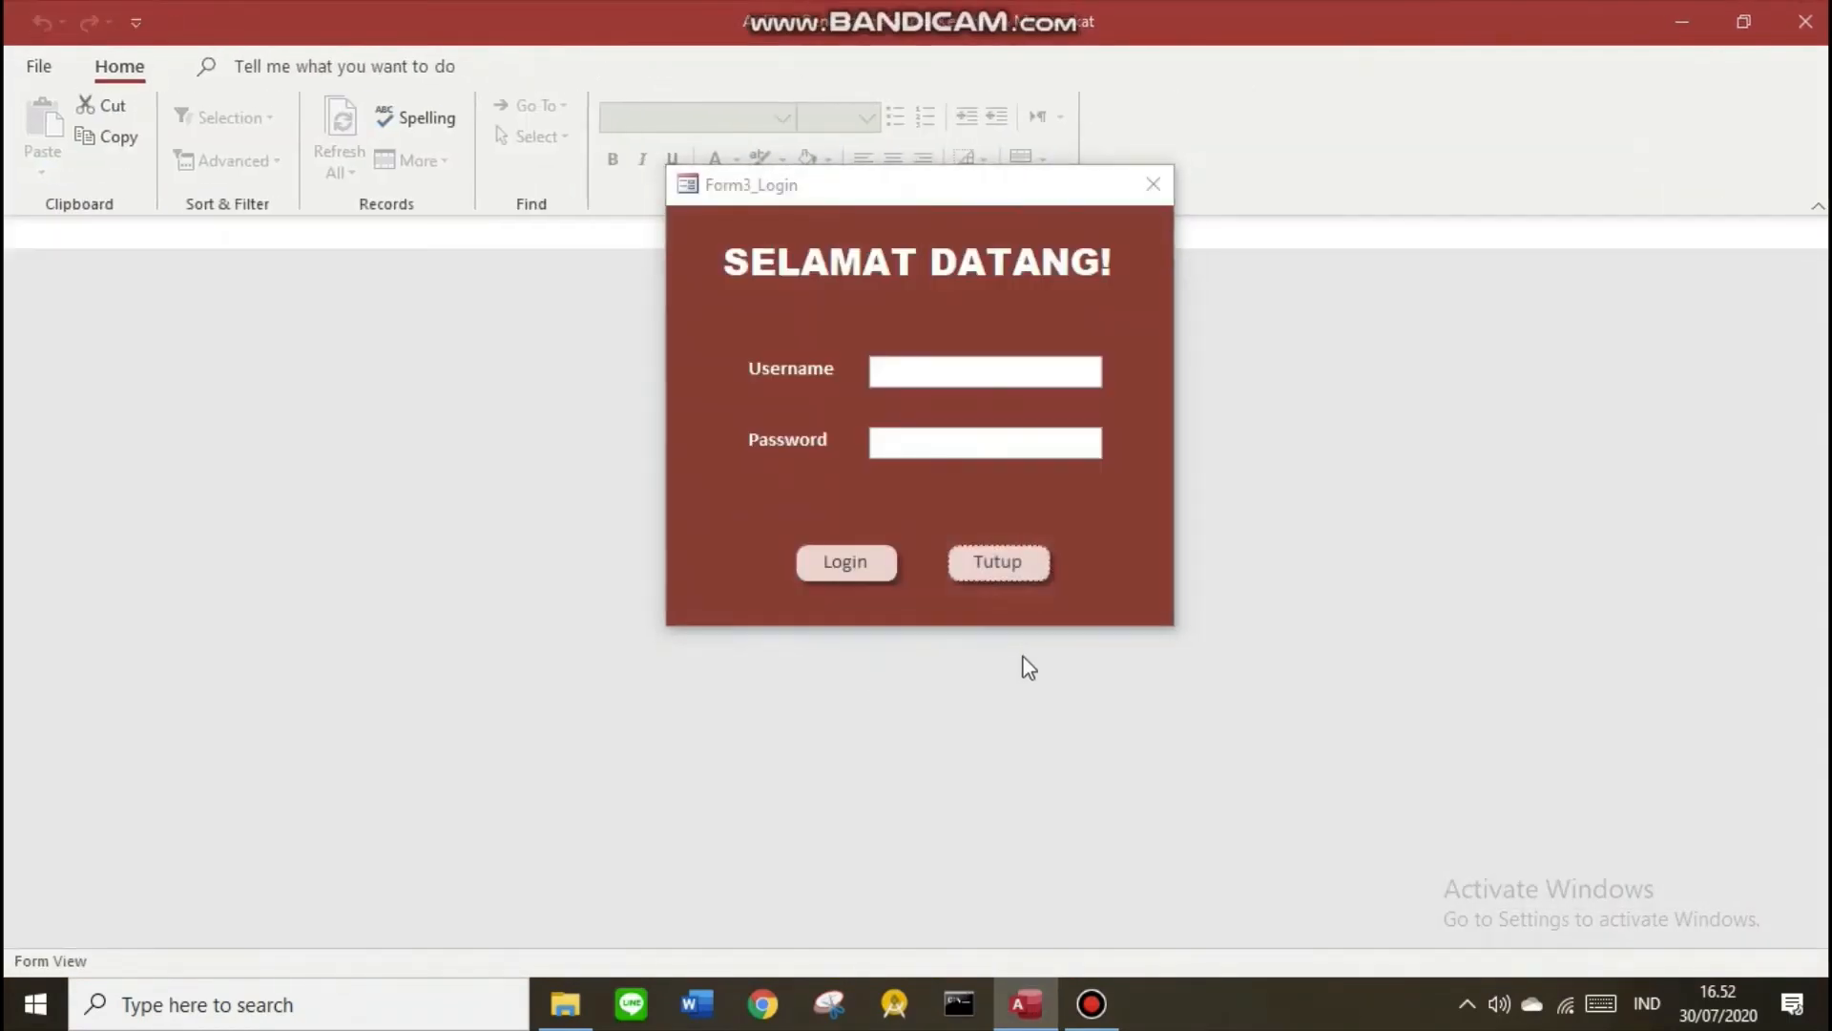
# Log in on the startup login form with the account's username and password
pyautogui.click(903, 375)
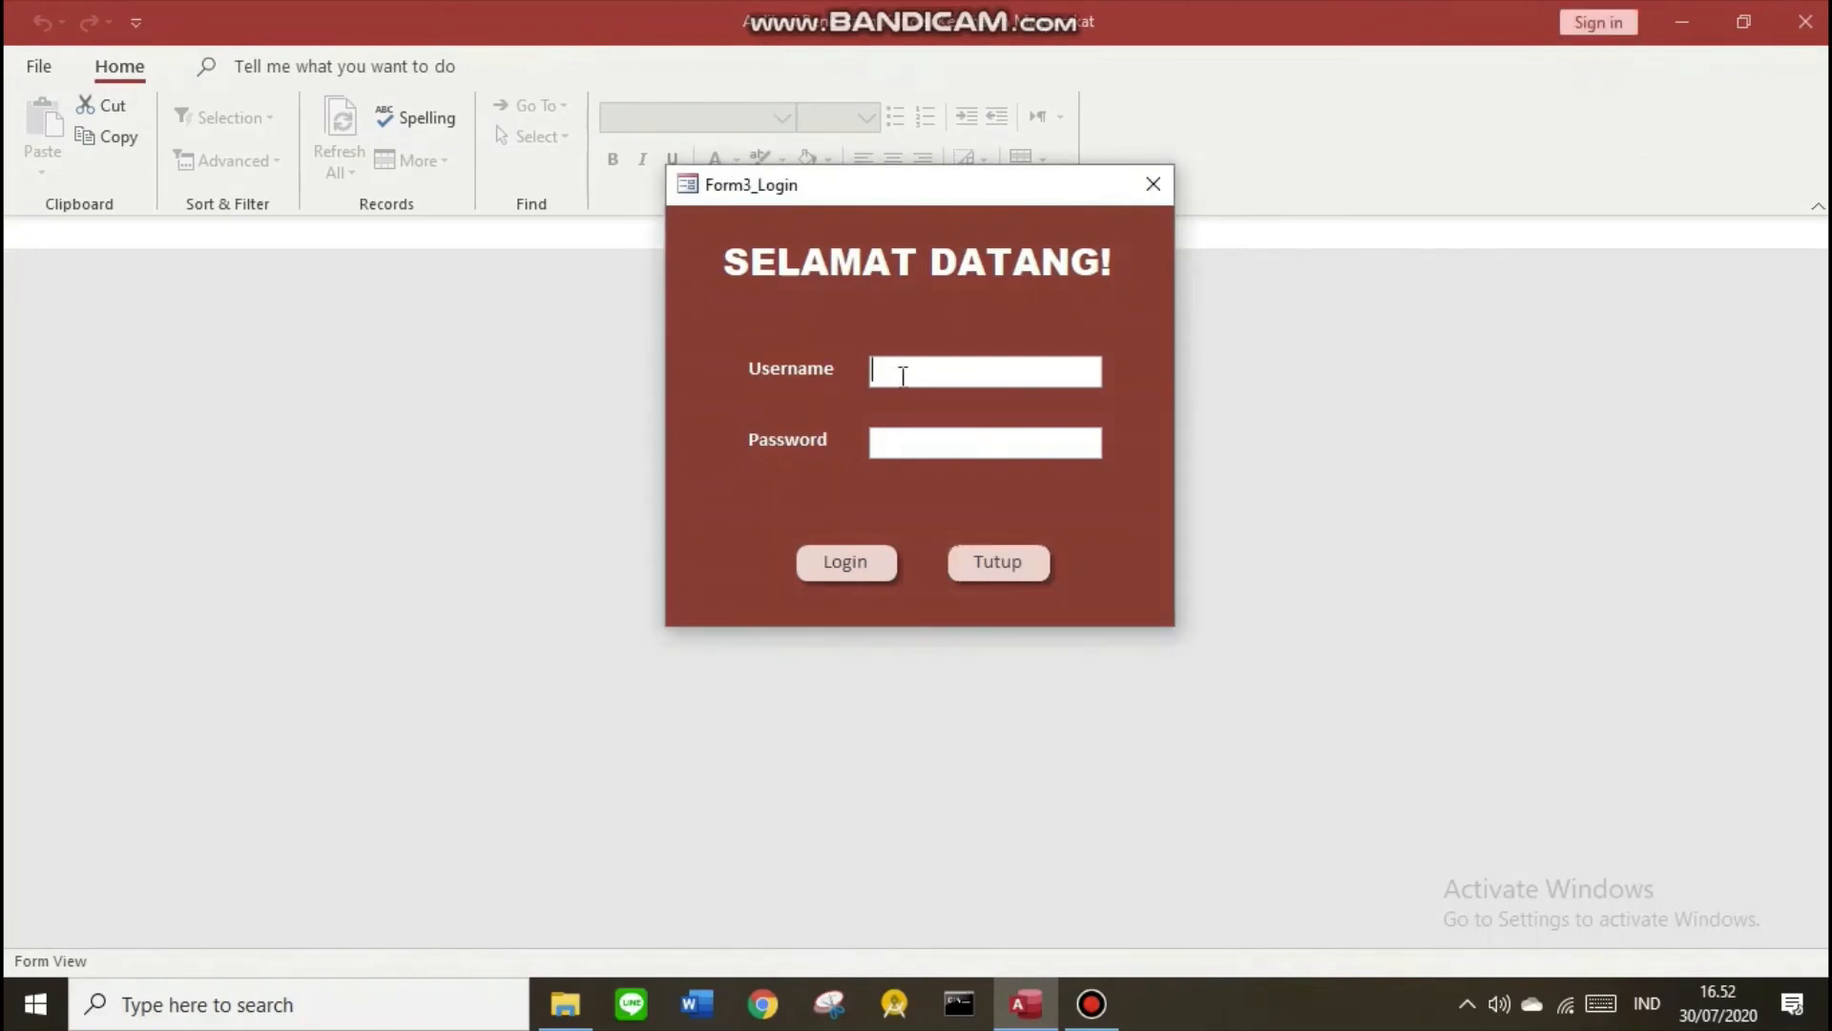
pyautogui.write('user1')
pyautogui.click(934, 444)
pyautogui.write('****')
pyautogui.click(861, 571)
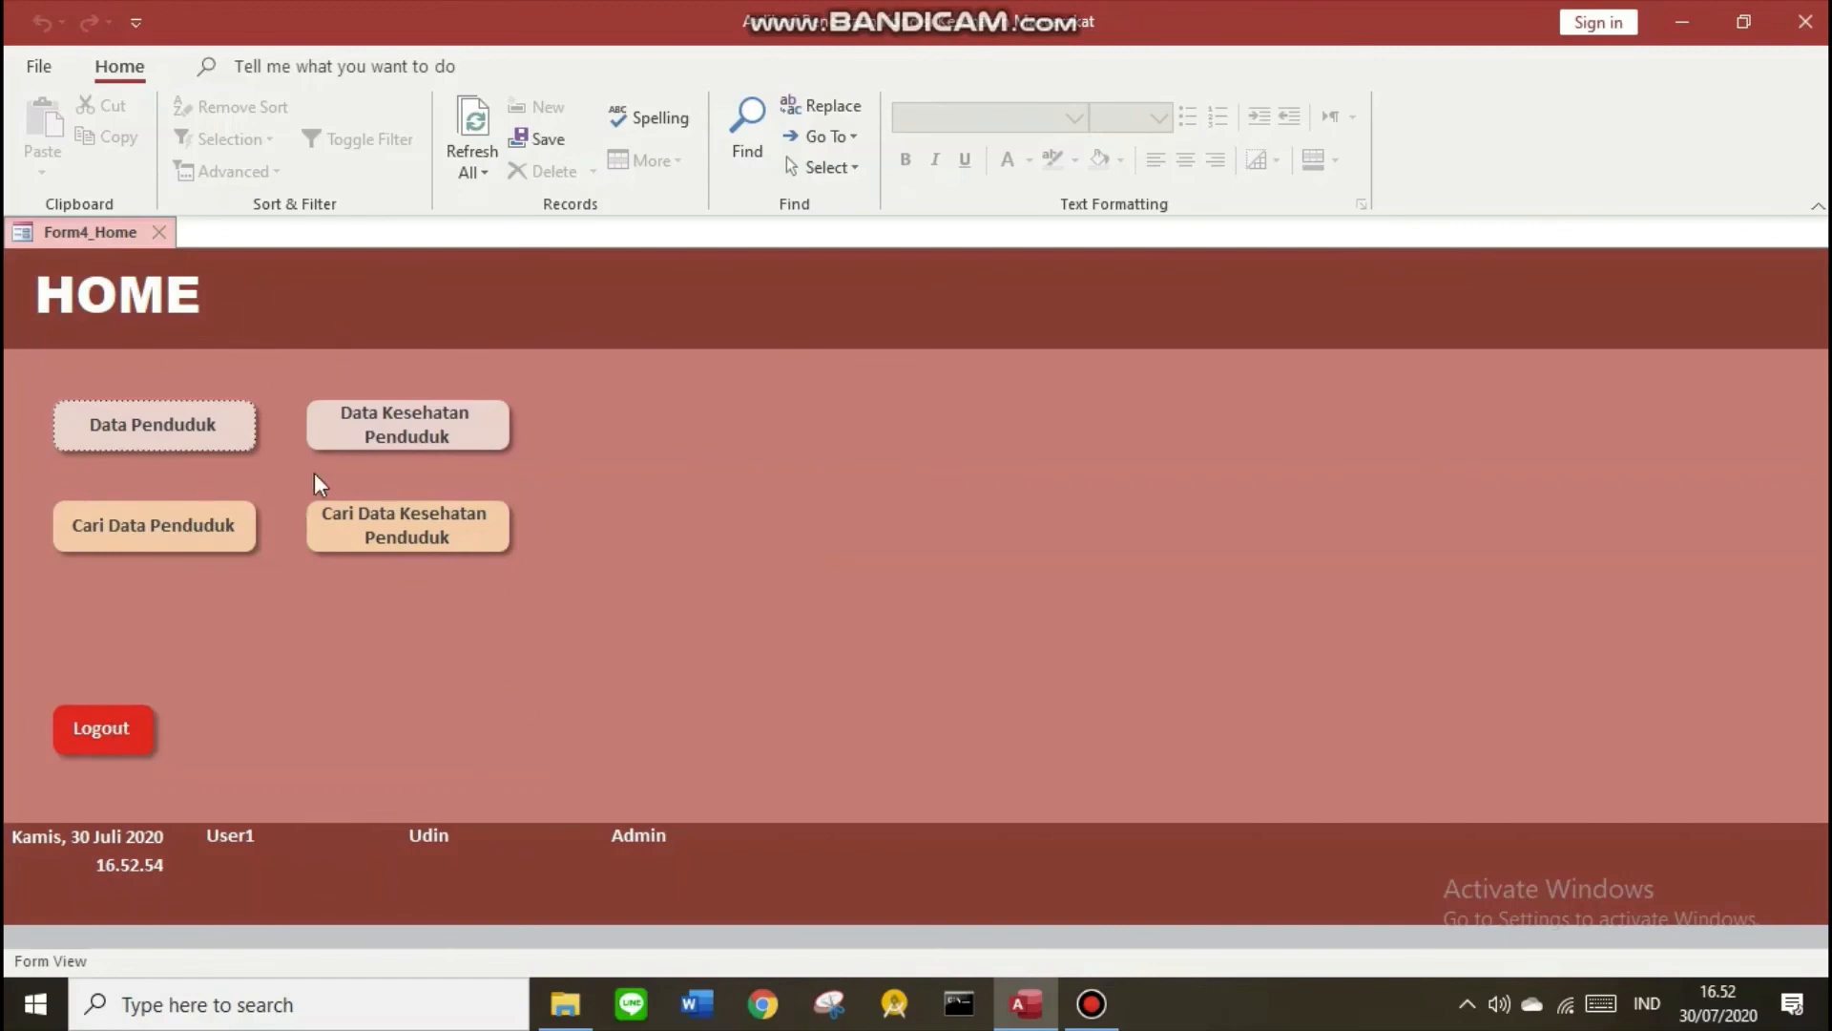
# Browse Data Penduduk records to a new record, then open Data Kesehatan Penduduk and return HOME
pyautogui.click(162, 423)
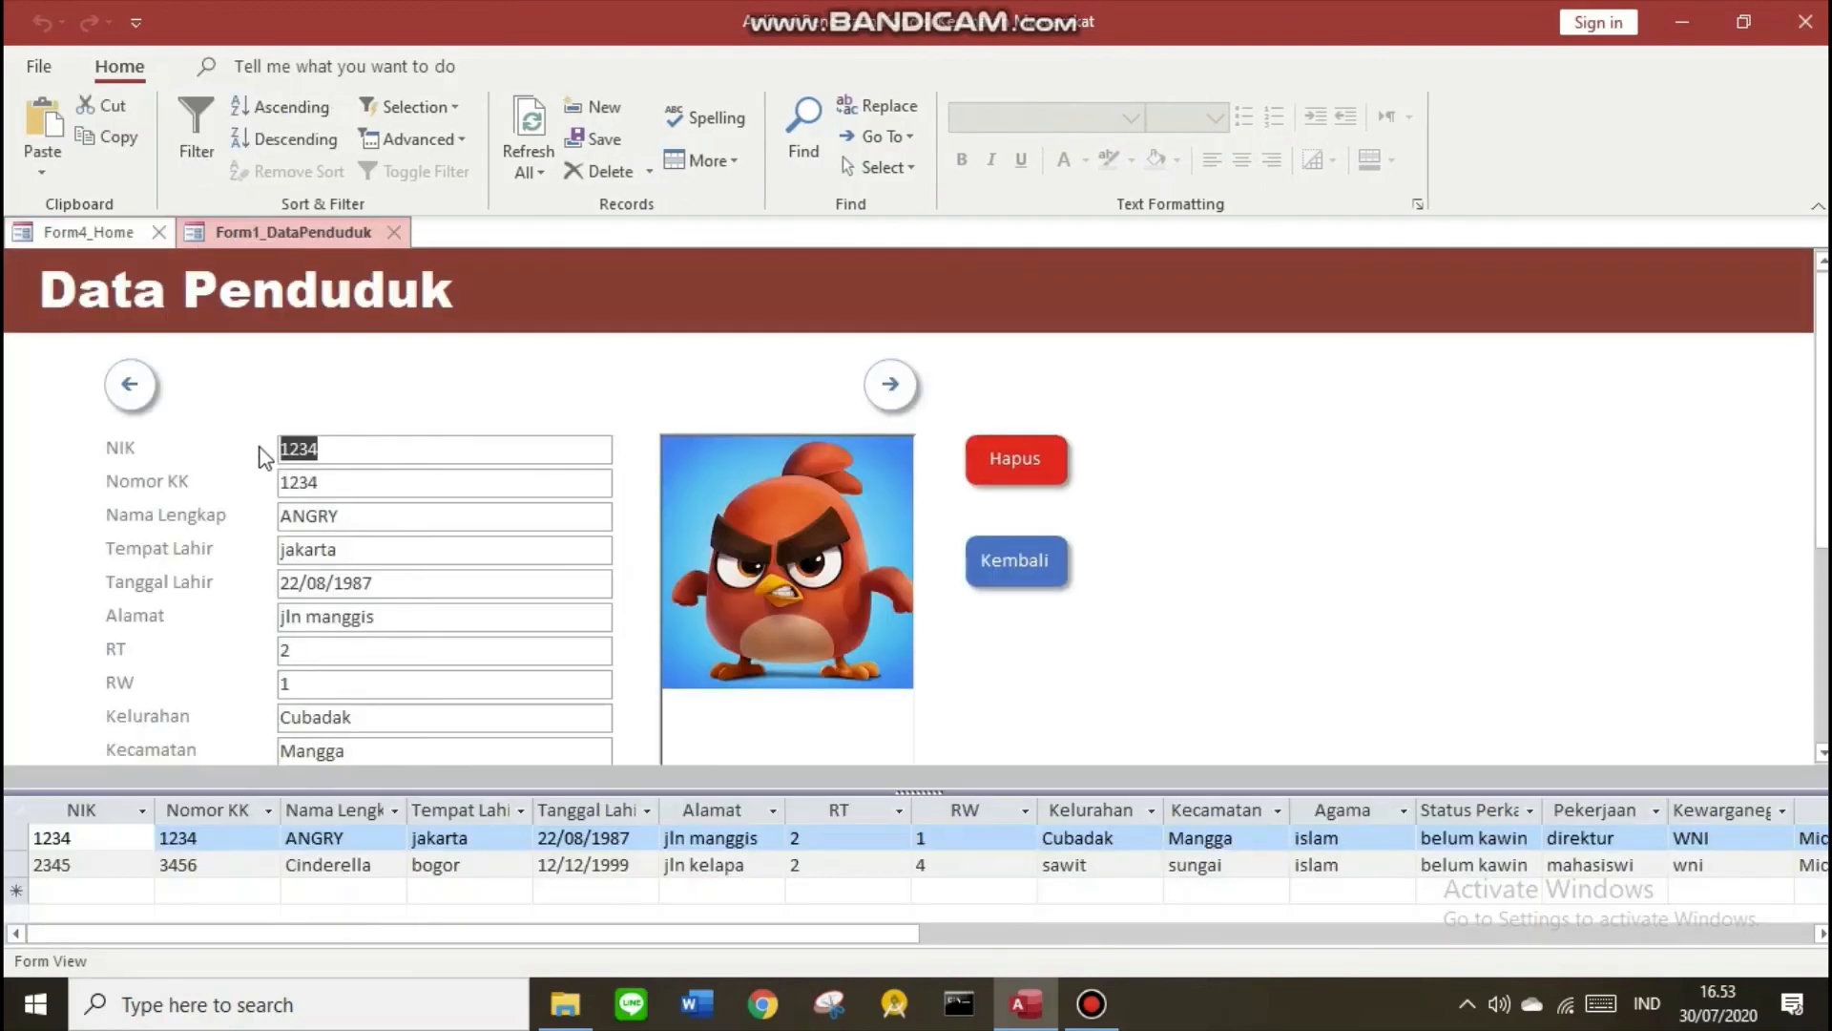
pyautogui.scroll(-3, 962, 585)
pyautogui.scroll(3, 921, 606)
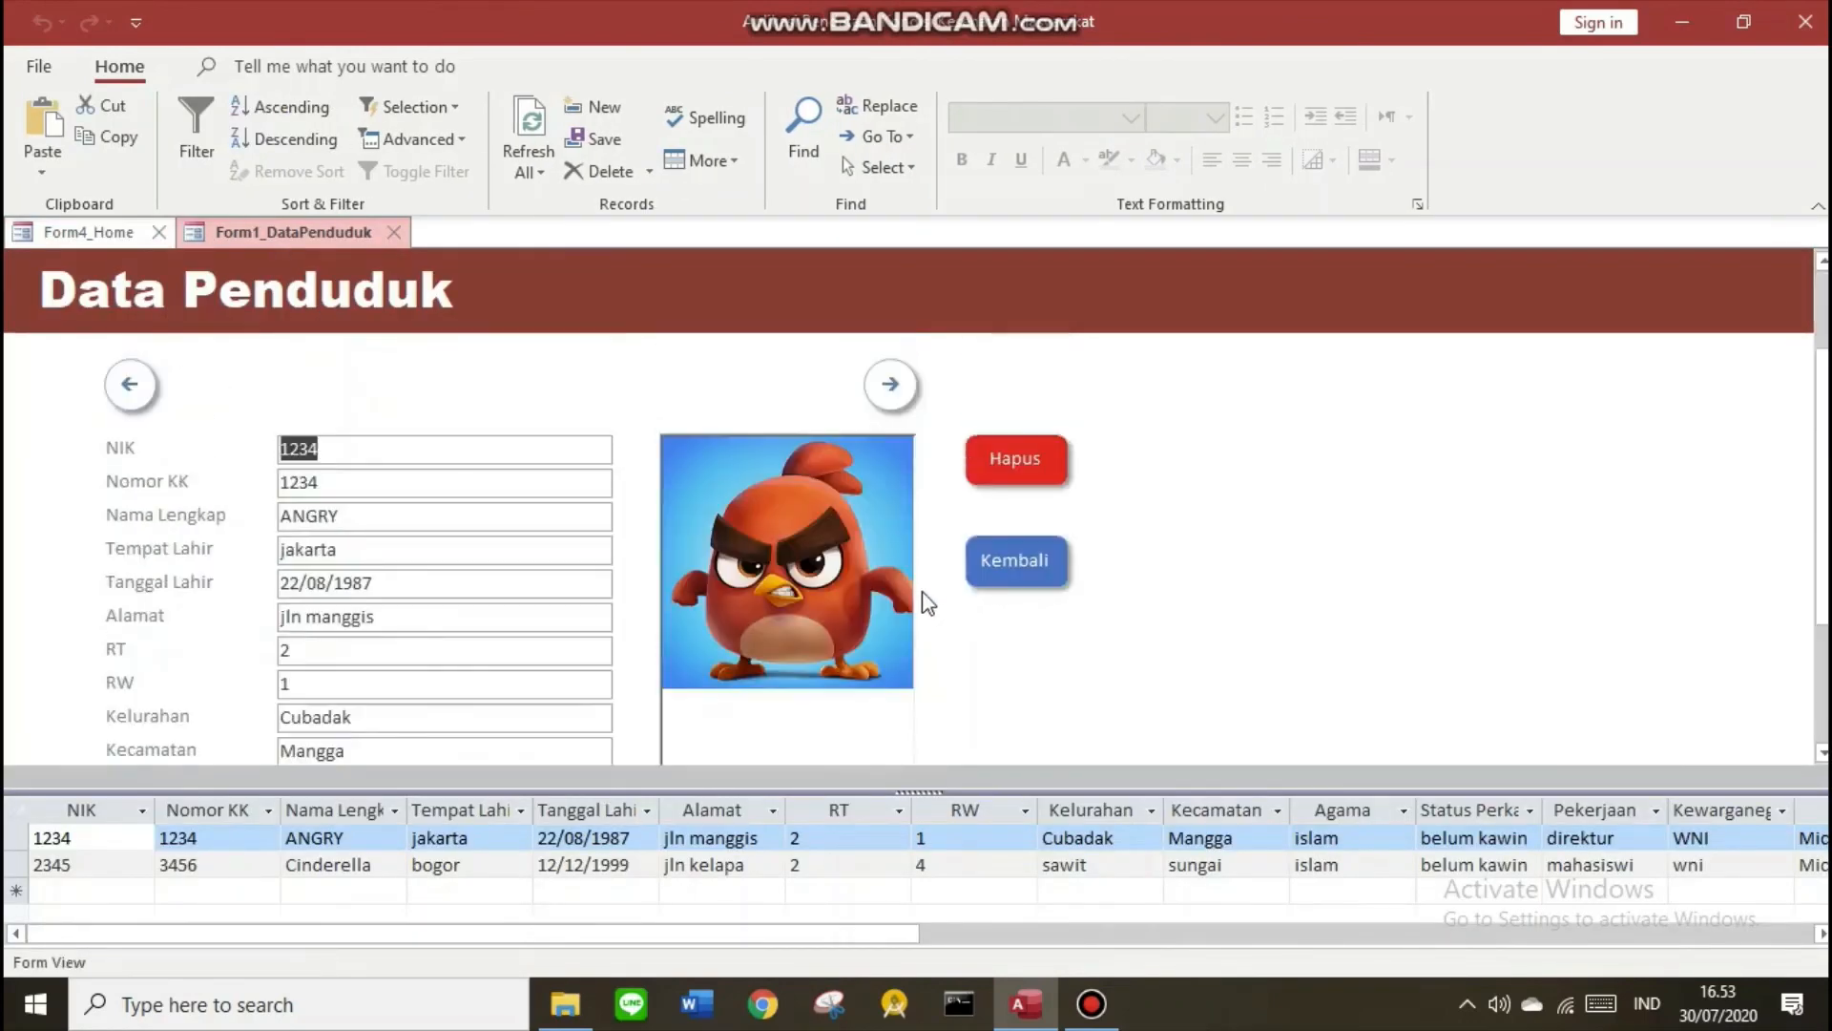
pyautogui.click(890, 385)
pyautogui.click(893, 400)
pyautogui.click(462, 460)
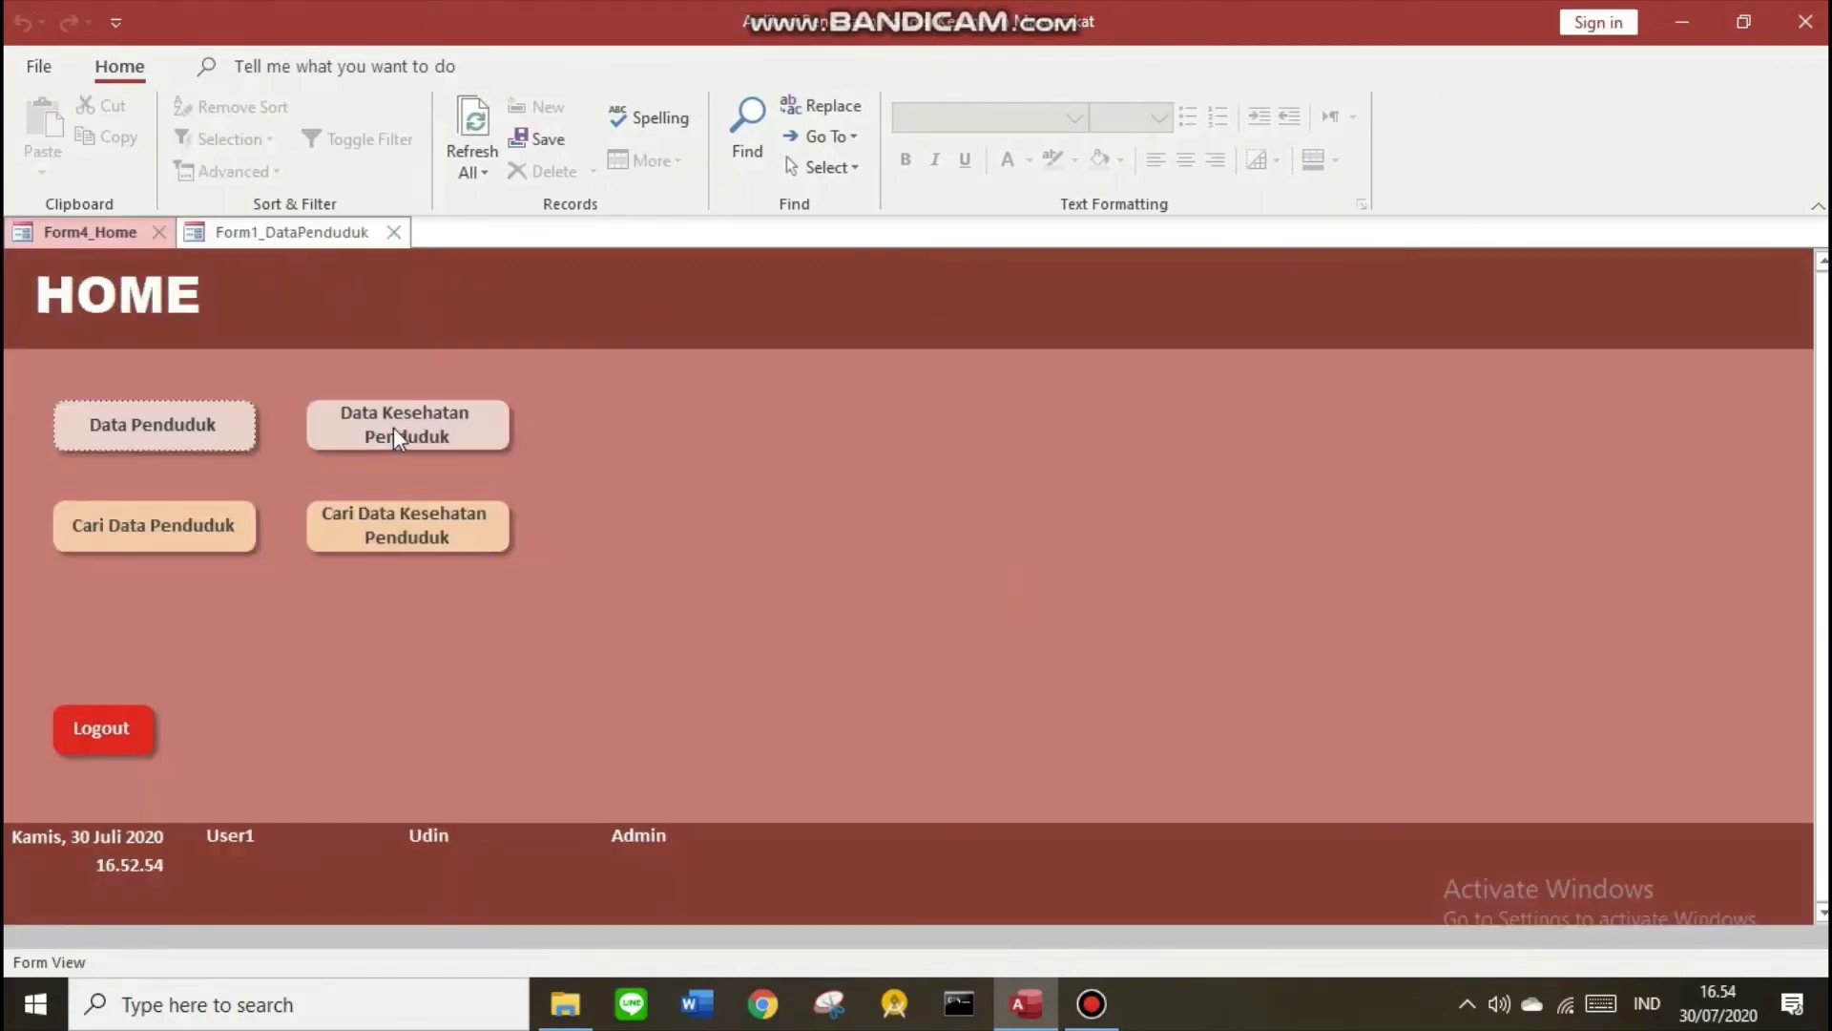
pyautogui.click(394, 426)
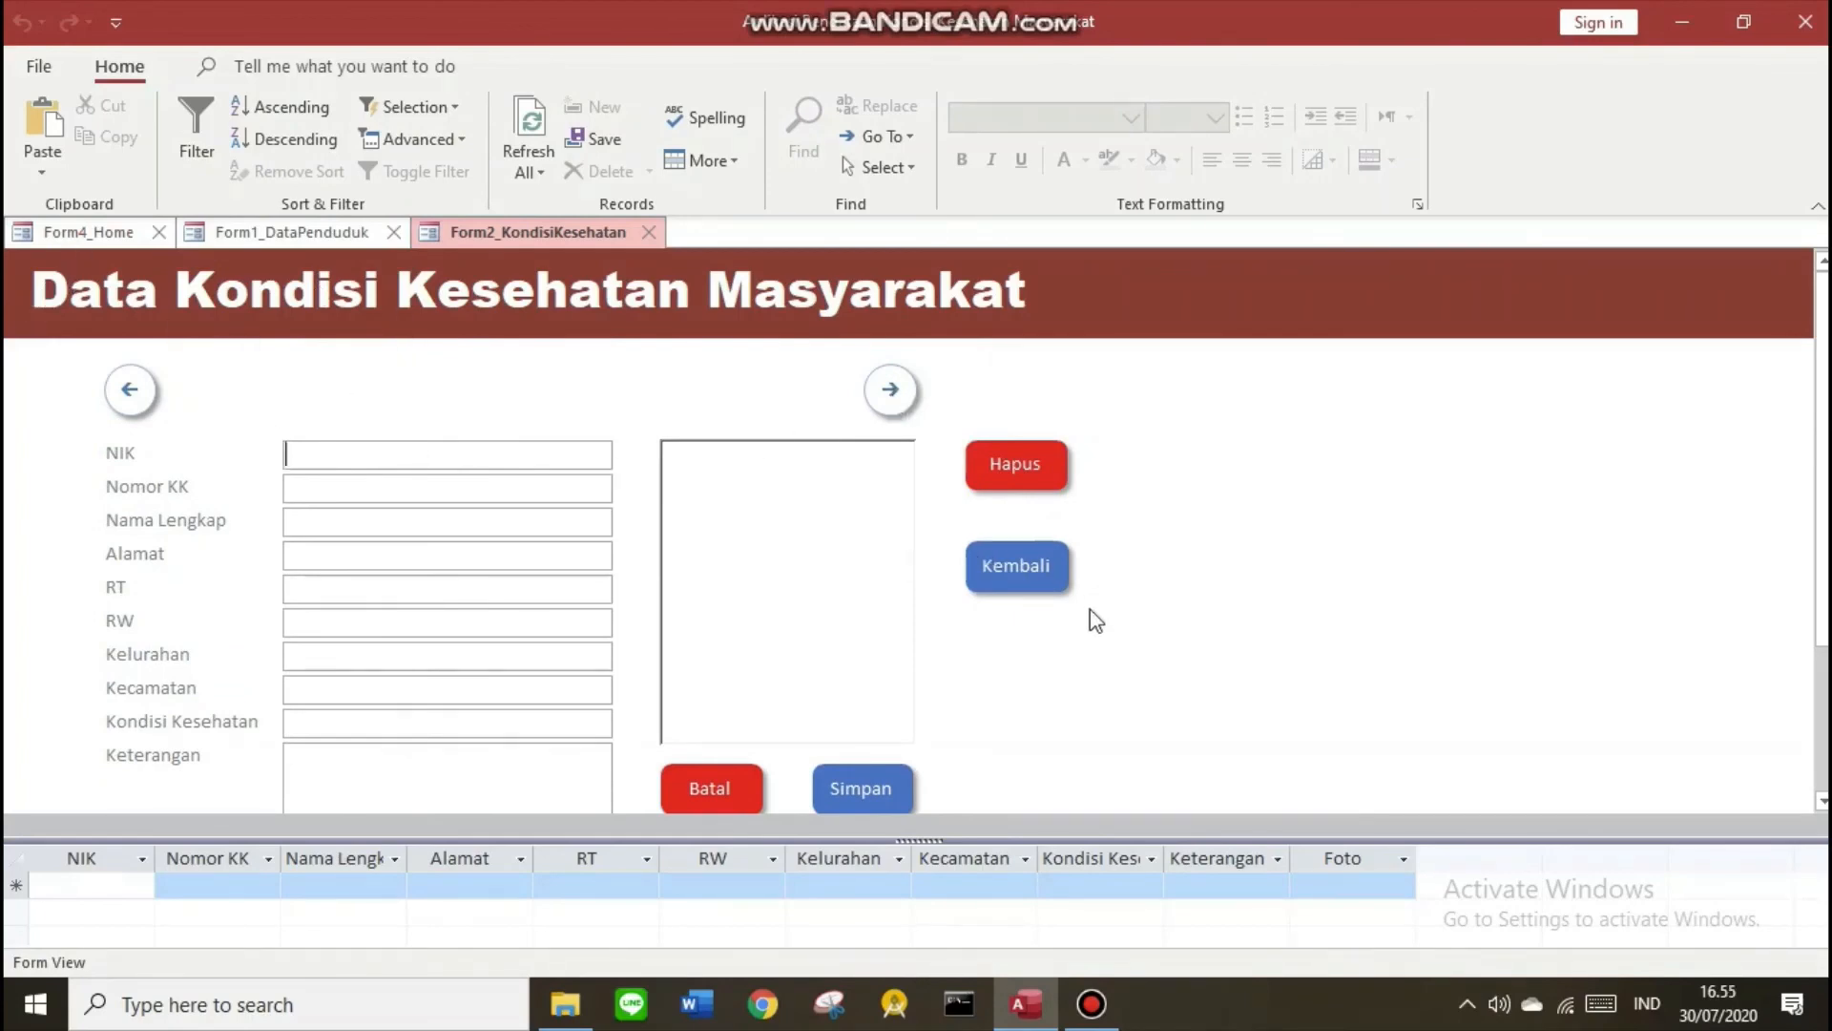
pyautogui.click(1025, 567)
# Search a resident by NIK in Cari Data Penduduk, open Cari Data Kesehatan Penduduk, then log out
pyautogui.click(157, 524)
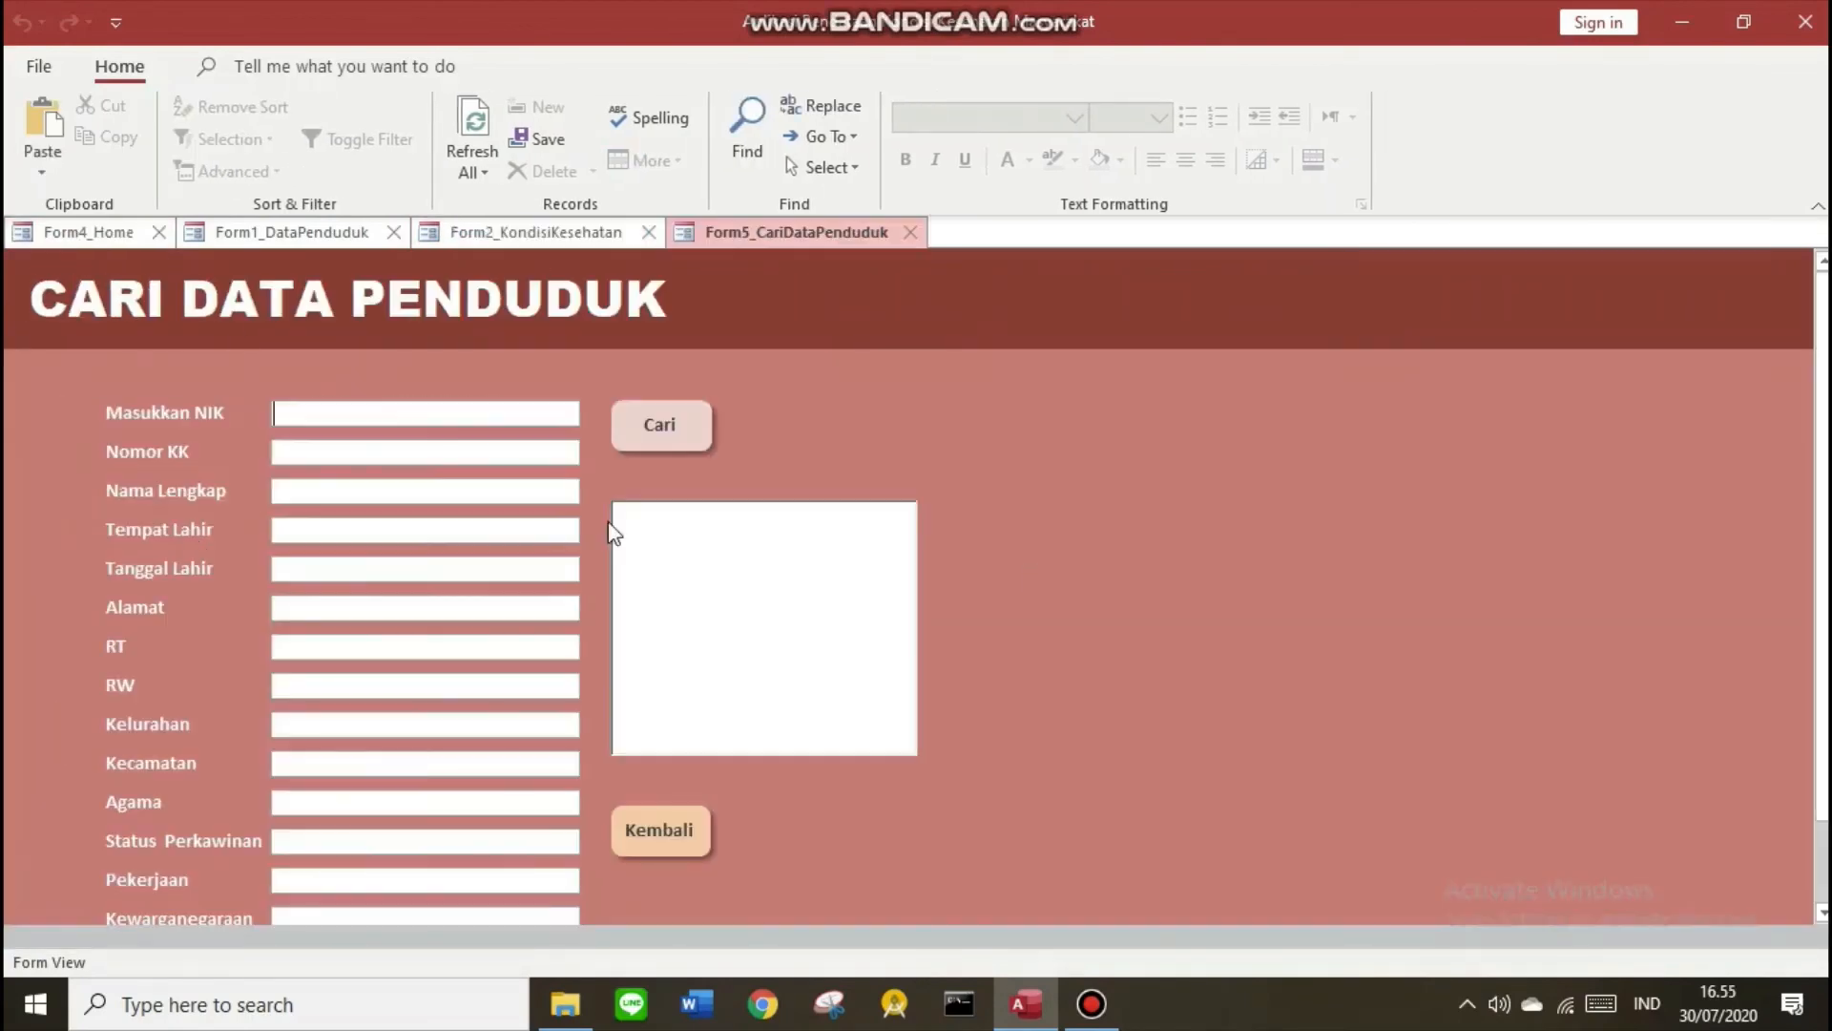
pyautogui.click(272, 238)
pyautogui.hotkey('ctrl', 'c')
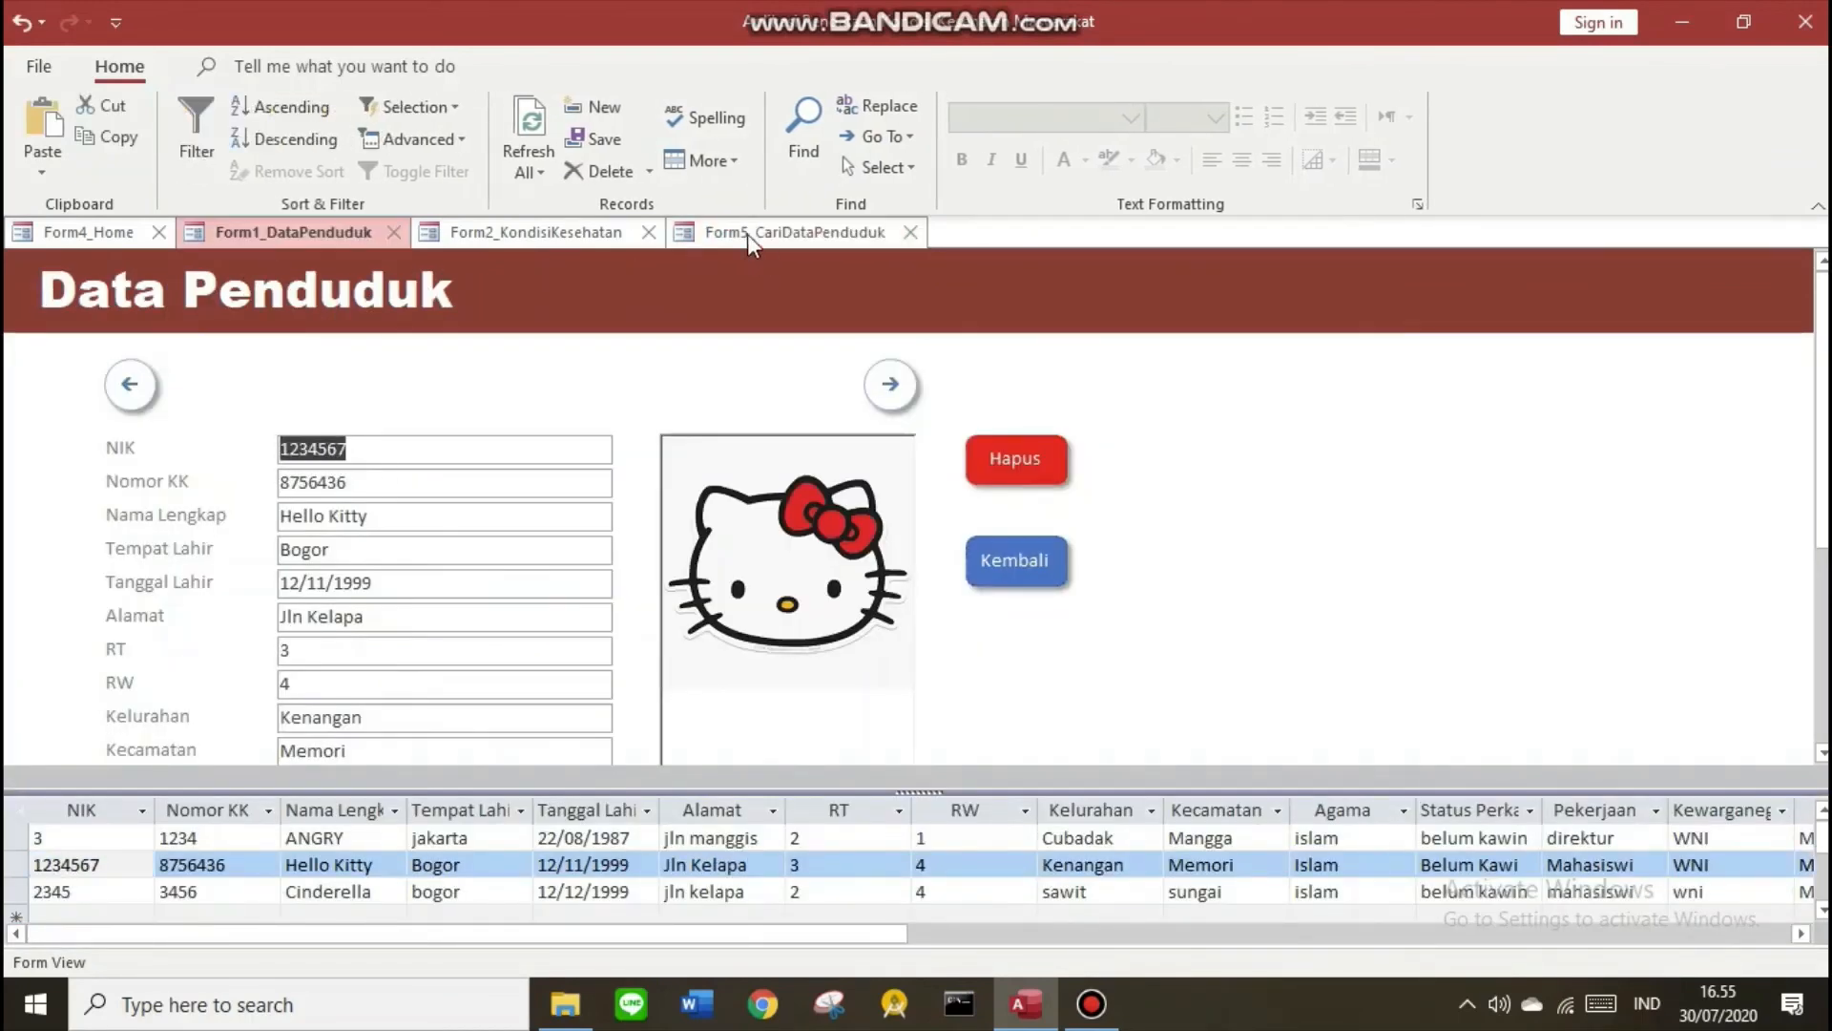
pyautogui.click(722, 248)
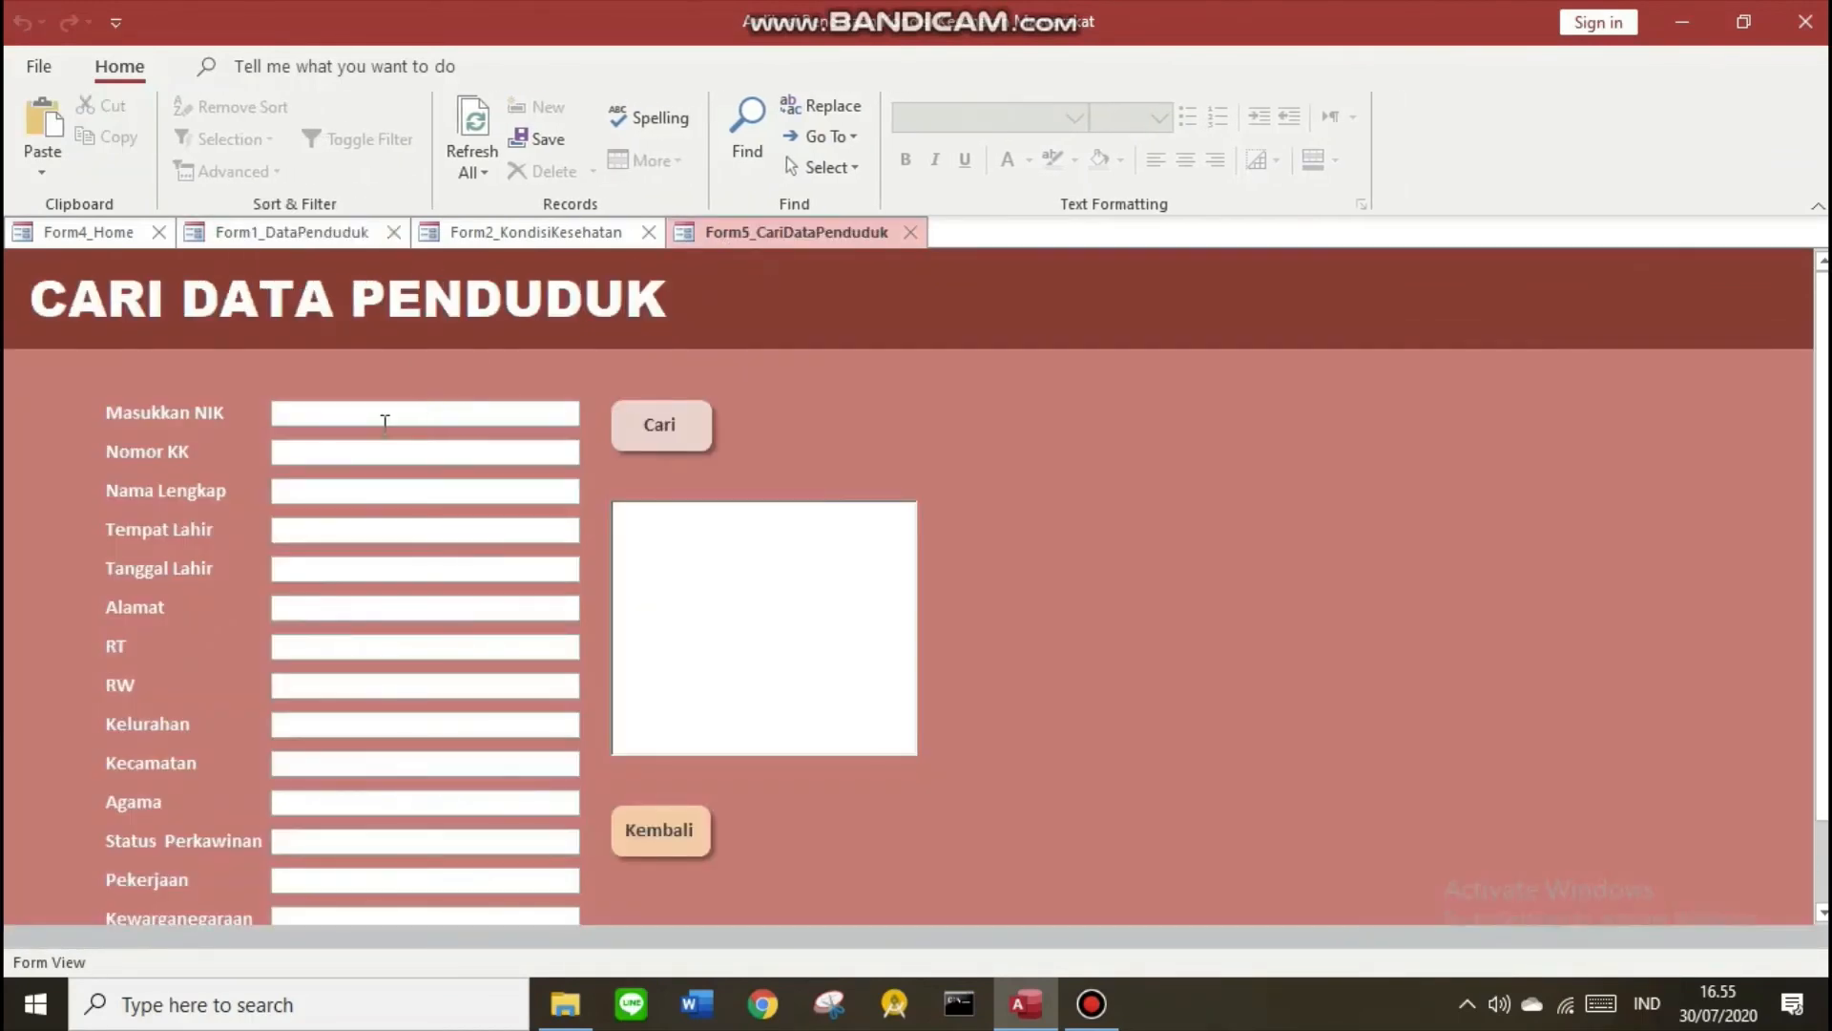
pyautogui.click(385, 423)
pyautogui.hotkey('ctrl', 'v')
pyautogui.click(666, 438)
pyautogui.scroll(-1, 552, 714)
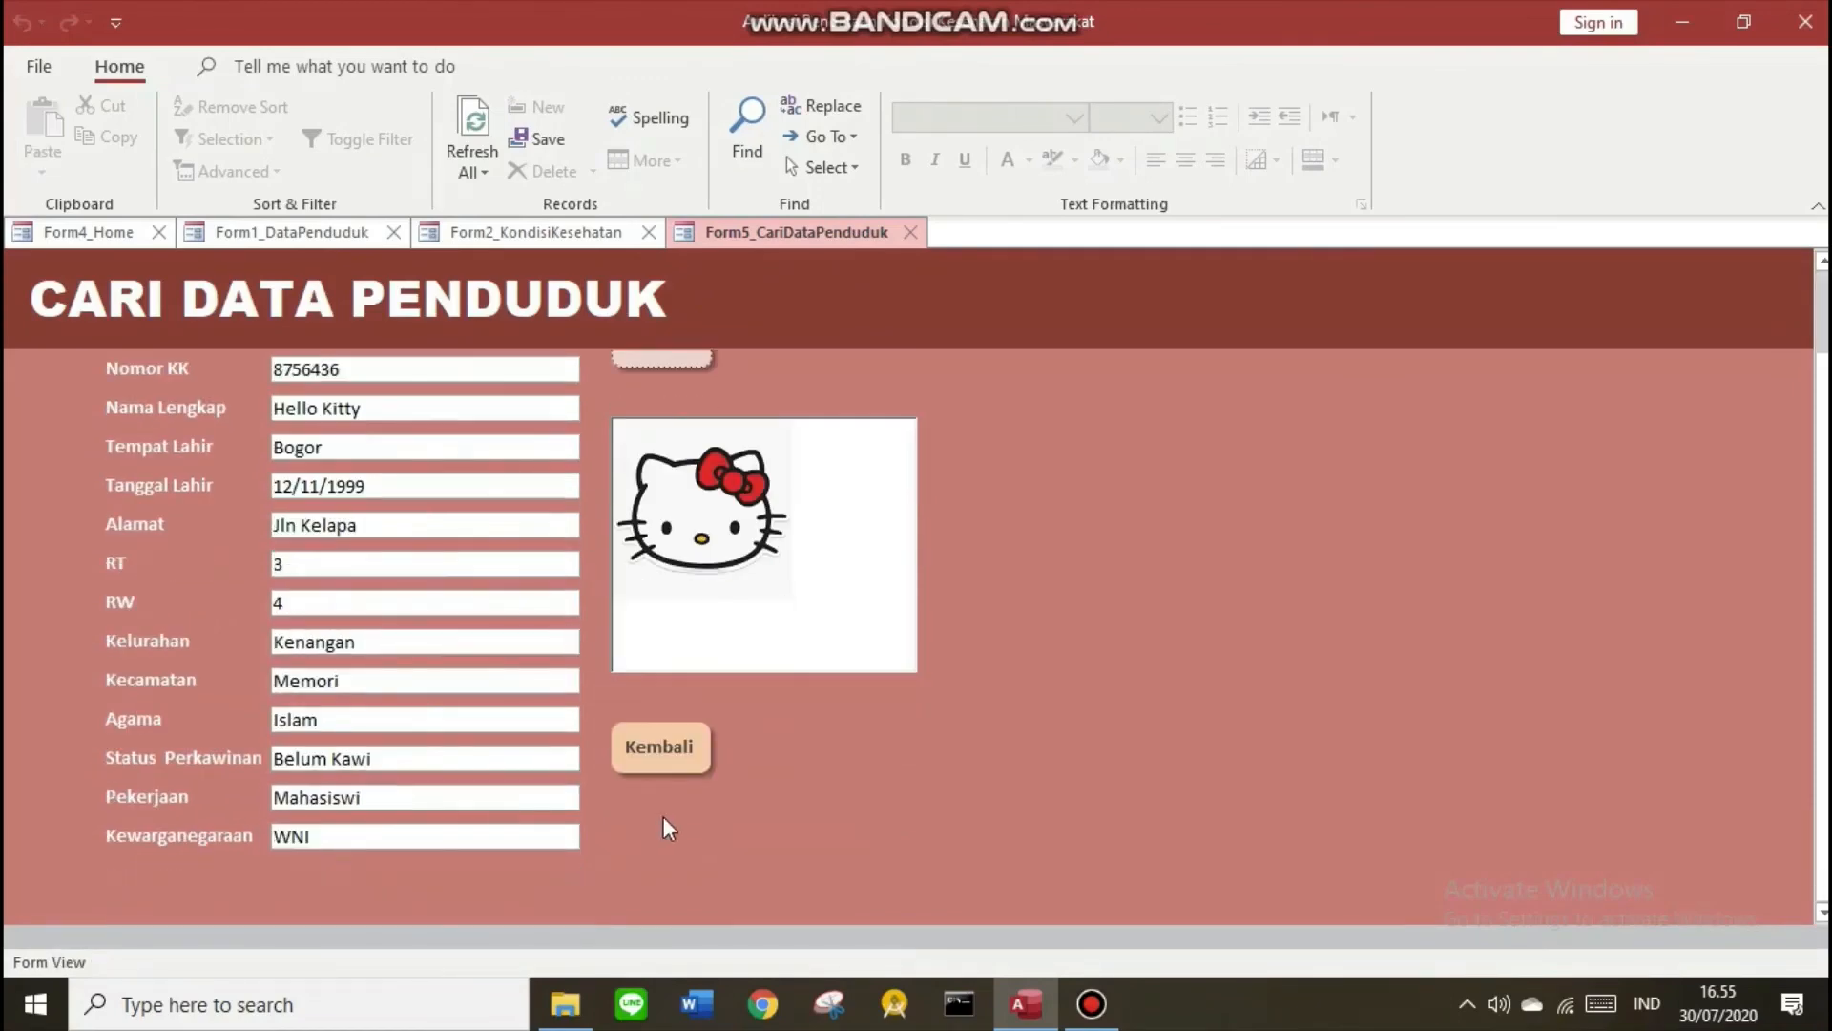
pyautogui.click(657, 756)
pyautogui.click(379, 525)
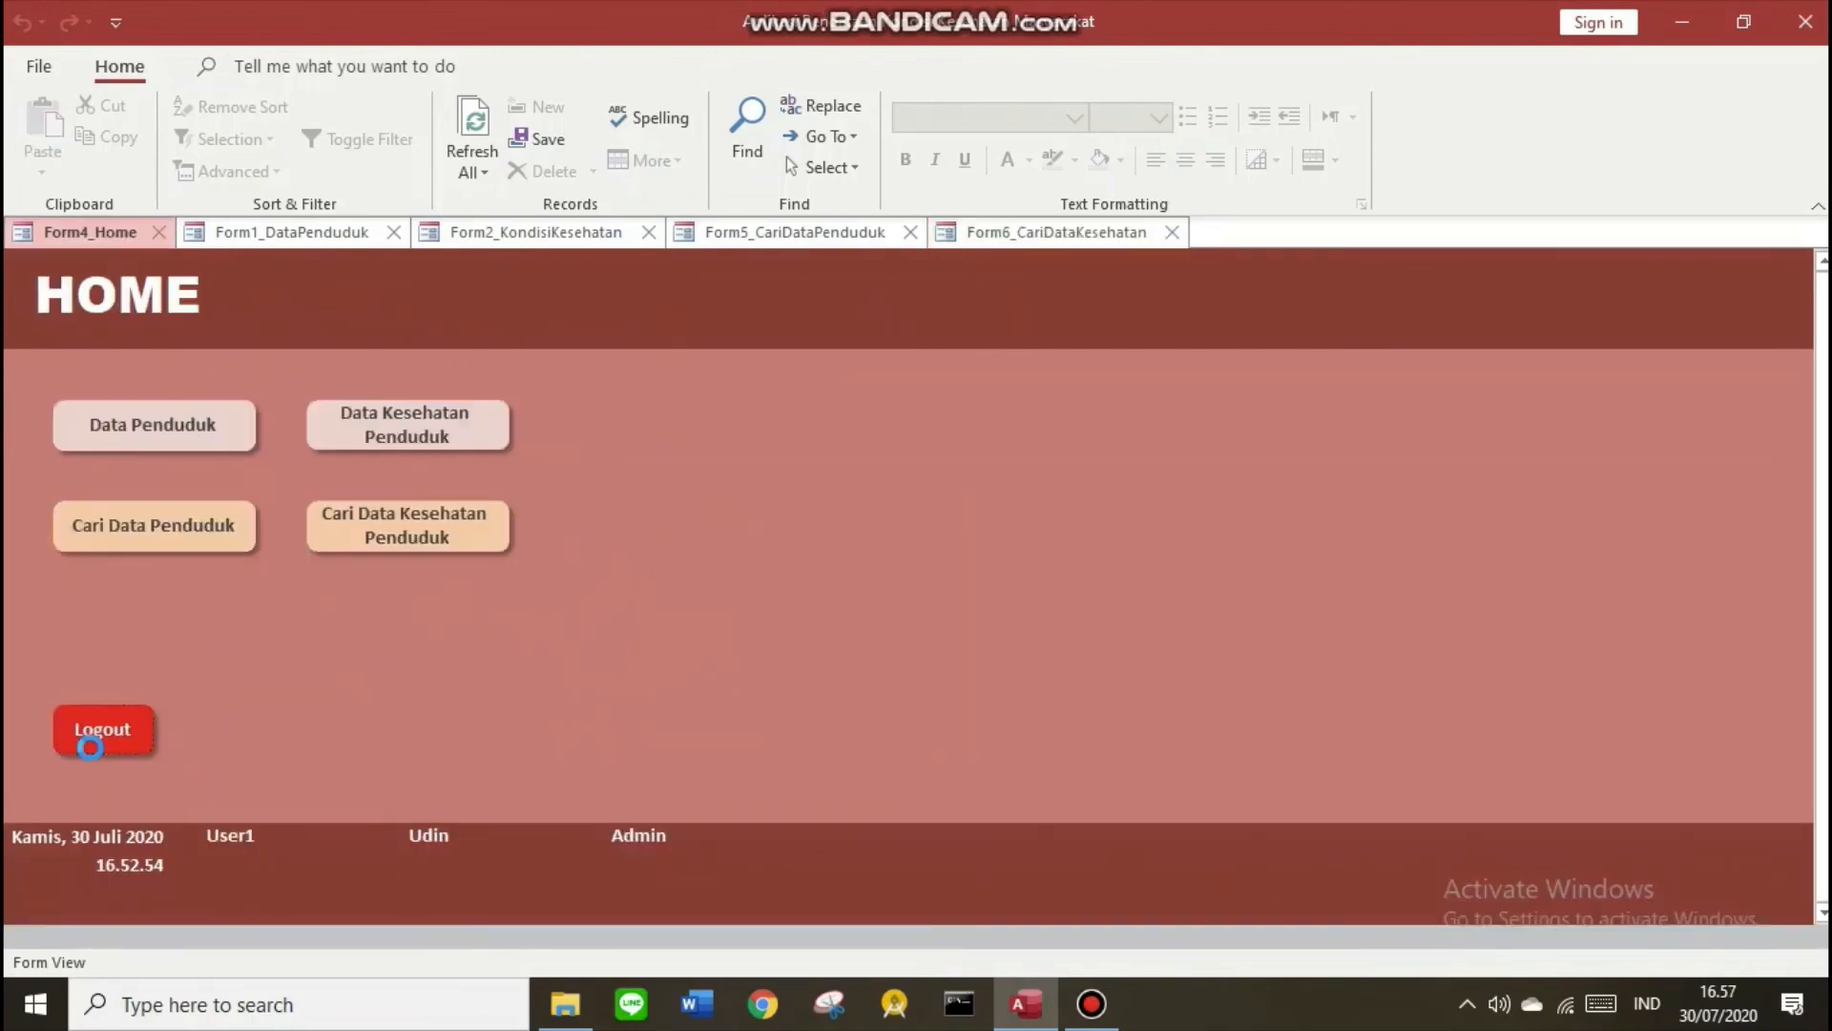
pyautogui.click(91, 741)
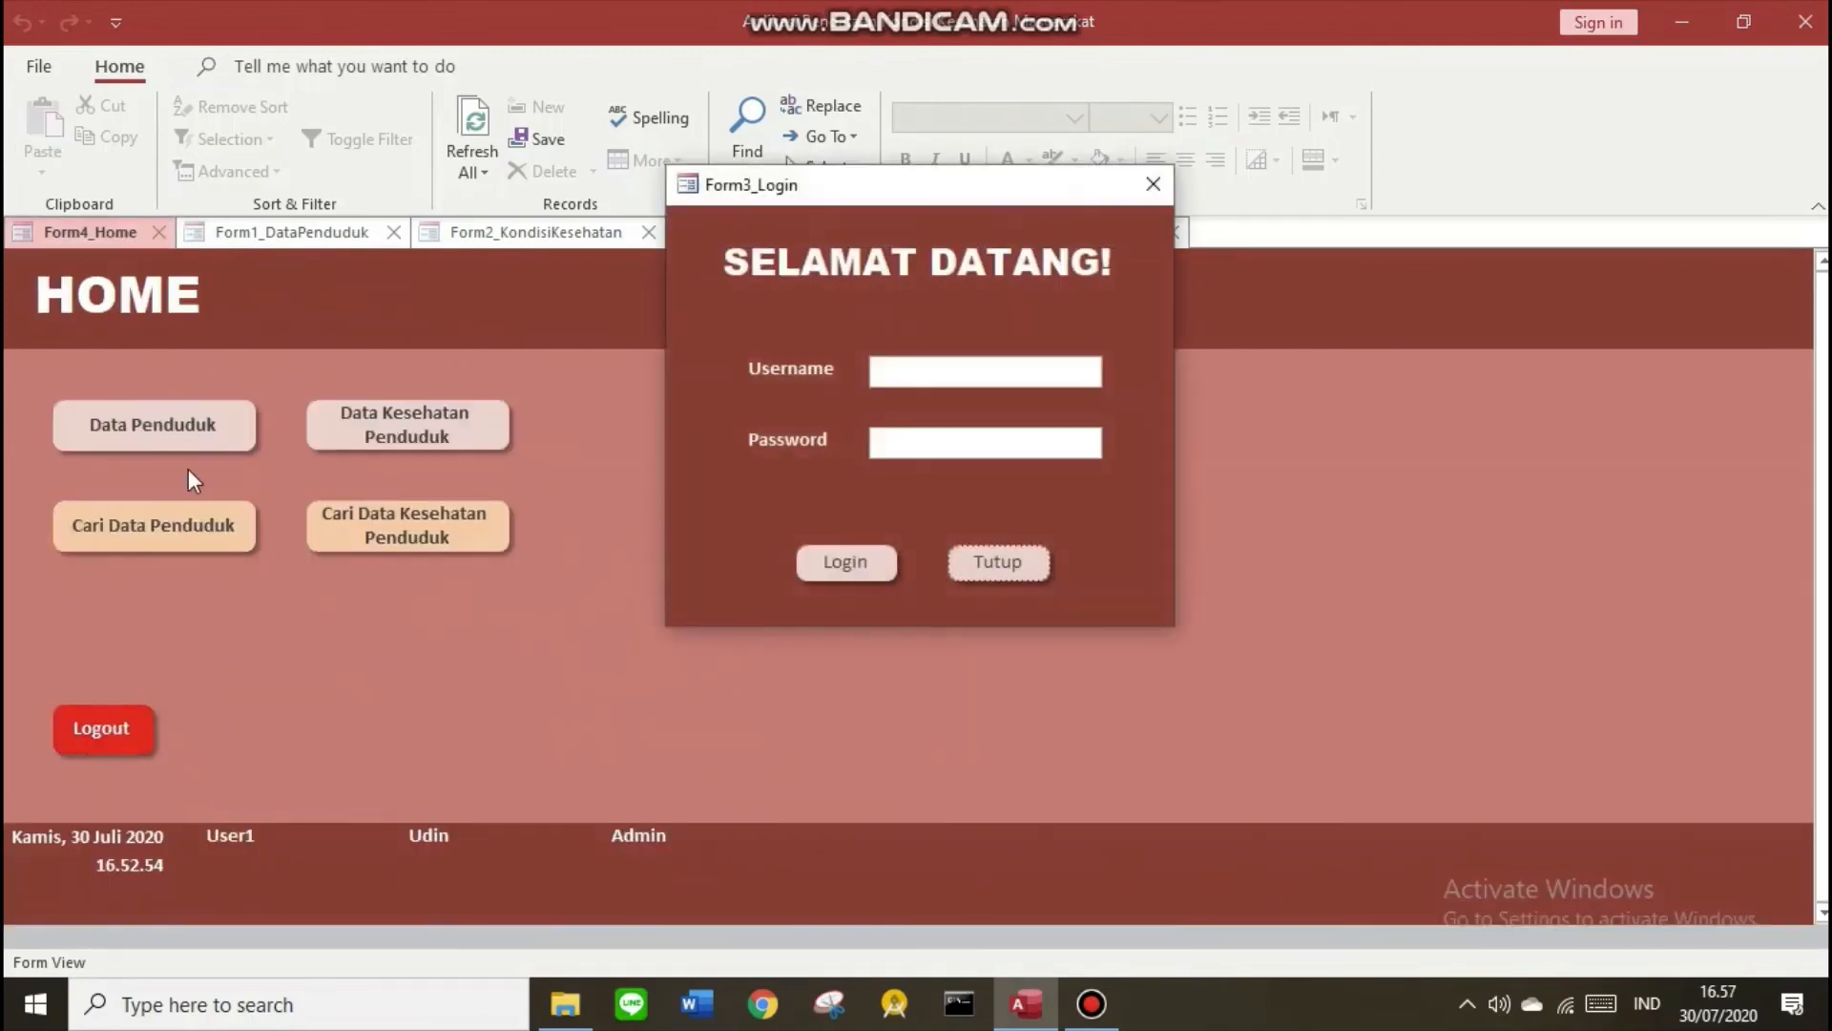
# Close Access with Tutup on the login form and reopen the database
pyautogui.click(1010, 563)
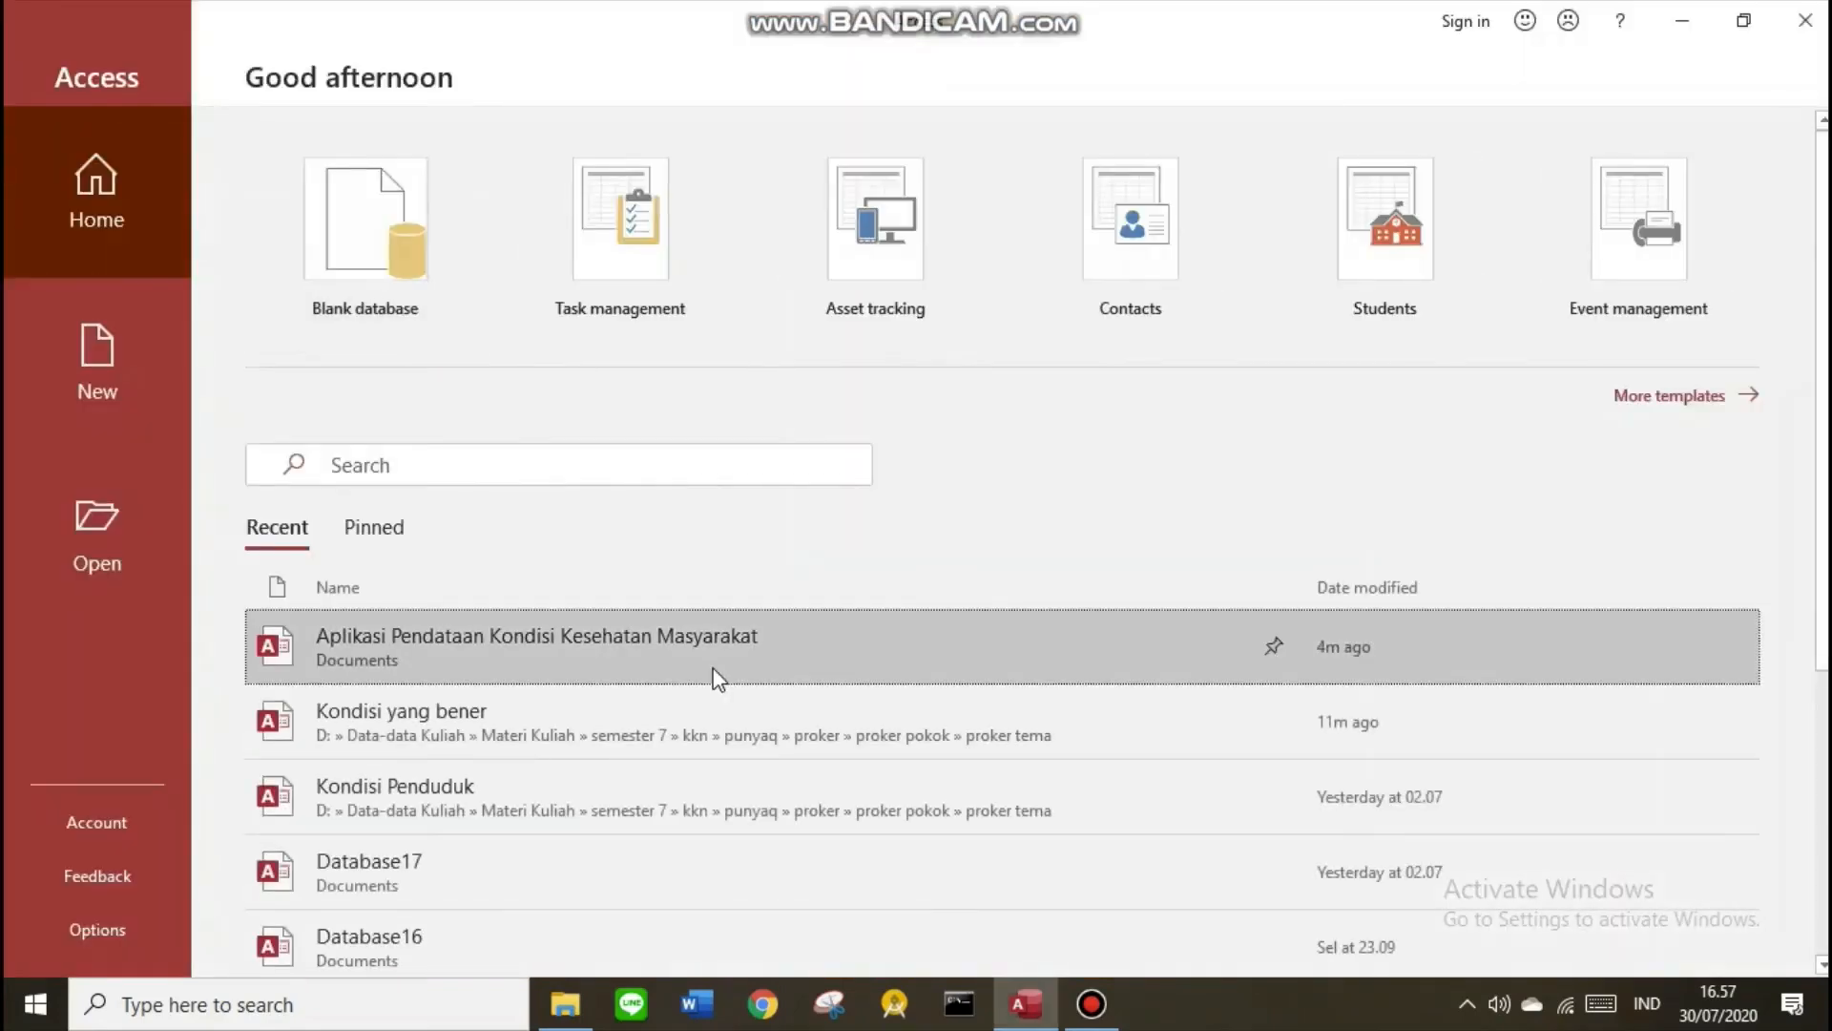
pyautogui.click(717, 677)
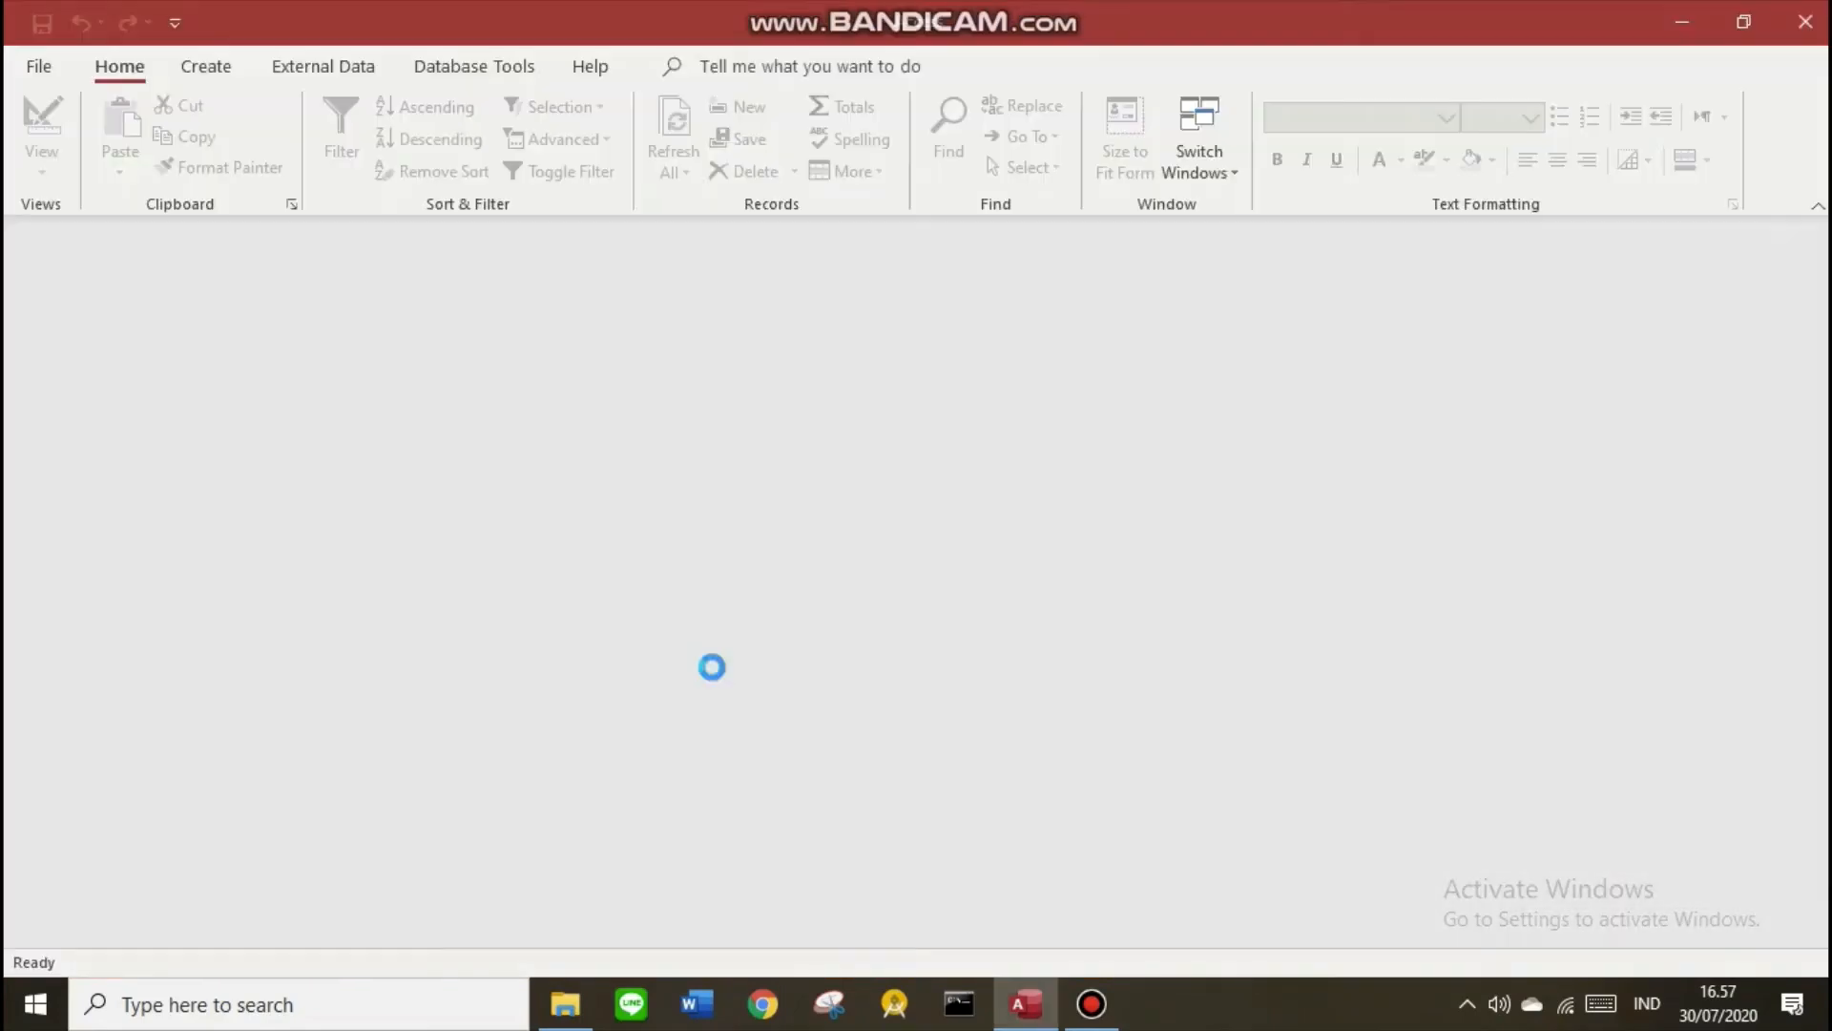